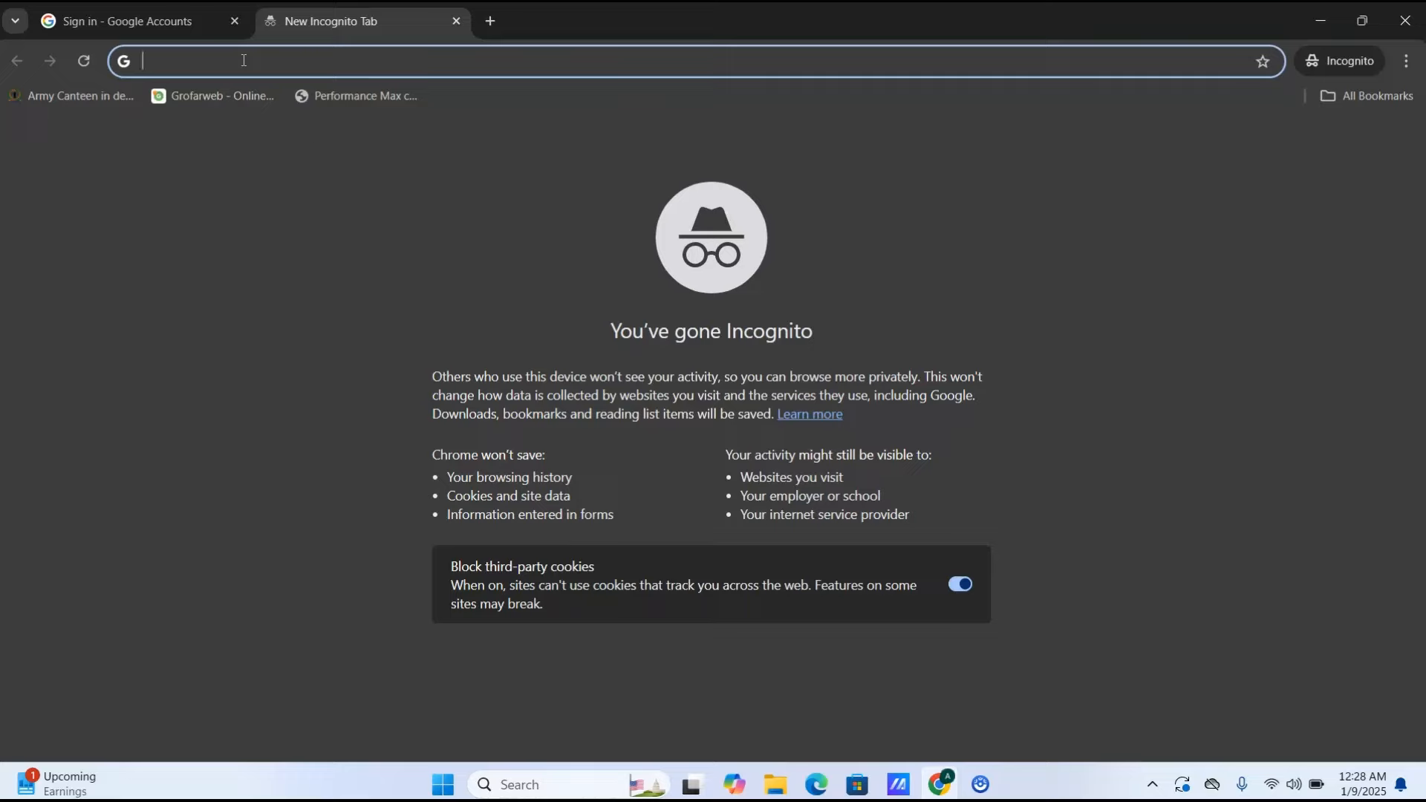
- Search for 'google ads' in Chrome and open the Google Ads home page from the results
{"action": "type", "text": "google ads"}
{"action": "key", "text": "Return"}
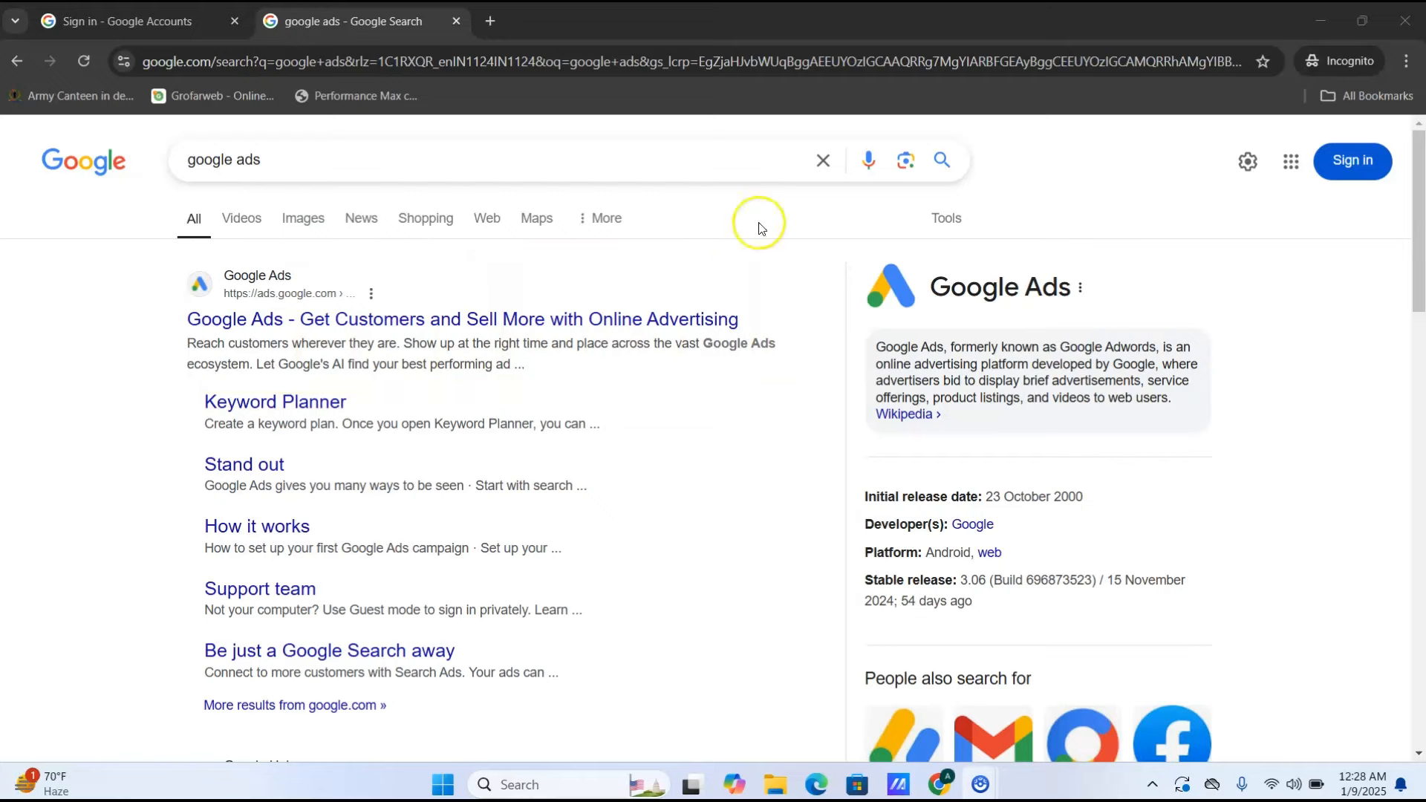
{"action": "left_click", "coordinate": [524, 323]}
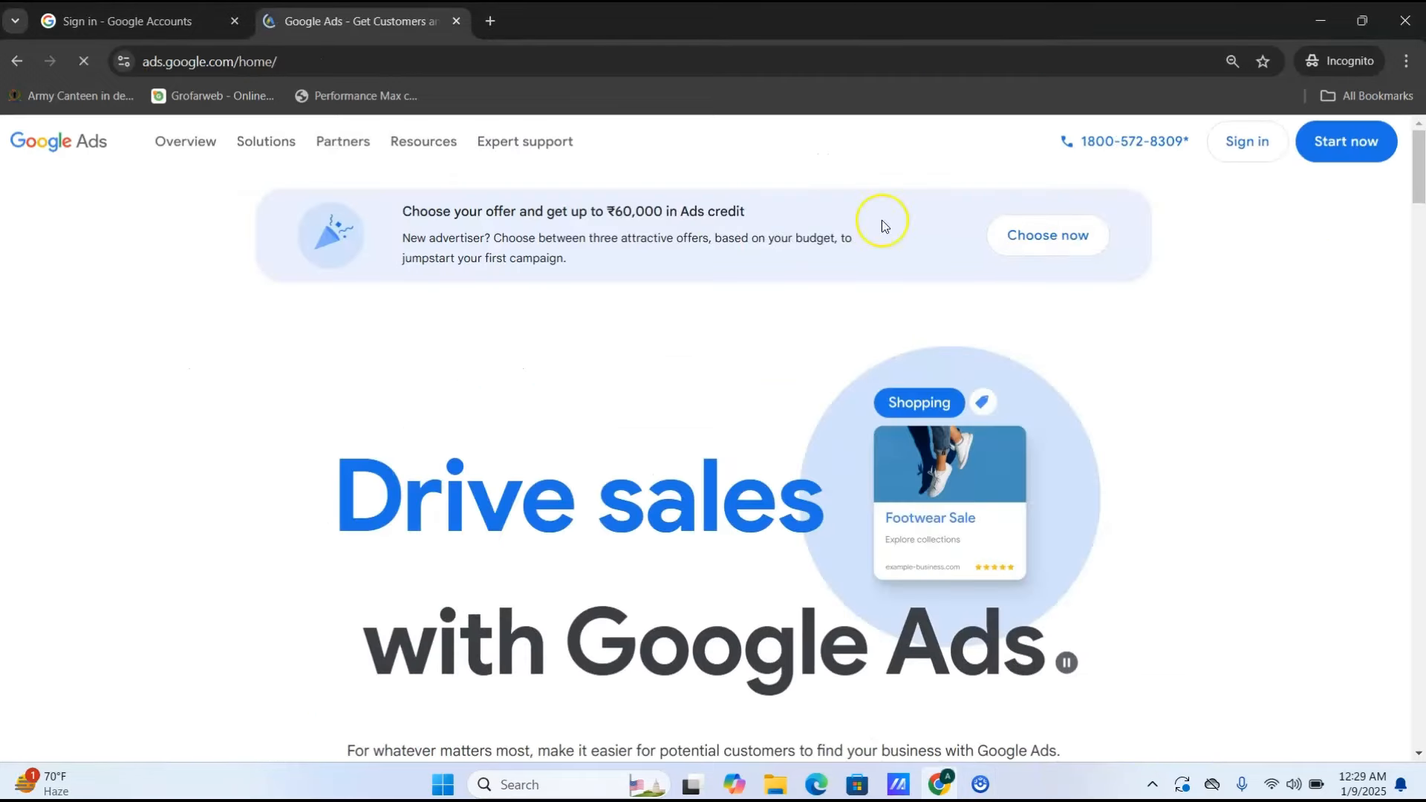
- Sign in to Google Ads with the account email and password
{"action": "left_click", "coordinate": [1242, 147]}
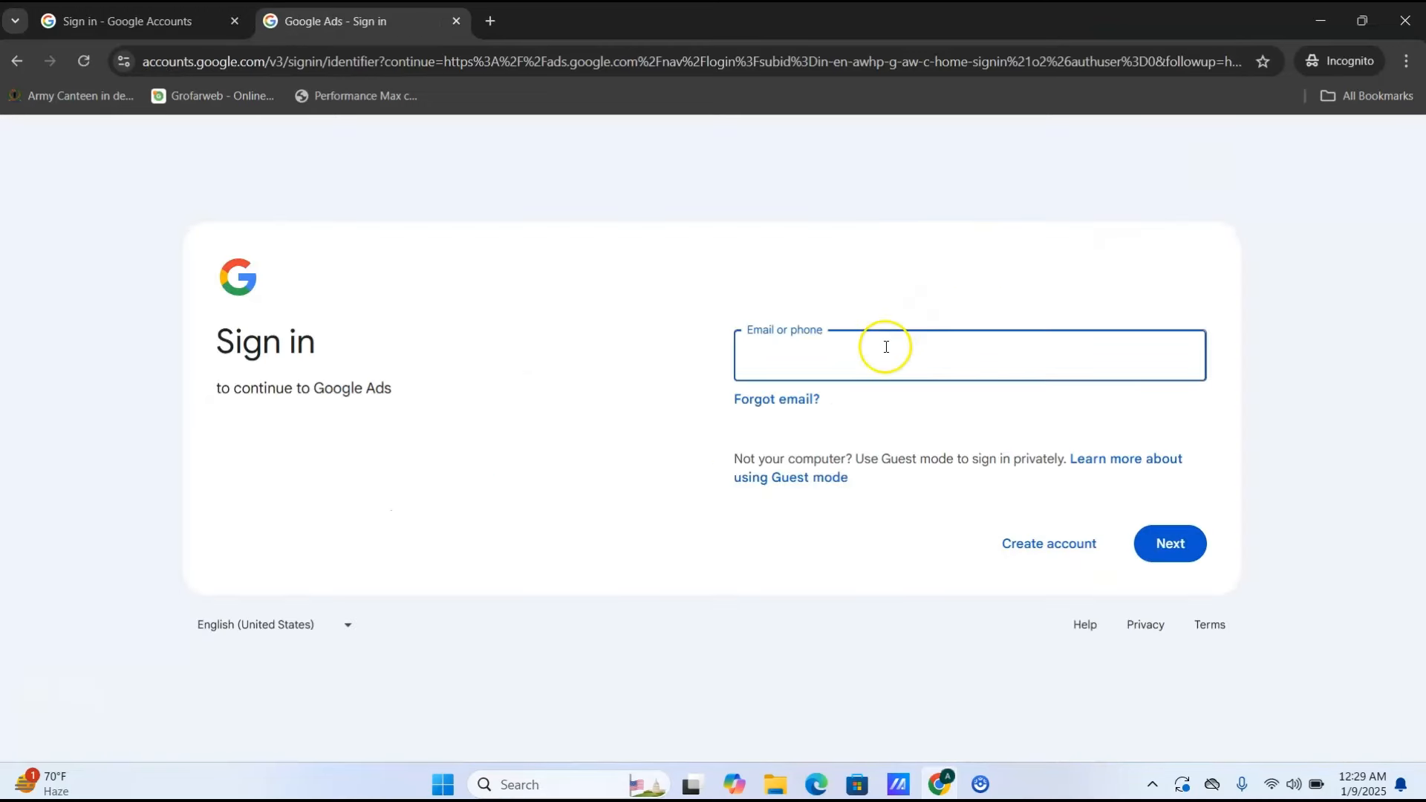
{"action": "left_click", "coordinate": [807, 353]}
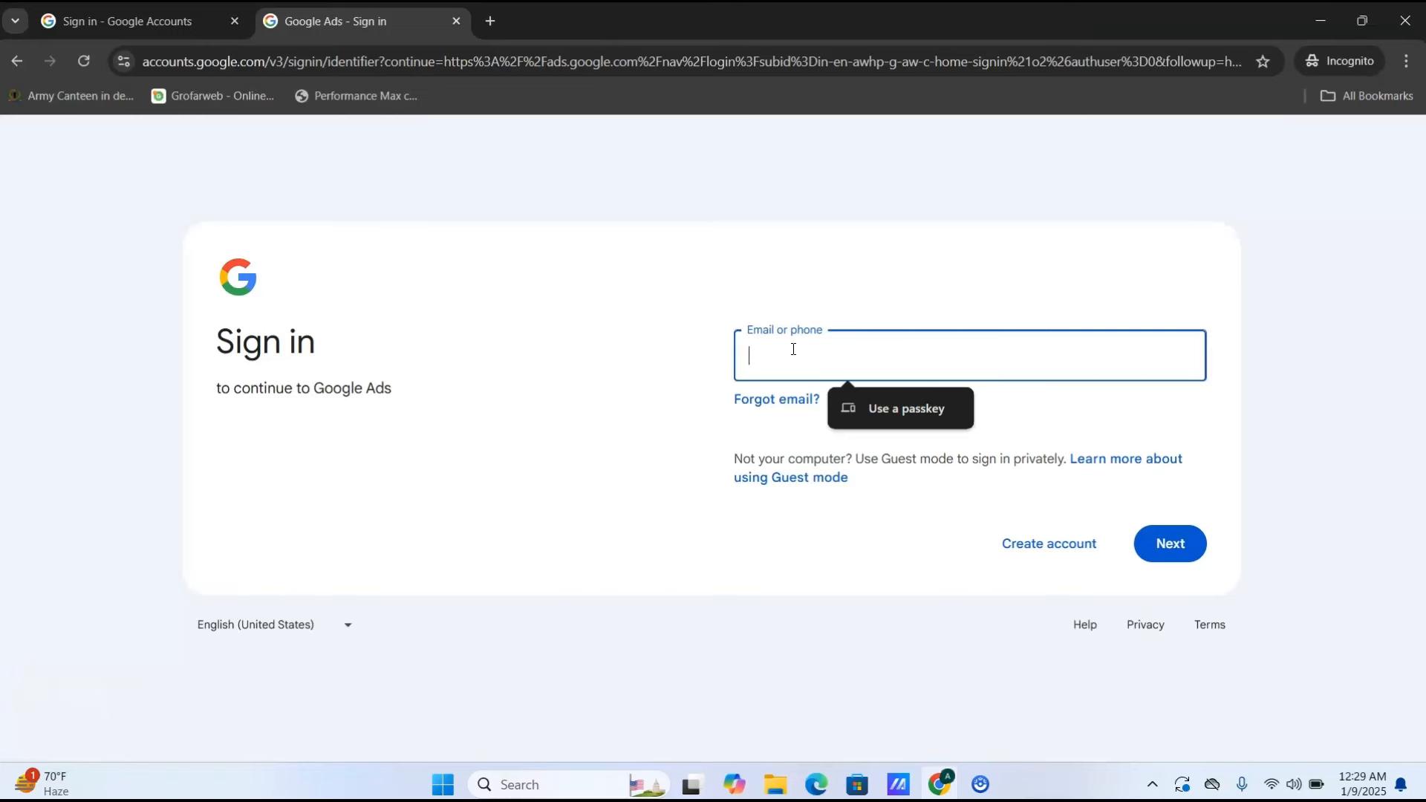
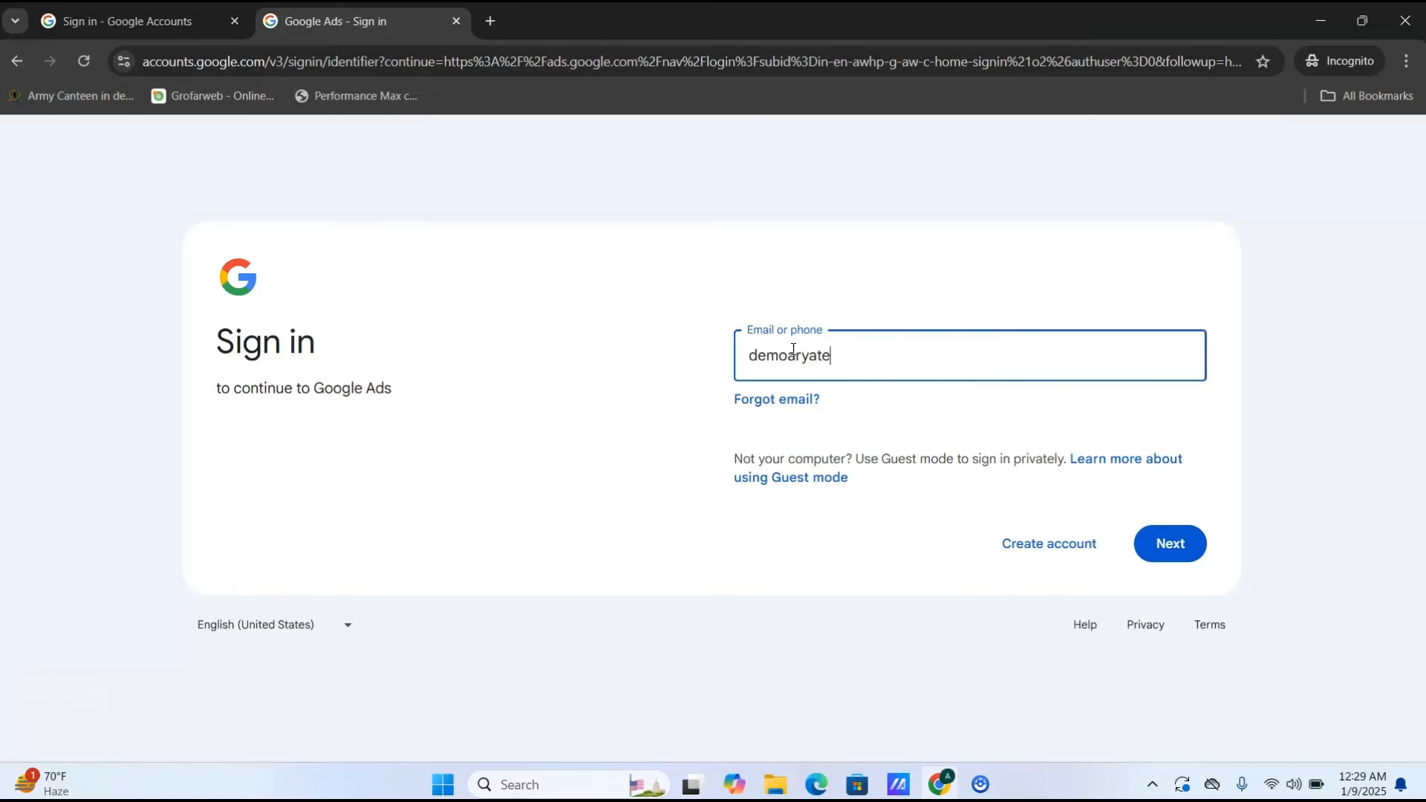
{"action": "key", "text": "Return"}
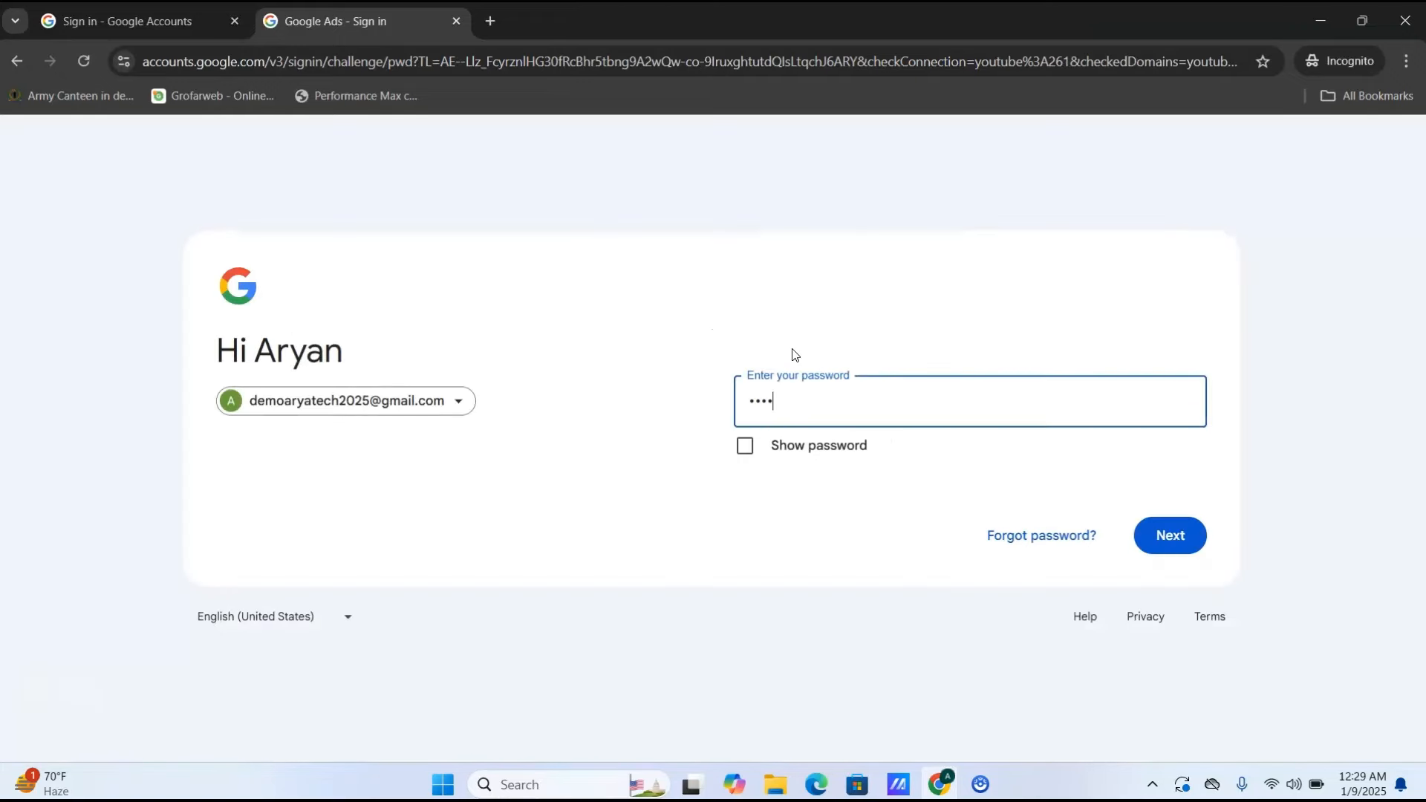
{"action": "key", "text": "Return"}
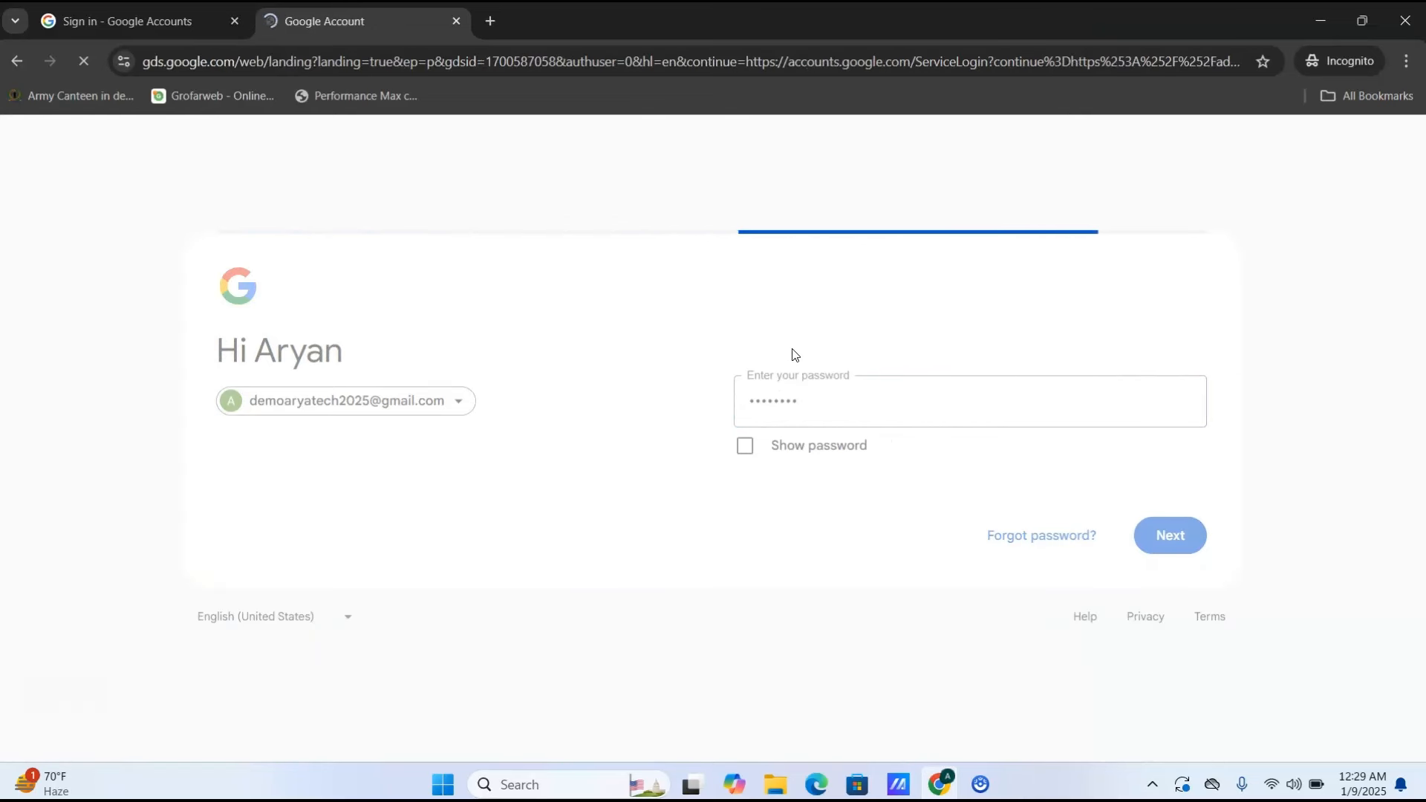
- Save a recovery phone number and decline the extra sign-in suggestions
{"action": "left_click", "coordinate": [1386, 422]}
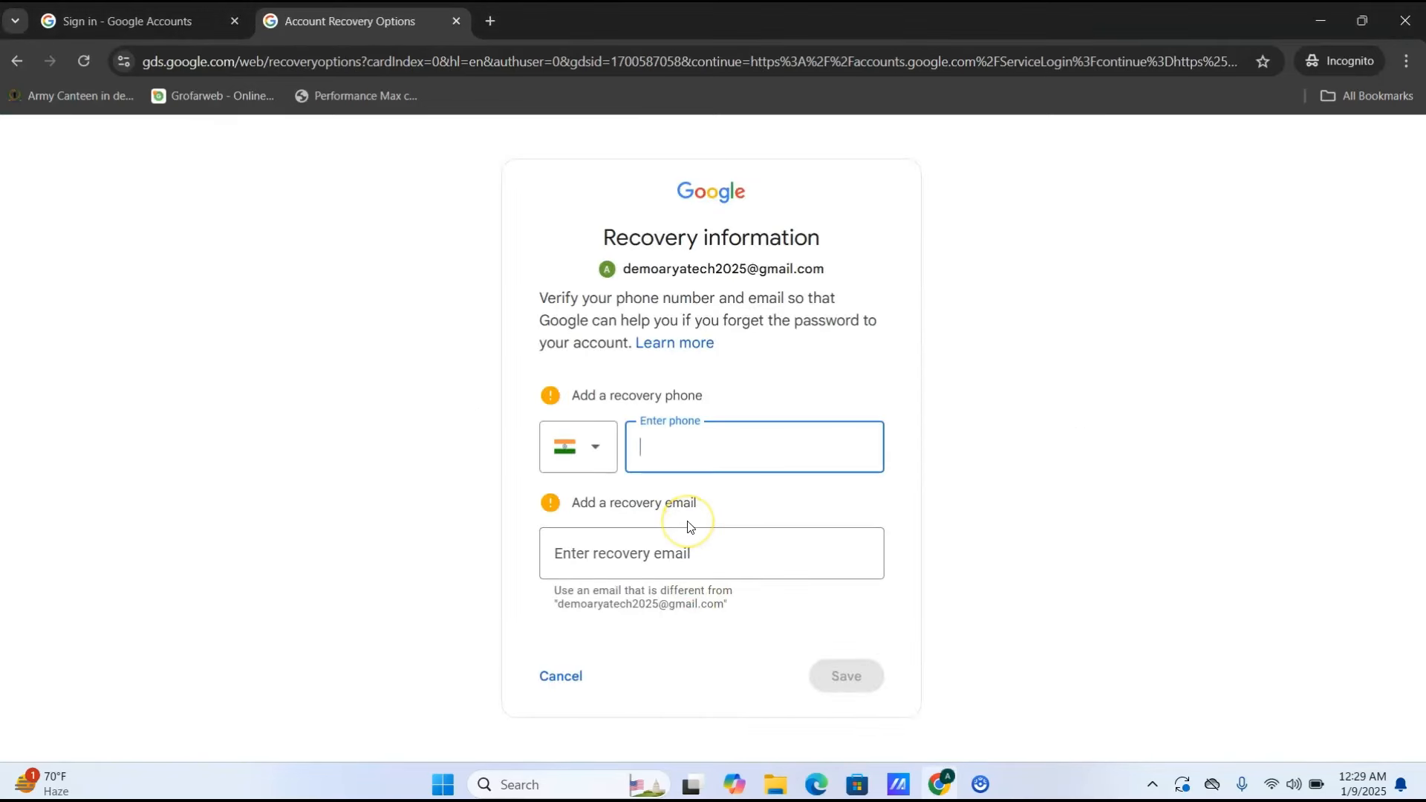
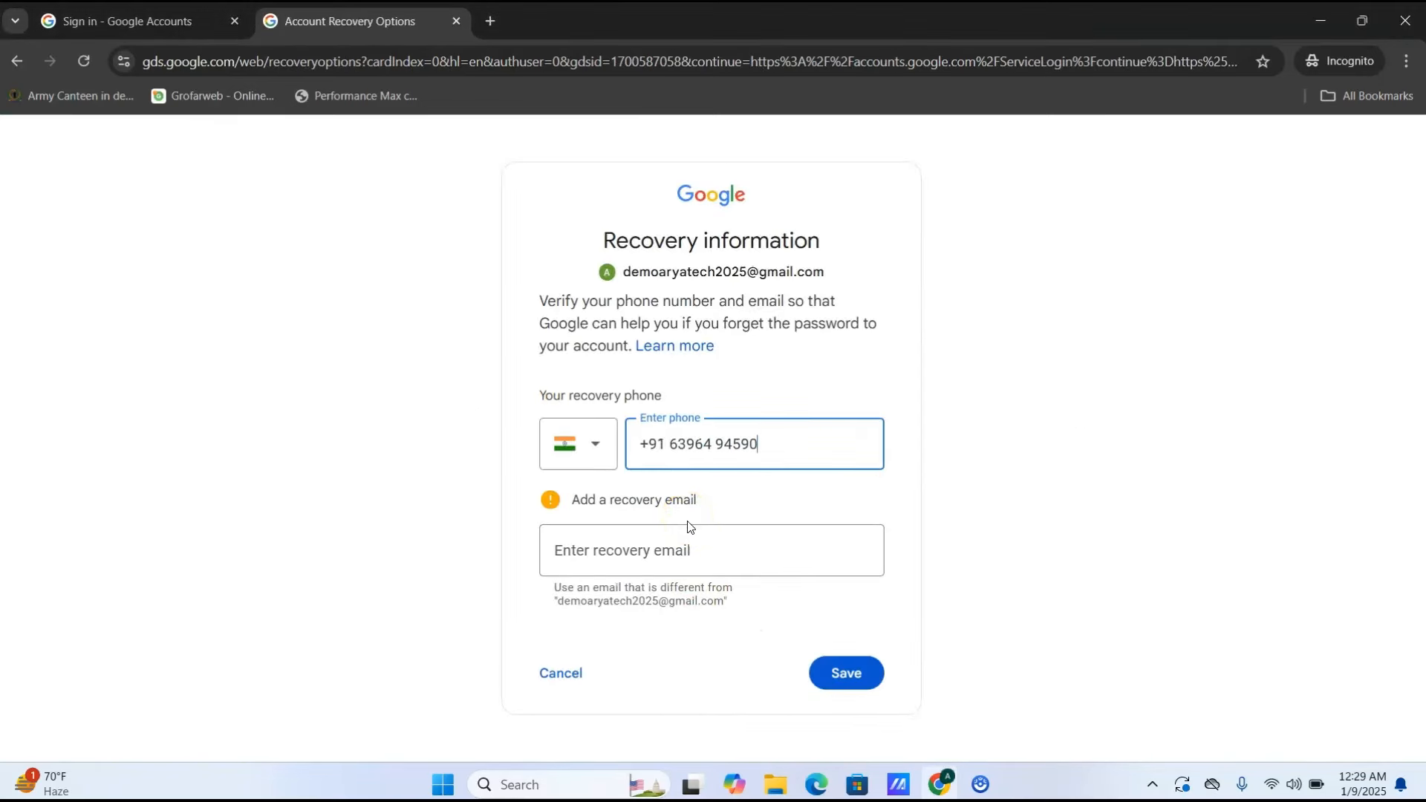
{"action": "left_click", "coordinate": [845, 676]}
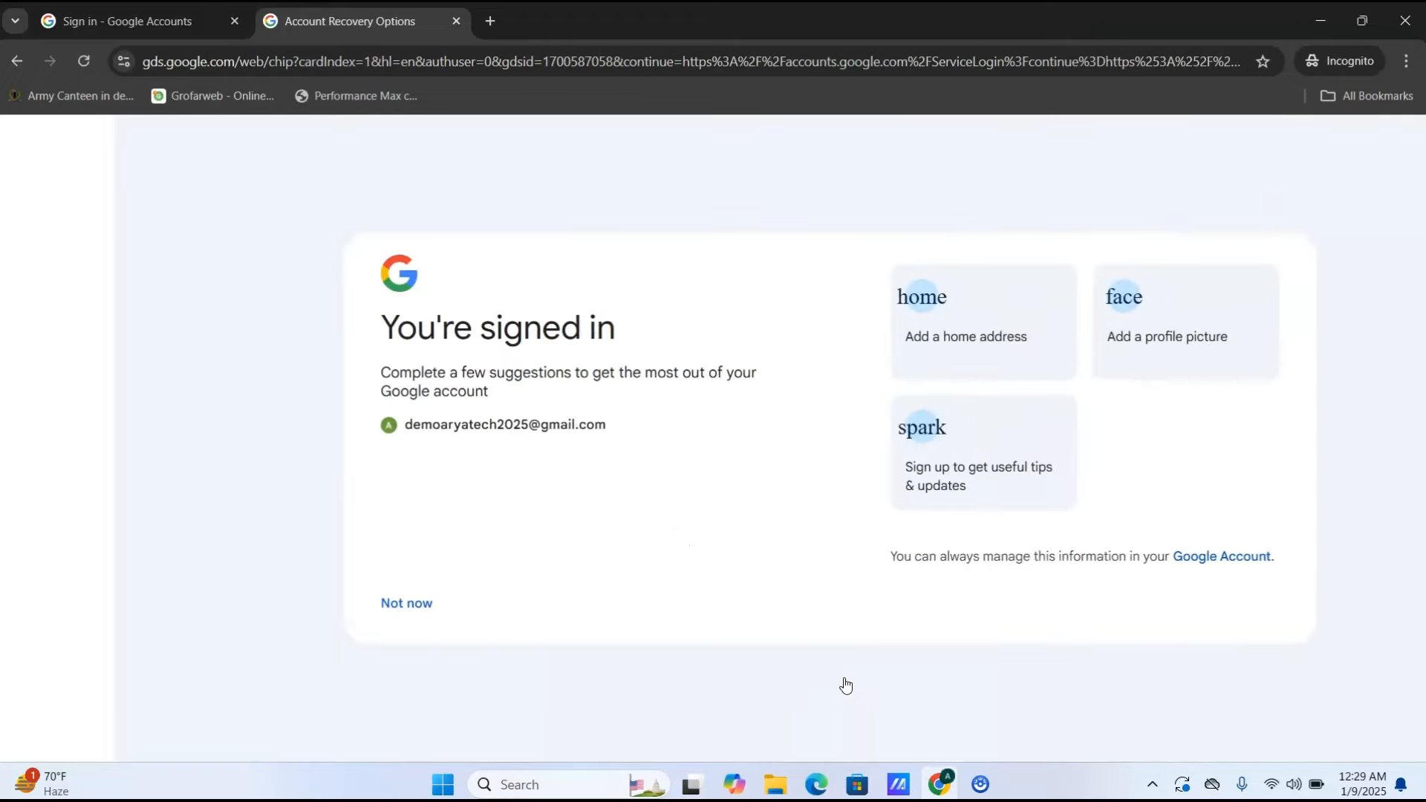
{"action": "left_click", "coordinate": [286, 600]}
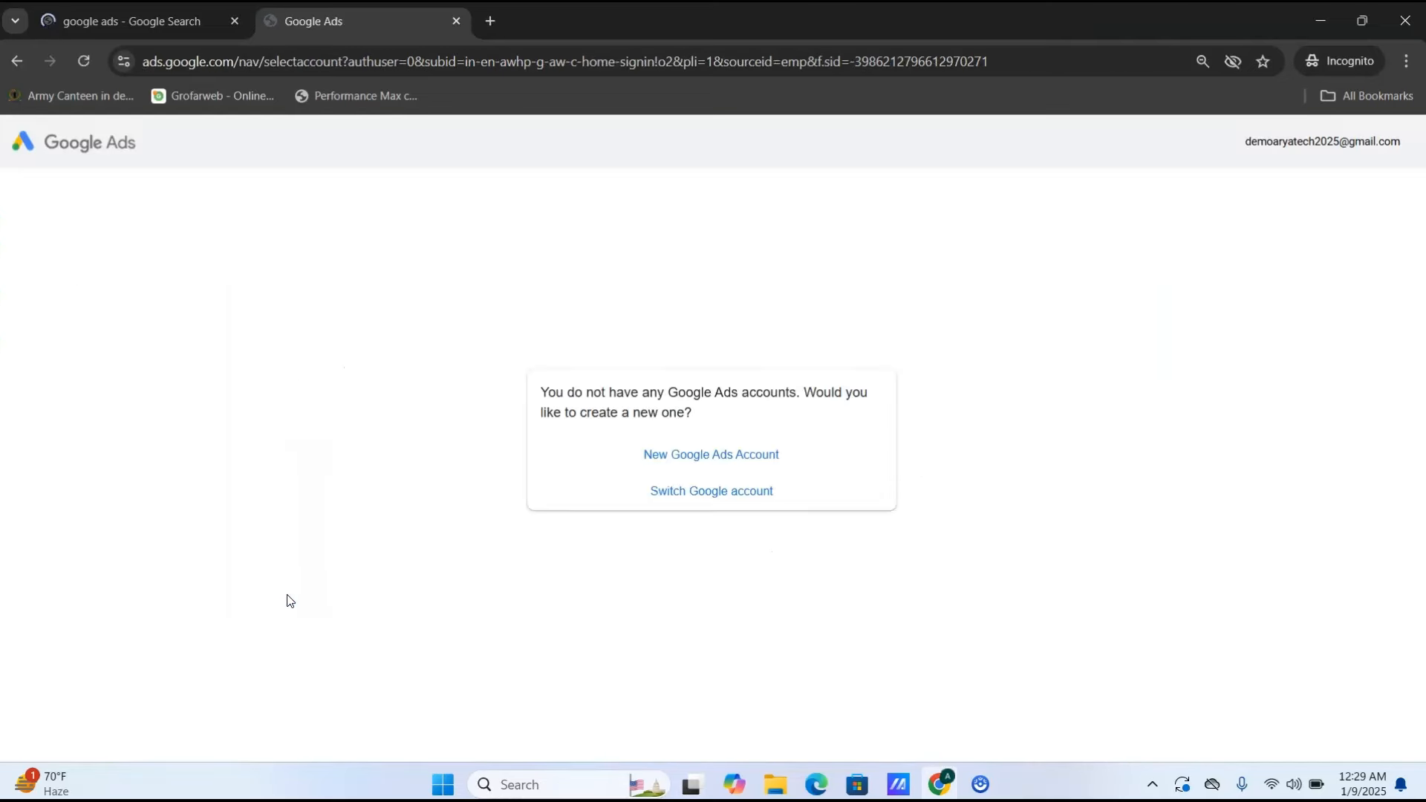
- Choose 'New Google Ads Account' to start a fresh account and reach the first-campaign intro
{"action": "mouse_move", "coordinate": [990, 788]}
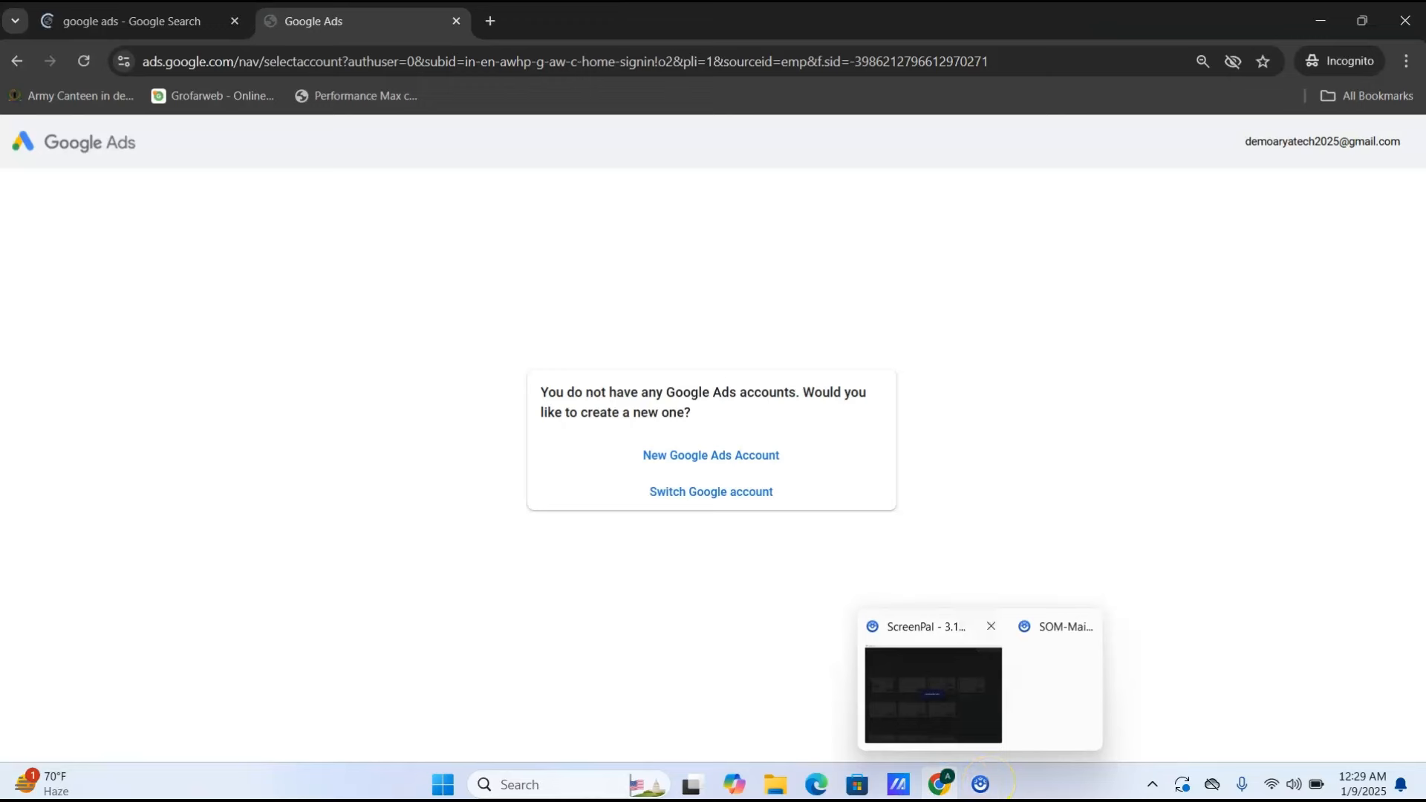
{"action": "left_click", "coordinate": [982, 785]}
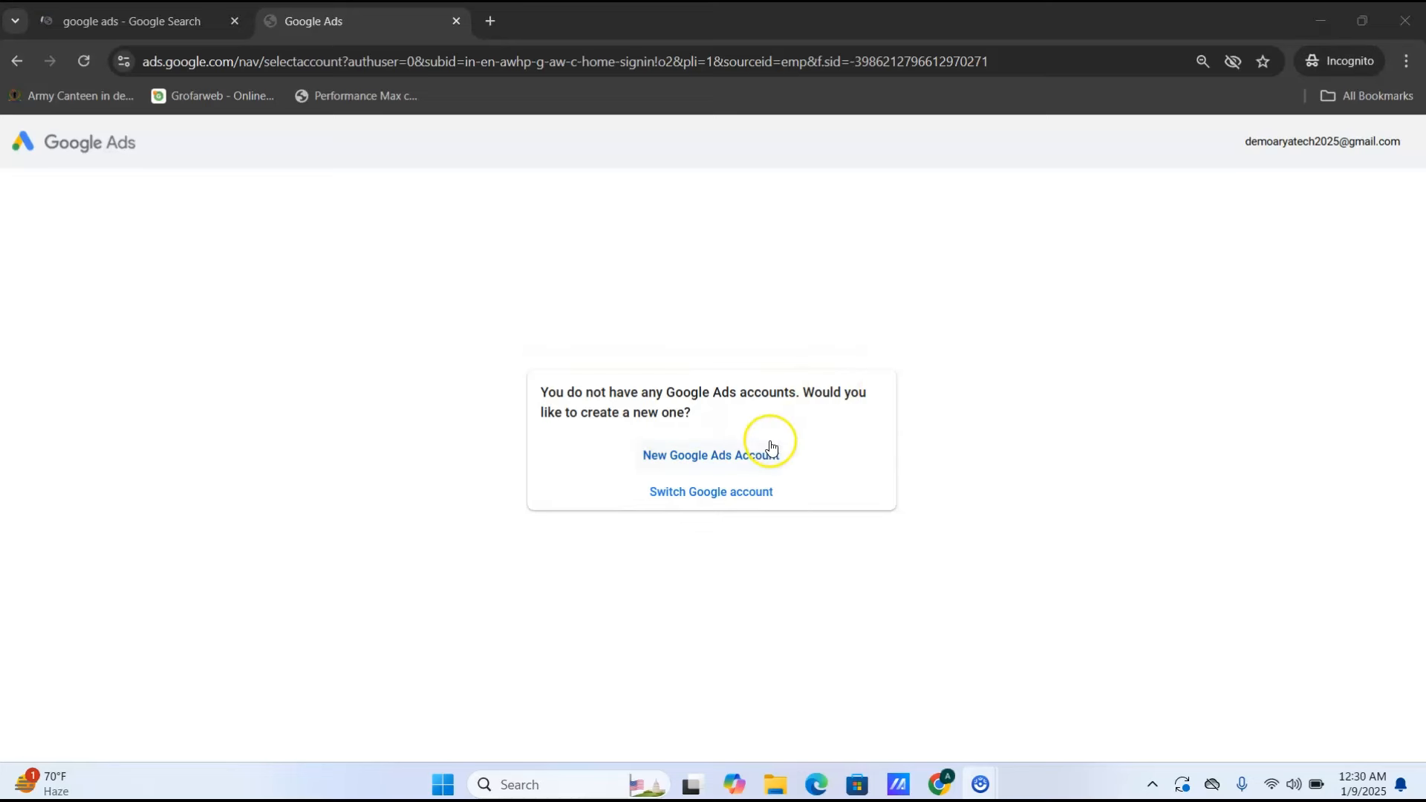
{"action": "left_click", "coordinate": [731, 456]}
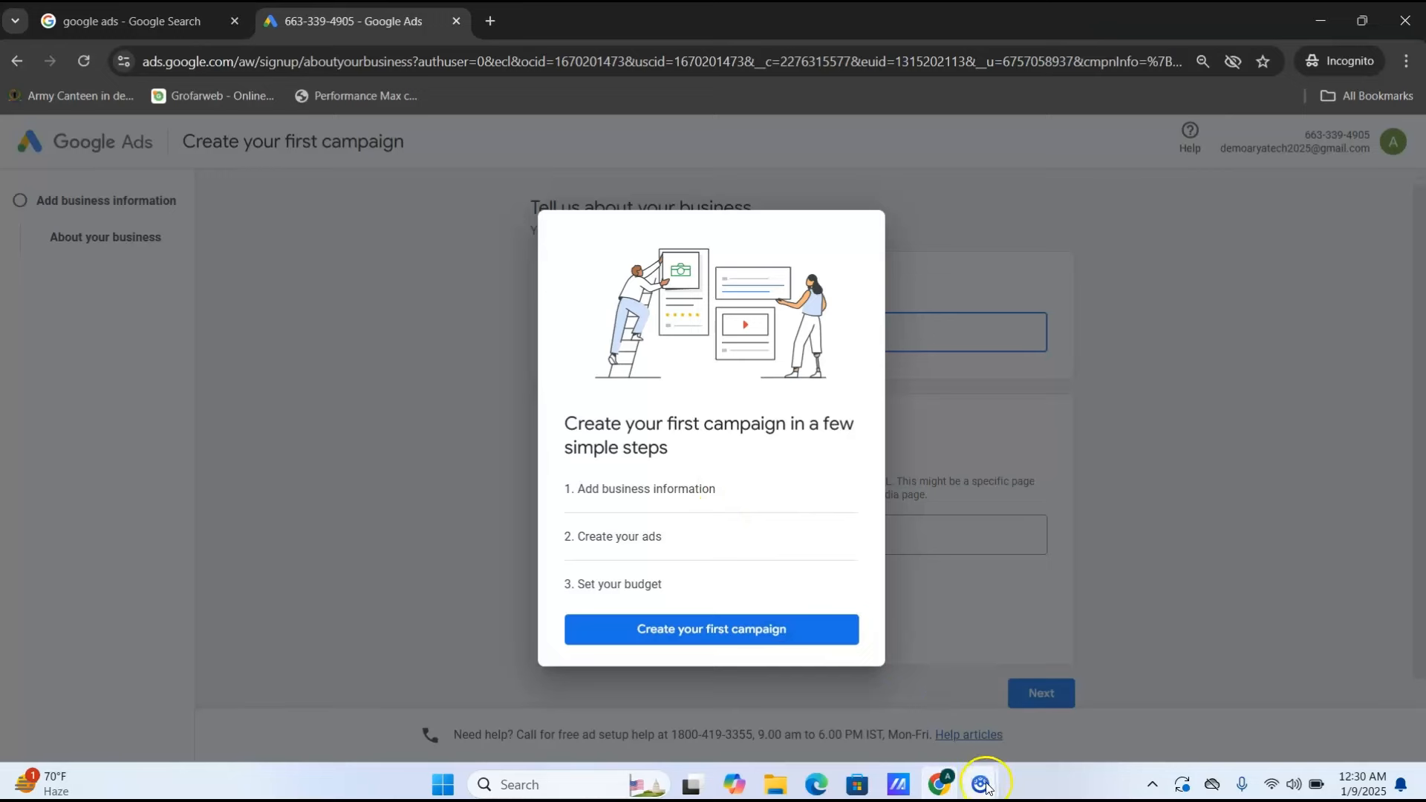
{"action": "mouse_move", "coordinate": [982, 789]}
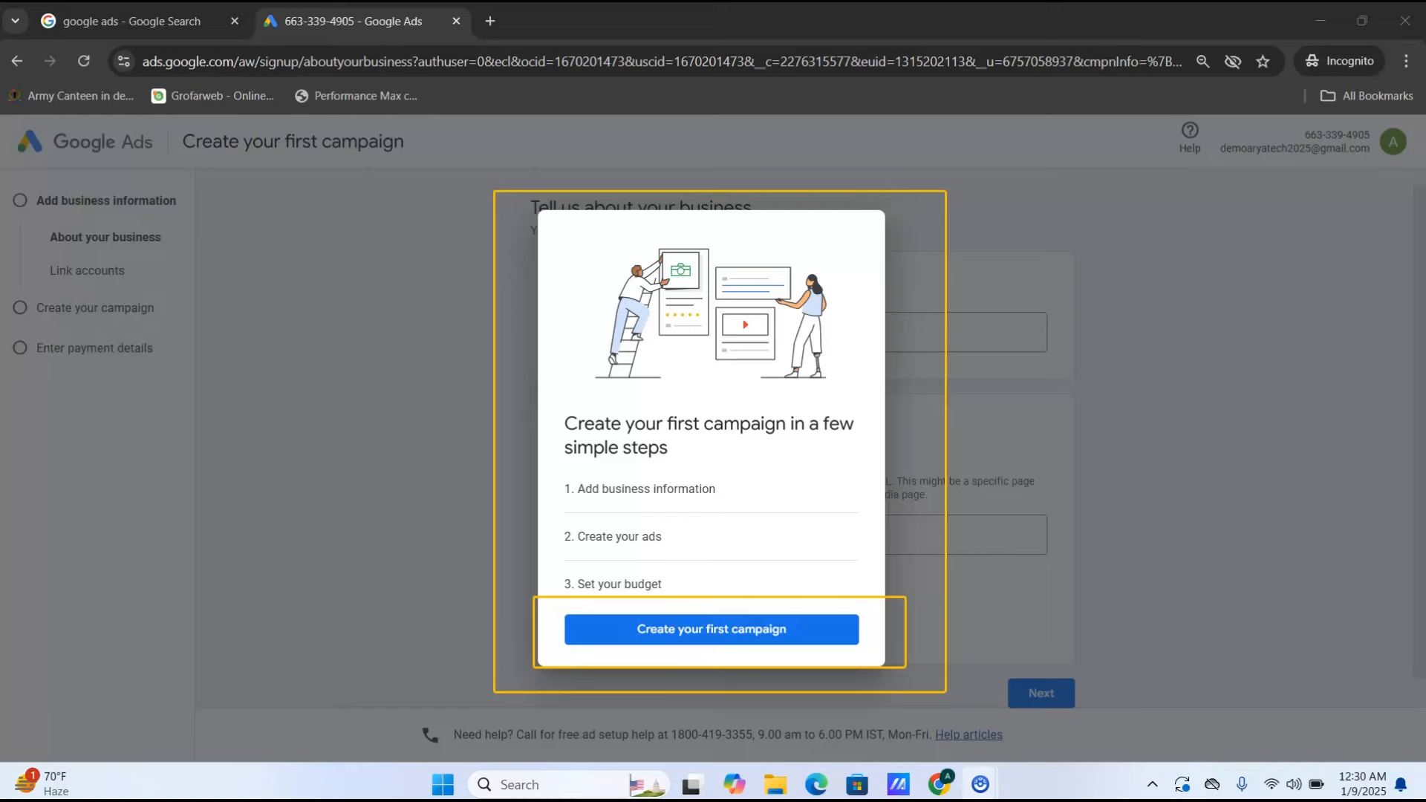
- Start setup and choose to send ad clicks to your business phone number
{"action": "left_click", "coordinate": [710, 637]}
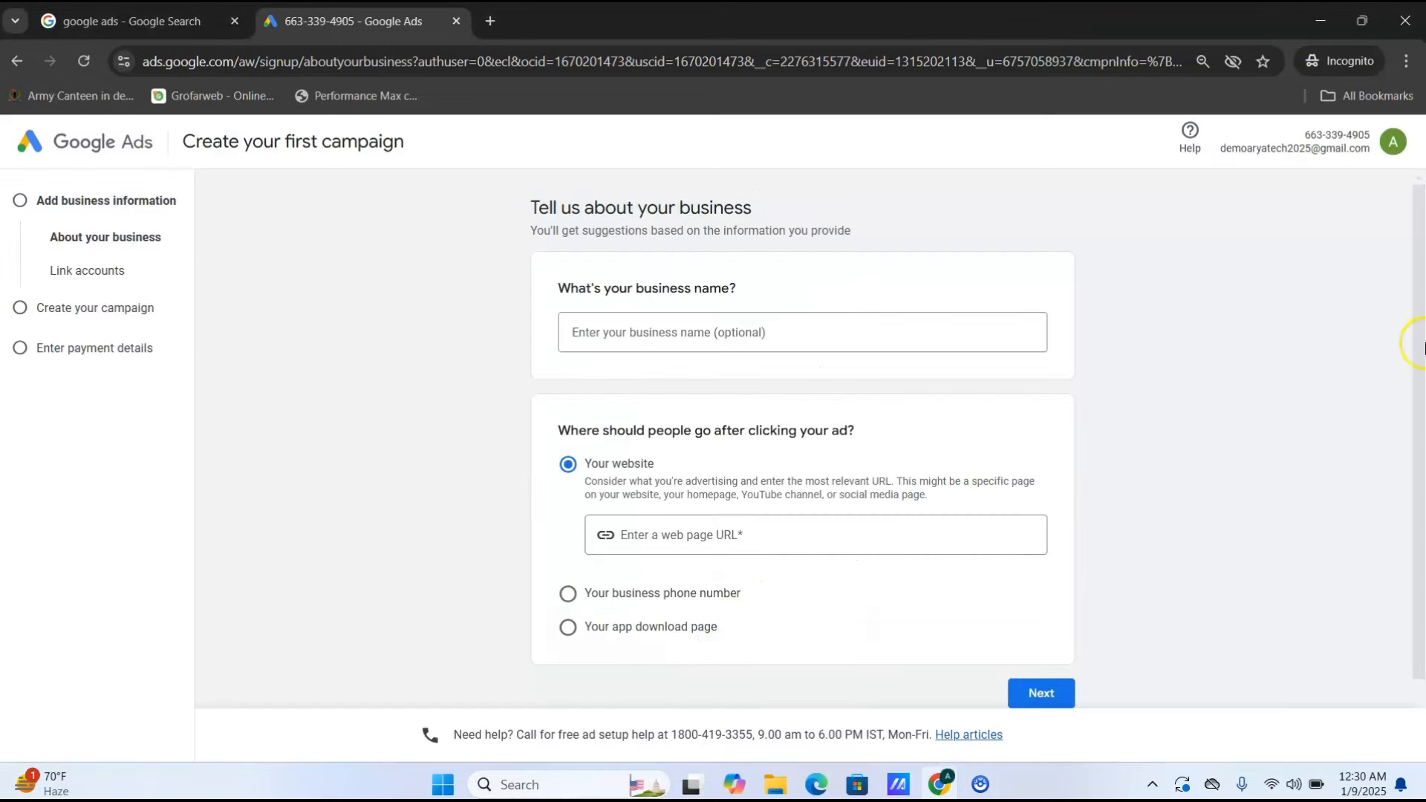
{"action": "scroll", "coordinate": [1420, 360], "scroll_direction": "down", "scroll_amount": 1}
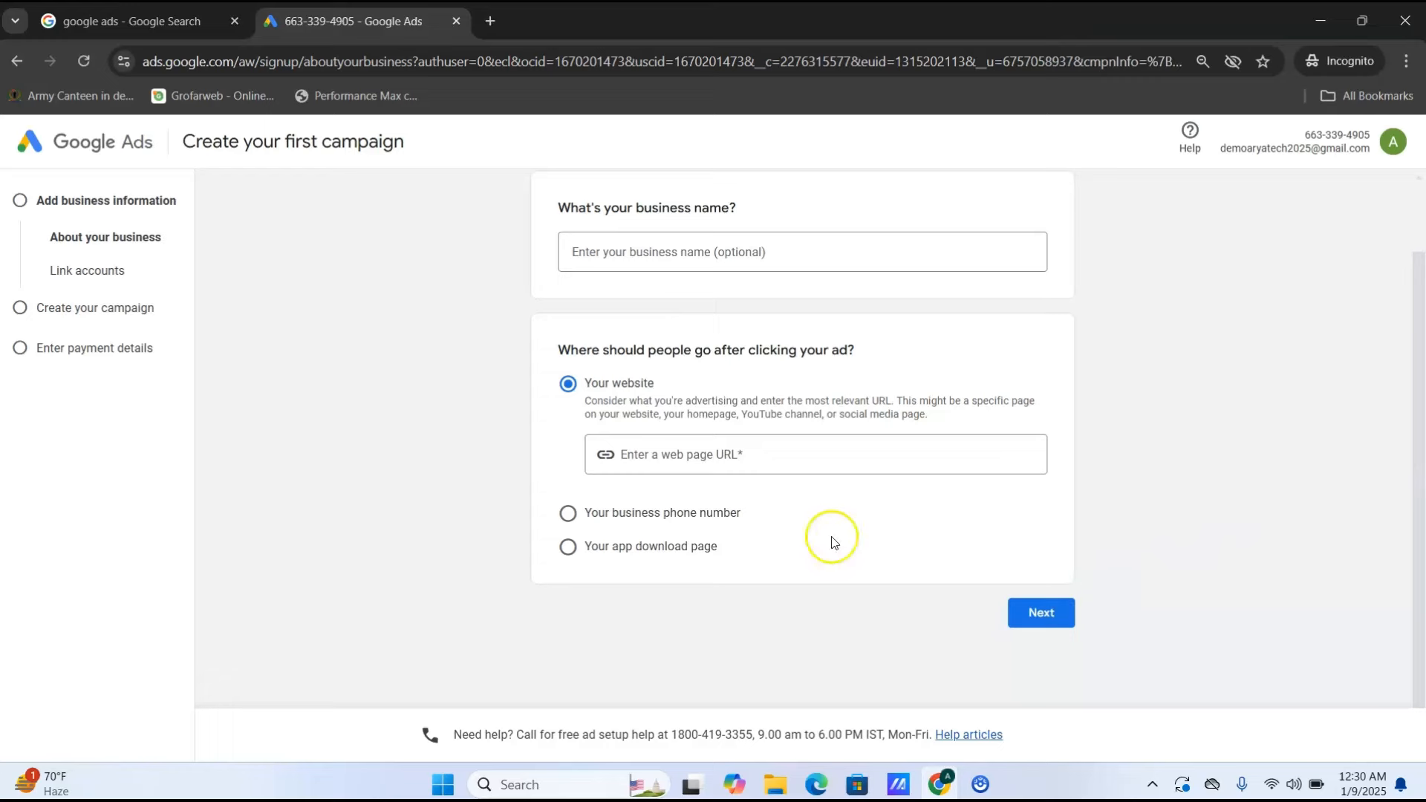
{"action": "left_click", "coordinate": [720, 523]}
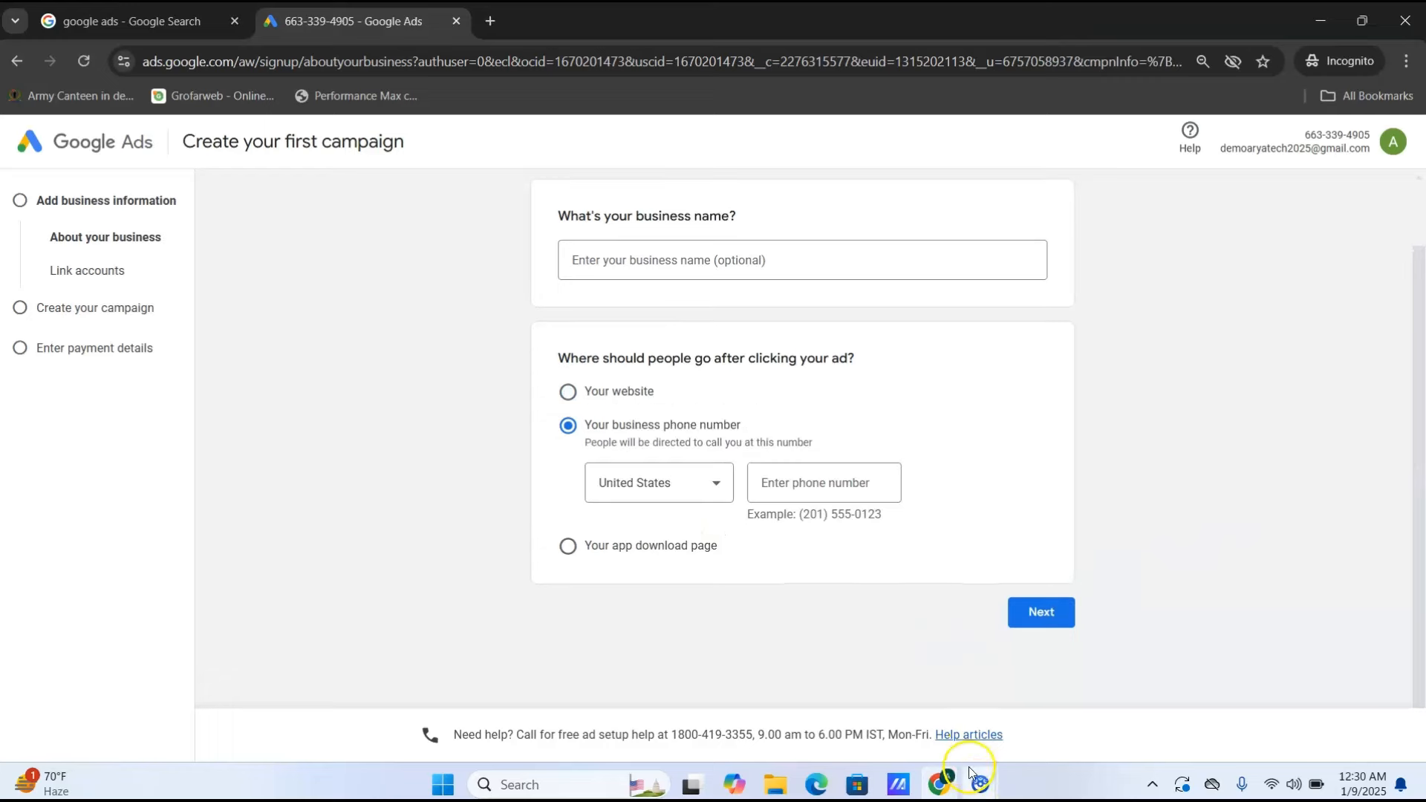
- Set the phone country to India, enter the business phone number, and continue
{"action": "left_click", "coordinate": [657, 481]}
{"action": "key", "text": "i"}
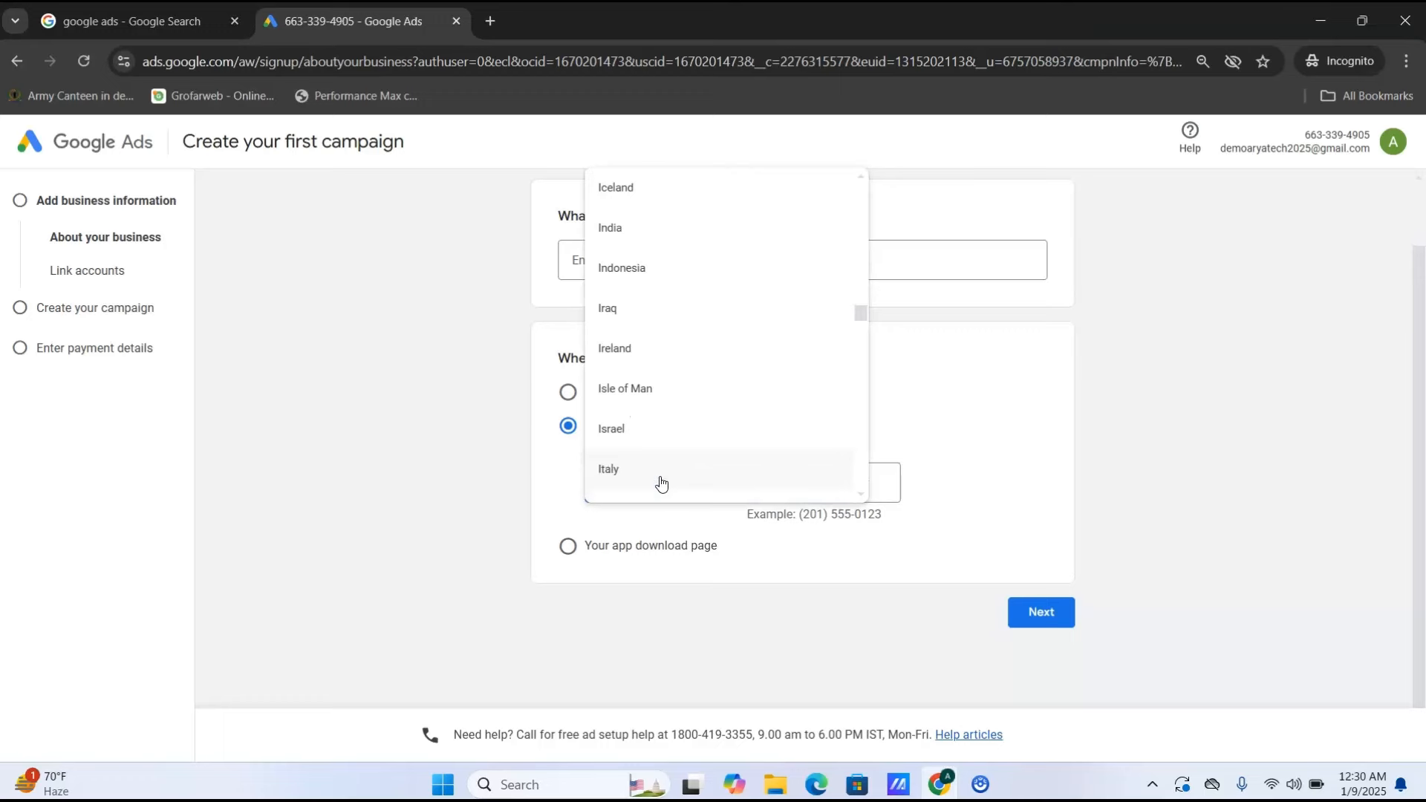
{"action": "key", "text": "Up"}
{"action": "key", "text": "Up"}
{"action": "key", "text": "Up"}
{"action": "key", "text": "Up"}
{"action": "key", "text": "Up"}
{"action": "key", "text": "Up"}
{"action": "key", "text": "Up"}
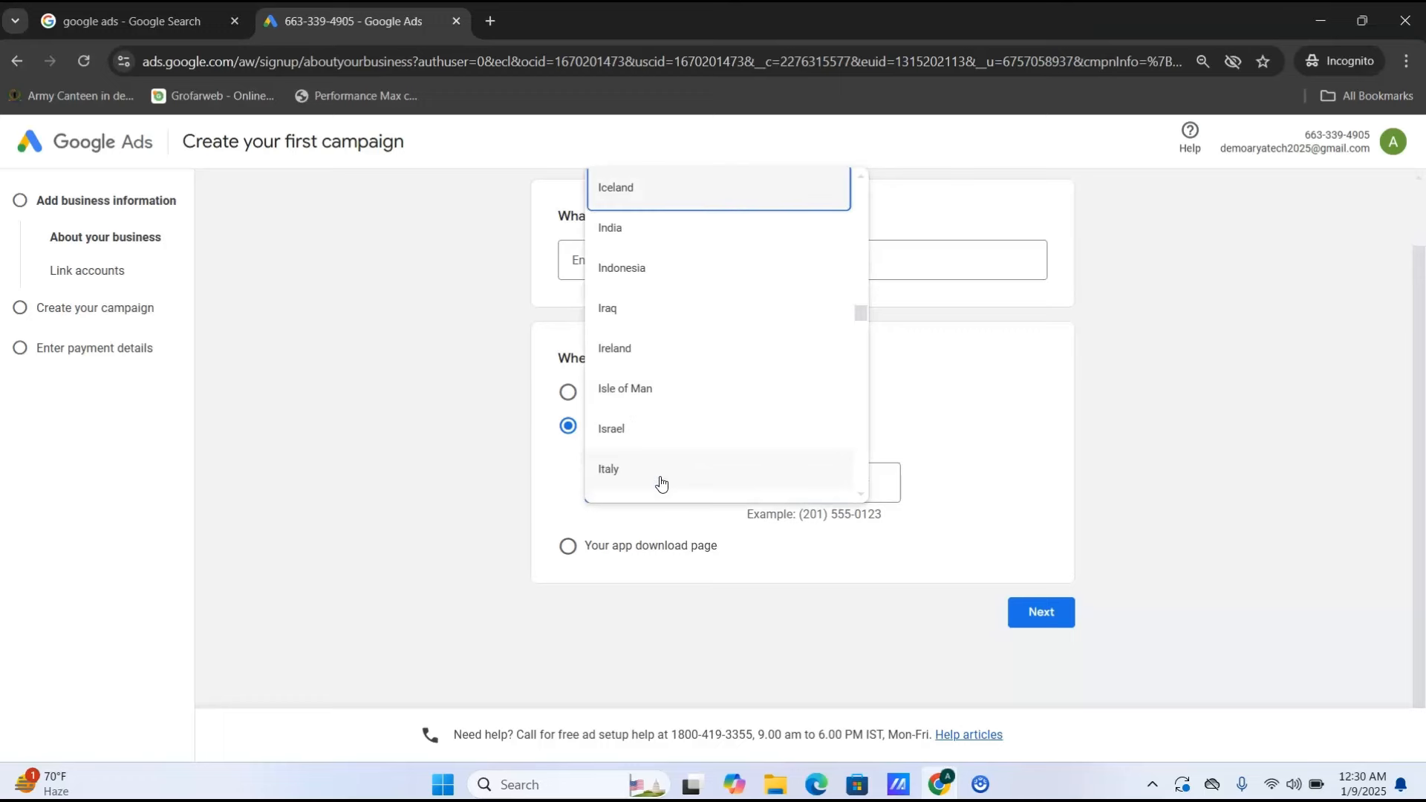
{"action": "key", "text": "Down"}
{"action": "key", "text": "Return"}
{"action": "left_click", "coordinate": [800, 484]}
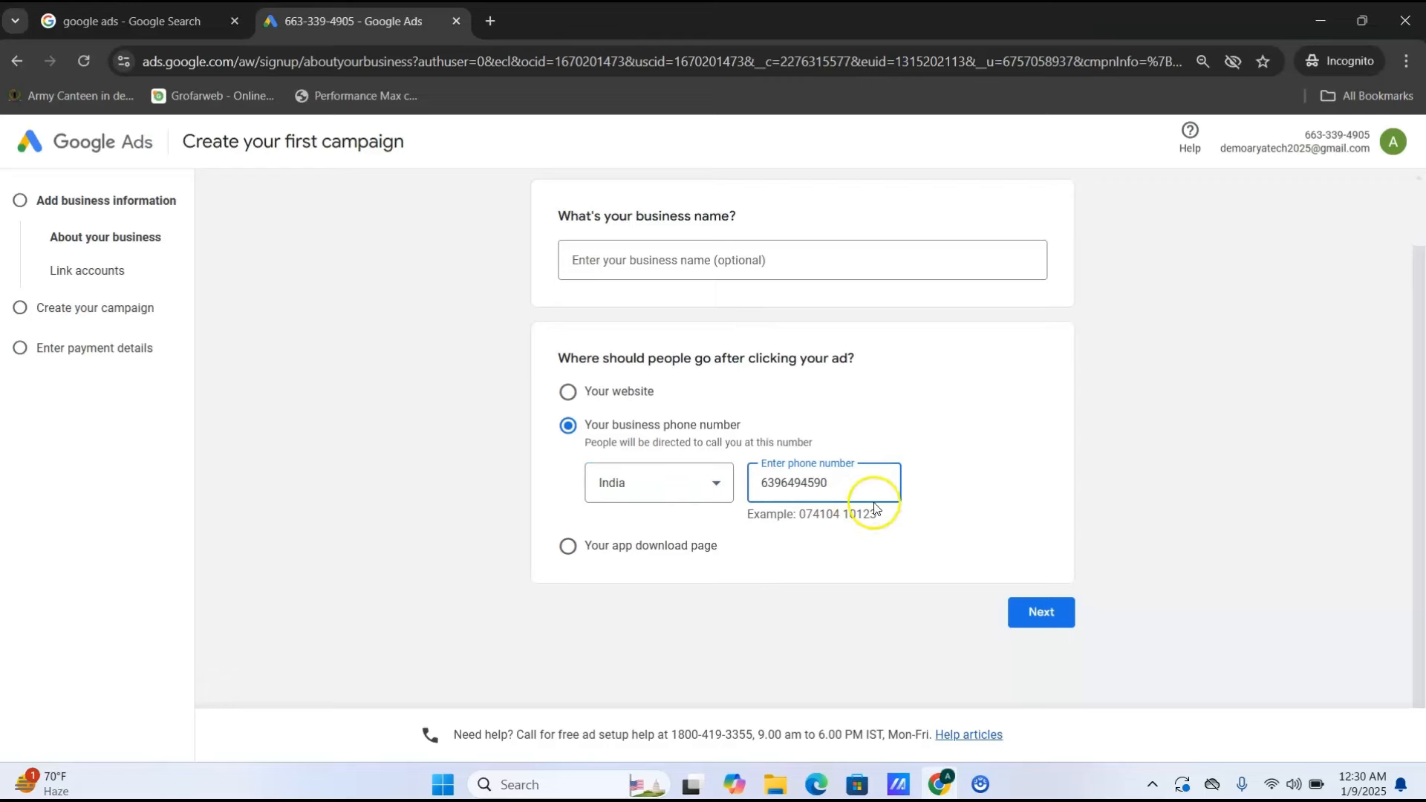
{"action": "left_click", "coordinate": [1031, 628]}
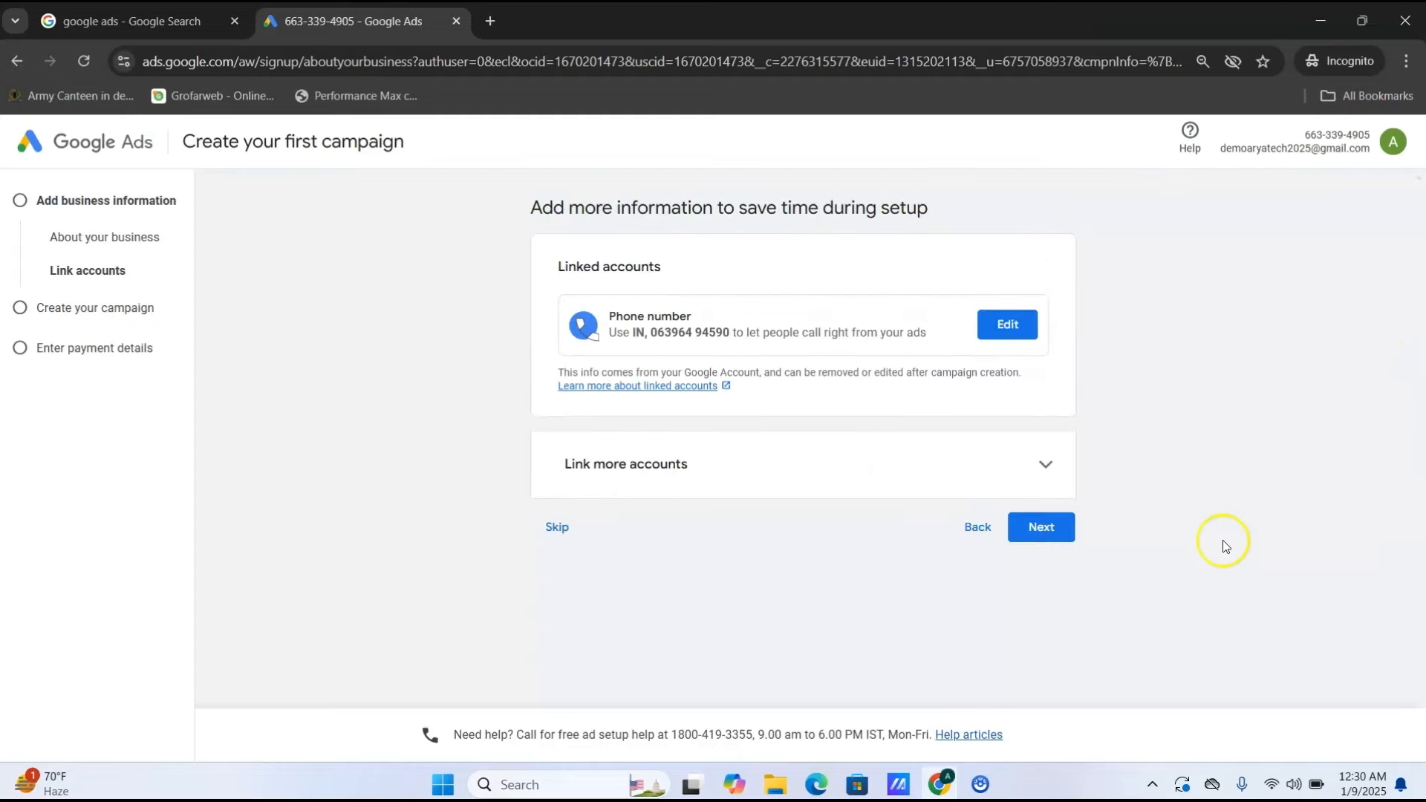
{"action": "mouse_move", "coordinate": [980, 784]}
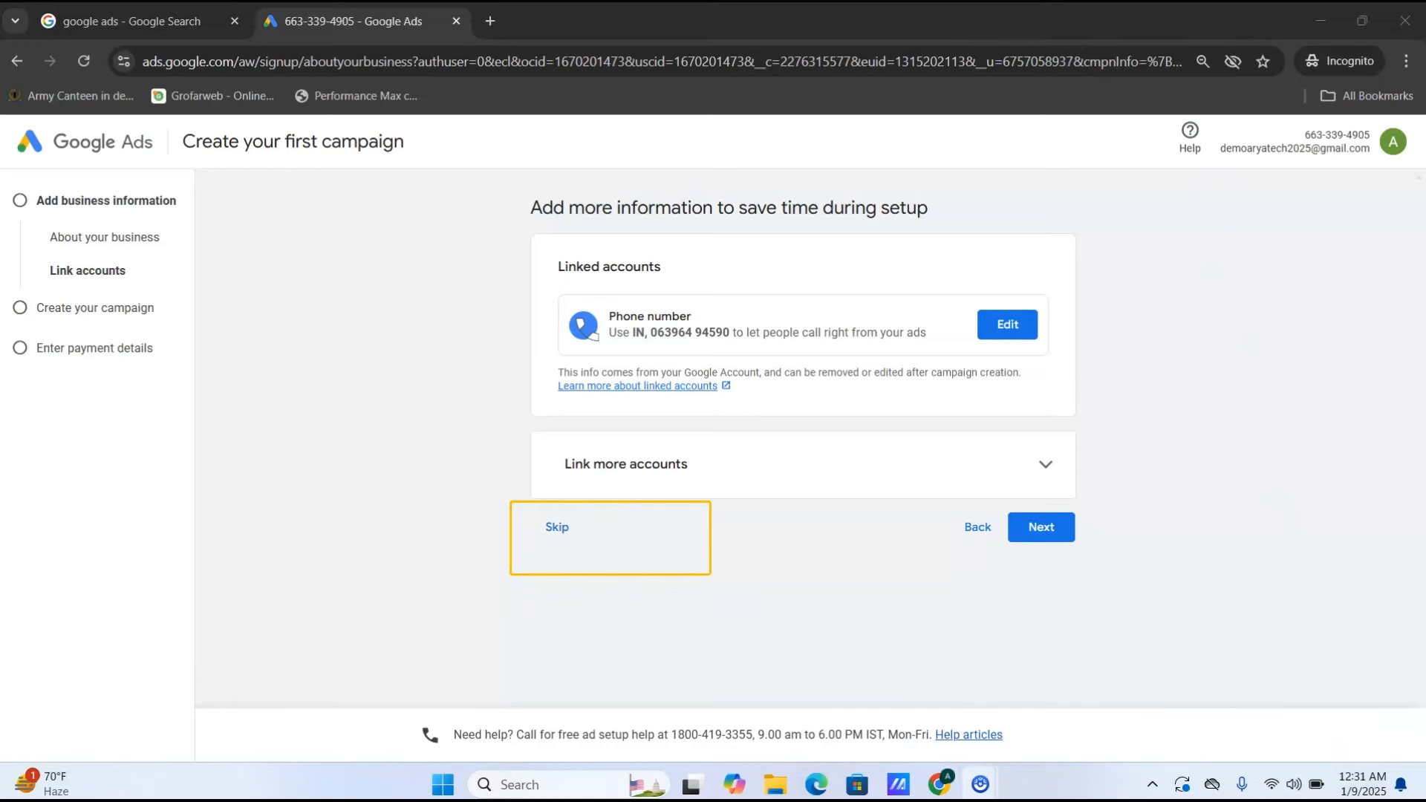
- Skip linking accounts and choose 'Set up an account only' without a campaign
{"action": "left_click", "coordinate": [562, 527]}
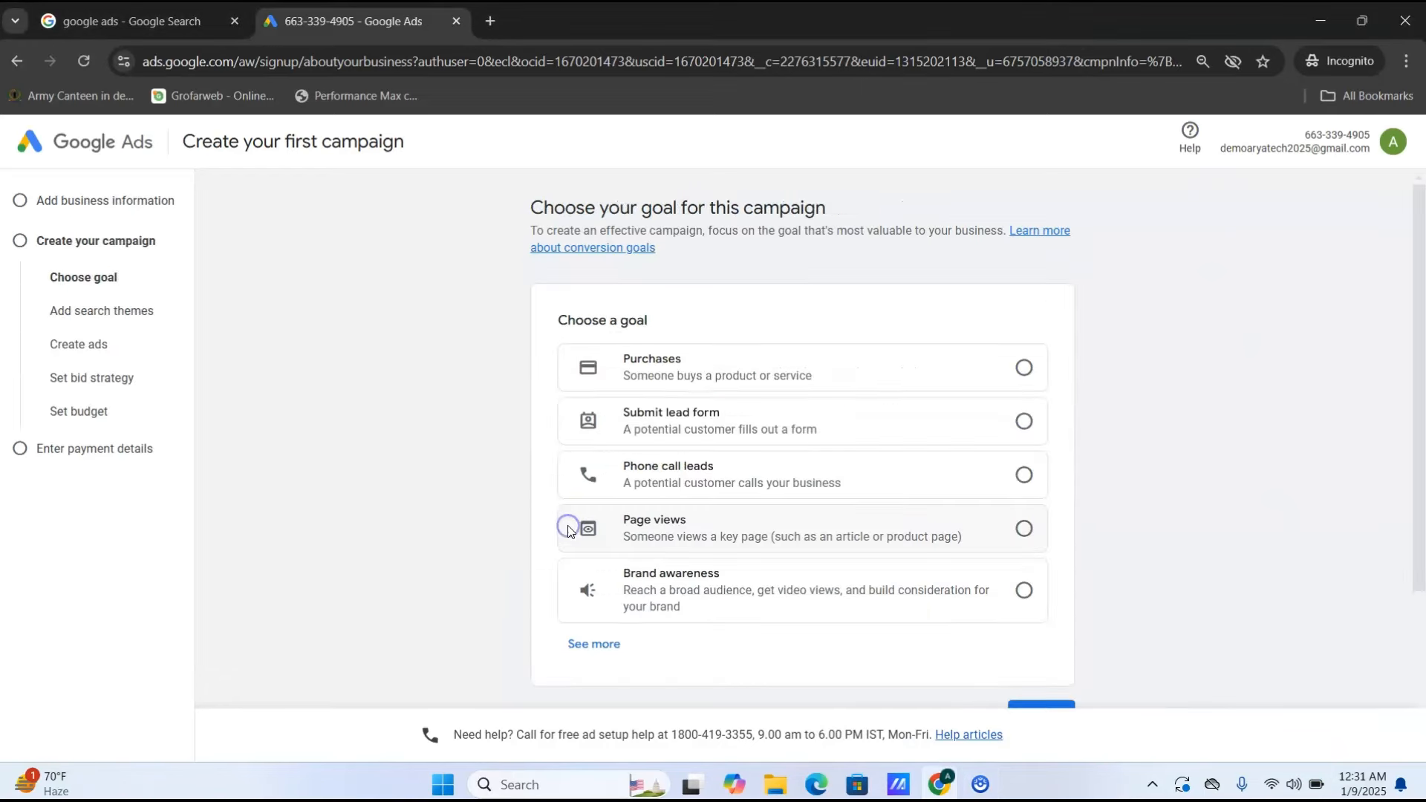
{"action": "scroll", "coordinate": [1417, 534], "scroll_direction": "down", "scroll_amount": 3}
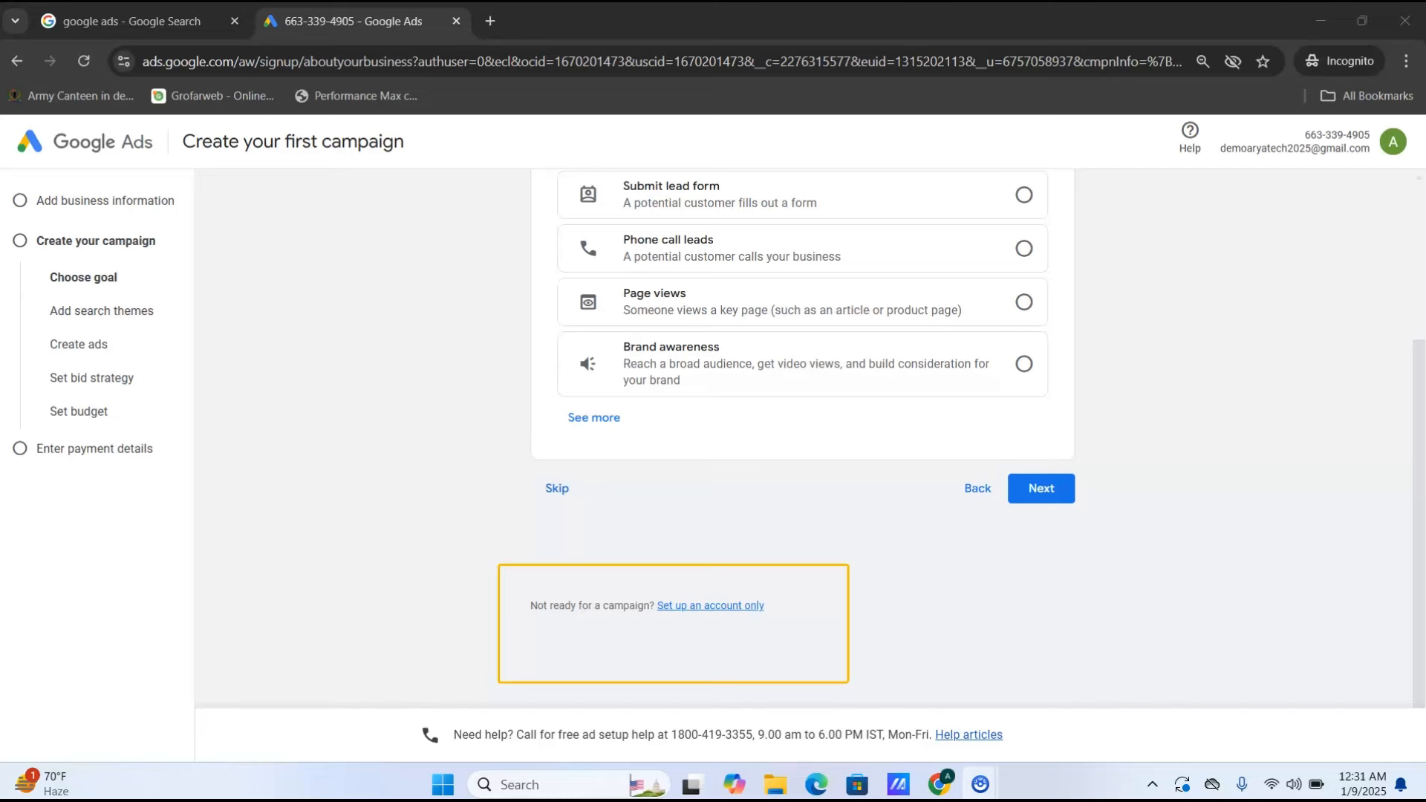
{"action": "left_click", "coordinate": [712, 607]}
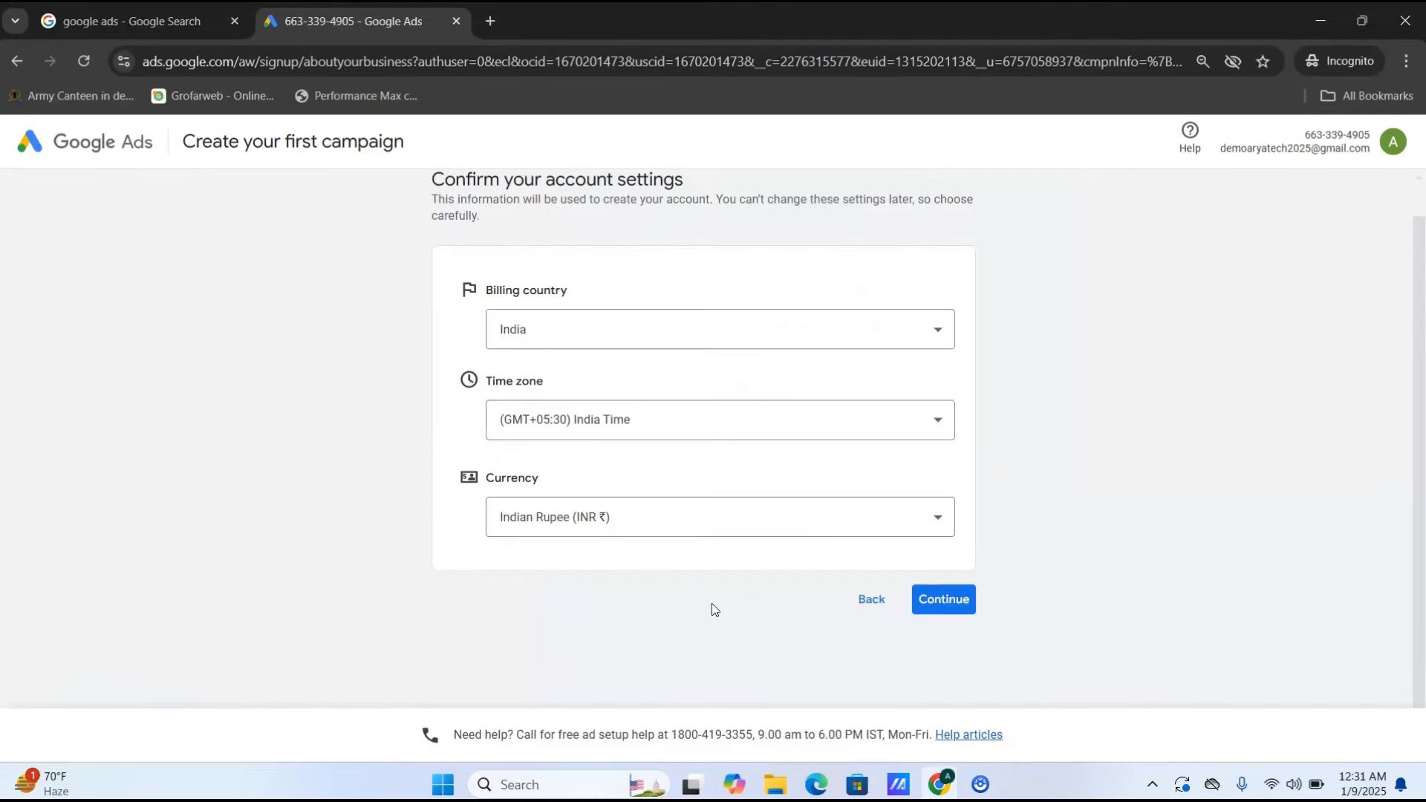
- Confirm the account settings: billing country India, India Time zone, Indian Rupee currency
{"action": "left_click", "coordinate": [964, 612]}
{"action": "left_click", "coordinate": [945, 605]}
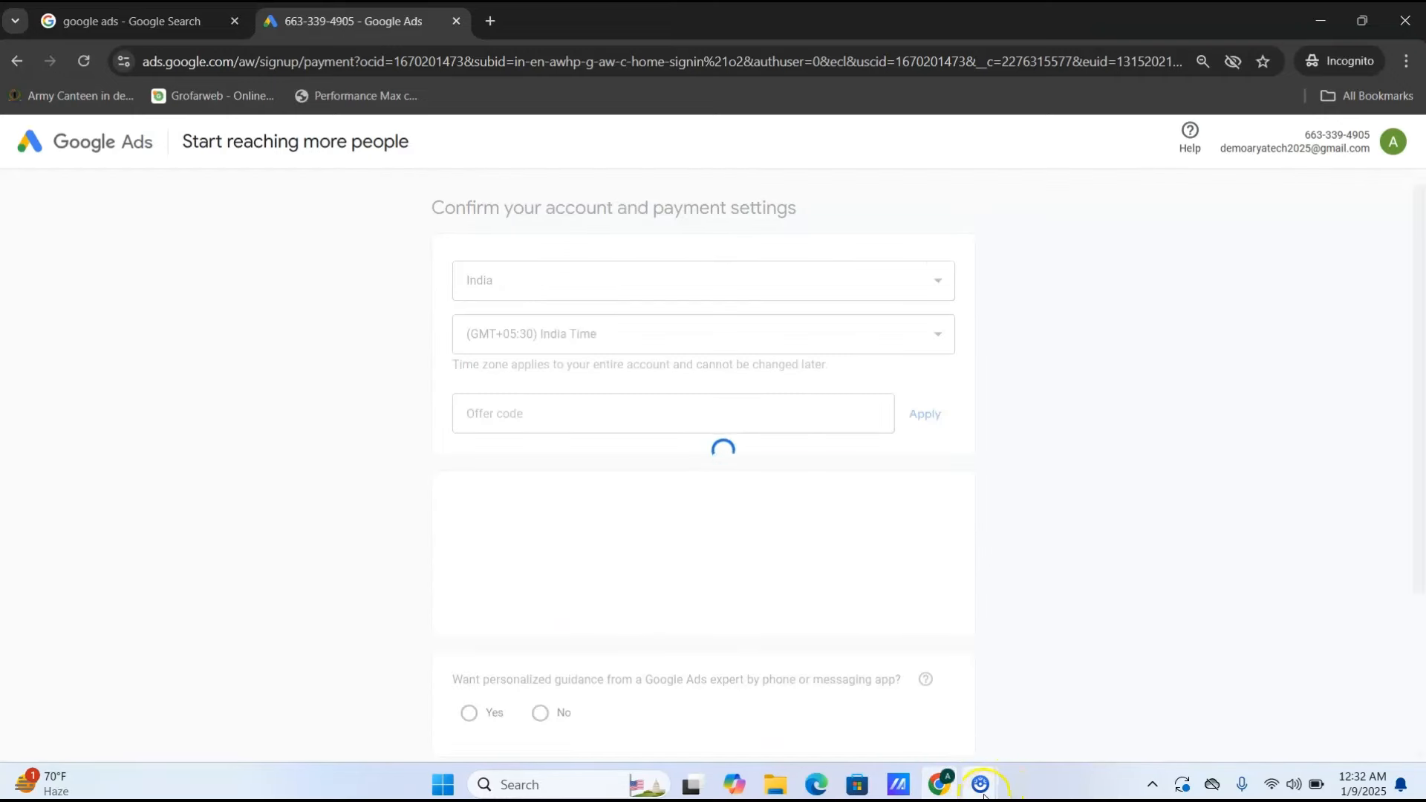
{"action": "mouse_move", "coordinate": [980, 785]}
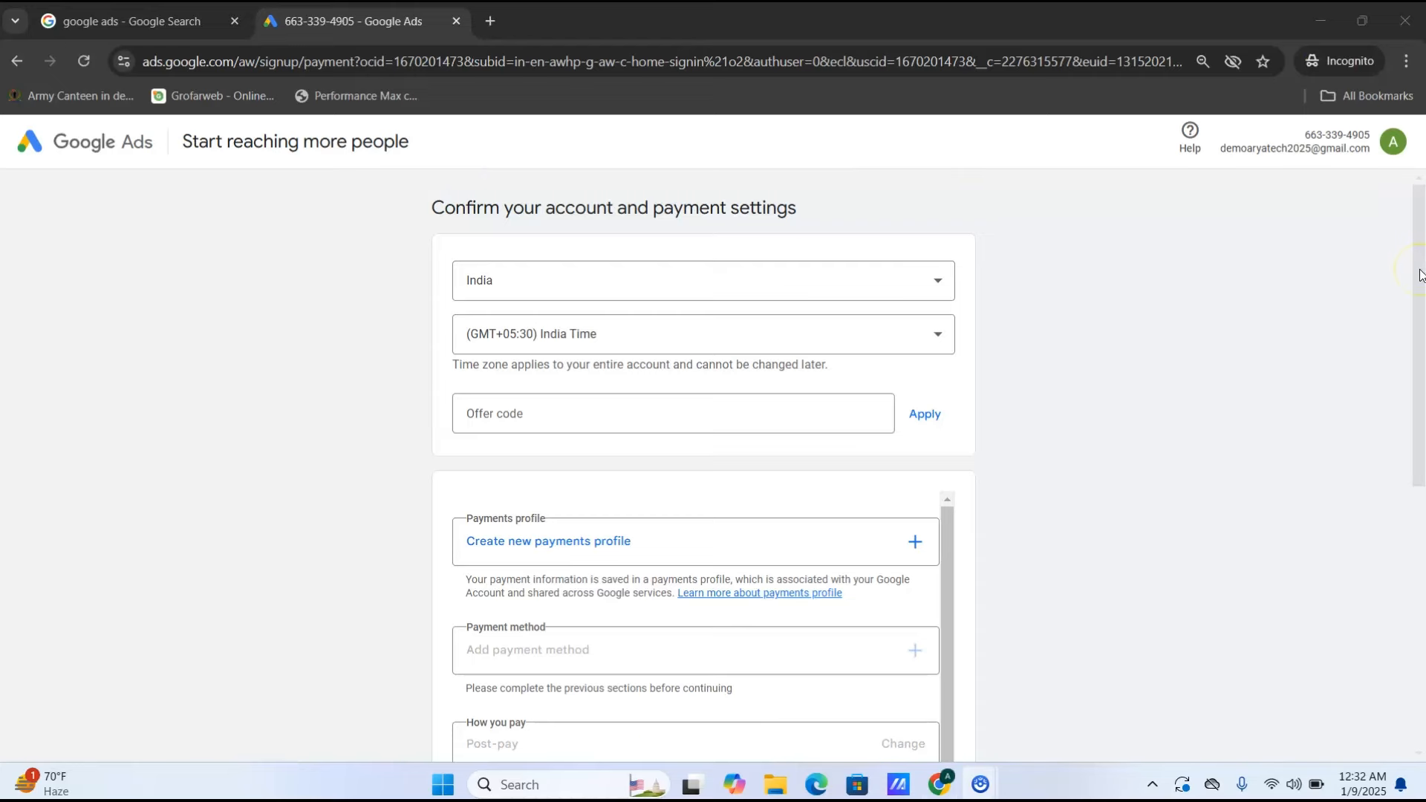
{"action": "left_click_drag", "start_coordinate": [1420, 275], "coordinate": [1392, 406]}
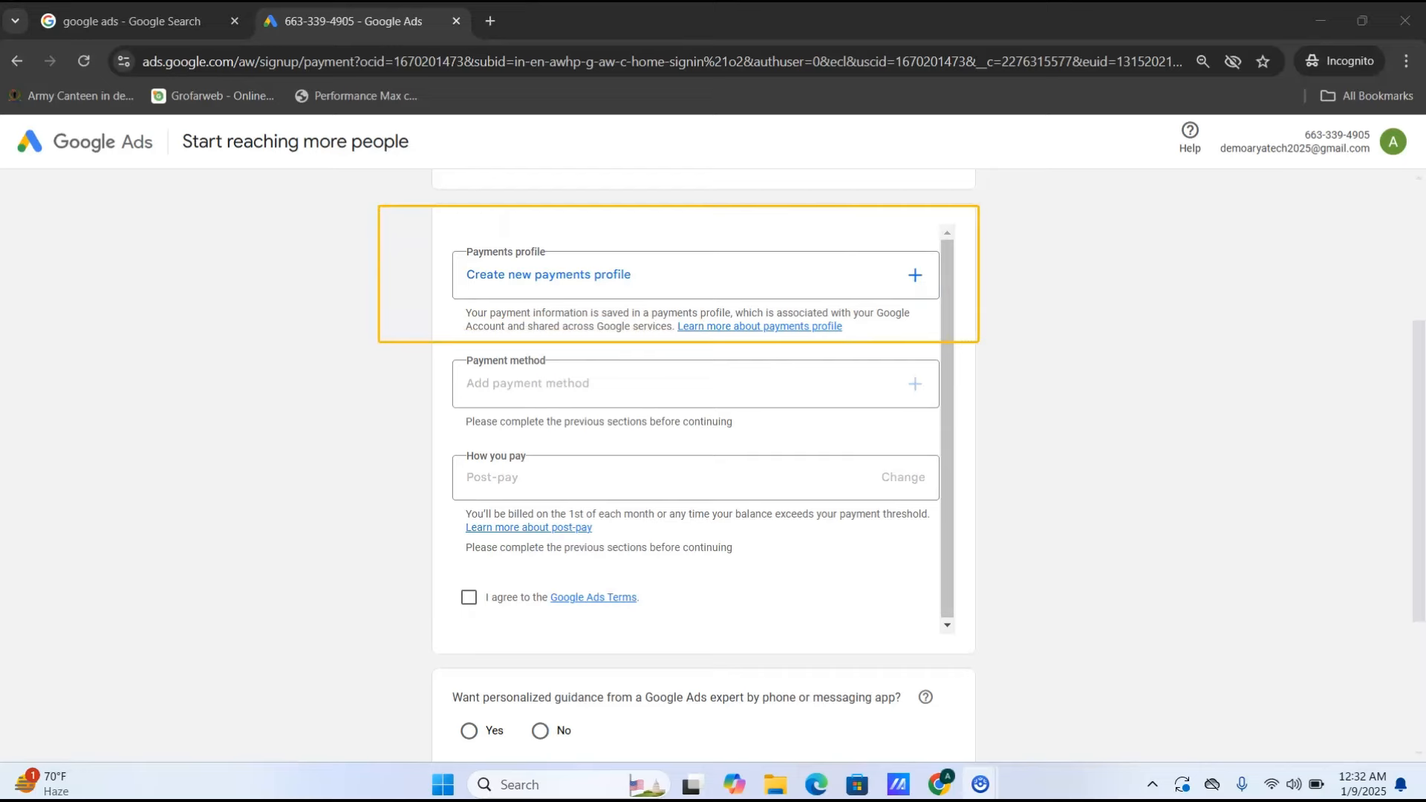
- Create a new payments profile of type Individual and enter the legal name
{"action": "left_click", "coordinate": [838, 281]}
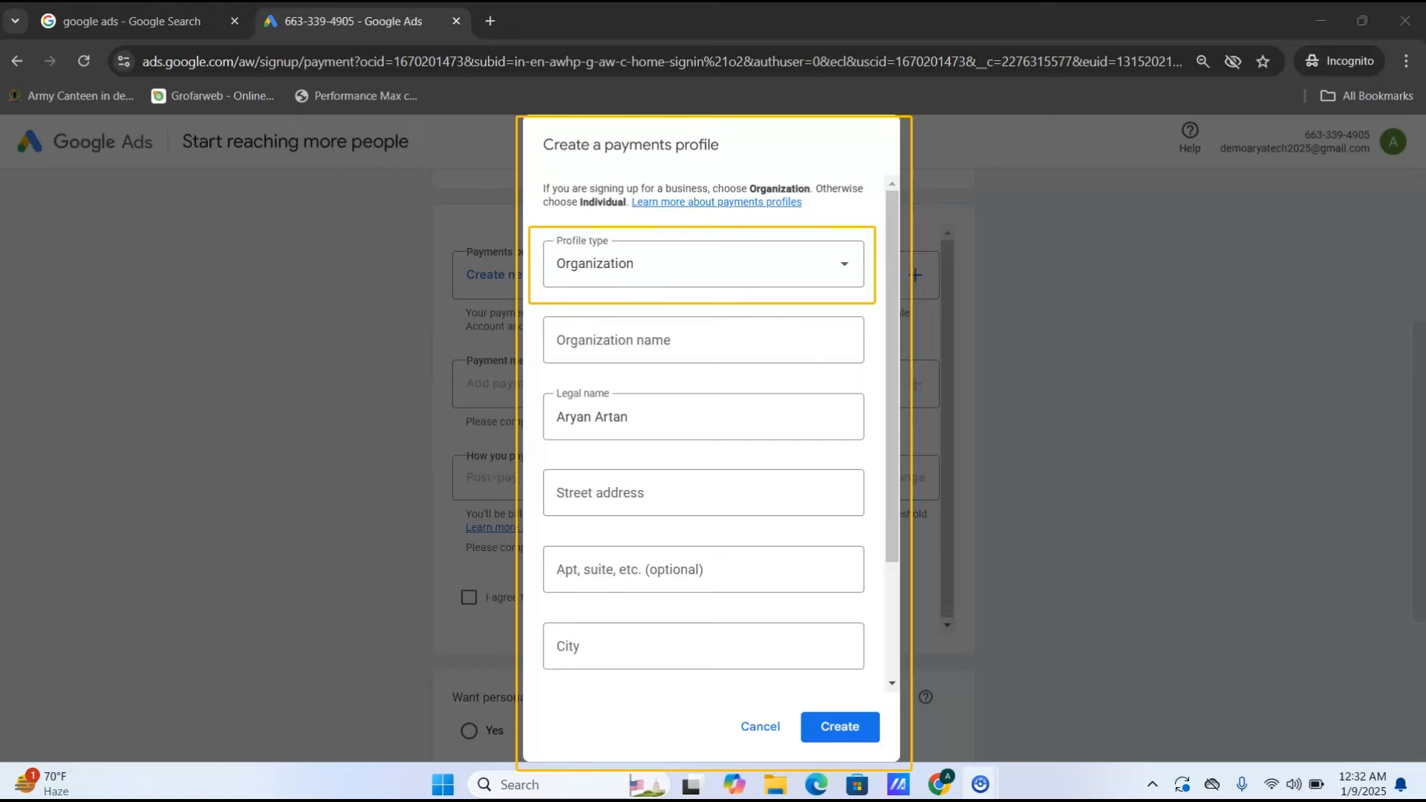
{"action": "left_click", "coordinate": [823, 281]}
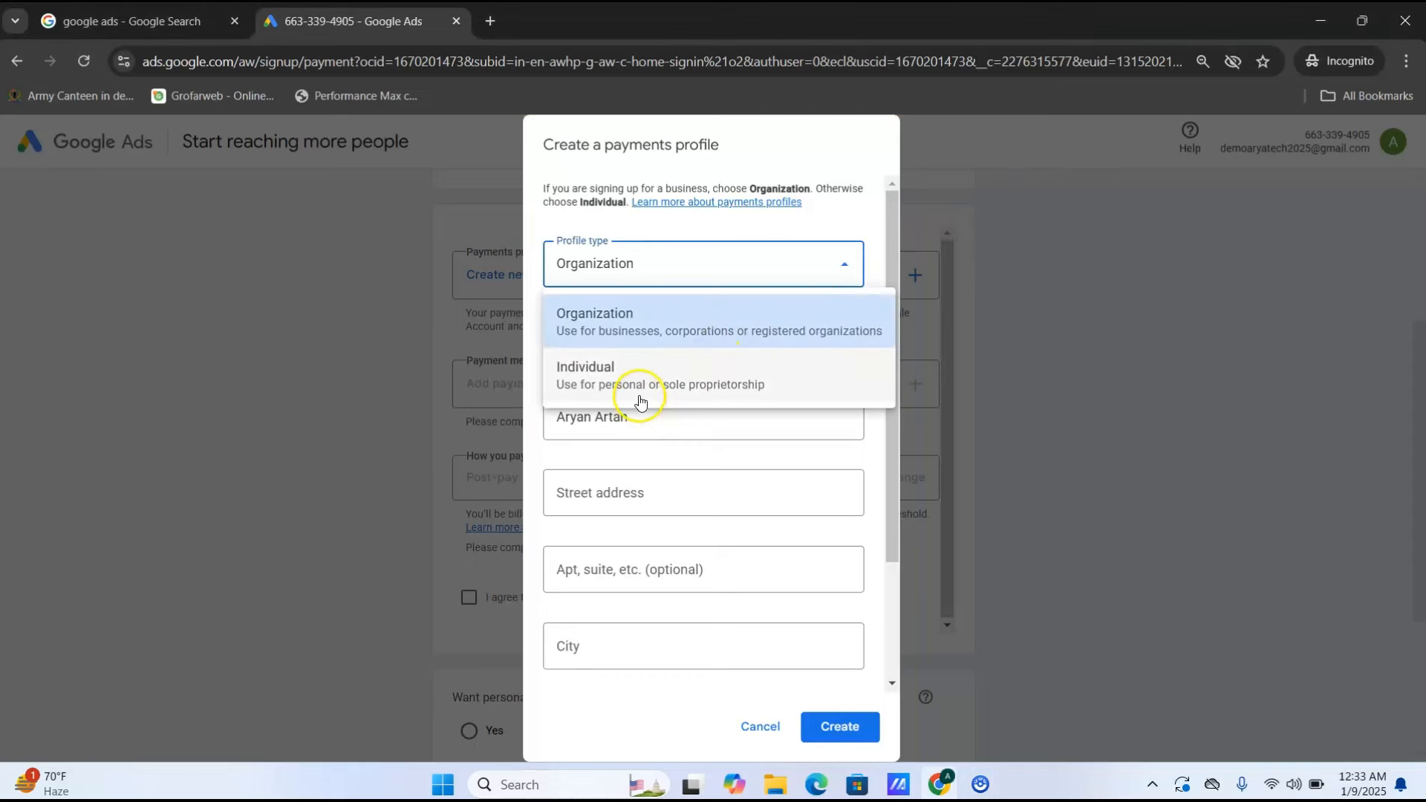
{"action": "left_click", "coordinate": [640, 394]}
{"action": "left_click", "coordinate": [613, 347]}
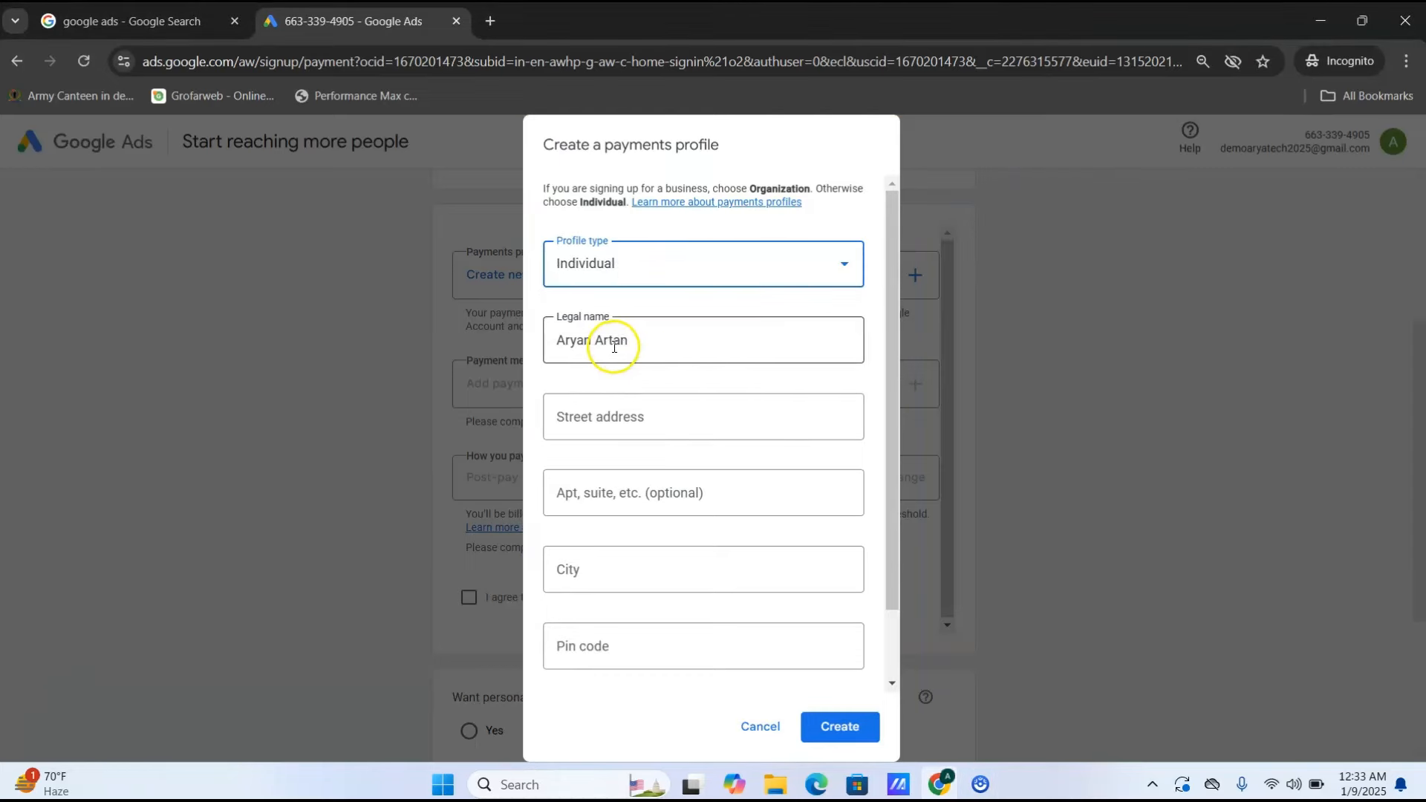
{"action": "triple_click", "coordinate": [613, 347]}
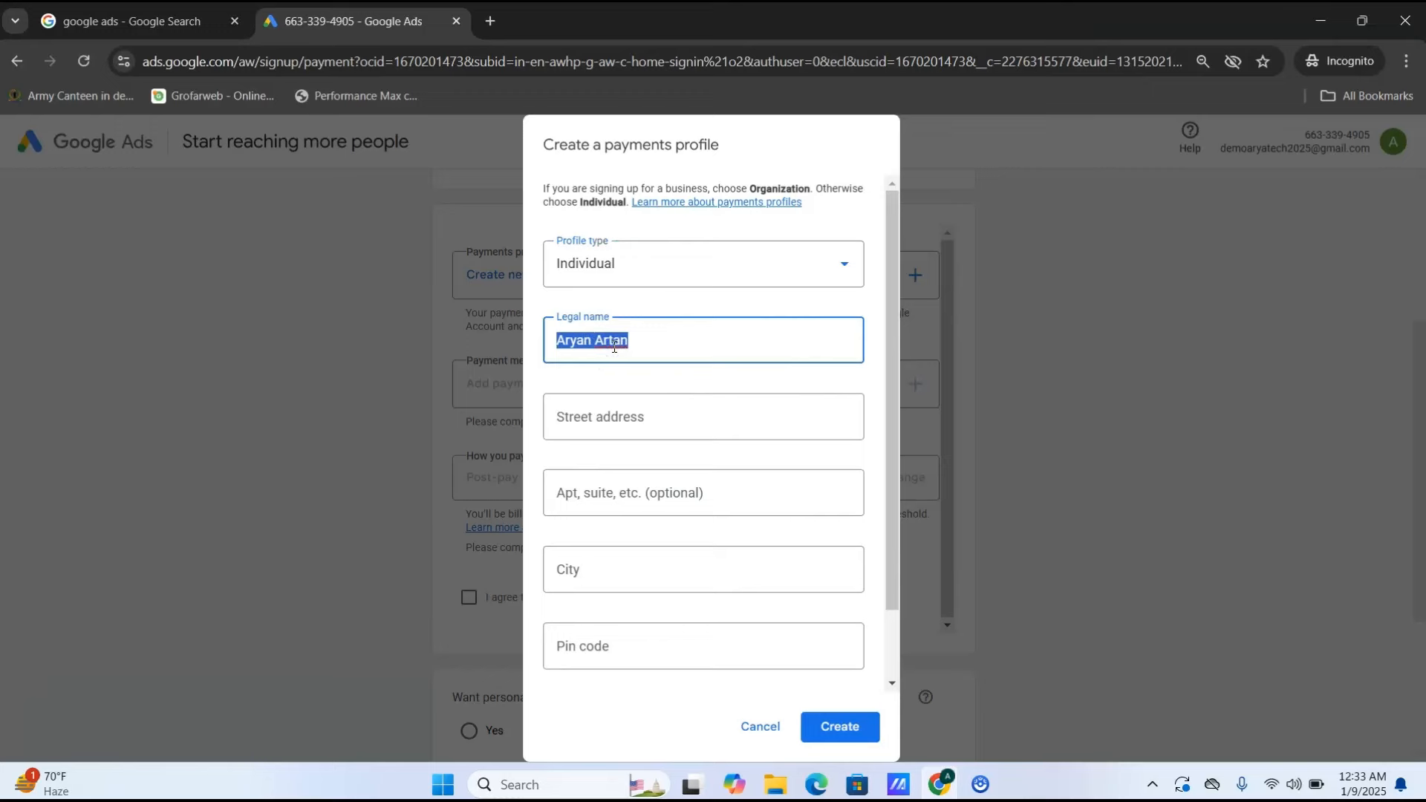
{"action": "type", "text": "arya"}
- Fill in the profile's street address, city, pin code and state
{"action": "key", "text": "Tab"}
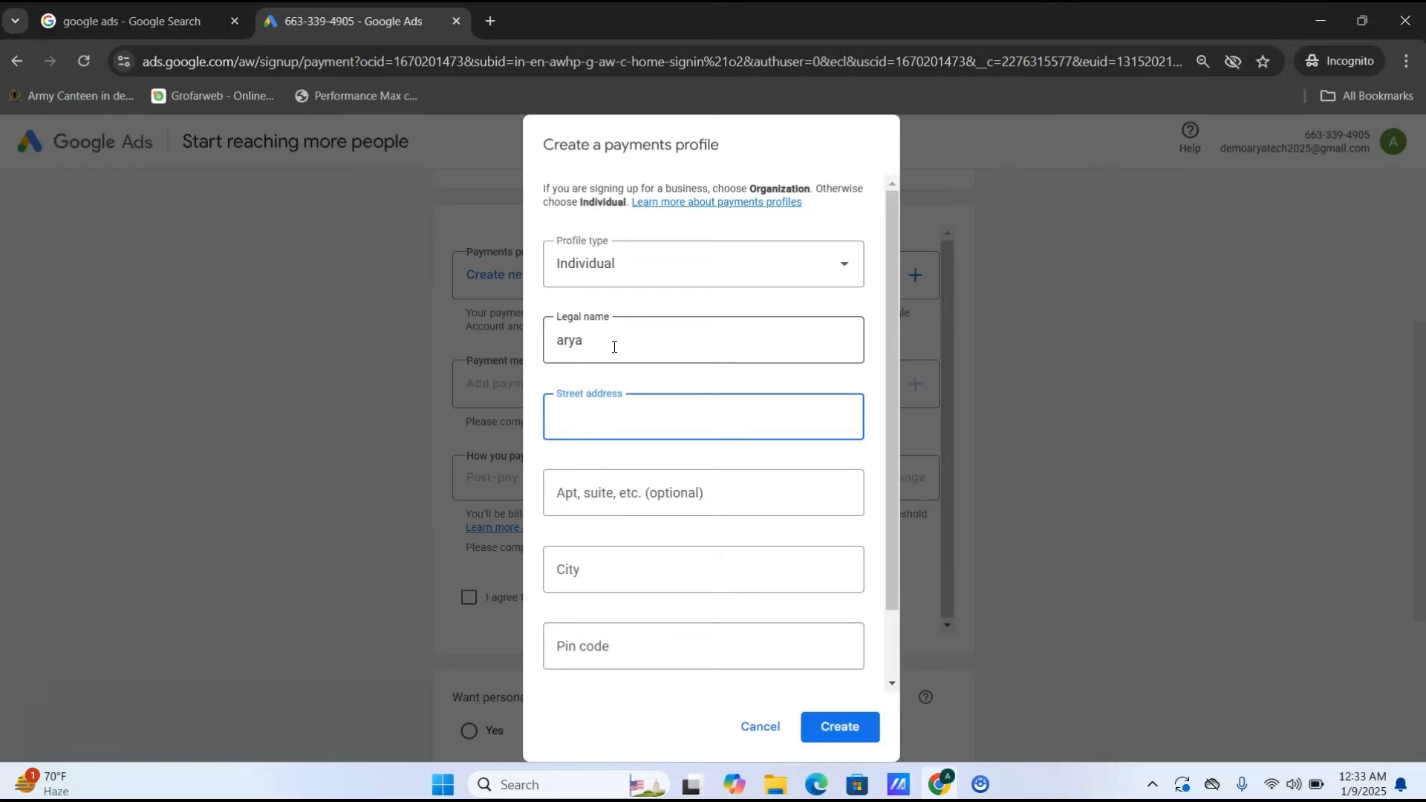
{"action": "type", "text": "n"}
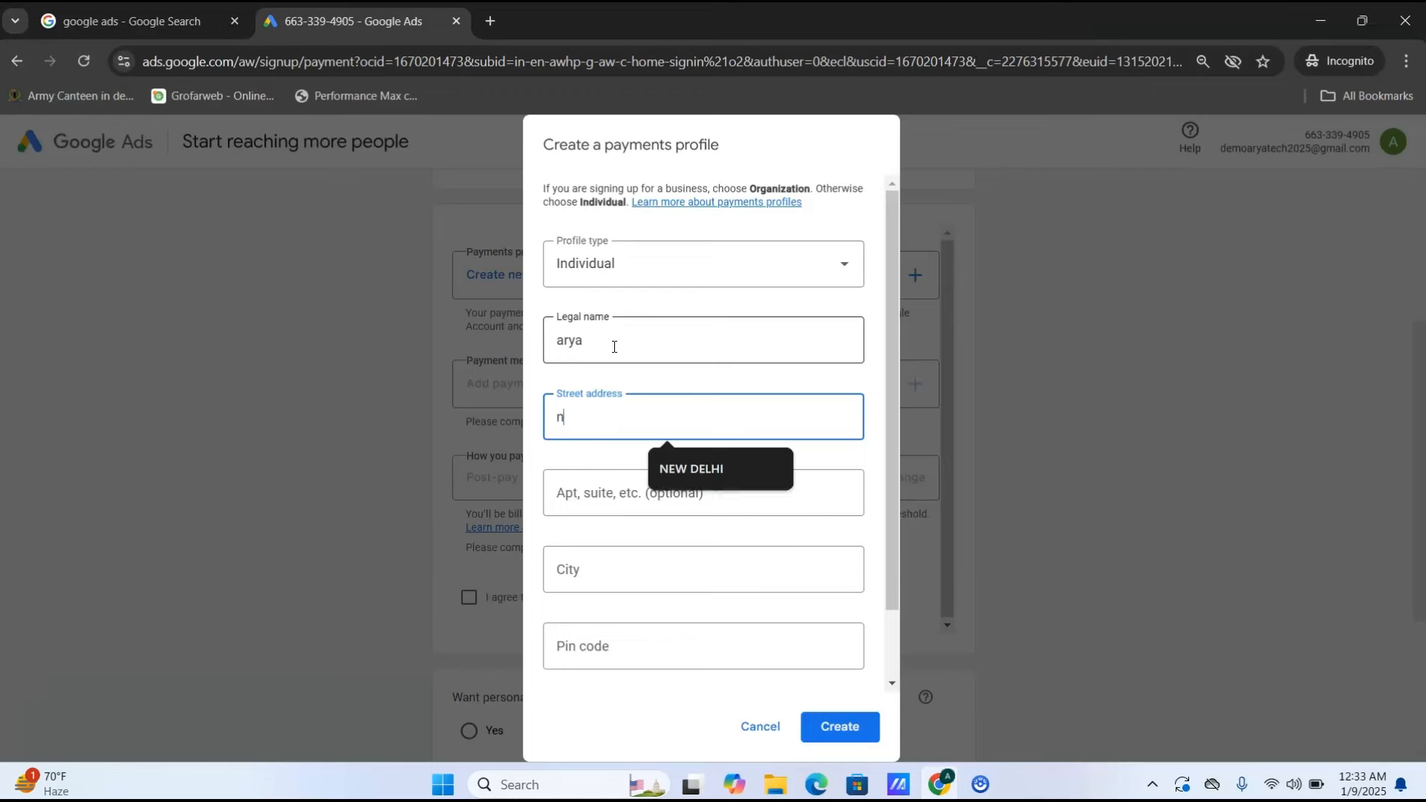
{"action": "type", "text": "ew delhi dlf"}
{"action": "key", "text": "Tab"}
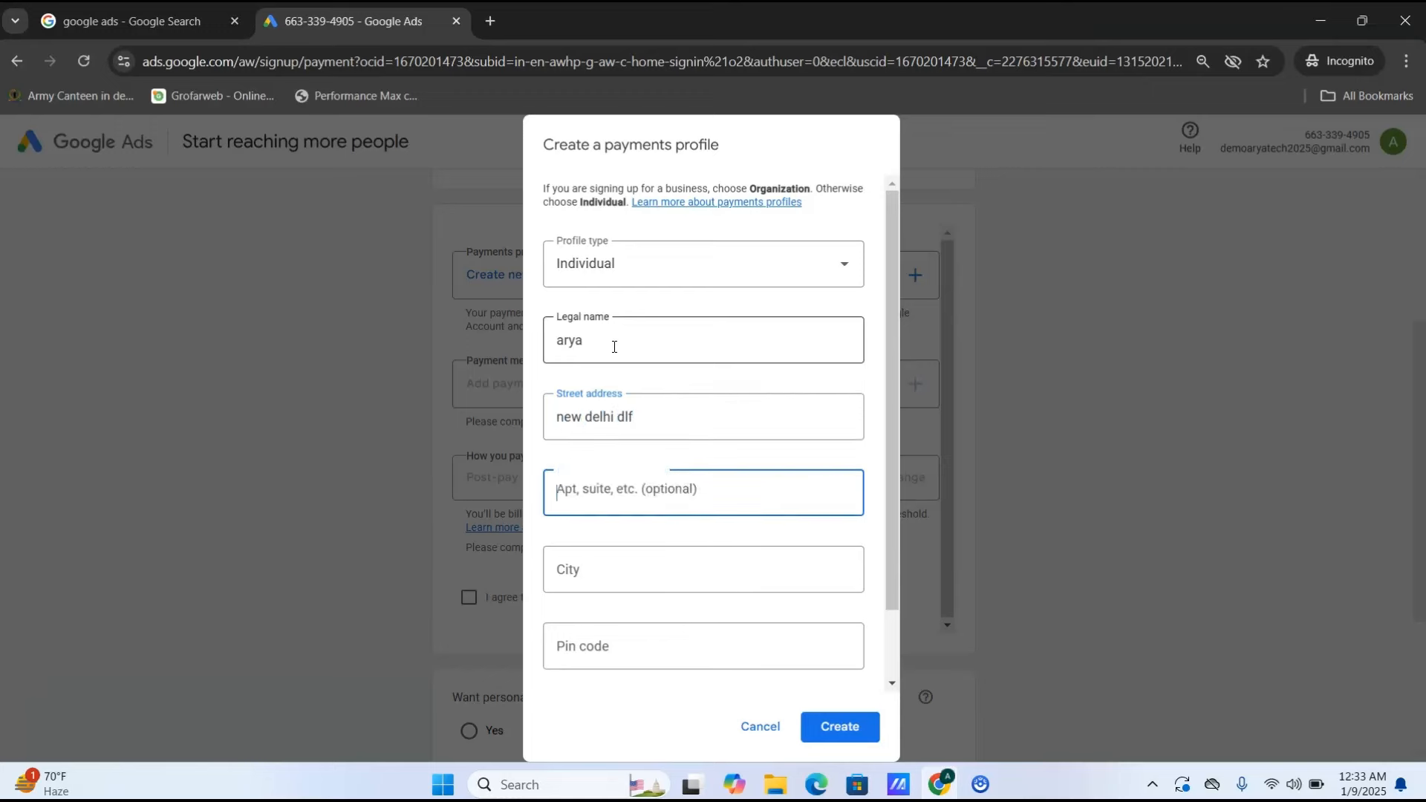
{"action": "key", "text": "Tab"}
{"action": "type", "text": "del"}
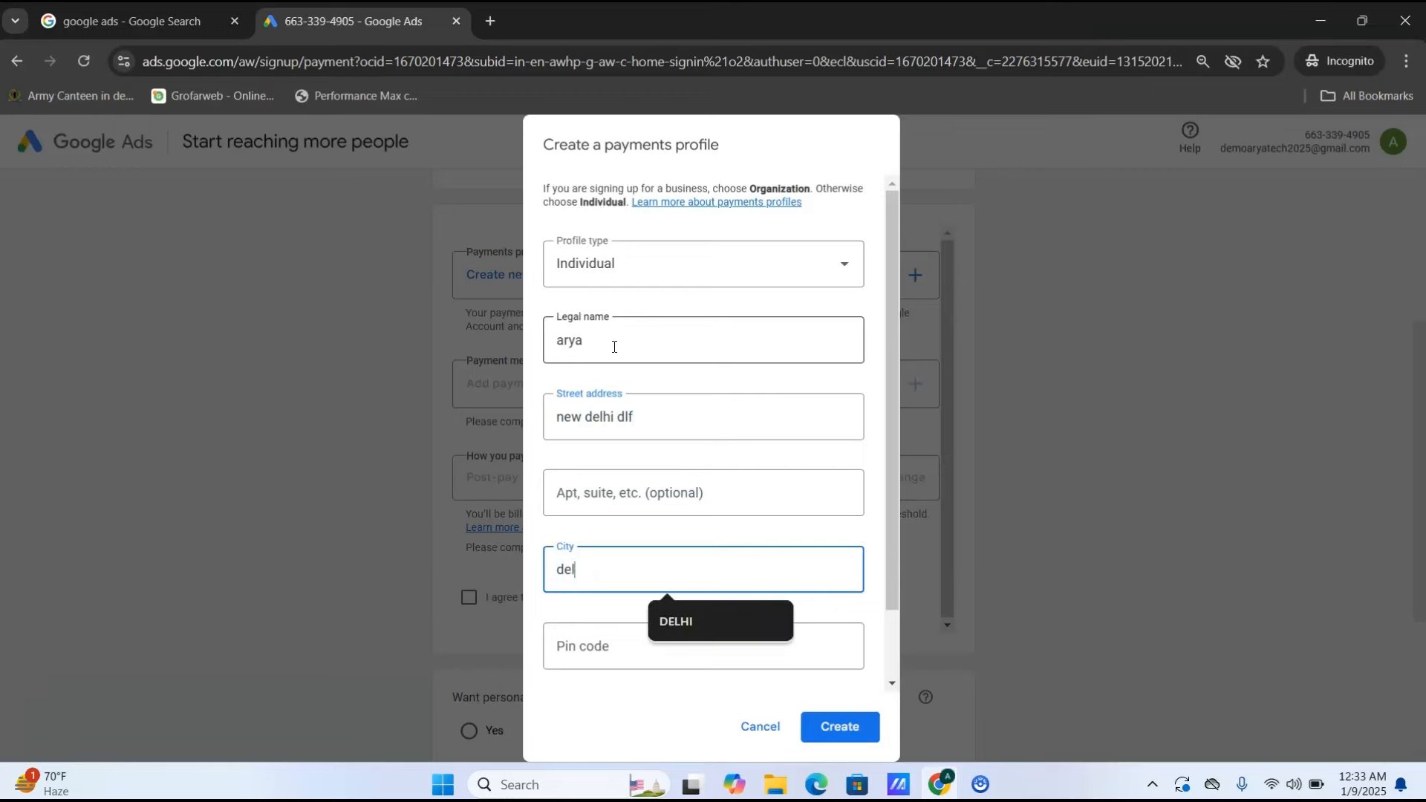
{"action": "type", "text": "hi"}
{"action": "key", "text": "Tab"}
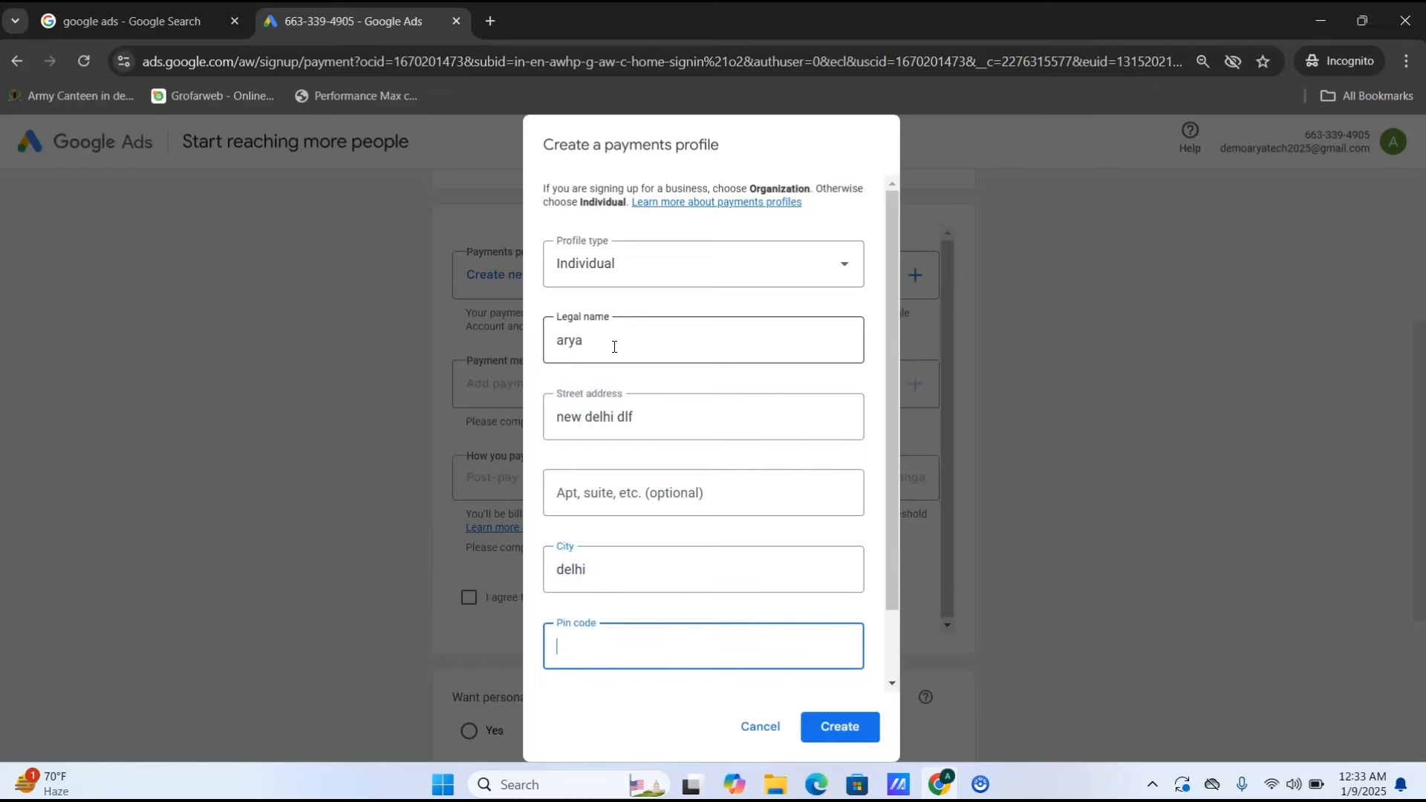
{"action": "type", "text": "1100"}
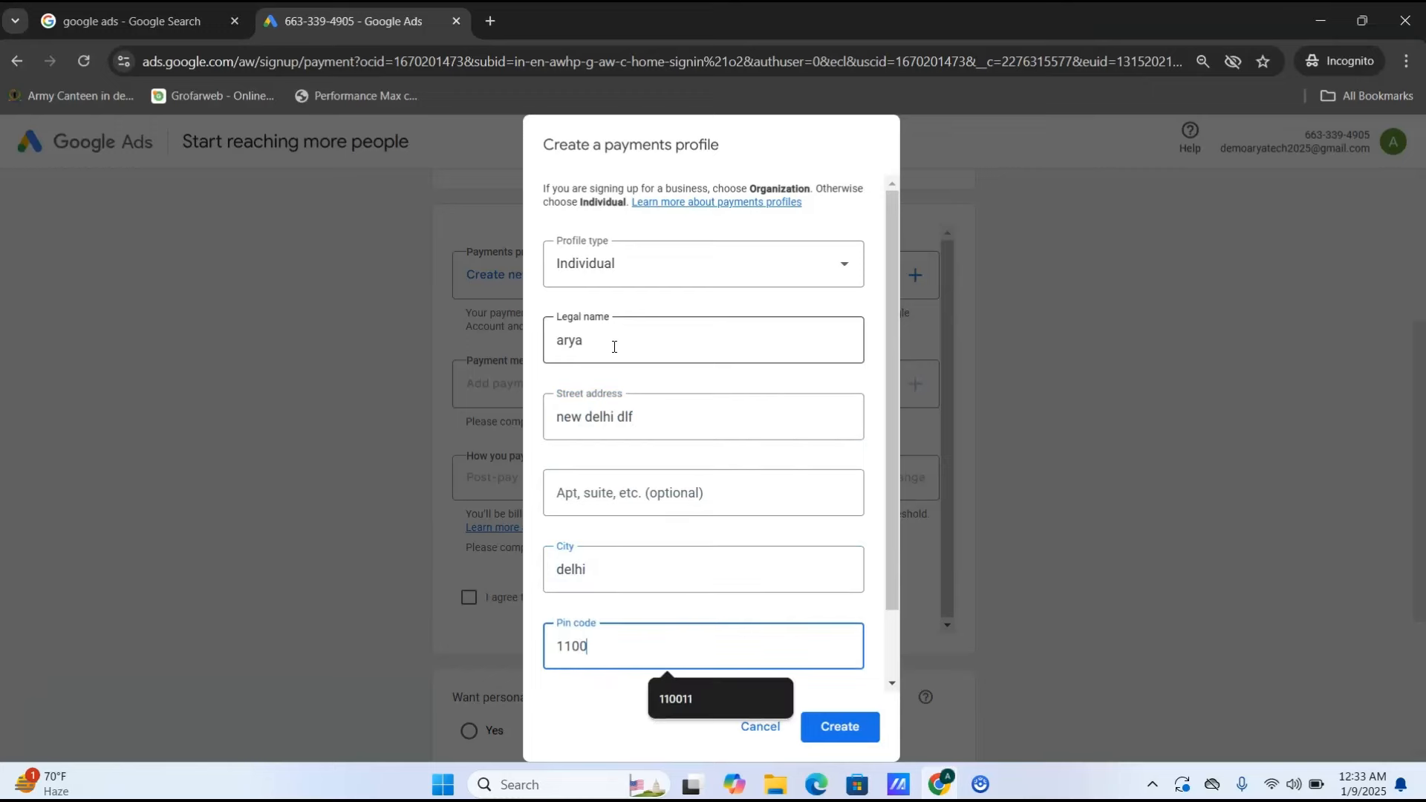
{"action": "type", "text": "11"}
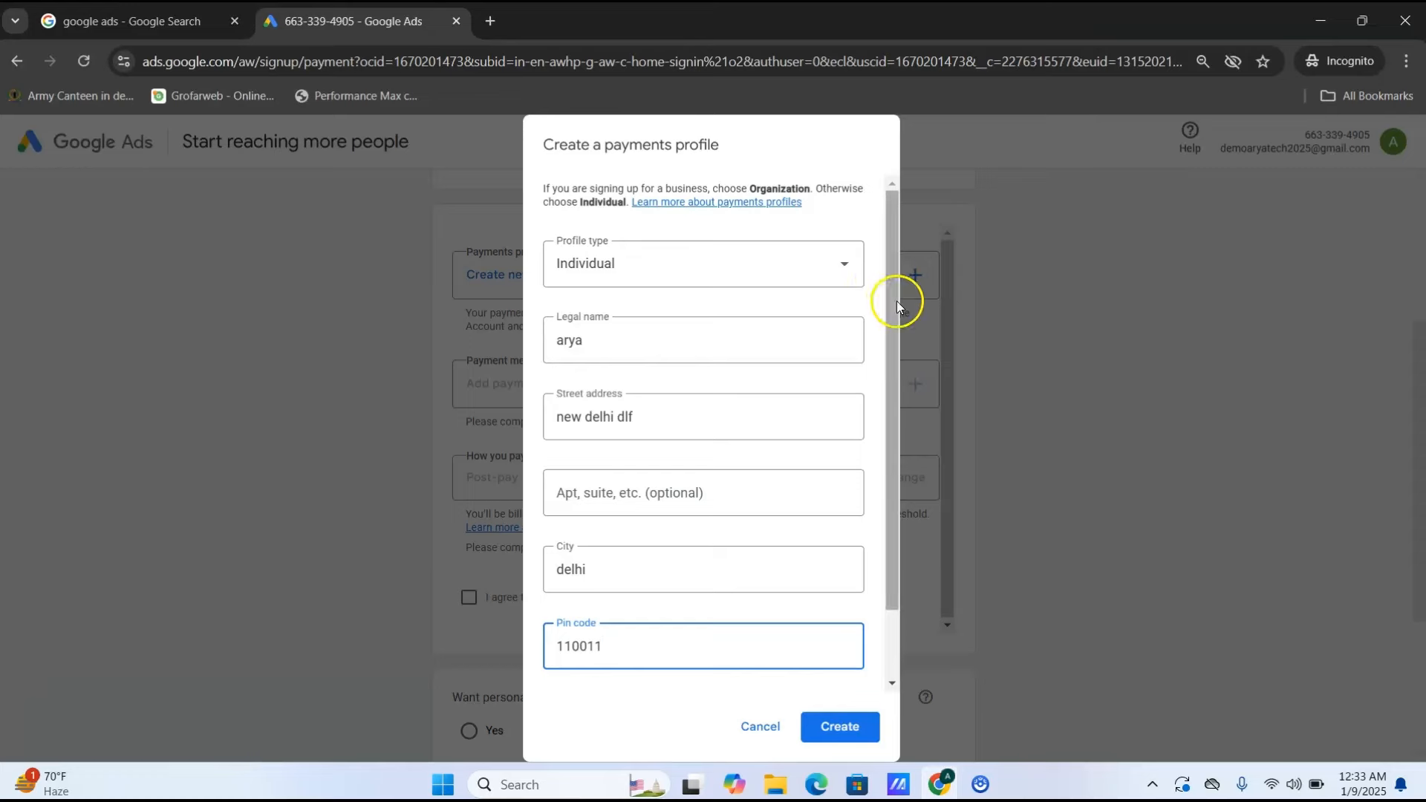
{"action": "left_click_drag", "start_coordinate": [897, 301], "coordinate": [895, 442]}
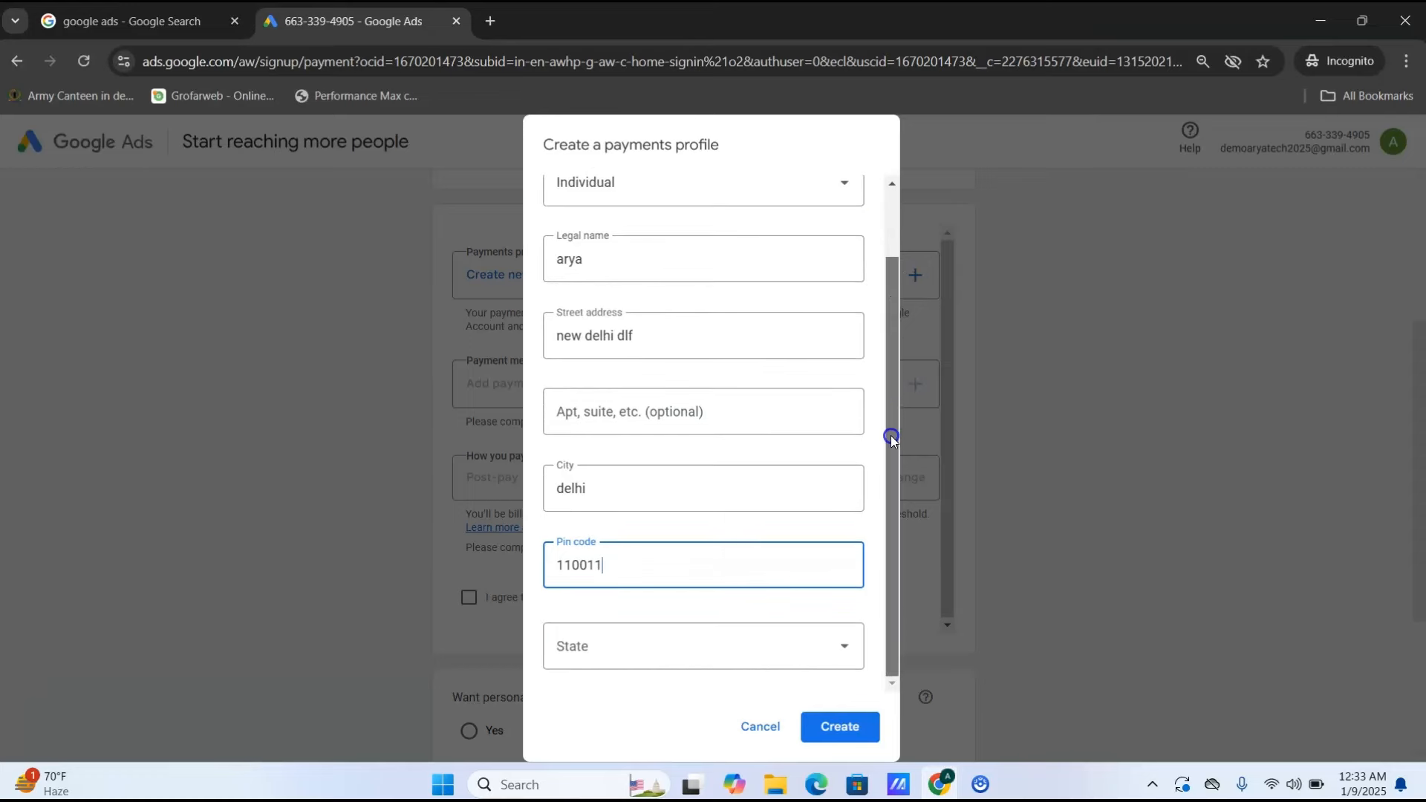
{"action": "left_click", "coordinate": [683, 646]}
{"action": "type", "text": "de"}
{"action": "key", "text": "Return"}
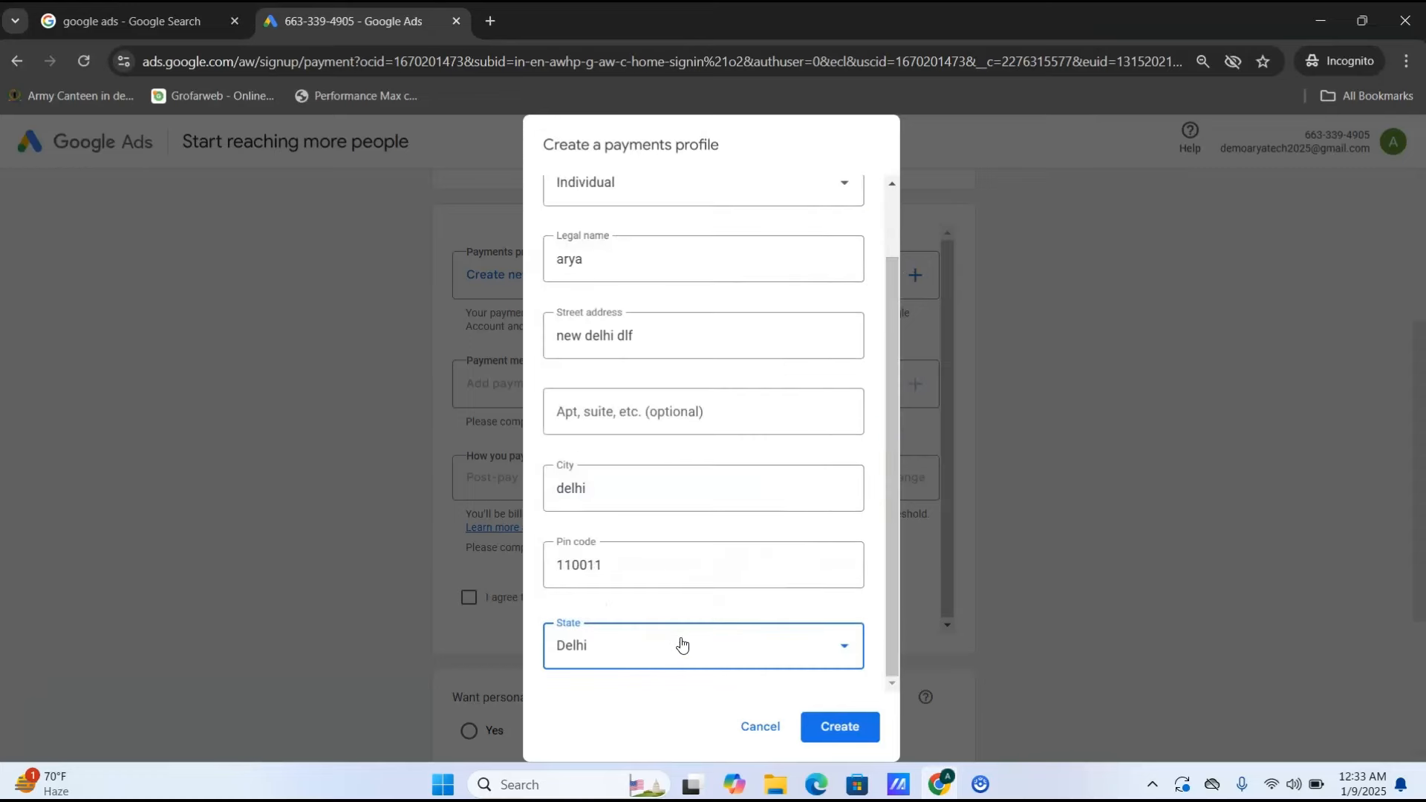
- Create the Individual payments profile and add Pay with NetBanking as the payment method
{"action": "left_click", "coordinate": [839, 727]}
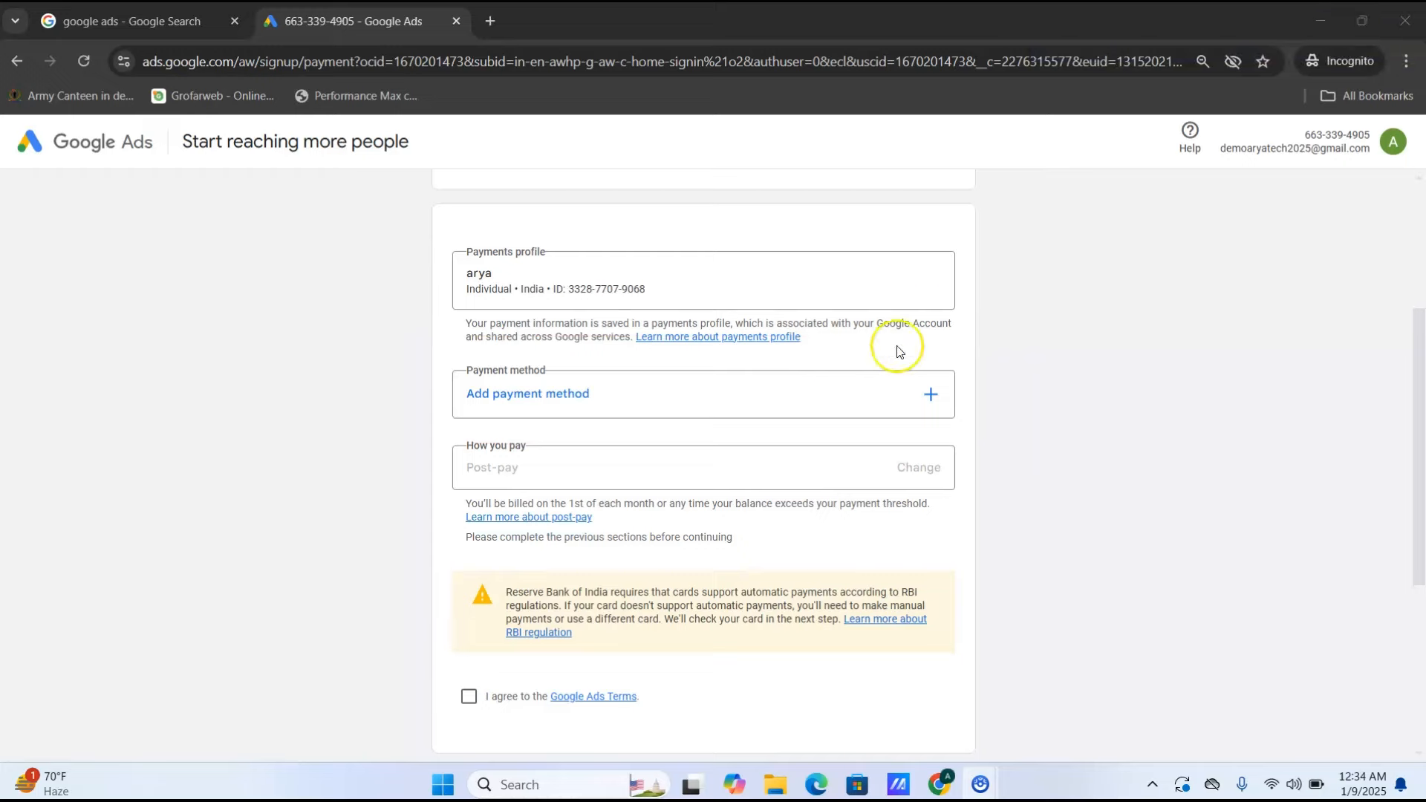
{"action": "left_click", "coordinate": [870, 408]}
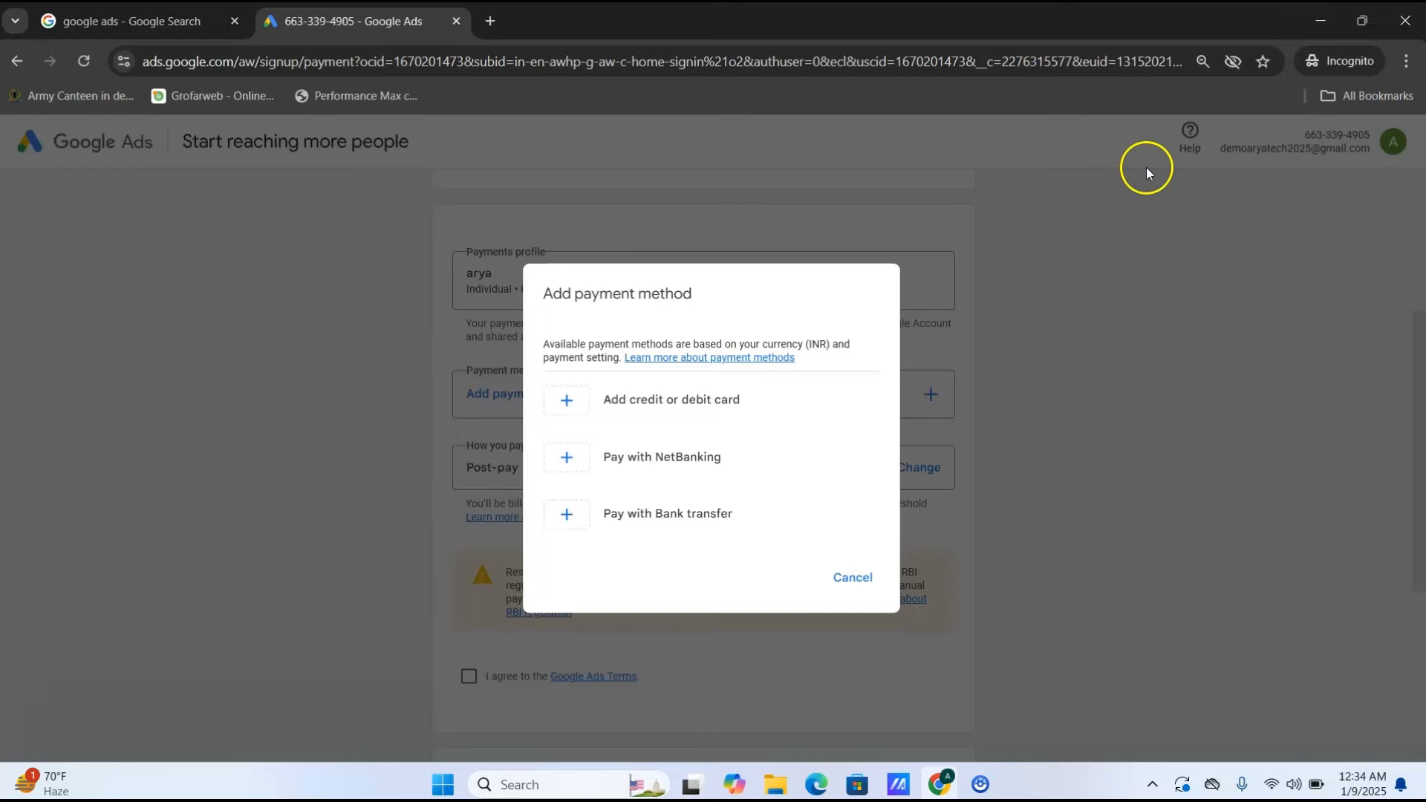
{"action": "left_click", "coordinate": [981, 784]}
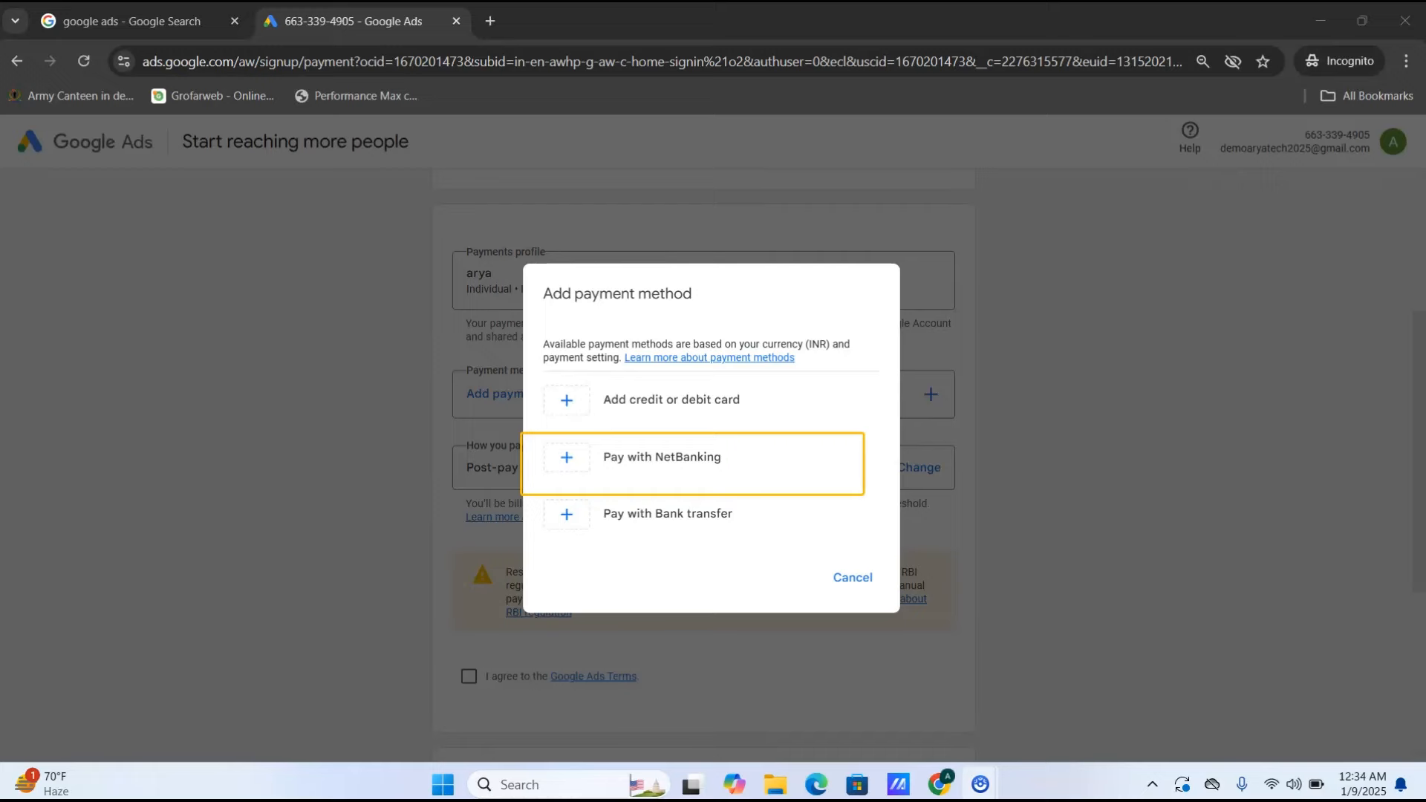
{"action": "left_click", "coordinate": [694, 455]}
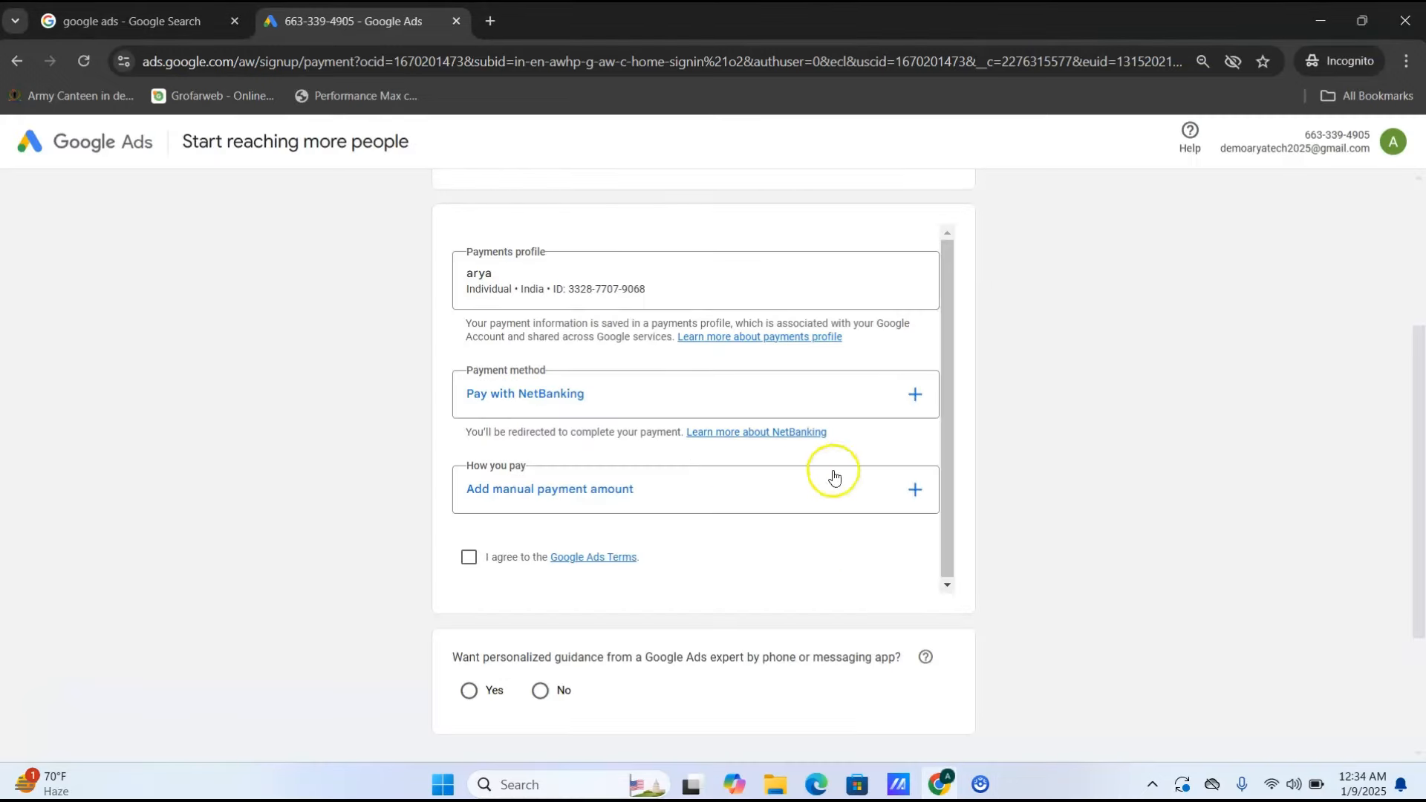
- Add a manual Prepay payment amount of ₹500
{"action": "left_click", "coordinate": [915, 492]}
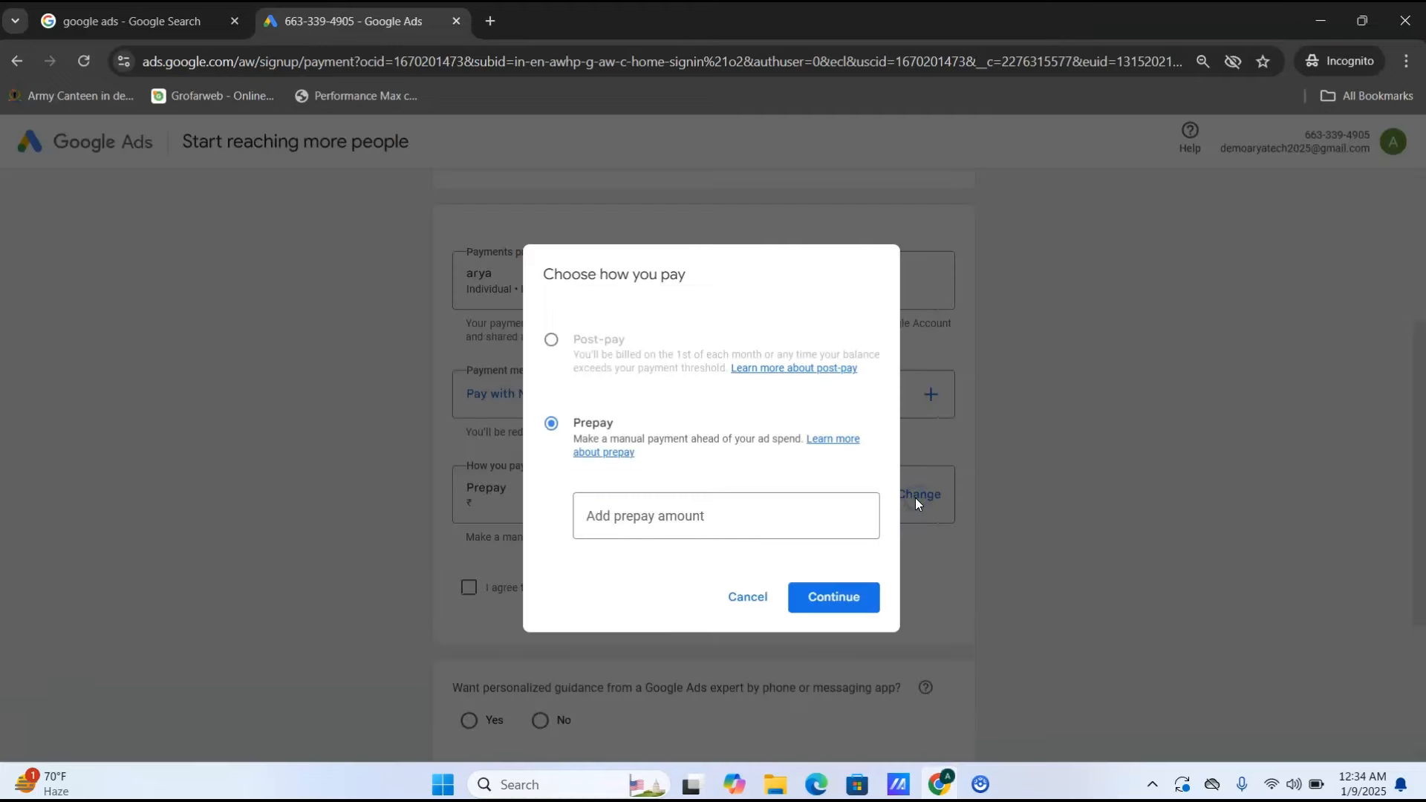
{"action": "left_click", "coordinate": [653, 529]}
{"action": "type", "text": "500"}
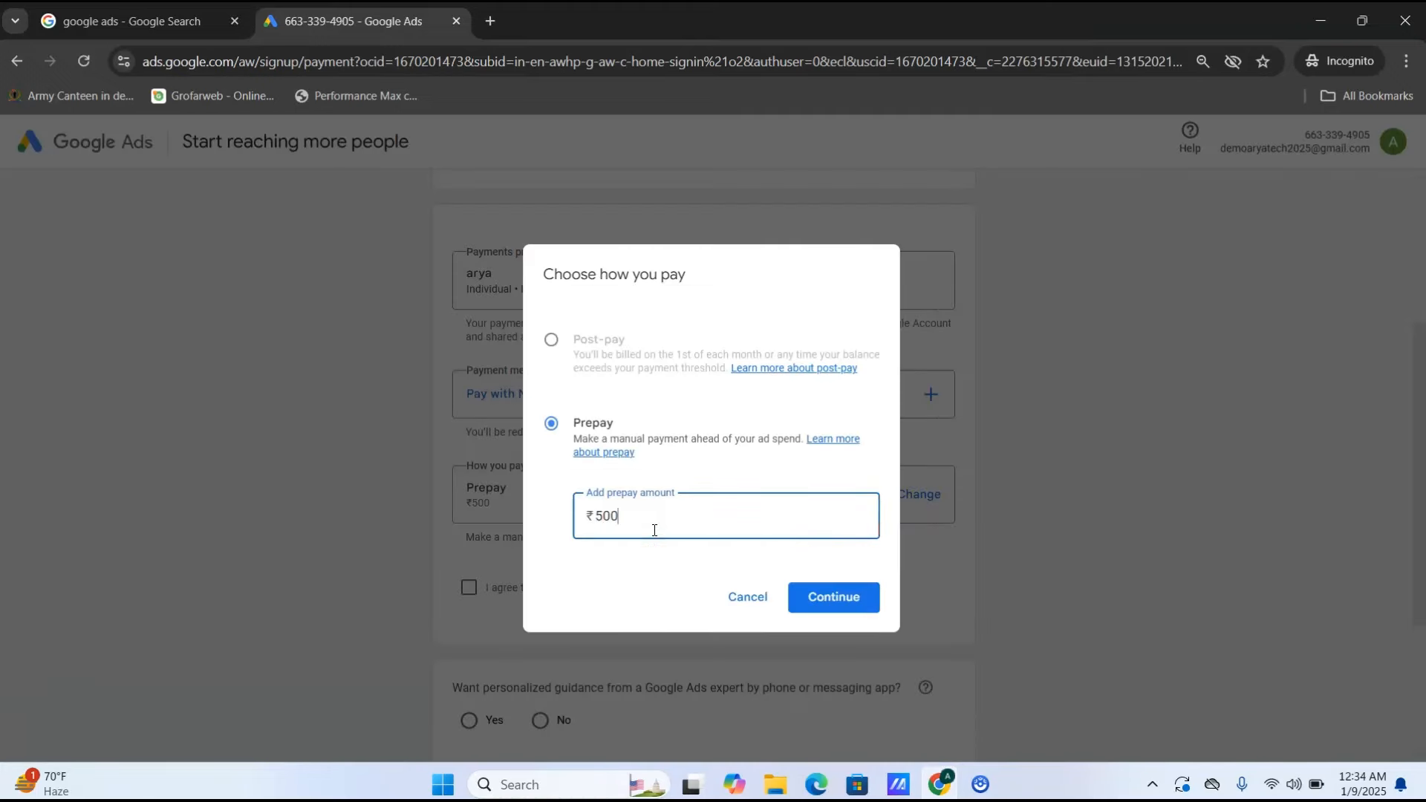
{"action": "left_click", "coordinate": [850, 596]}
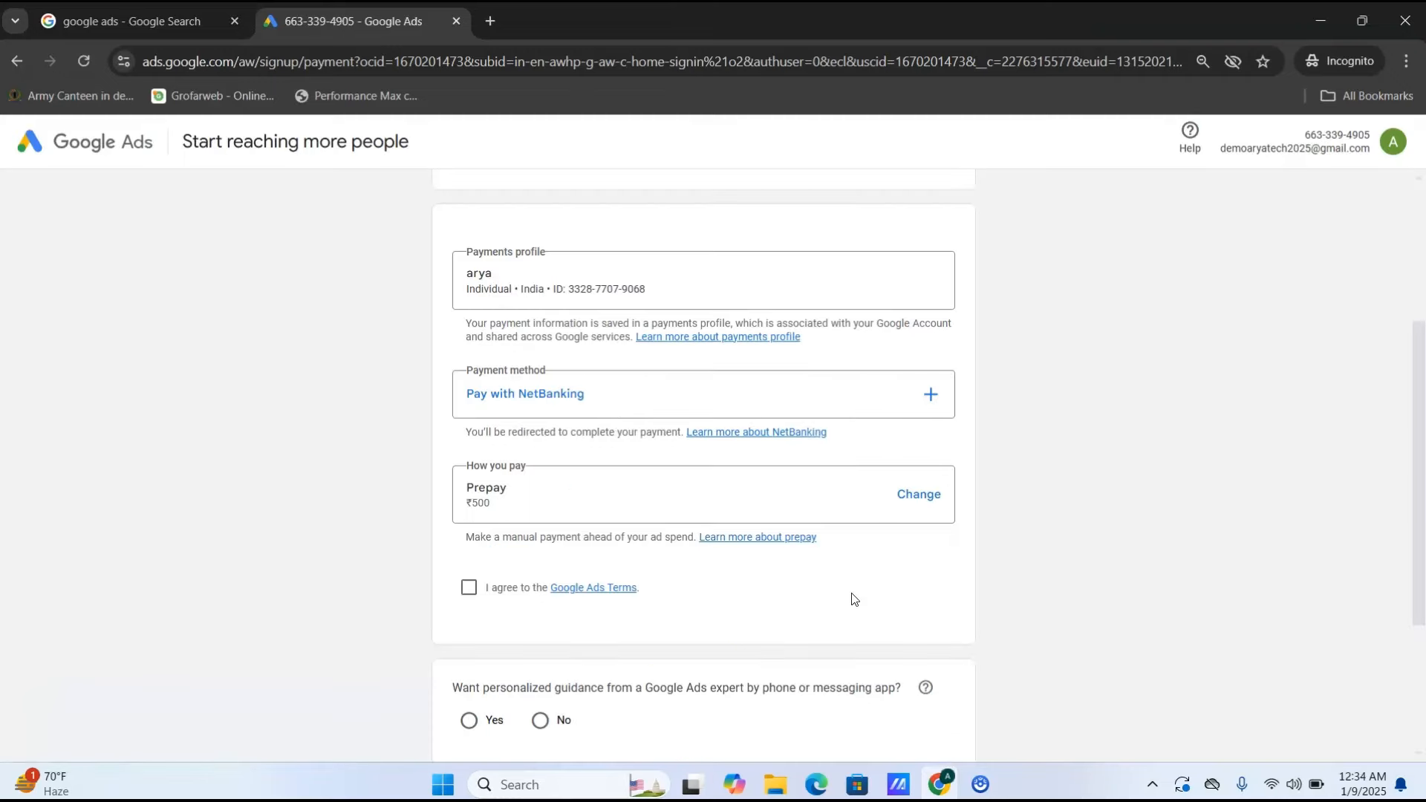
{"action": "scroll", "coordinate": [1401, 429], "scroll_direction": "down", "scroll_amount": 3}
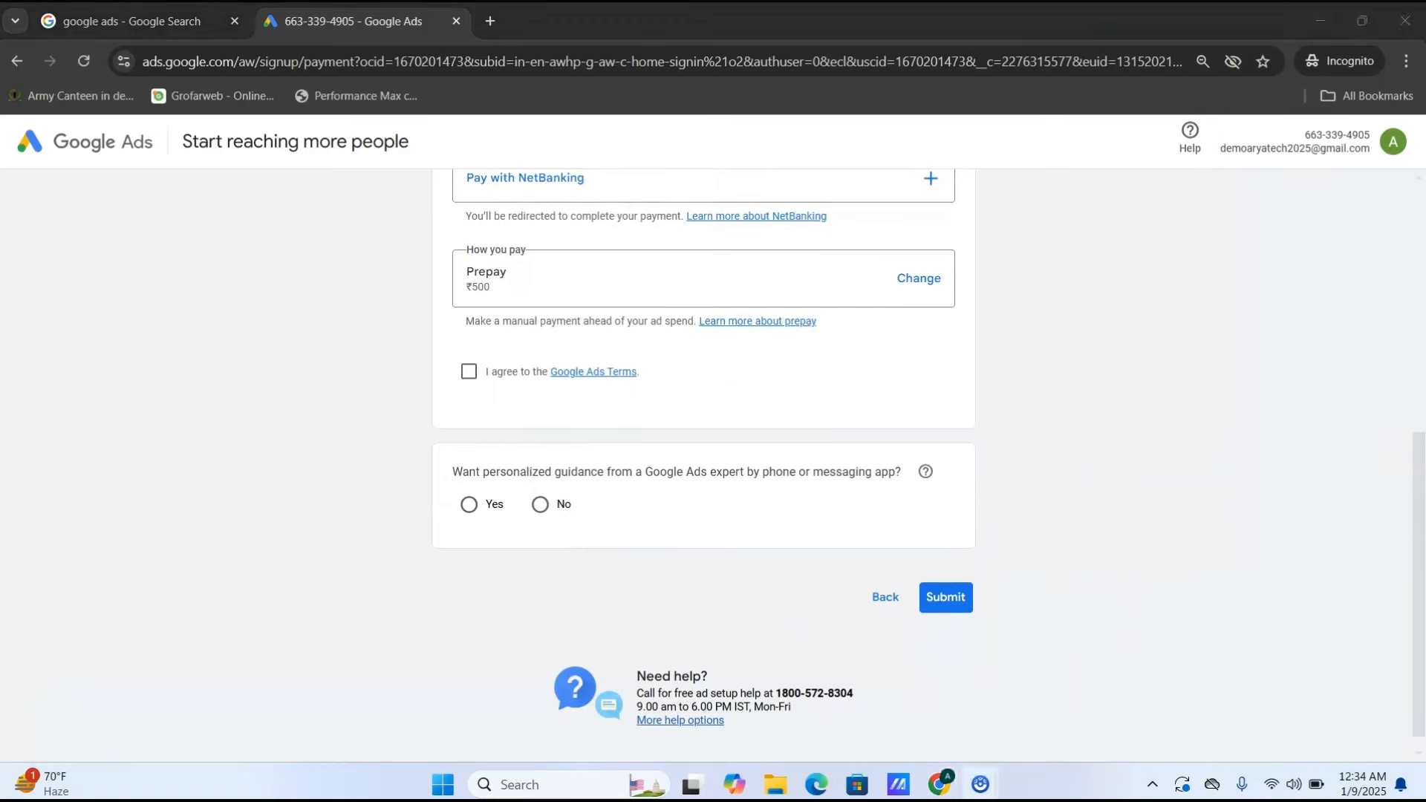
{"action": "mouse_move", "coordinate": [422, 360]}
{"action": "left_mouse_down"}
{"action": "mouse_move", "coordinate": [745, 403]}
{"action": "mouse_move", "coordinate": [768, 433]}
{"action": "left_mouse_up"}
{"action": "mouse_move", "coordinate": [406, 435]}
{"action": "left_mouse_down"}
{"action": "mouse_move", "coordinate": [744, 577]}
{"action": "mouse_move", "coordinate": [1048, 578]}
{"action": "left_mouse_up"}
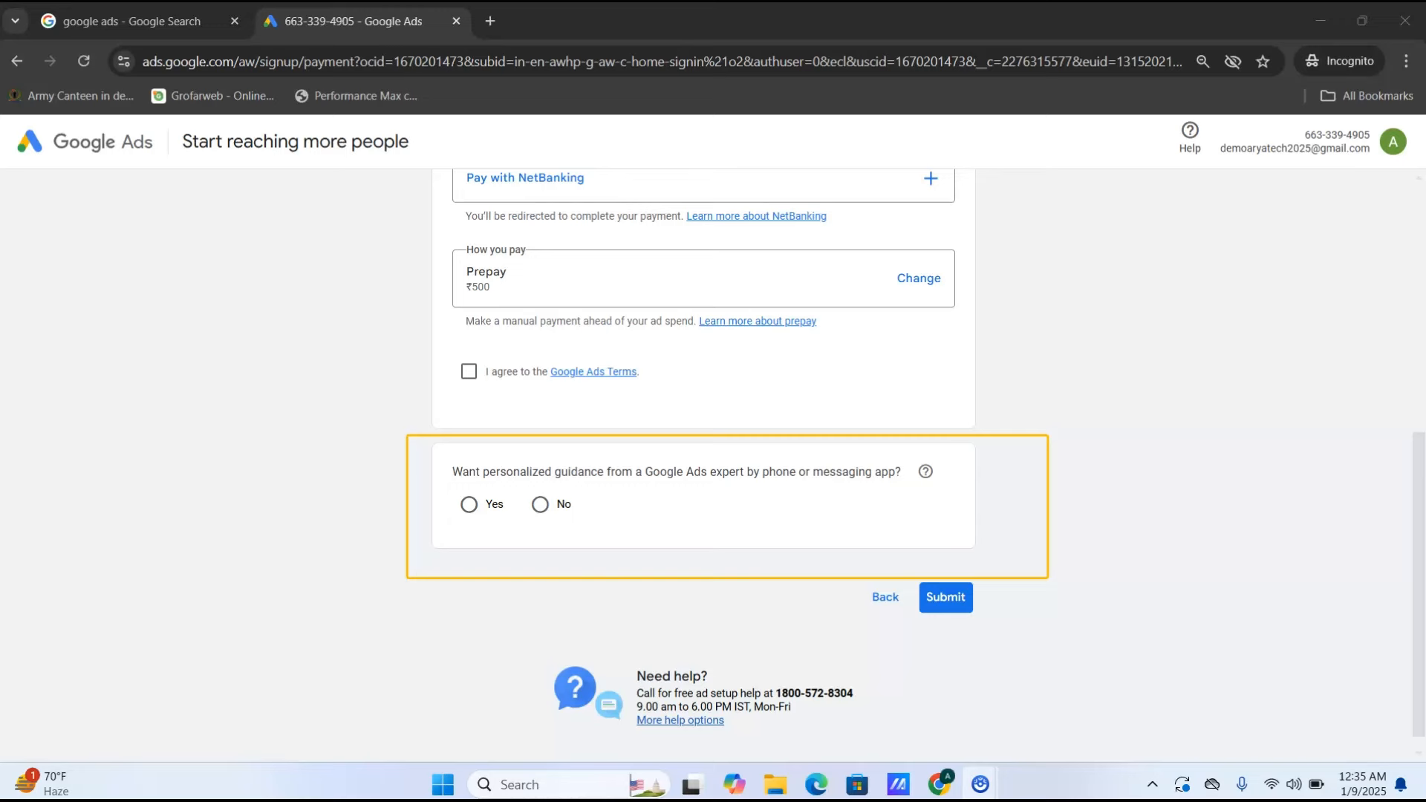
- Choose No for expert guidance, attempt Submit, then tick the Google Ads Terms agreement checkbox
{"action": "left_click_drag", "start_coordinate": [510, 477], "coordinate": [702, 546]}
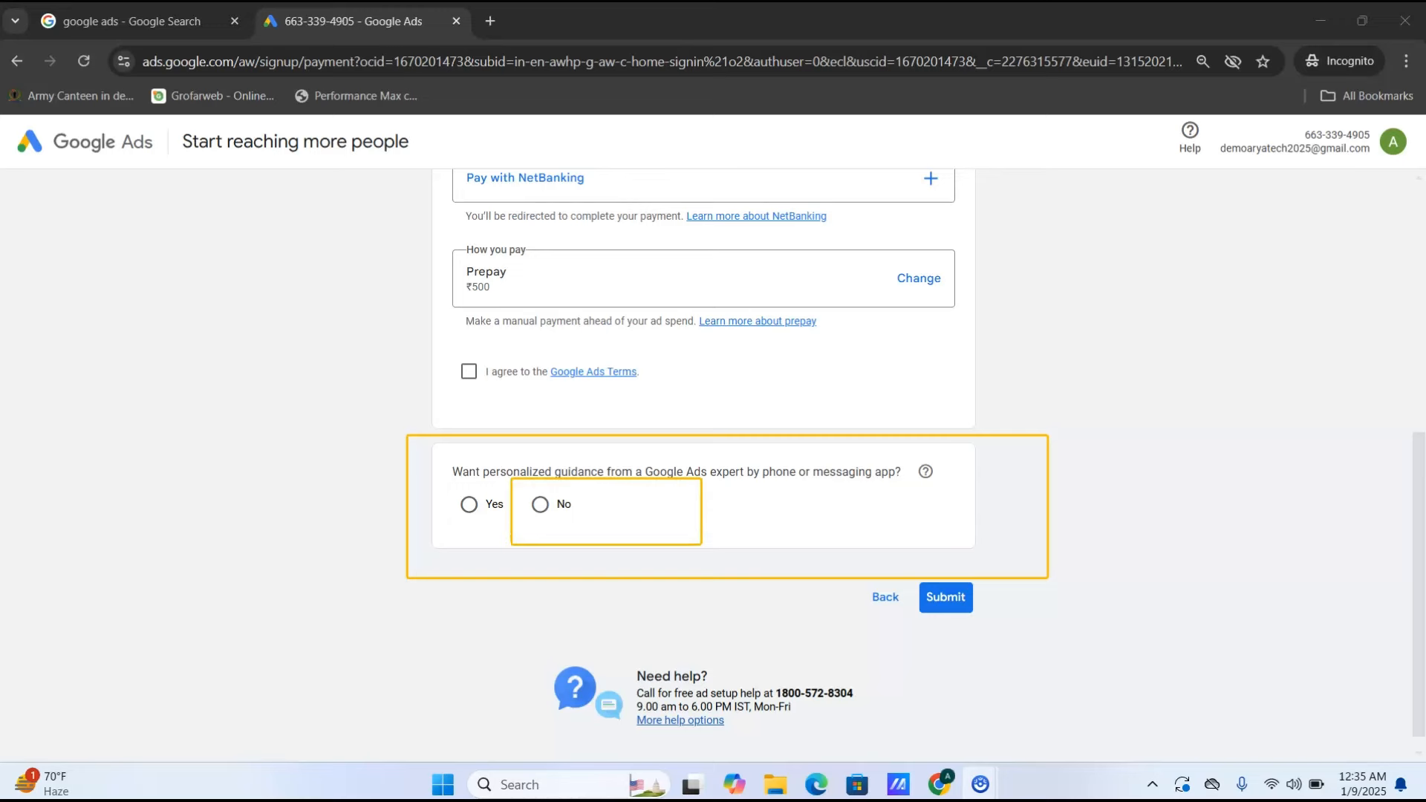
{"action": "key", "text": "Escape"}
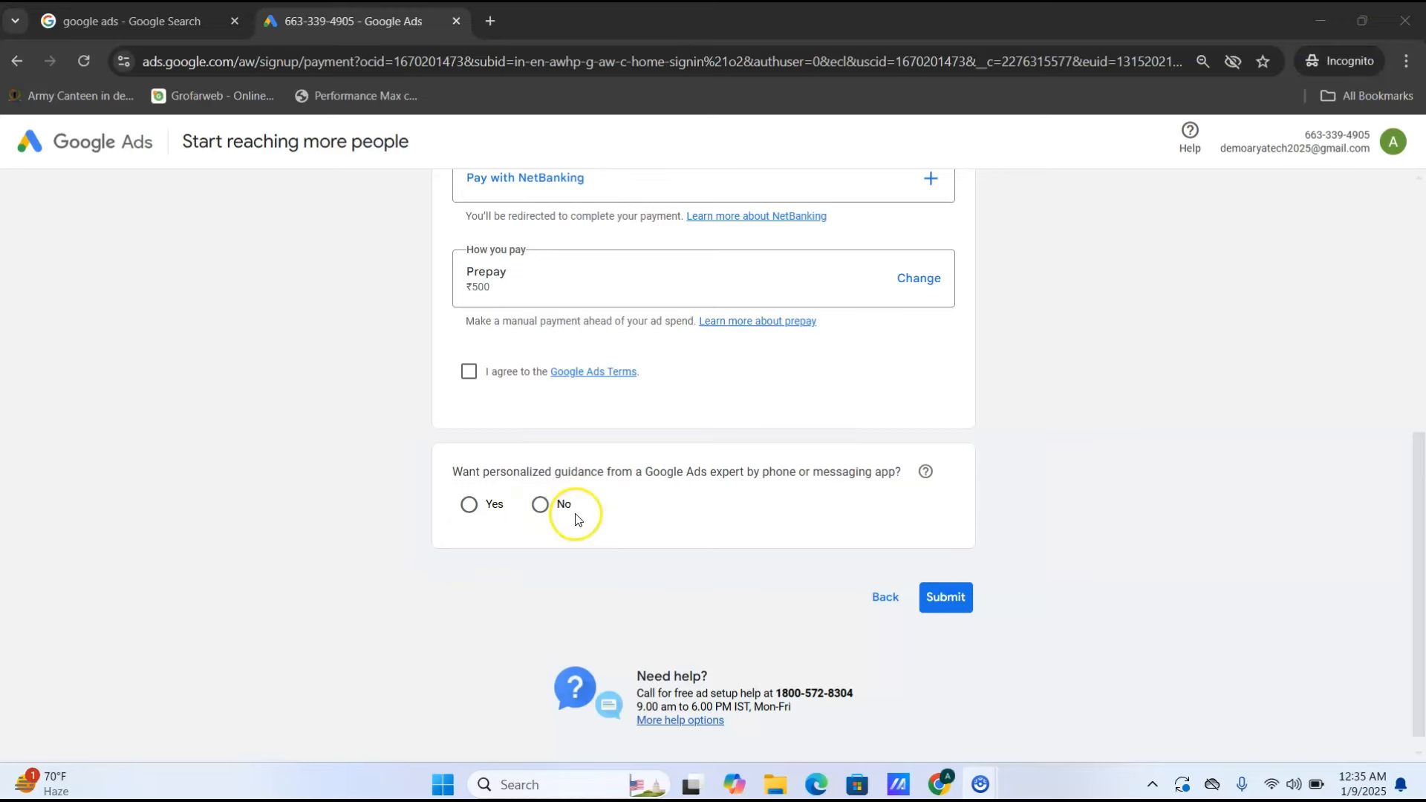
{"action": "left_click", "coordinate": [538, 504]}
{"action": "left_click", "coordinate": [958, 598]}
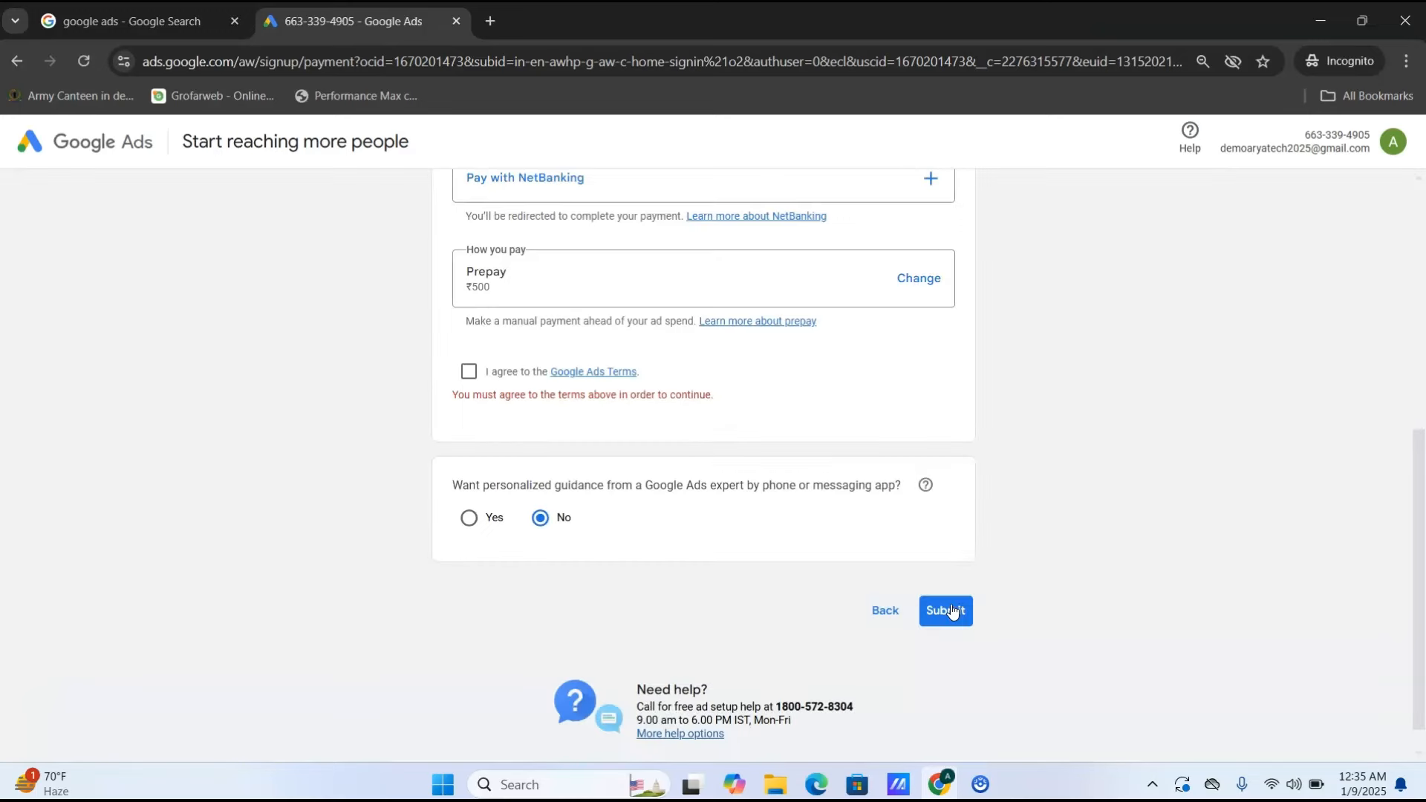
{"action": "left_click", "coordinate": [467, 369]}
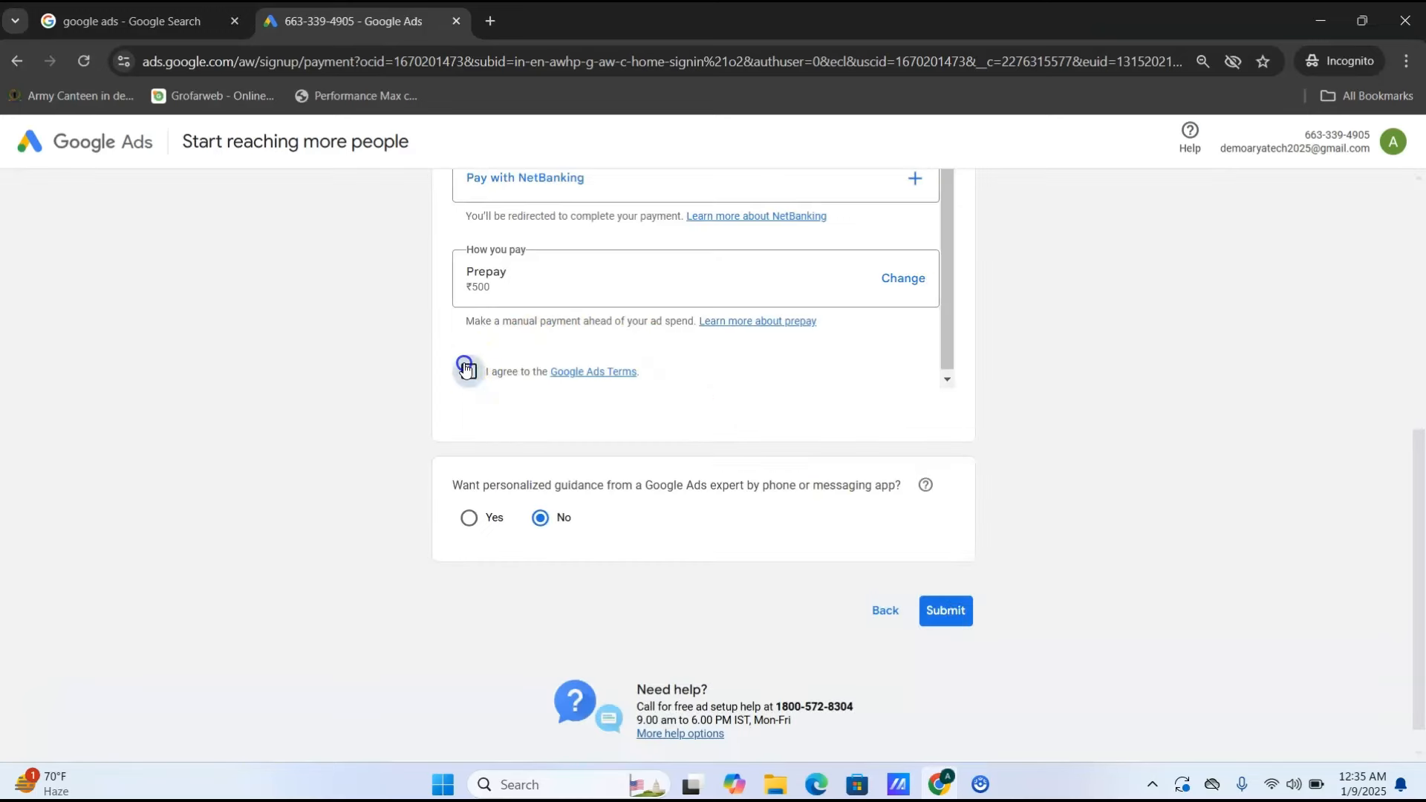
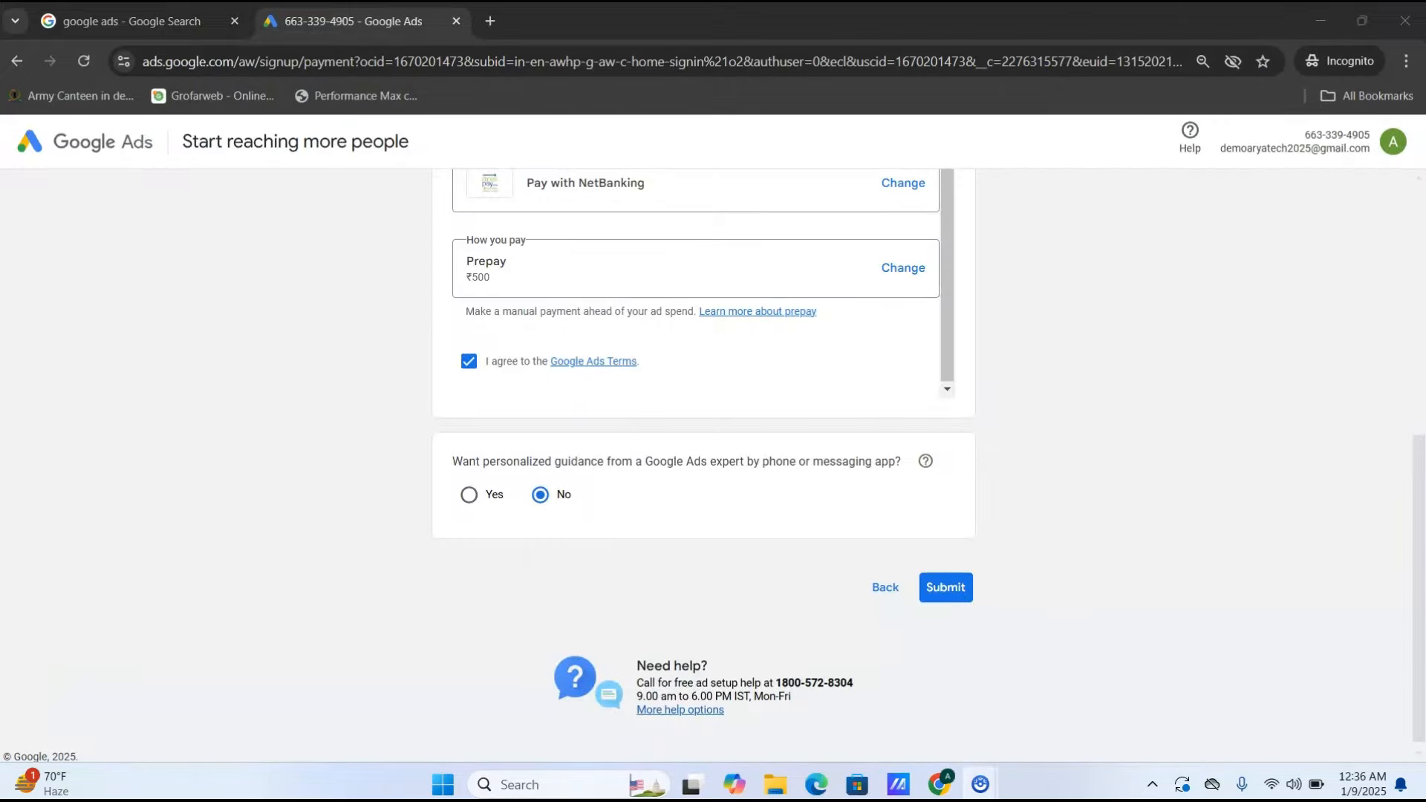
- Submit the prepay payment setup to reach the 'Your account is already activated' message
{"action": "left_click", "coordinate": [952, 587]}
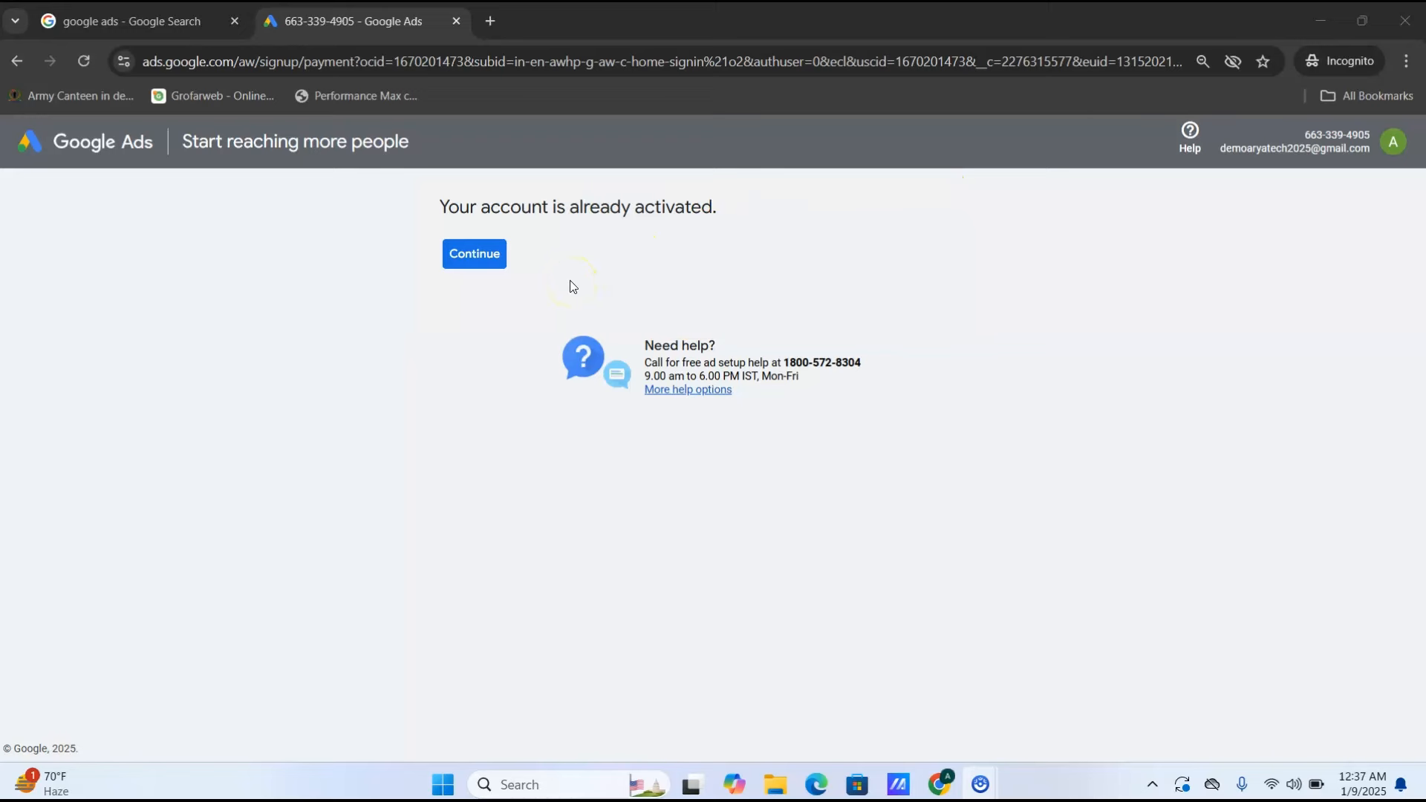
- Continue past the activation notice and reload after the timeout to reach 'Your account was created'
{"action": "left_click", "coordinate": [478, 268]}
{"action": "left_click", "coordinate": [478, 271]}
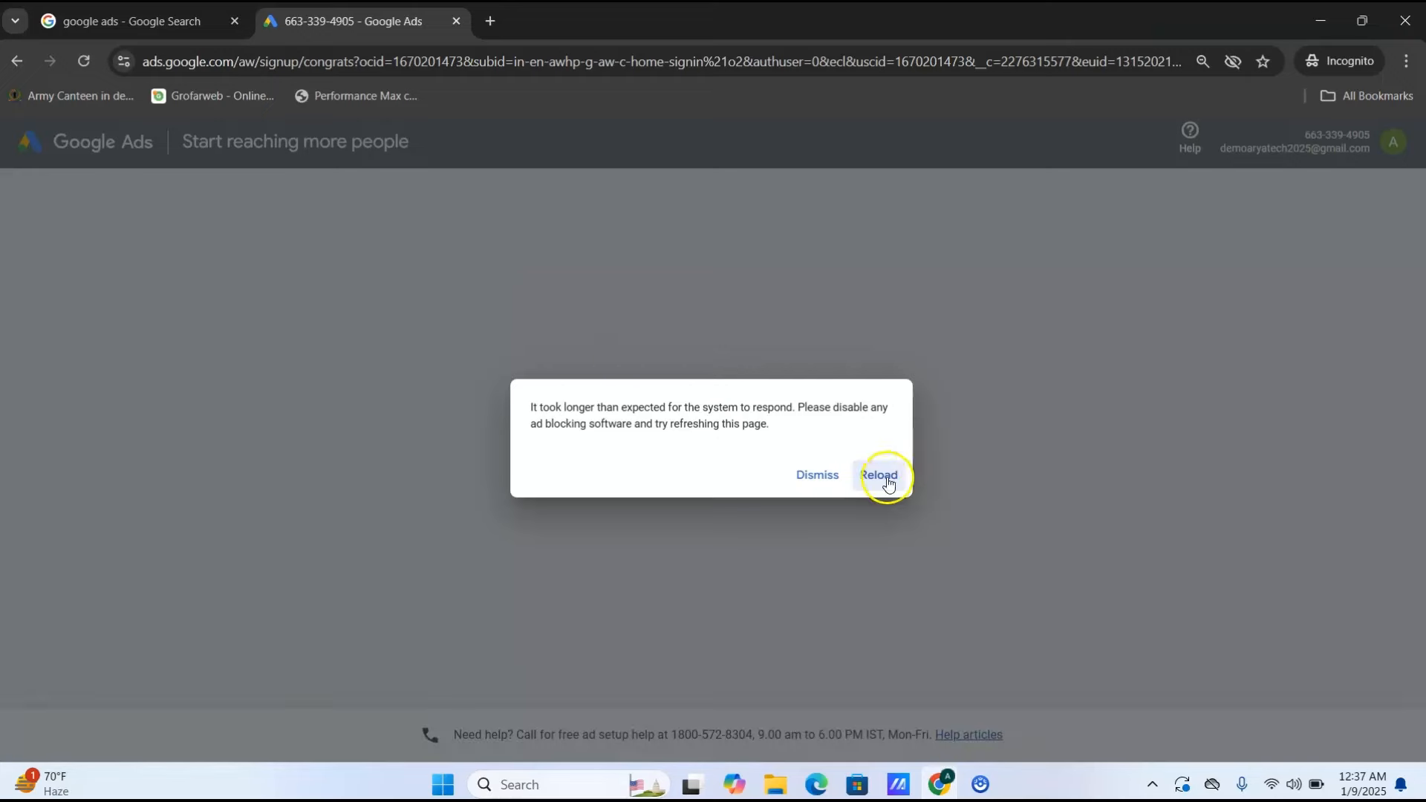
{"action": "left_click", "coordinate": [880, 476]}
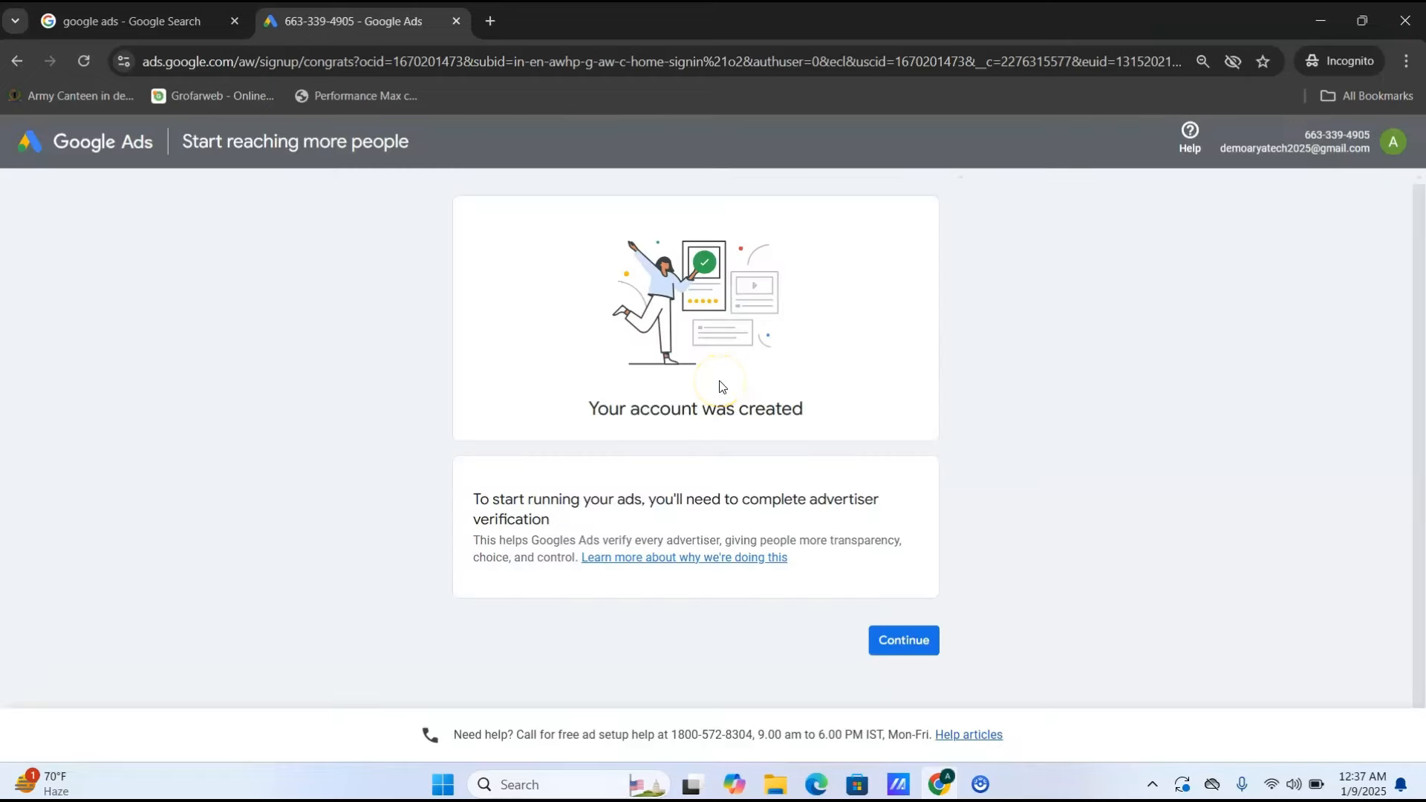
- Continue from the account-created page into Advertiser verification's 'Tell us about your organization' questions
{"action": "left_click", "coordinate": [923, 653]}
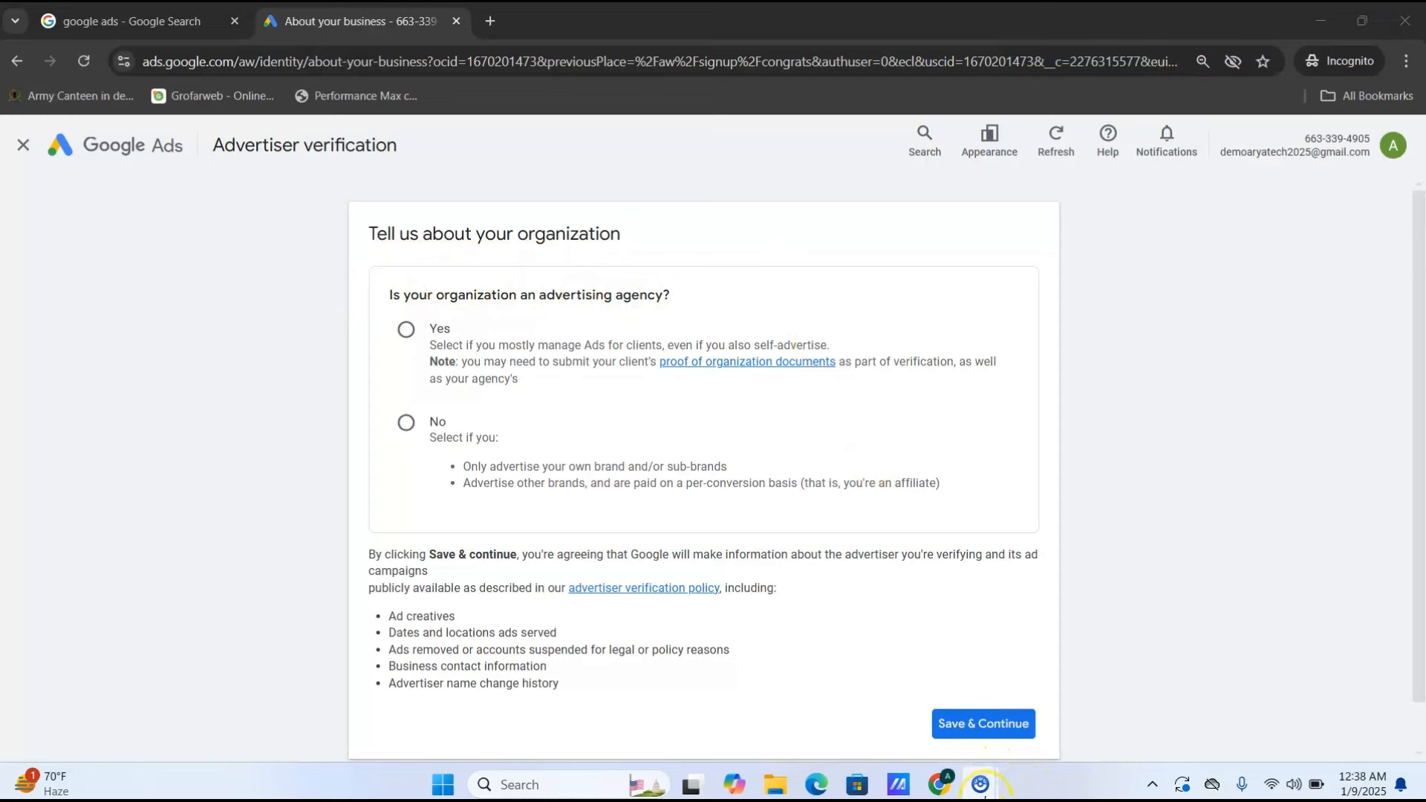
{"action": "mouse_move", "coordinate": [985, 797]}
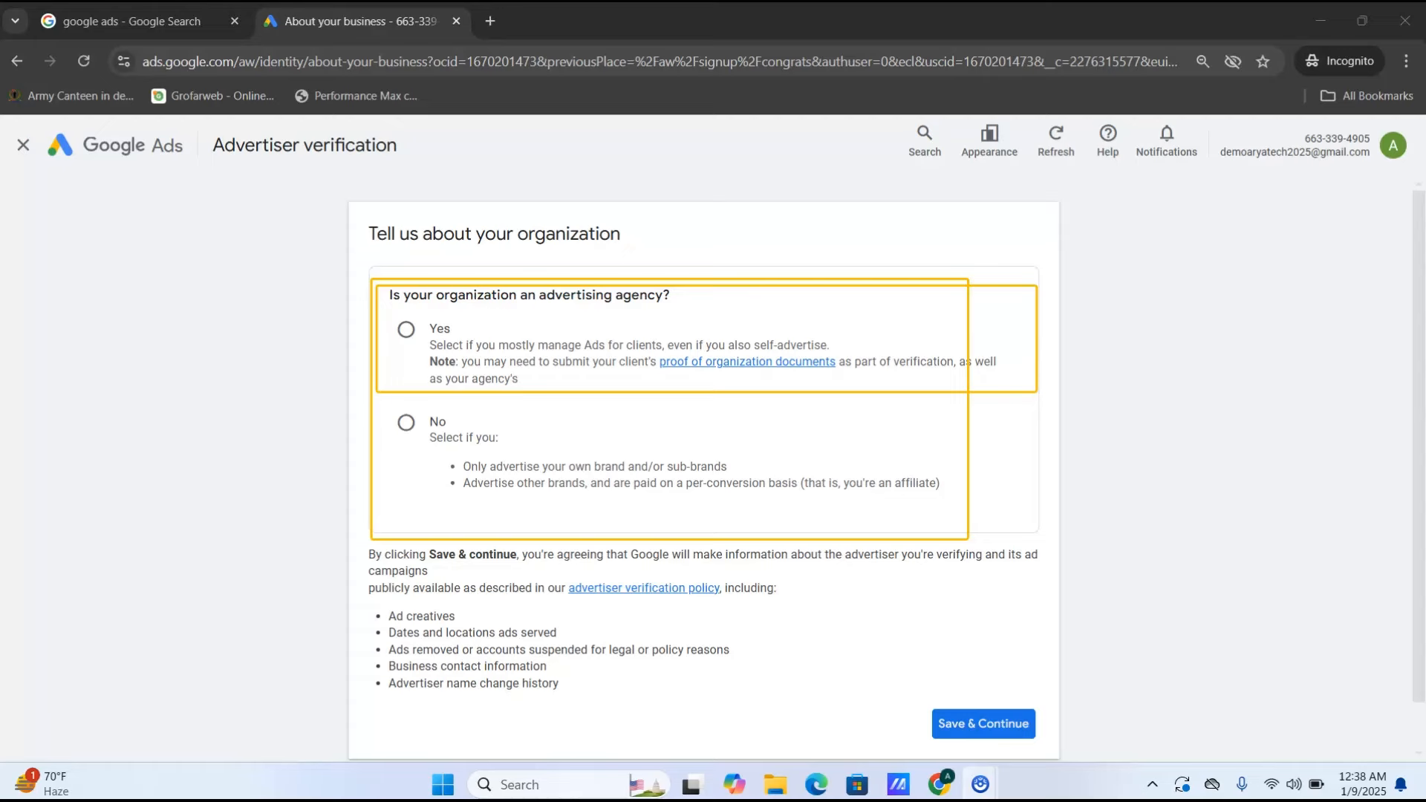
- Answer No to being an agency and 'Yes, we pay Google Ads directly', then save
{"action": "left_click", "coordinate": [407, 422]}
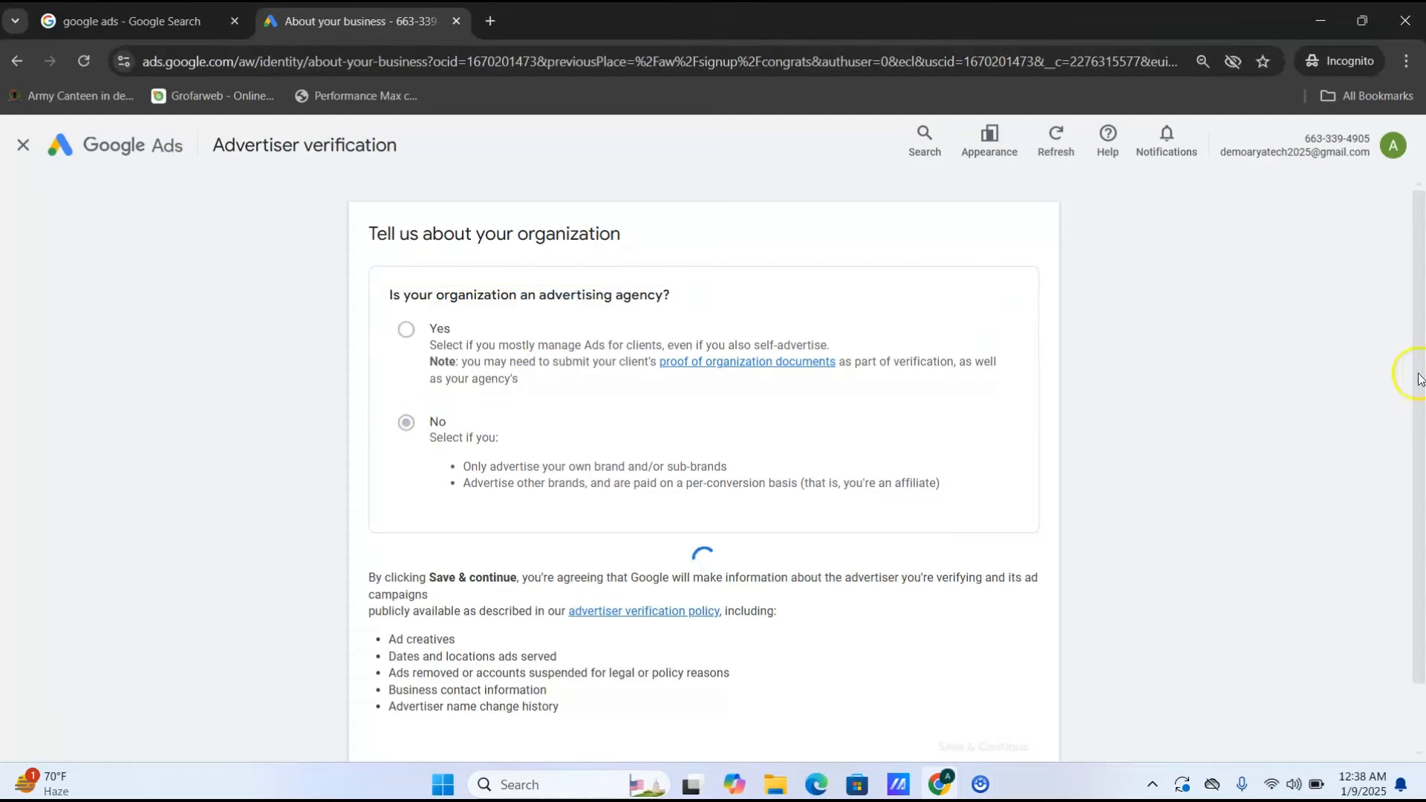
{"action": "scroll", "coordinate": [1421, 468], "scroll_direction": "down", "scroll_amount": 4}
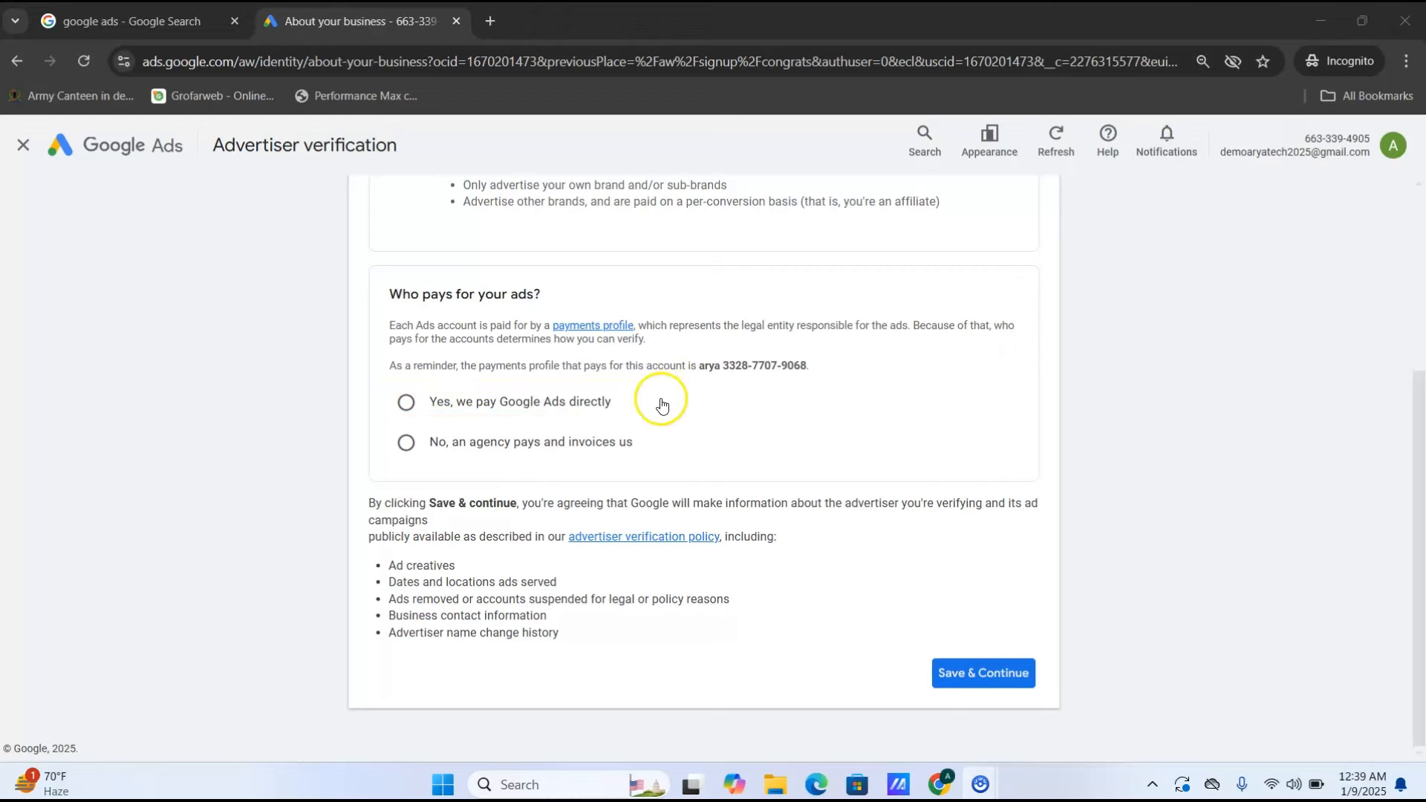
{"action": "left_click", "coordinate": [577, 404]}
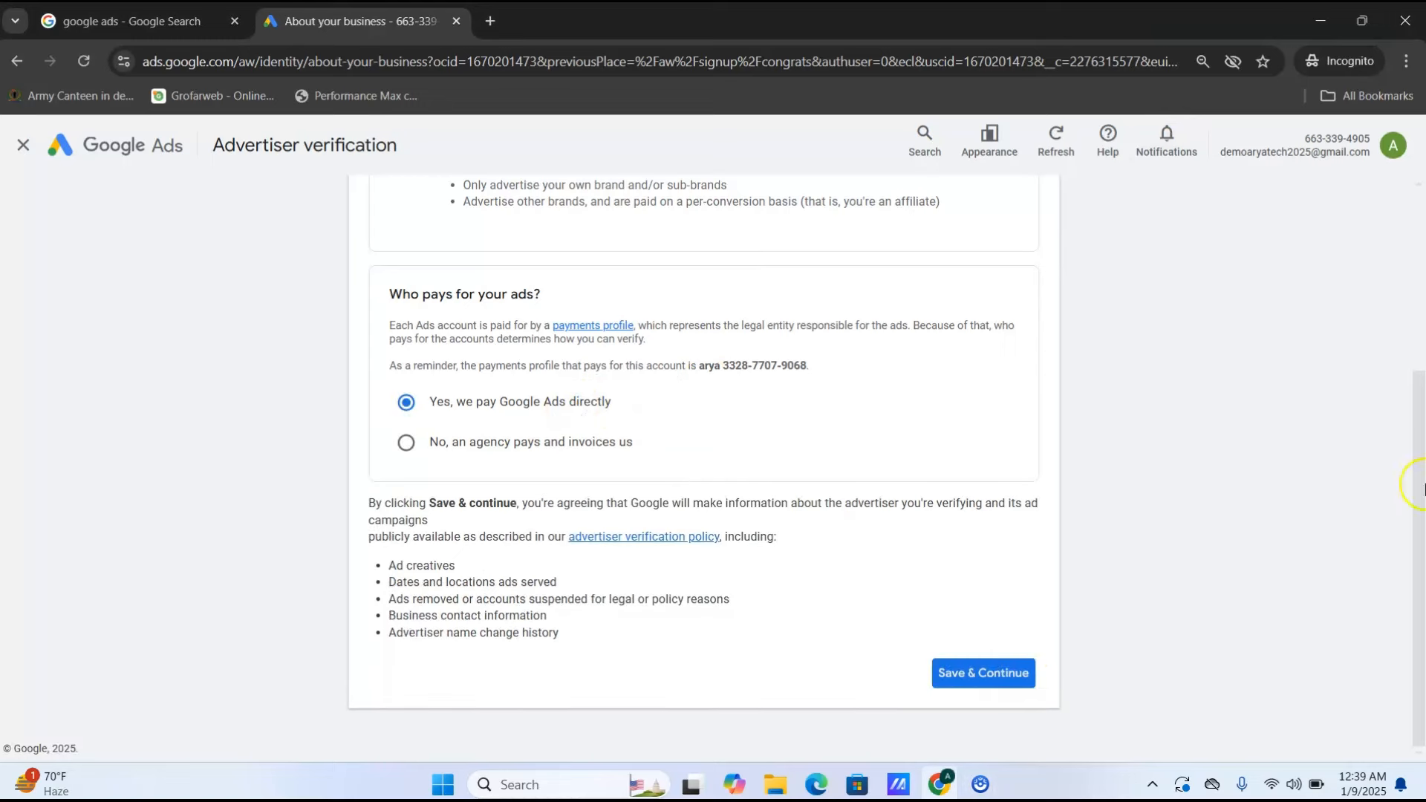
{"action": "left_click", "coordinate": [987, 676]}
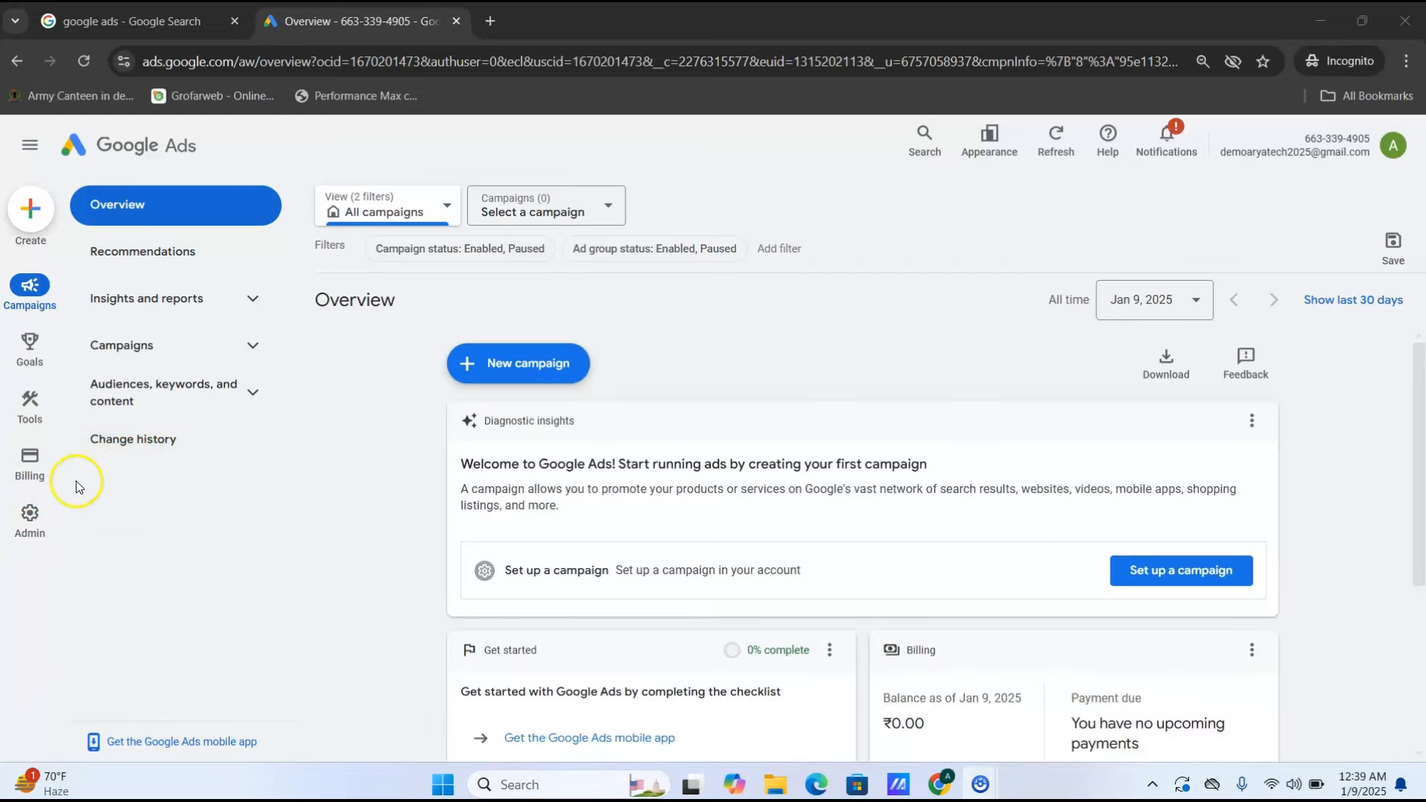
- Open Billing setup, leaving the feature guide, to view ₹0.00 funds and the ₹500 pending payment
{"action": "mouse_move", "coordinate": [36, 469]}
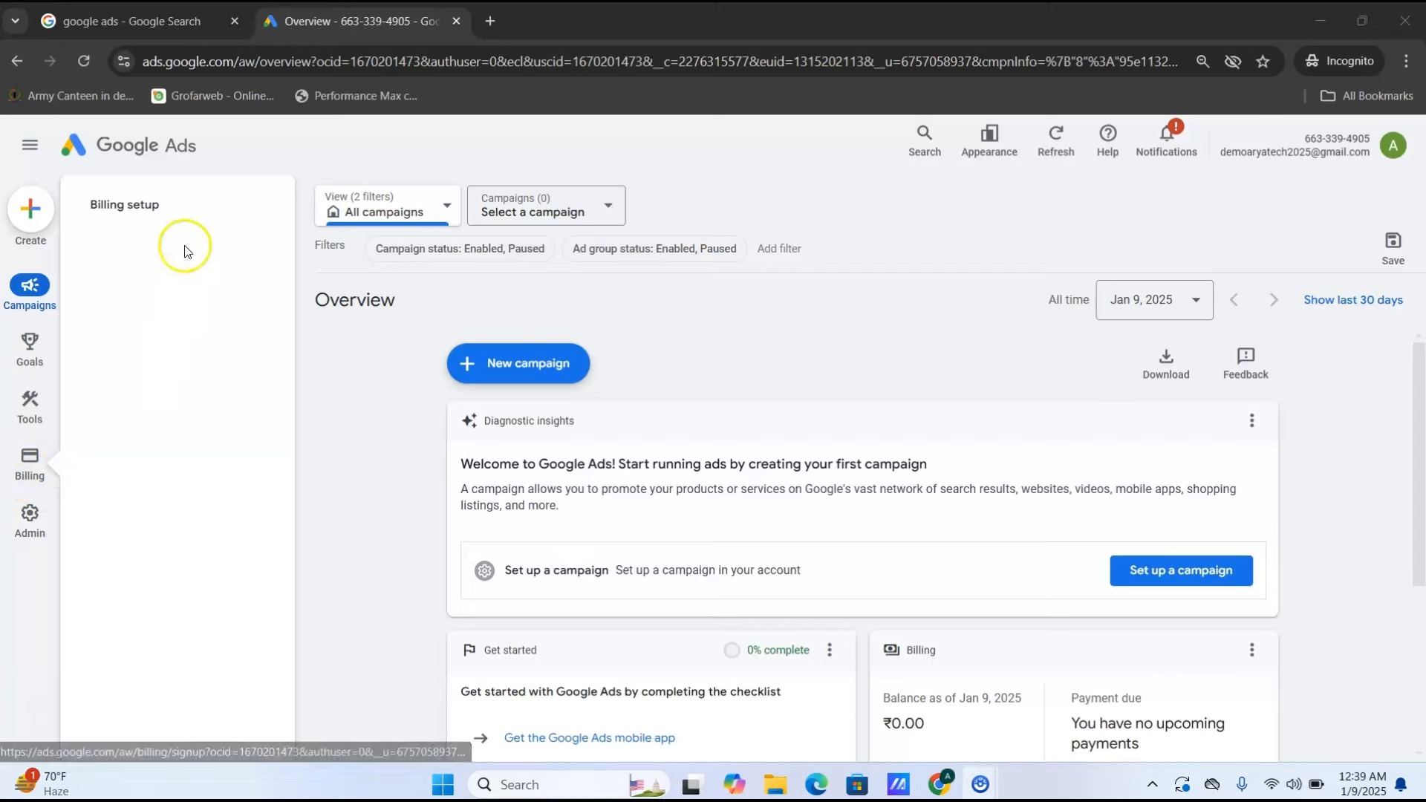
{"action": "left_click", "coordinate": [163, 214]}
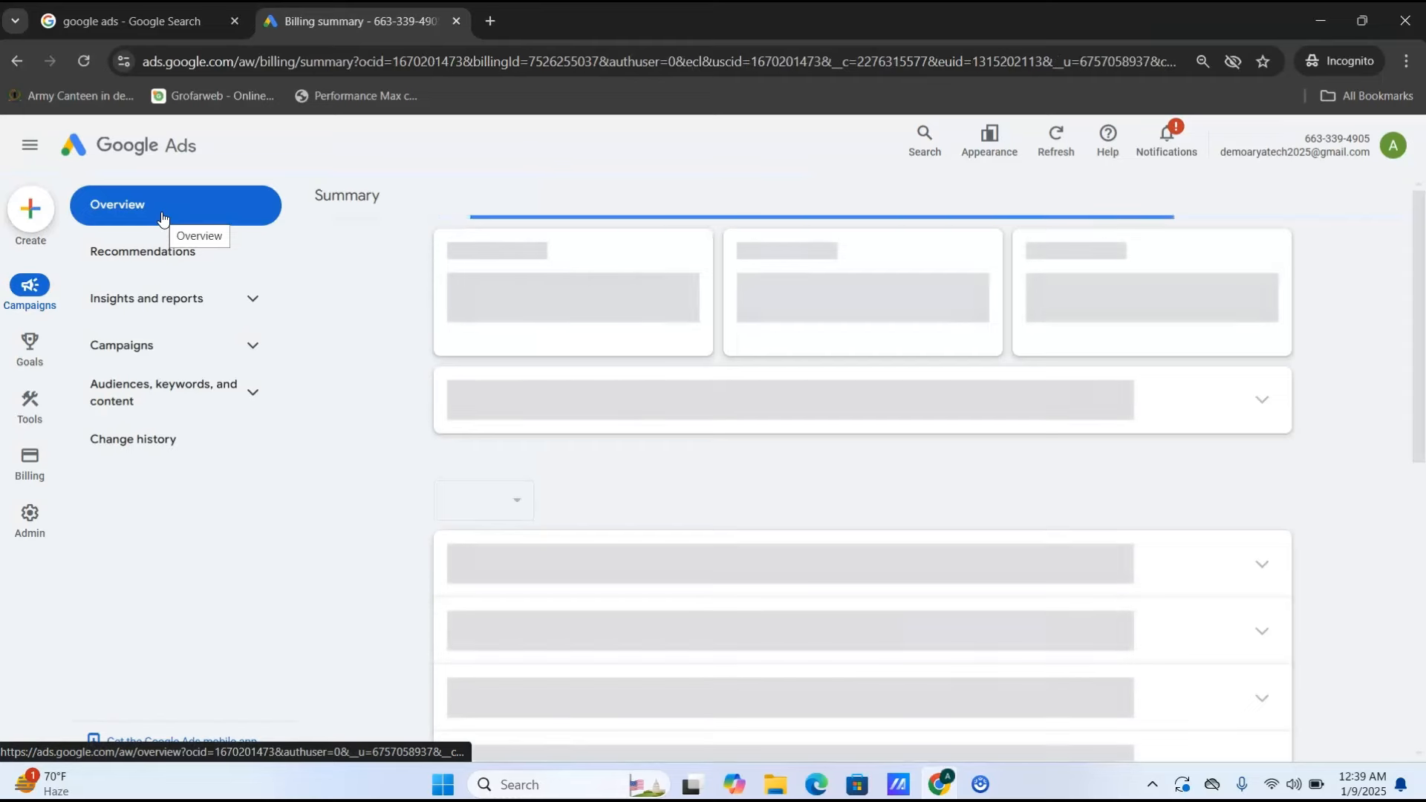
{"action": "left_click", "coordinate": [27, 454]}
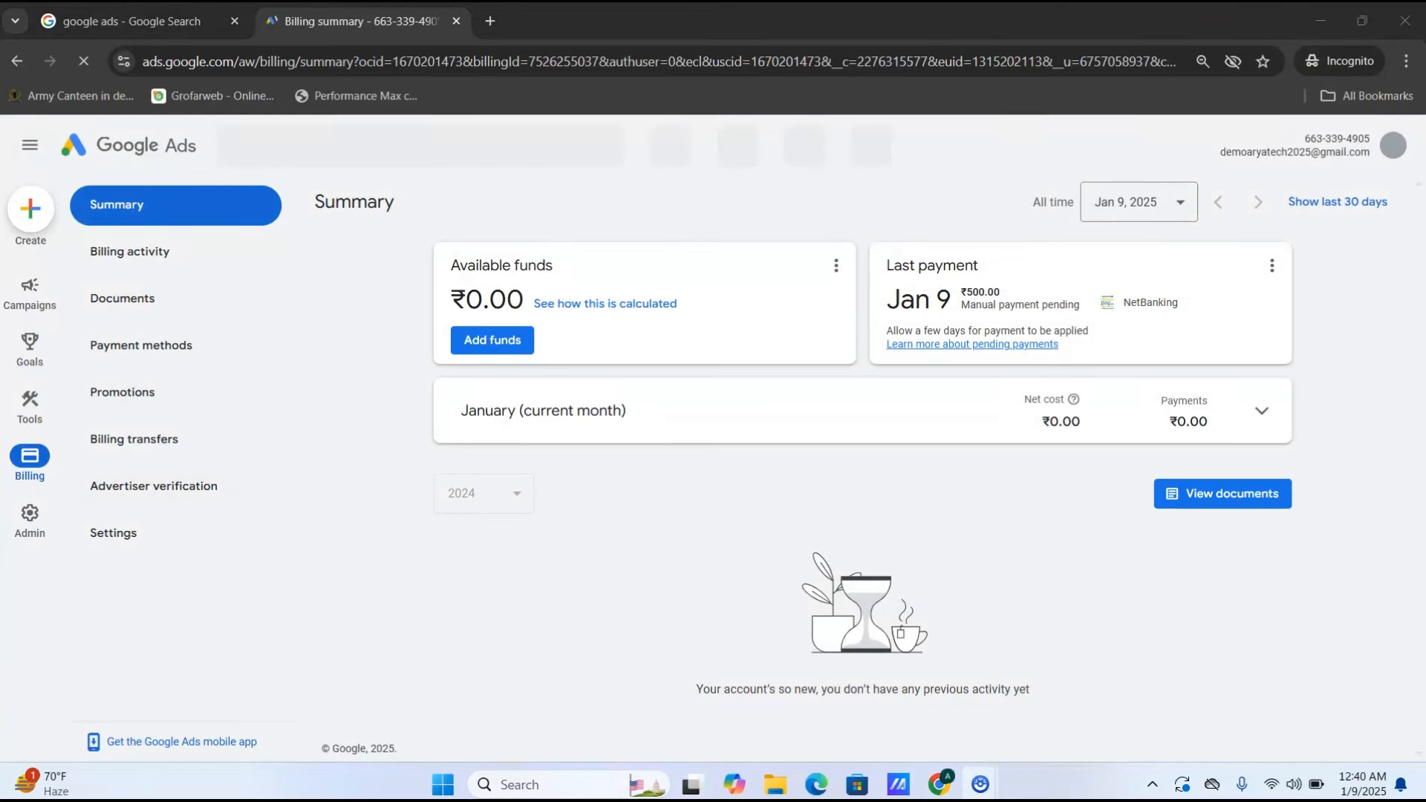
{"action": "mouse_move", "coordinate": [54, 42]}
{"action": "left_mouse_down"}
{"action": "mouse_move", "coordinate": [637, 121]}
{"action": "mouse_move", "coordinate": [1148, 74]}
{"action": "mouse_move", "coordinate": [1186, 117]}
{"action": "left_mouse_up"}
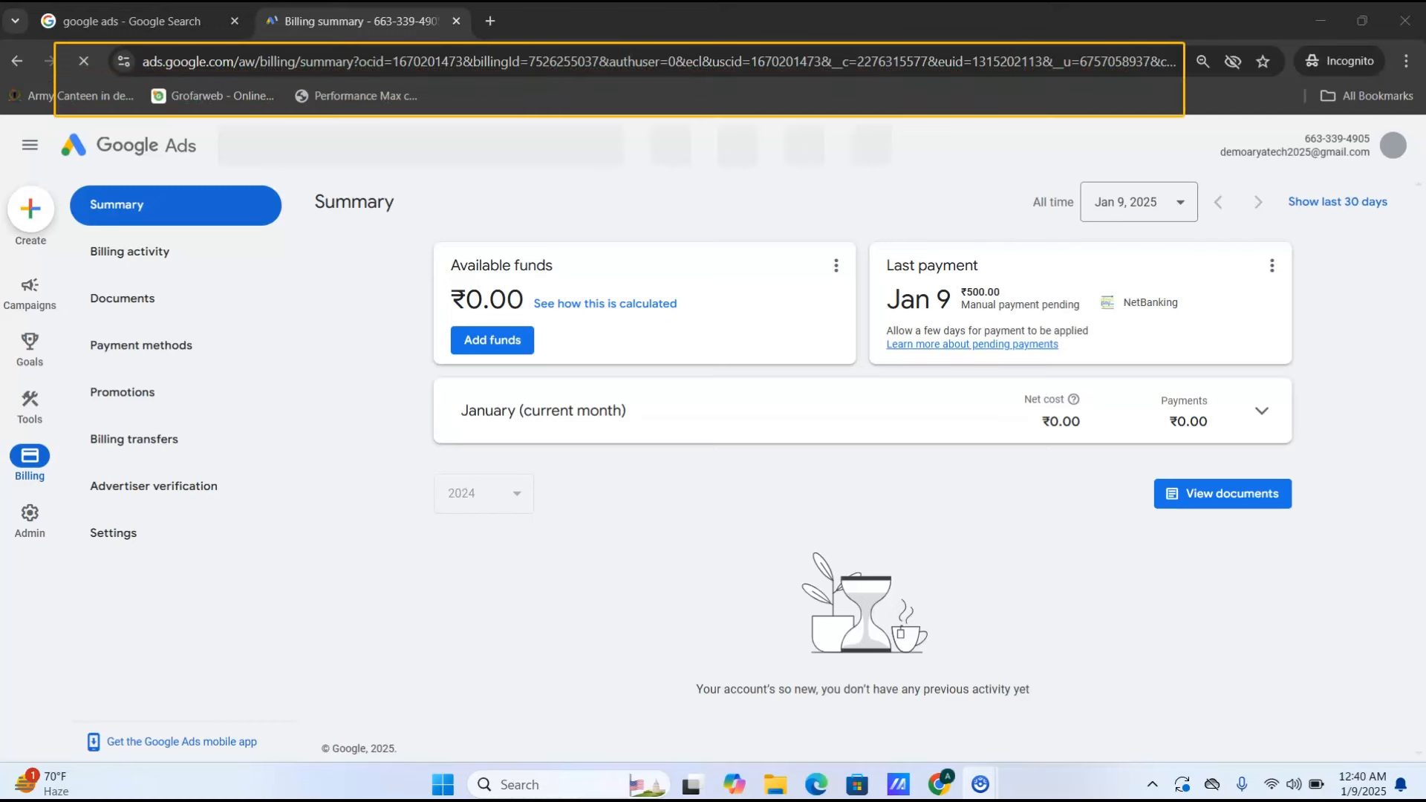
{"action": "mouse_move", "coordinate": [9, 437]}
{"action": "left_mouse_down"}
{"action": "mouse_move", "coordinate": [76, 494]}
{"action": "mouse_move", "coordinate": [346, 516]}
{"action": "left_mouse_up"}
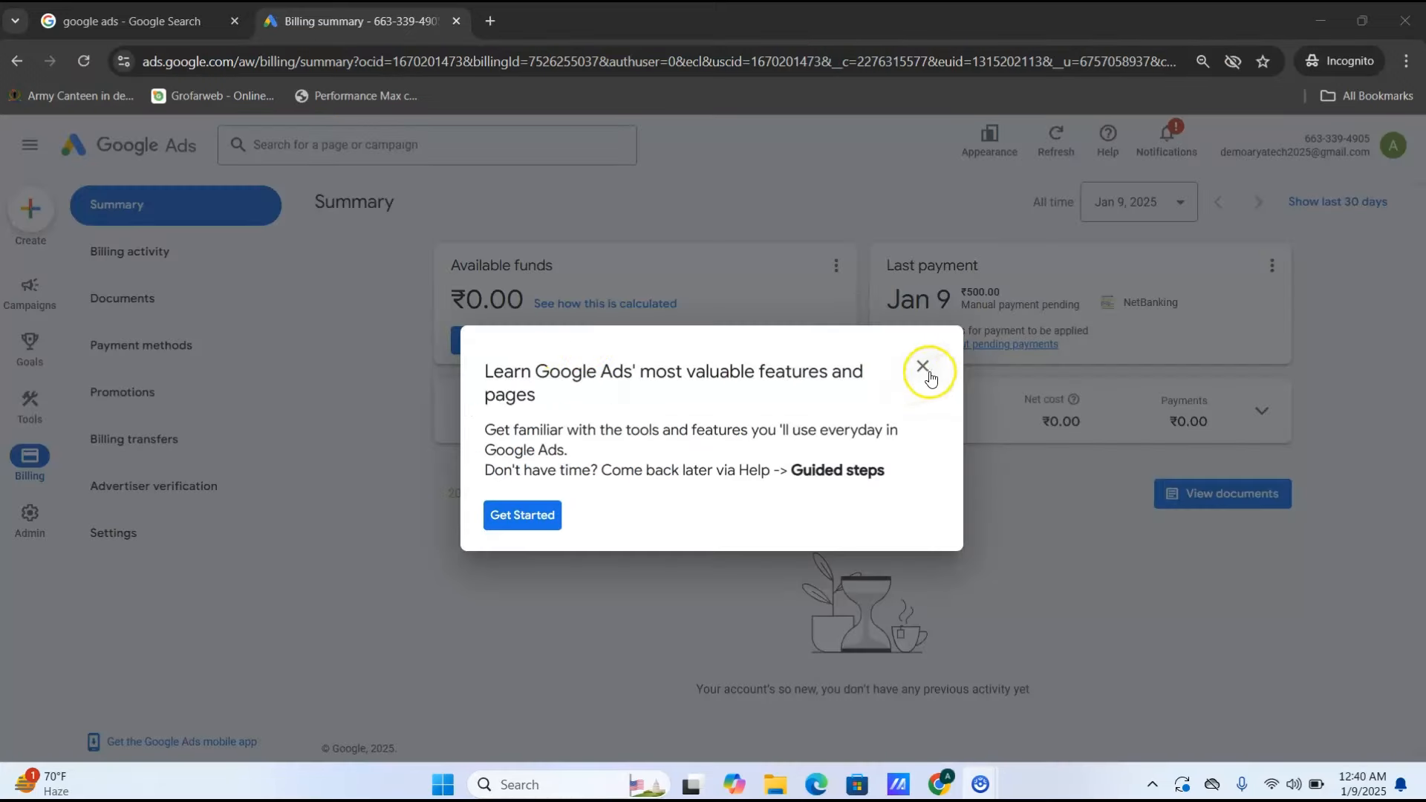
{"action": "left_click", "coordinate": [924, 359]}
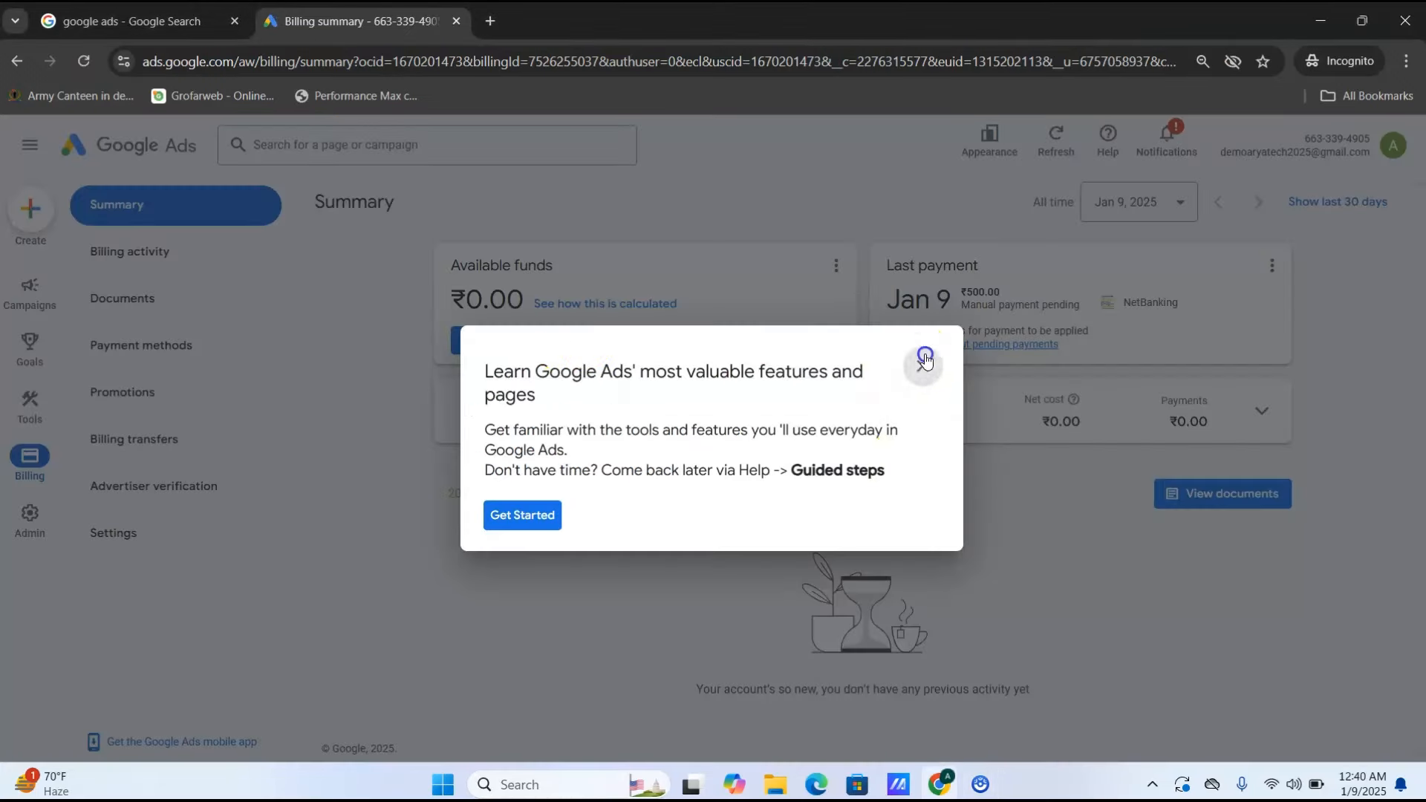
{"action": "left_click", "coordinate": [800, 474]}
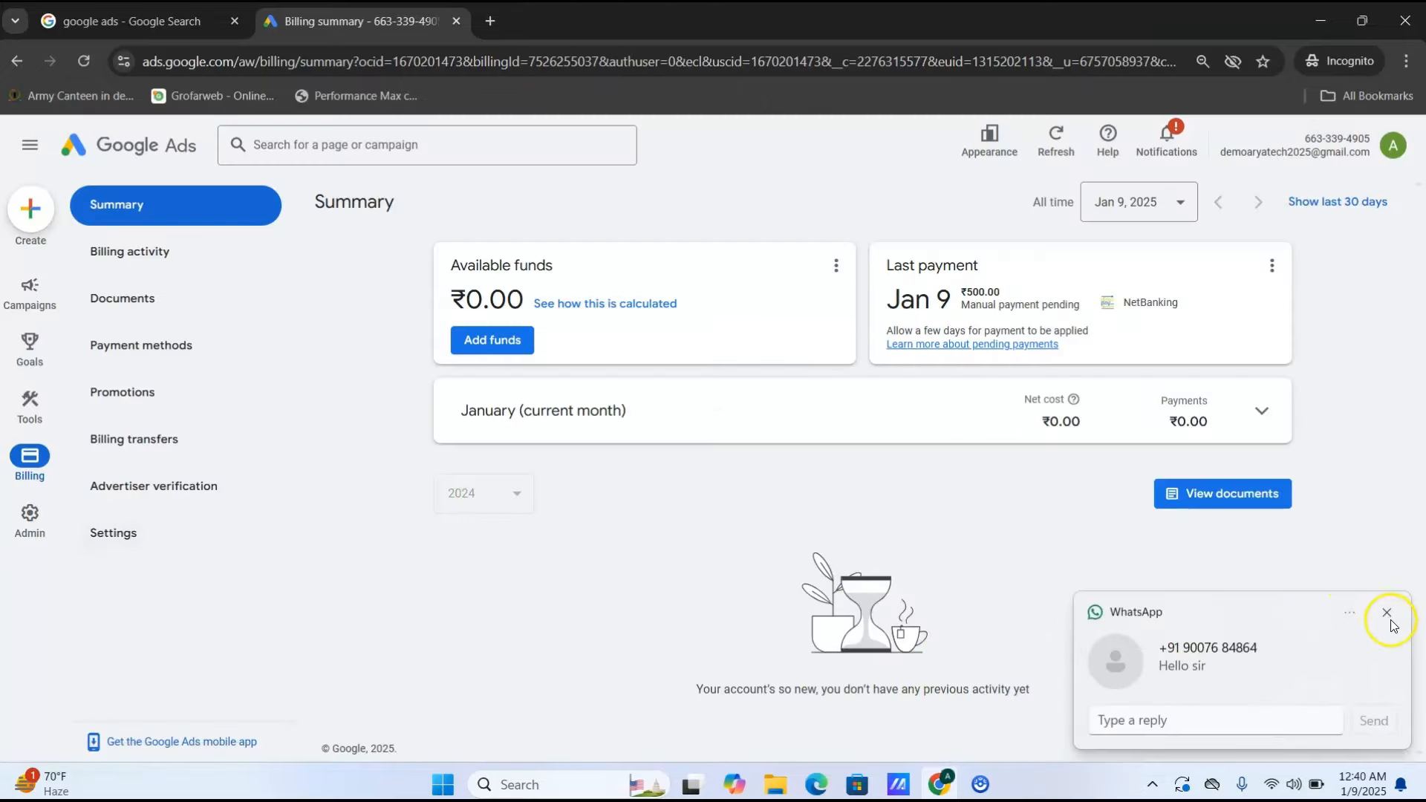
{"action": "left_click", "coordinate": [1392, 622]}
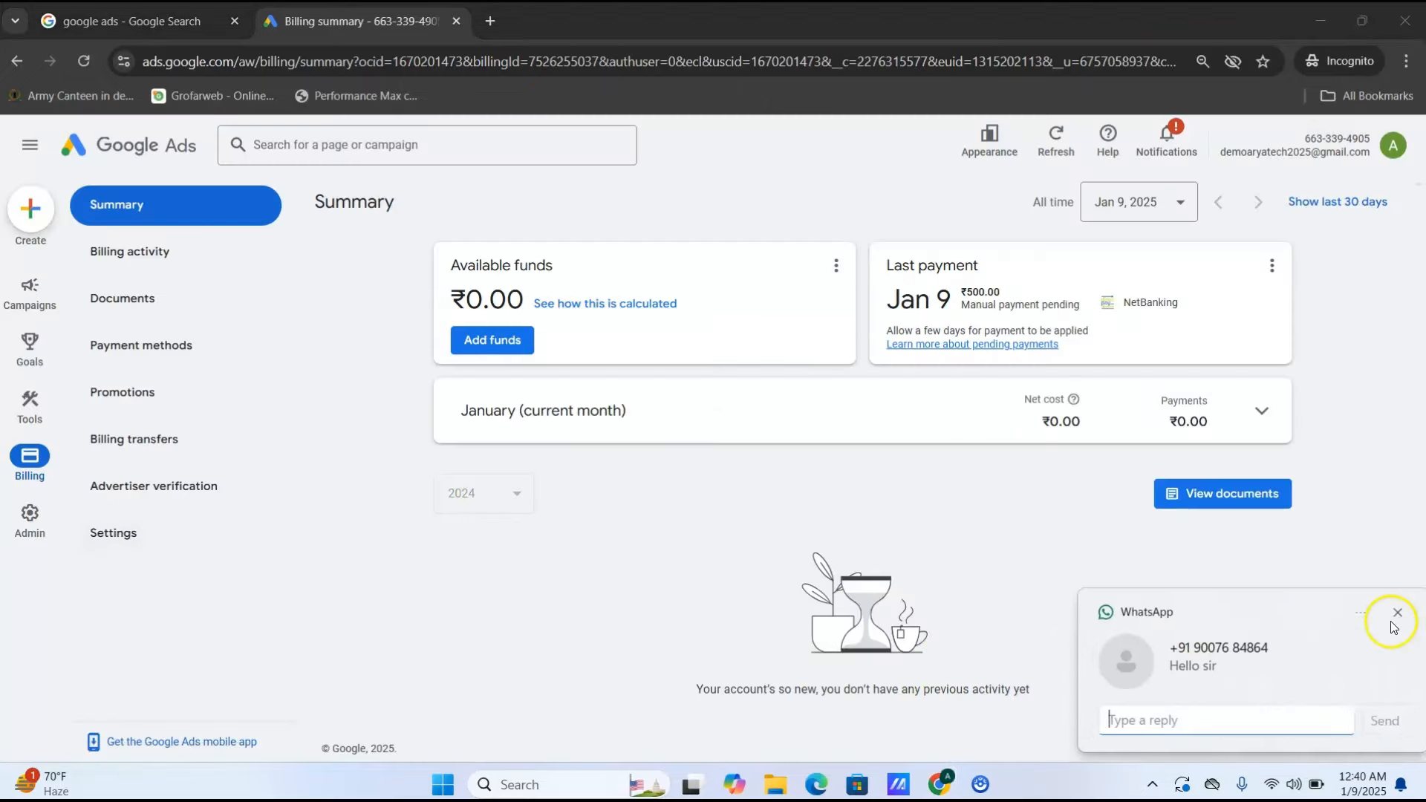
- Open Advertiser verification from Billing and start Verify your identity to see accepted ID documents
{"action": "left_click", "coordinate": [170, 495]}
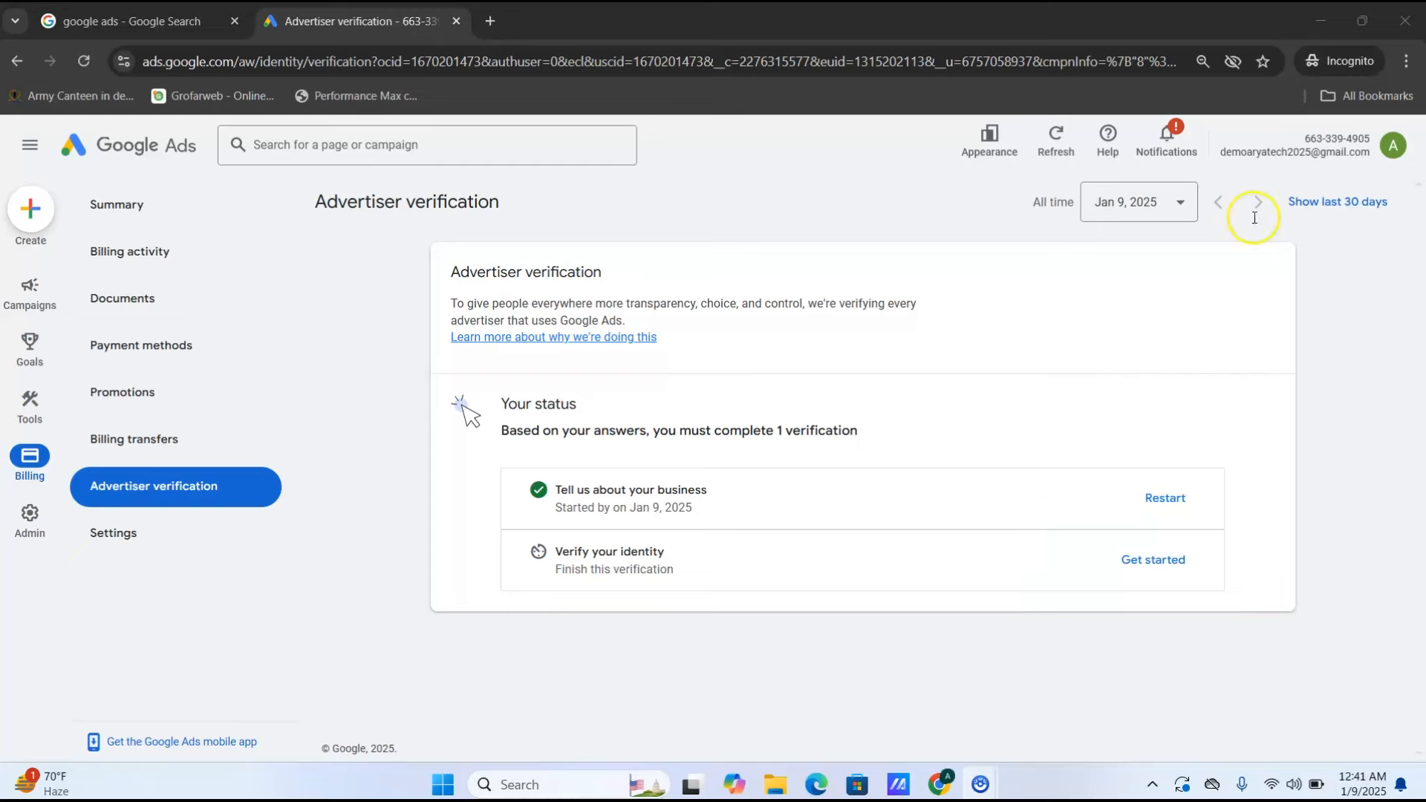
{"action": "left_click", "coordinate": [1154, 559]}
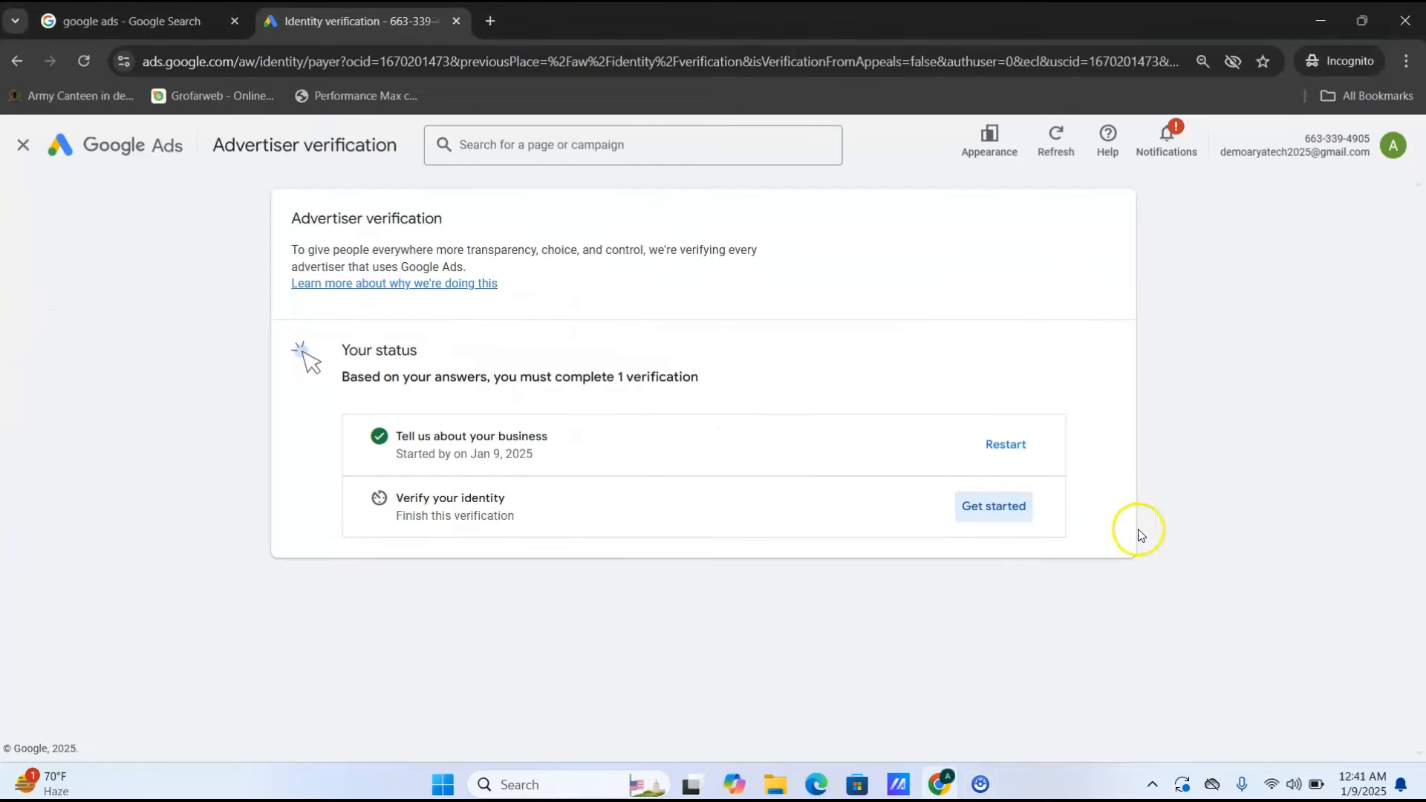
{"action": "left_click", "coordinate": [980, 516]}
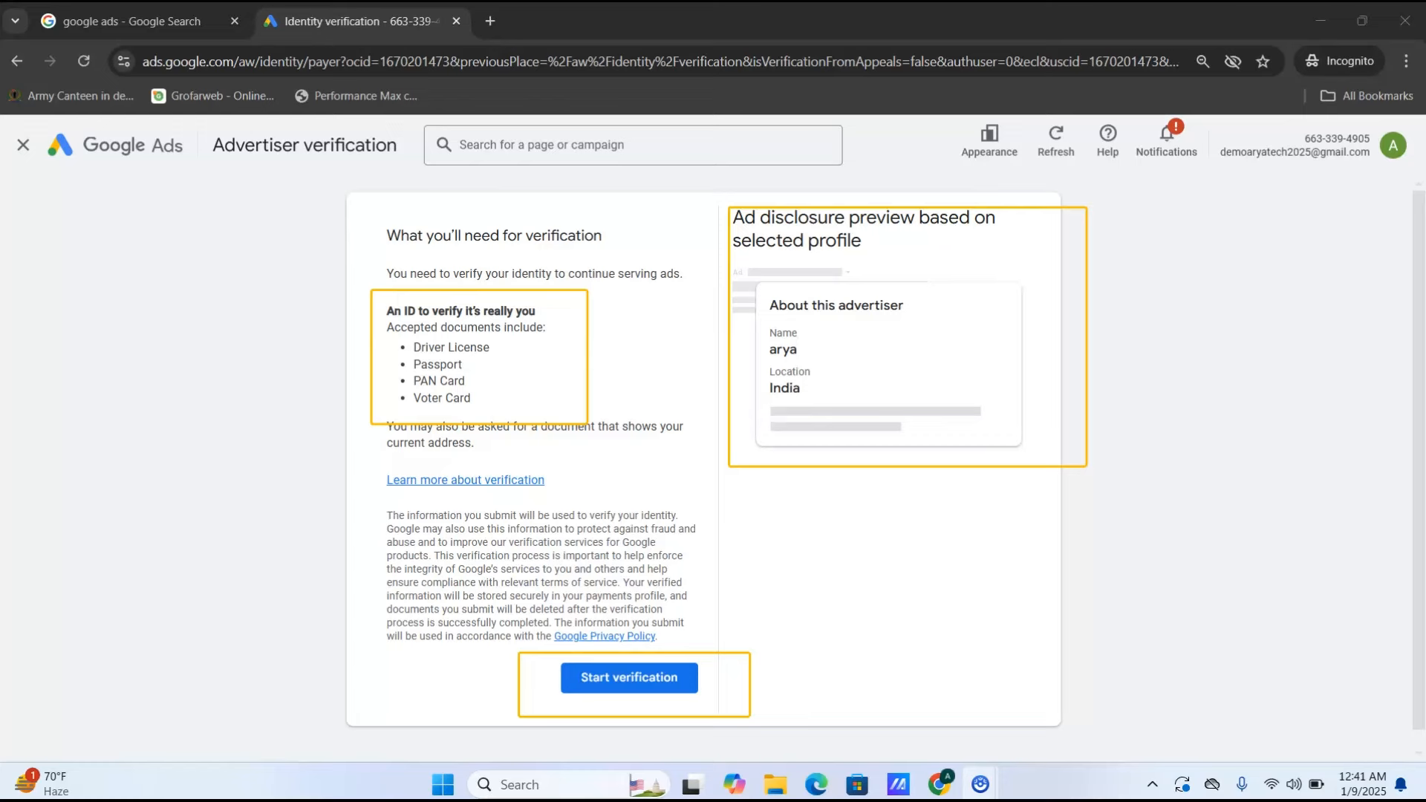
- Enter the legal name in the verification form and choose PAN Card as the ID type
{"action": "left_click", "coordinate": [621, 679]}
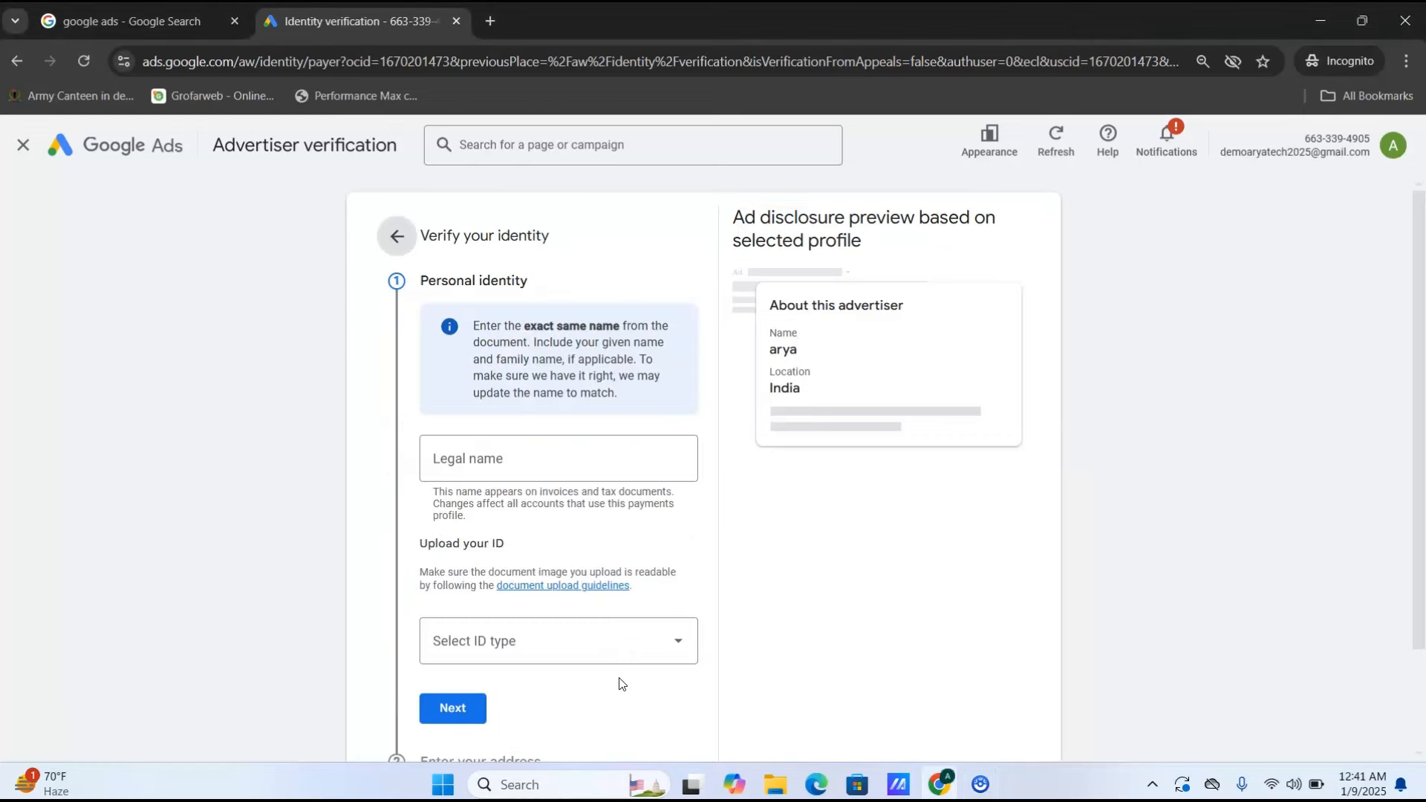
{"action": "left_click", "coordinate": [525, 453]}
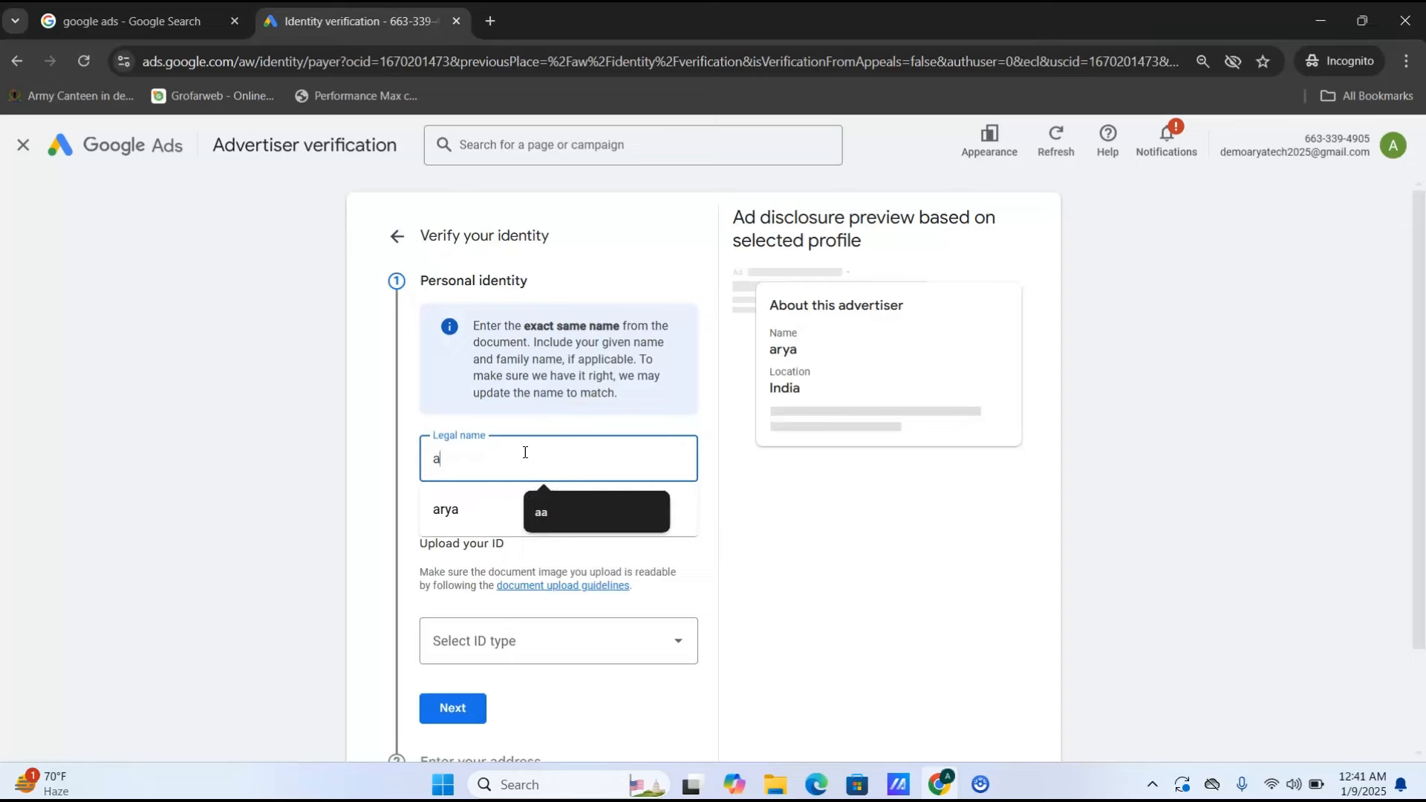
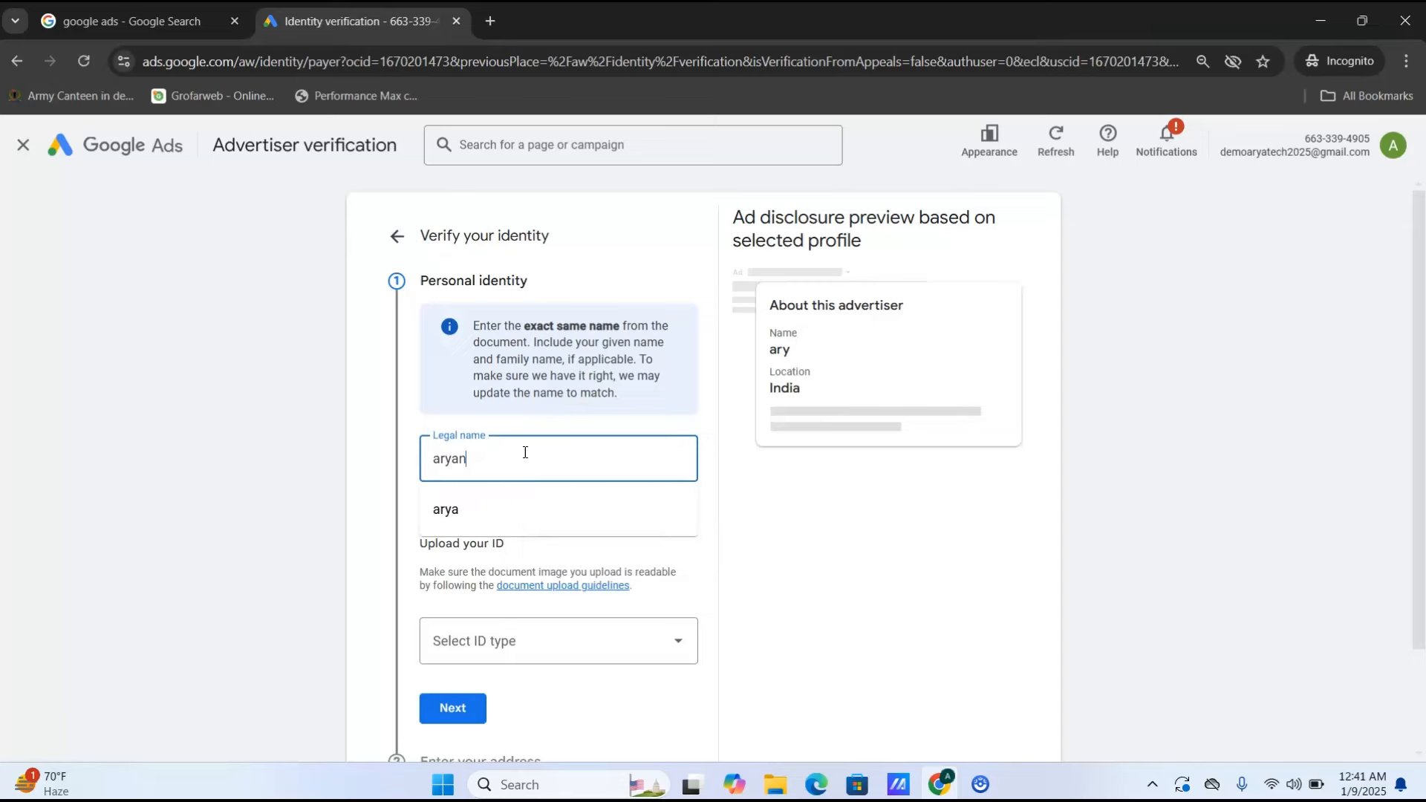
{"action": "key", "text": "Tab"}
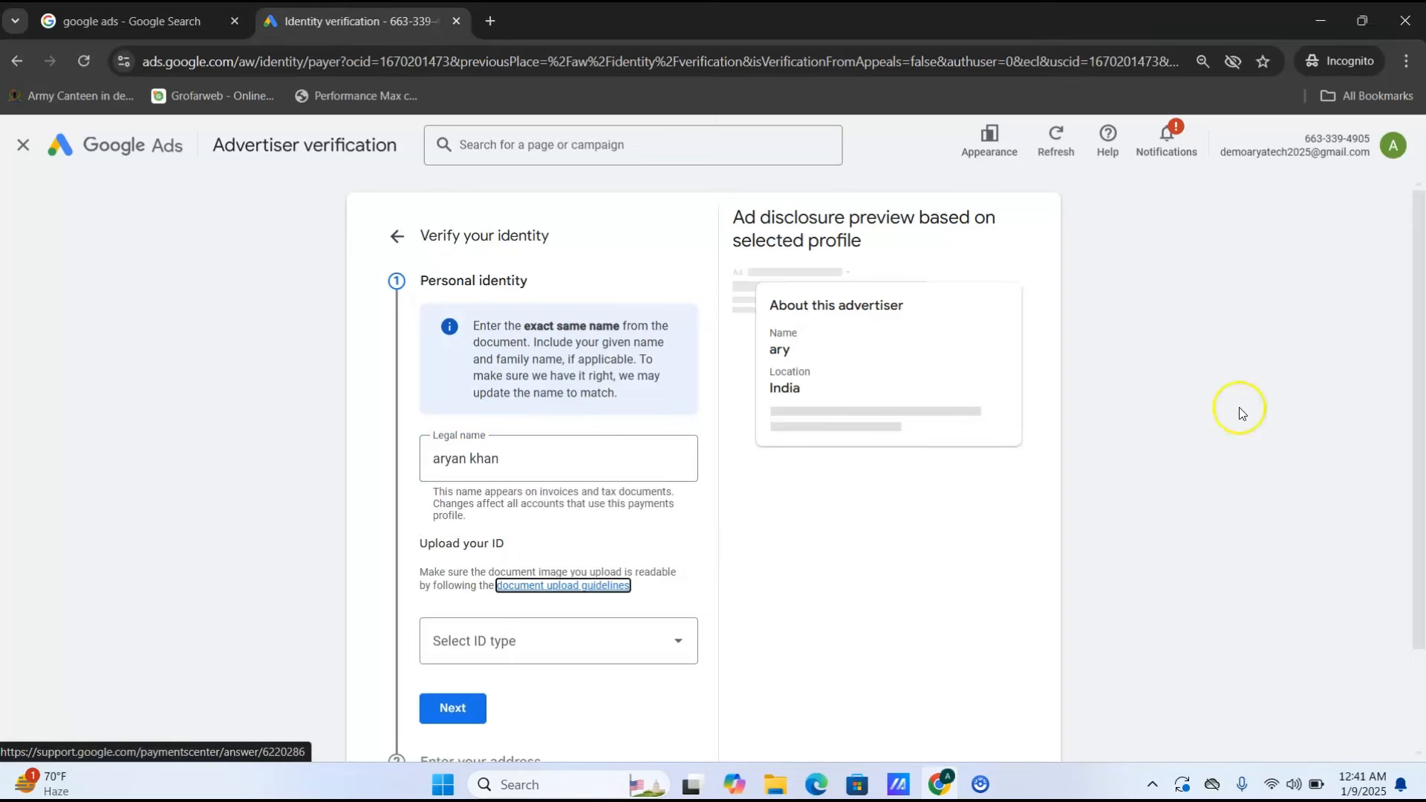
{"action": "scroll", "coordinate": [1407, 364], "scroll_direction": "down", "scroll_amount": 2}
{"action": "left_click", "coordinate": [681, 514]}
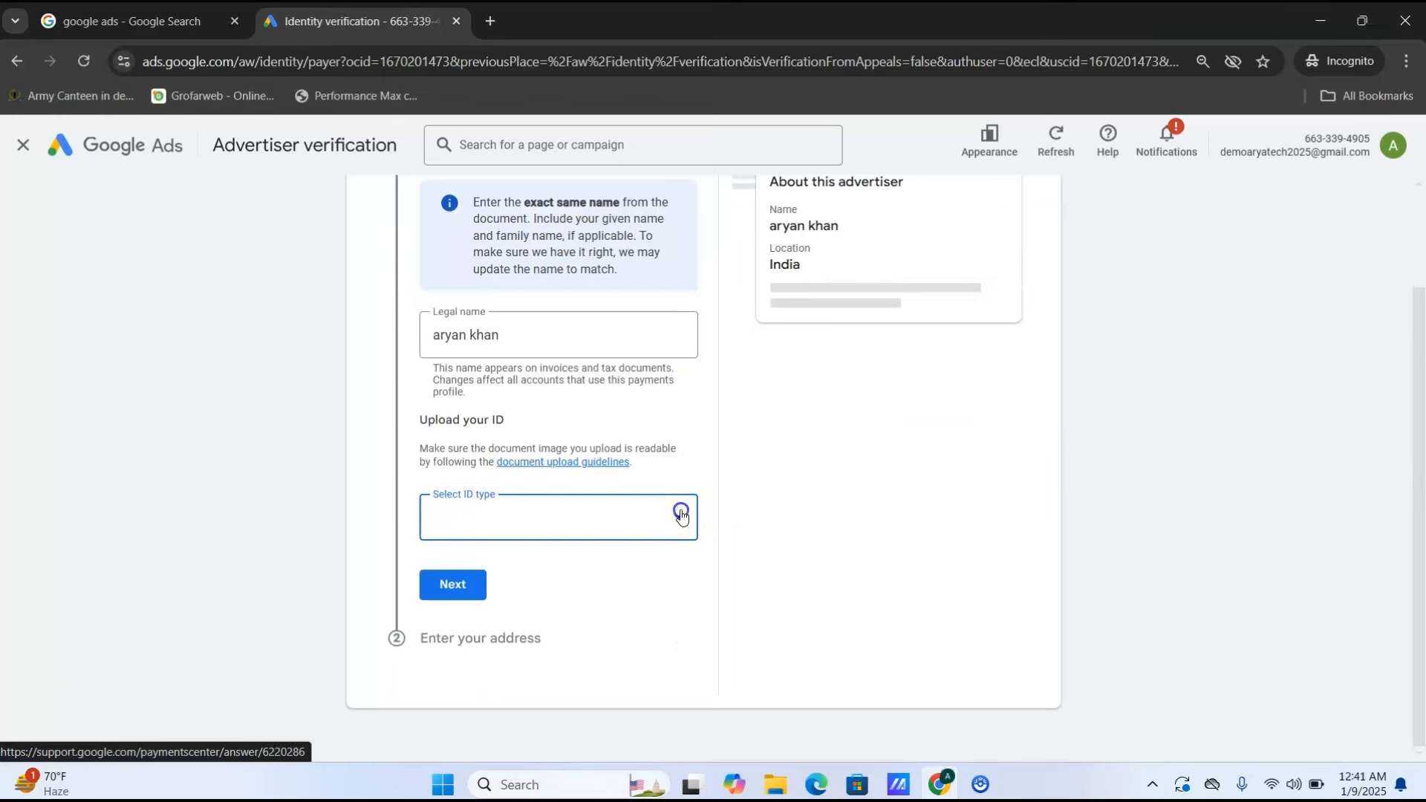
{"action": "left_click", "coordinate": [470, 414]}
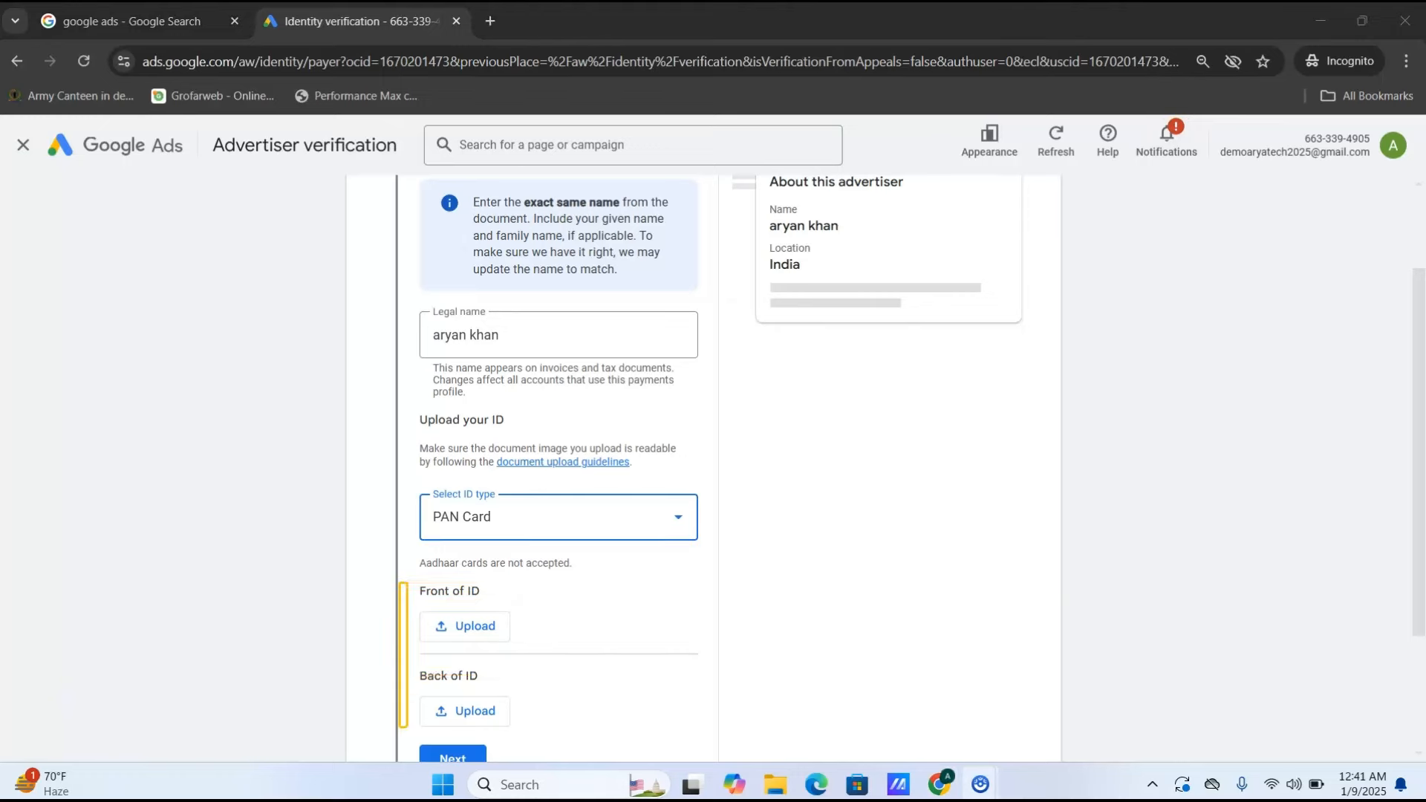
- Upload aryatech pdf.png as PAN card front and back, then autofill the suggested address
{"action": "left_click", "coordinate": [485, 633]}
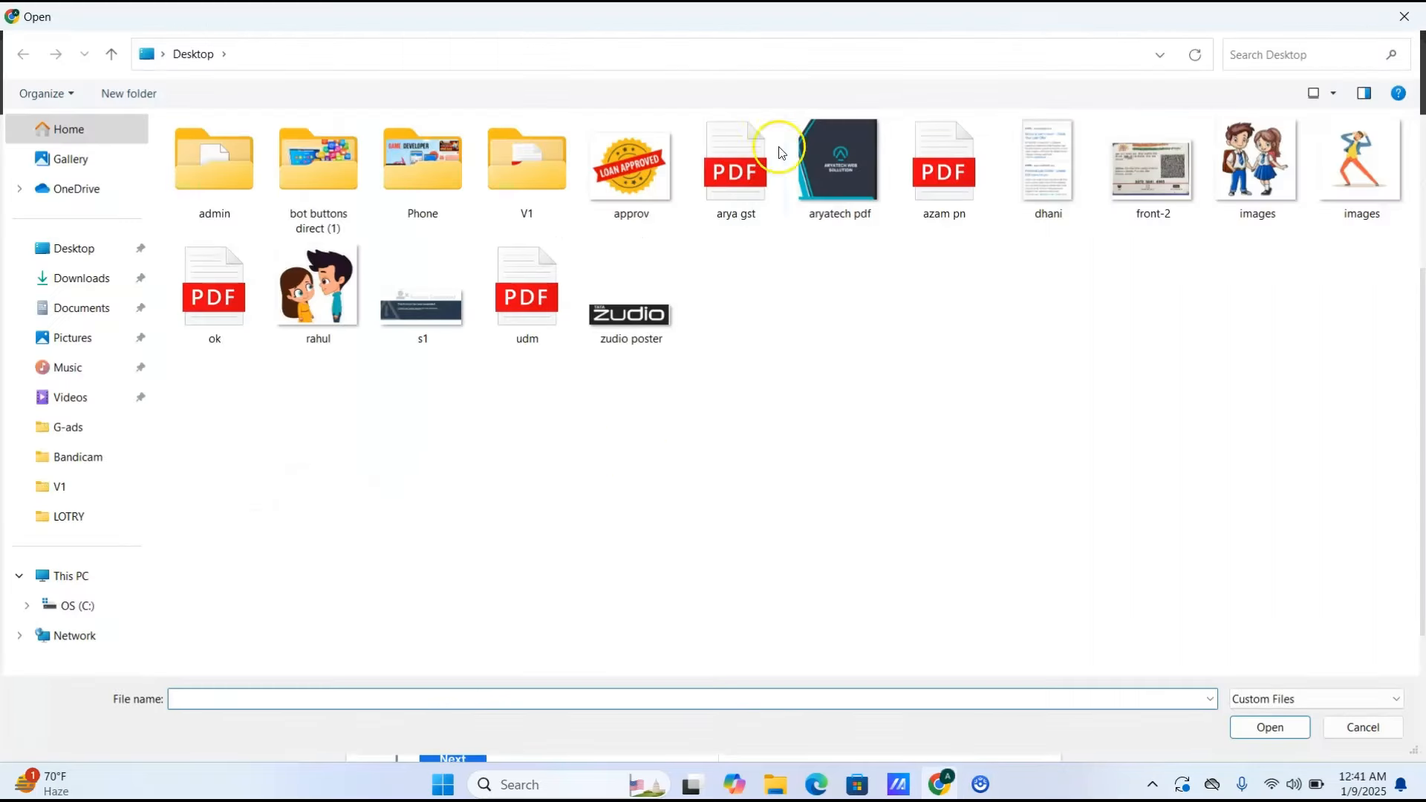
{"action": "double_click", "coordinate": [836, 181]}
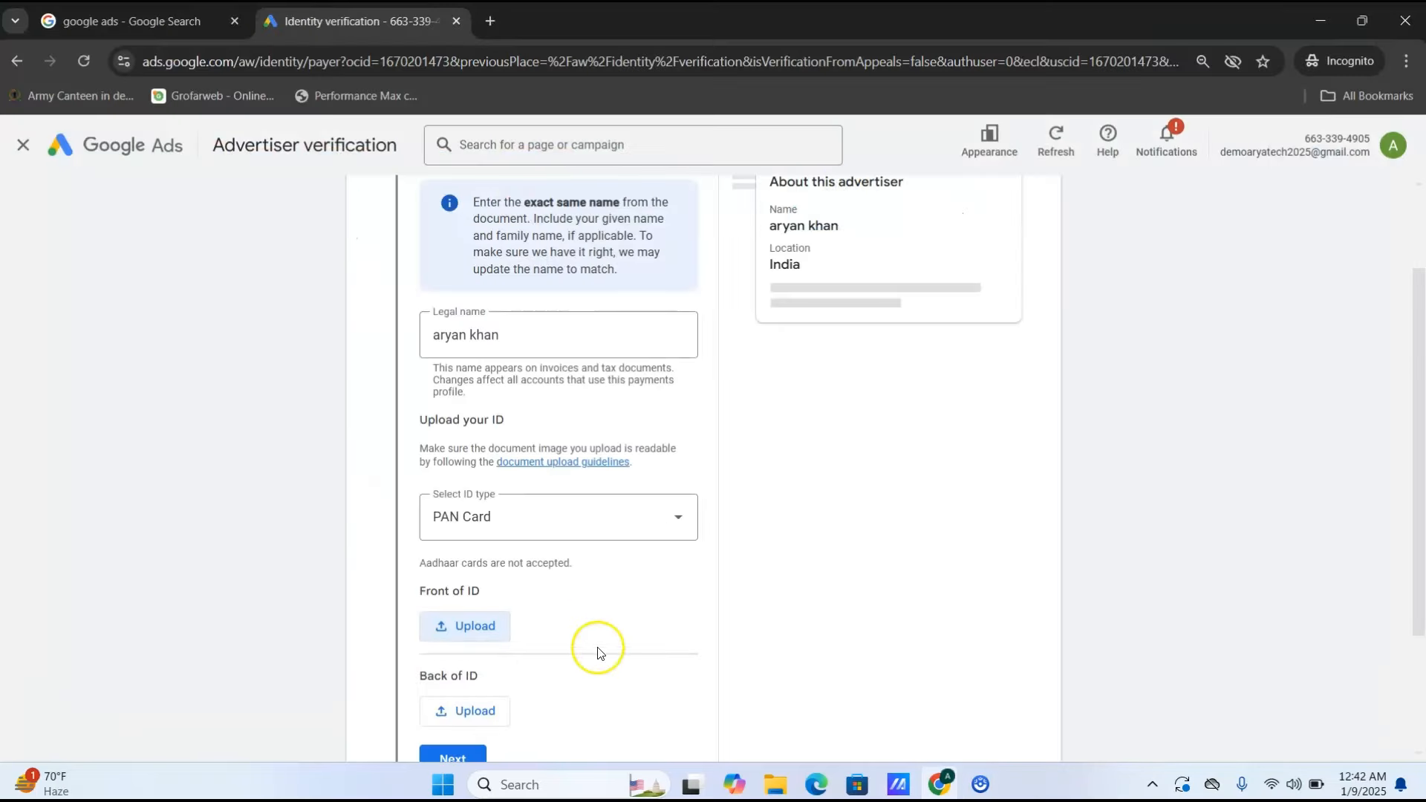
{"action": "left_click", "coordinate": [462, 717]}
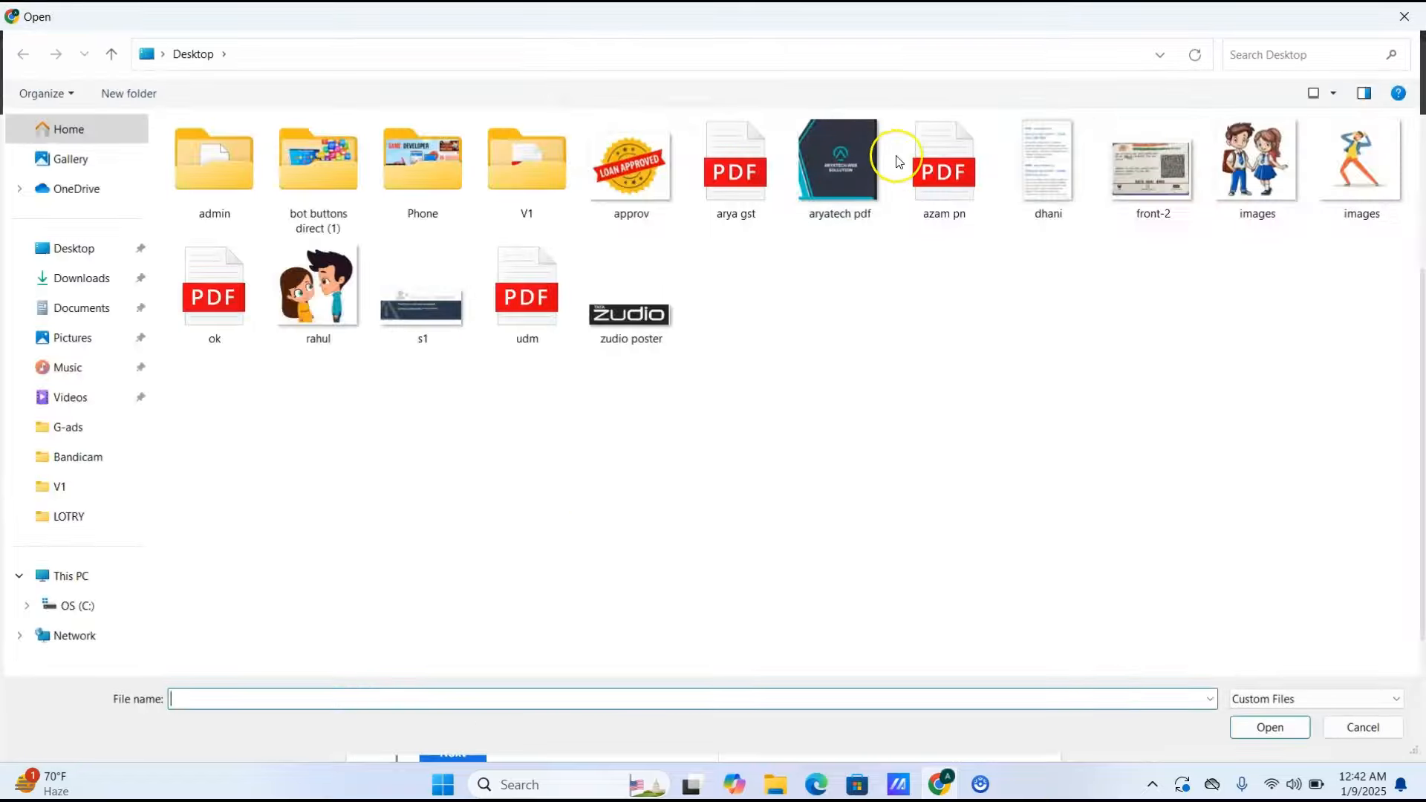
{"action": "left_click", "coordinate": [854, 156]}
{"action": "double_click", "coordinate": [855, 156]}
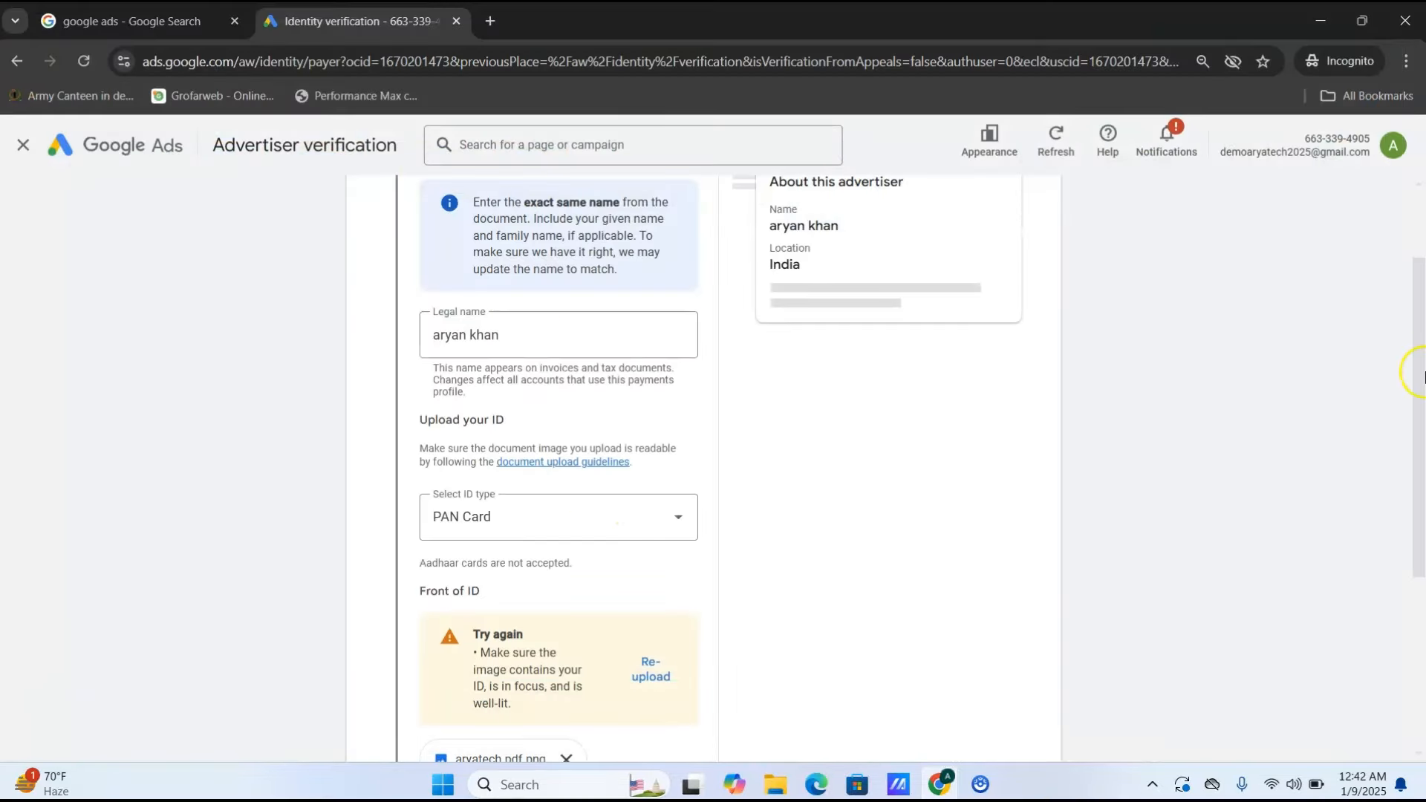
{"action": "left_click_drag", "start_coordinate": [1420, 375], "coordinate": [1411, 555]}
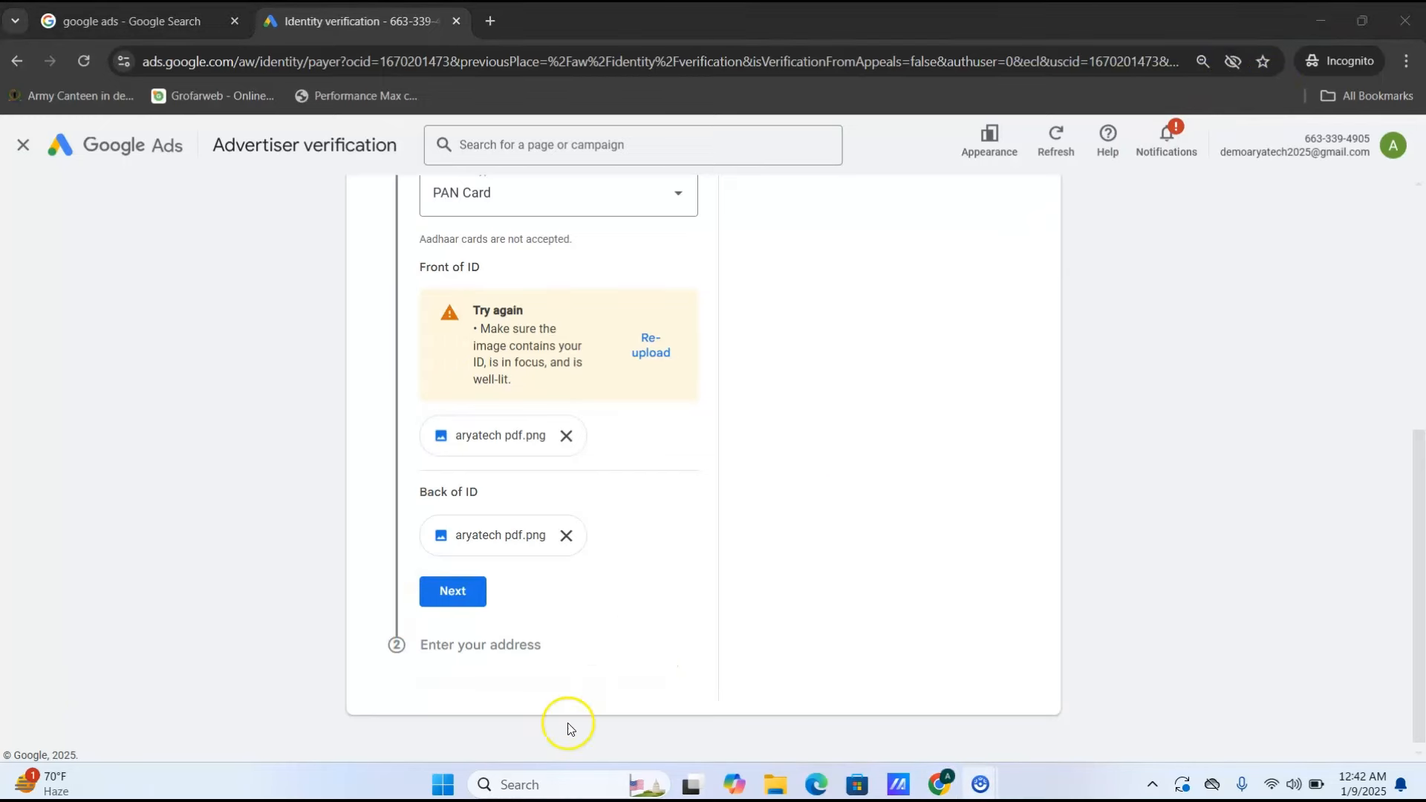
{"action": "left_click", "coordinate": [469, 600]}
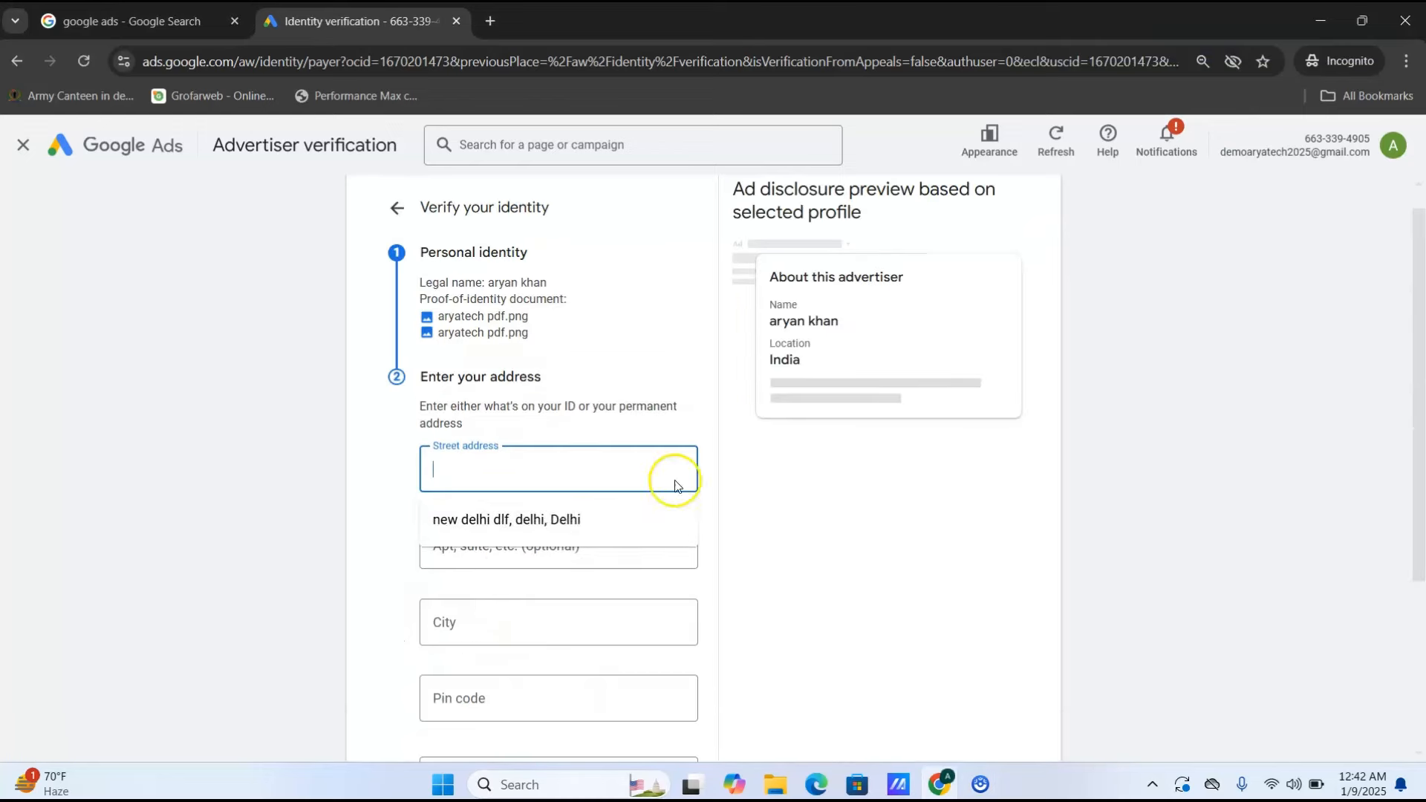
{"action": "left_click", "coordinate": [582, 519]}
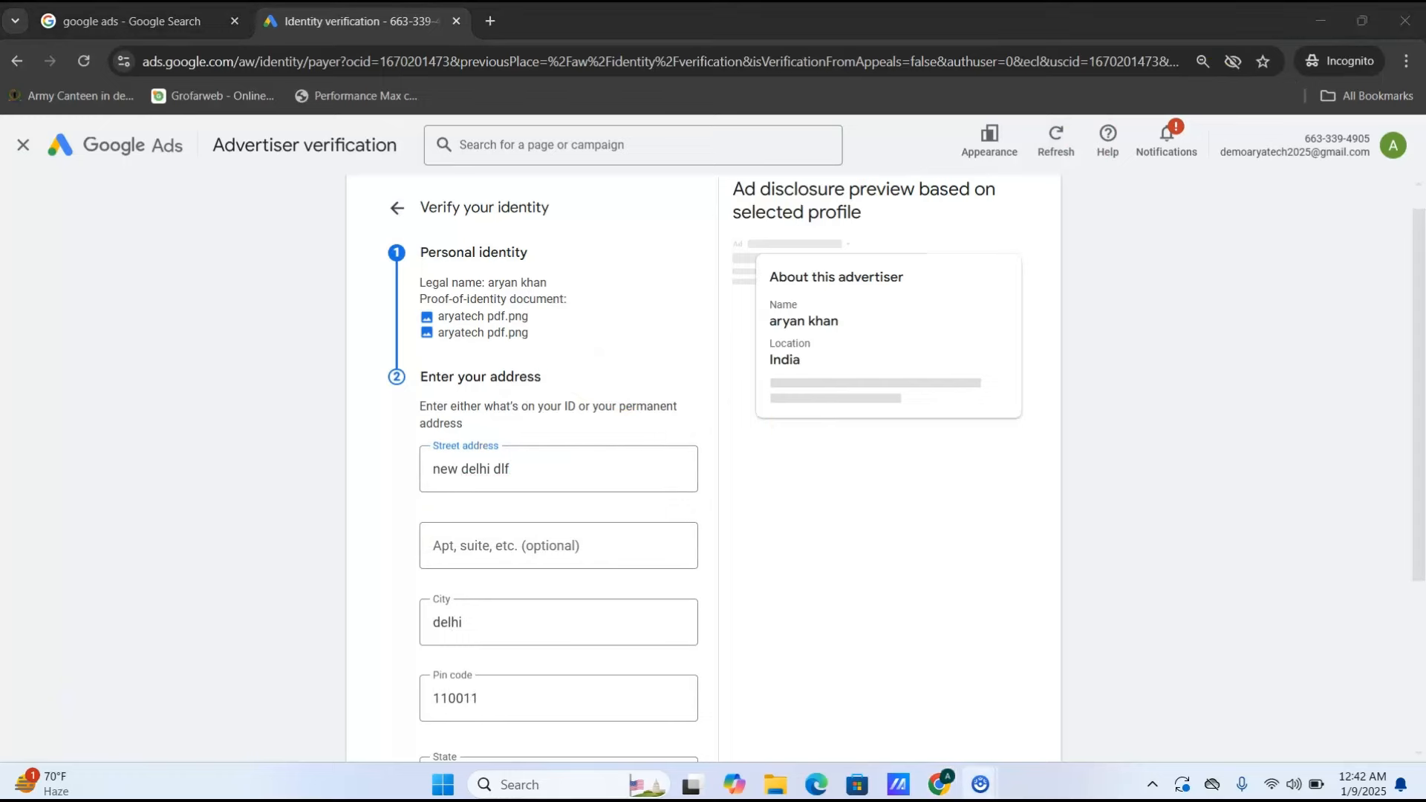
- Submit the identity verification with street address, city, pin code and state filled
{"action": "mouse_move", "coordinate": [368, 202]}
{"action": "left_mouse_down"}
{"action": "mouse_move", "coordinate": [663, 532]}
{"action": "mouse_move", "coordinate": [744, 758]}
{"action": "left_mouse_up"}
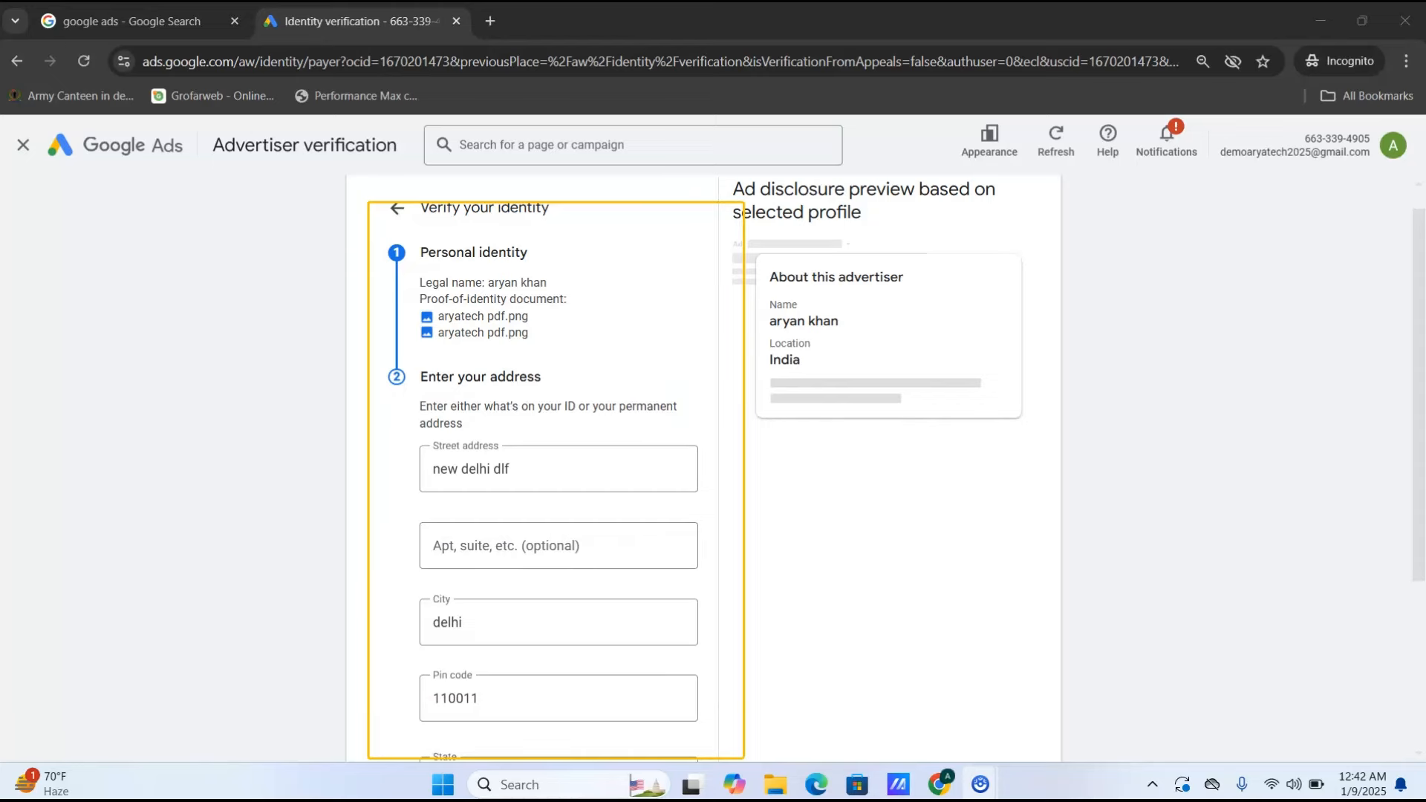
{"action": "key", "text": "Escape"}
{"action": "left_click_drag", "start_coordinate": [1422, 292], "coordinate": [1423, 455]}
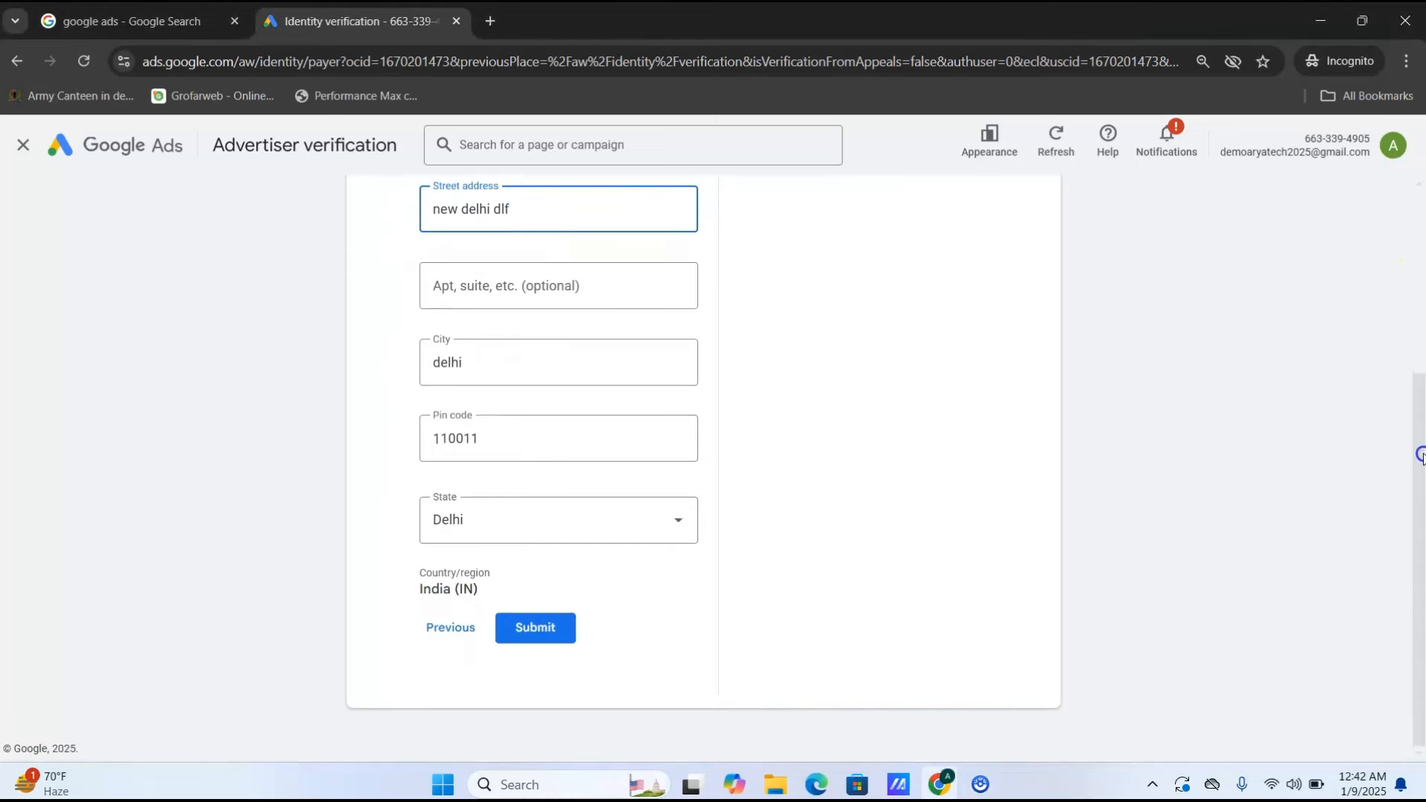
{"action": "left_click", "coordinate": [541, 632]}
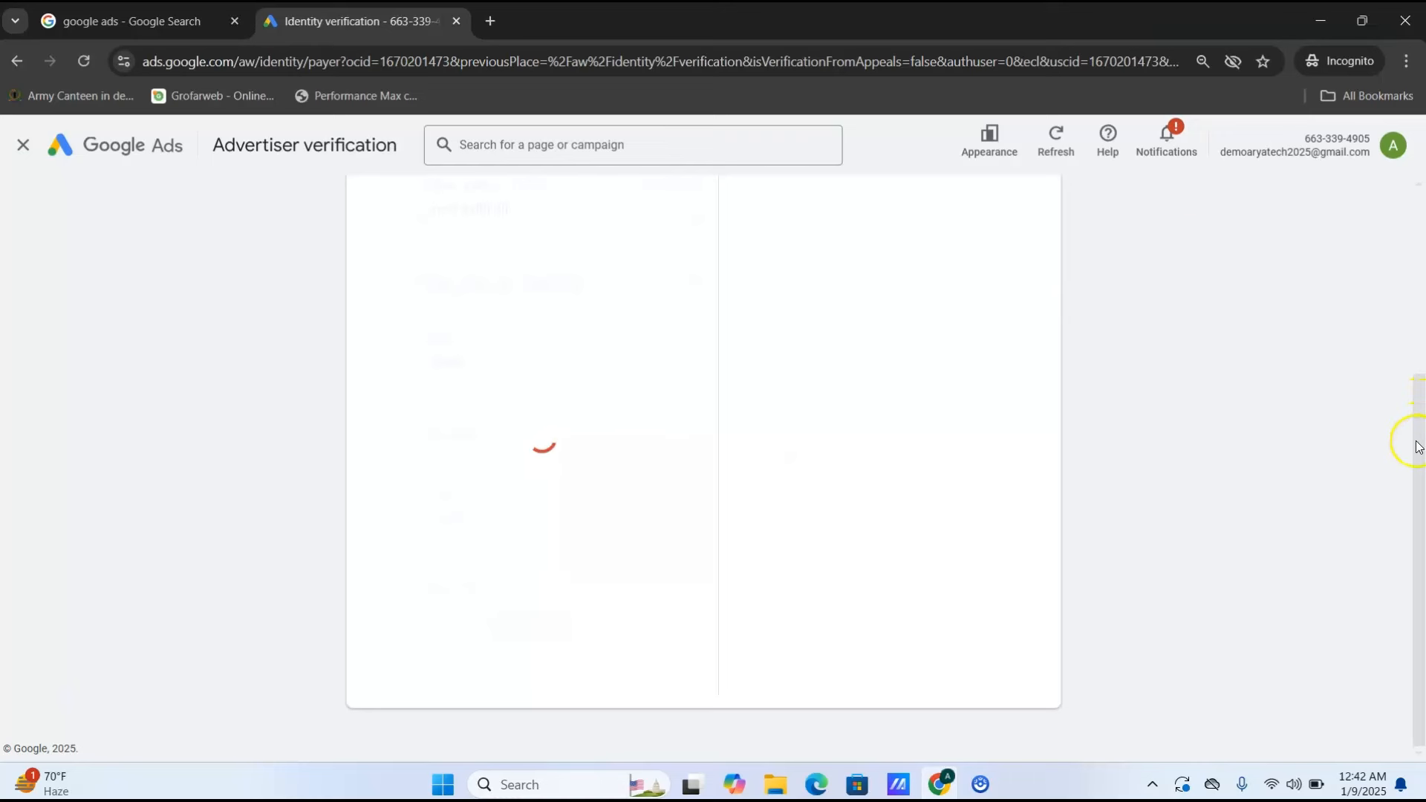
{"action": "left_click_drag", "start_coordinate": [1420, 438], "coordinate": [1420, 286]}
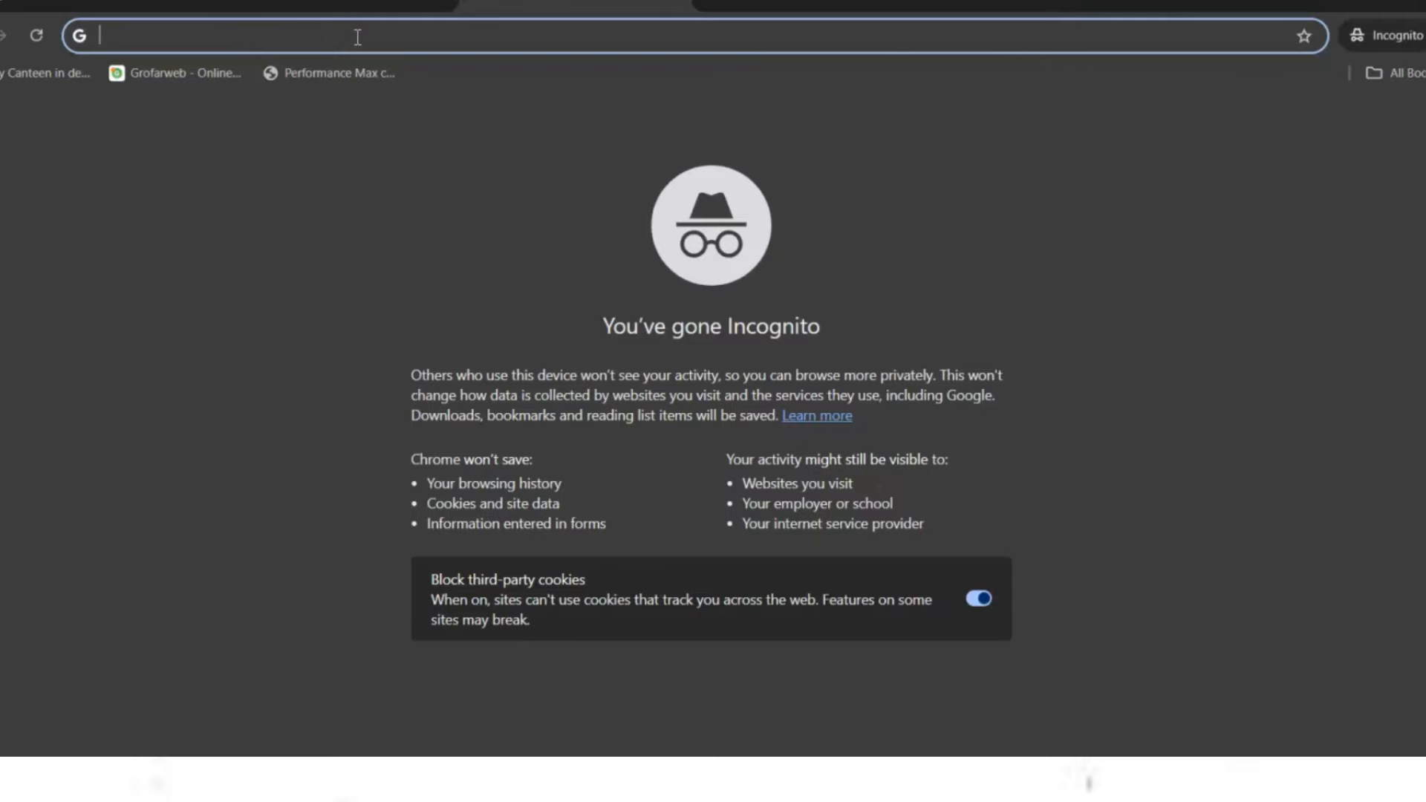
- Search 'google ads' and open the 'Sign in to Google Ads' result to return to Overview
{"action": "type", "text": "google ads"}
{"action": "key", "text": "Return"}
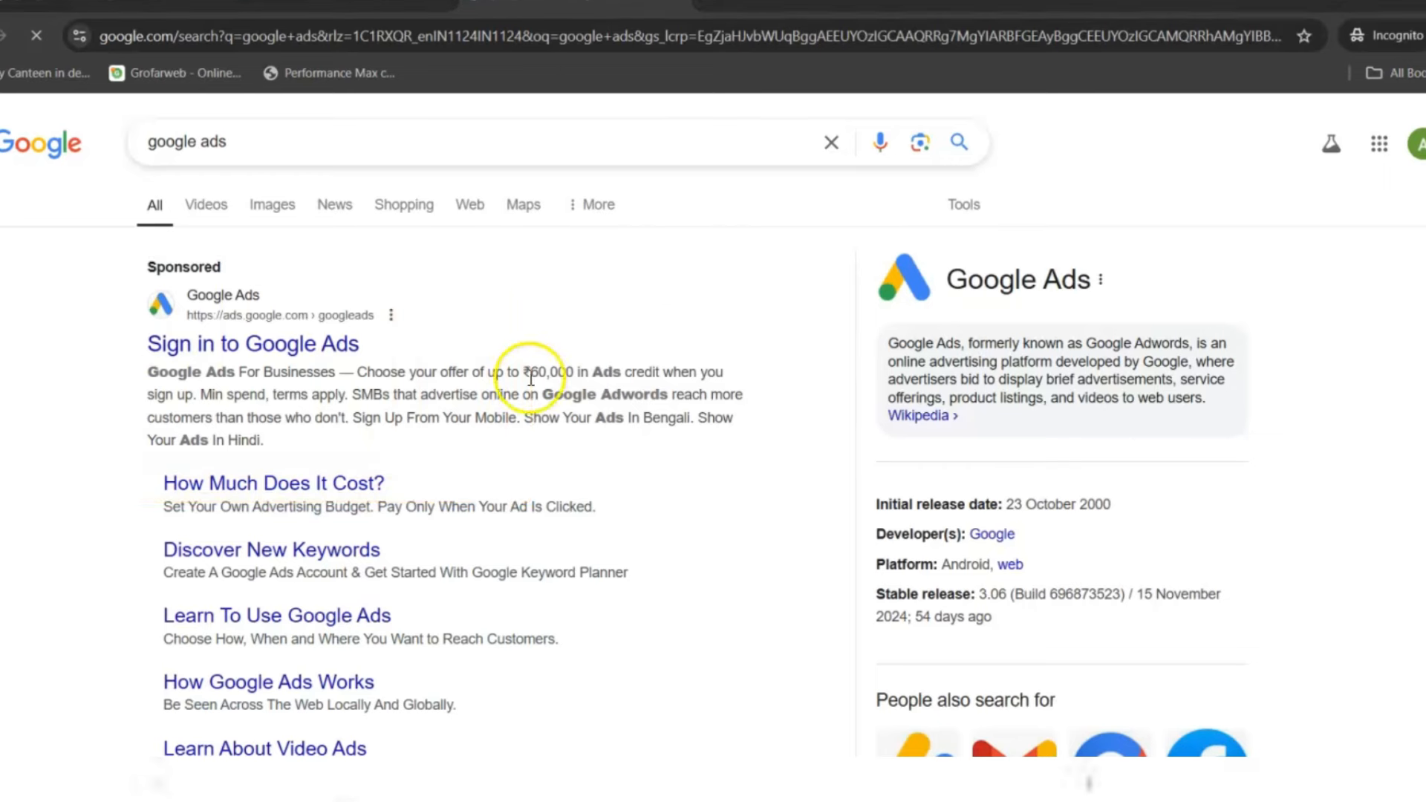
{"action": "left_click", "coordinate": [316, 350]}
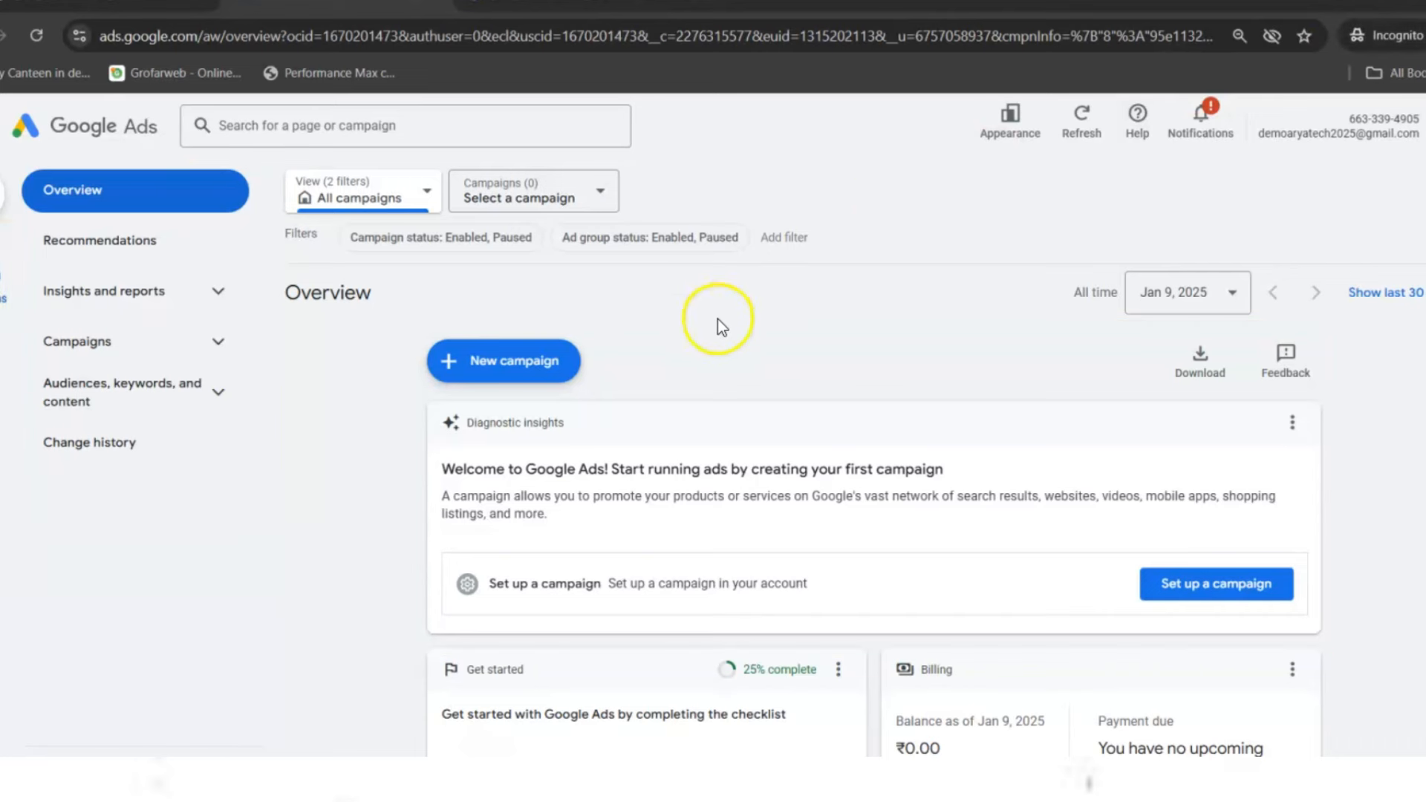
- Confirm the Campaigns list is empty, then start a New campaign from the Overview
{"action": "left_click", "coordinate": [220, 342]}
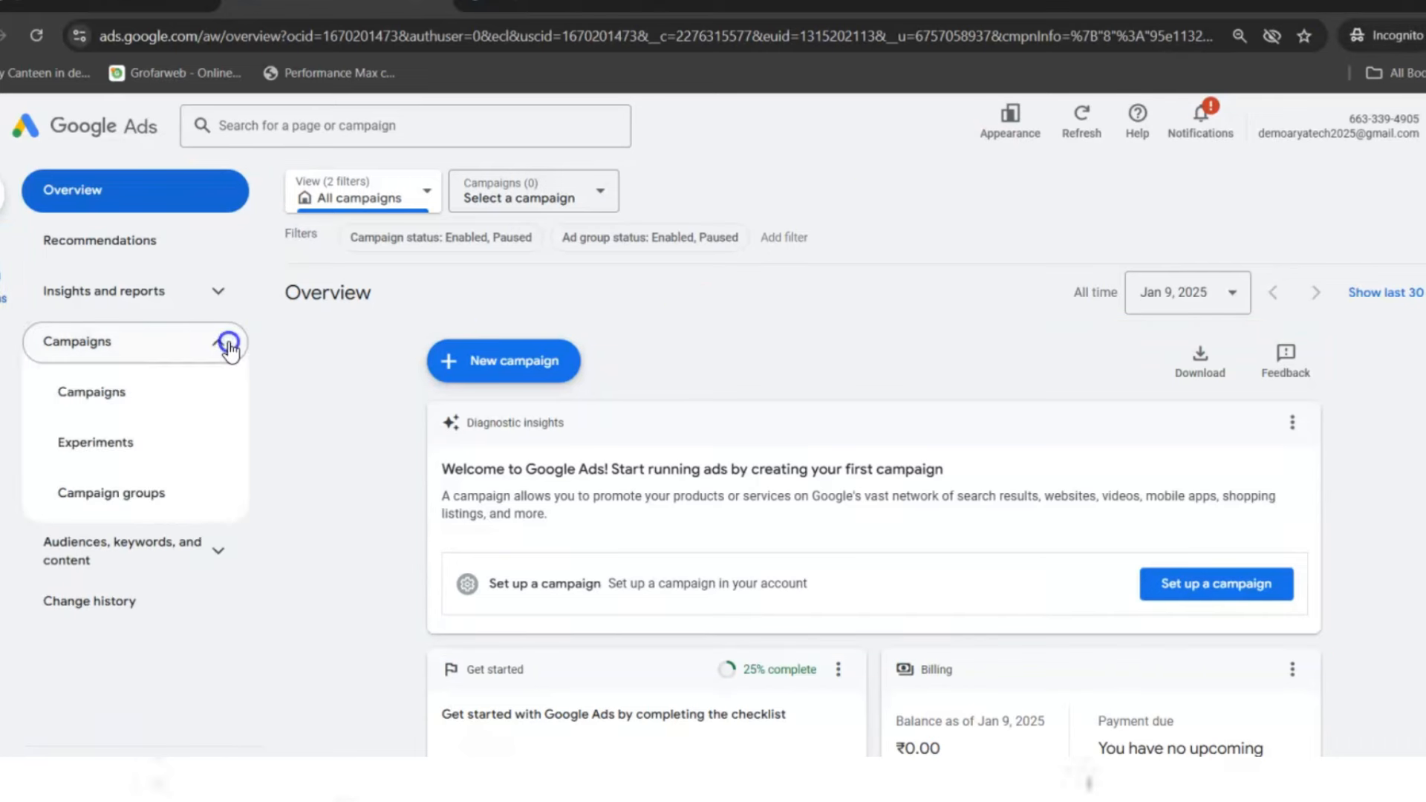
{"action": "left_click", "coordinate": [142, 393]}
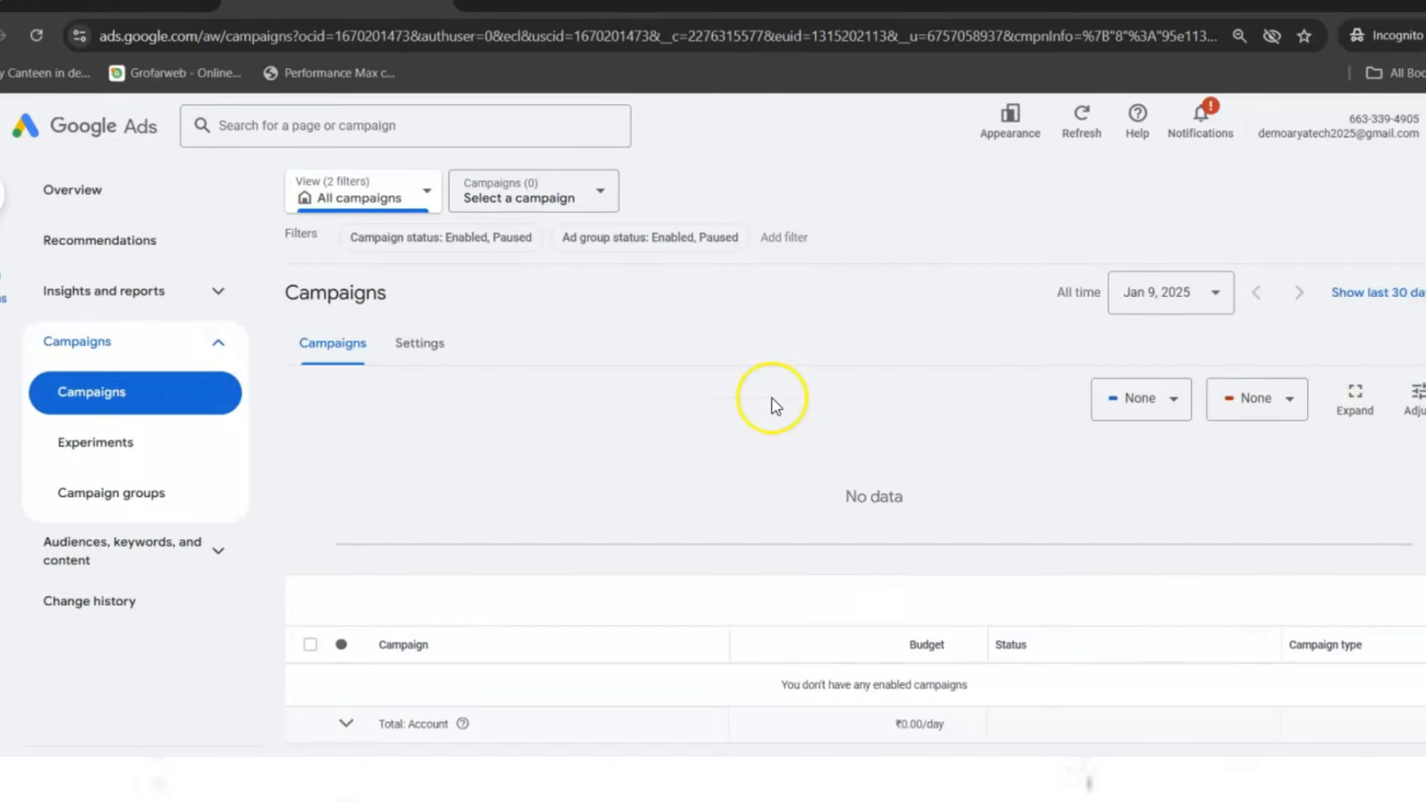
{"action": "left_click", "coordinate": [87, 181]}
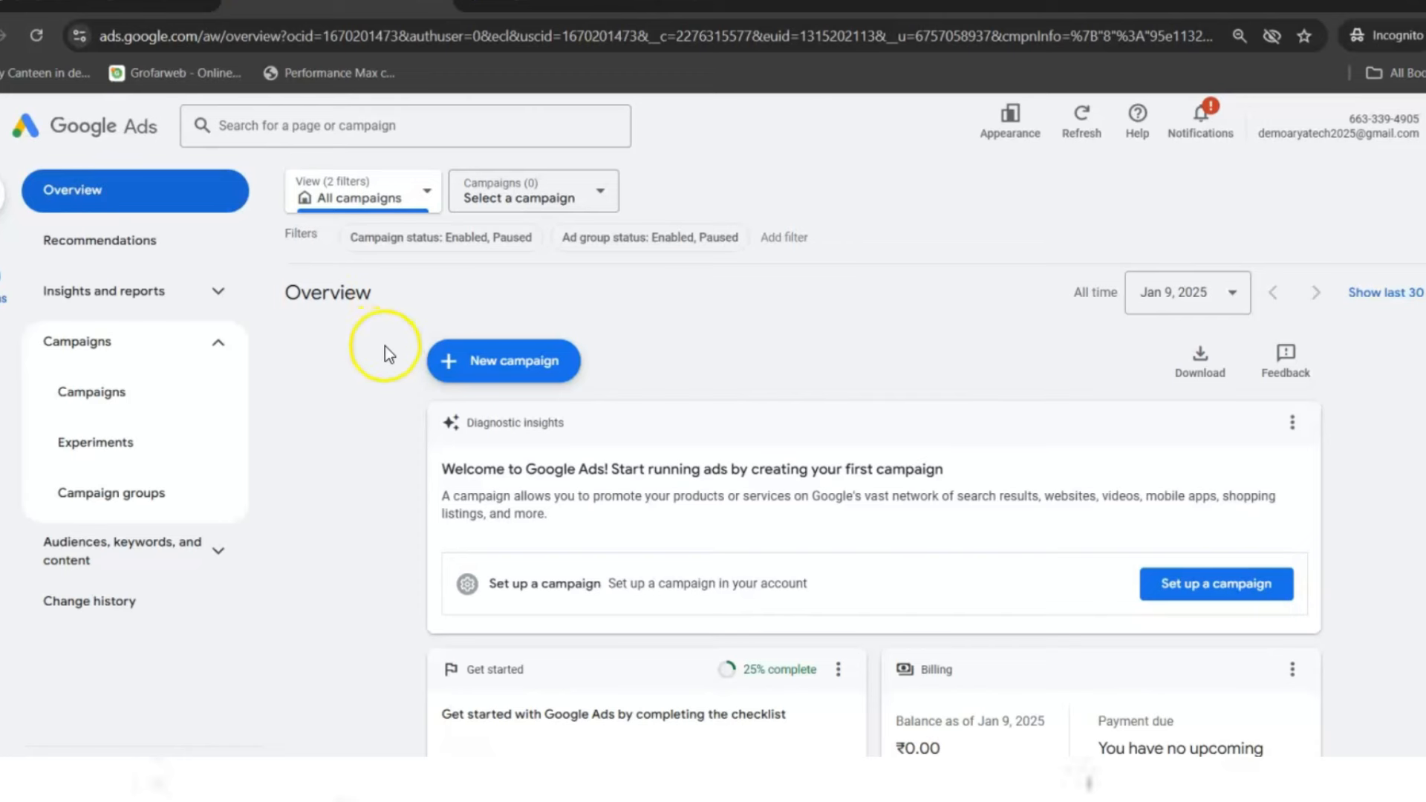
{"action": "left_click", "coordinate": [479, 361]}
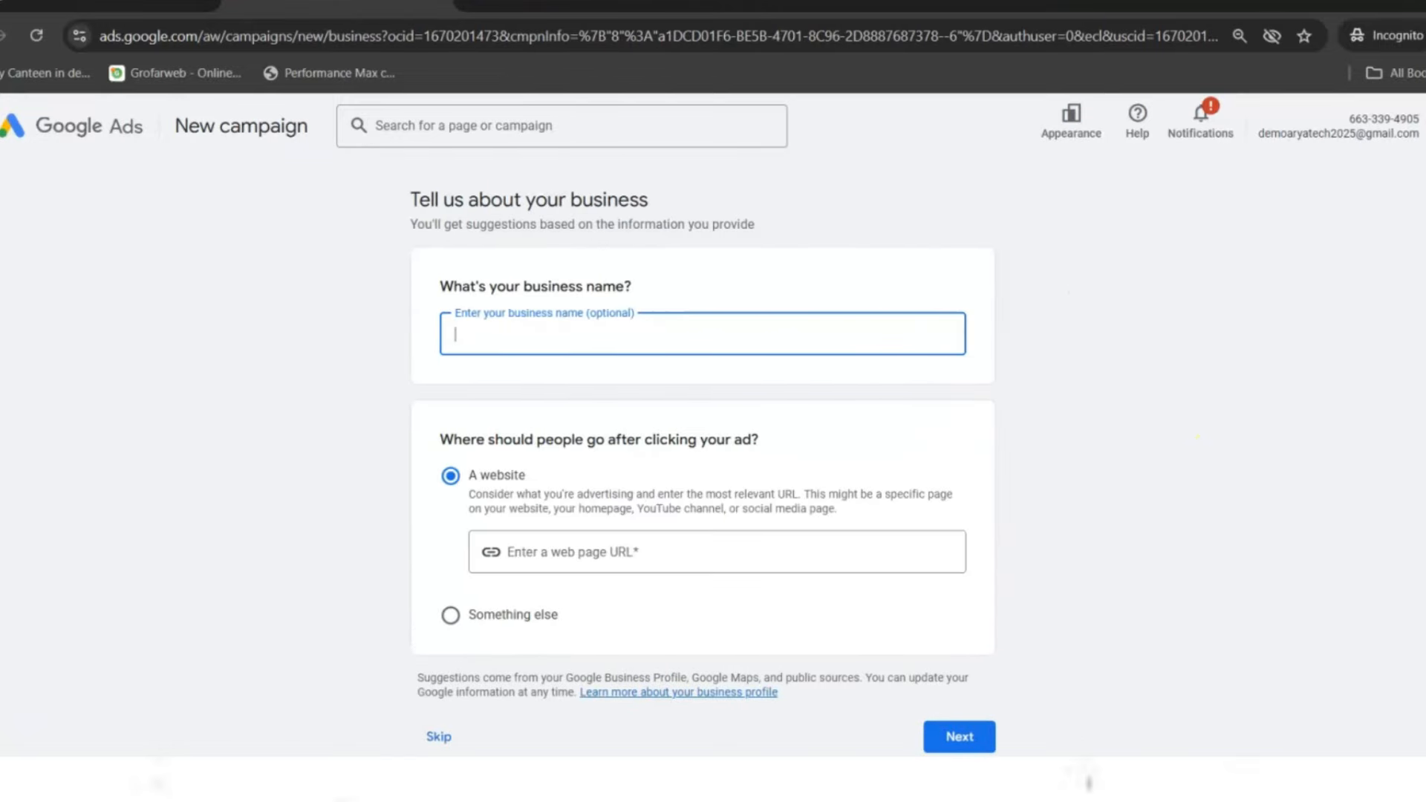
- Skip the business information page to move on to the campaign objective choices
{"action": "scroll", "coordinate": [703, 461], "scroll_direction": "down", "scroll_amount": 1}
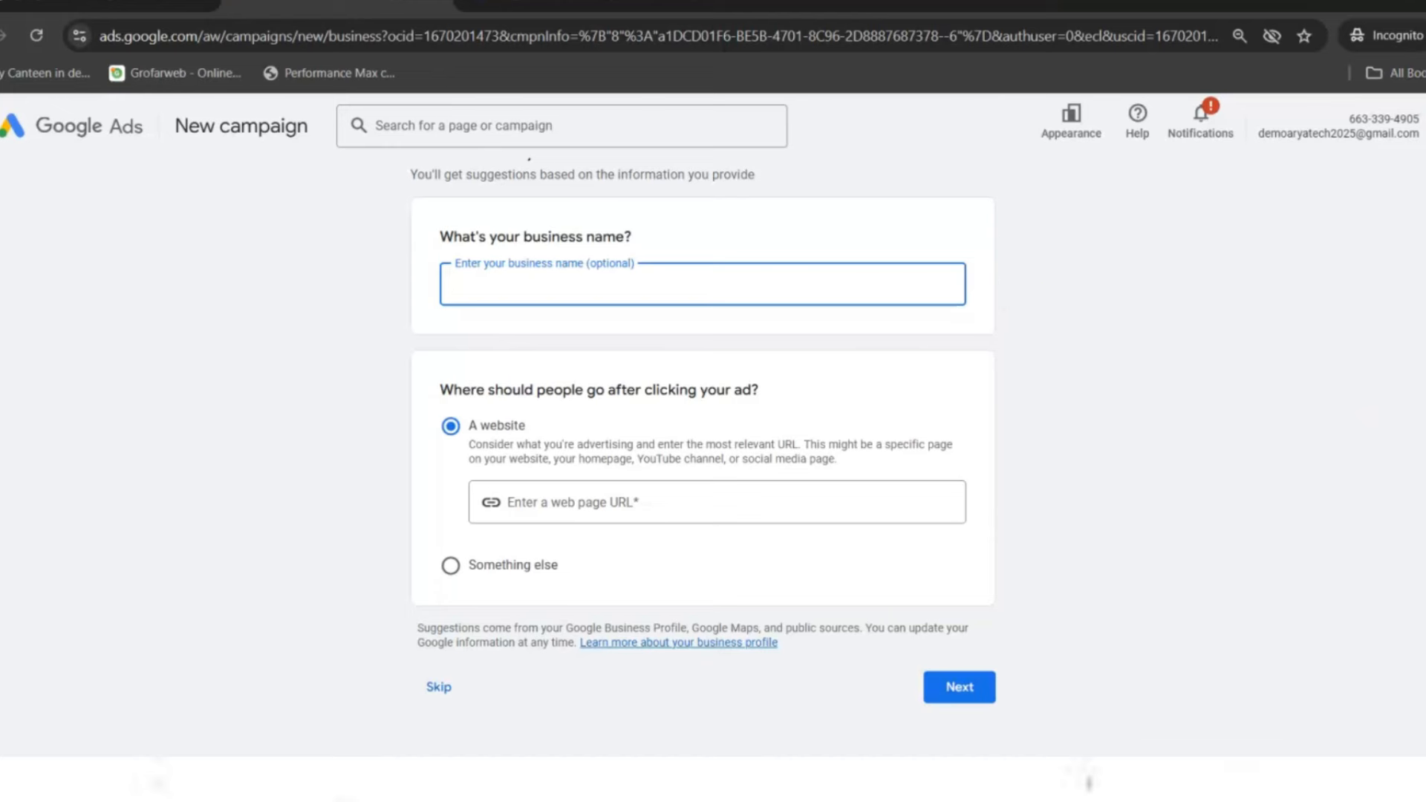
{"action": "left_click_drag", "start_coordinate": [371, 653], "coordinate": [644, 749]}
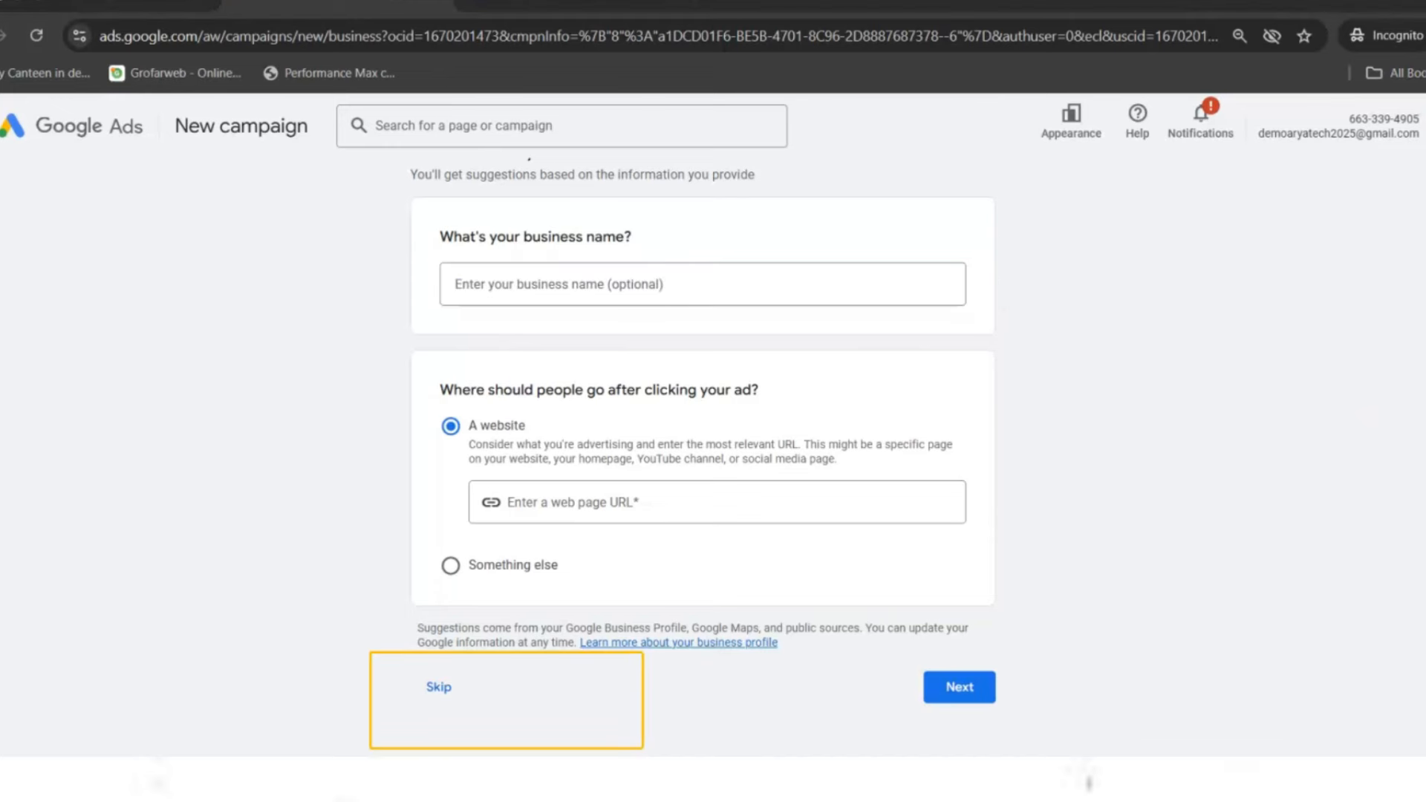
{"action": "left_click", "coordinate": [442, 691]}
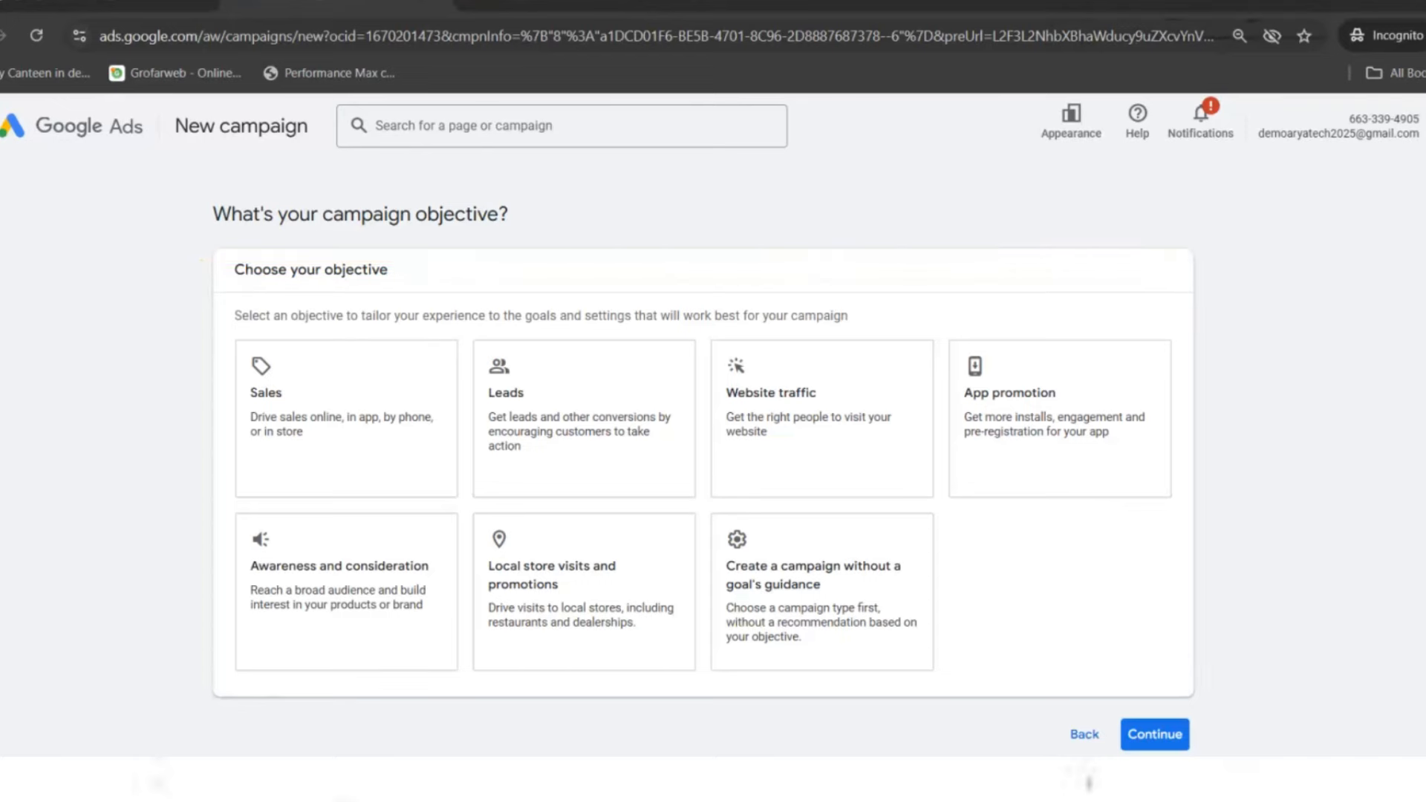
- Load aryatech.in in a new incognito tab, continuing past the insecure connection warning
{"action": "left_click", "coordinate": [709, 2]}
{"action": "type", "text": "aryatech.in/academy/"}
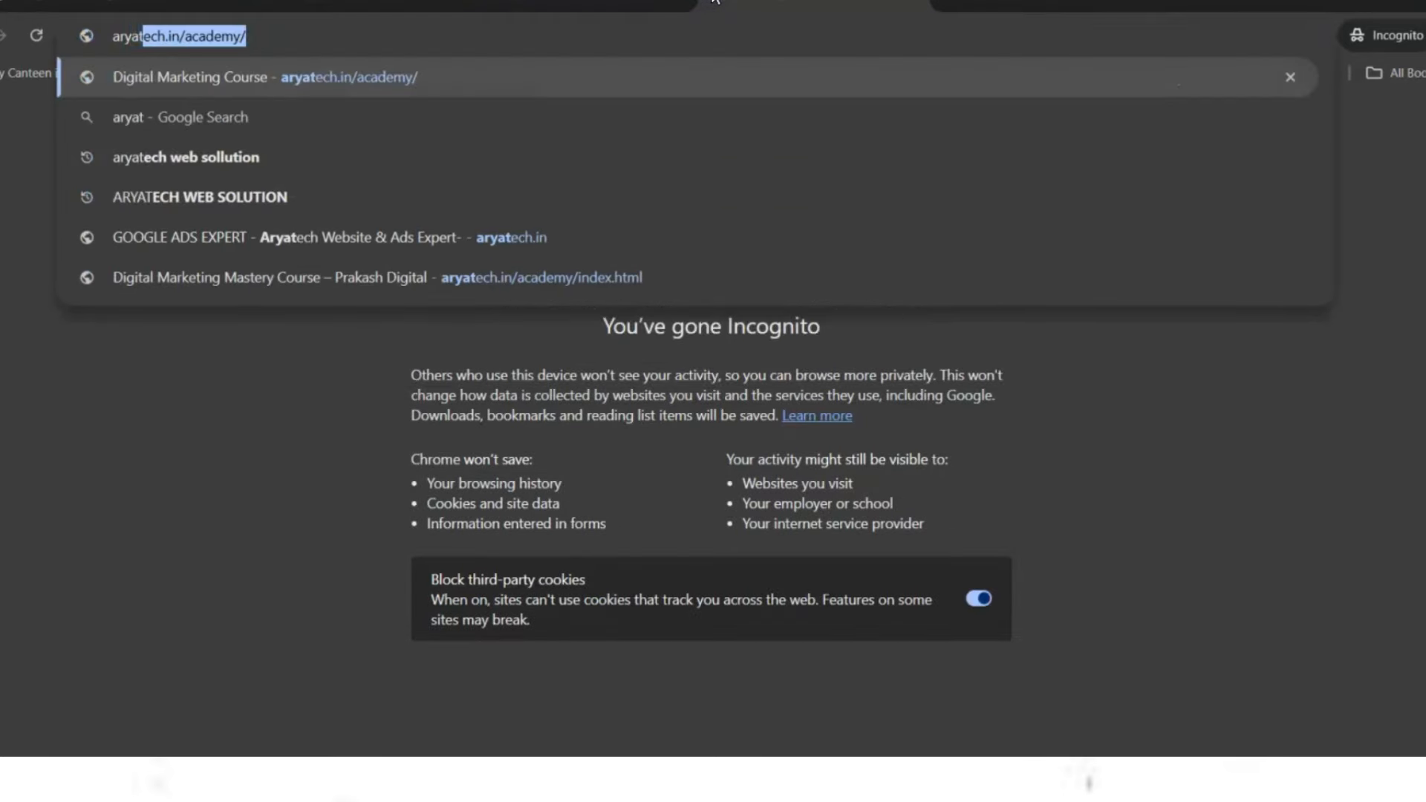
{"action": "key", "text": "Right"}
{"action": "key", "text": "BackSpace"}
{"action": "key", "text": "BackSpace"}
{"action": "key", "text": "BackSpace"}
{"action": "key", "text": "BackSpace"}
{"action": "key", "text": "BackSpace"}
{"action": "key", "text": "BackSpace"}
{"action": "key", "text": "BackSpace"}
{"action": "key", "text": "BackSpace"}
{"action": "key", "text": "BackSpace"}
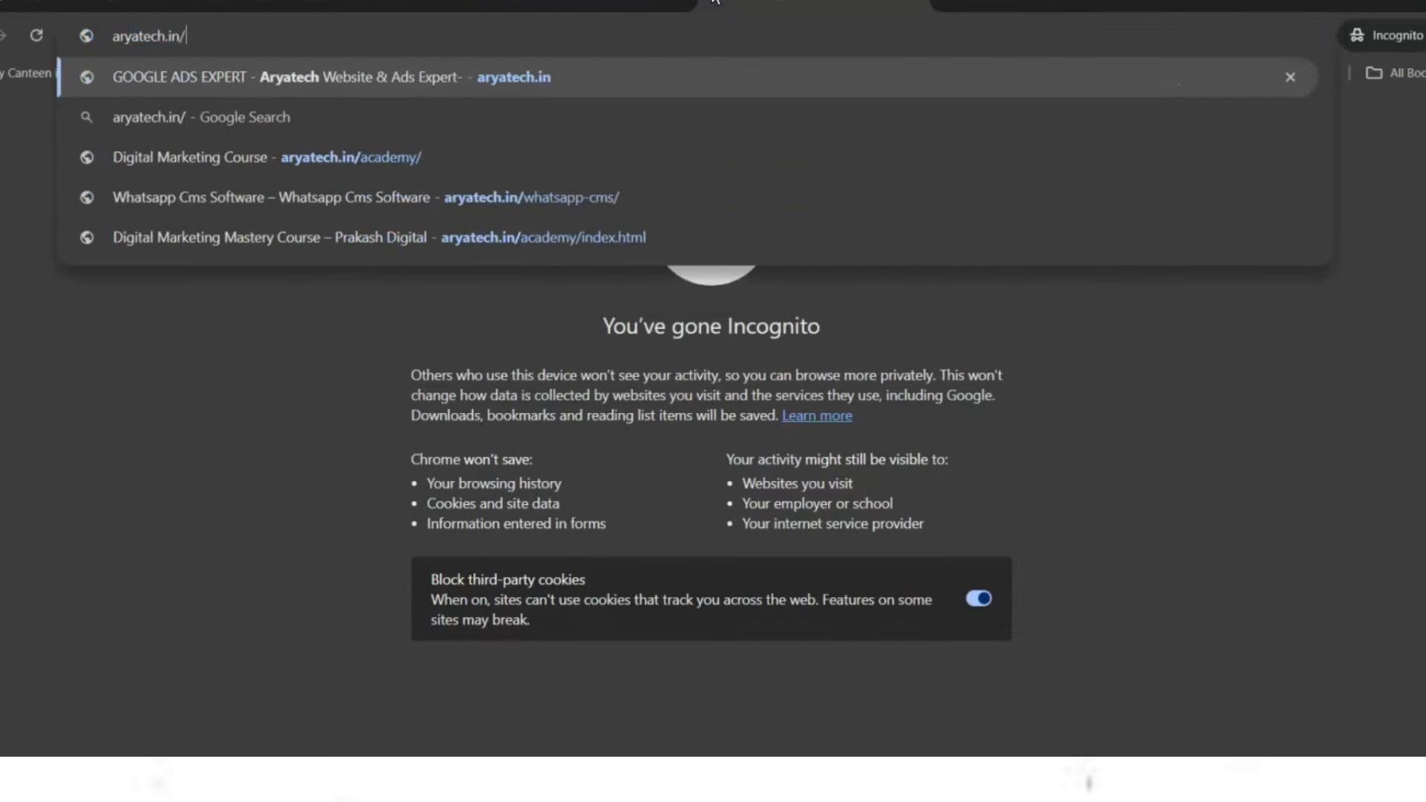
{"action": "key", "text": "Return"}
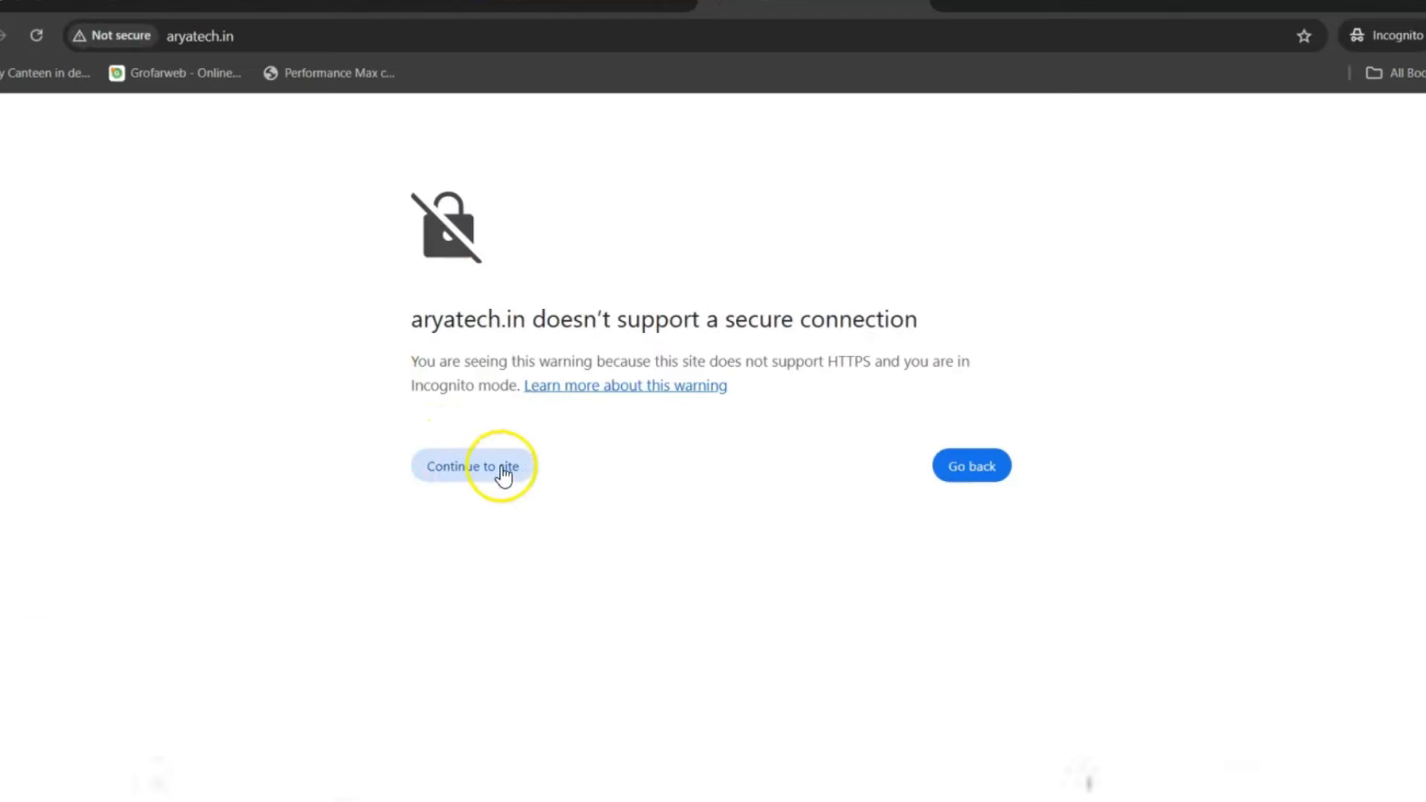
{"action": "left_click", "coordinate": [513, 460]}
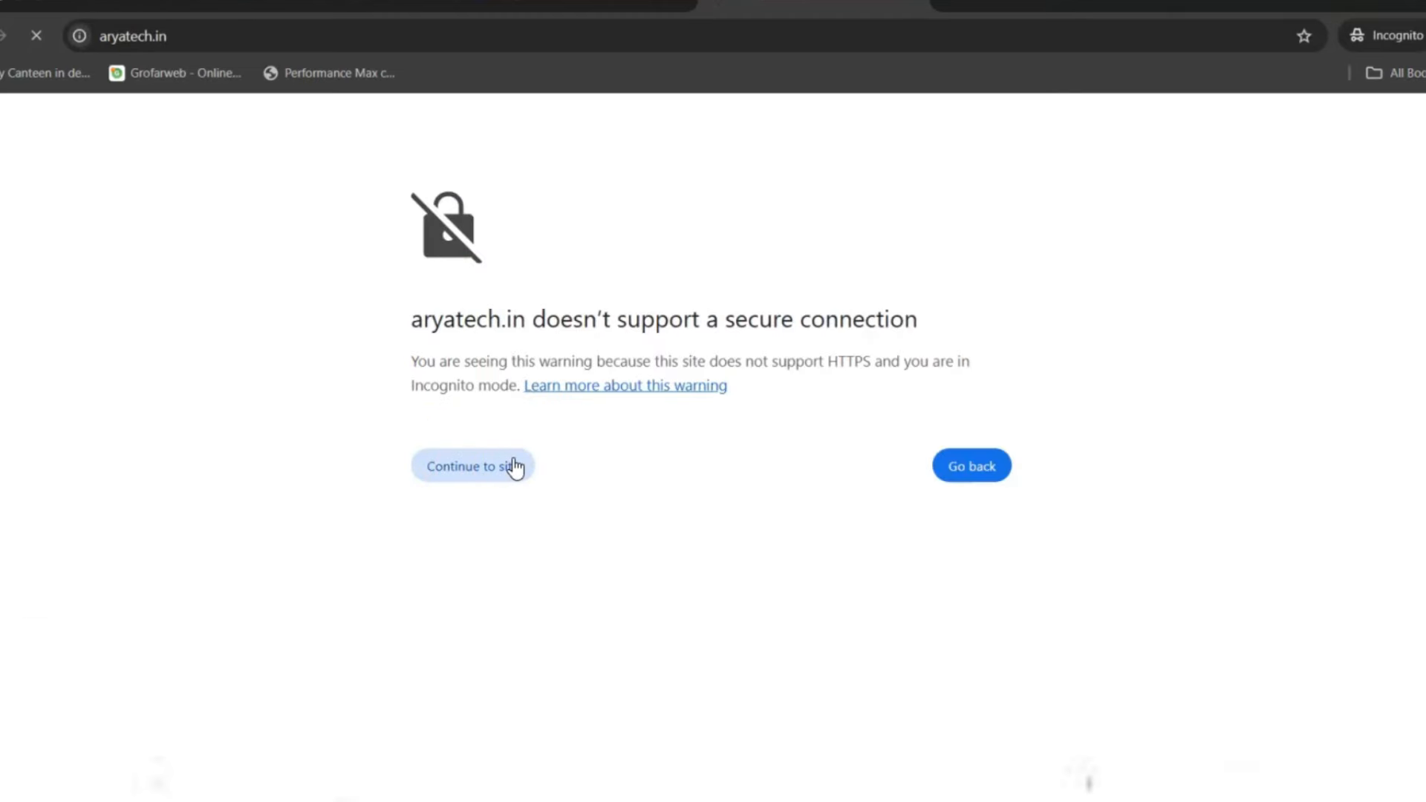
{"action": "left_click", "coordinate": [513, 464]}
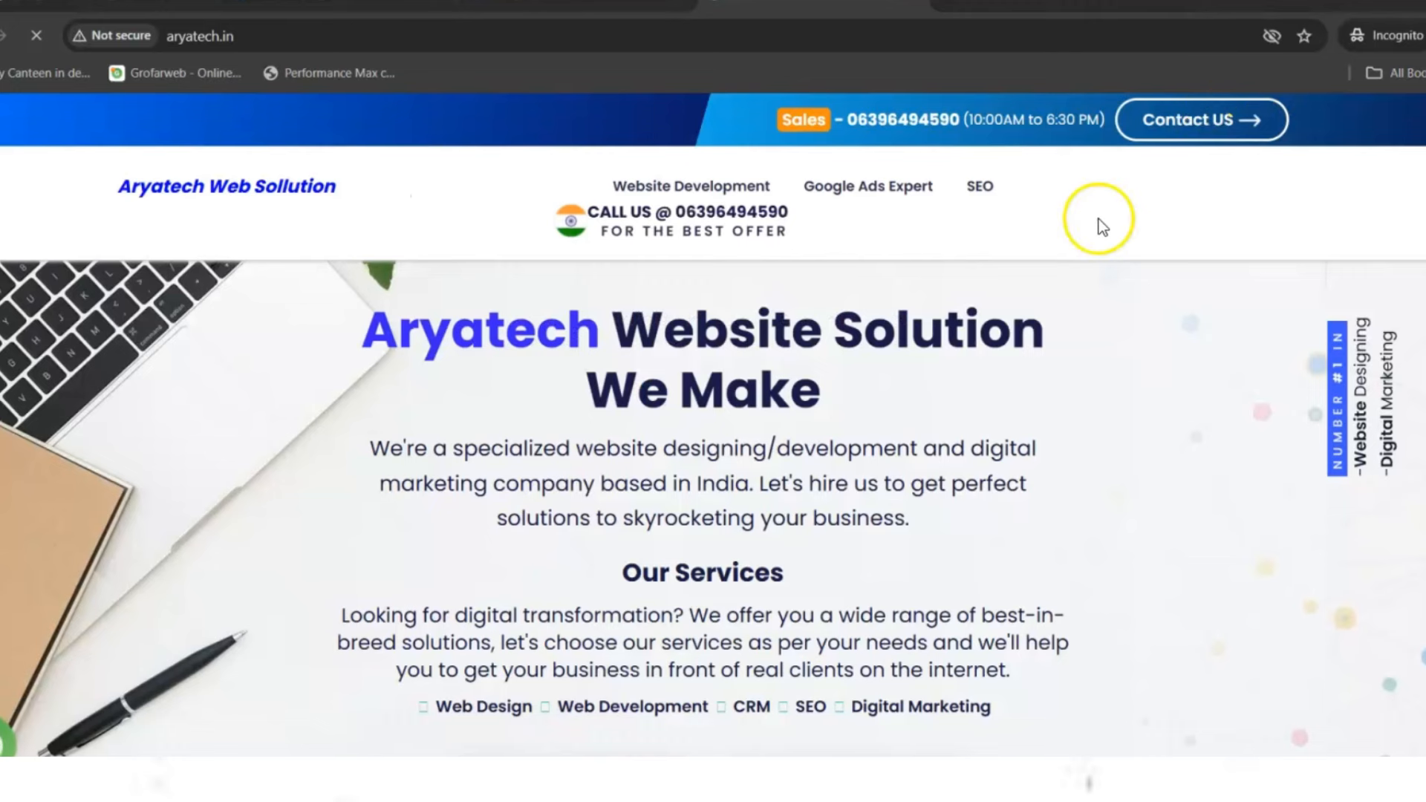
- Scroll through the aryatech.in site, then return to the Google Ads tab
{"action": "scroll", "coordinate": [713, 434], "scroll_direction": "down", "scroll_amount": 15}
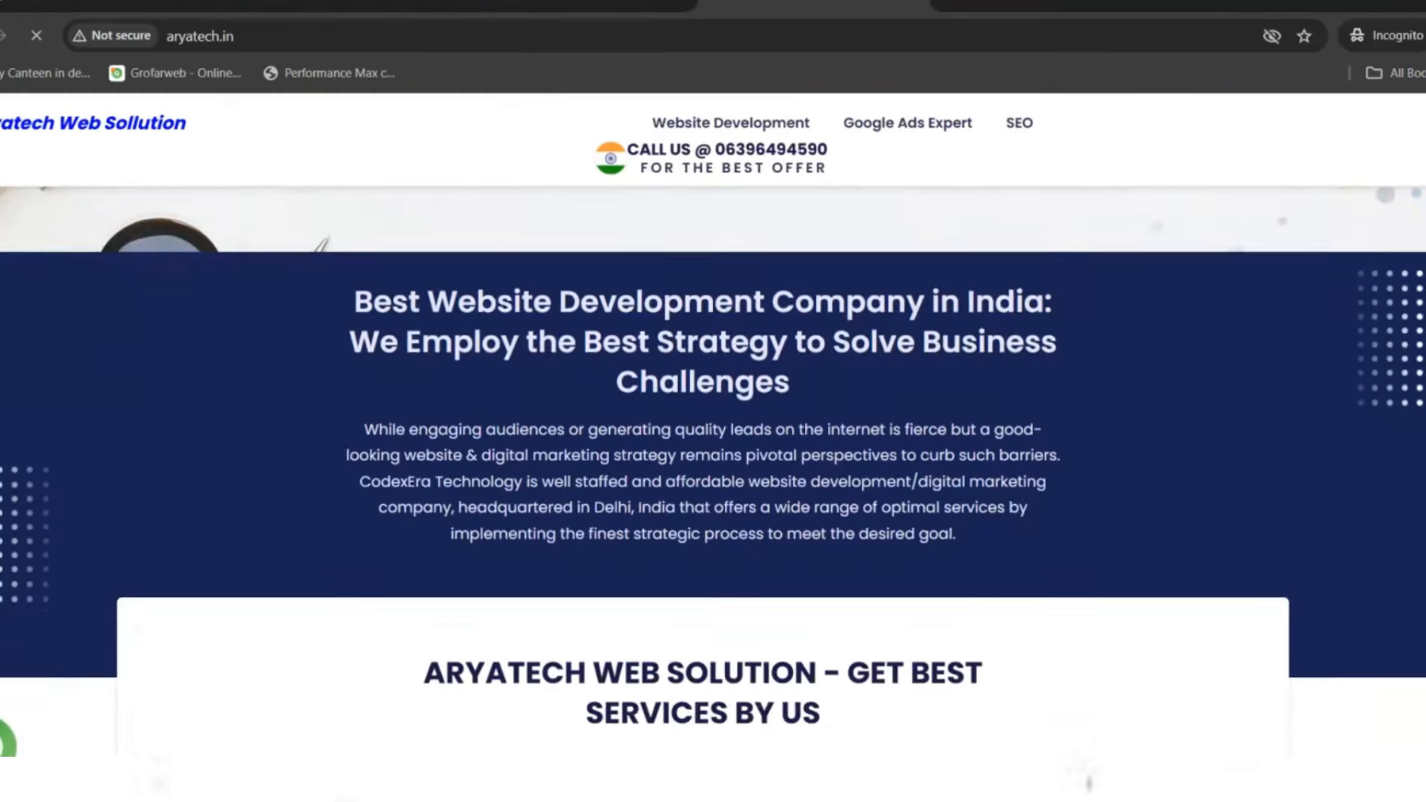
{"action": "scroll", "coordinate": [713, 471], "scroll_direction": "down", "scroll_amount": 15}
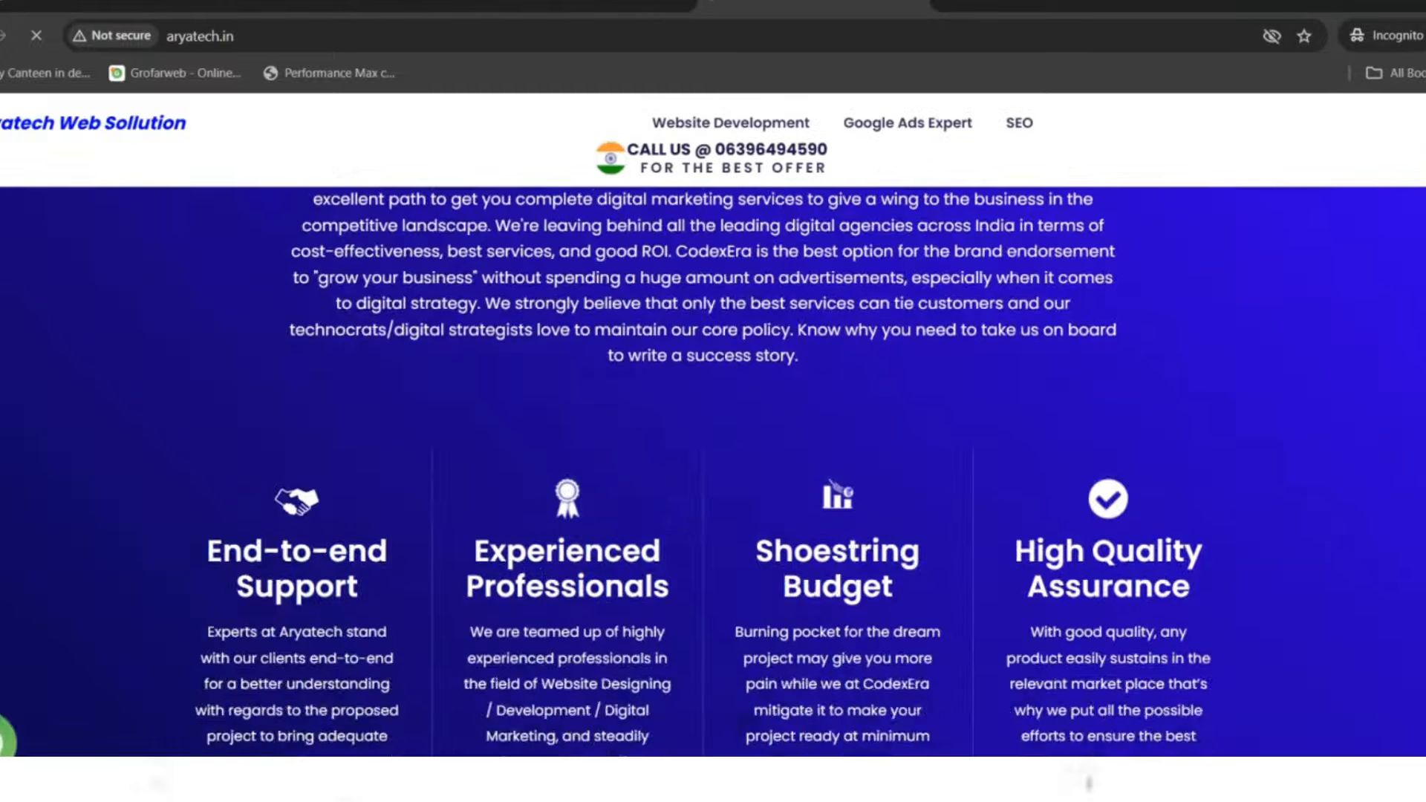
{"action": "scroll", "coordinate": [1375, 179], "scroll_direction": "down", "scroll_amount": 4}
{"action": "scroll", "coordinate": [1375, 178], "scroll_direction": "up", "scroll_amount": 15}
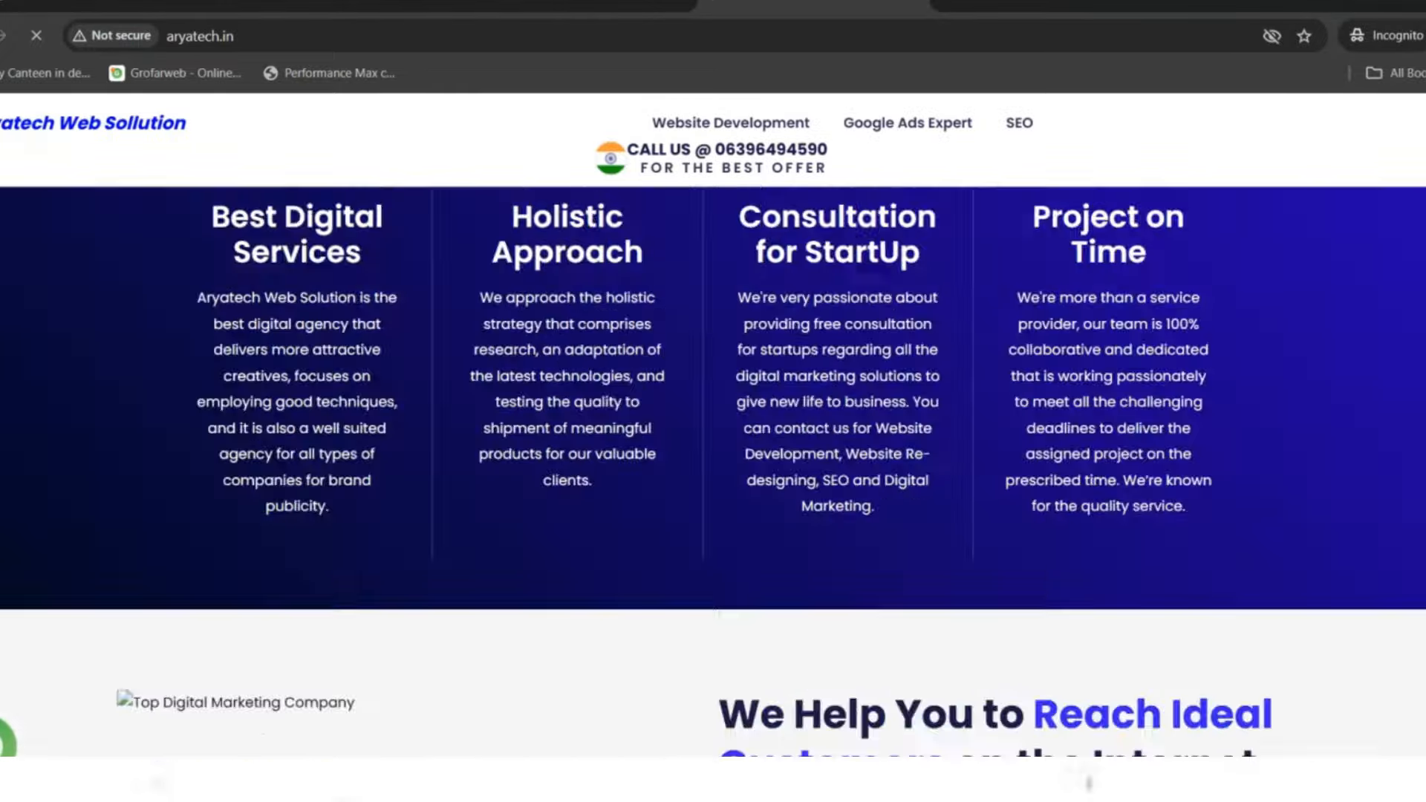
{"action": "scroll", "coordinate": [1375, 178], "scroll_direction": "up", "scroll_amount": 2}
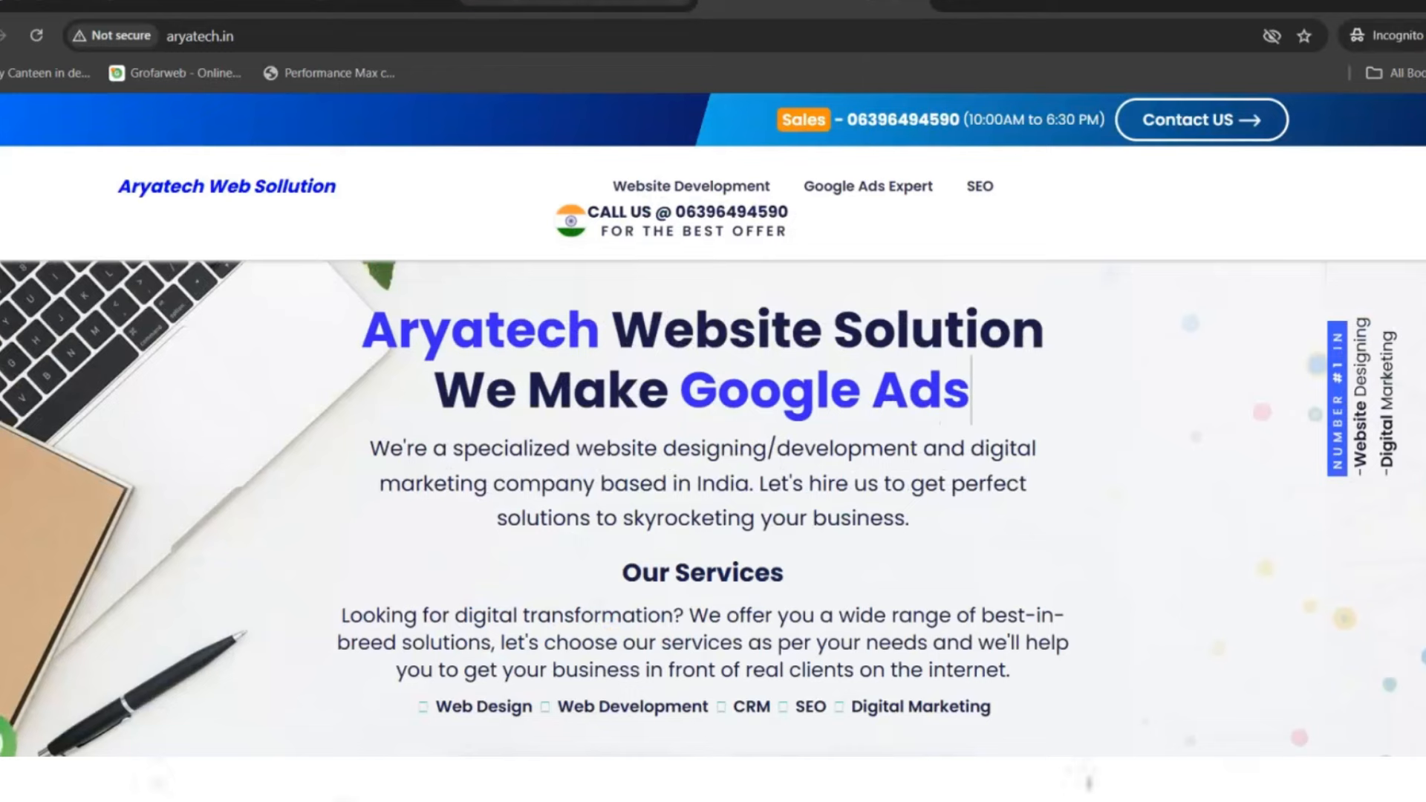
{"action": "left_click", "coordinate": [576, 4]}
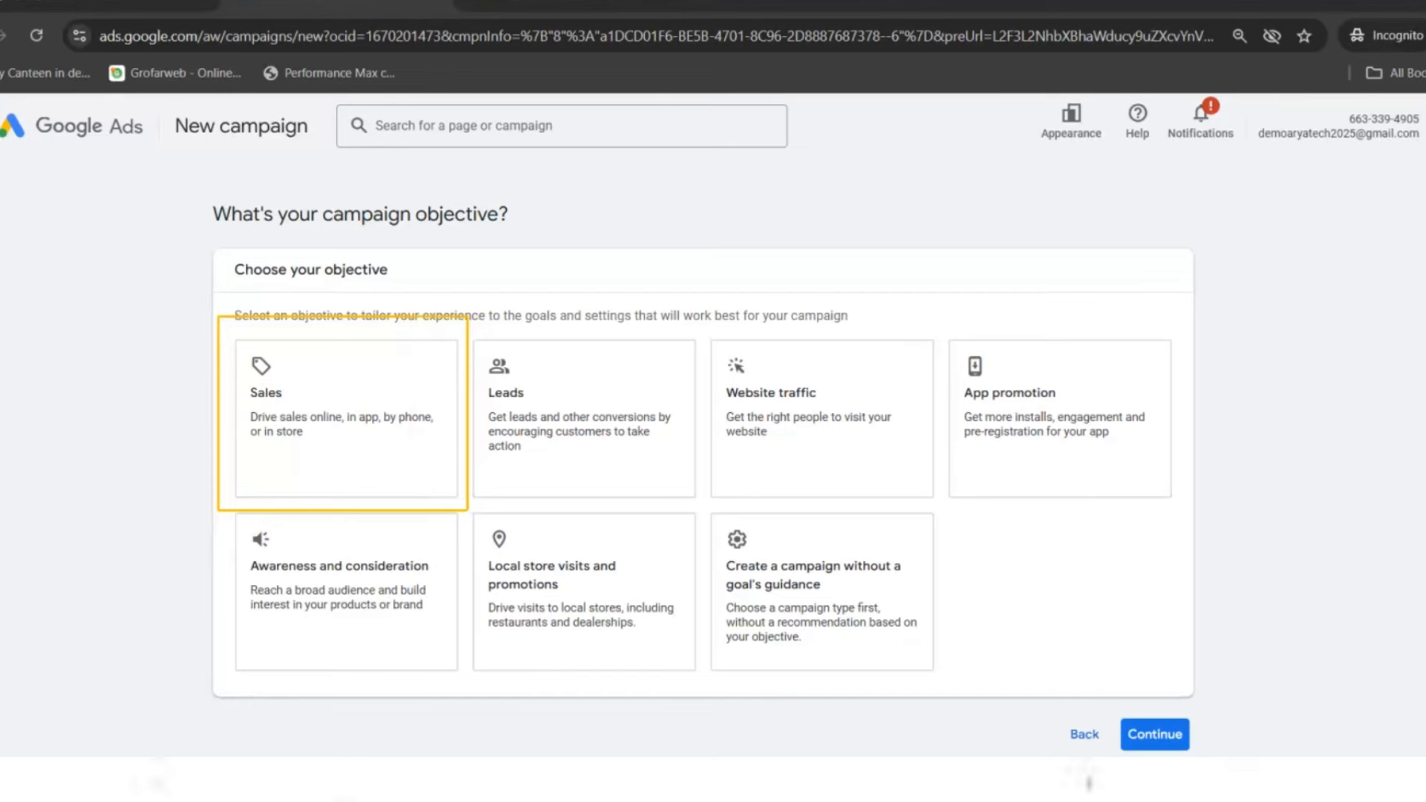
- Choose Sales as the campaign objective and Search as the campaign type
{"action": "left_click", "coordinate": [280, 420]}
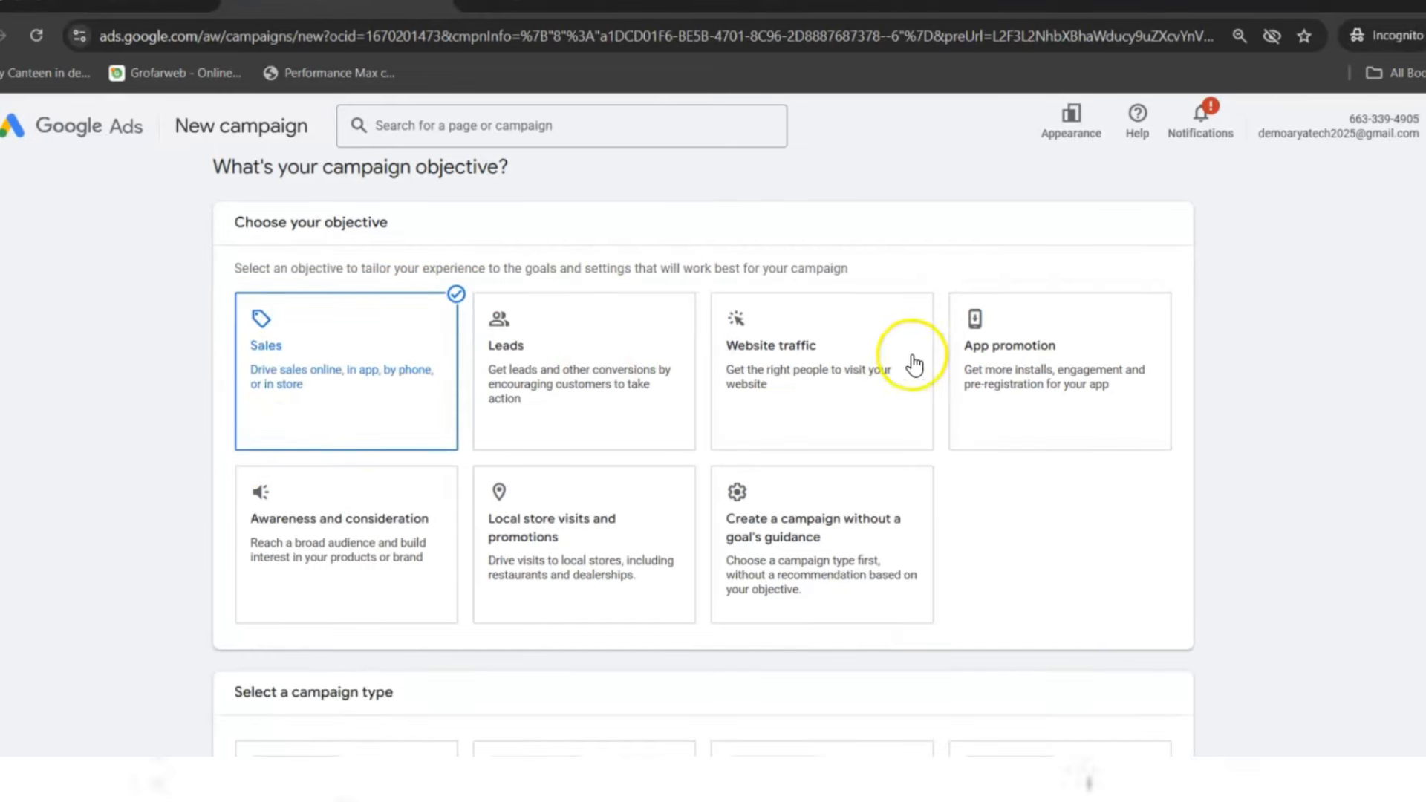
{"action": "scroll", "coordinate": [1403, 567], "scroll_direction": "down", "scroll_amount": 5}
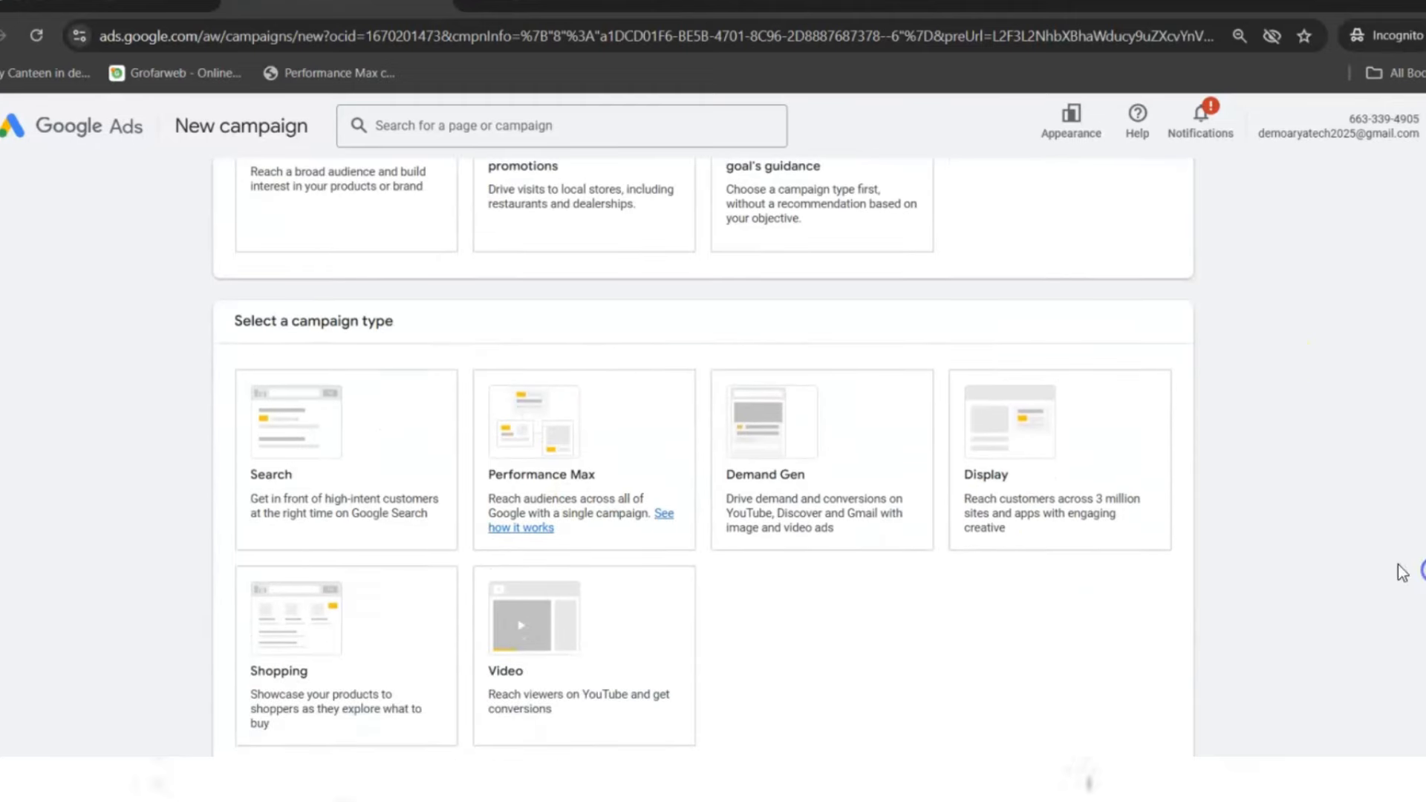
{"action": "left_click", "coordinate": [290, 493]}
- Review the Search campaign options, then start a new blank Incognito tab
{"action": "scroll", "coordinate": [931, 452], "scroll_direction": "down", "scroll_amount": 1}
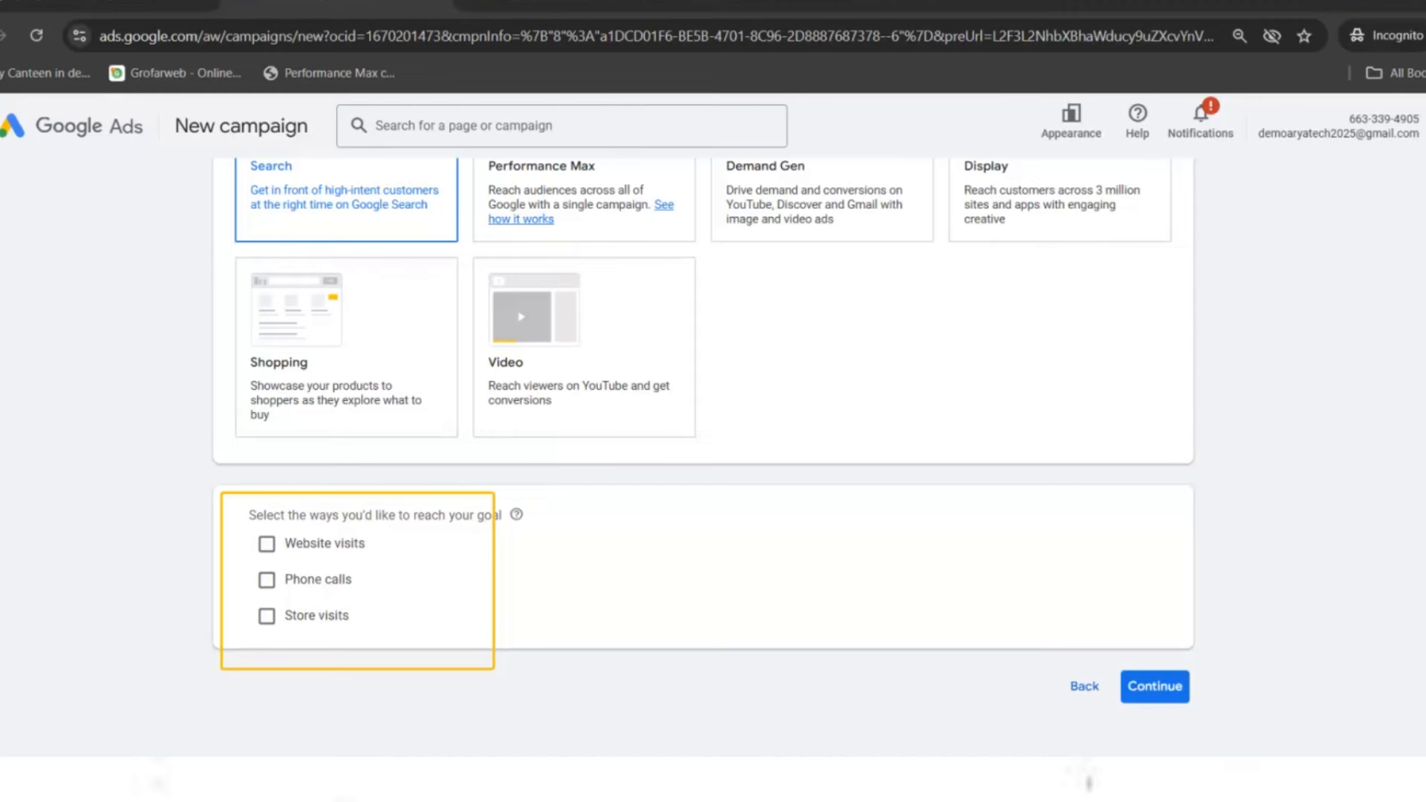
{"action": "scroll", "coordinate": [462, 461], "scroll_direction": "up", "scroll_amount": 1}
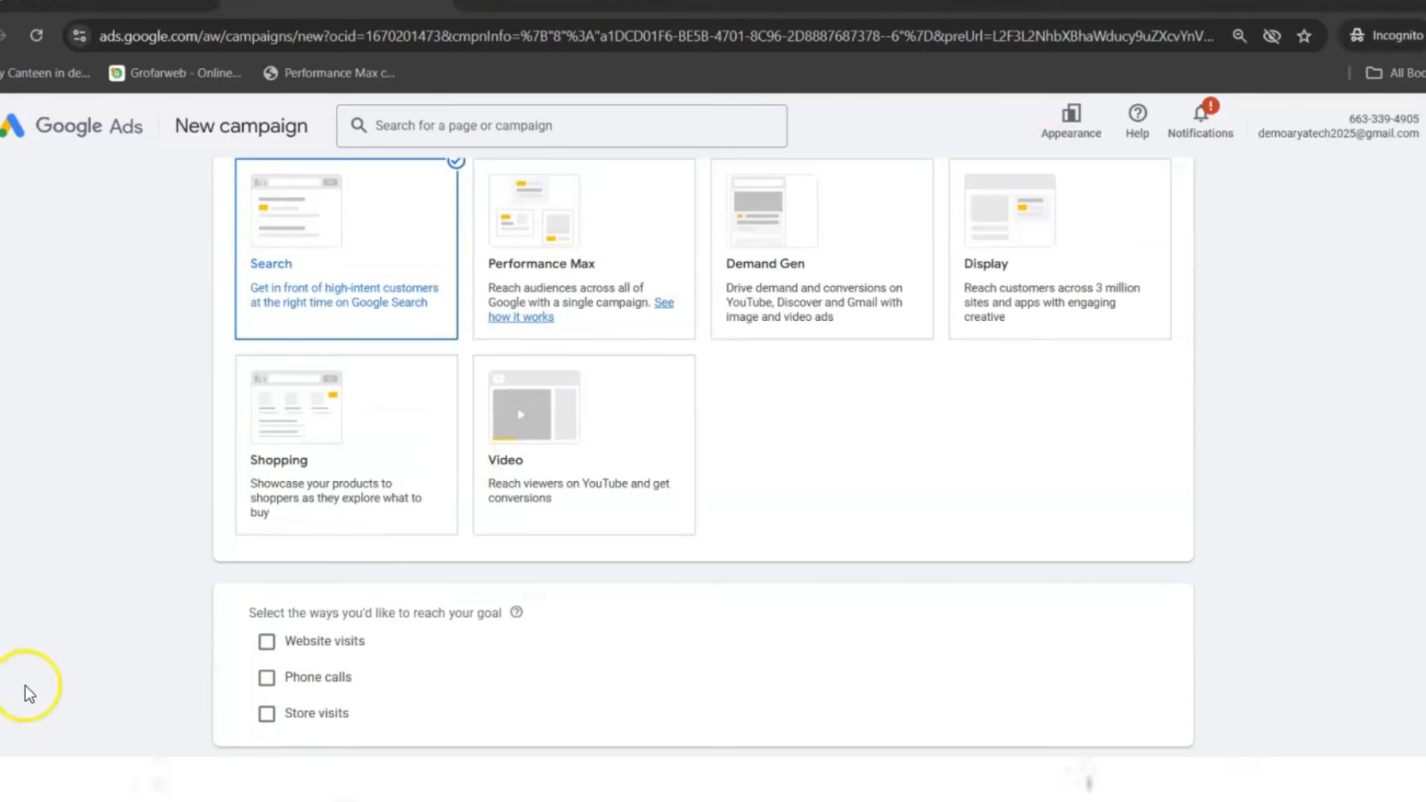
{"action": "left_click", "coordinate": [950, 6]}
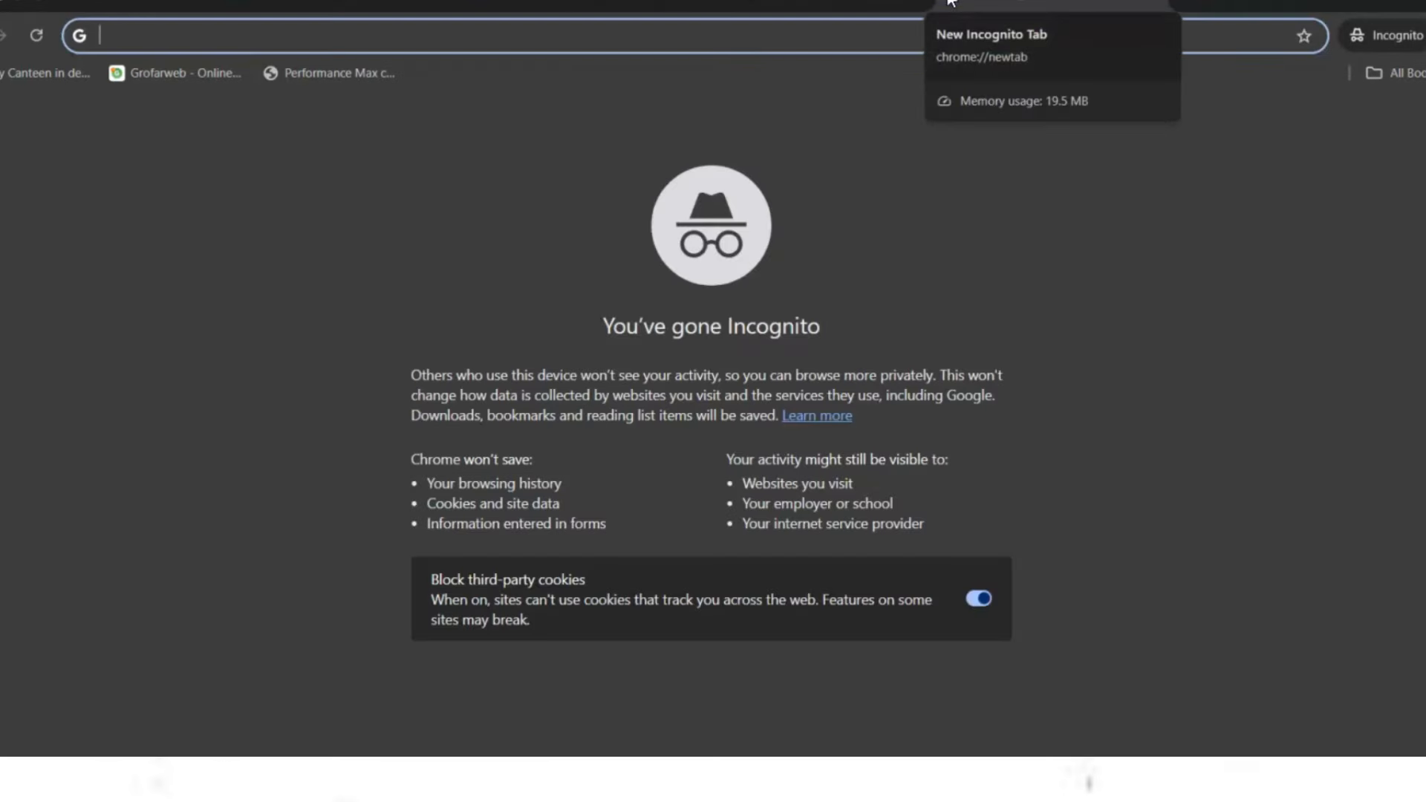
- Search Google for 'shoes best near me', dismiss the location prompt, and view nearby Agra shoe stores
{"action": "type", "text": "shoes bes"}
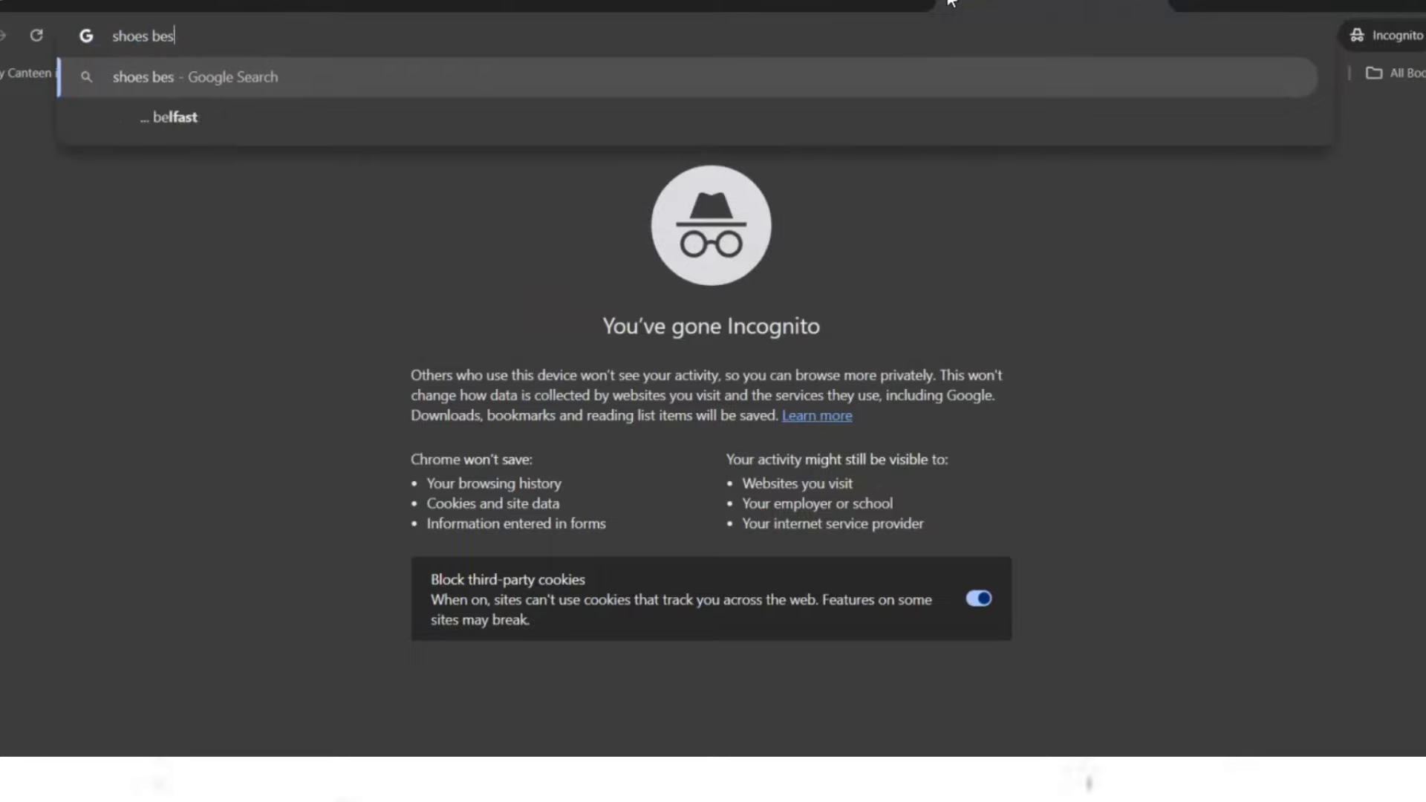
{"action": "type", "text": "t near me"}
{"action": "key", "text": "Return"}
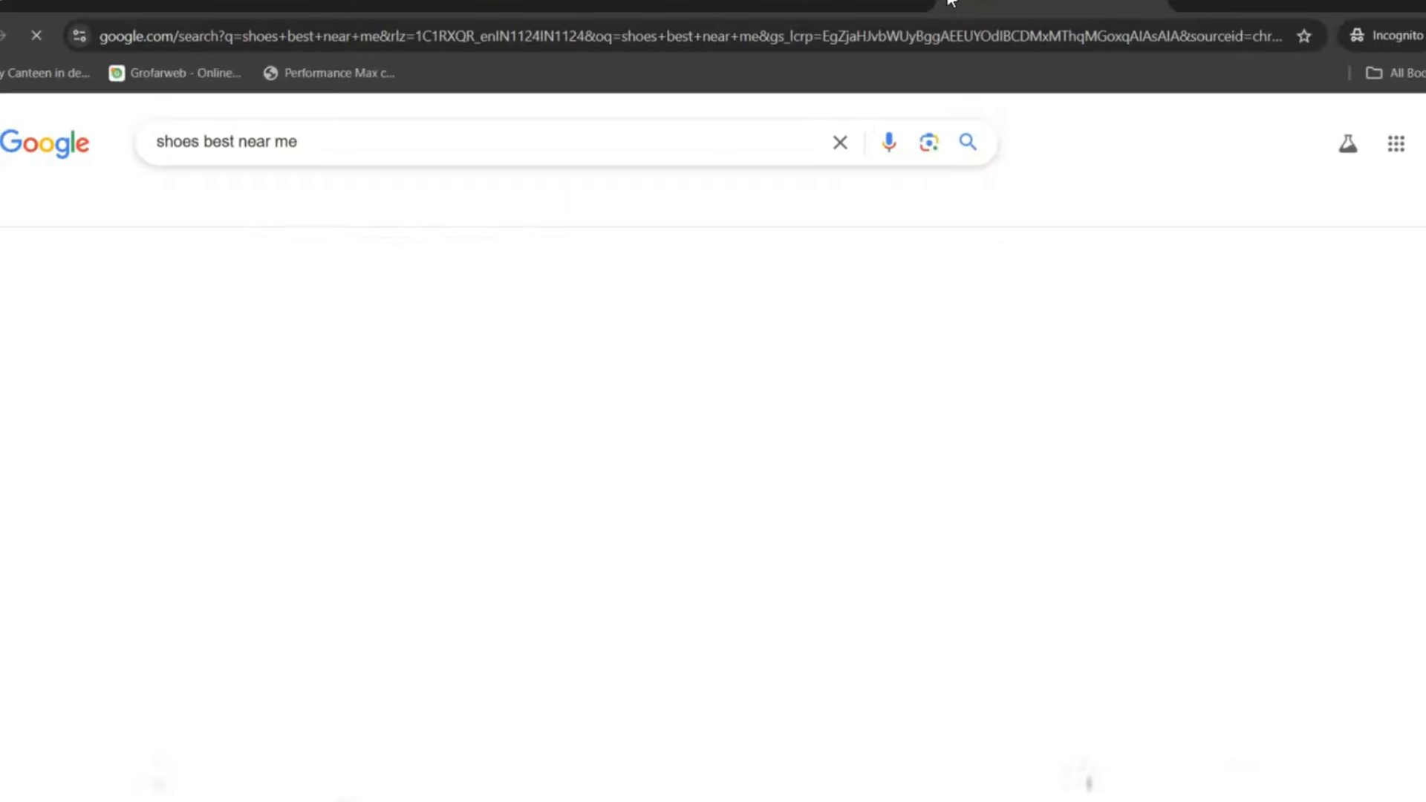
{"action": "scroll", "coordinate": [1018, 246], "scroll_direction": "down", "scroll_amount": 10}
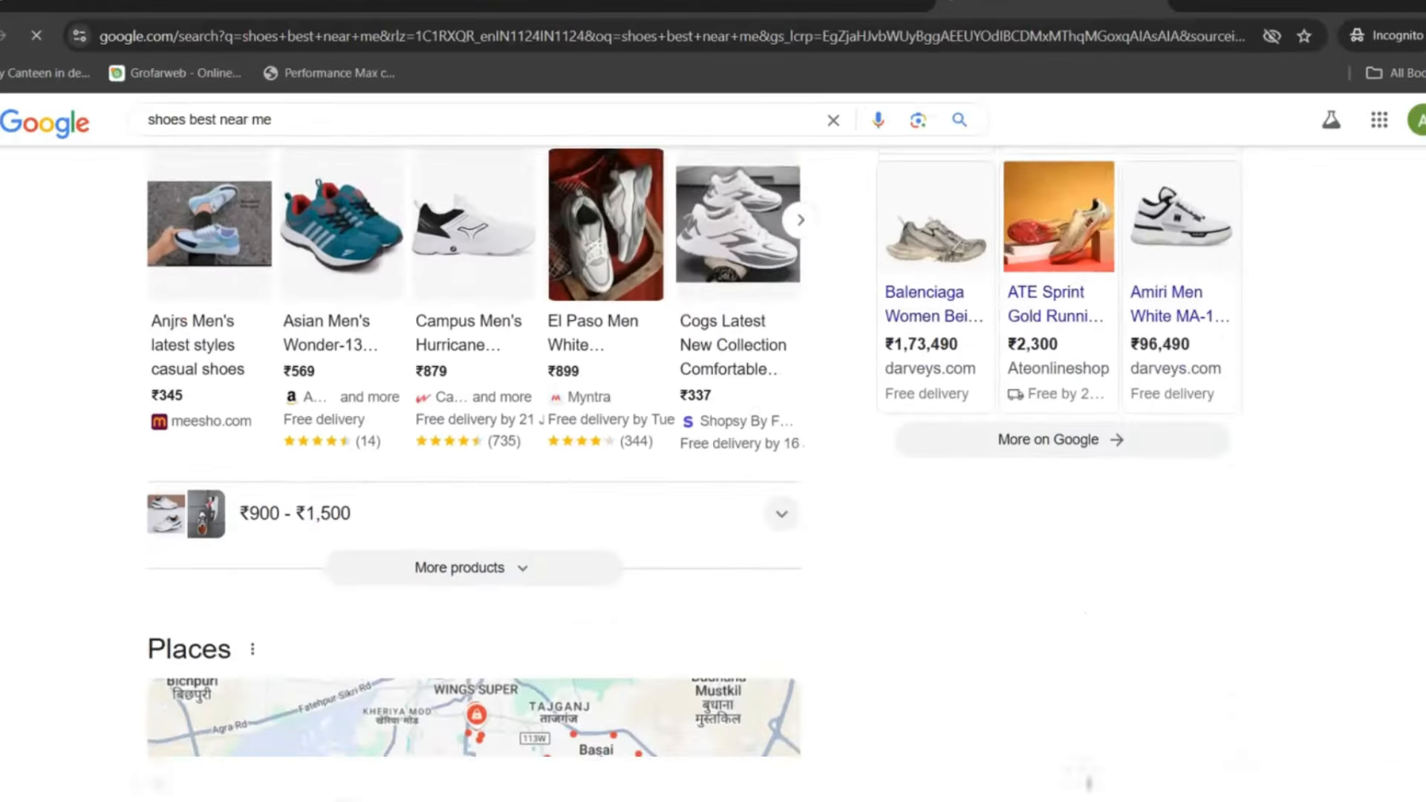
{"action": "left_click", "coordinate": [731, 512]}
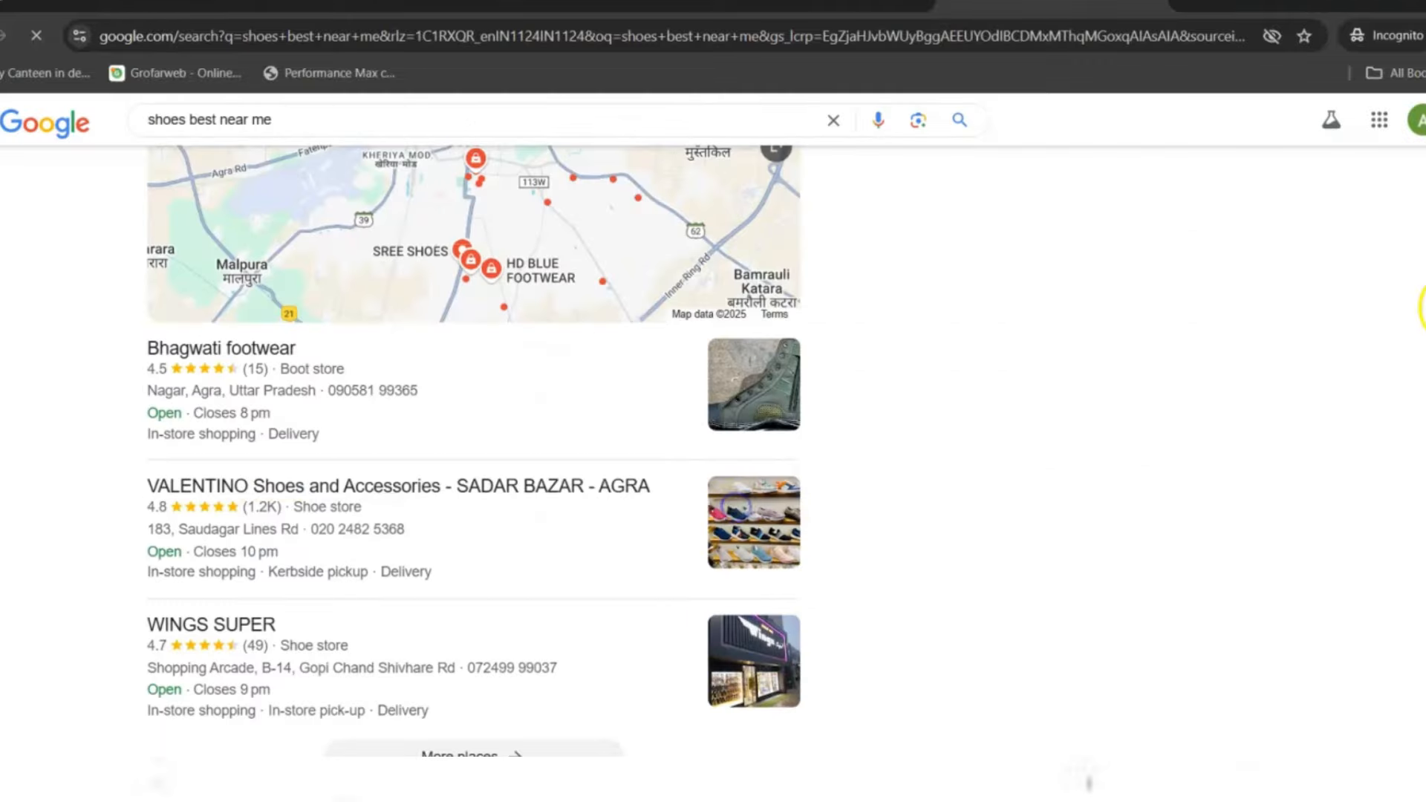
{"action": "mouse_move", "coordinate": [1411, 276]}
{"action": "left_mouse_down"}
{"action": "mouse_move", "coordinate": [1403, 598]}
{"action": "mouse_move", "coordinate": [1404, 275]}
{"action": "left_mouse_up"}
- Search Google for 'packres and movers' to see the sponsored packers-and-movers ads in Agra
{"action": "left_click", "coordinate": [307, 35]}
{"action": "type", "text": "p"}
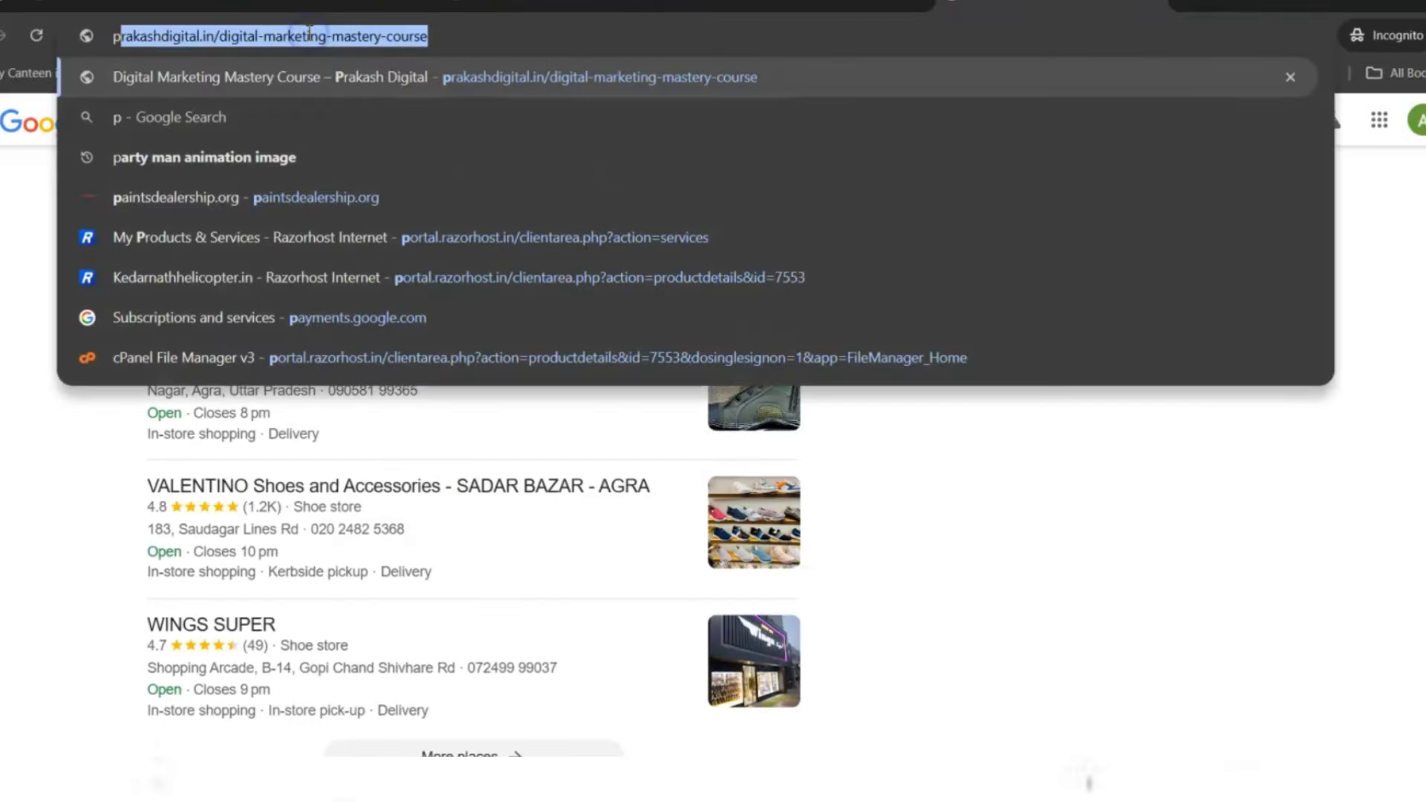
{"action": "key", "text": "BackSpace"}
{"action": "key", "text": "BackSpace"}
{"action": "type", "text": "packre"}
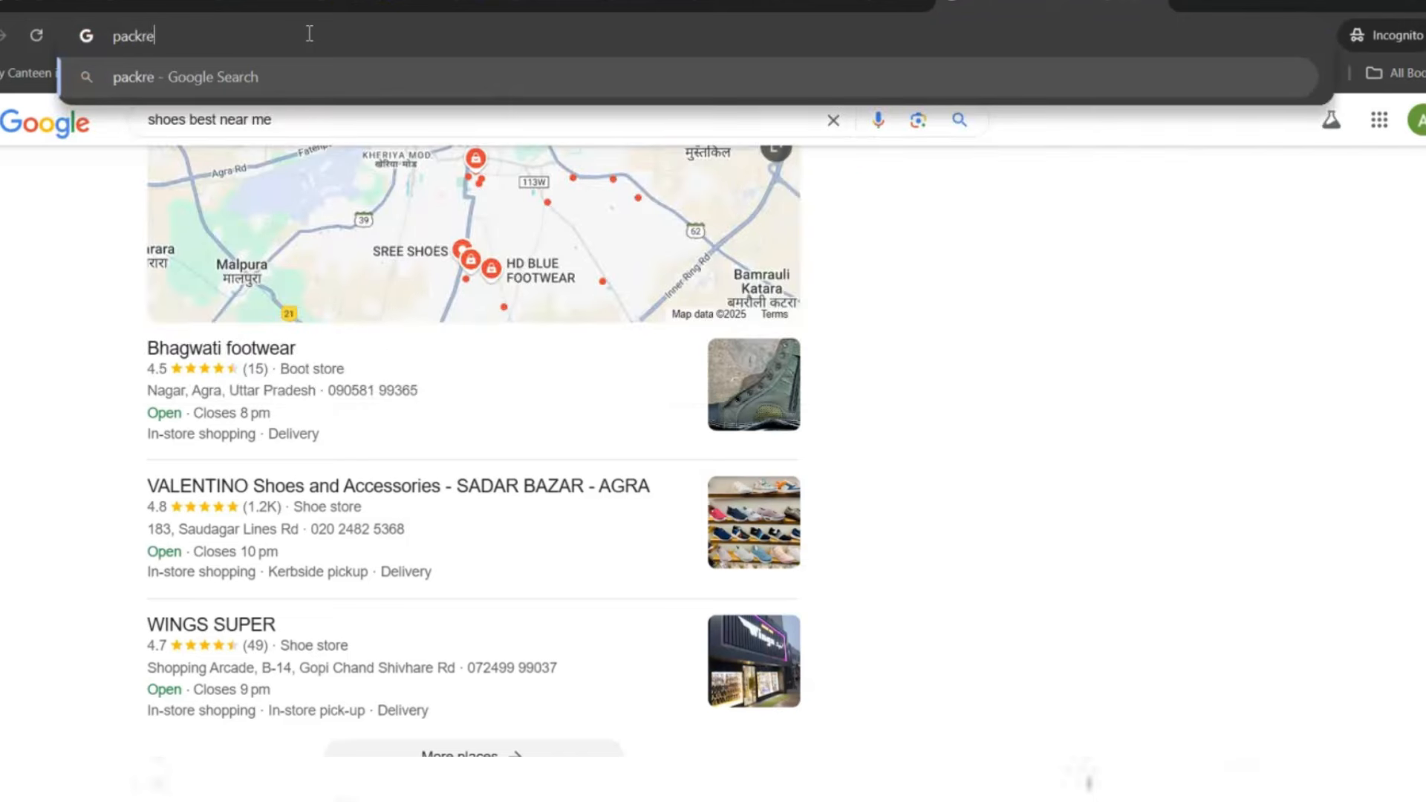
{"action": "type", "text": "s and movers"}
{"action": "key", "text": "Return"}
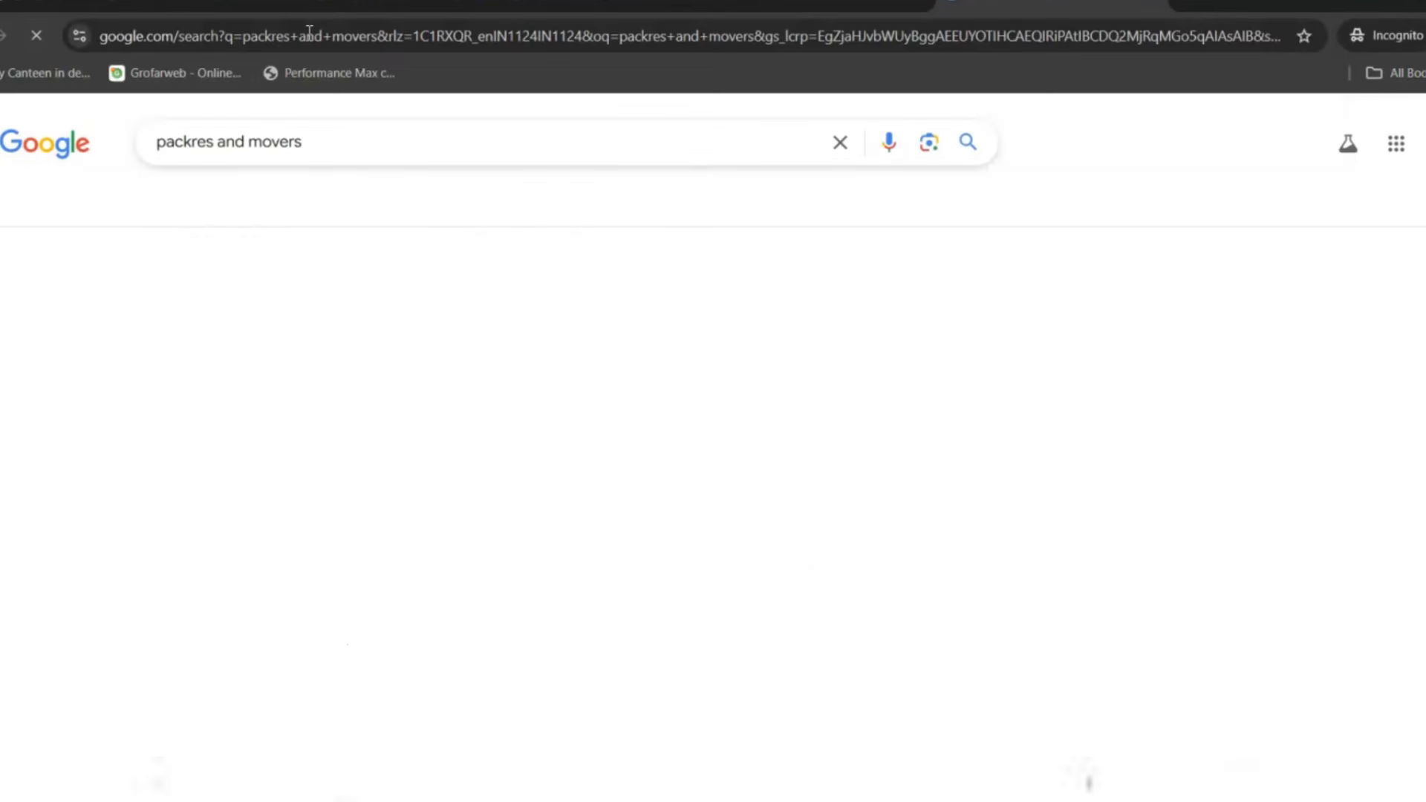
{"action": "left_click", "coordinate": [59, 384]}
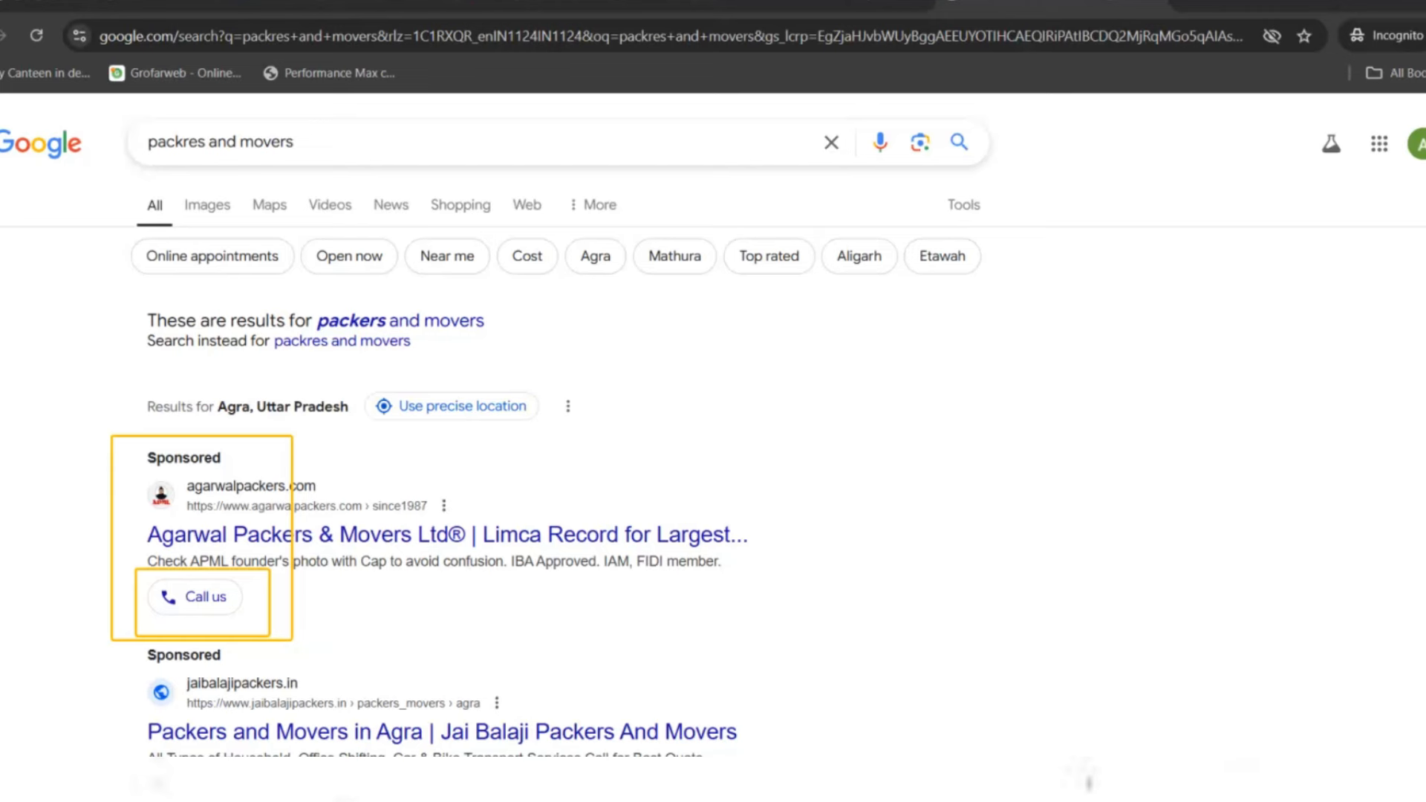
- Open the Agarwal Packers sponsored ad and scroll through its landing page
{"action": "left_click", "coordinate": [421, 536]}
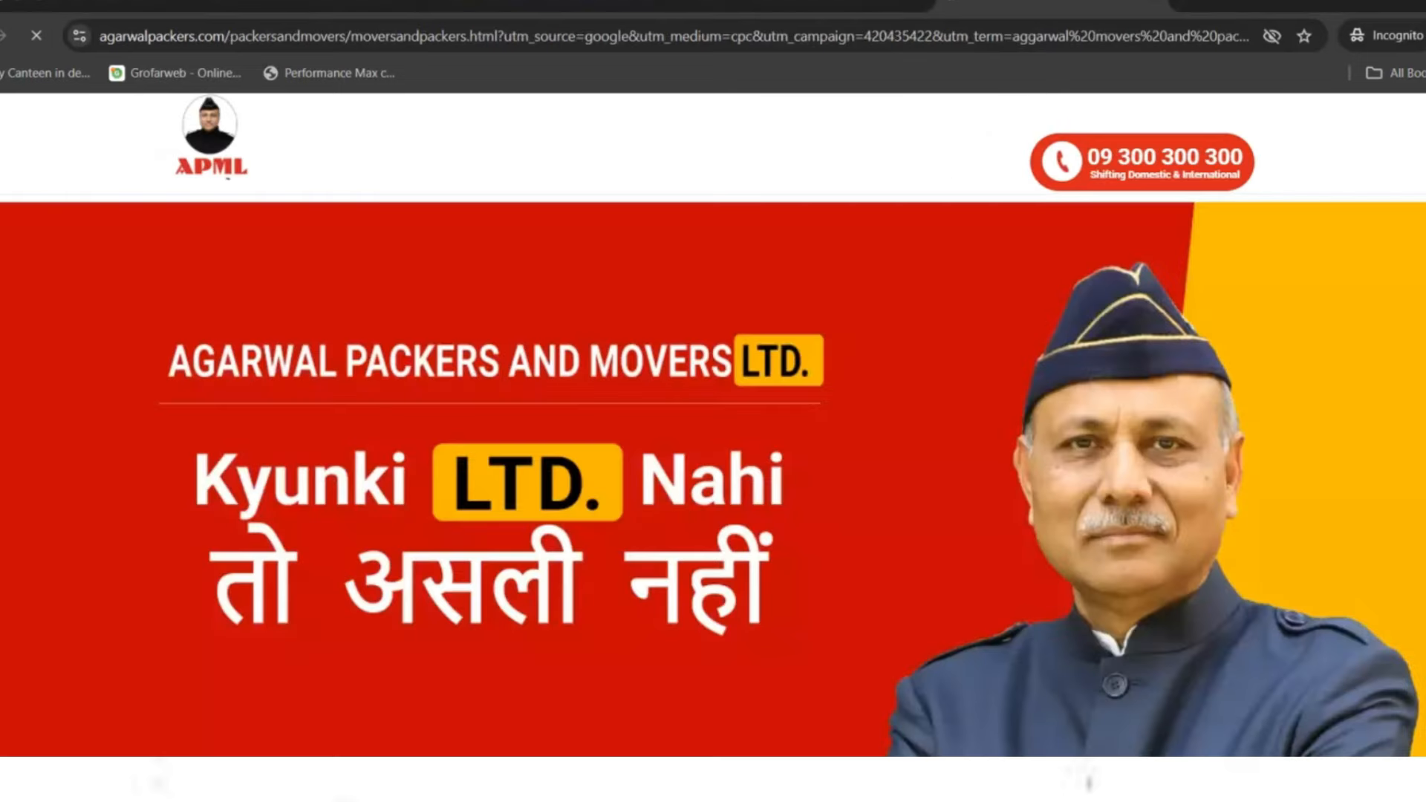
{"action": "scroll", "coordinate": [713, 475], "scroll_direction": "down", "scroll_amount": 10}
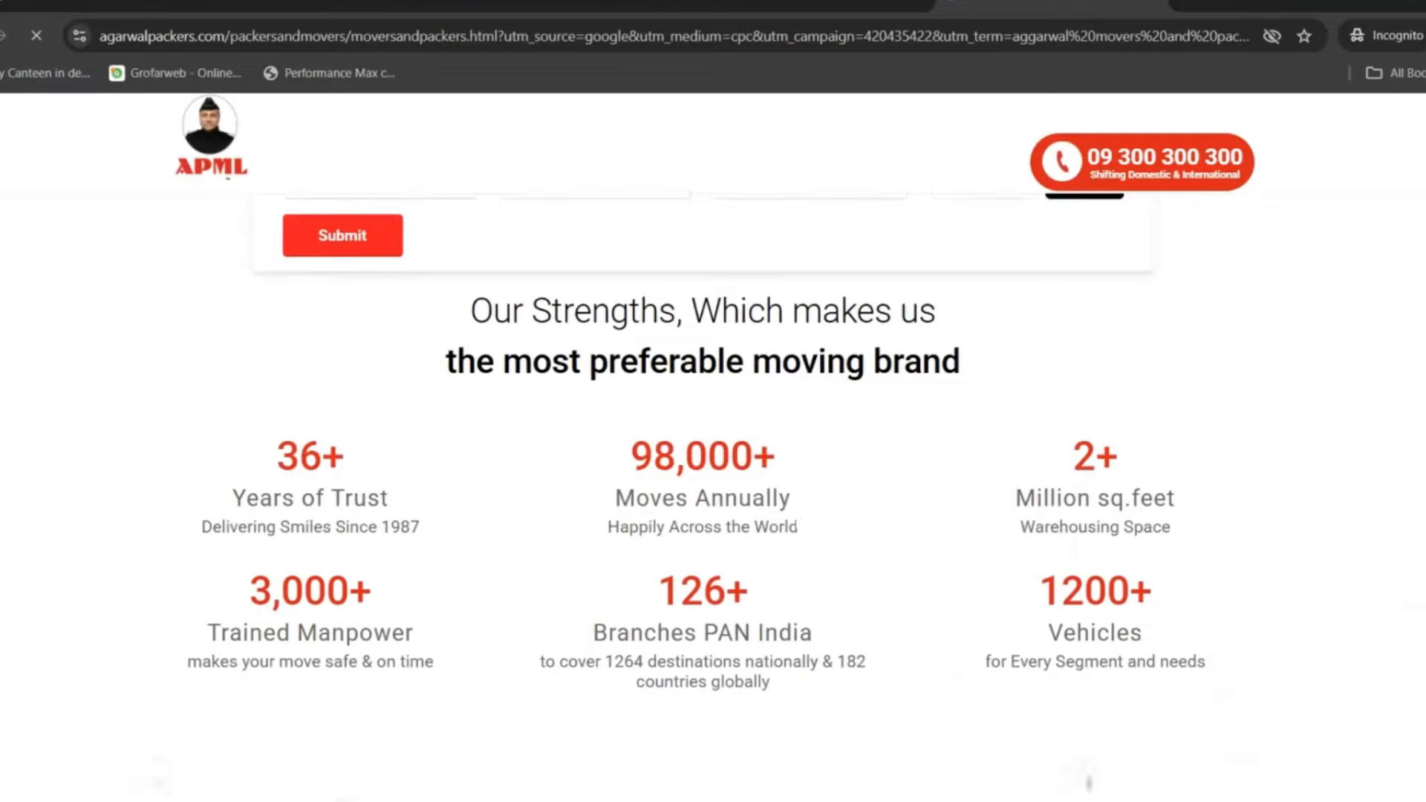
{"action": "scroll", "coordinate": [713, 476], "scroll_direction": "down", "scroll_amount": 5}
{"action": "scroll", "coordinate": [705, 475], "scroll_direction": "down", "scroll_amount": 4}
{"action": "scroll", "coordinate": [705, 475], "scroll_direction": "up", "scroll_amount": 5}
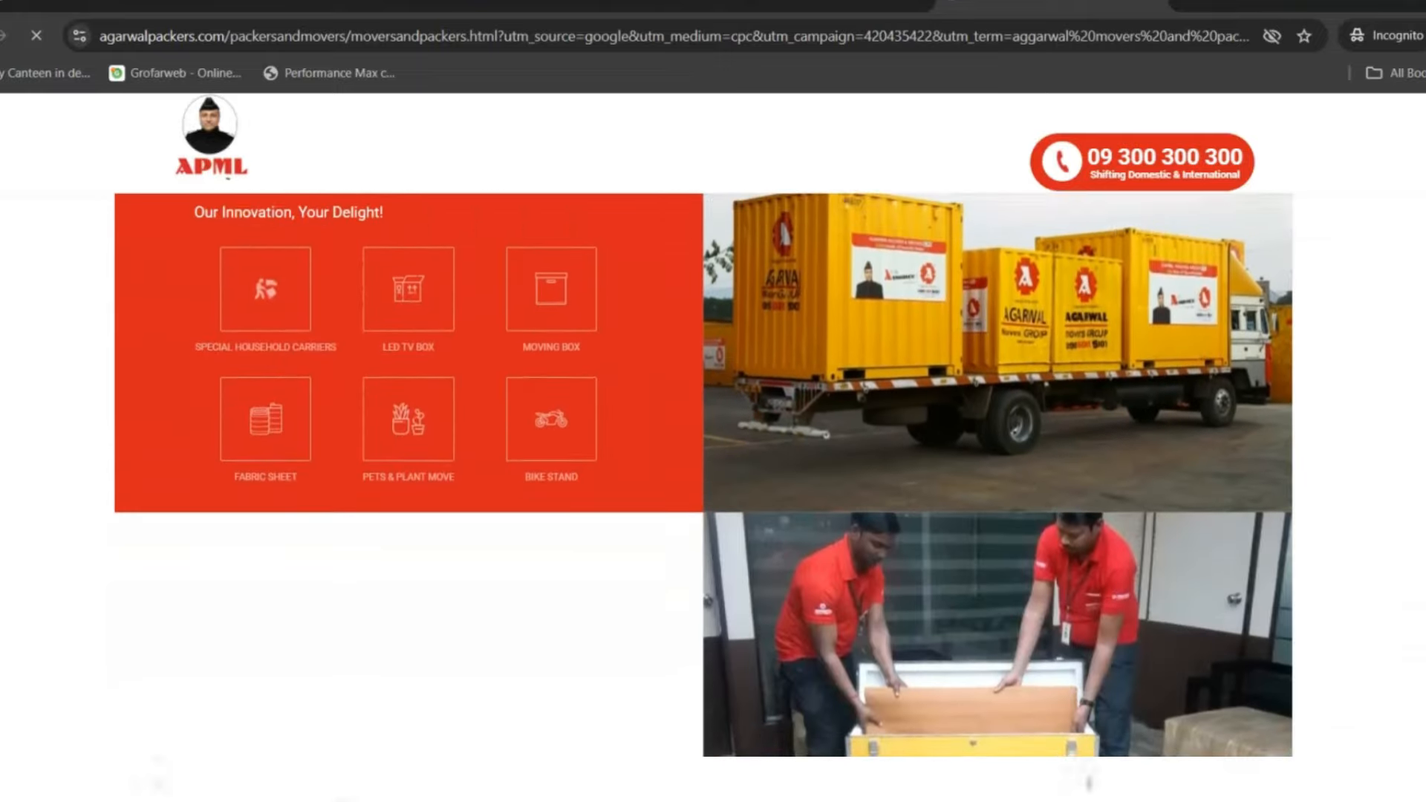
{"action": "scroll", "coordinate": [704, 475], "scroll_direction": "up", "scroll_amount": 2}
{"action": "scroll", "coordinate": [704, 476], "scroll_direction": "down", "scroll_amount": 8}
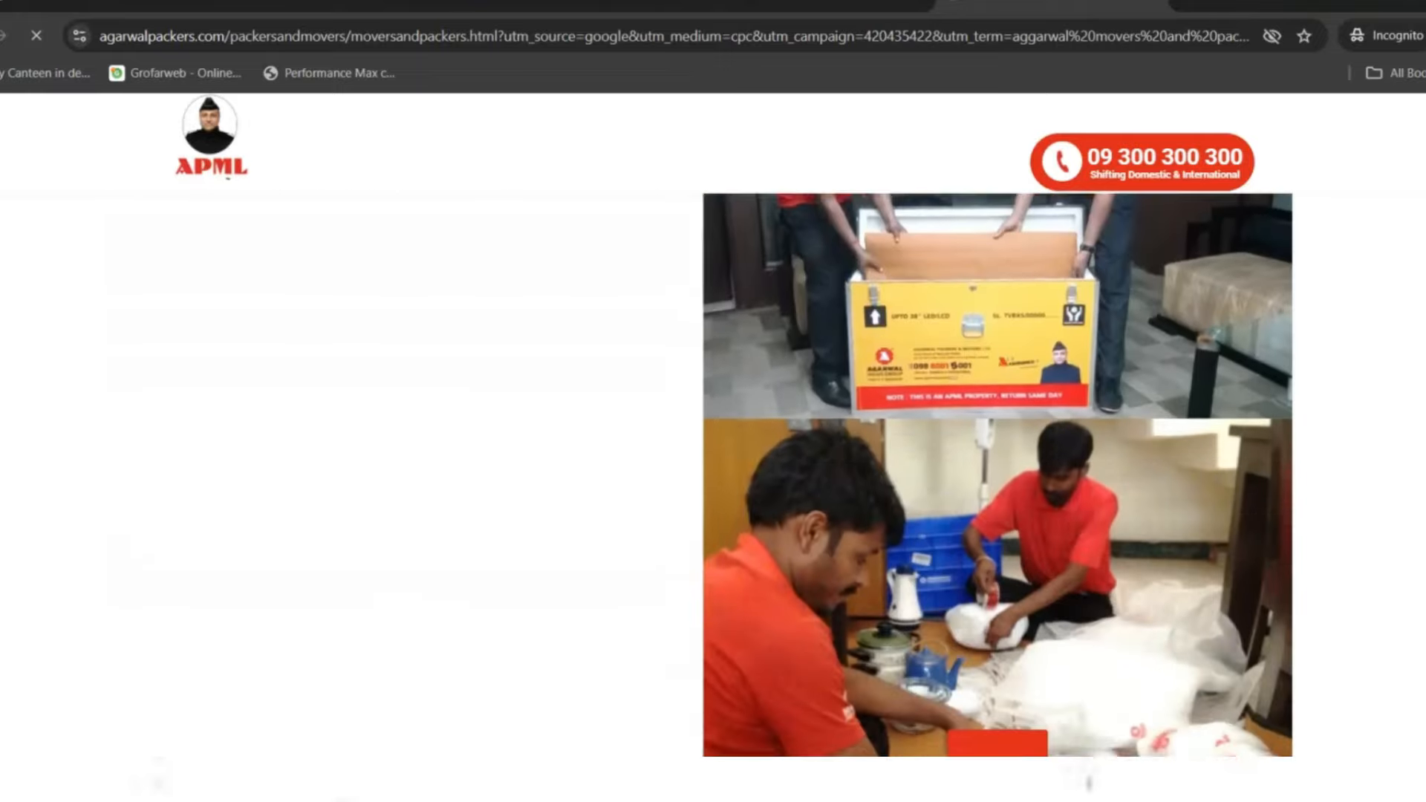
{"action": "scroll", "coordinate": [704, 475], "scroll_direction": "down", "scroll_amount": 10}
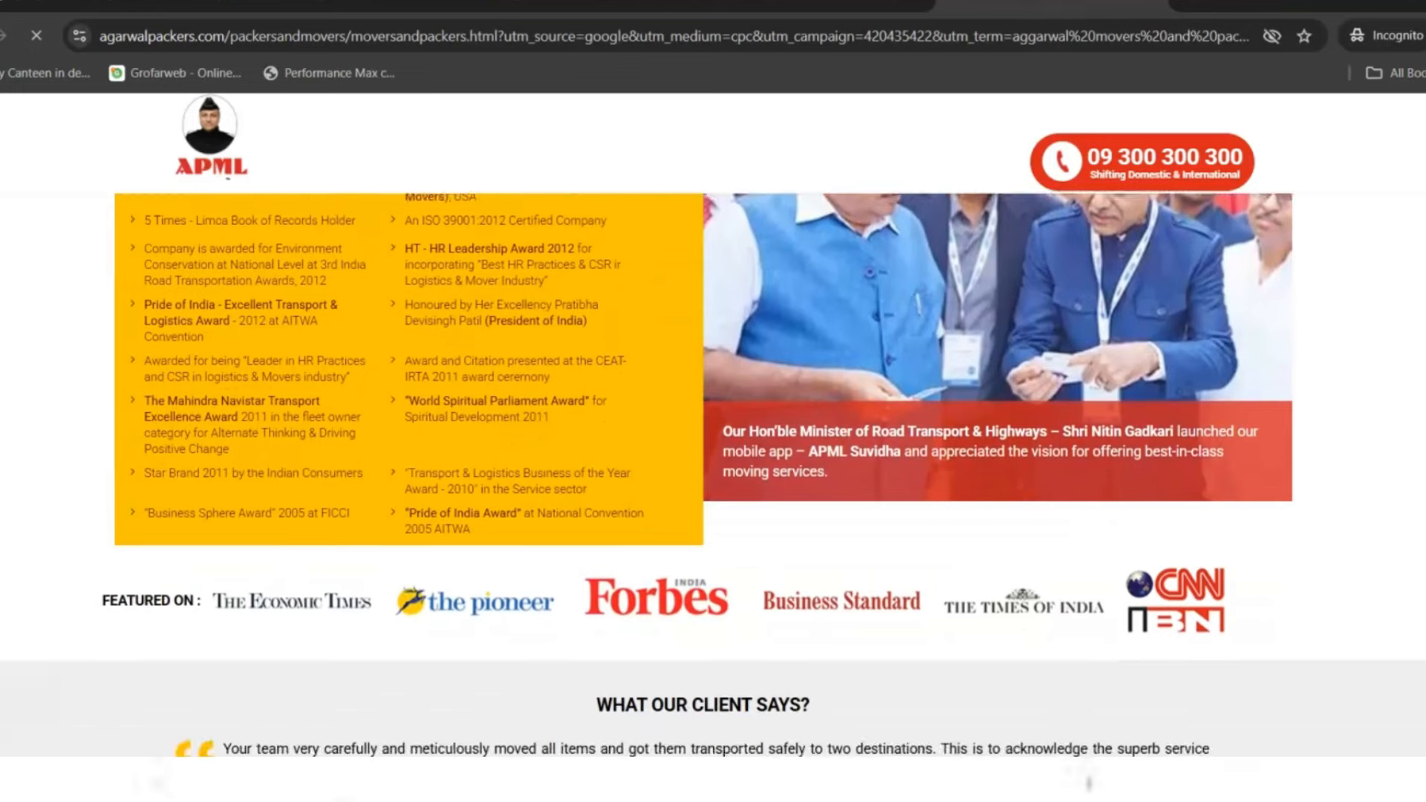
{"action": "scroll", "coordinate": [704, 475], "scroll_direction": "up", "scroll_amount": 20}
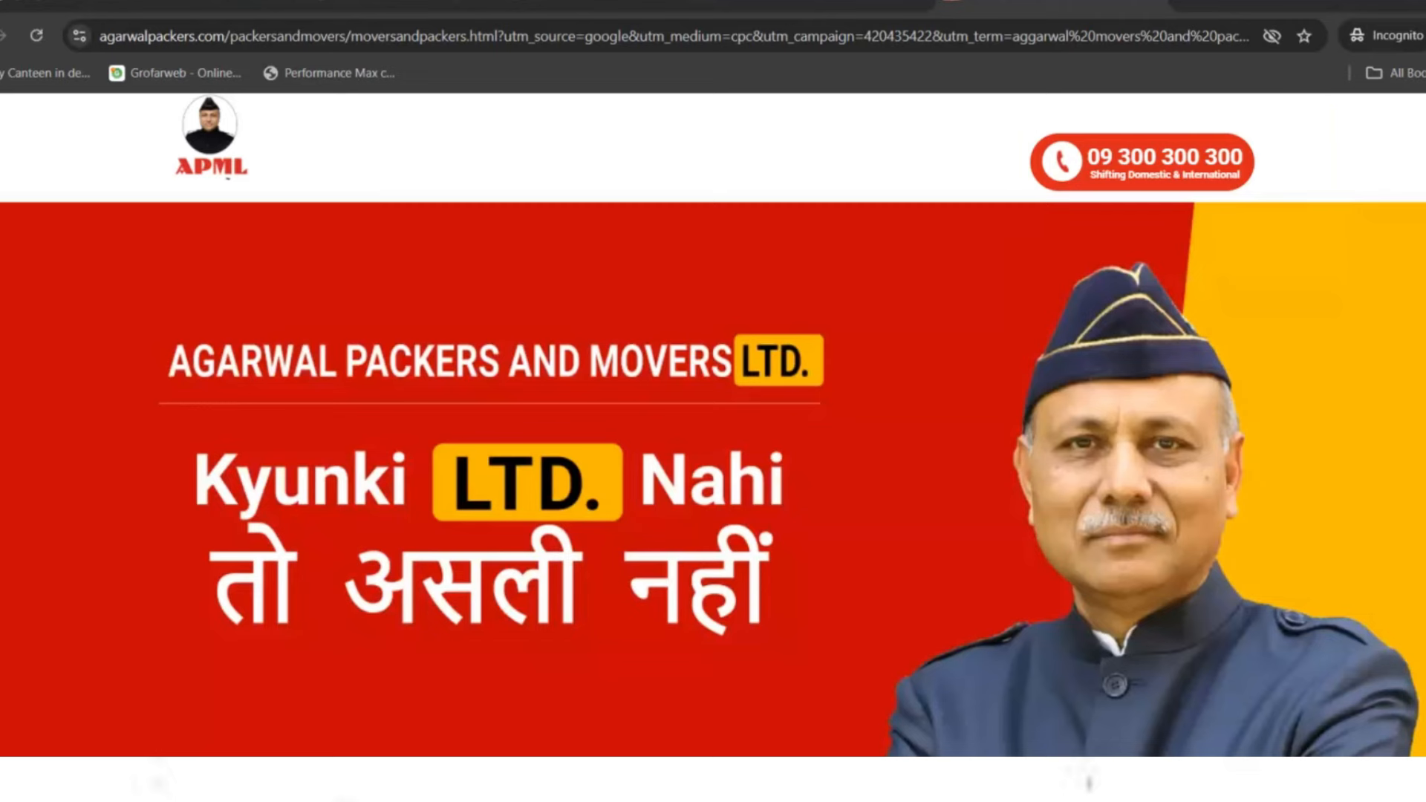
- Switch between the open tabs, ending on the Google Ads new campaign page
{"action": "left_click", "coordinate": [338, 3]}
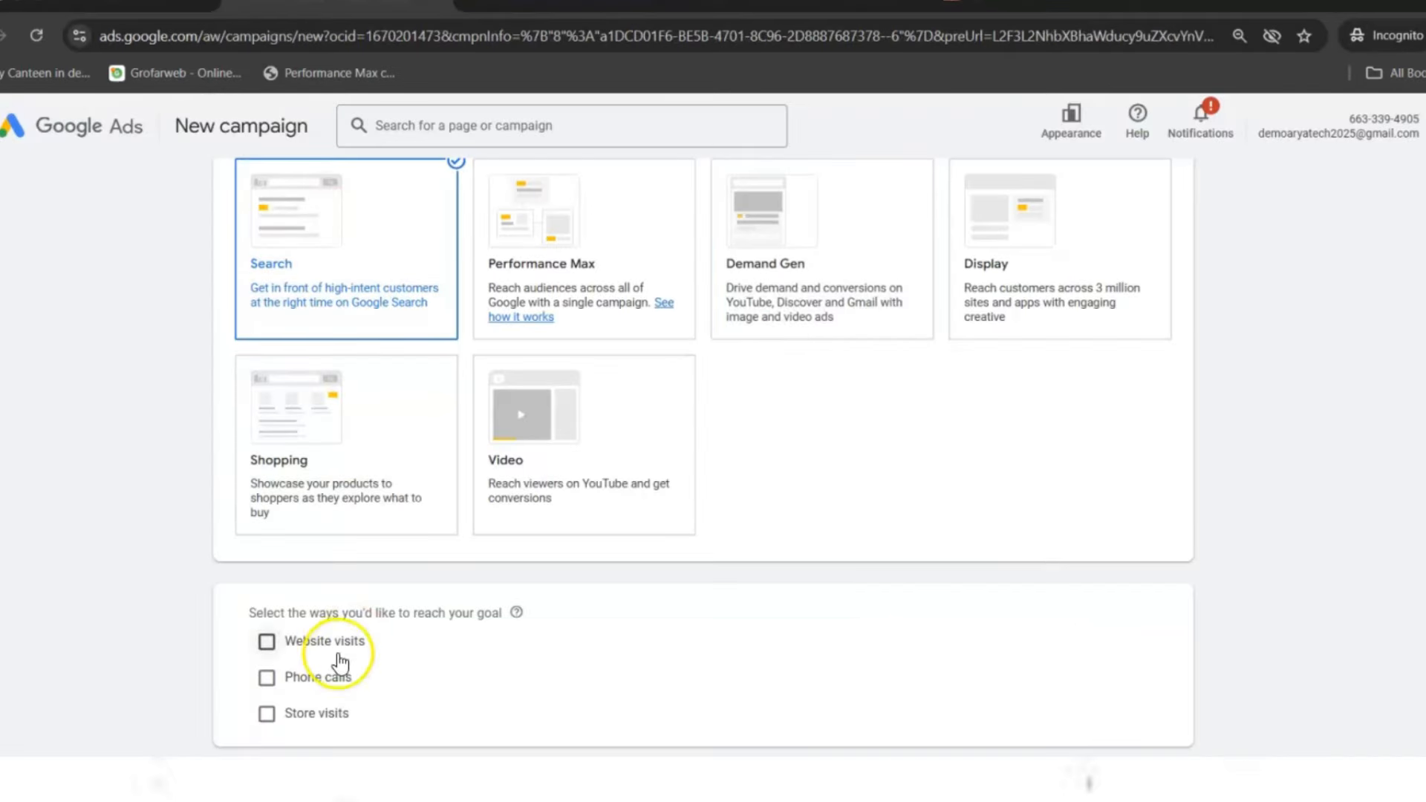
{"action": "left_click", "coordinate": [958, 4]}
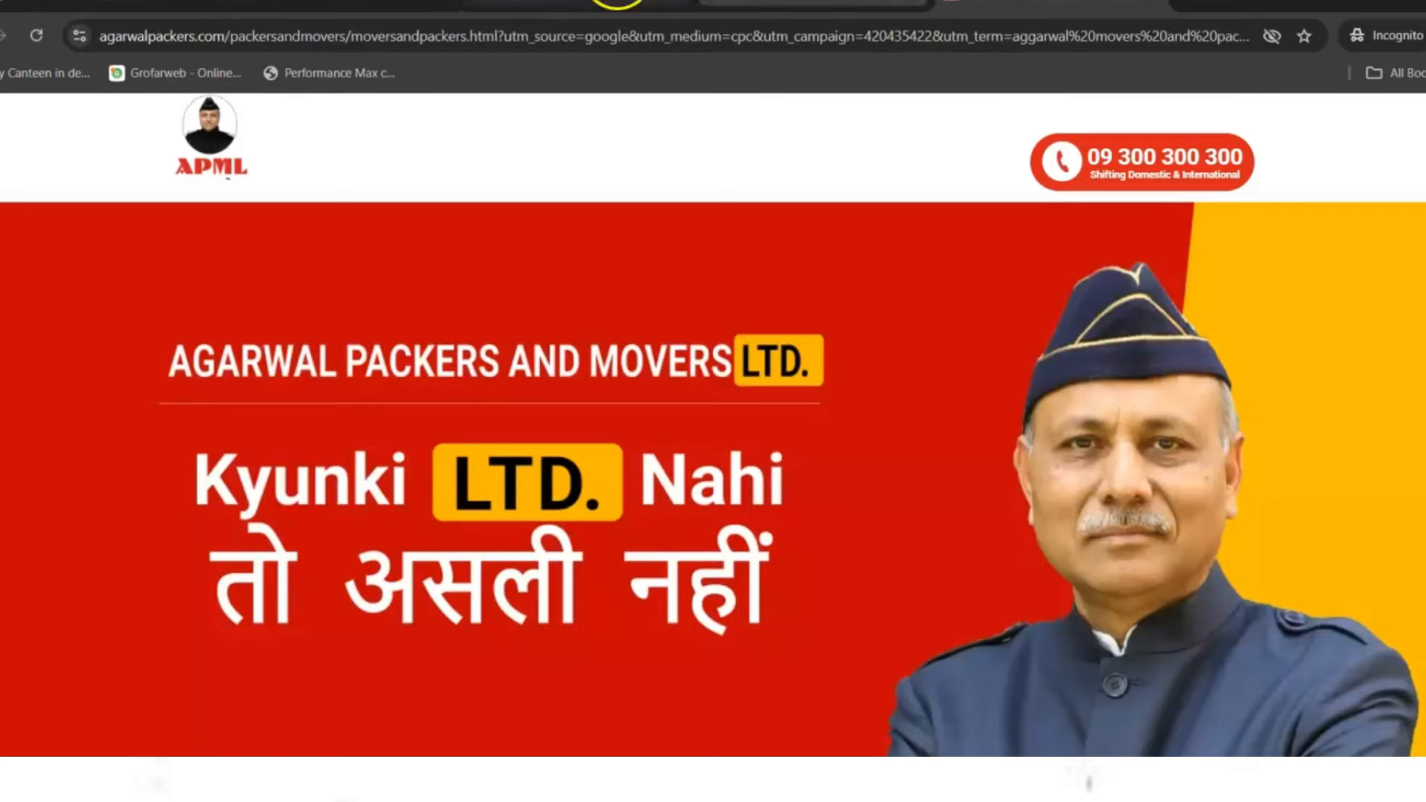
{"action": "left_click", "coordinate": [813, 4]}
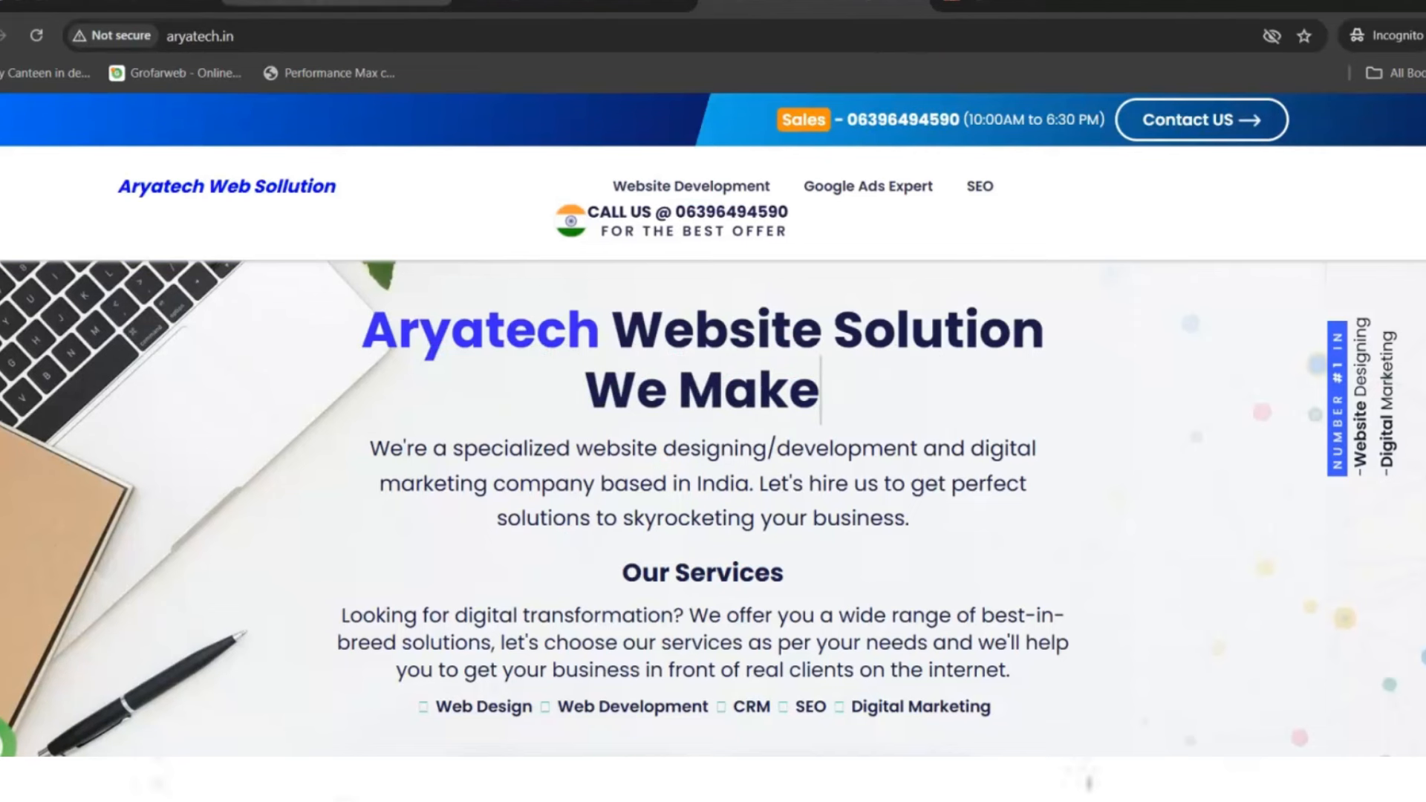
{"action": "left_click", "coordinate": [338, 3]}
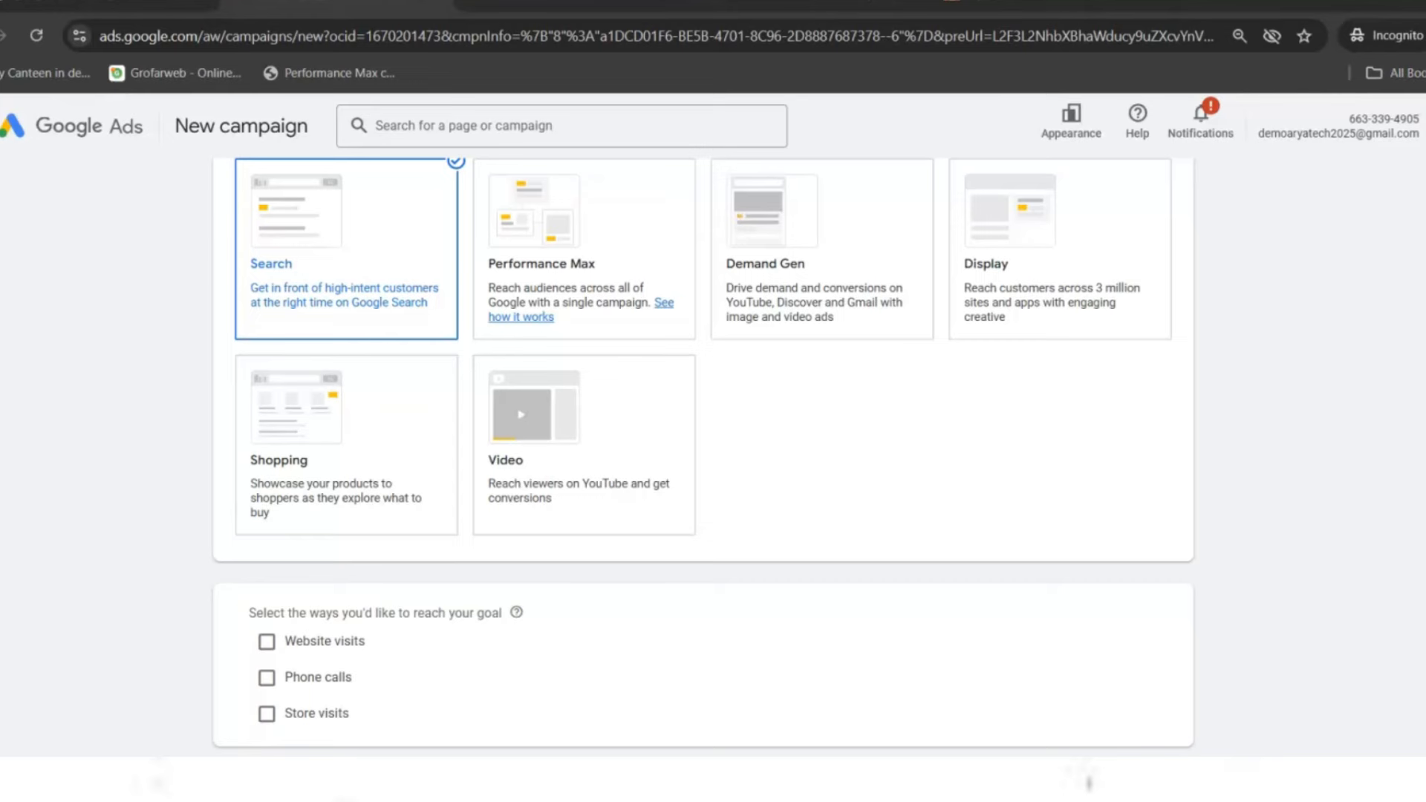
- In a new private tab, search image results for 'call only ads google images'
{"action": "left_click", "coordinate": [1189, 7]}
{"action": "type", "text": "call only"}
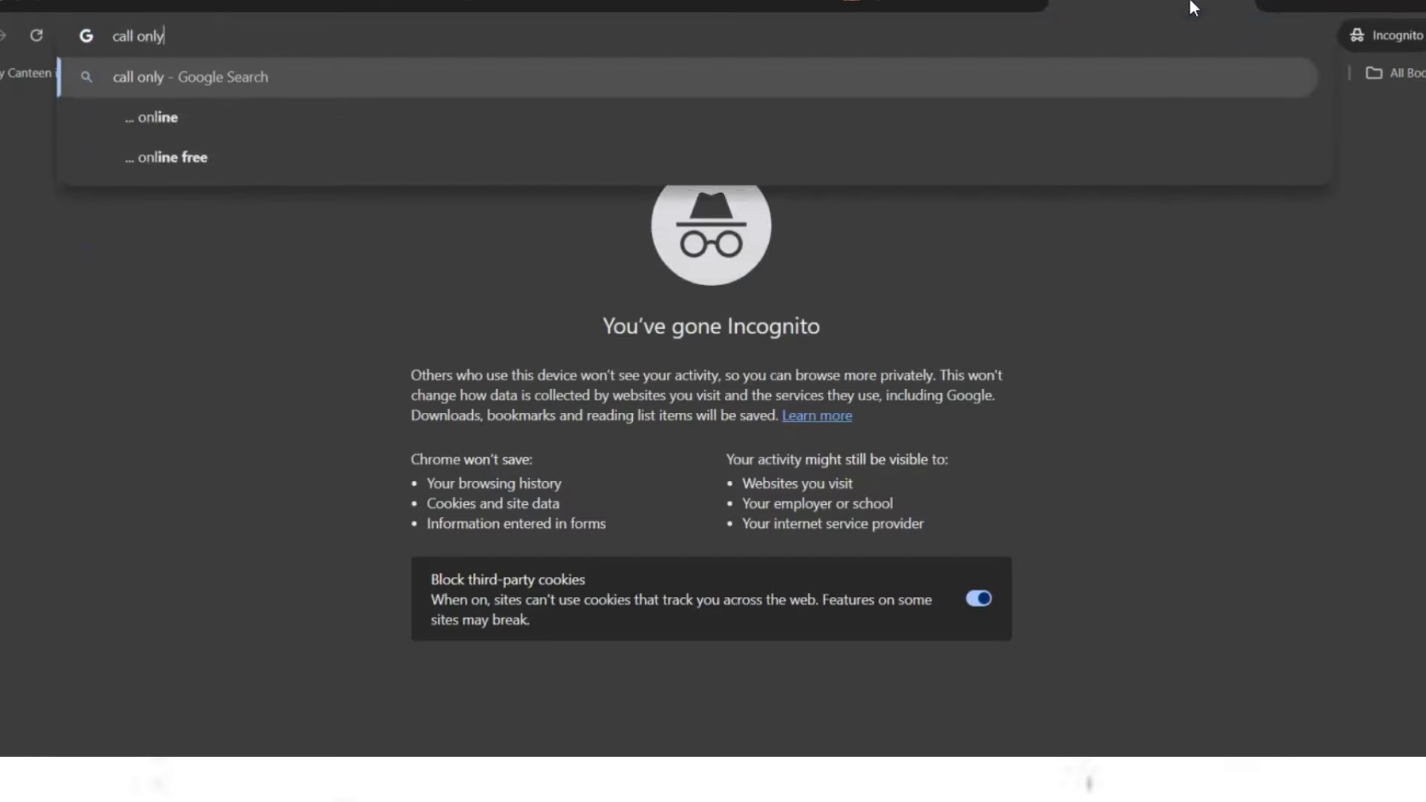
{"action": "type", "text": " ads google "}
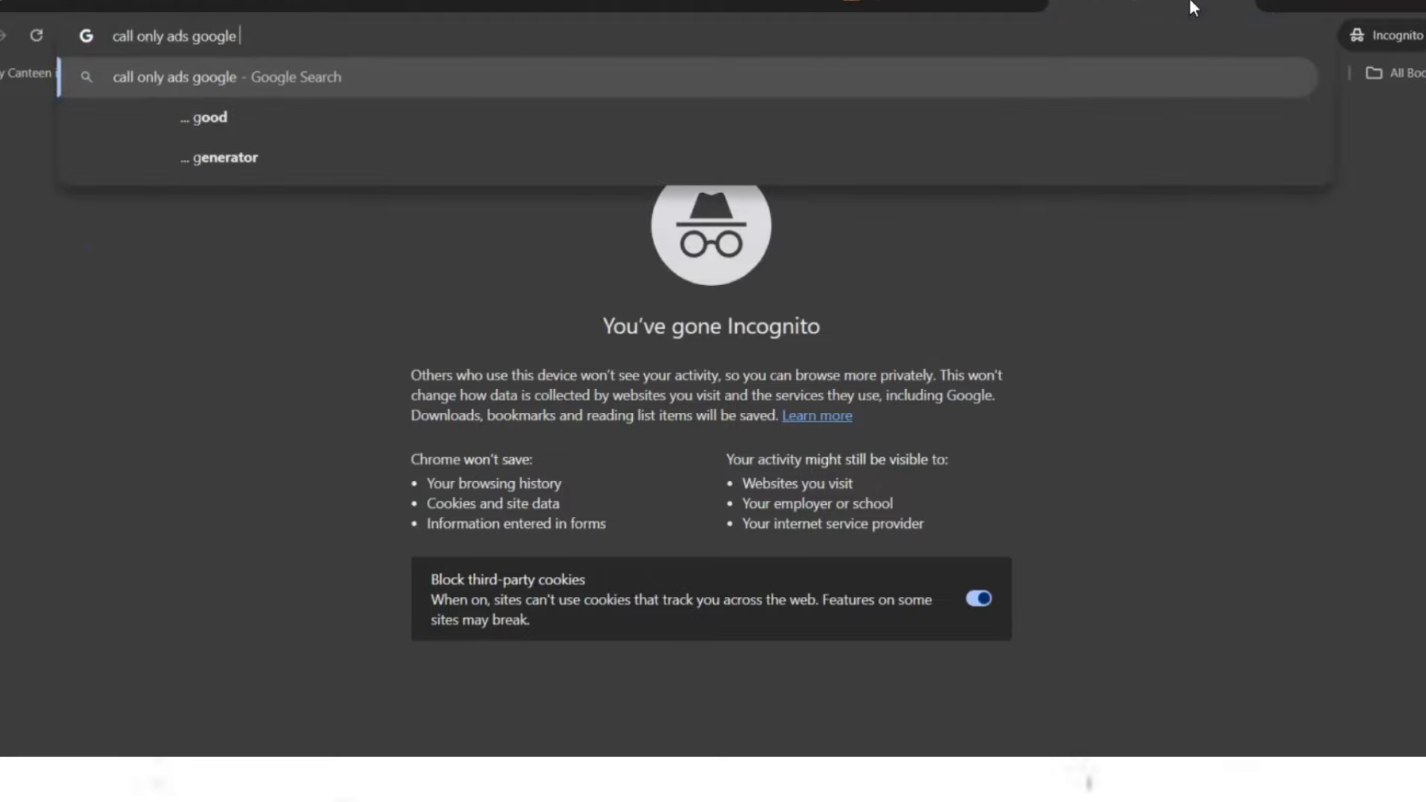
{"action": "type", "text": "images"}
{"action": "key", "text": "Return"}
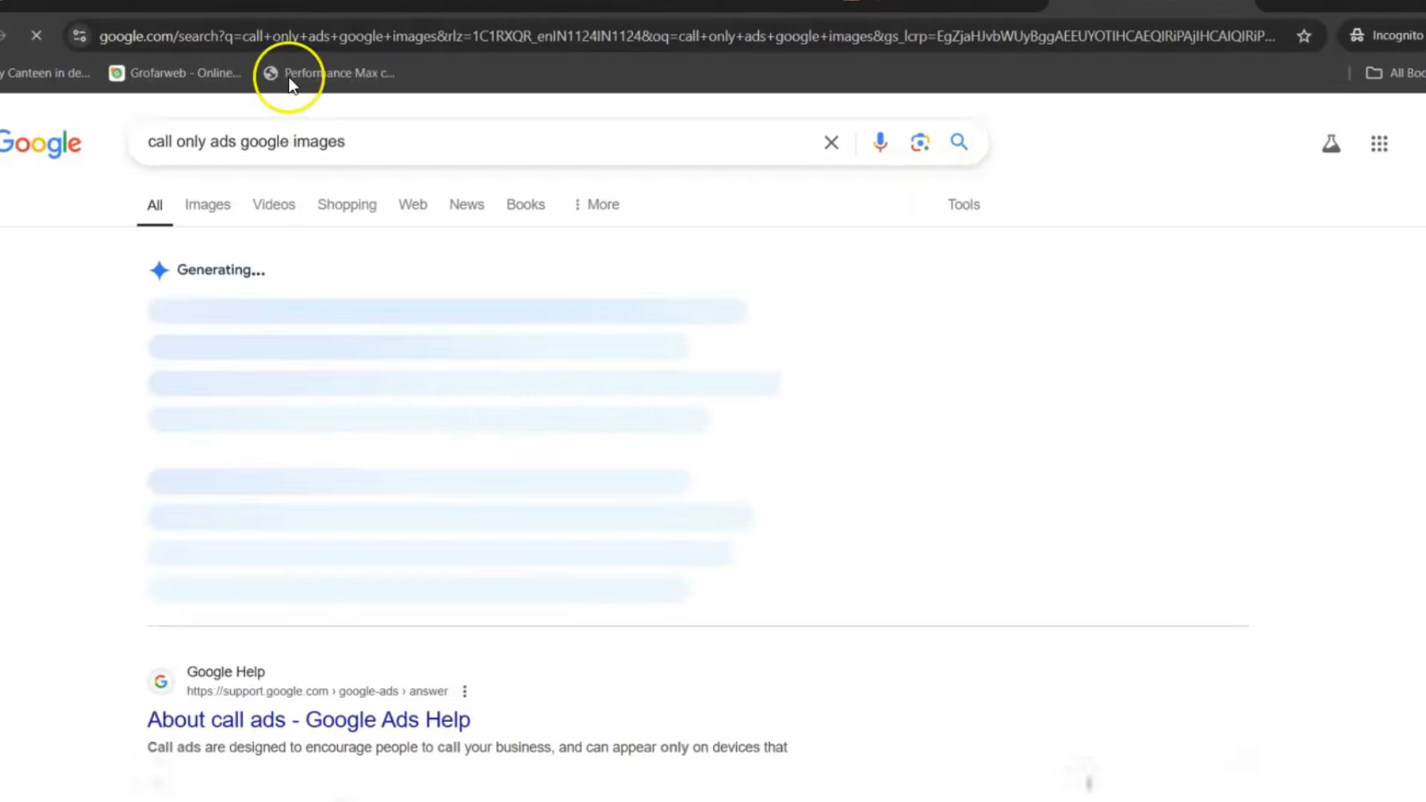
{"action": "left_click", "coordinate": [212, 202]}
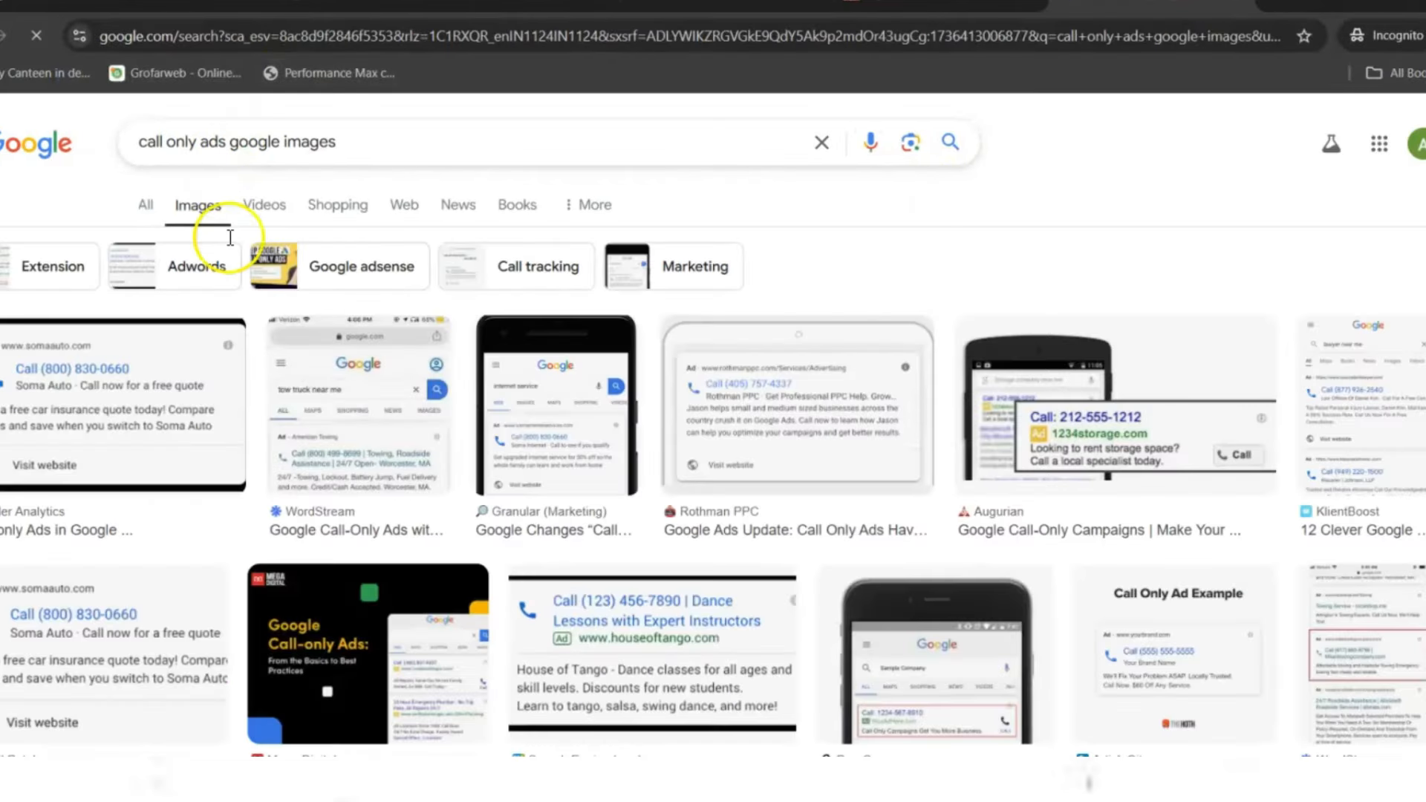
- Open the Soma Auto call-only ad example image in its own tab and view it
{"action": "left_click", "coordinate": [143, 447]}
{"action": "right_click", "coordinate": [1099, 490]}
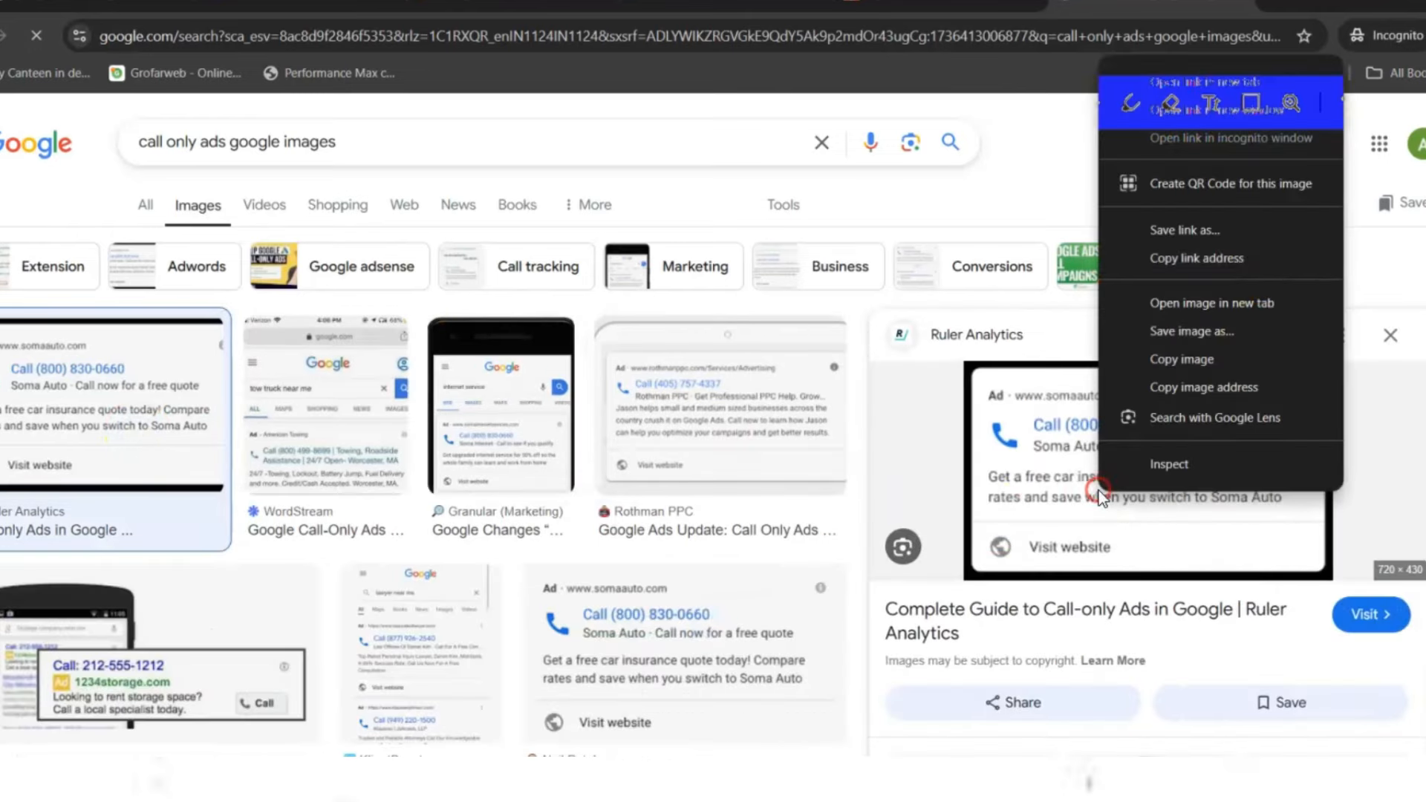
{"action": "left_click", "coordinate": [1206, 301]}
{"action": "key", "text": "ctrl+Tab"}
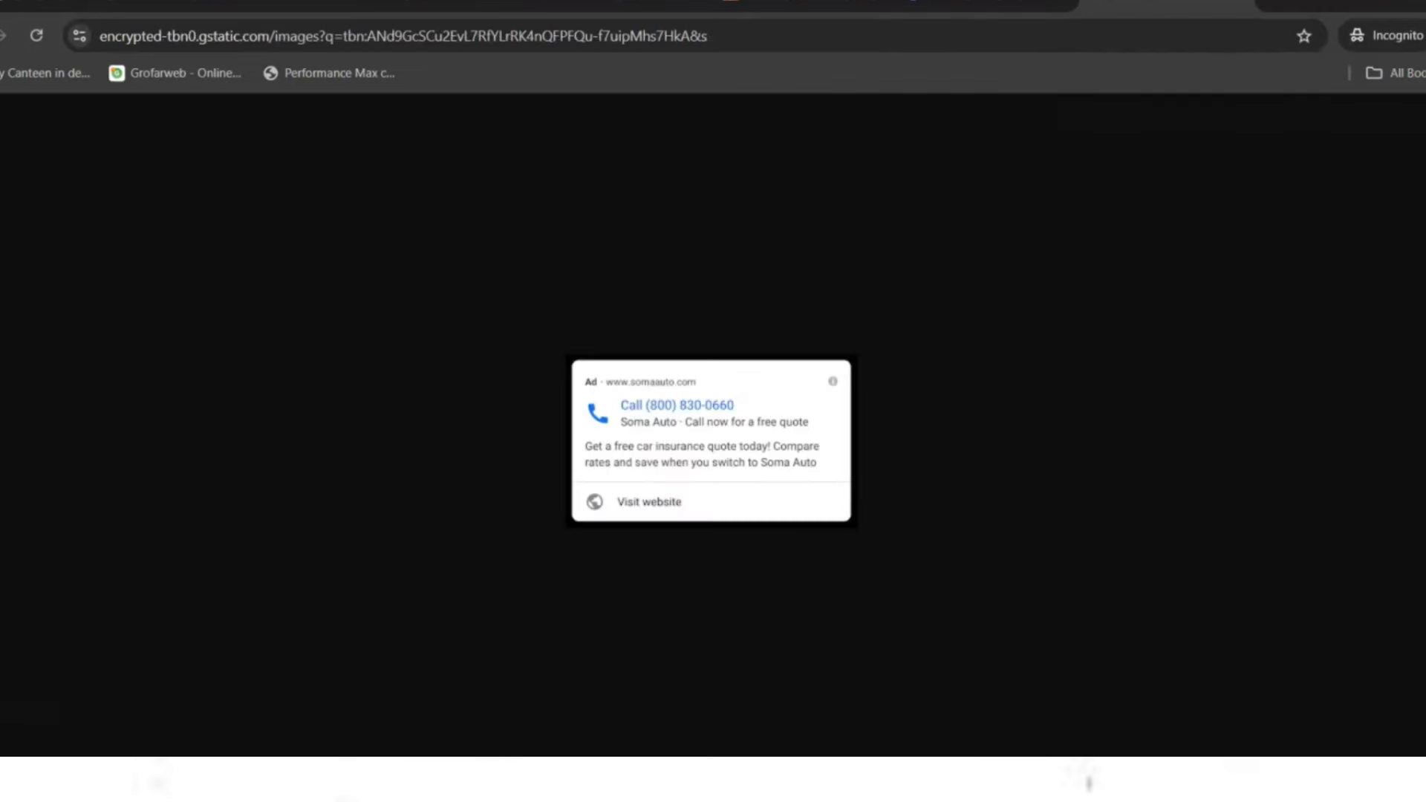
{"action": "scroll", "coordinate": [787, 430], "scroll_direction": "up", "scroll_amount": 6}
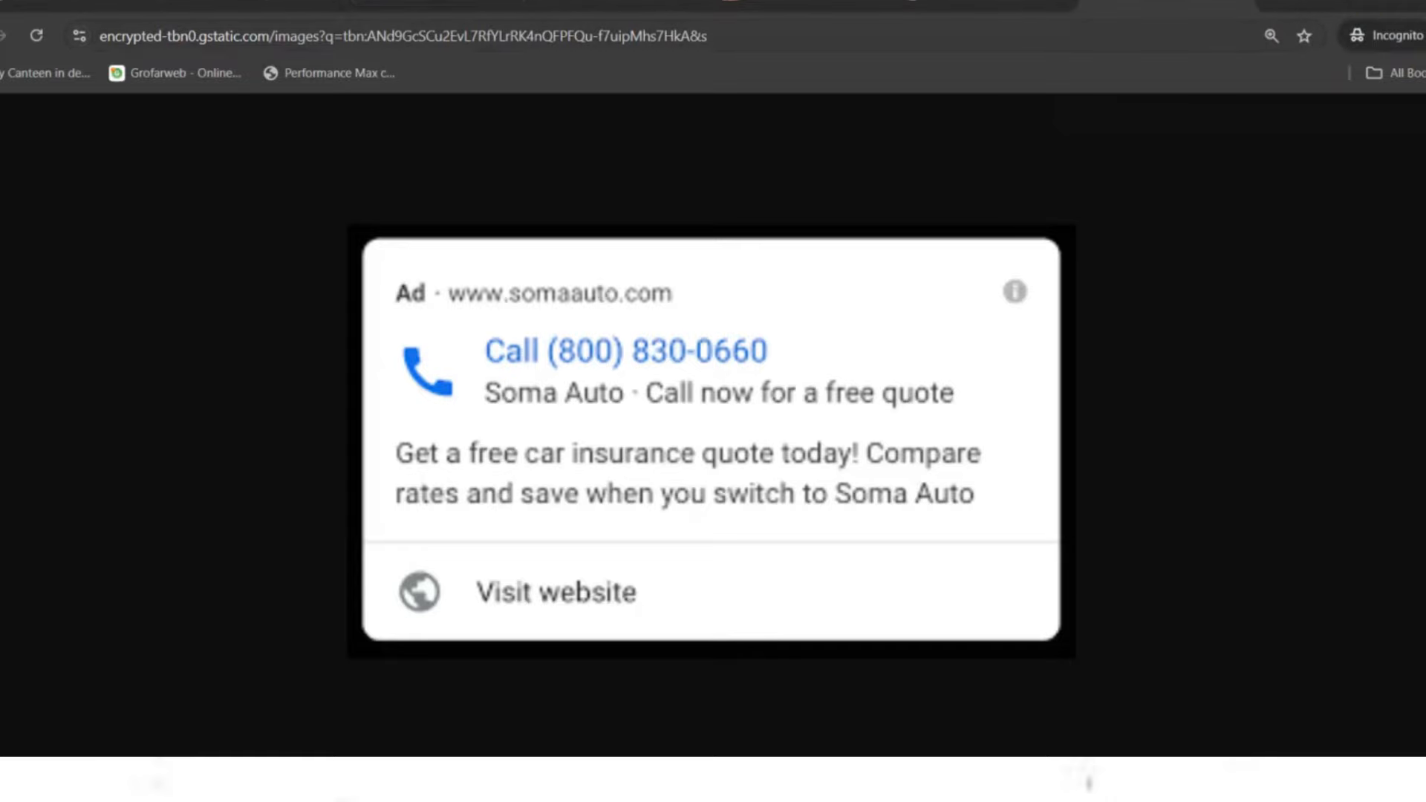
- Return to the Google Ads tab and scroll up to the objective choices with Sales selected
{"action": "left_click", "coordinate": [255, 3]}
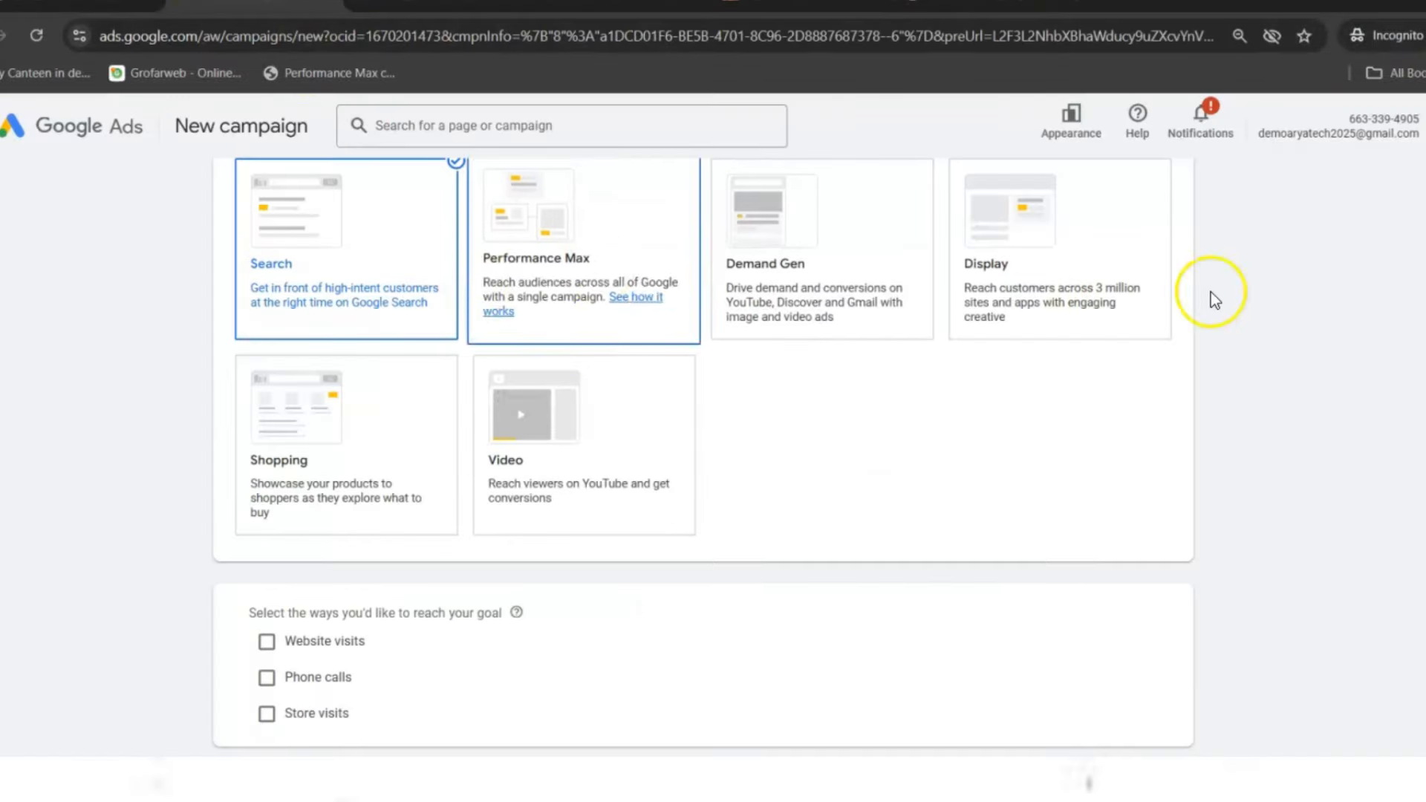
{"action": "scroll", "coordinate": [1065, 198], "scroll_direction": "up", "scroll_amount": 8}
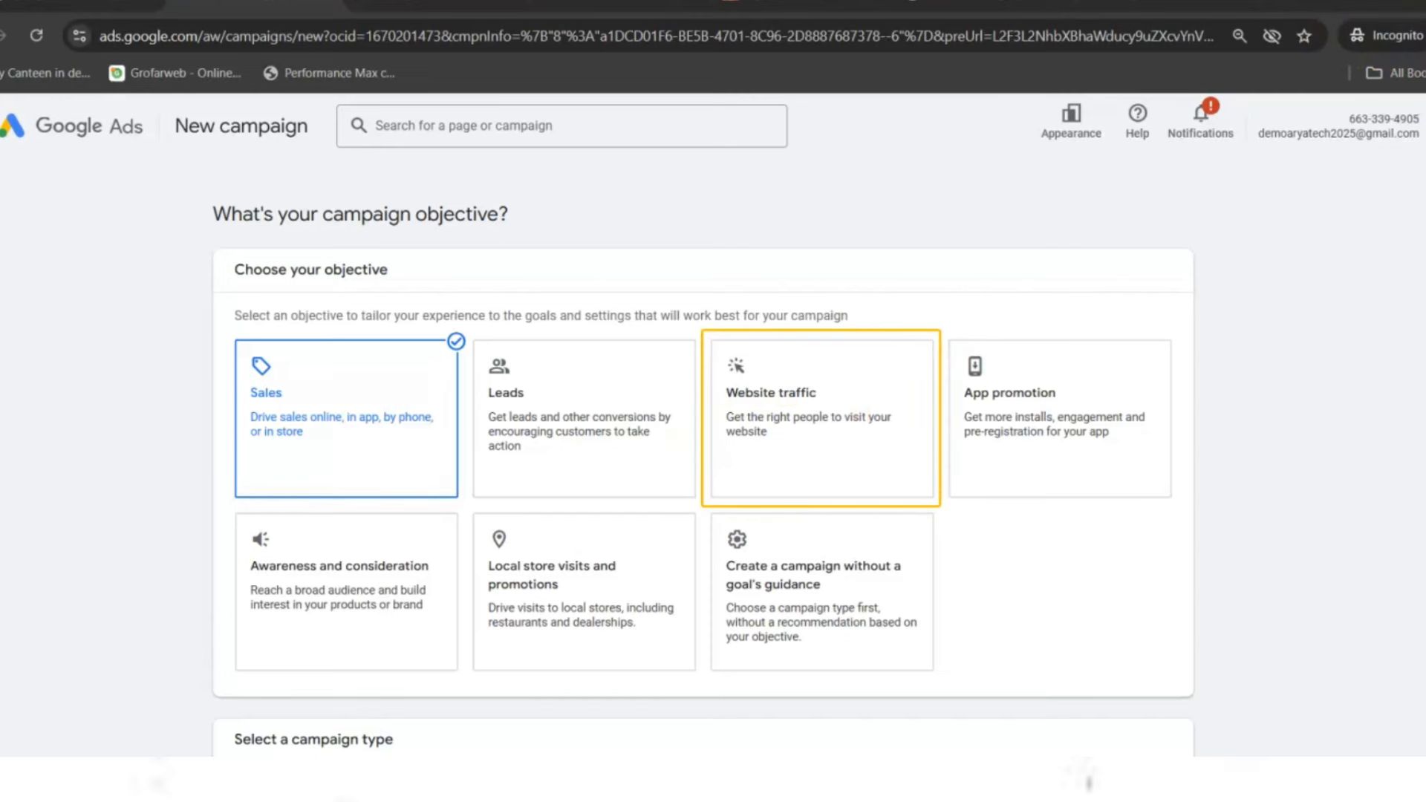
- Go to the Agarwal Packers website tab and scroll through it
{"action": "left_click", "coordinate": [802, 4]}
{"action": "left_click", "coordinate": [985, 4]}
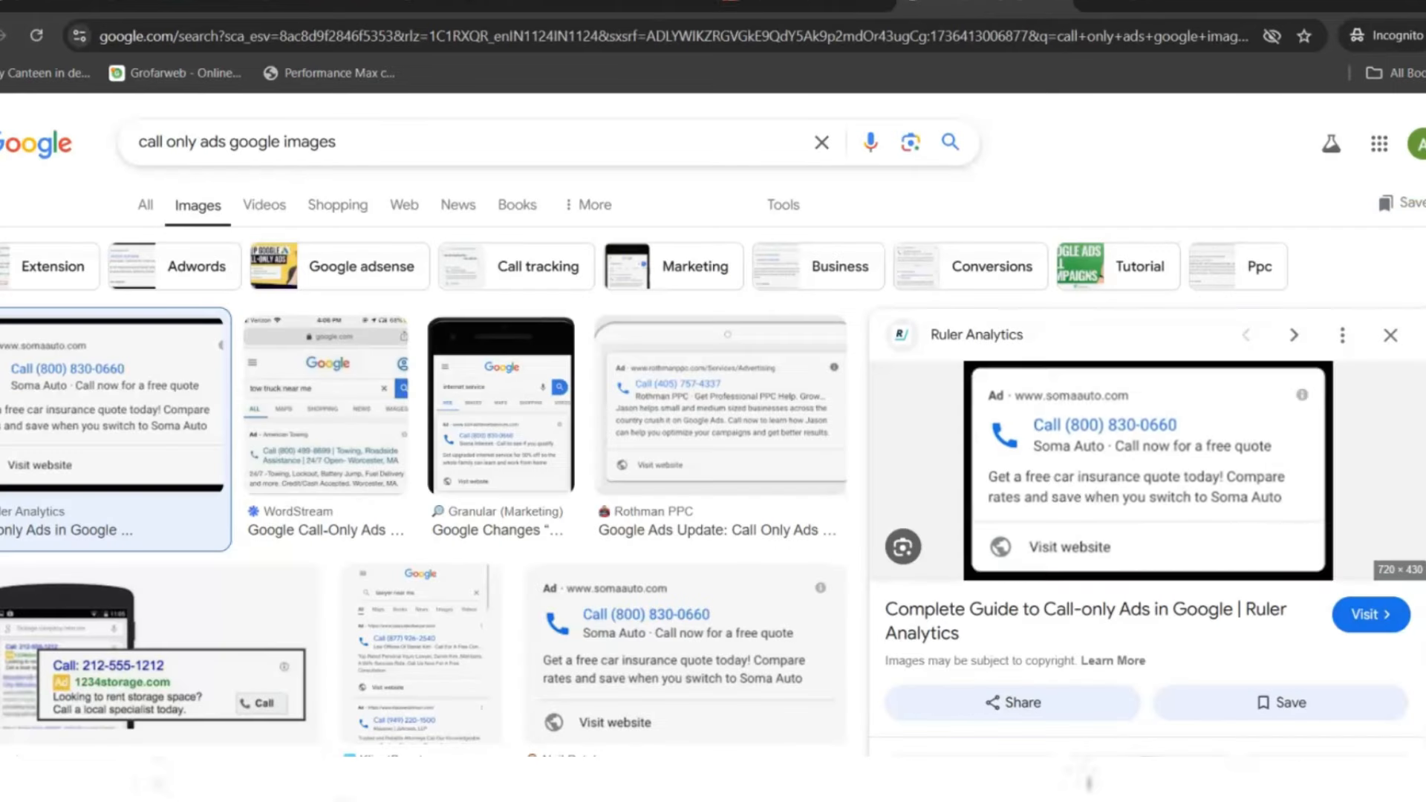
{"action": "left_click", "coordinate": [802, 3]}
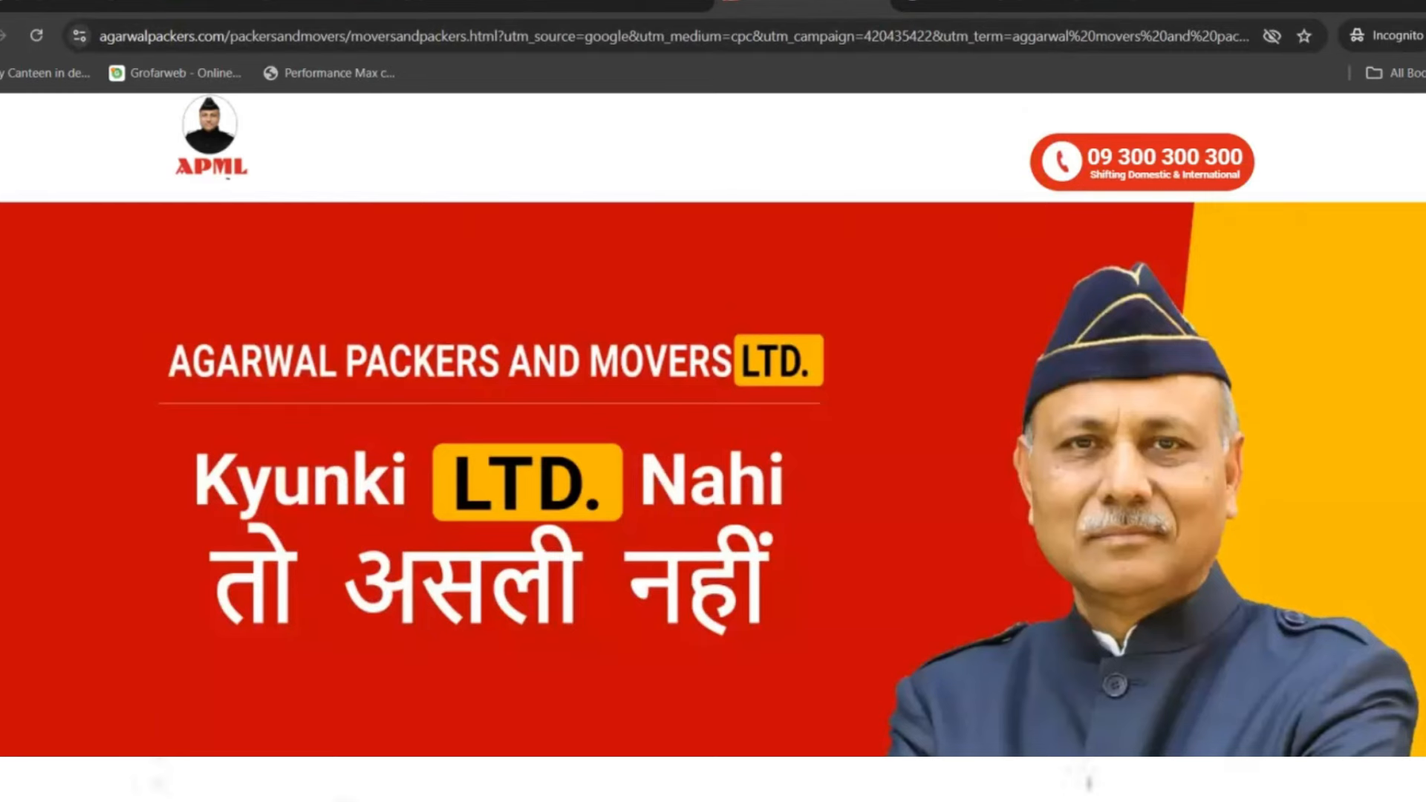
{"action": "scroll", "coordinate": [713, 476], "scroll_direction": "down", "scroll_amount": 6}
{"action": "scroll", "coordinate": [713, 475], "scroll_direction": "down", "scroll_amount": 20}
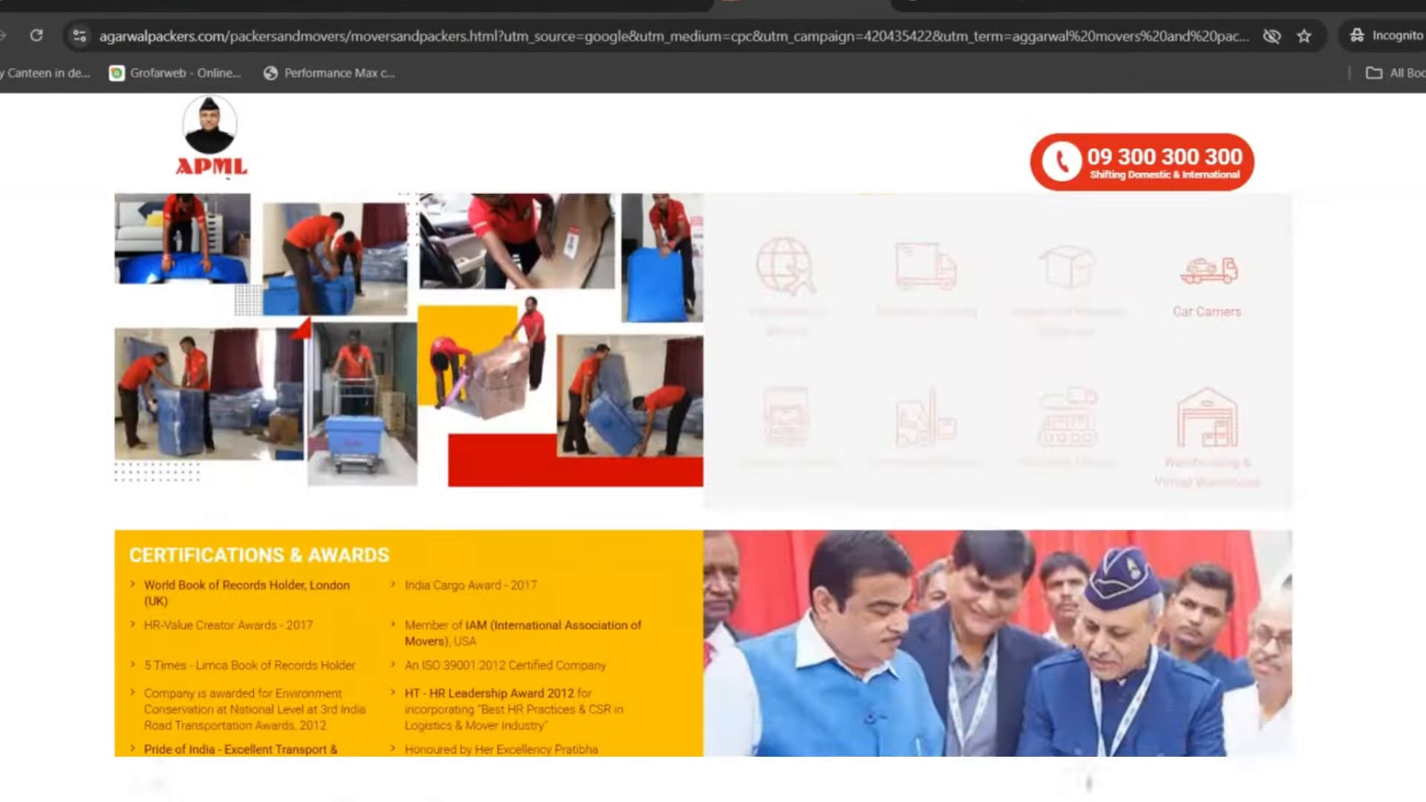
{"action": "scroll", "coordinate": [713, 475], "scroll_direction": "up", "scroll_amount": 20}
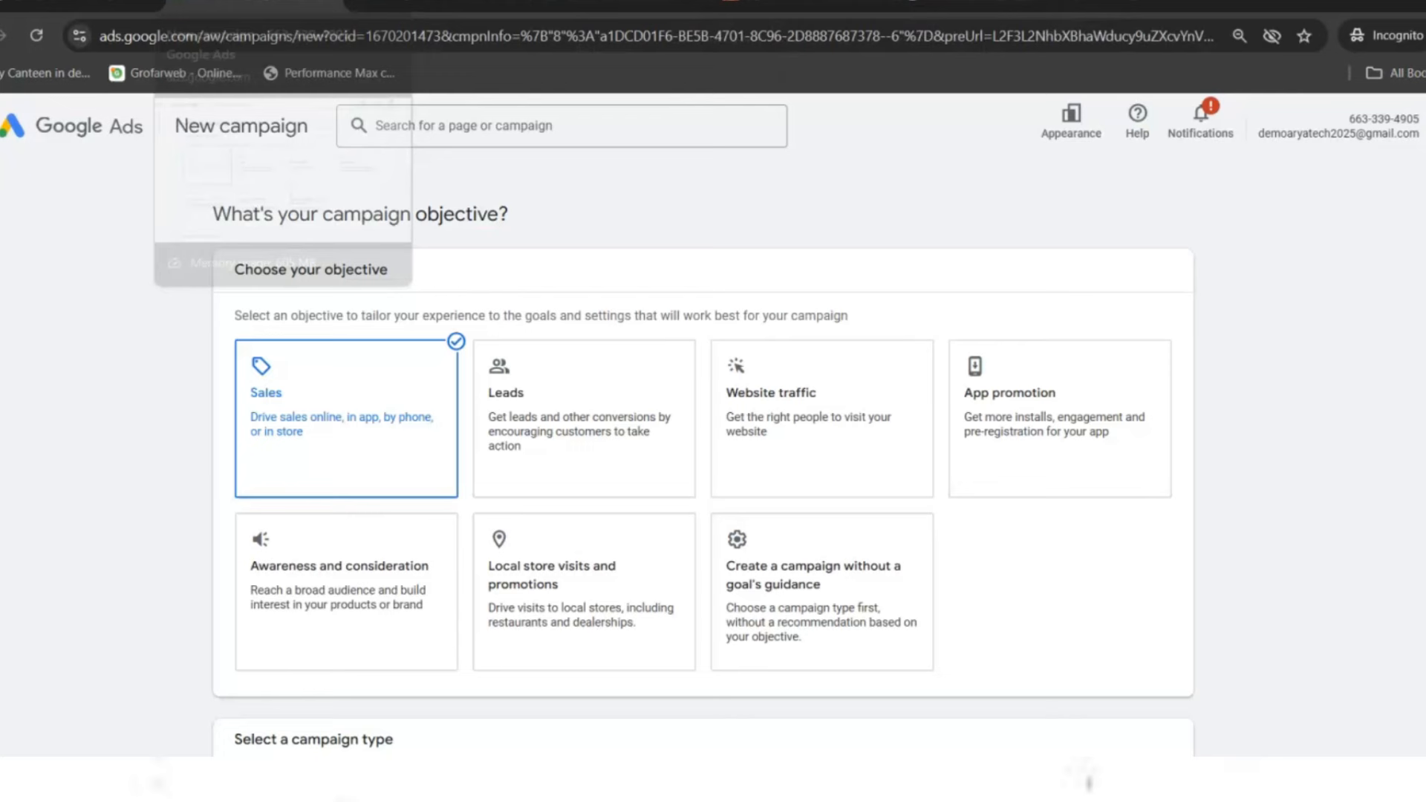
- Return to the Soma Auto ad image tab, ready to enter a new address
{"action": "left_click", "coordinate": [253, 7]}
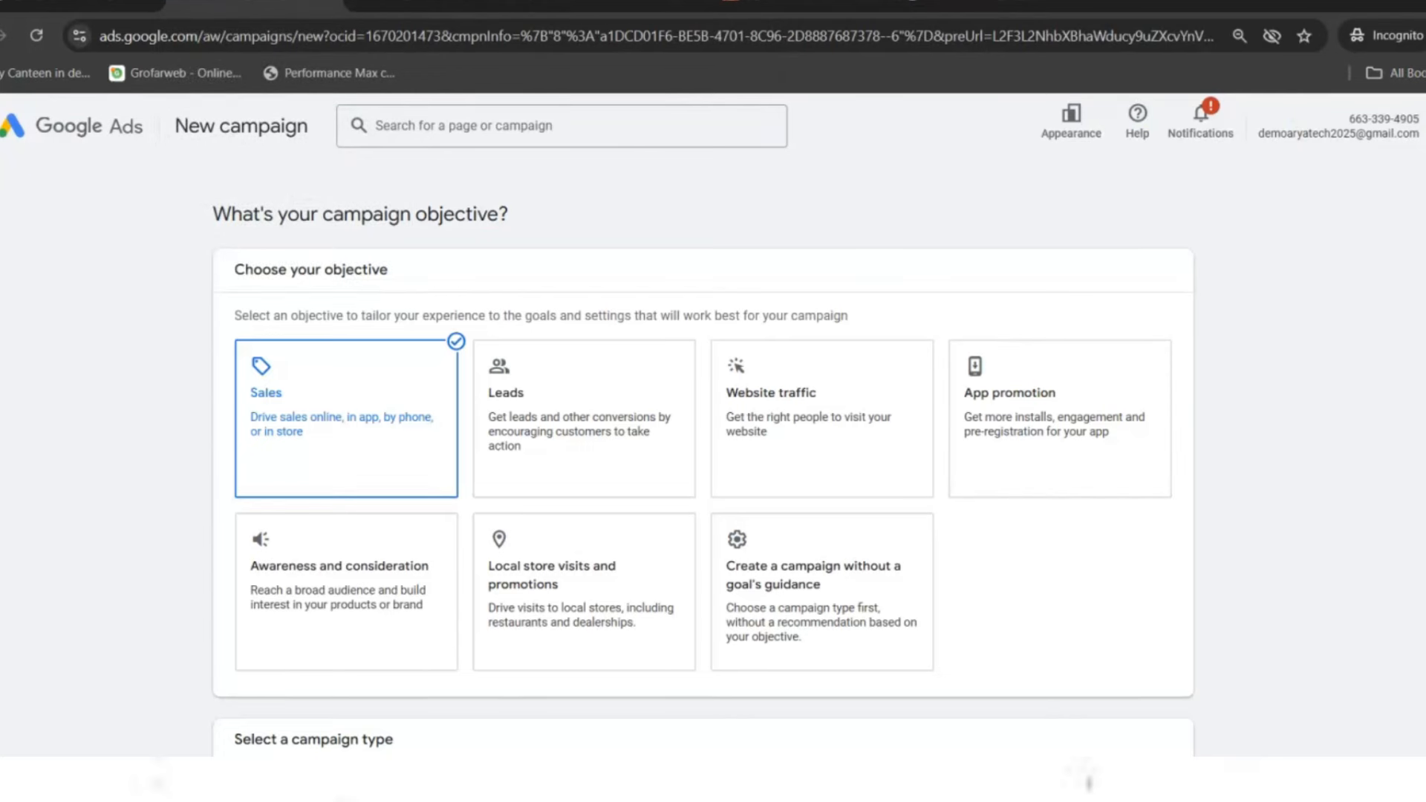
{"action": "left_click", "coordinate": [1166, 5]}
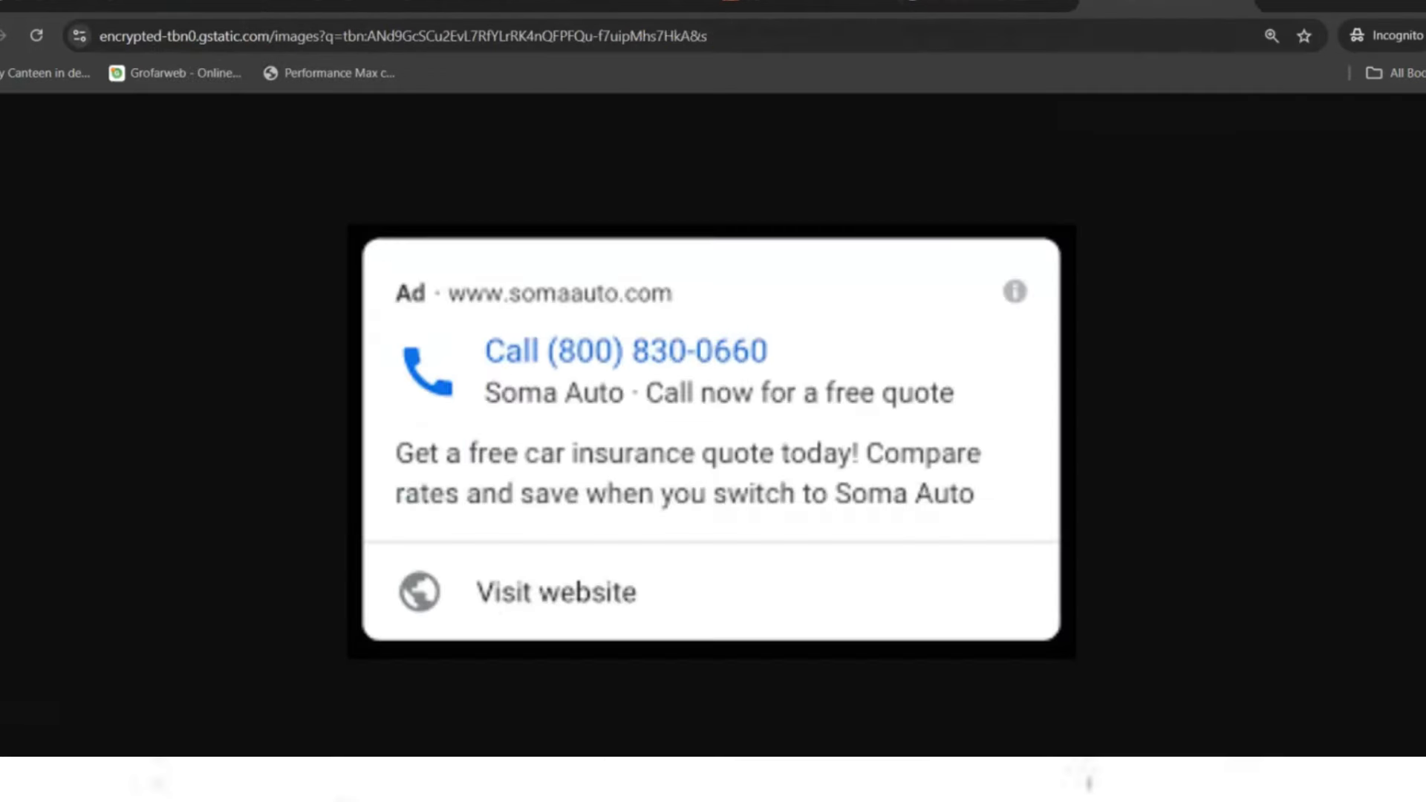
{"action": "left_click", "coordinate": [558, 35]}
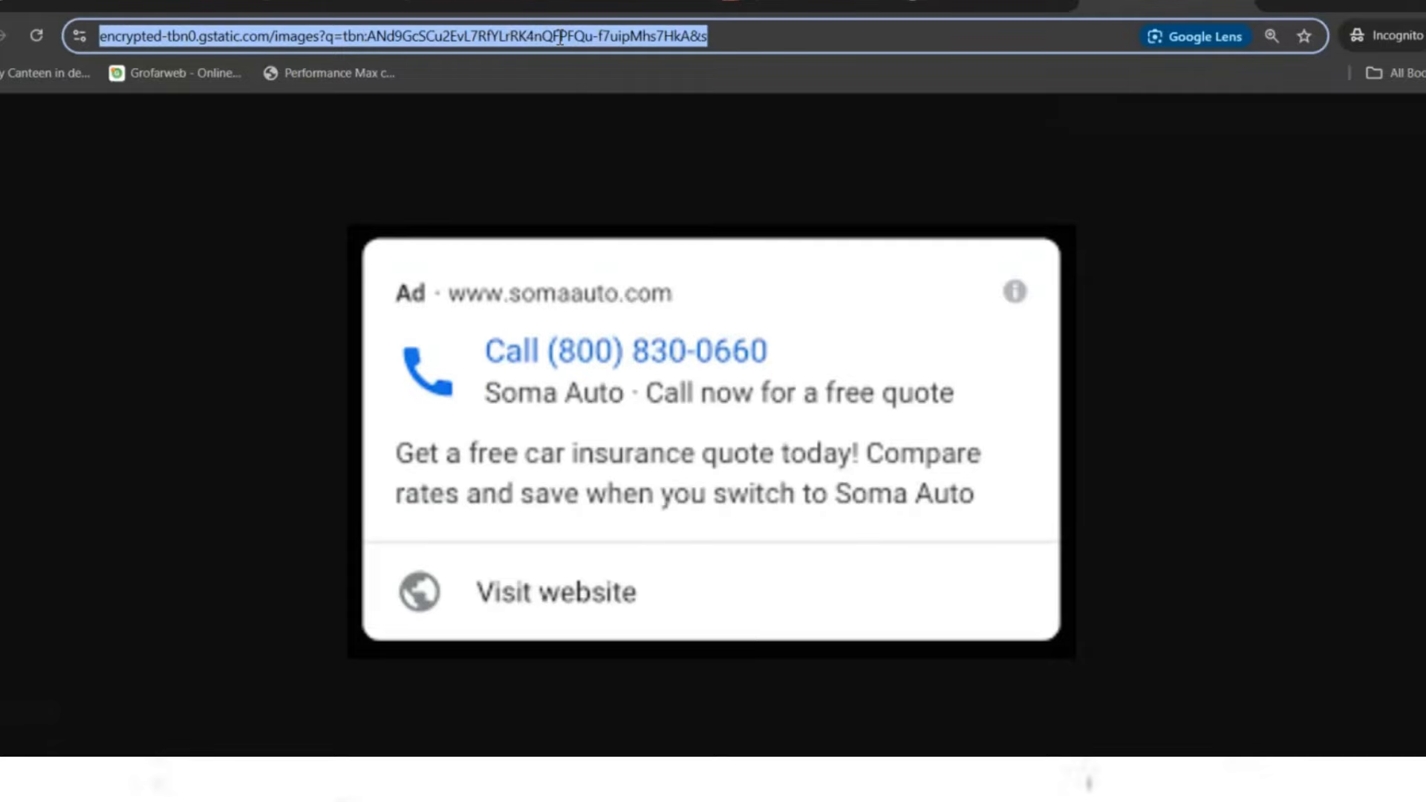
- Search for 'big basket app', open the bigbasket Google Play listing, then return to Google Ads
{"action": "type", "text": "big basket"}
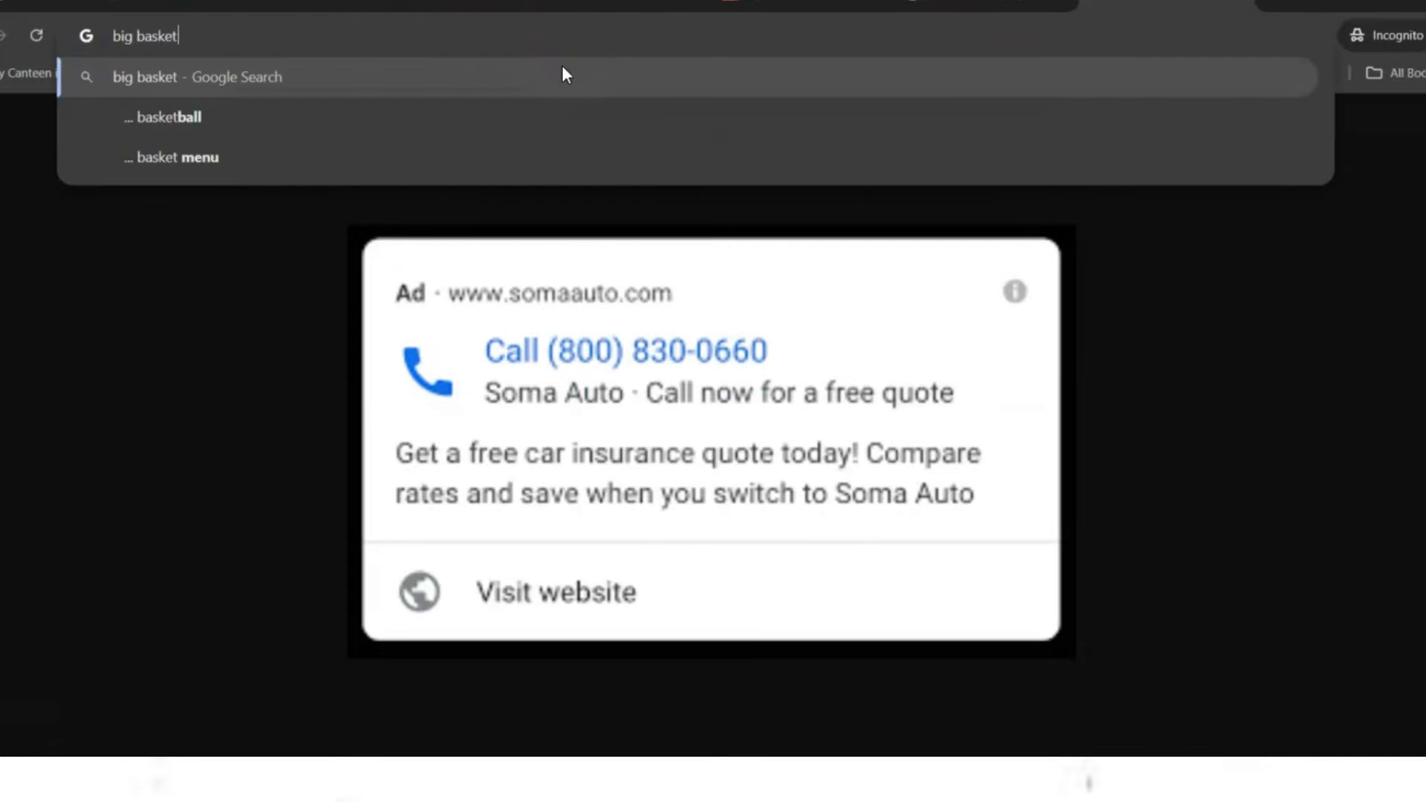
{"action": "key", "text": "Return"}
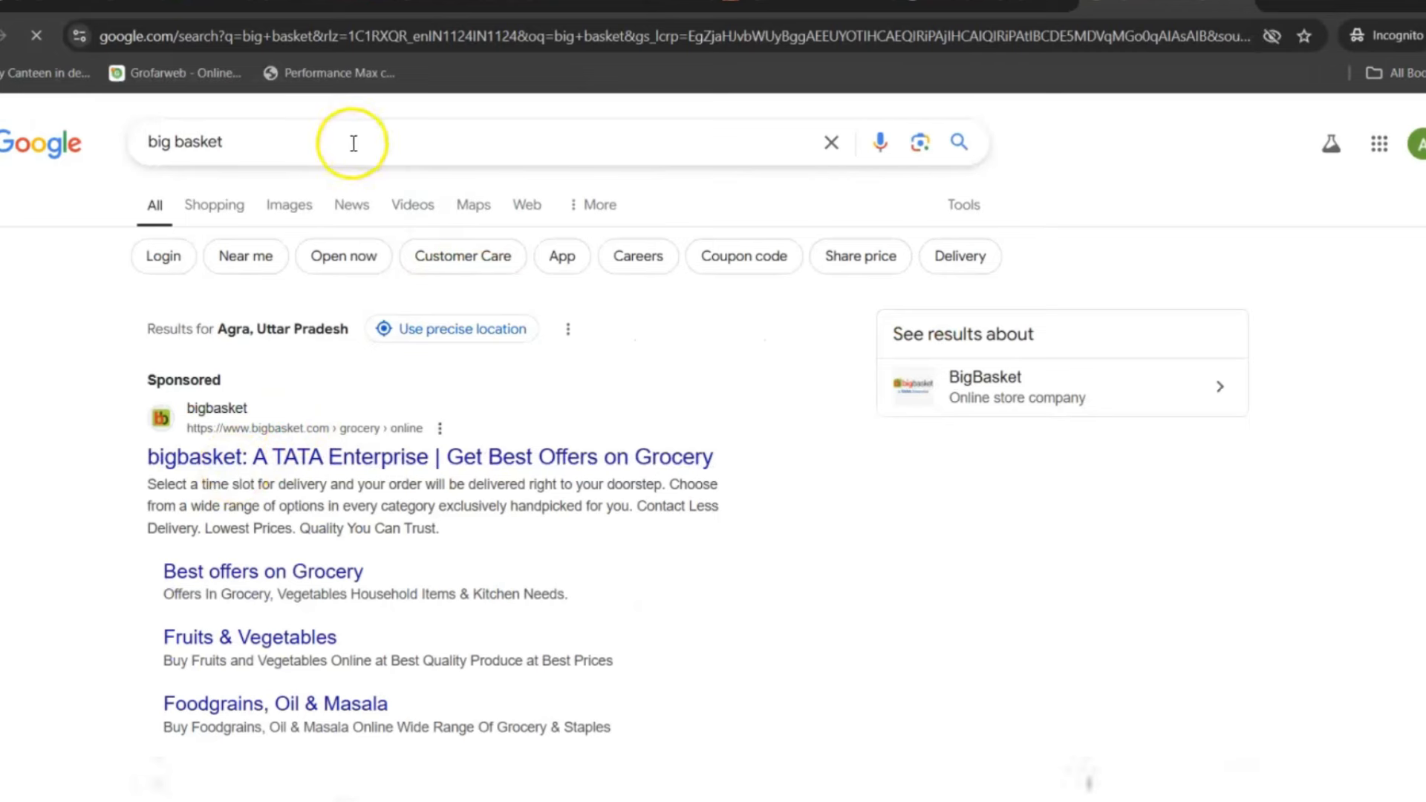
{"action": "type", "text": "app"}
{"action": "key", "text": "Return"}
{"action": "left_click", "coordinate": [298, 444]}
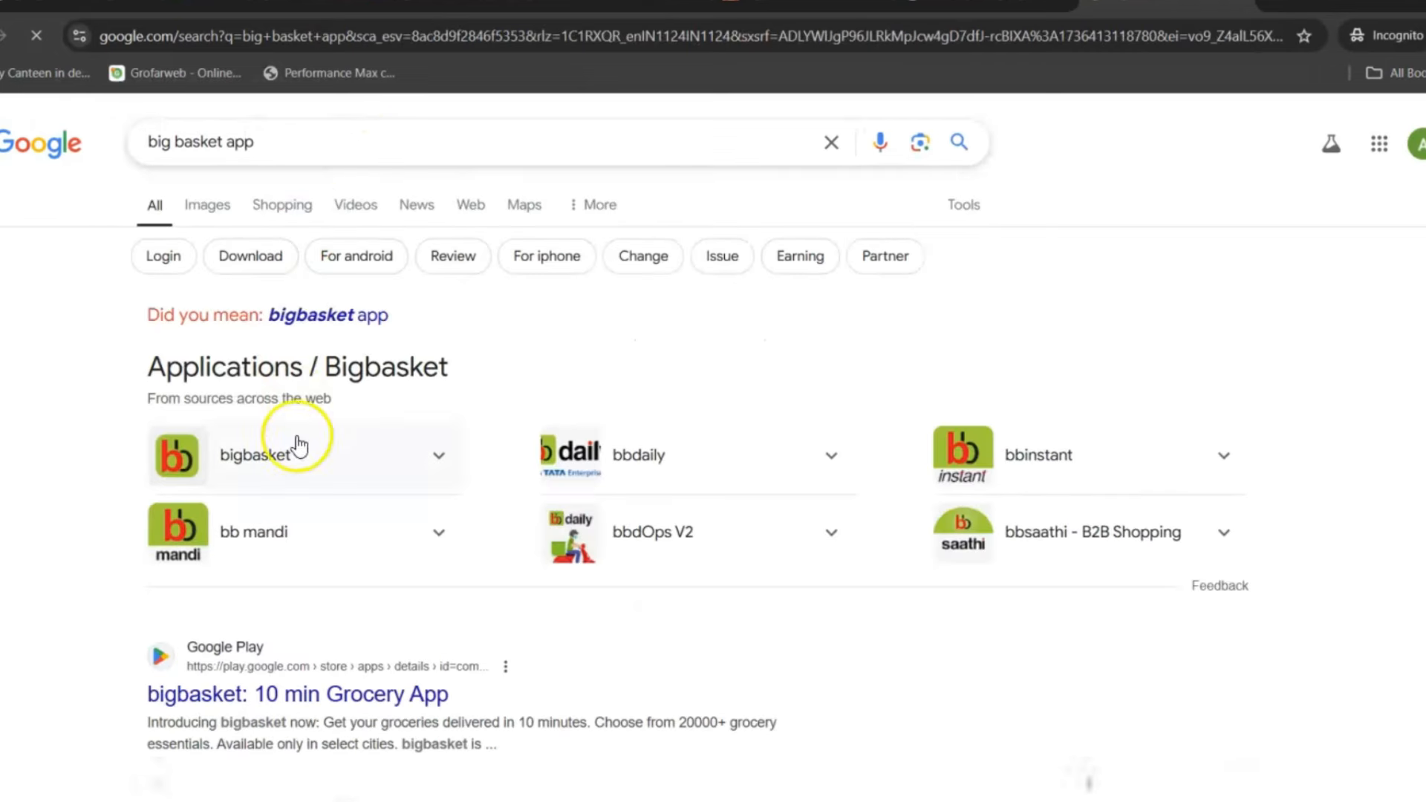
{"action": "left_click", "coordinate": [239, 692]}
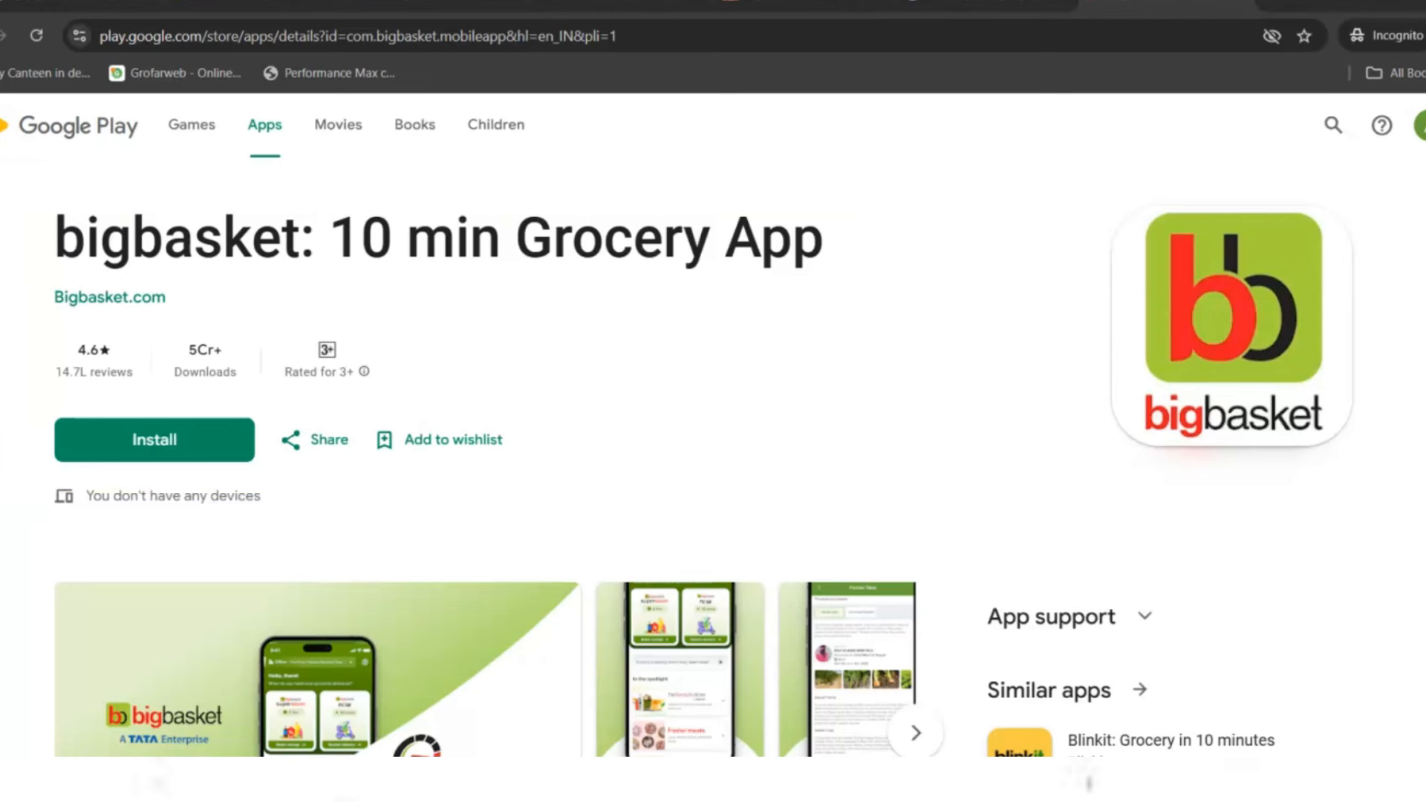
{"action": "left_click", "coordinate": [252, 3]}
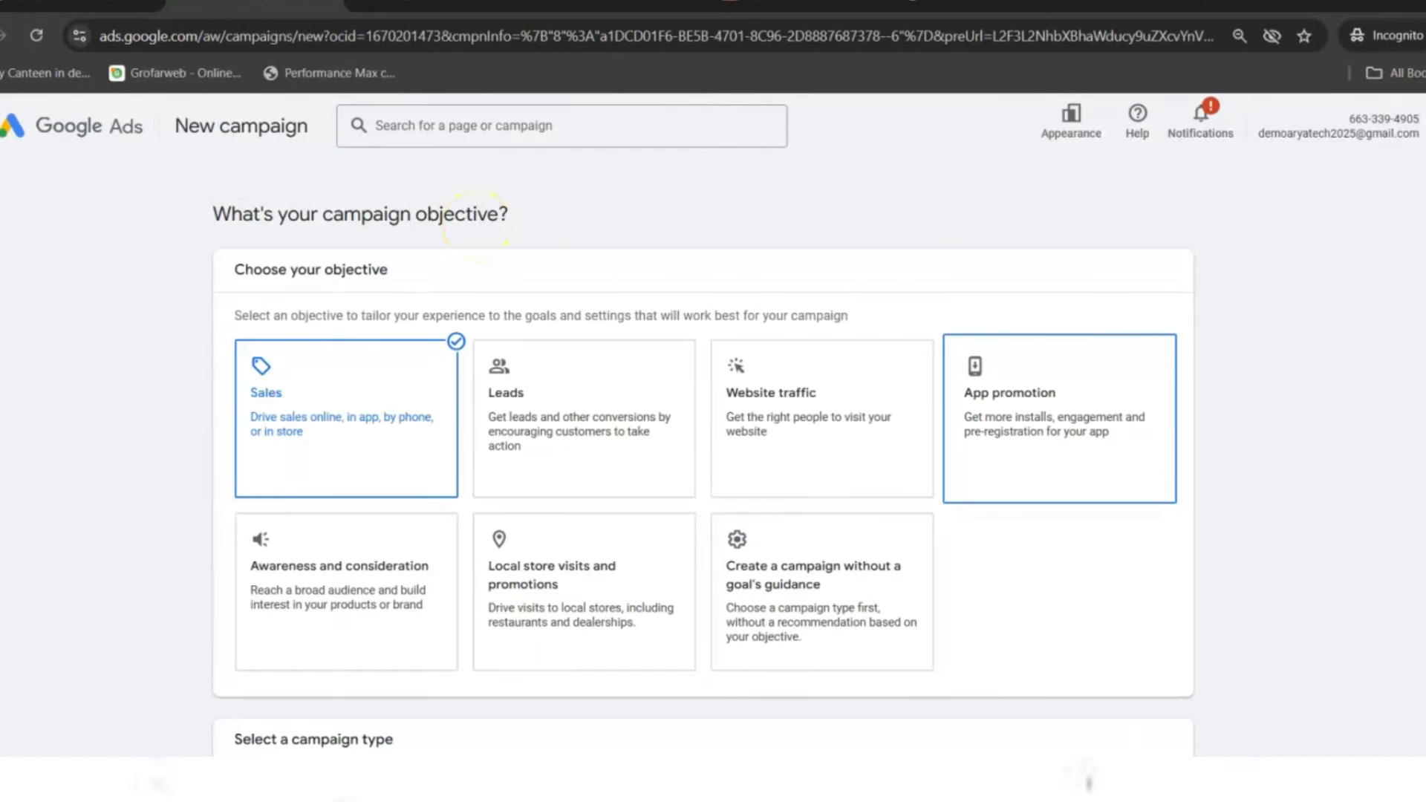
- Look over the Sales objective and Search campaign-type choices, then open a new Incognito tab
{"action": "scroll", "coordinate": [703, 457], "scroll_direction": "down", "scroll_amount": 3}
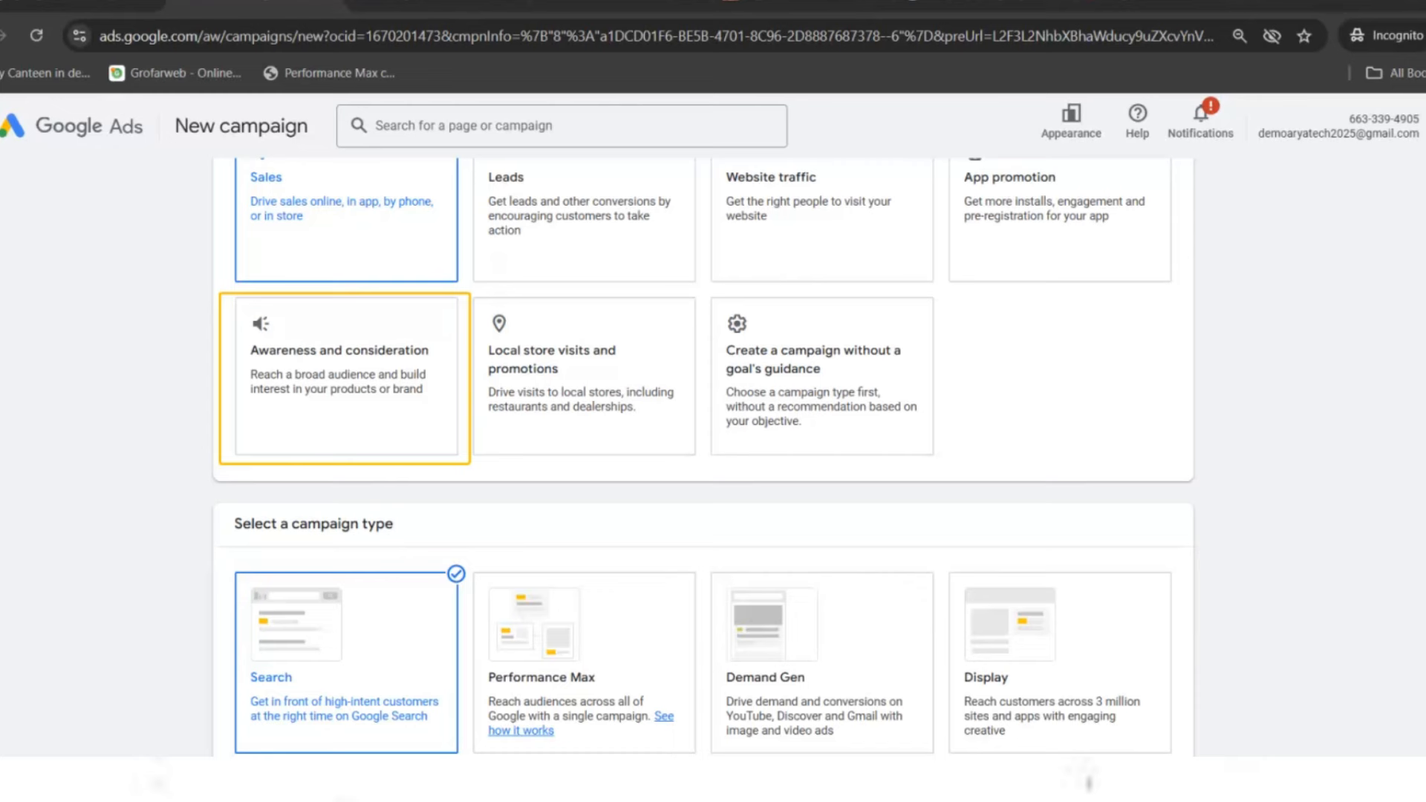
{"action": "scroll", "coordinate": [704, 457], "scroll_direction": "up", "scroll_amount": 1}
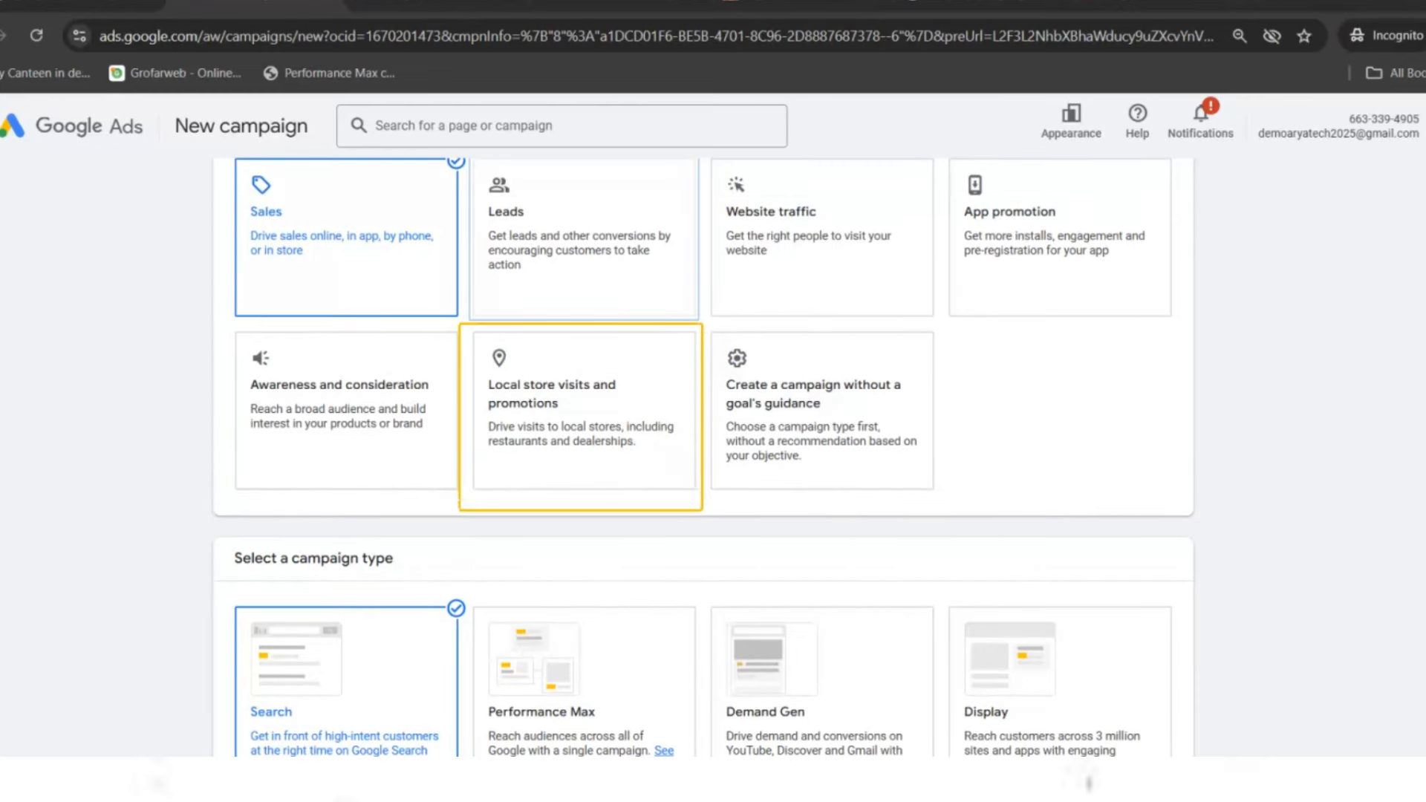
{"action": "left_click", "coordinate": [1273, 4]}
- Search 'furniture shop near me', browse the Agra local results, then go back to Google Ads
{"action": "type", "text": "furn"}
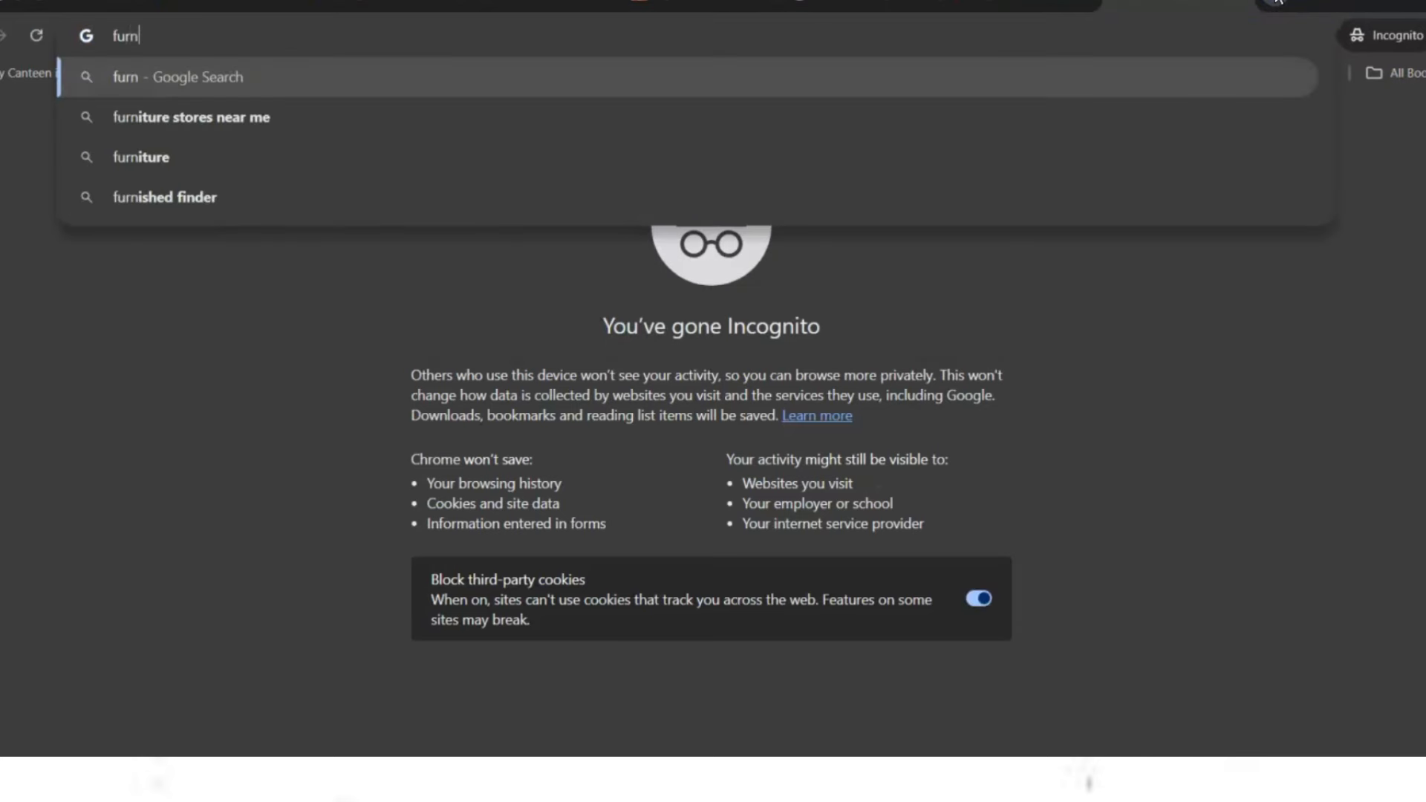
{"action": "type", "text": "tiutre shop near me"}
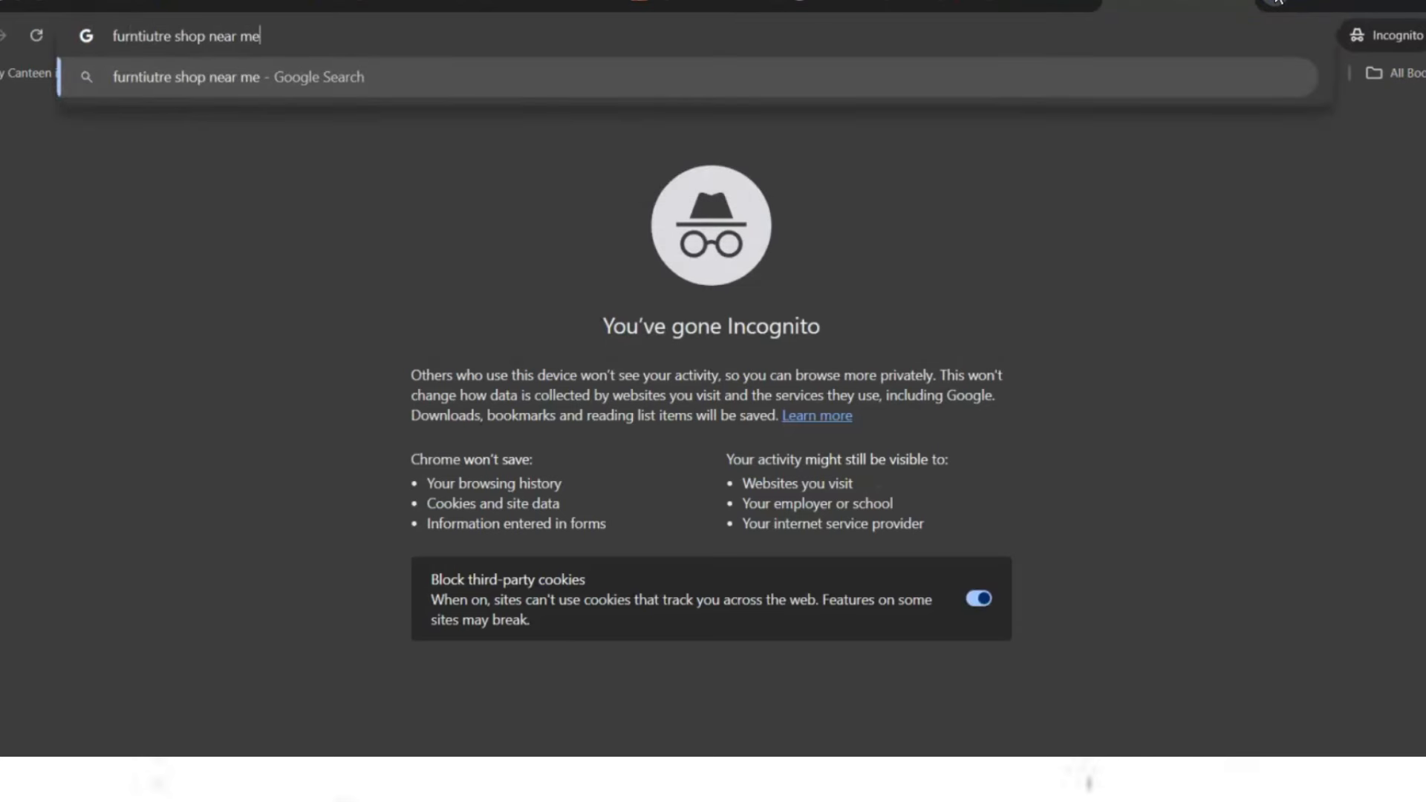
{"action": "key", "text": "Return"}
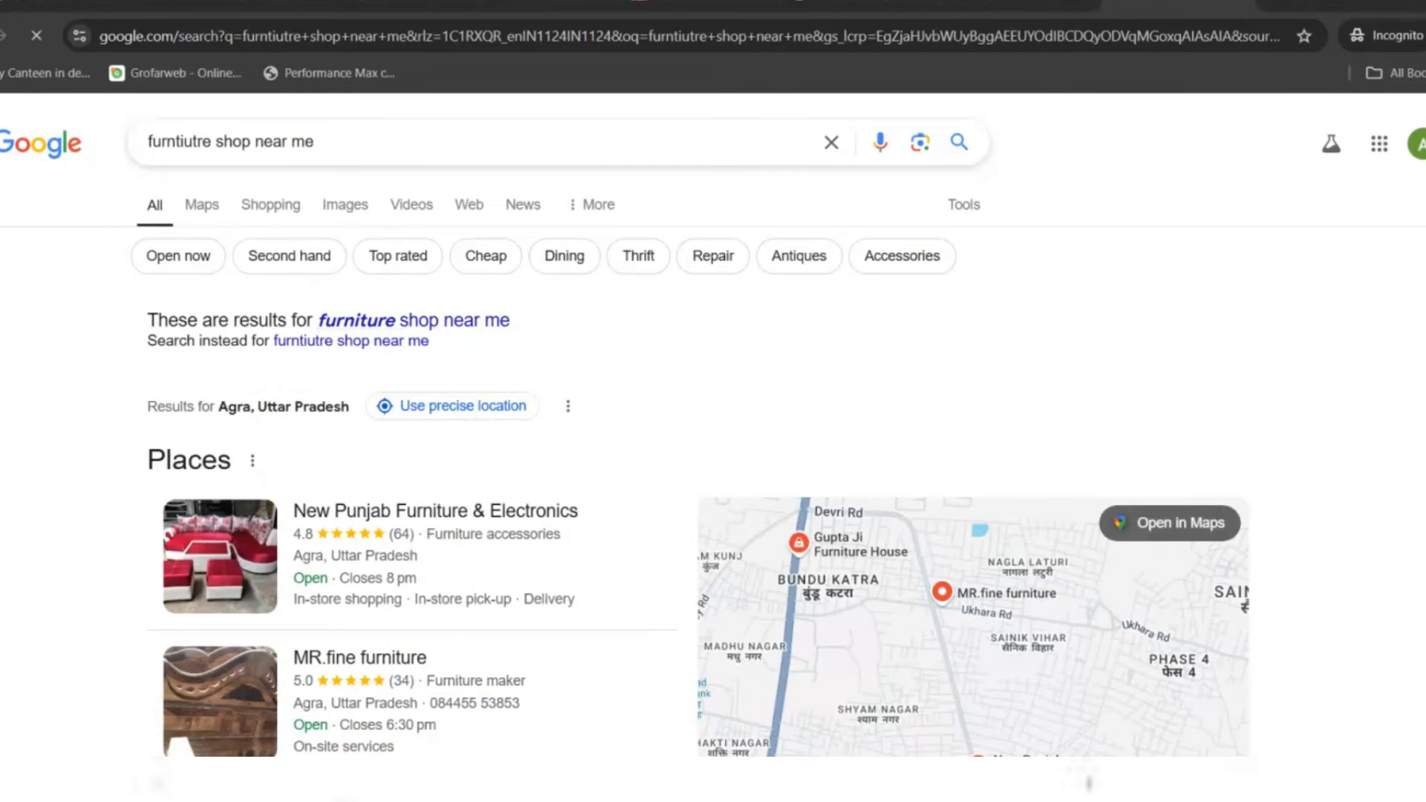
{"action": "scroll", "coordinate": [699, 446], "scroll_direction": "down", "scroll_amount": 5}
{"action": "scroll", "coordinate": [698, 446], "scroll_direction": "down", "scroll_amount": 2}
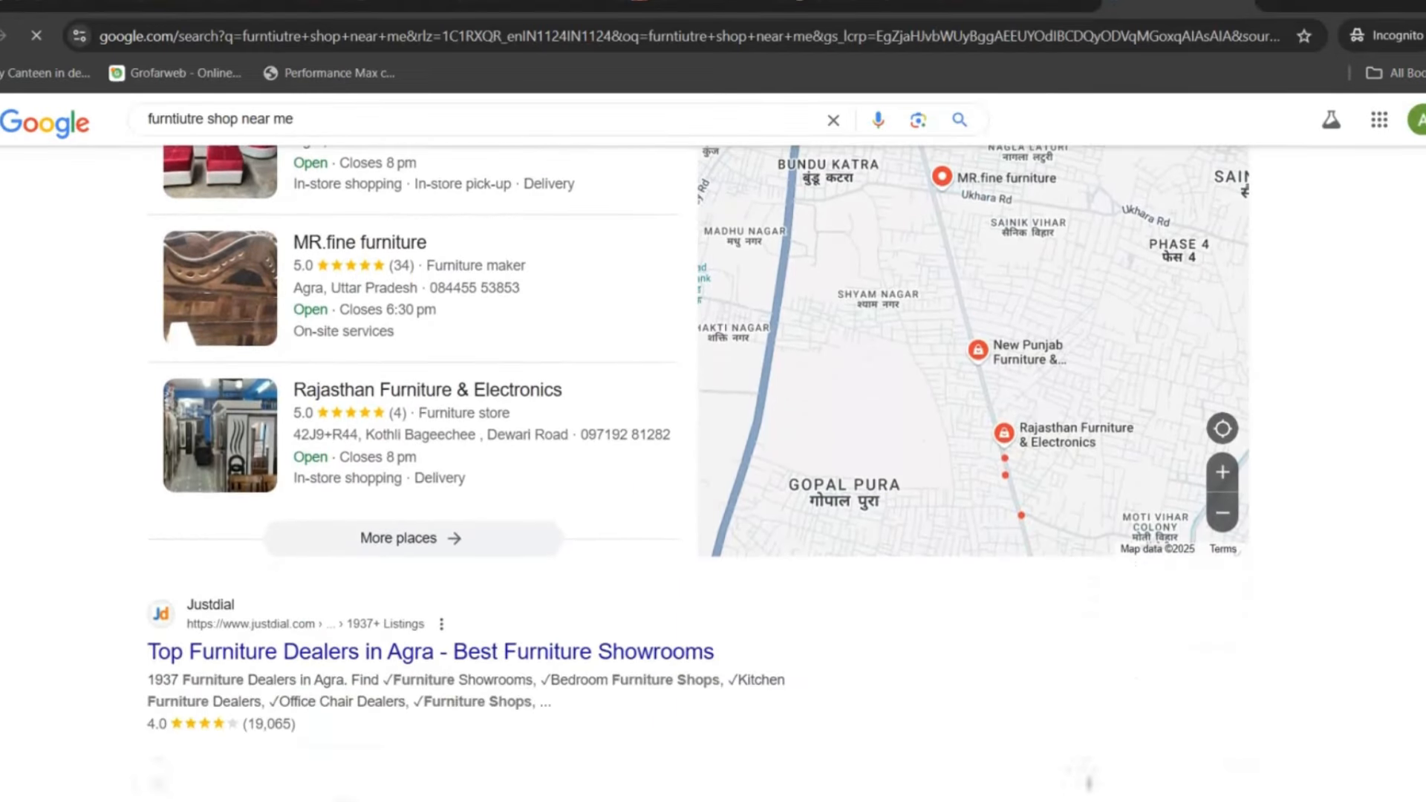
{"action": "scroll", "coordinate": [698, 446], "scroll_direction": "up", "scroll_amount": 3}
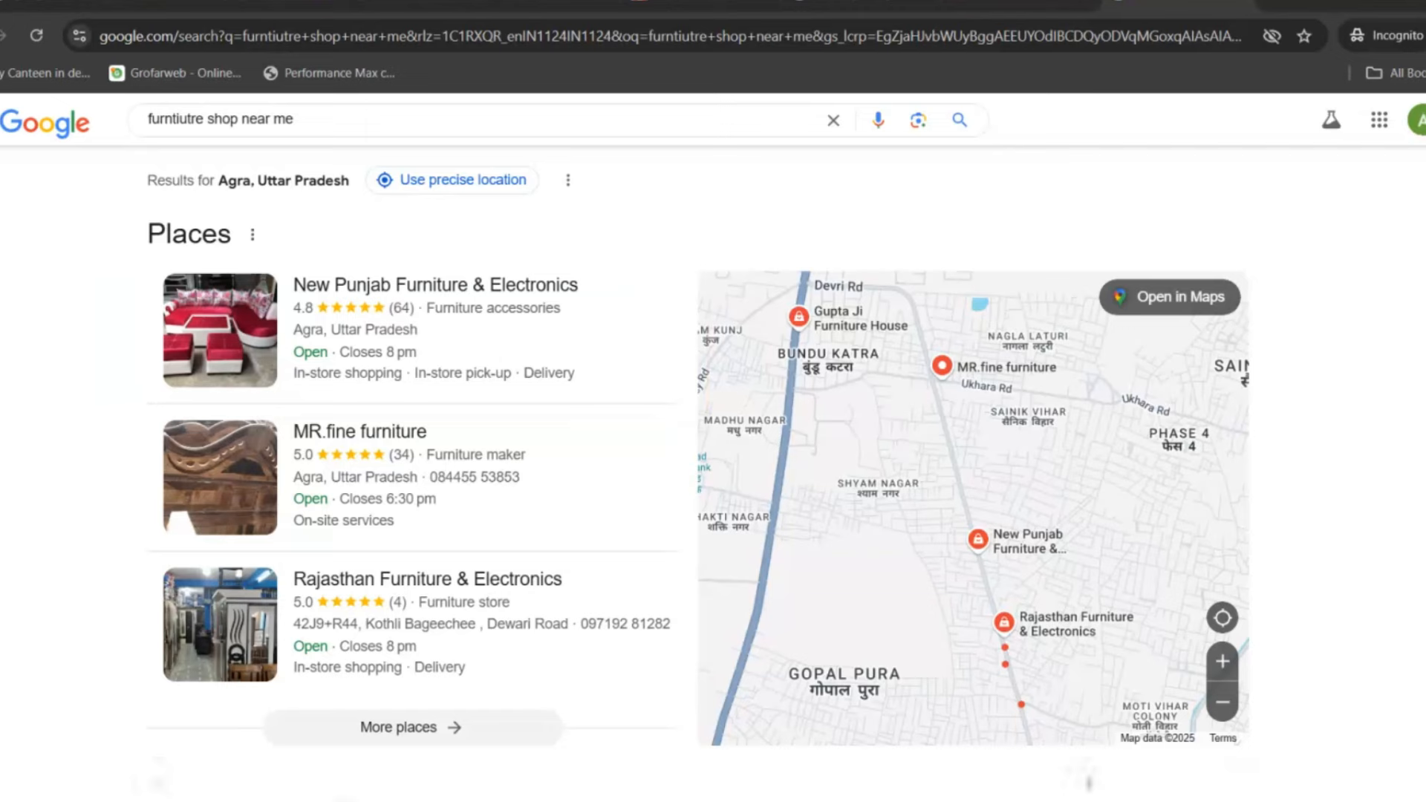
{"action": "scroll", "coordinate": [714, 445], "scroll_direction": "down", "scroll_amount": 8}
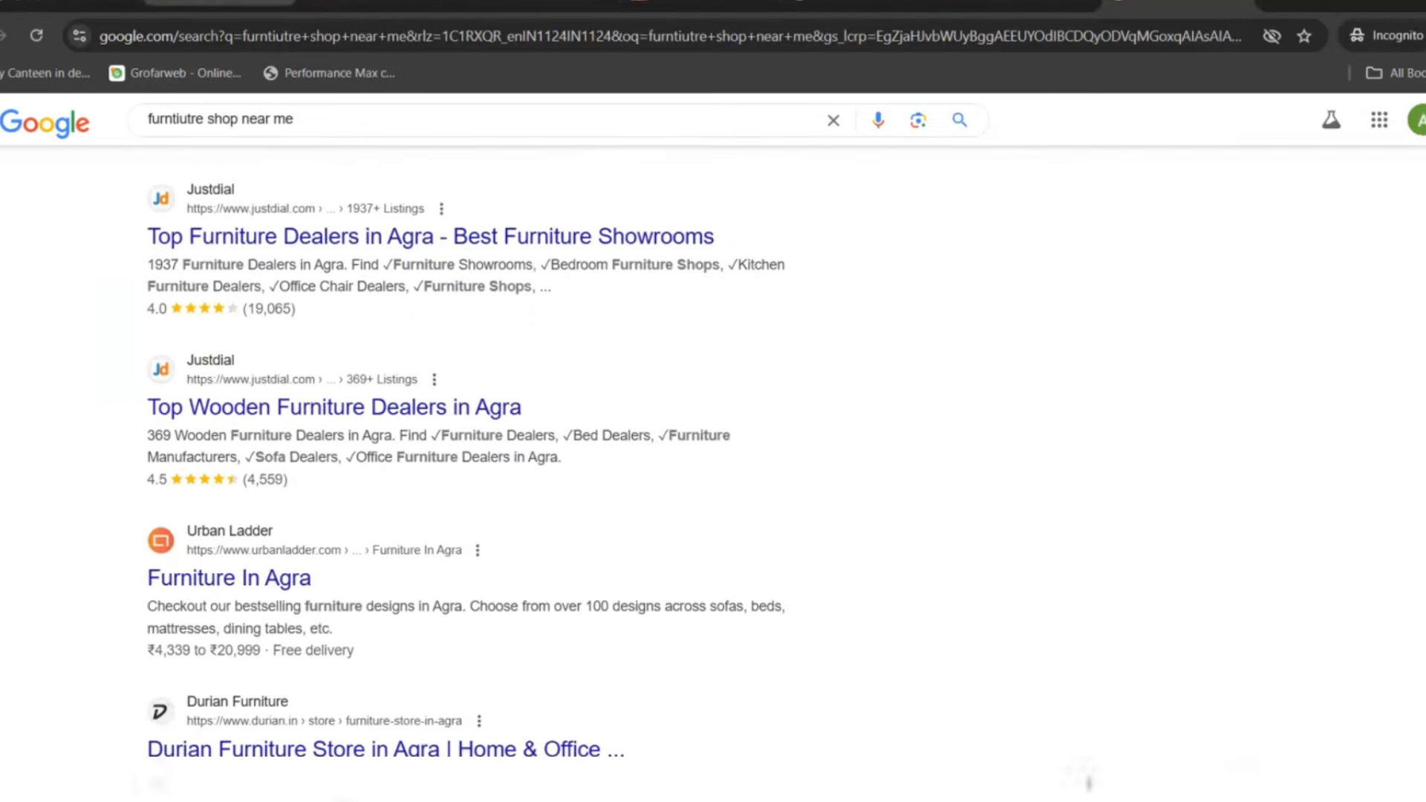
{"action": "left_click", "coordinate": [246, 2]}
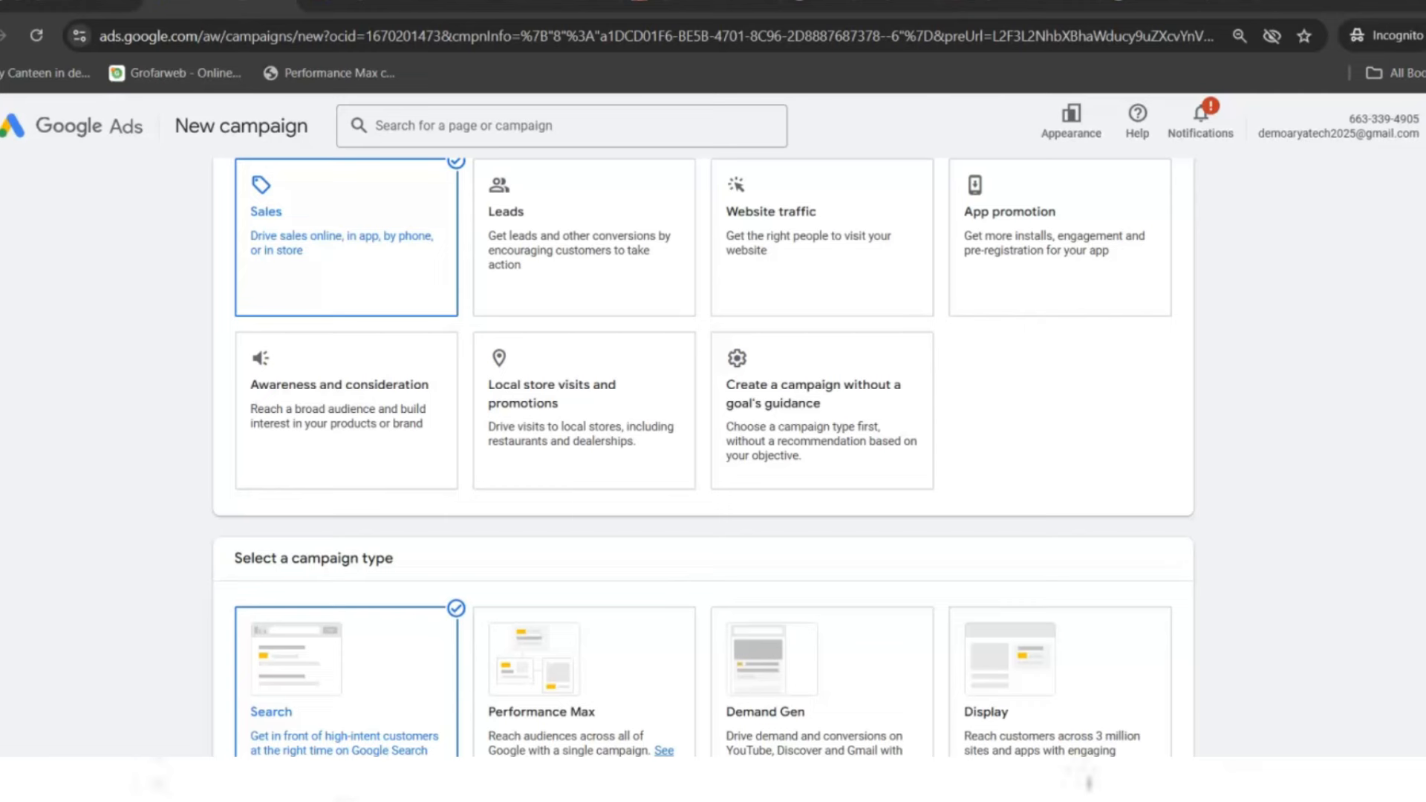
{"action": "scroll", "coordinate": [703, 459], "scroll_direction": "down", "scroll_amount": 3}
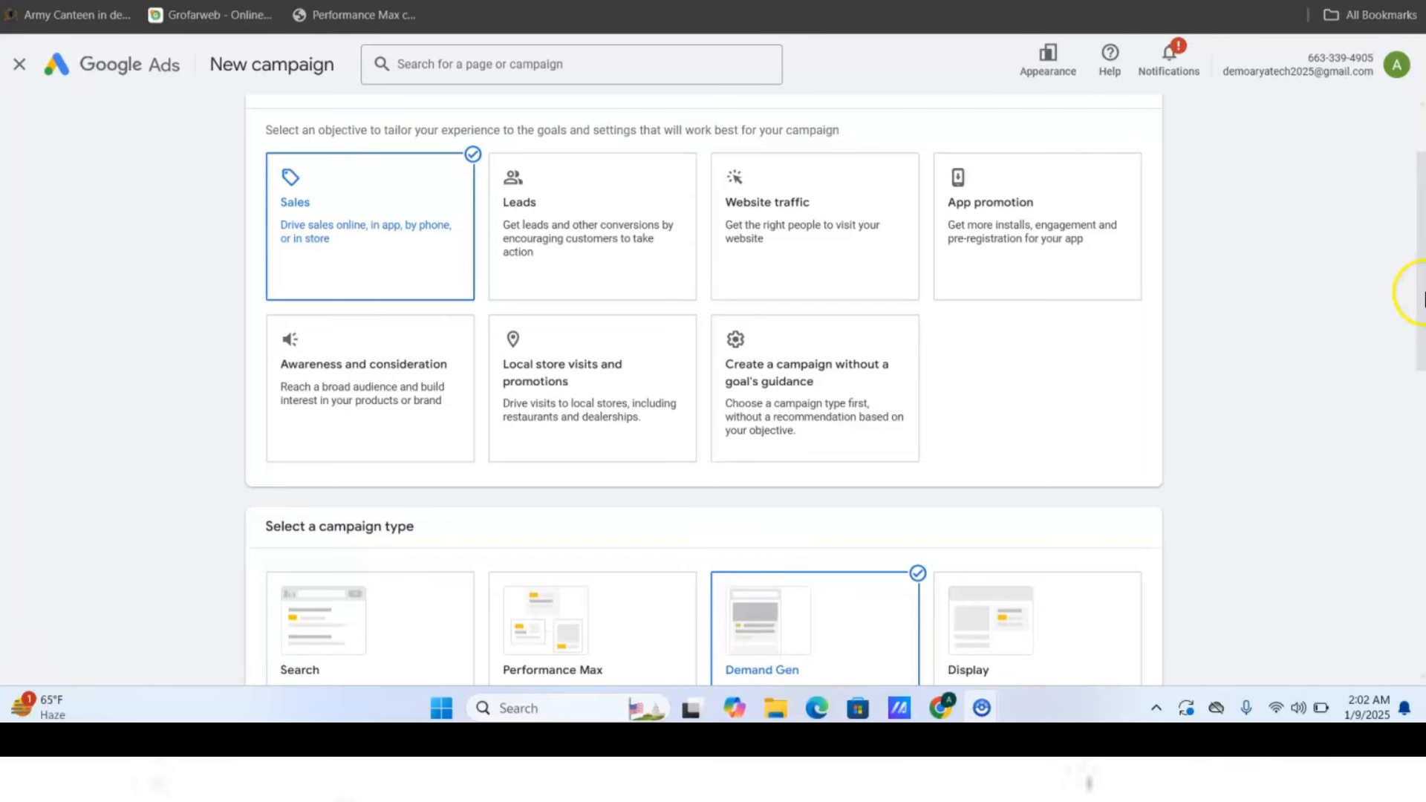
{"action": "left_click_drag", "start_coordinate": [1412, 281], "coordinate": [1411, 441]}
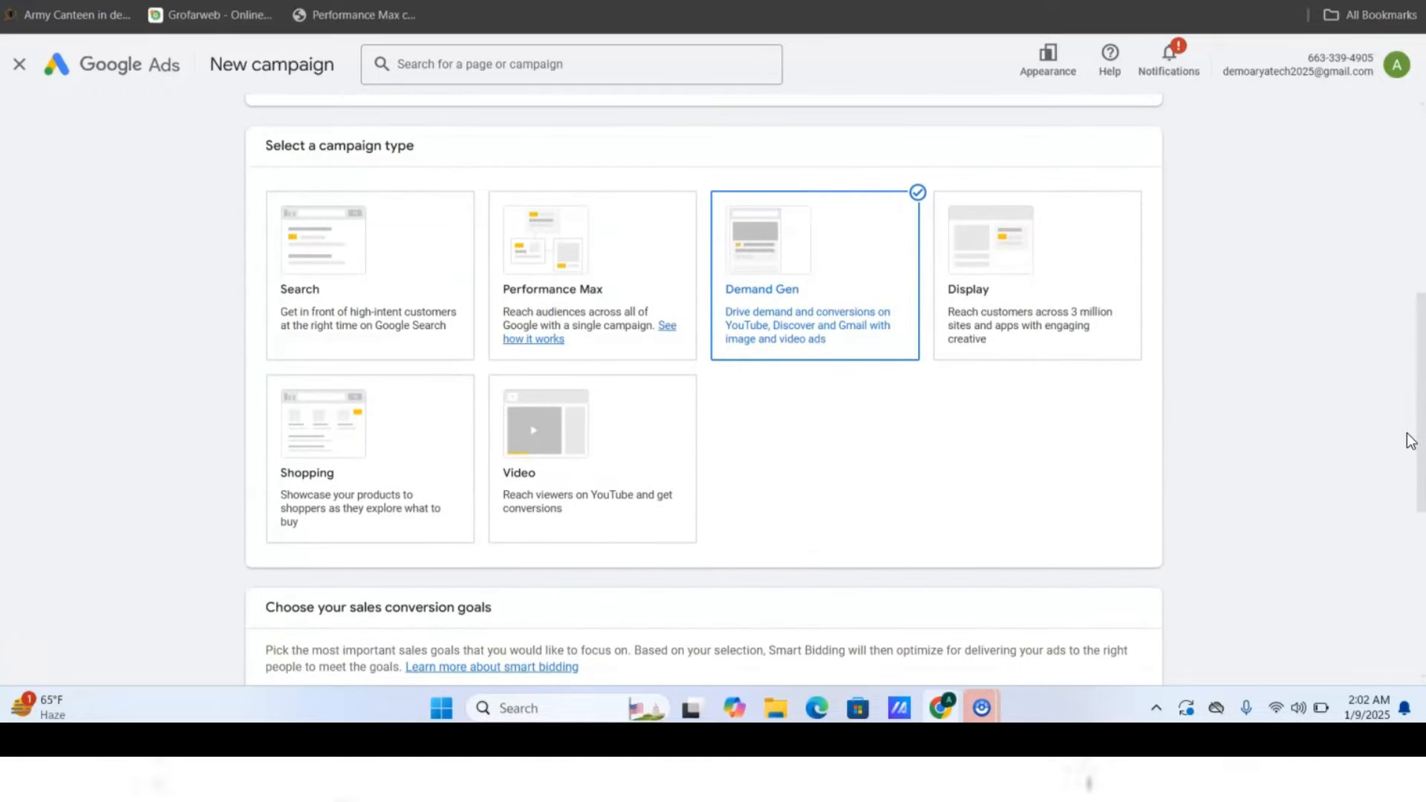
{"action": "mouse_move", "coordinate": [1410, 440]}
{"action": "left_mouse_down"}
{"action": "mouse_move", "coordinate": [1411, 358]}
{"action": "mouse_move", "coordinate": [1412, 445]}
{"action": "left_mouse_up"}
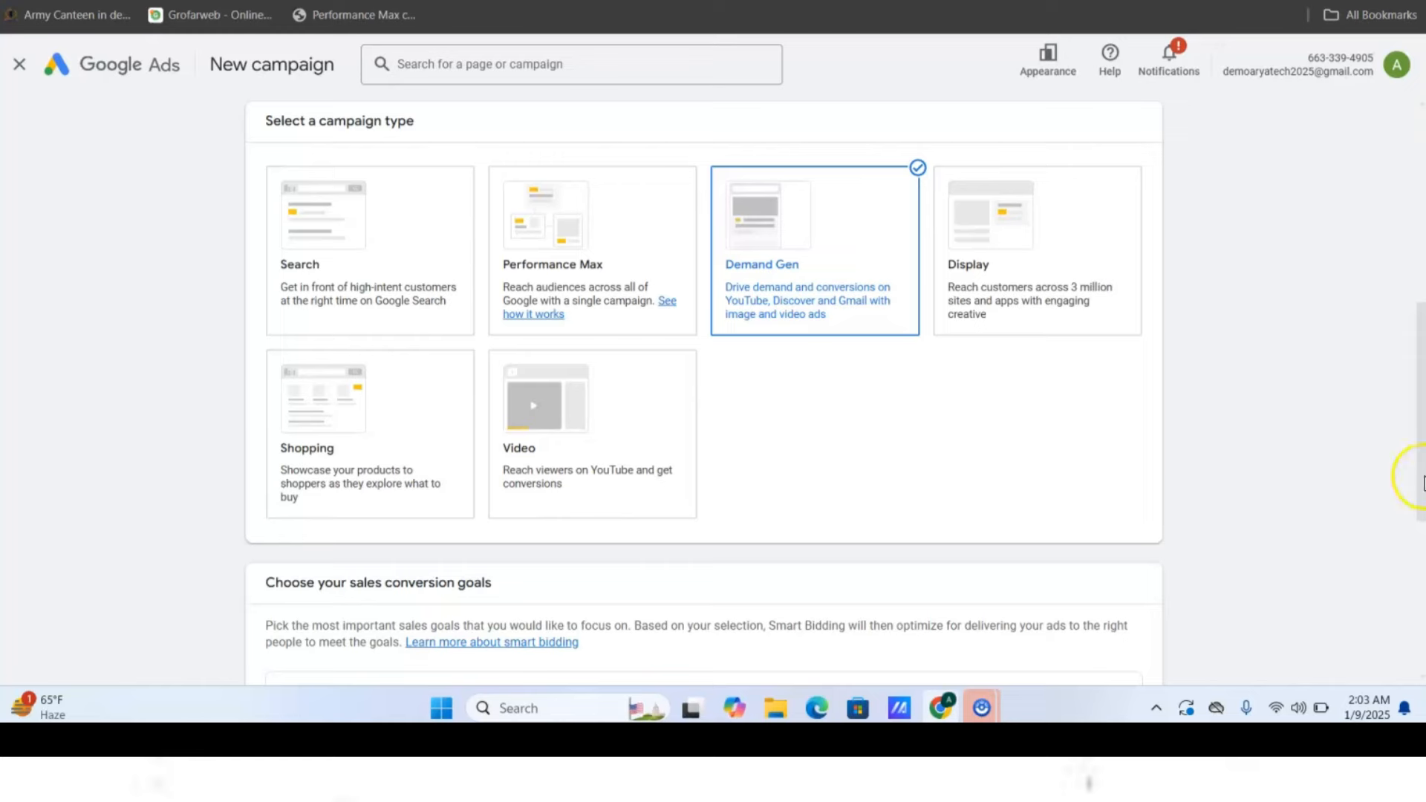
{"action": "left_click_drag", "start_coordinate": [1420, 423], "coordinate": [1420, 357]}
{"action": "left_click_drag", "start_coordinate": [1425, 342], "coordinate": [1347, 465]}
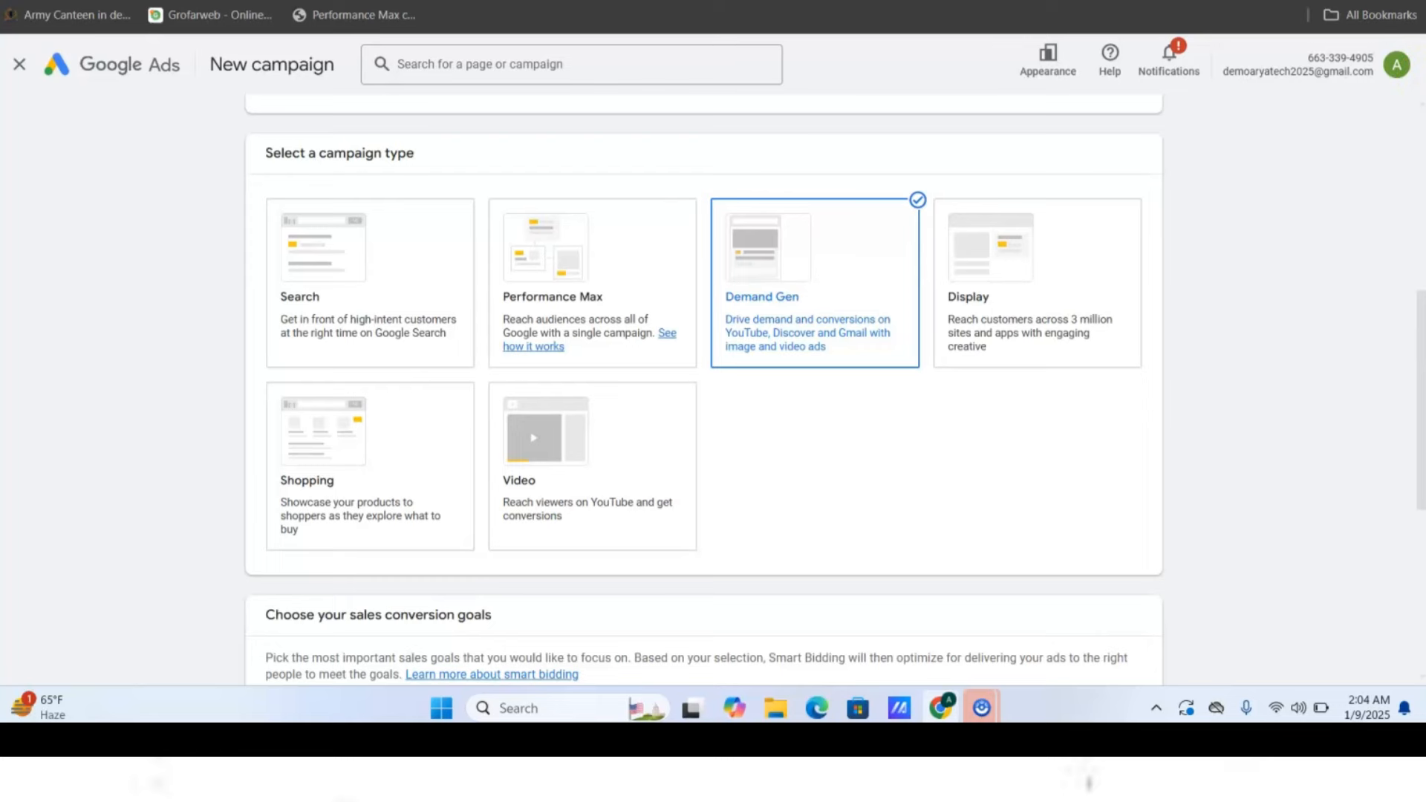
- Show the 'call ads example' image results and view the Fast Insure click-to-call ad
{"action": "left_click", "coordinate": [600, 1]}
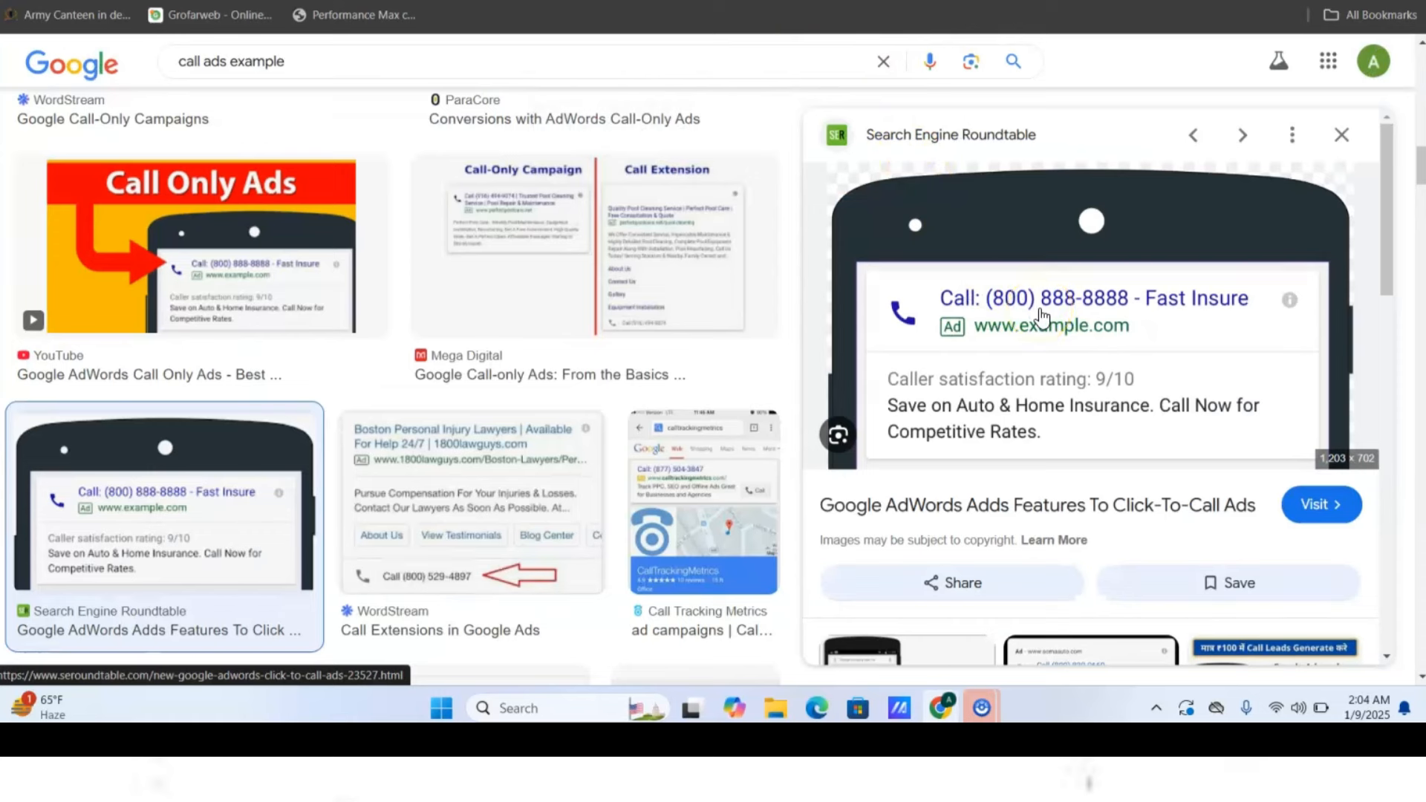
{"action": "left_click_drag", "start_coordinate": [966, 303], "coordinate": [1113, 339]}
- Return to the New campaign page's campaign-type section, where Demand Gen is selected
{"action": "left_click", "coordinate": [446, 1]}
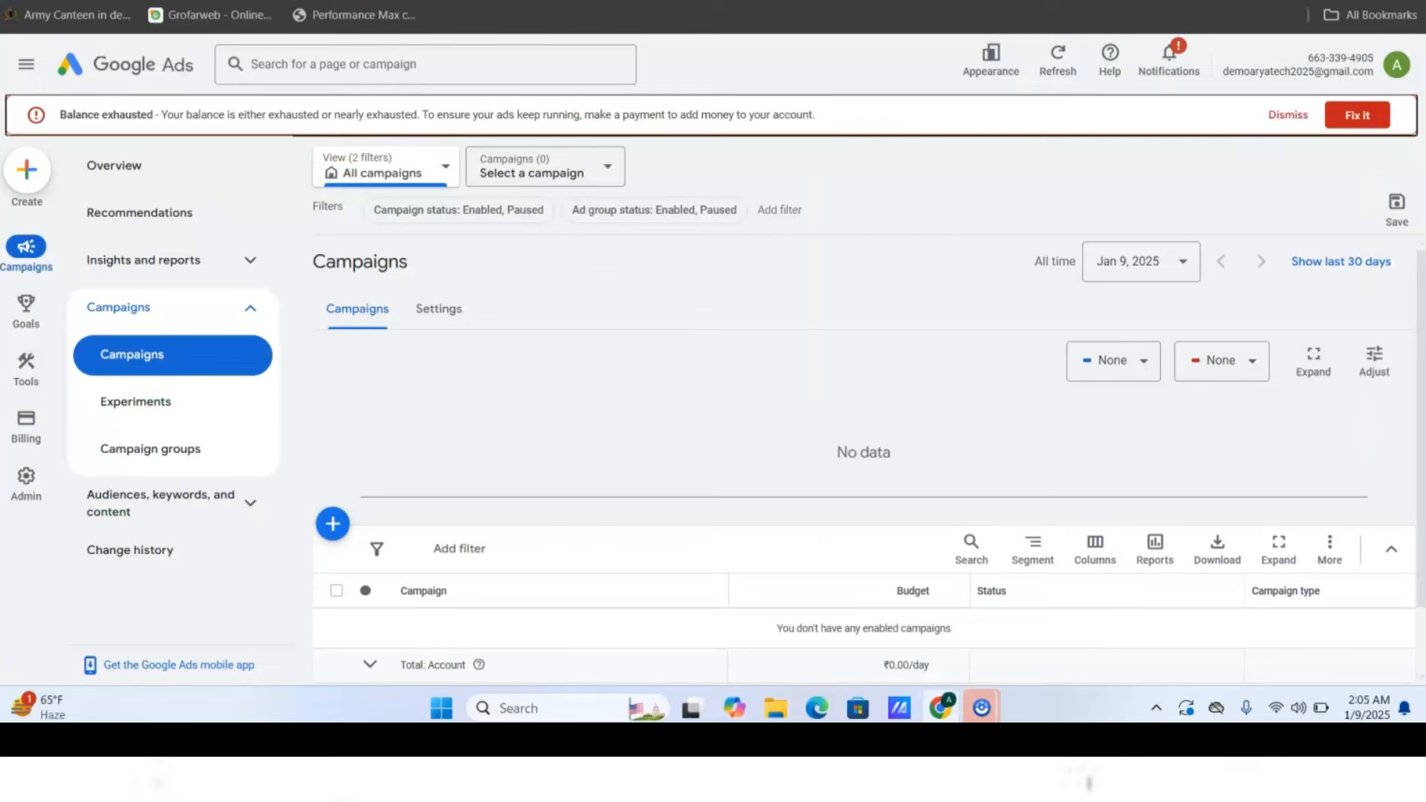
{"action": "left_click", "coordinate": [691, 2]}
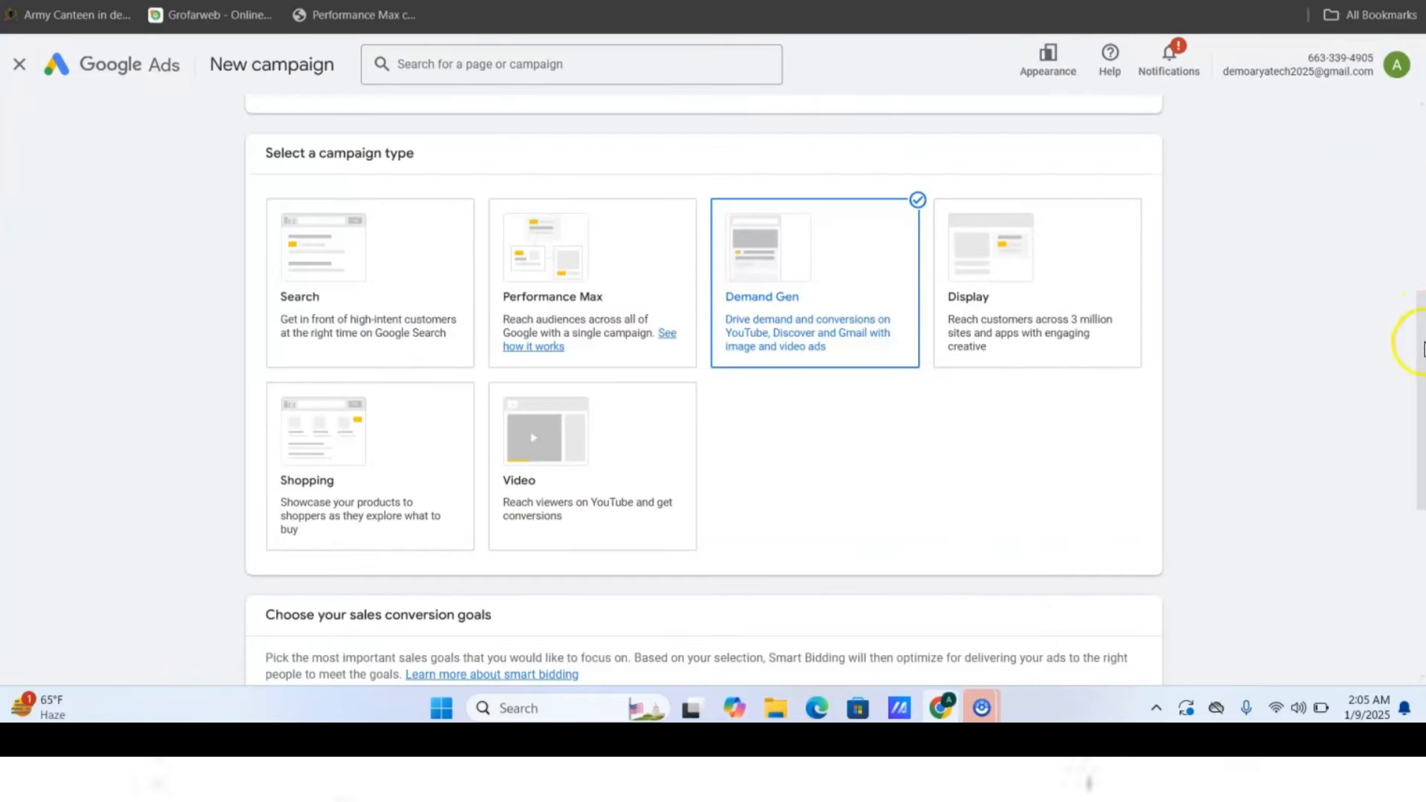
{"action": "scroll", "coordinate": [1419, 327], "scroll_direction": "up", "scroll_amount": 2}
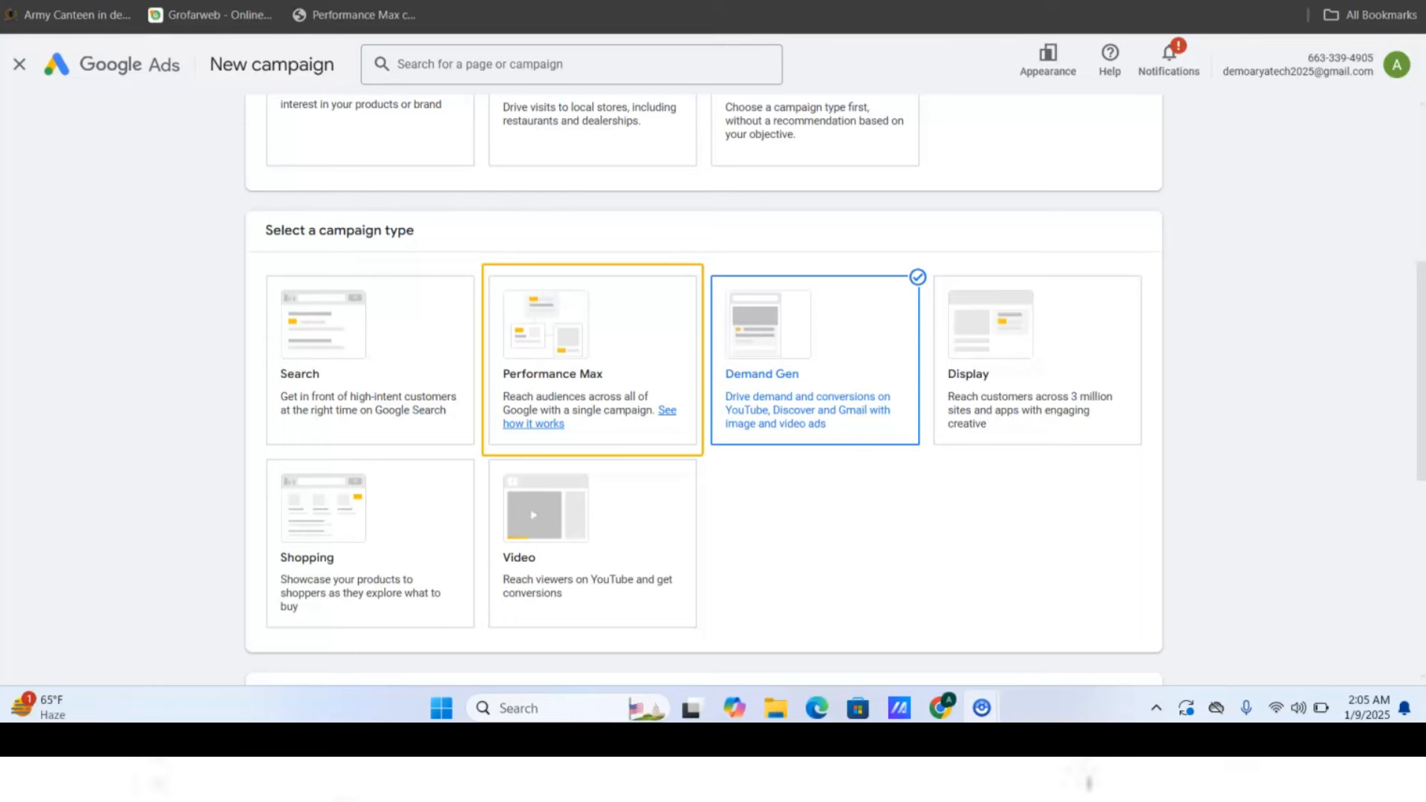
{"action": "key", "text": "Escape"}
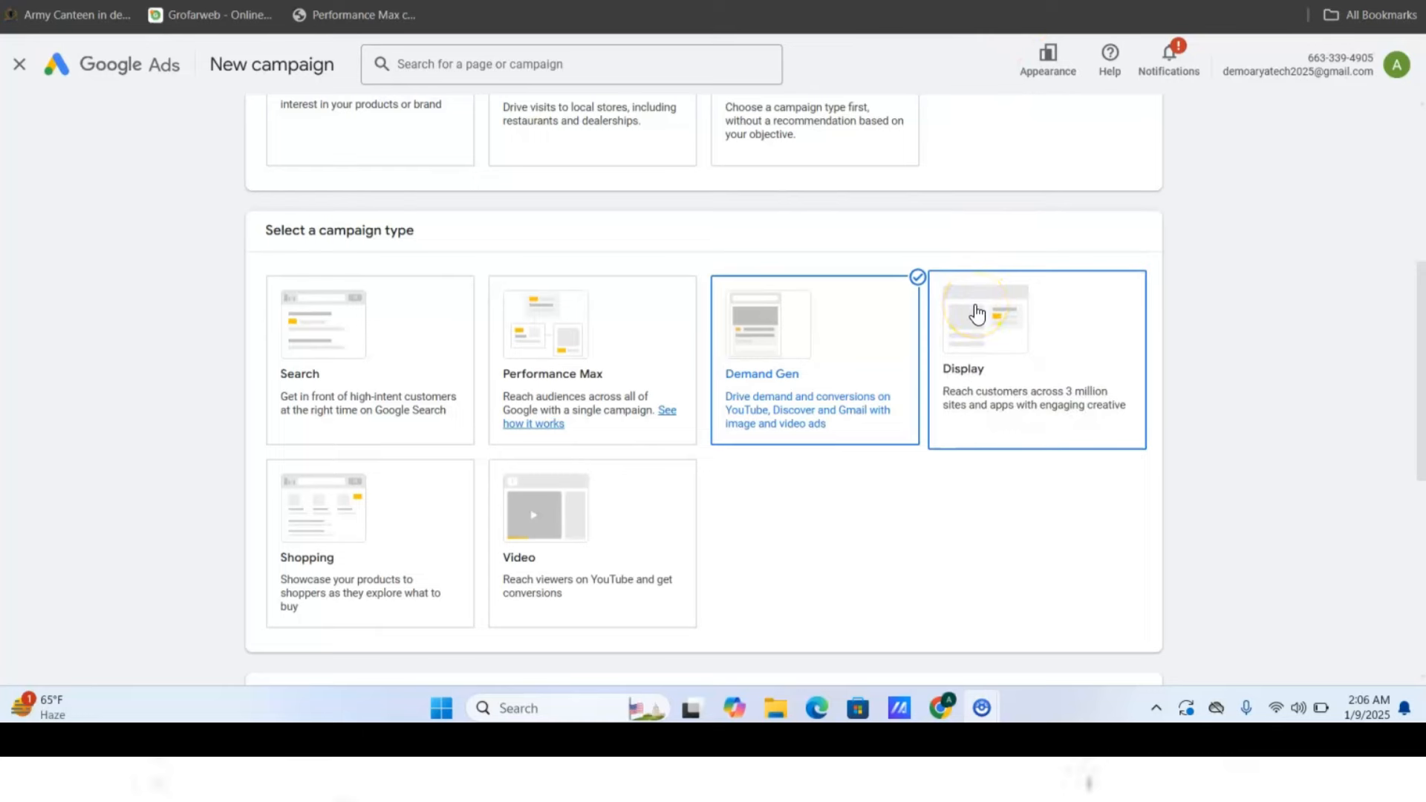
{"action": "scroll", "coordinate": [977, 315], "scroll_direction": "up", "scroll_amount": 1}
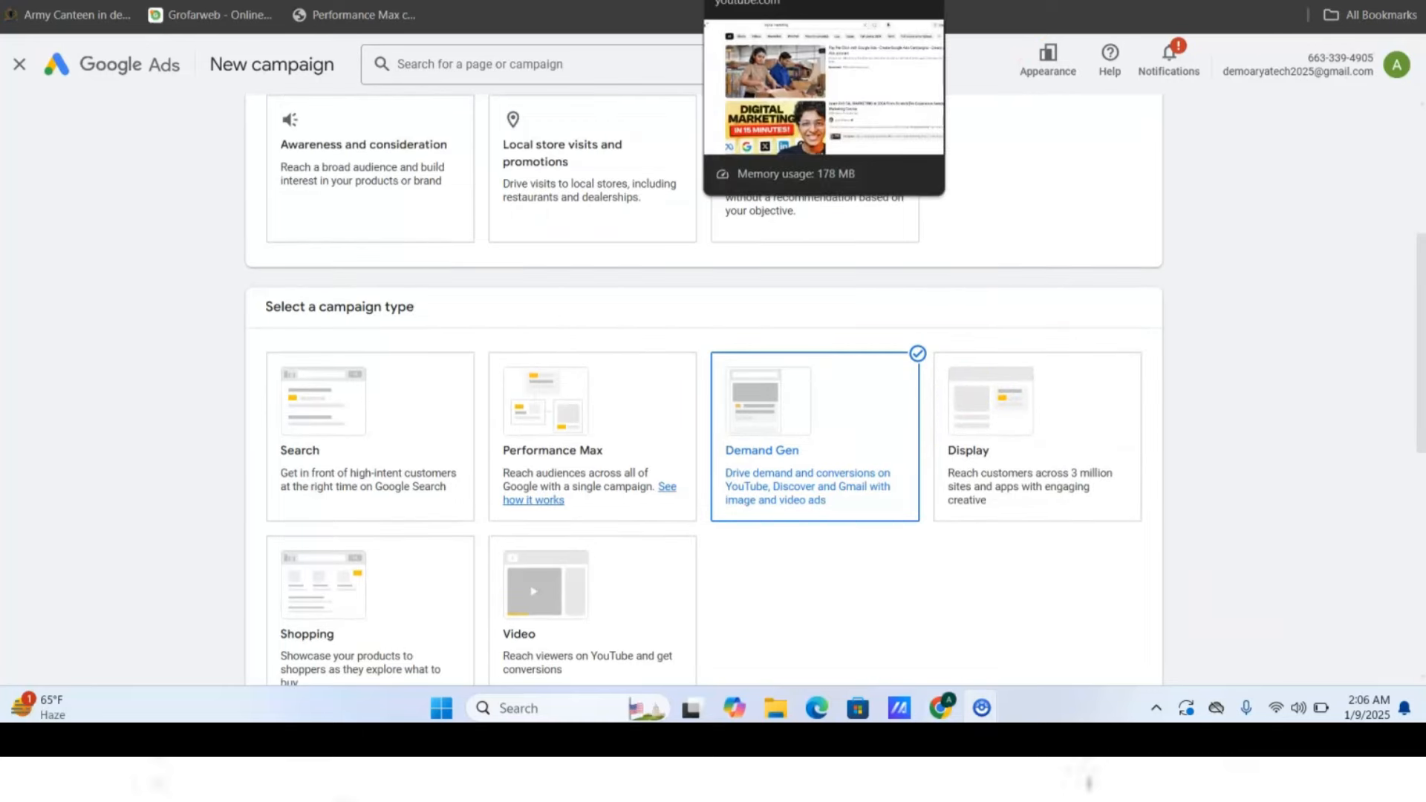
{"action": "left_click", "coordinate": [776, 1]}
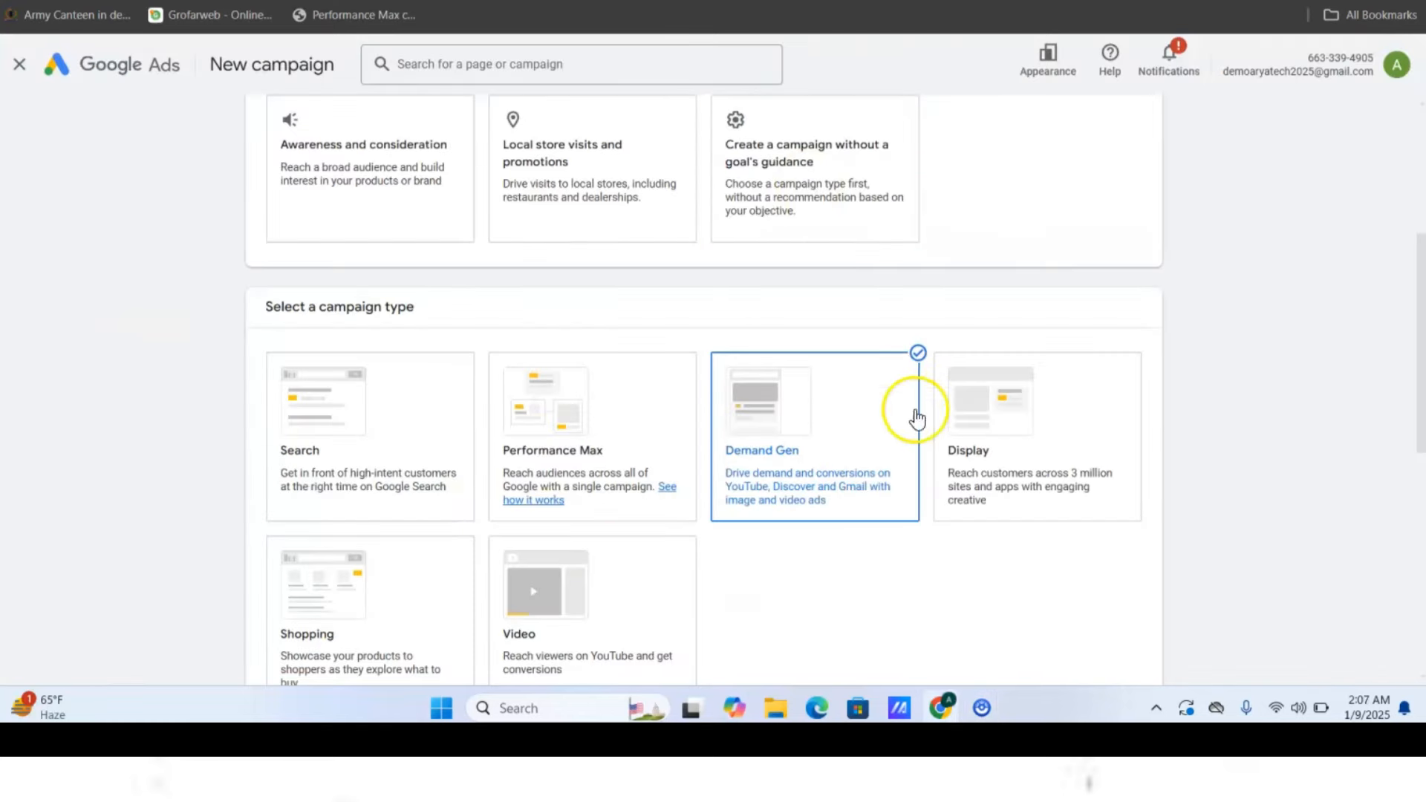
{"action": "left_click_drag", "start_coordinate": [1420, 335], "coordinate": [1411, 390]}
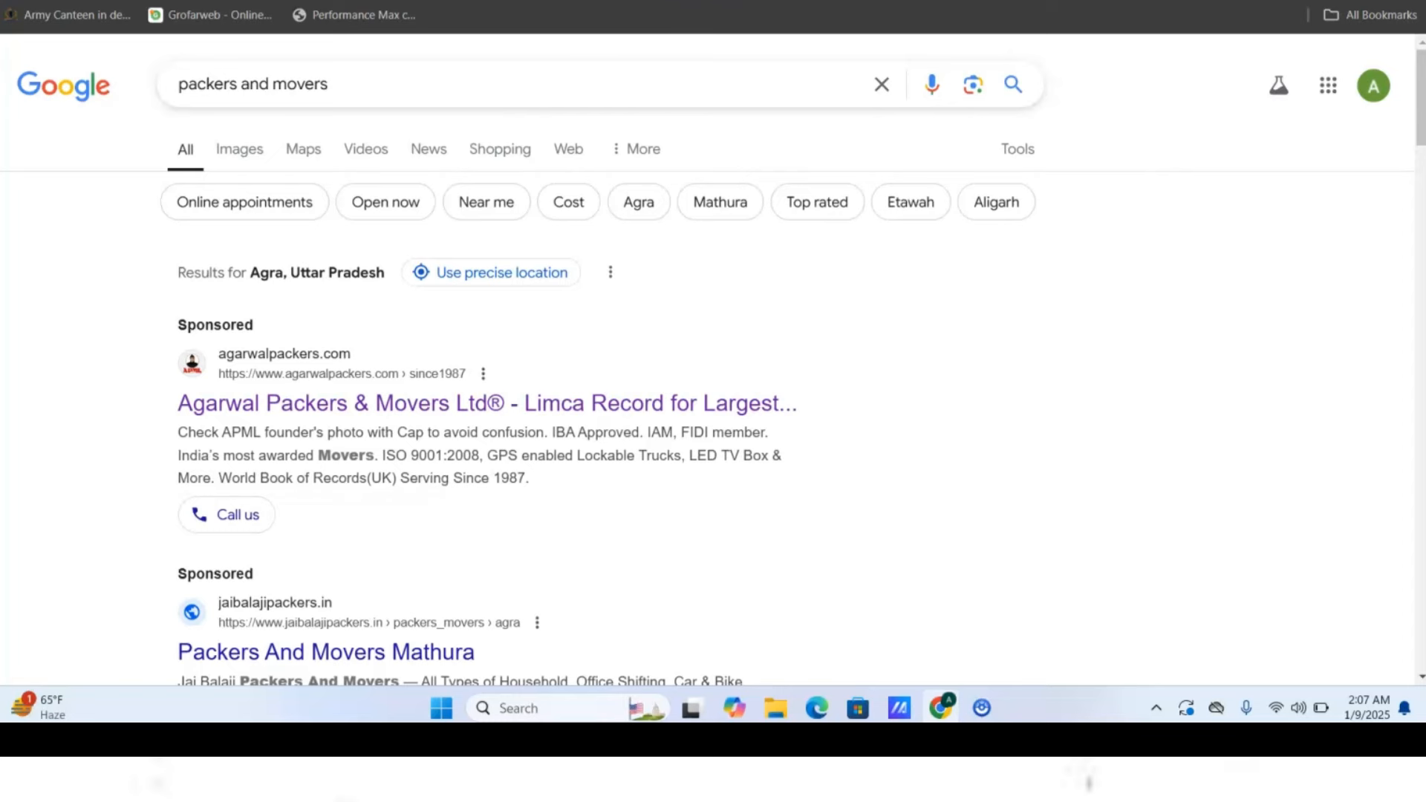
- Search Google for 'shoes', then refine the query to 'shoes shopping'
{"action": "type", "text": "shoes n"}
{"action": "key", "text": "BackSpace"}
{"action": "key", "text": "Return"}
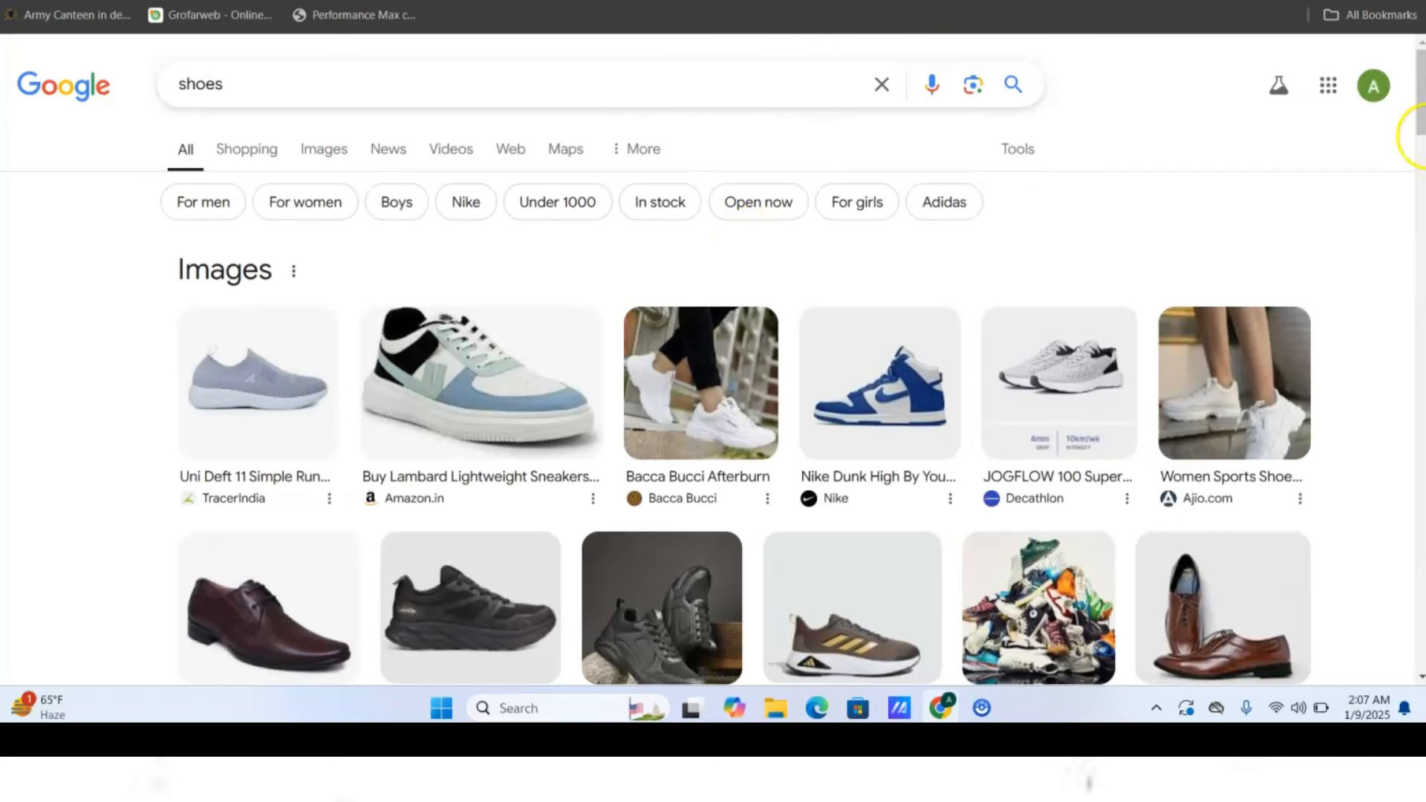
{"action": "left_click", "coordinate": [402, 98]}
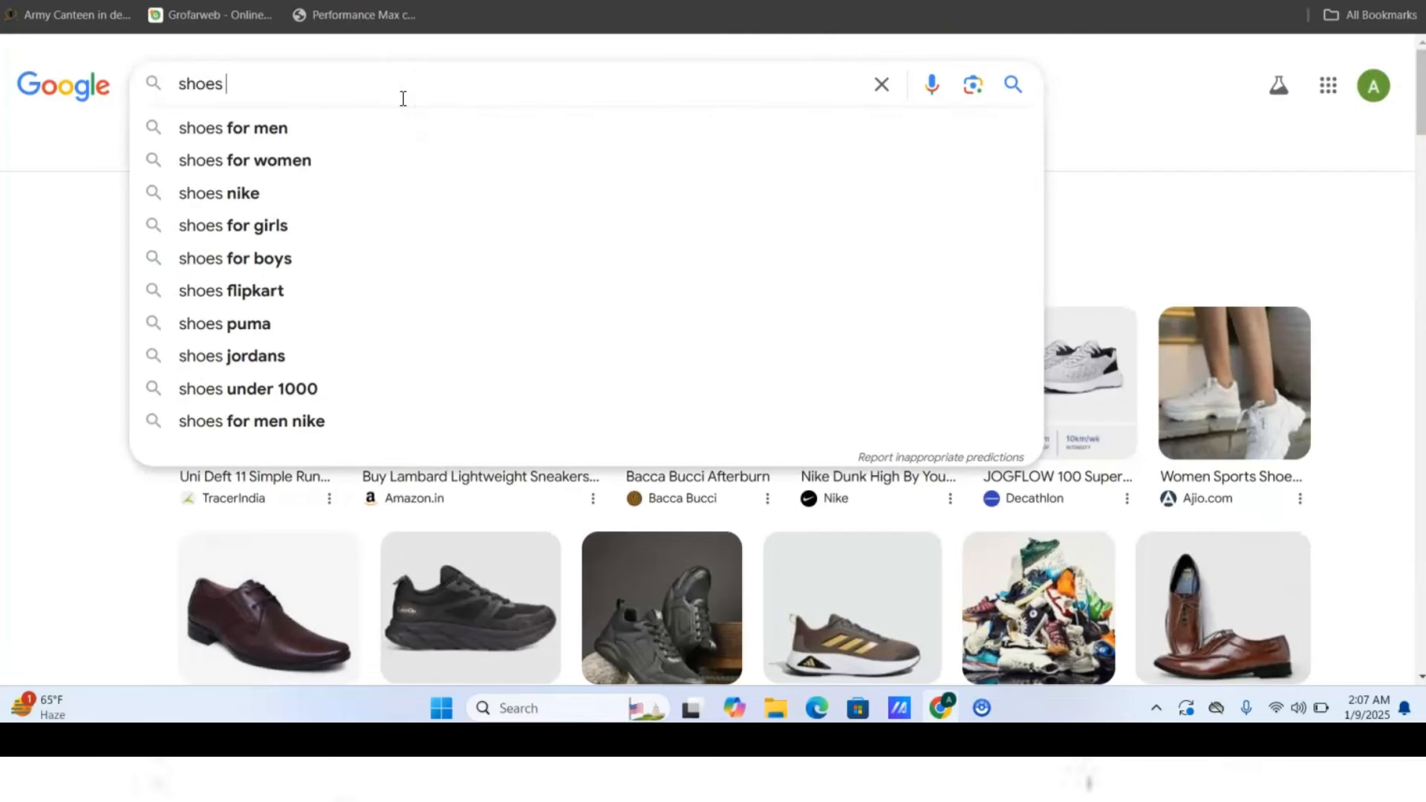
{"action": "type", "text": "shopping"}
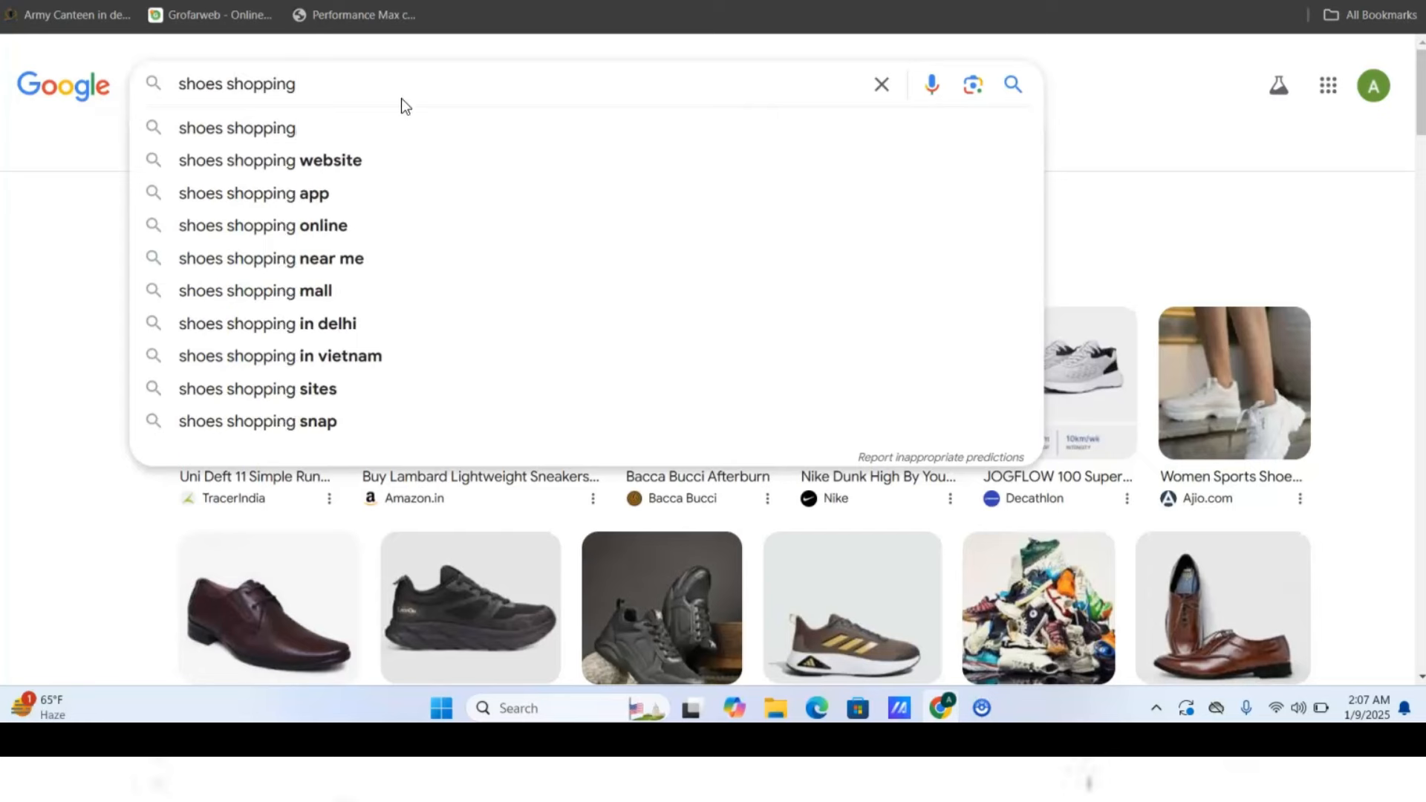
{"action": "key", "text": "Return"}
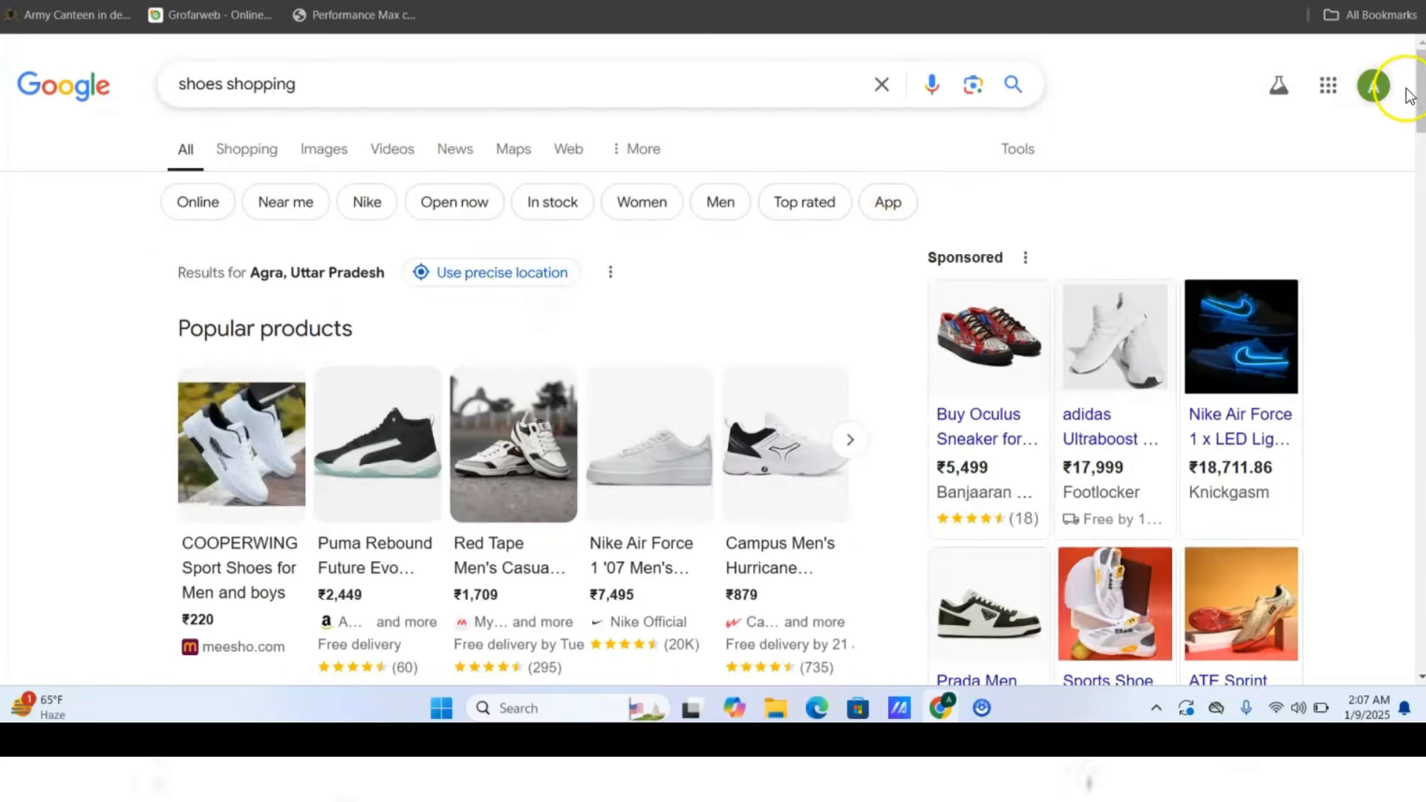
- Dismiss the Battery saver notification and switch back to the Google Ads campaign setup
{"action": "mouse_move", "coordinate": [1417, 93]}
{"action": "left_mouse_down"}
{"action": "mouse_move", "coordinate": [1392, 236]}
{"action": "mouse_move", "coordinate": [1401, 102]}
{"action": "left_mouse_up"}
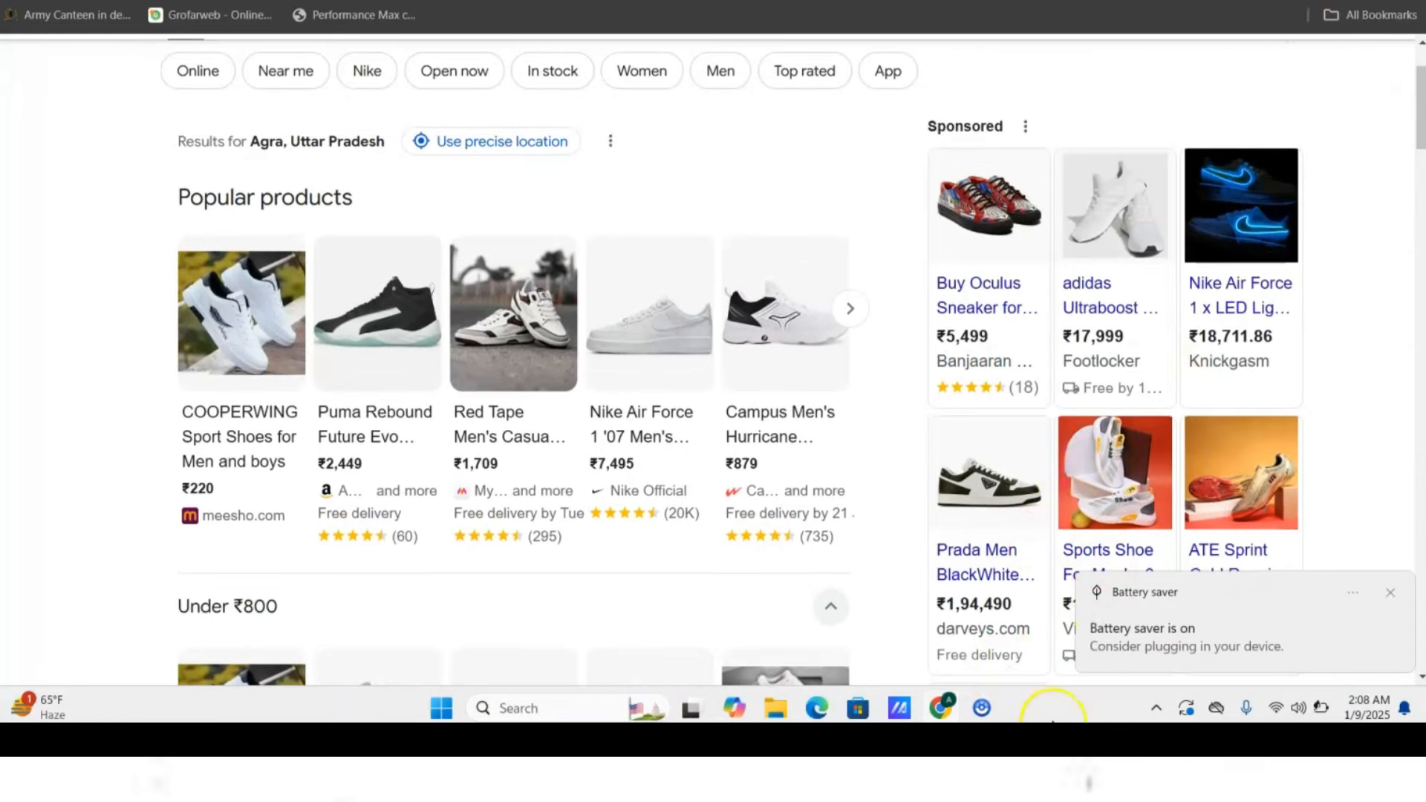
{"action": "left_click", "coordinate": [1391, 593]}
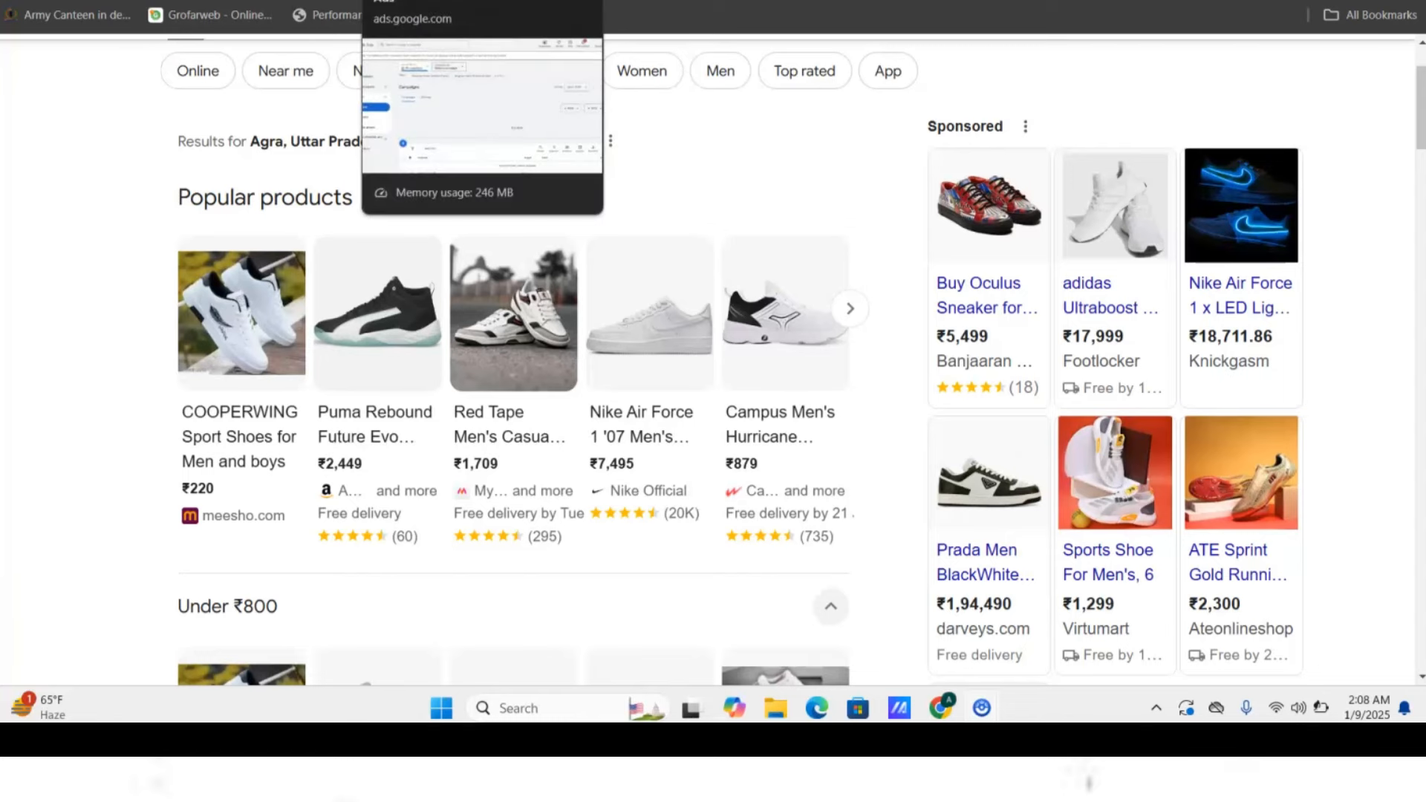
{"action": "left_click", "coordinate": [357, 14]}
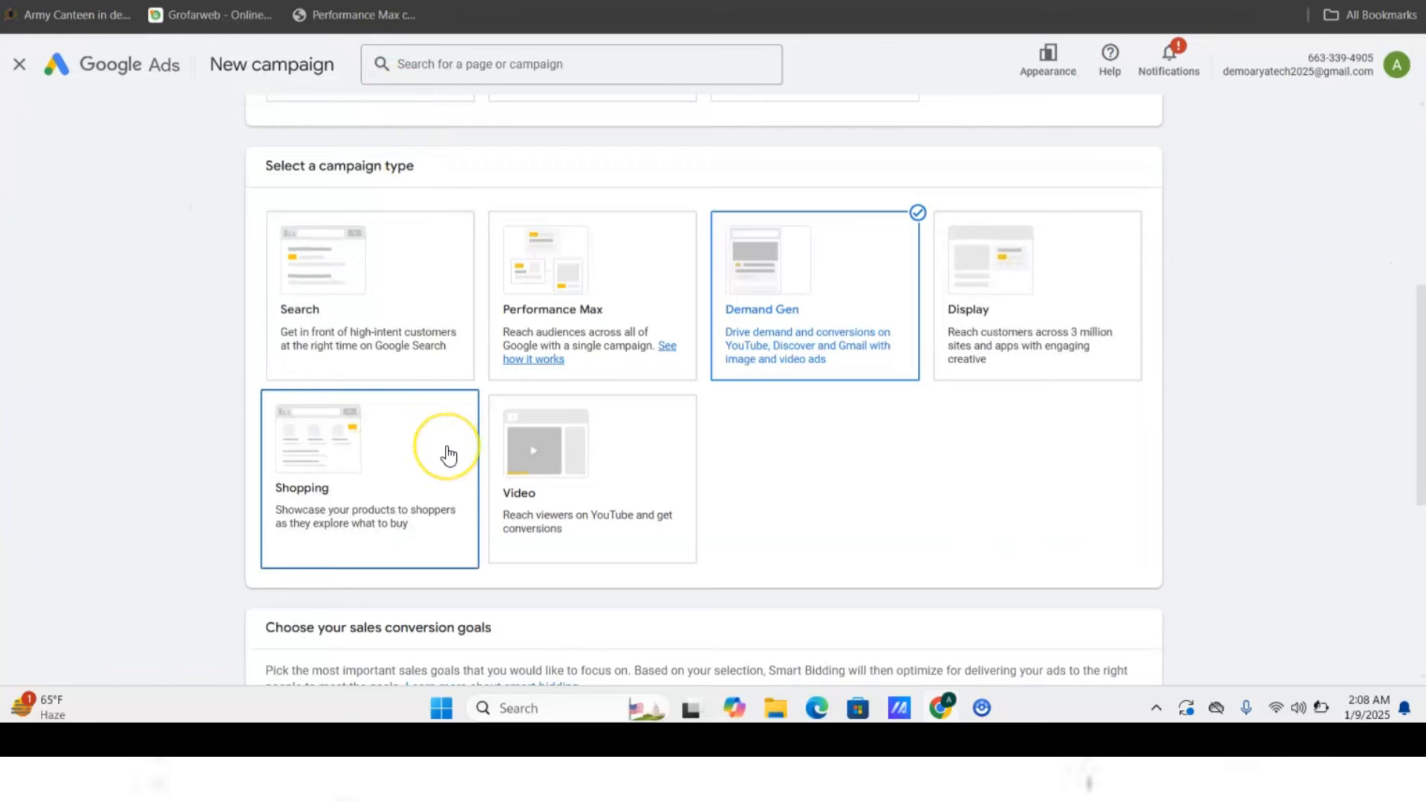
- Browse the 3D crystal-lamp shop listing, then return to Google Ads' campaign-type step with Demand Gen chosen
{"action": "left_click", "coordinate": [531, 437]}
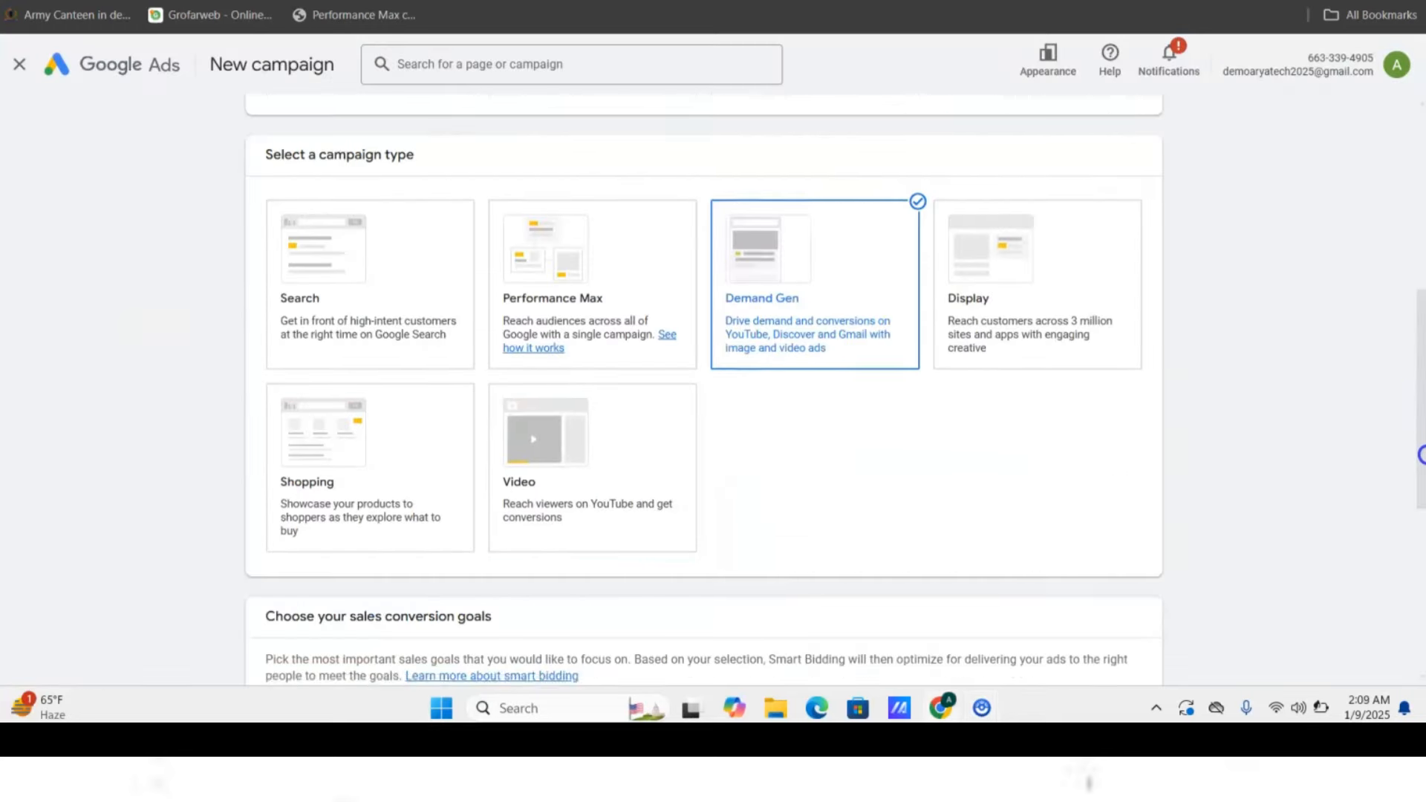
{"action": "left_click_drag", "start_coordinate": [1421, 455], "coordinate": [1349, 421]}
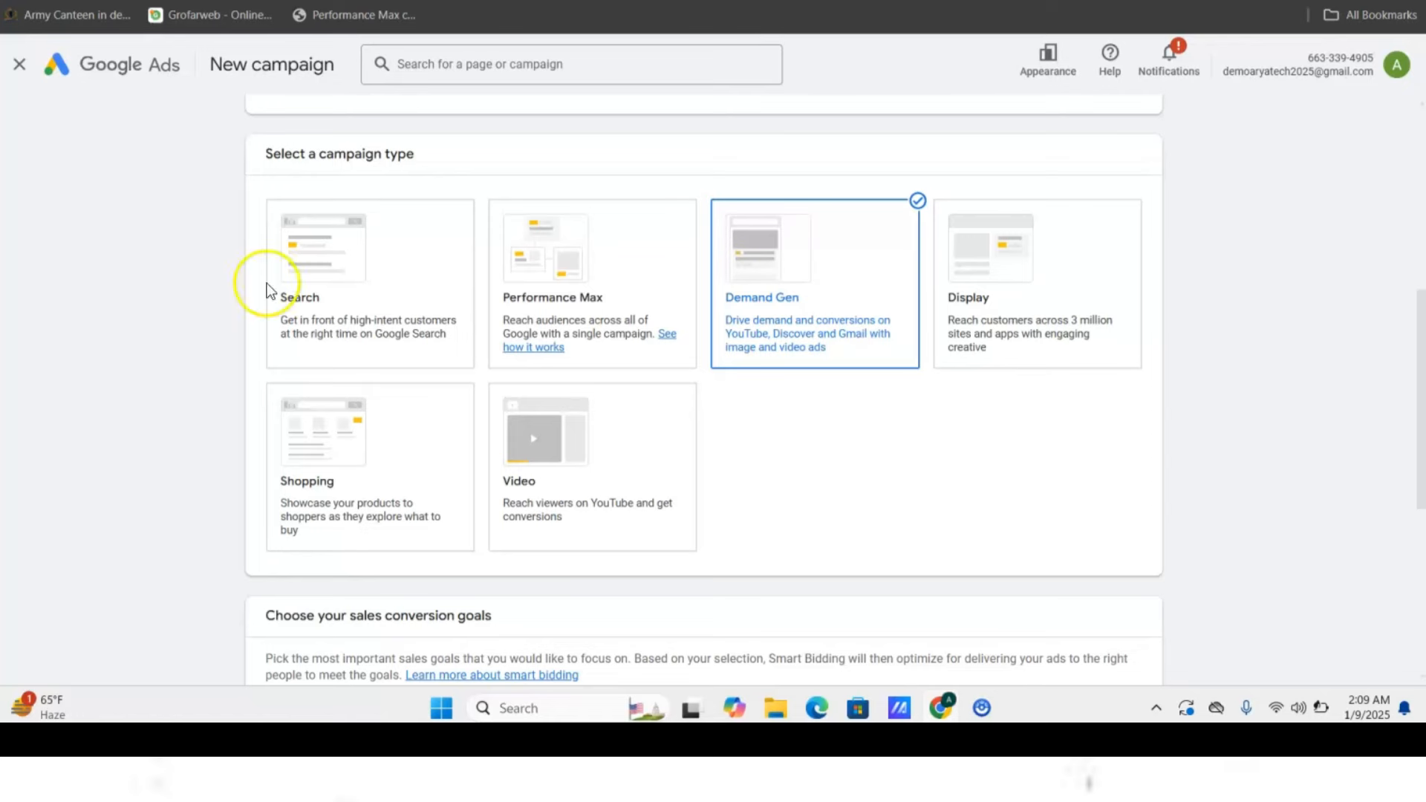
{"action": "left_click_drag", "start_coordinate": [1421, 432], "coordinate": [1389, 279]}
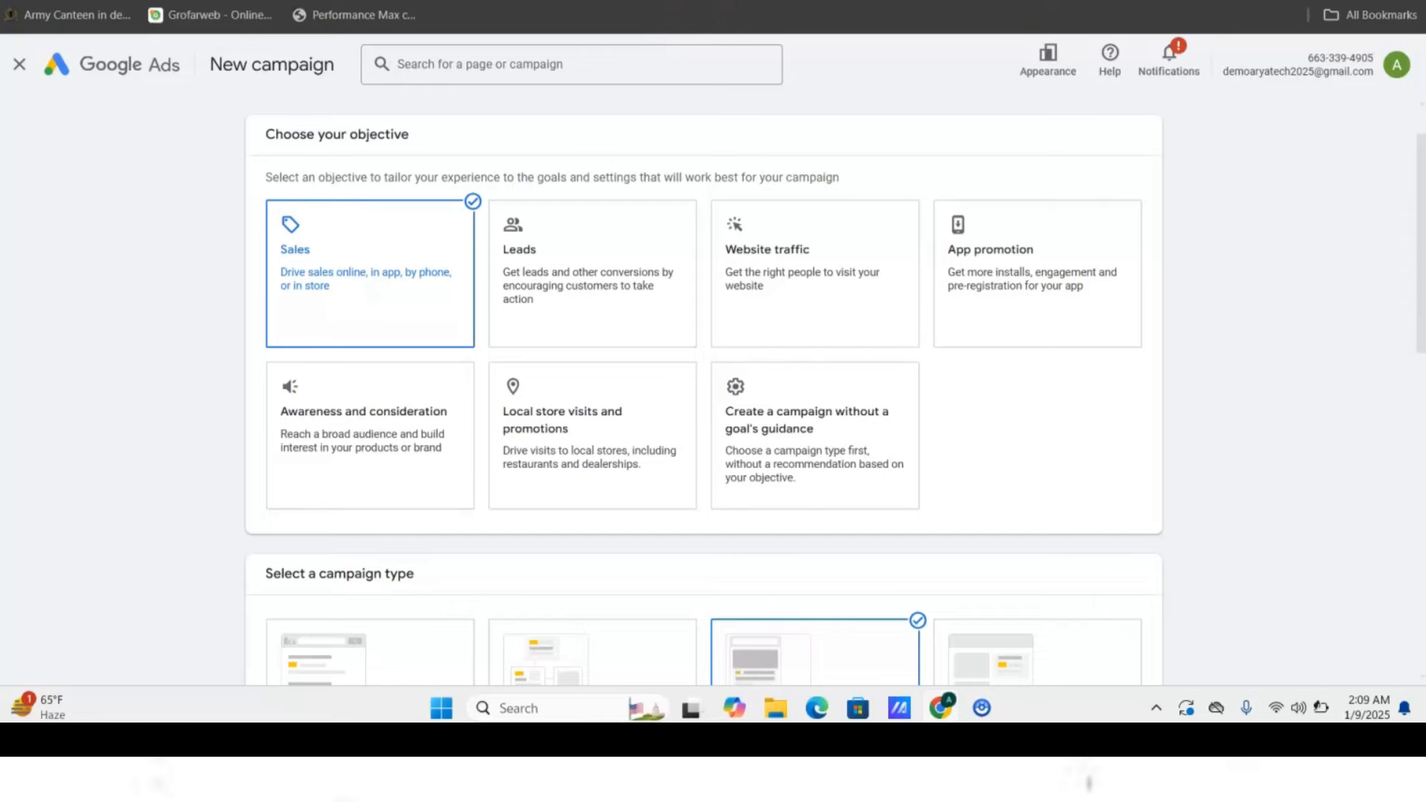
{"action": "key", "text": "ctrl+Tab"}
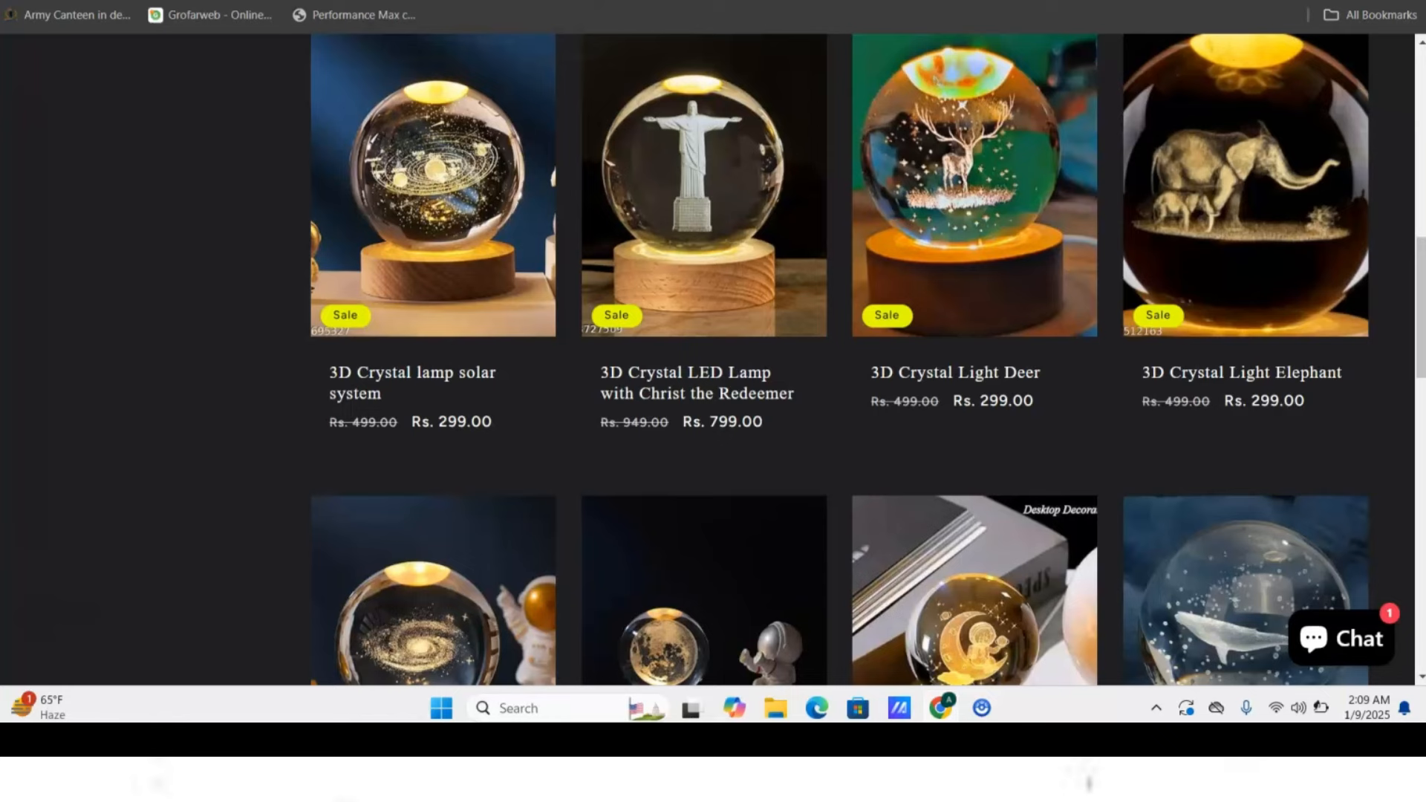
{"action": "key", "text": "ctrl+shift+Tab"}
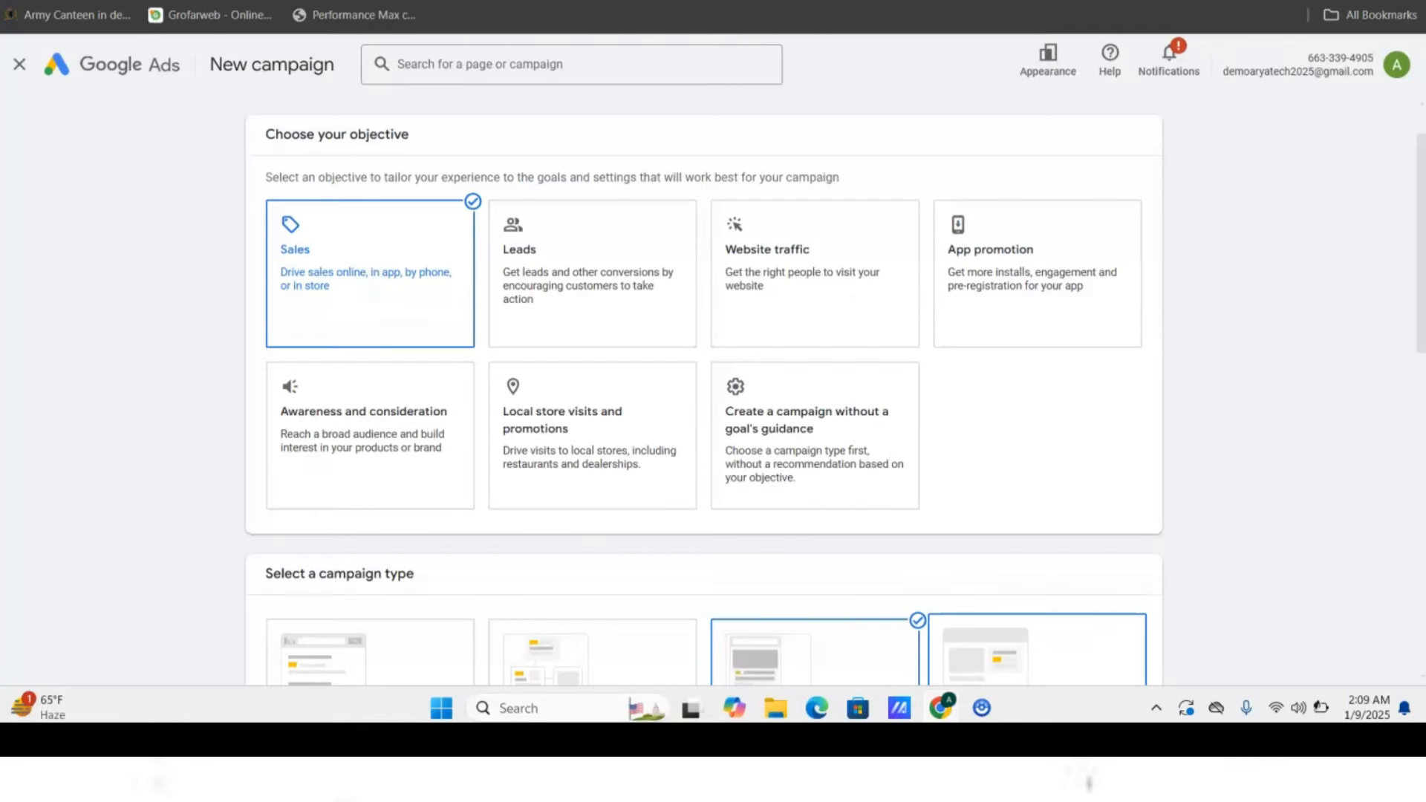
{"action": "left_click_drag", "start_coordinate": [1420, 277], "coordinate": [1388, 389]}
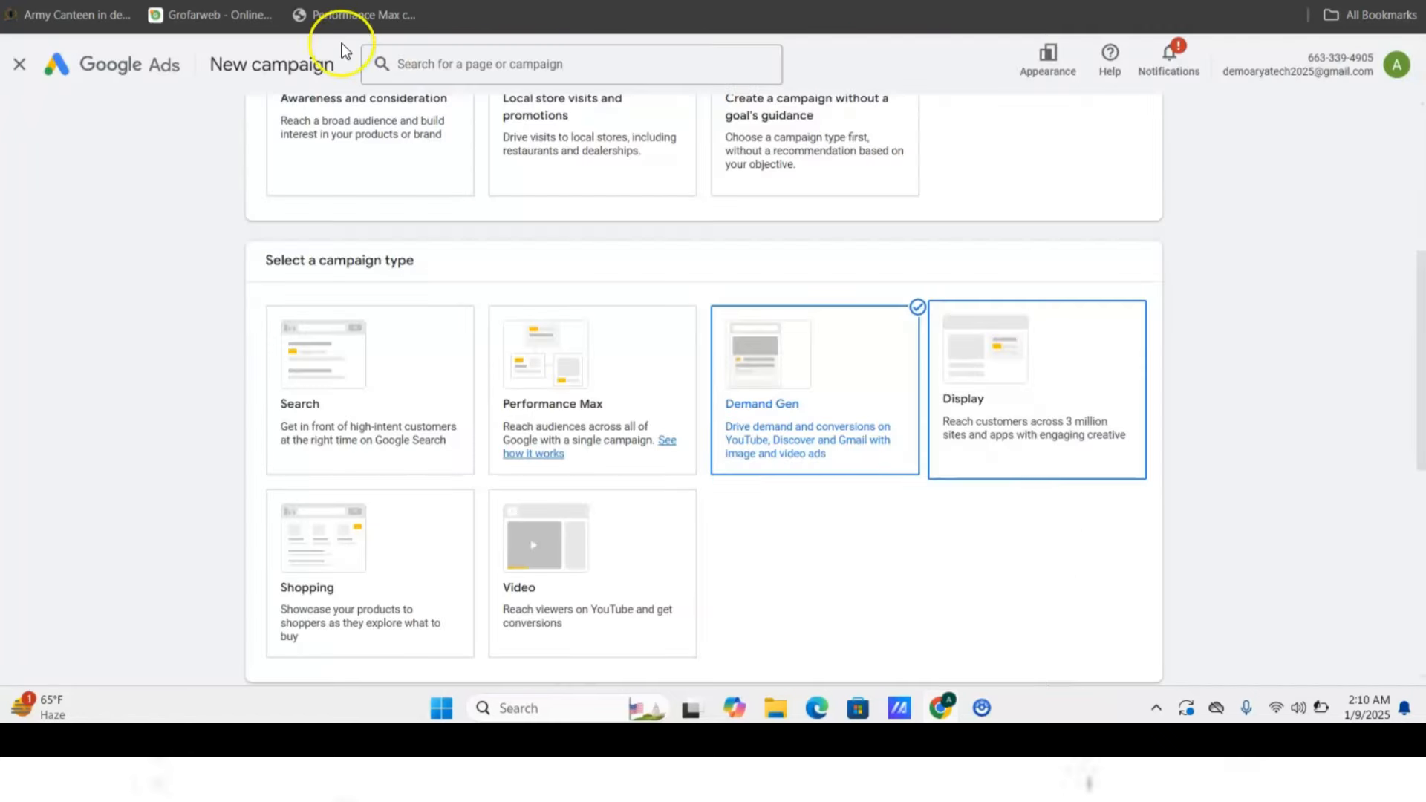
{"action": "scroll", "coordinate": [372, 393], "scroll_direction": "up", "scroll_amount": 1}
- Select Search as the campaign type, then glance at the crystal-lamp shop's product listing
{"action": "left_click", "coordinate": [372, 394]}
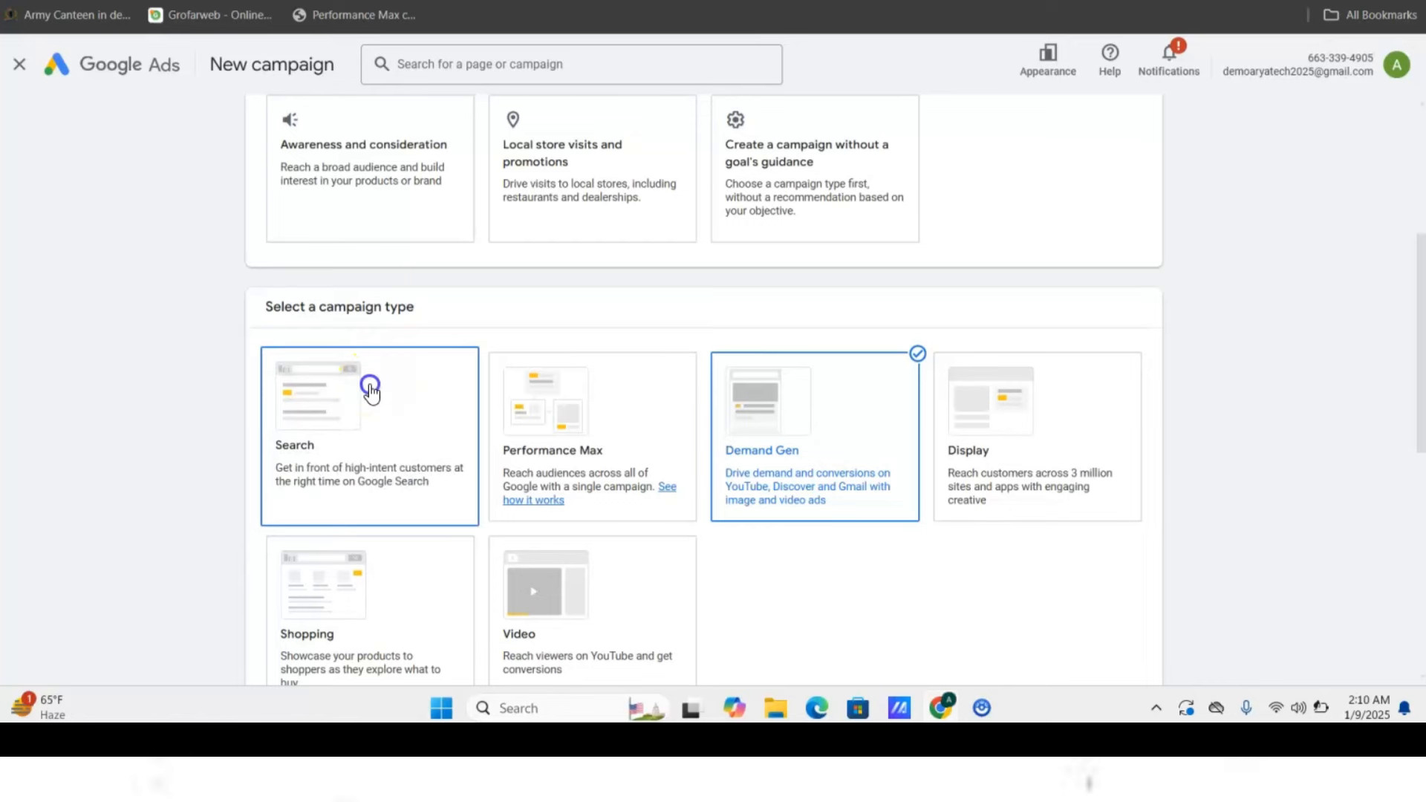
{"action": "scroll", "coordinate": [371, 390], "scroll_direction": "down", "scroll_amount": 5}
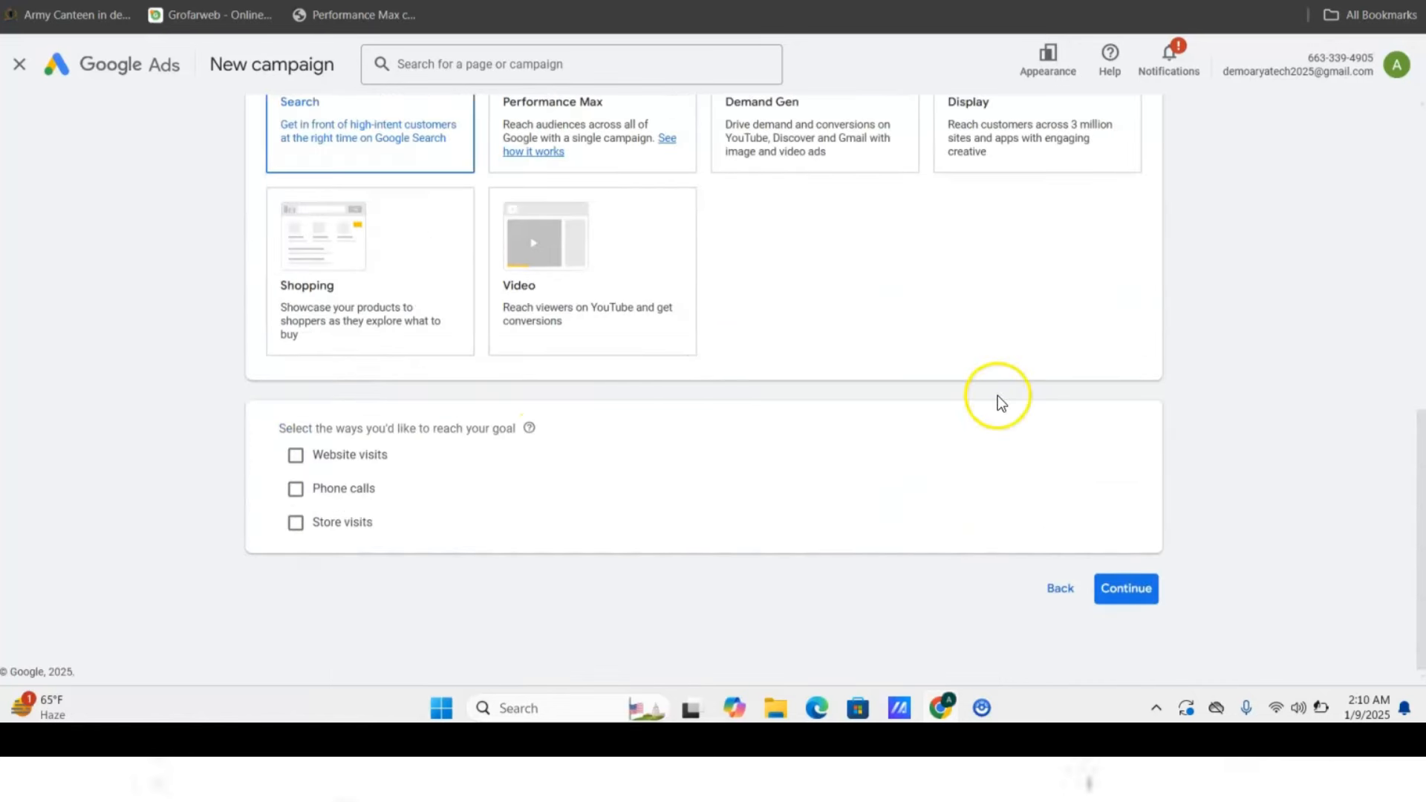
{"action": "scroll", "coordinate": [997, 395], "scroll_direction": "up", "scroll_amount": 1}
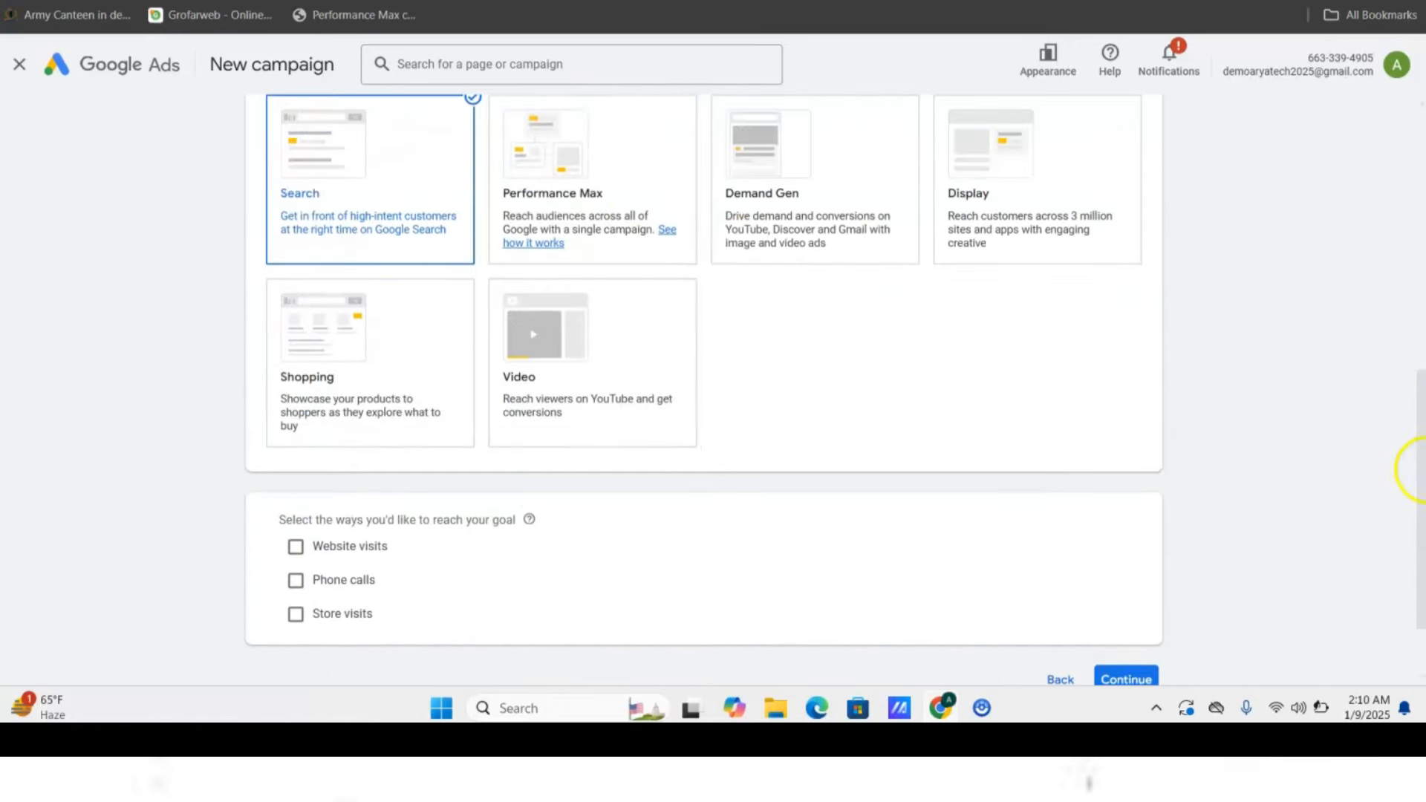
{"action": "left_click_drag", "start_coordinate": [1421, 473], "coordinate": [1414, 511]}
{"action": "left_click", "coordinate": [665, 0]}
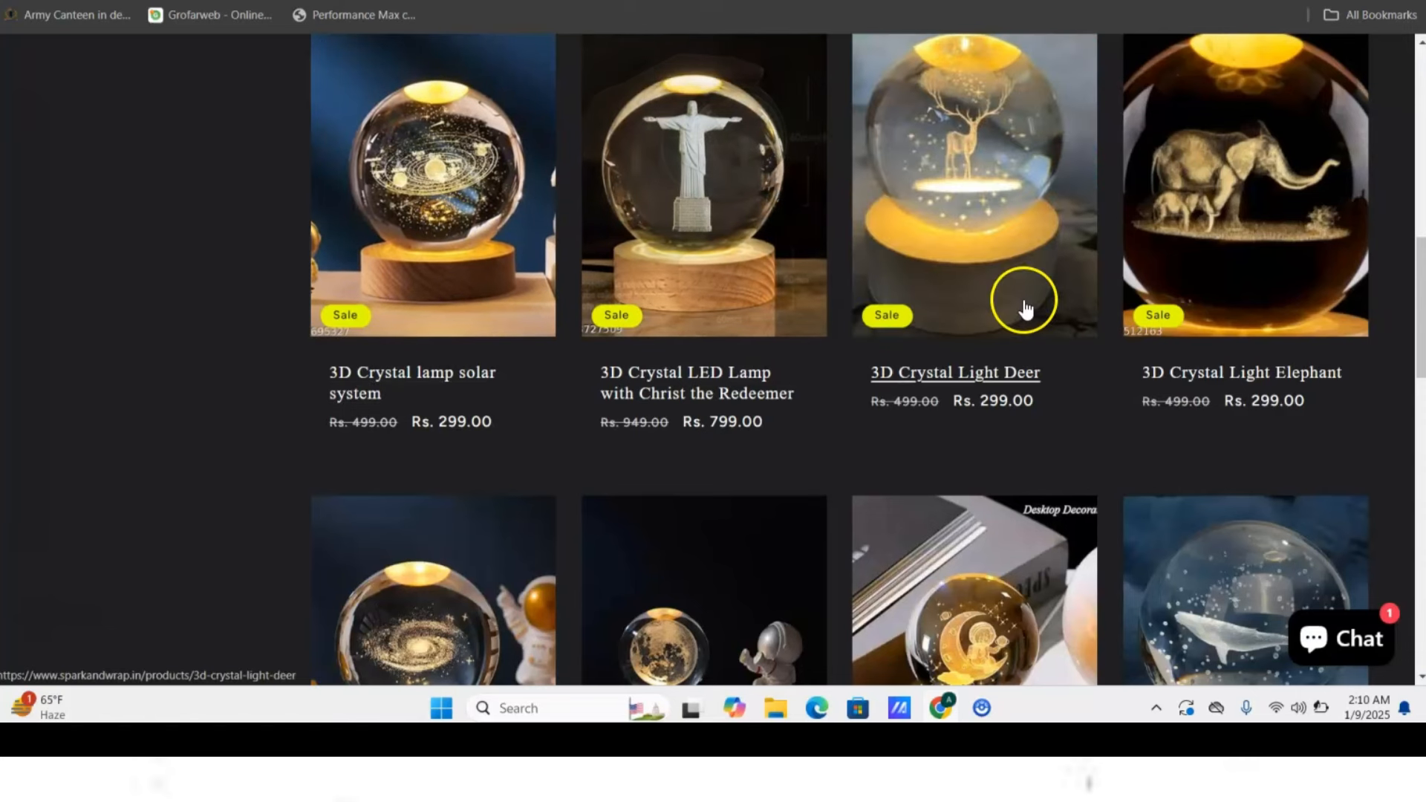
{"action": "left_click_drag", "start_coordinate": [1417, 340], "coordinate": [1376, 316]}
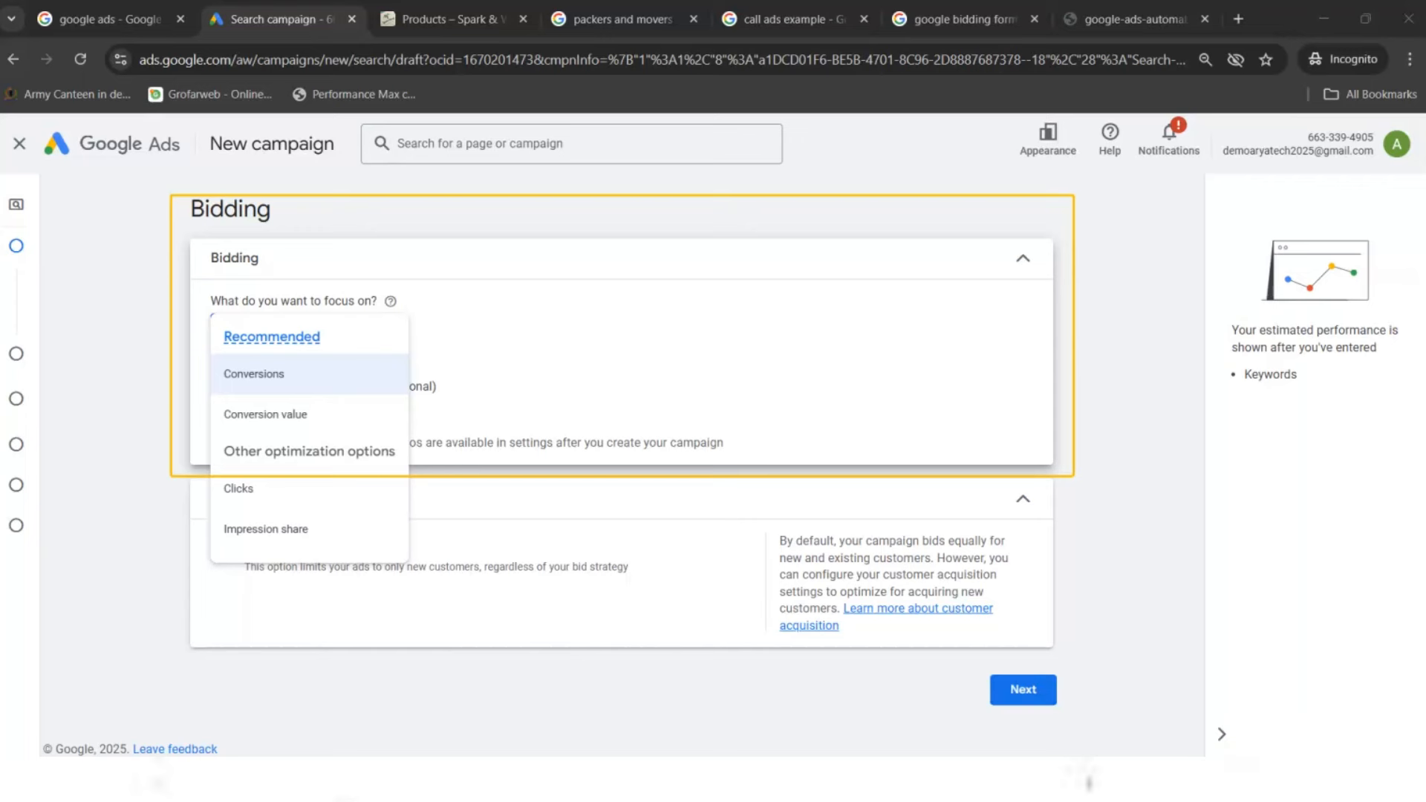
- Close the bidding dropdown and switch to the 'packers and movers' Agra search results
{"action": "key", "text": "Escape"}
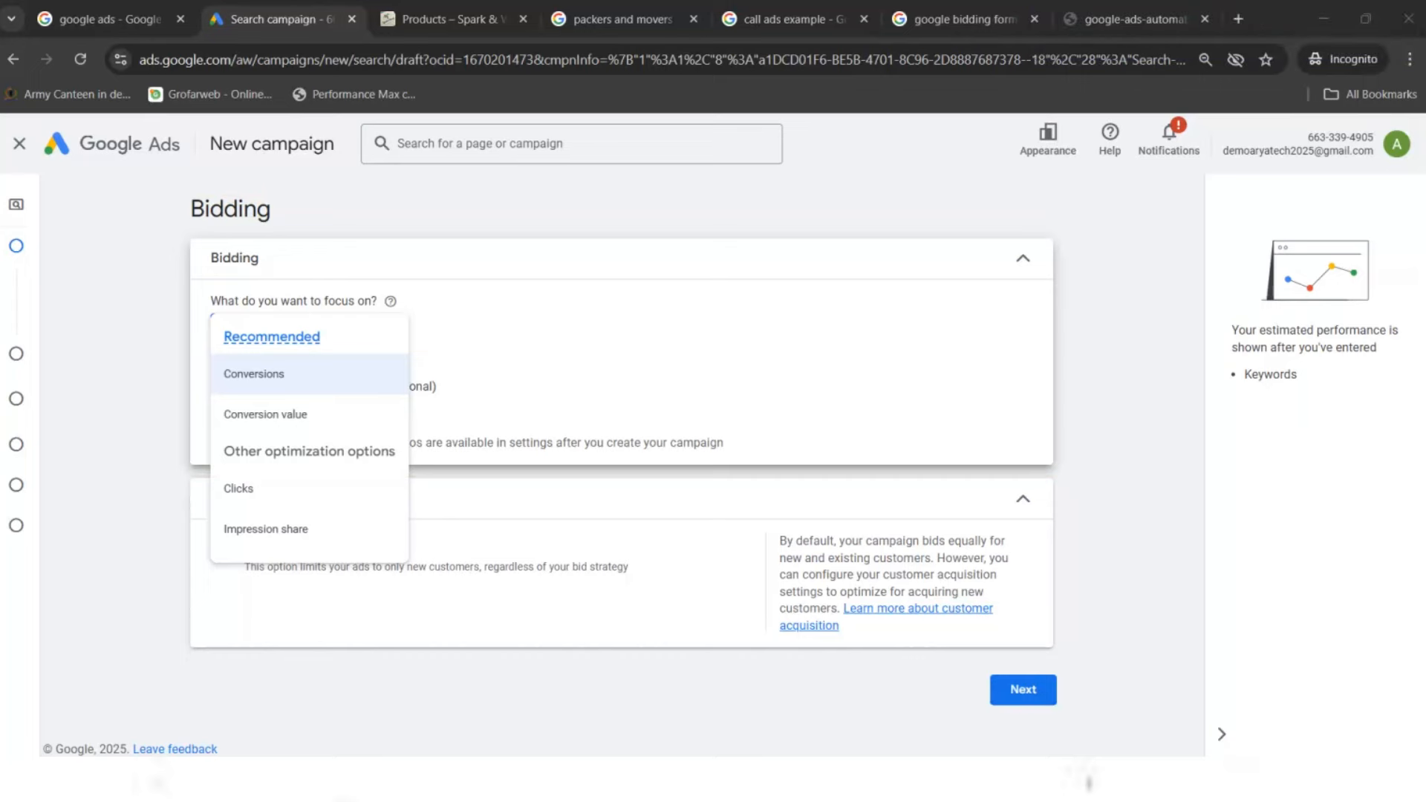
{"action": "left_click", "coordinate": [623, 18]}
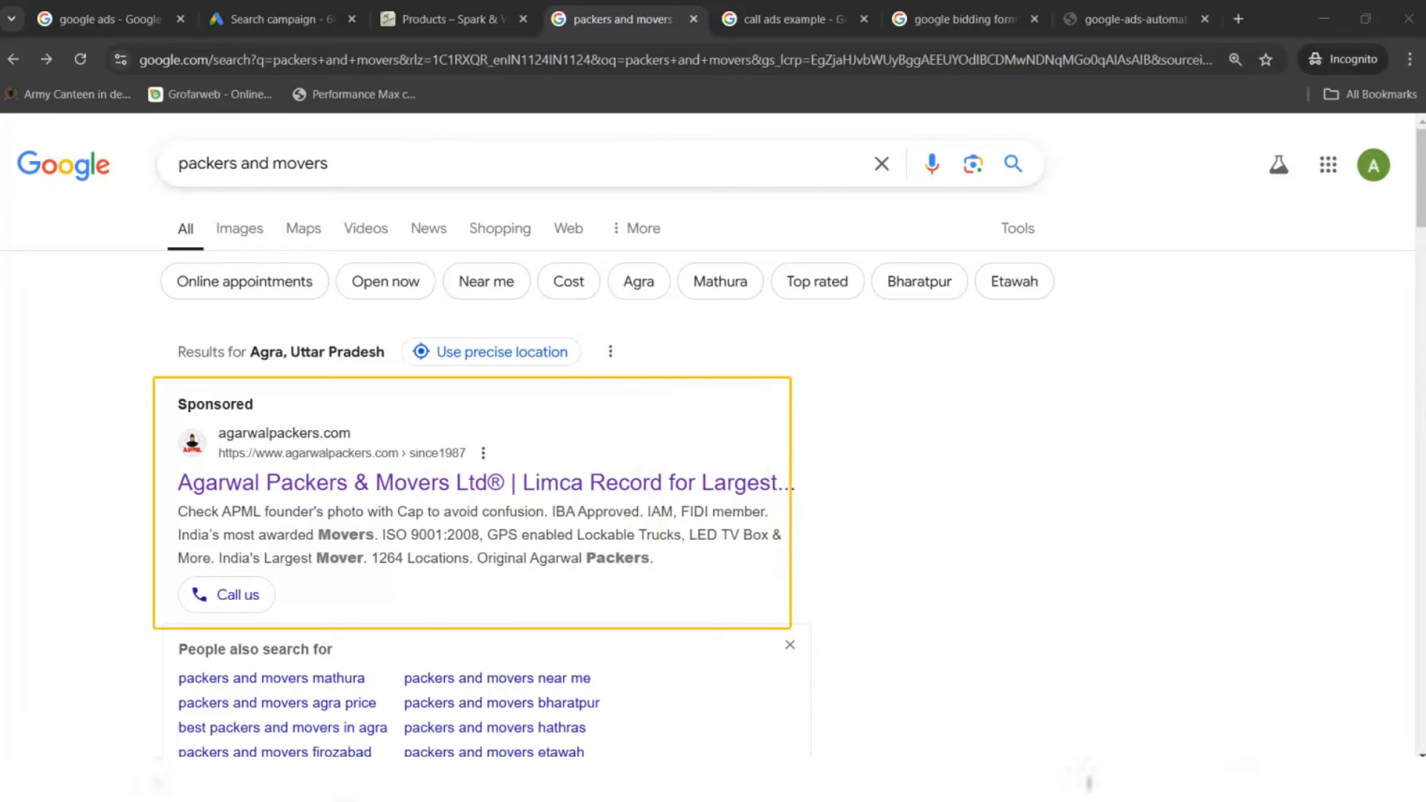
- Check the bidding setup and Spark & Wrap tabs, then open the sponsored Agarwal Packers & Movers ad
{"action": "left_click", "coordinate": [316, 3]}
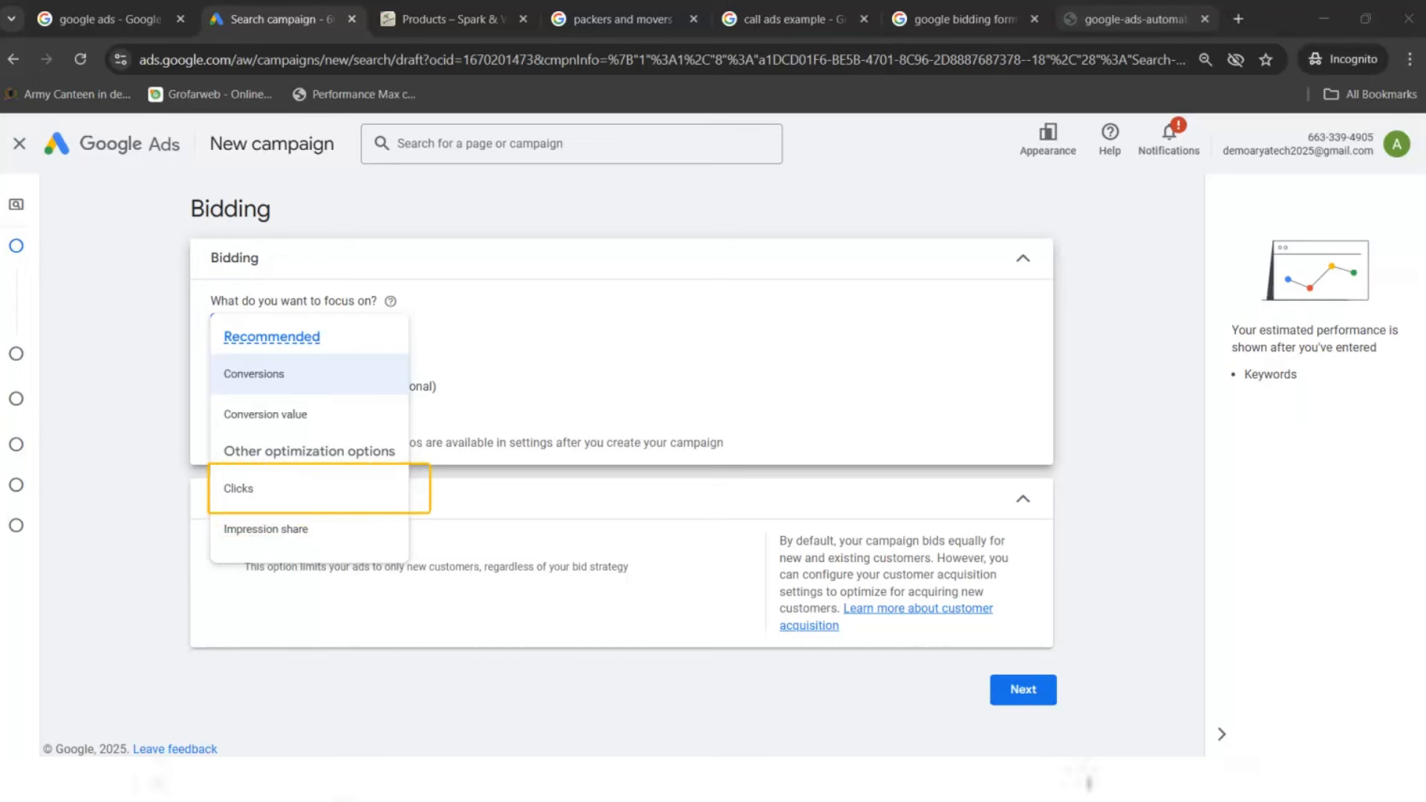
{"action": "left_click", "coordinate": [442, 19]}
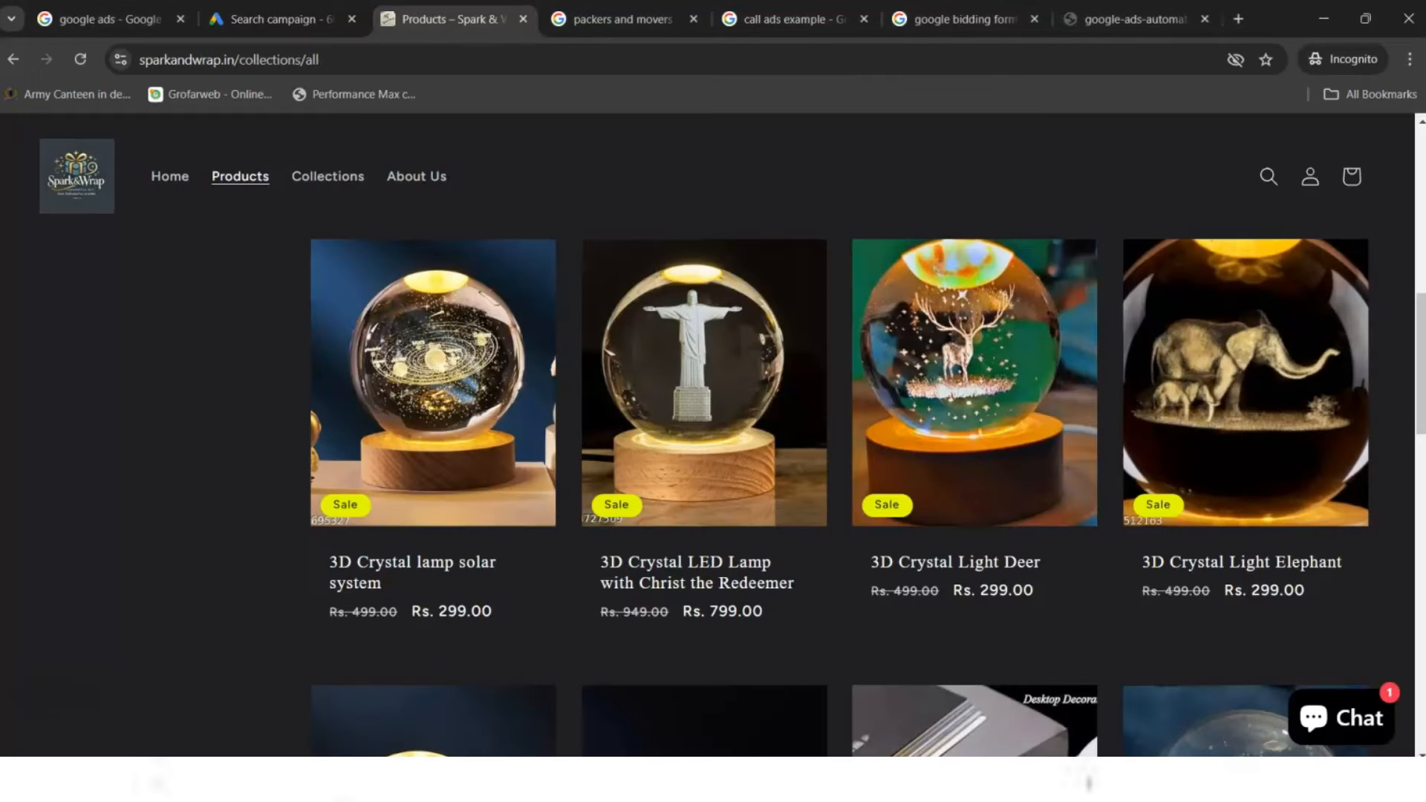
{"action": "left_click", "coordinate": [560, 20]}
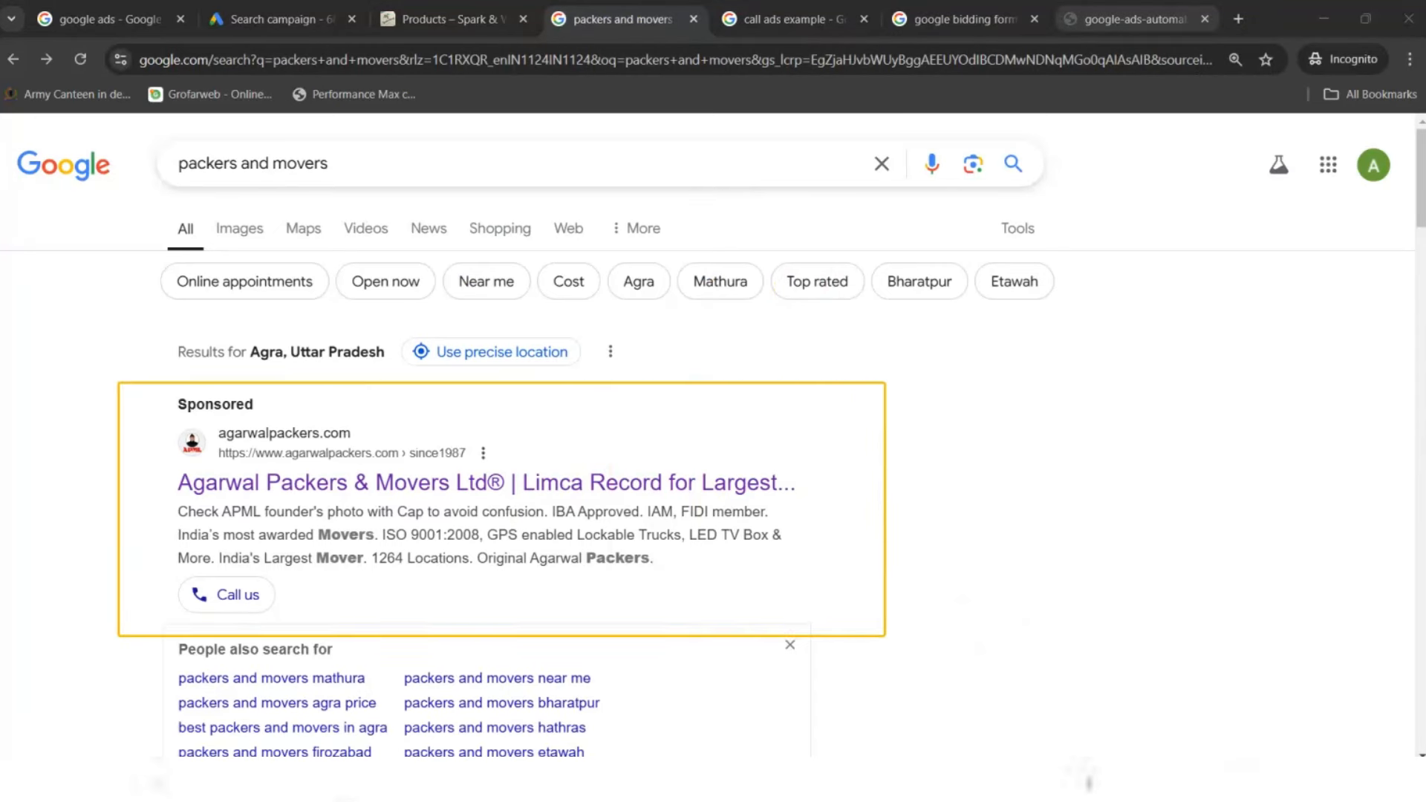
{"action": "left_click", "coordinate": [401, 488]}
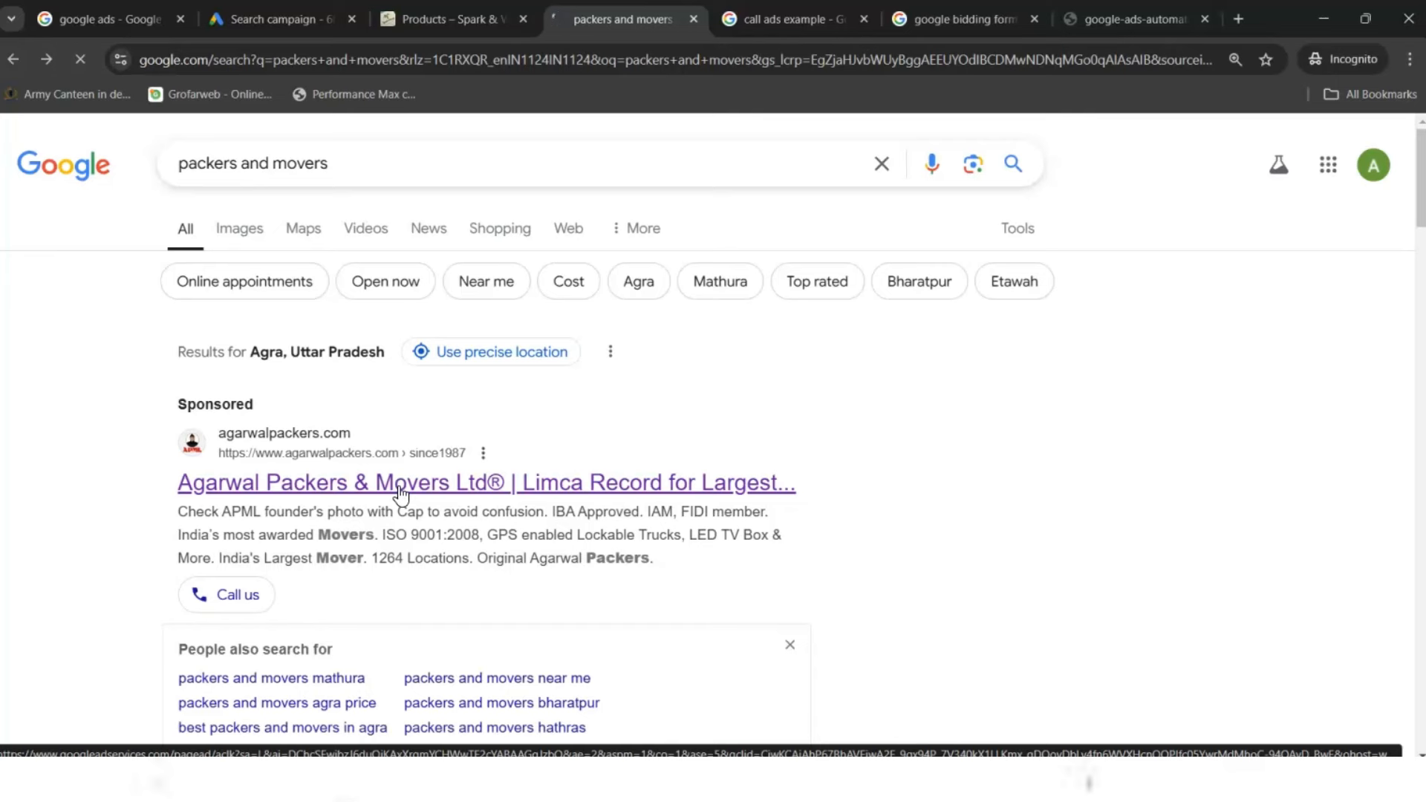
- Set the bidding focus to Impression share, then flip tabs to the 'call ads example' image results
{"action": "left_click", "coordinate": [260, 18]}
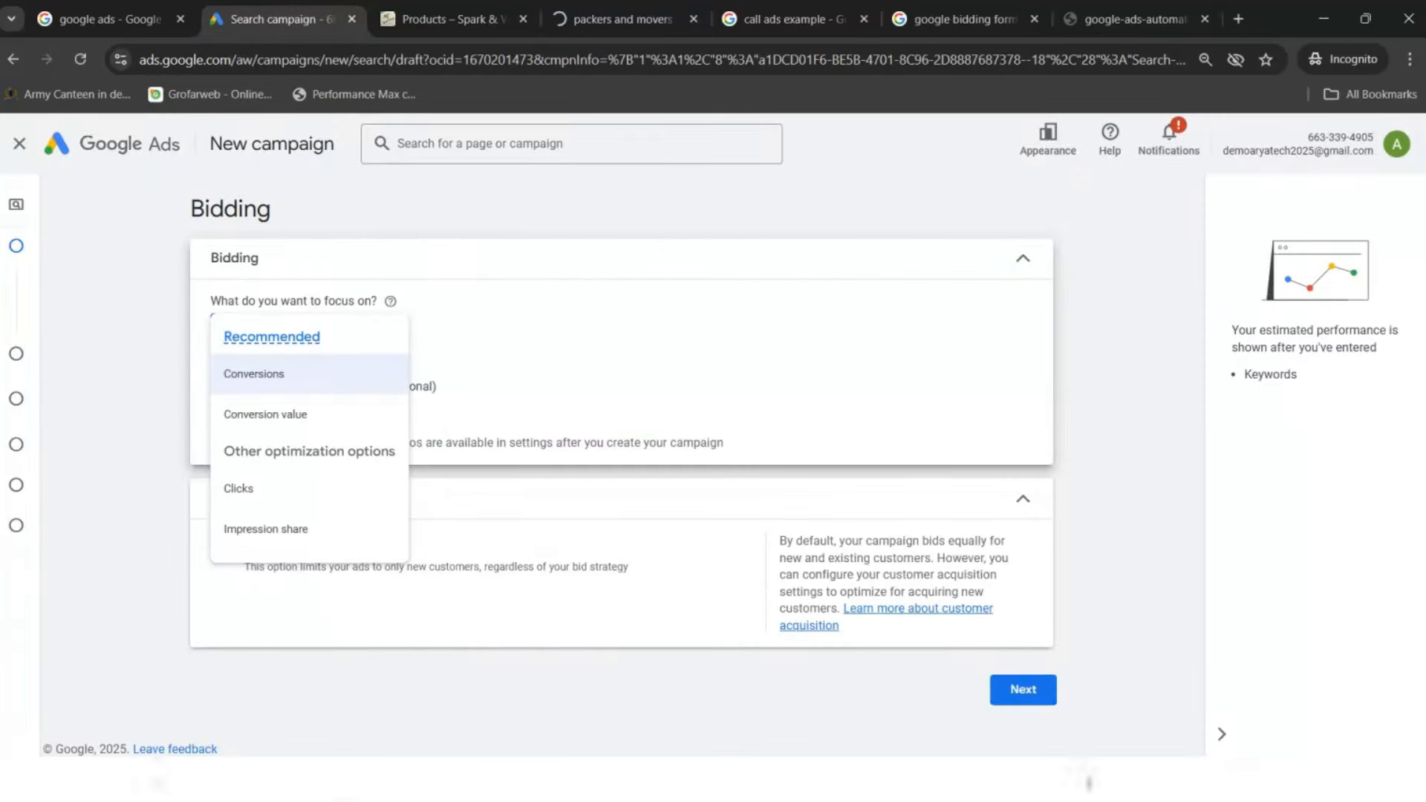
{"action": "left_click", "coordinate": [309, 527]}
{"action": "left_click", "coordinate": [624, 18]}
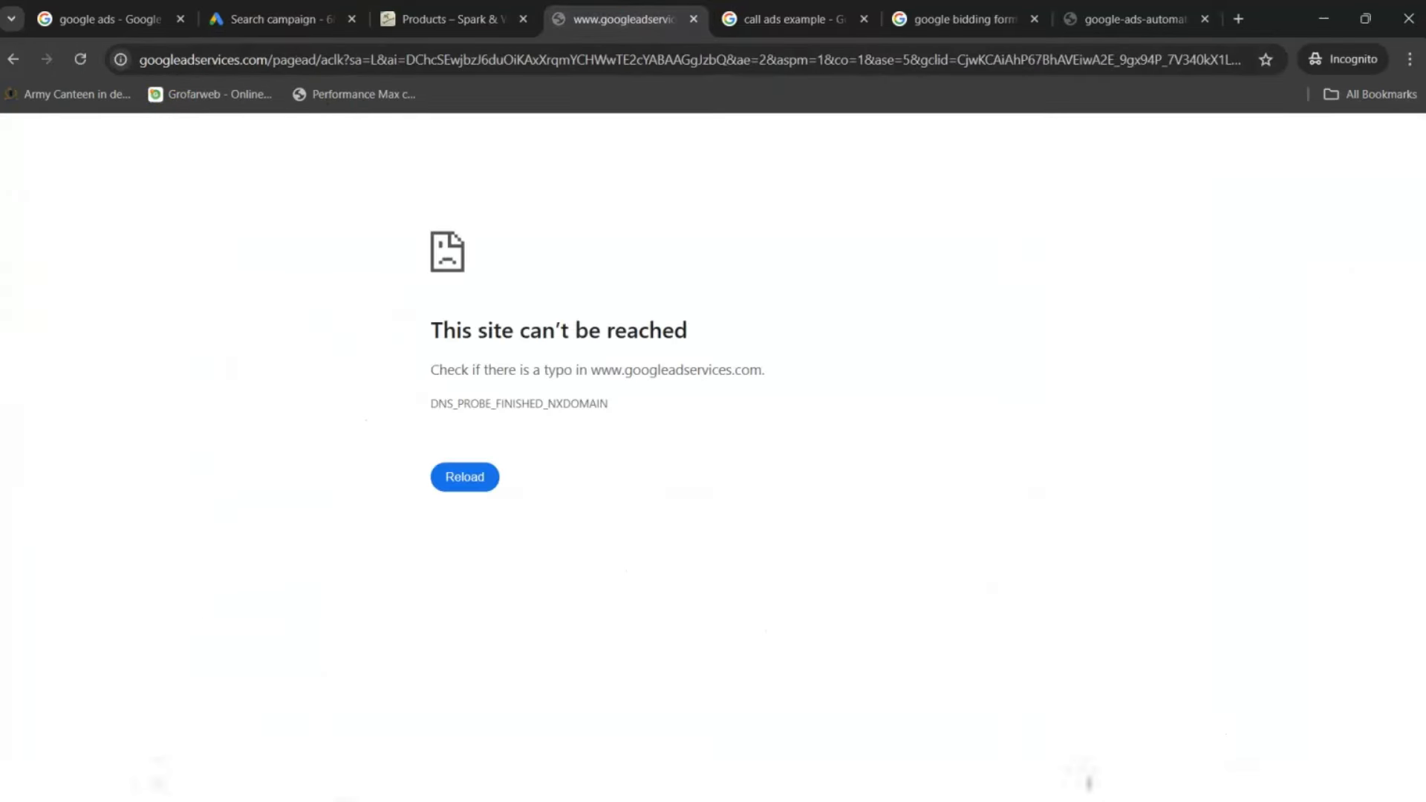
{"action": "left_click", "coordinate": [454, 19]}
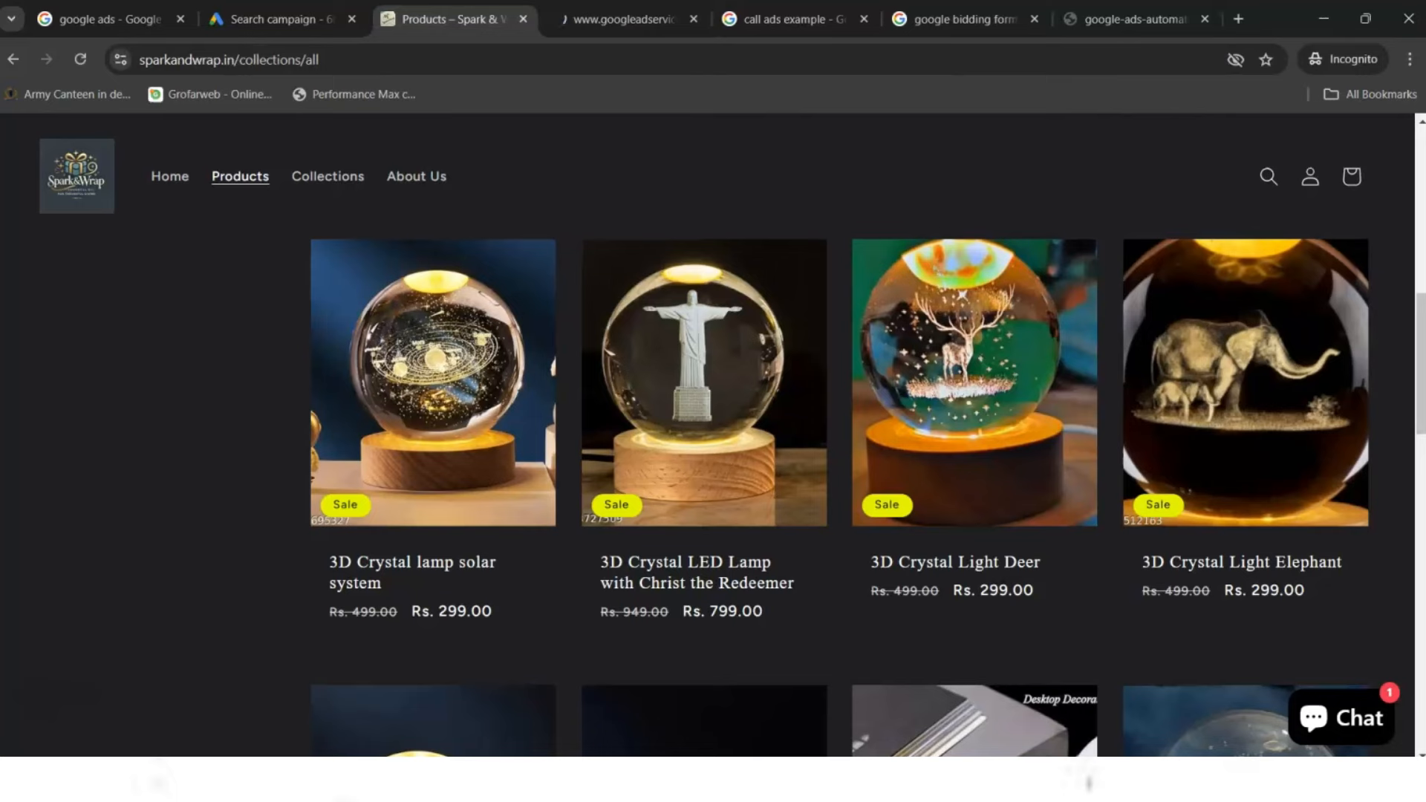
{"action": "left_click", "coordinate": [624, 19]}
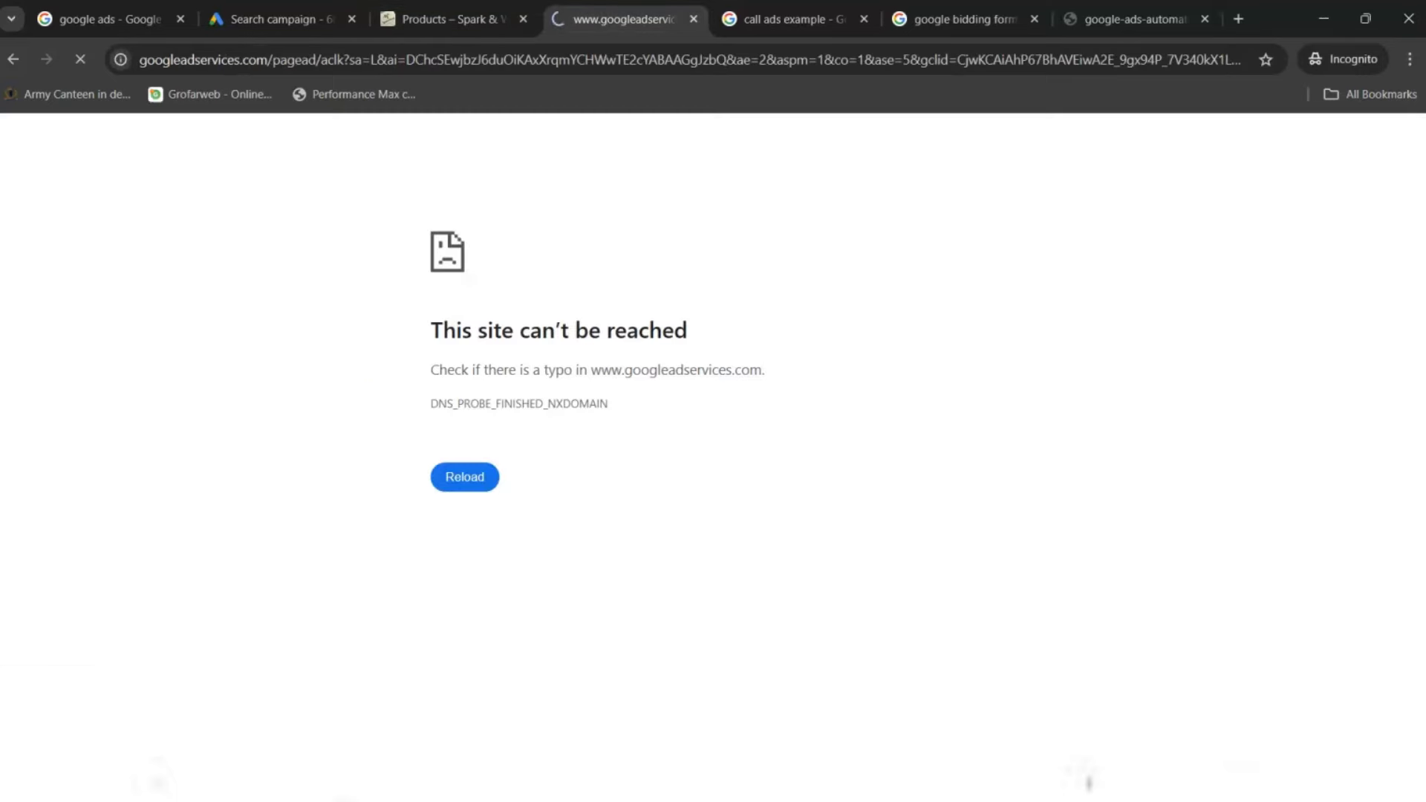
{"action": "left_click", "coordinate": [789, 19]}
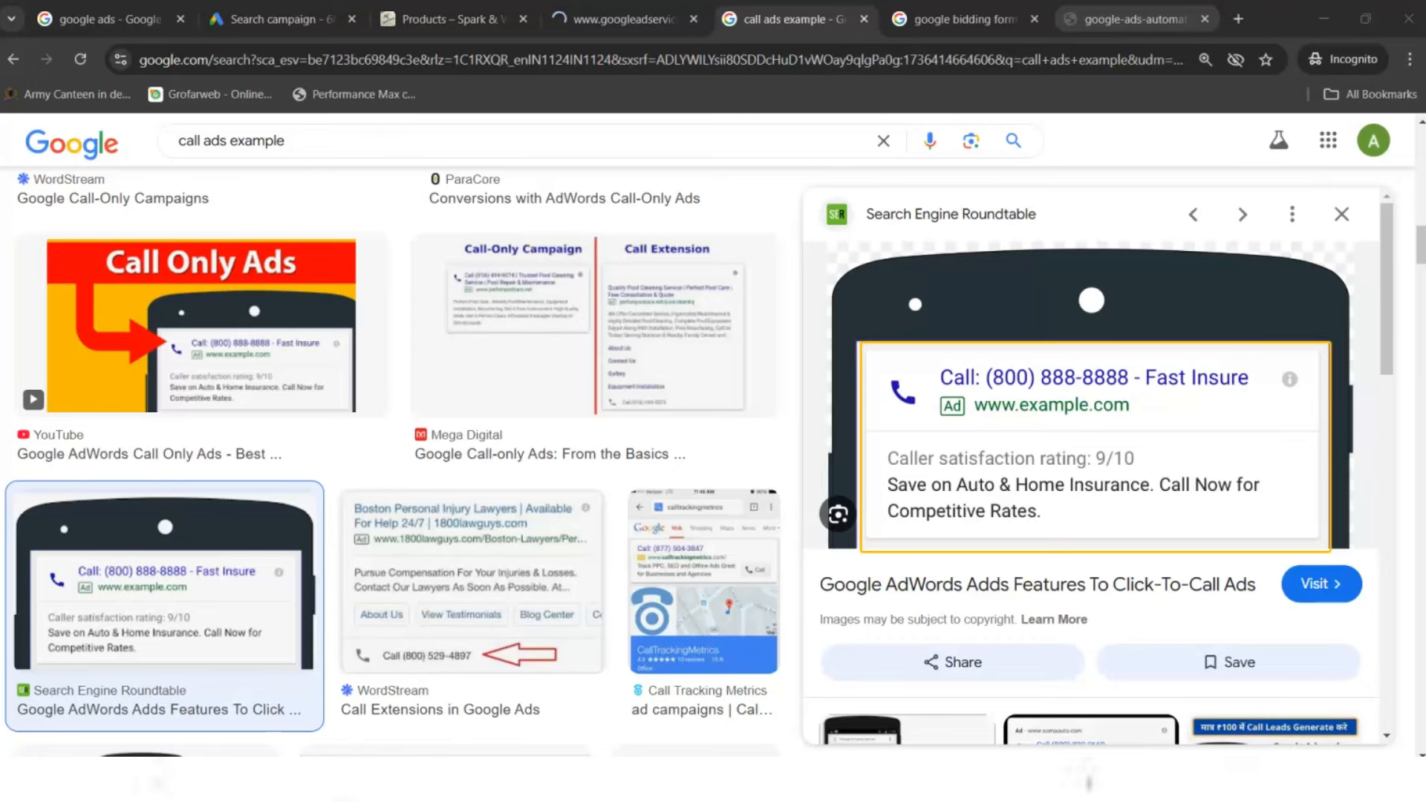
- Go back to the Search campaign's bidding step and reselect Impression share as the focus
{"action": "left_click", "coordinate": [324, 9]}
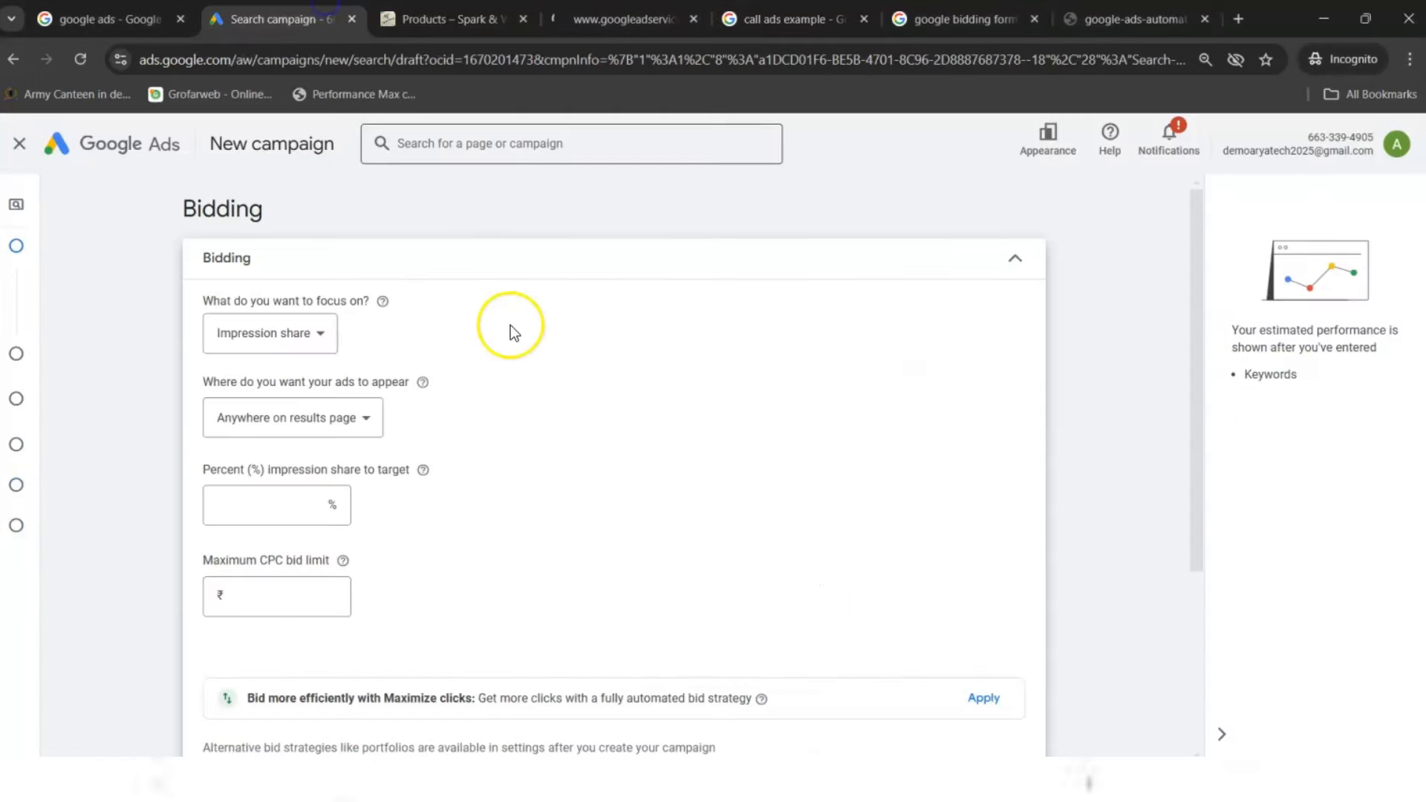
{"action": "left_click", "coordinate": [280, 356]}
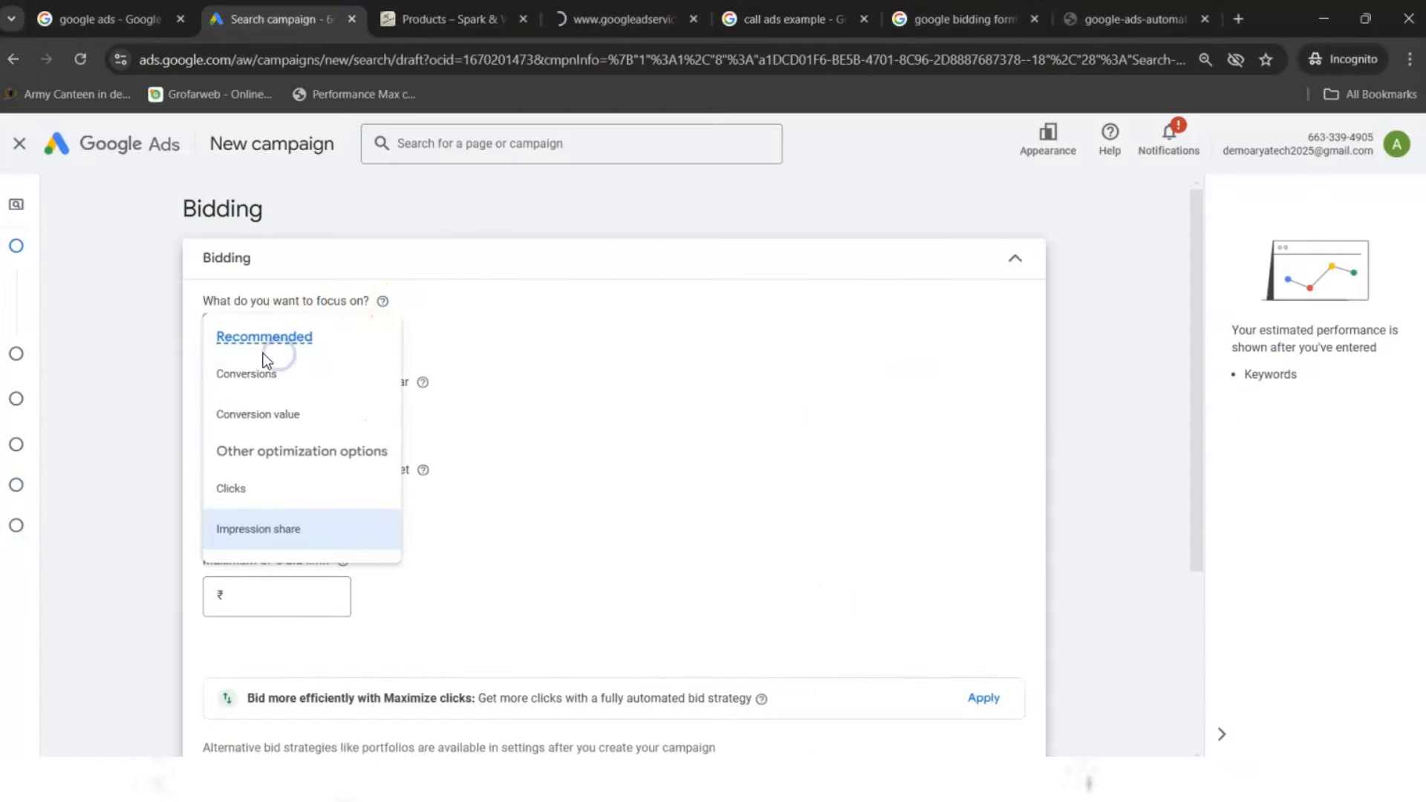
{"action": "left_click", "coordinate": [243, 532]}
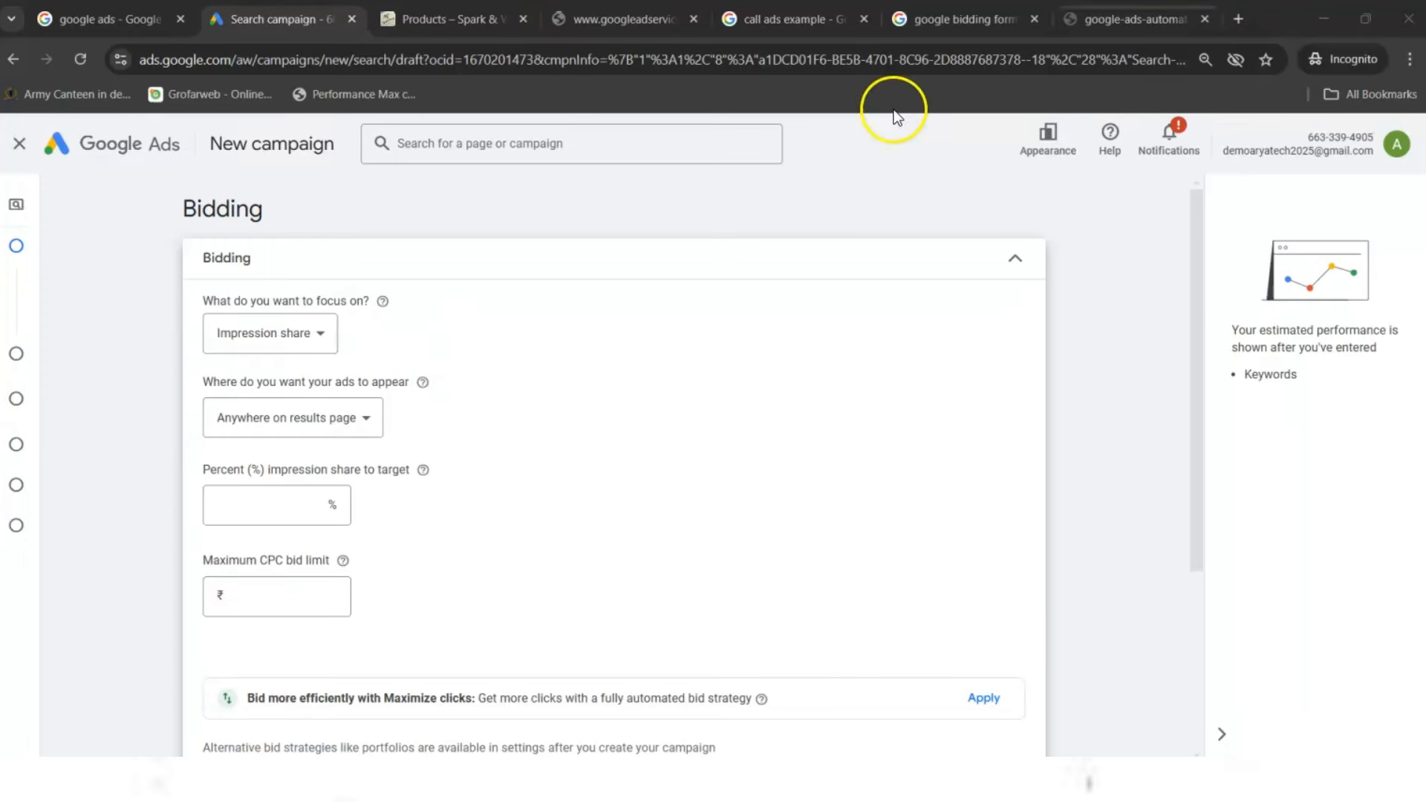
- Close the campaign setup, try Save and Fix errors, then choose Discard on the draft prompt
{"action": "left_click", "coordinate": [33, 156]}
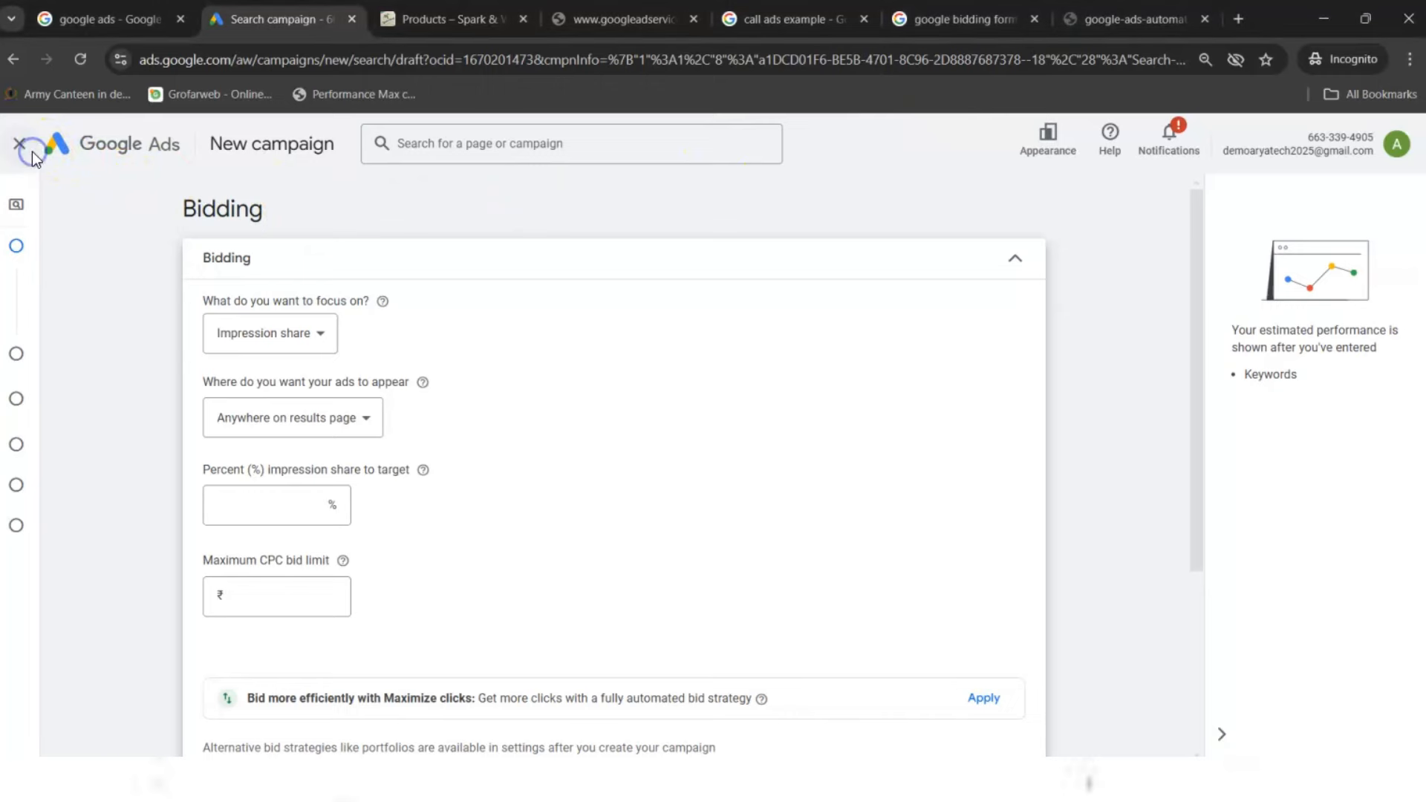
{"action": "left_click", "coordinate": [897, 478]}
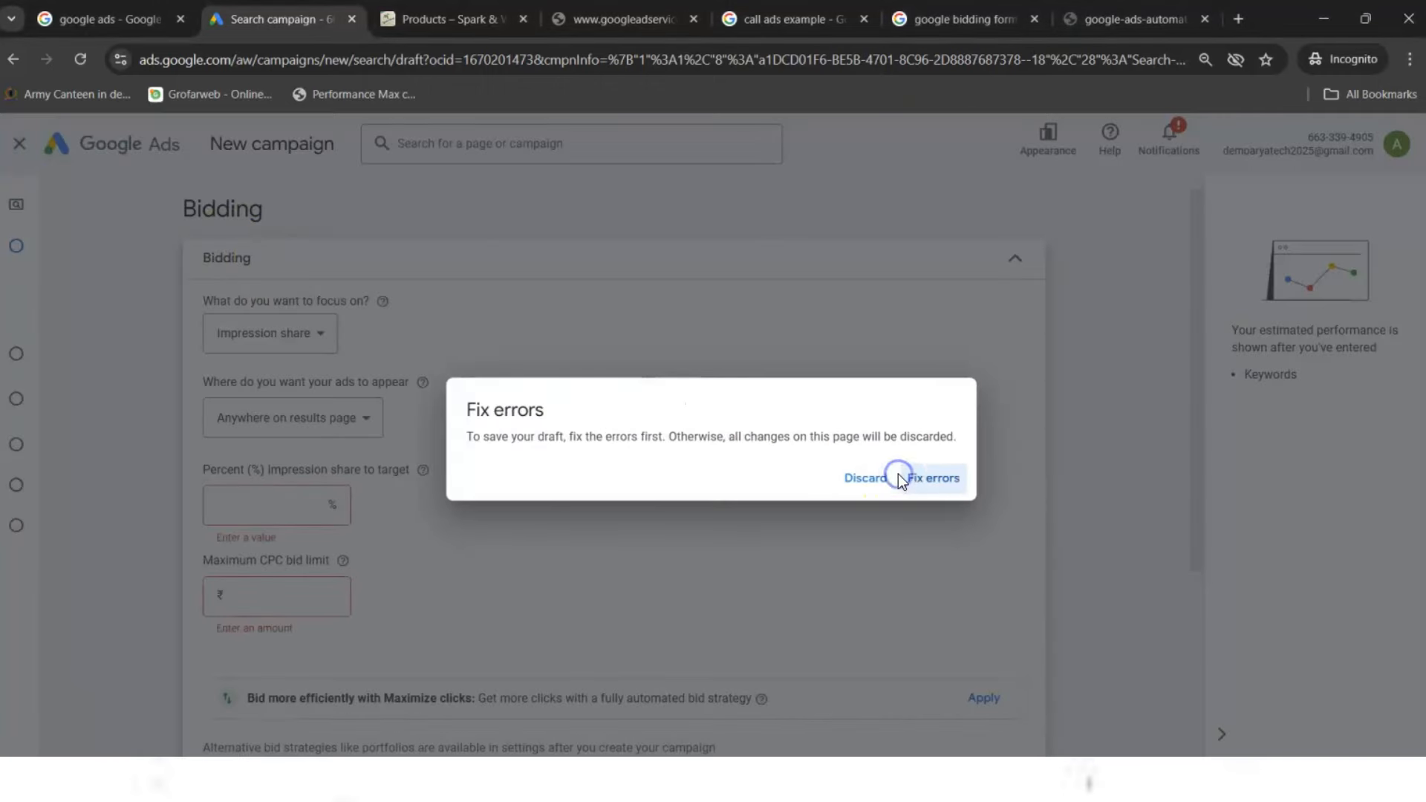
{"action": "left_click", "coordinate": [915, 479]}
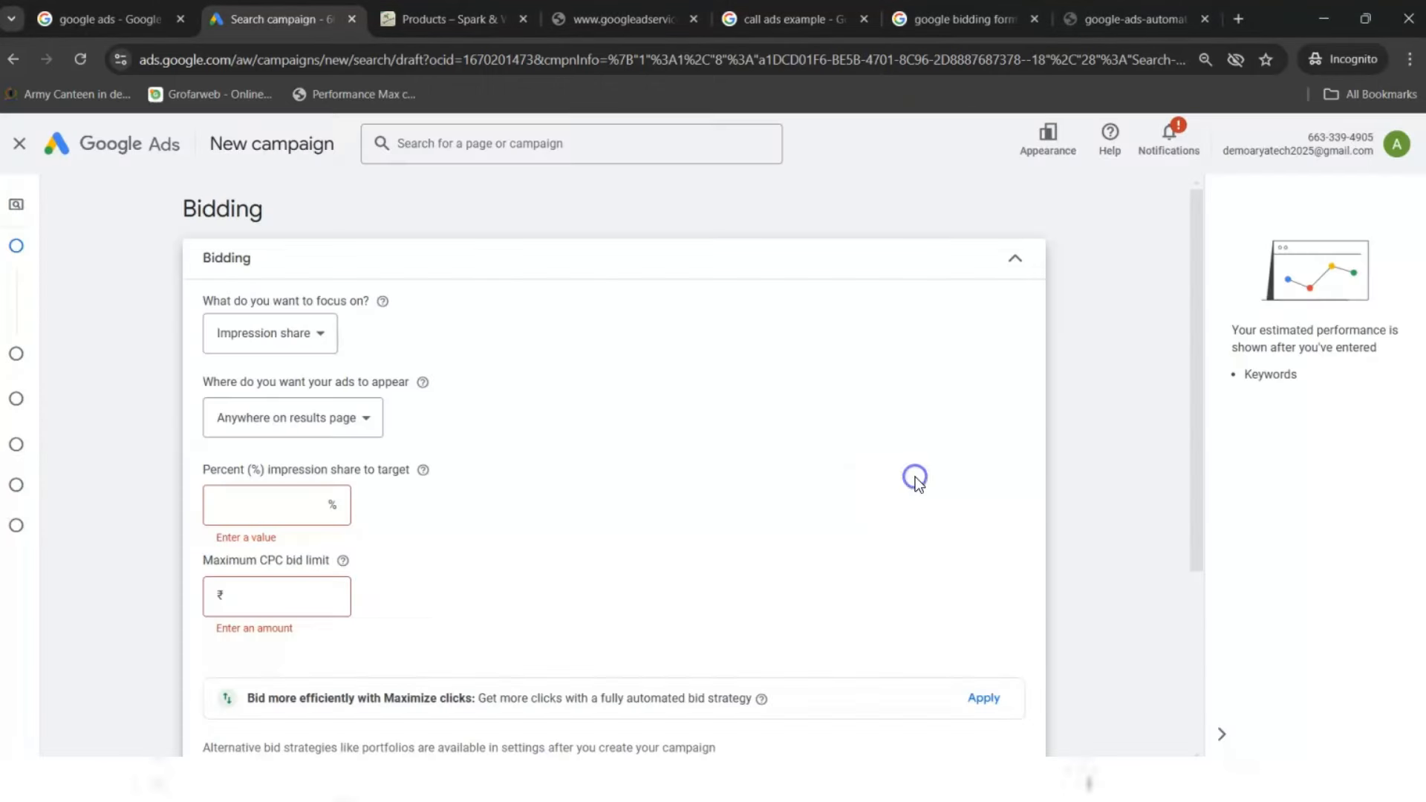
{"action": "left_click", "coordinate": [406, 422]}
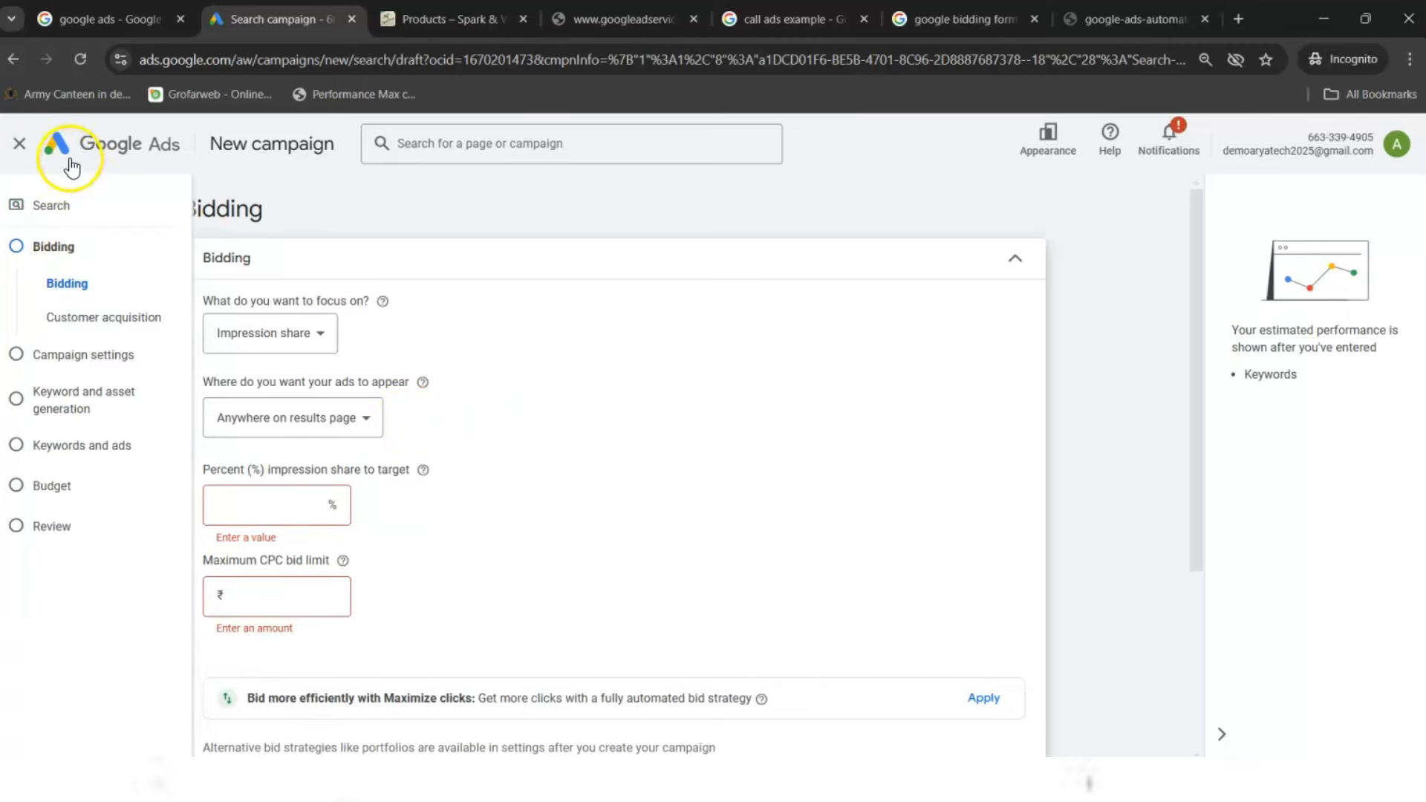
{"action": "left_click", "coordinate": [20, 144]}
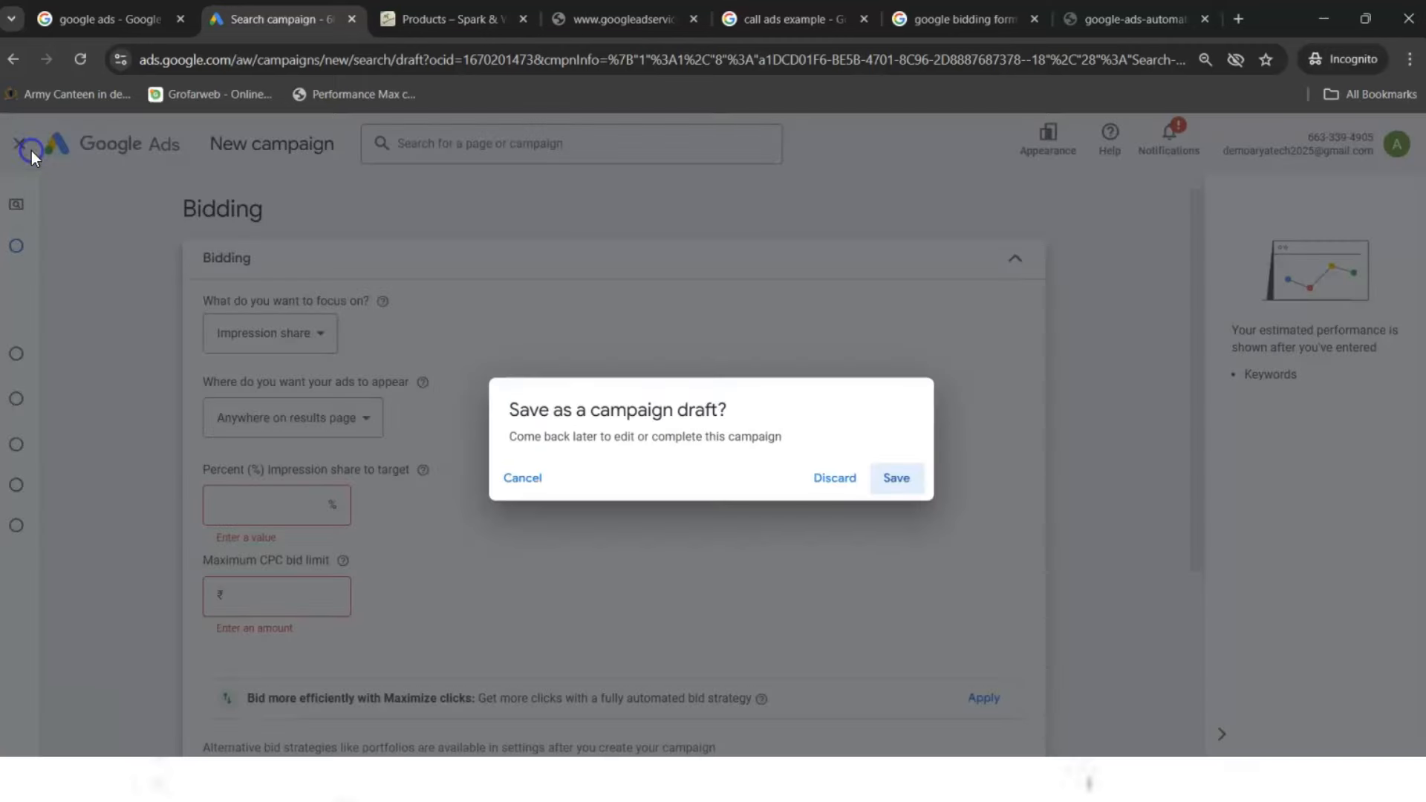
{"action": "left_click", "coordinate": [911, 479]}
{"action": "left_click", "coordinate": [916, 478]}
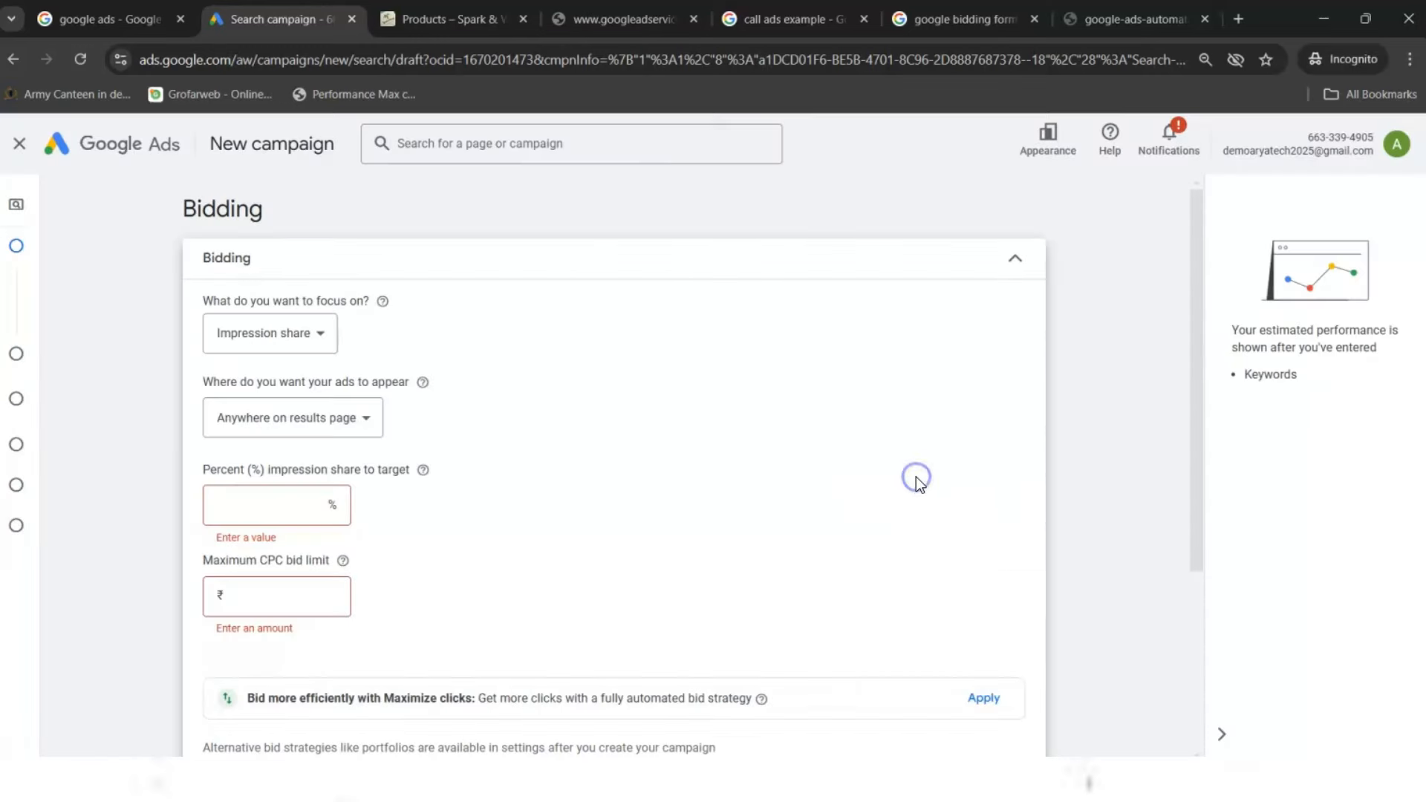
{"action": "left_click", "coordinate": [23, 147]}
{"action": "left_click", "coordinate": [835, 478]}
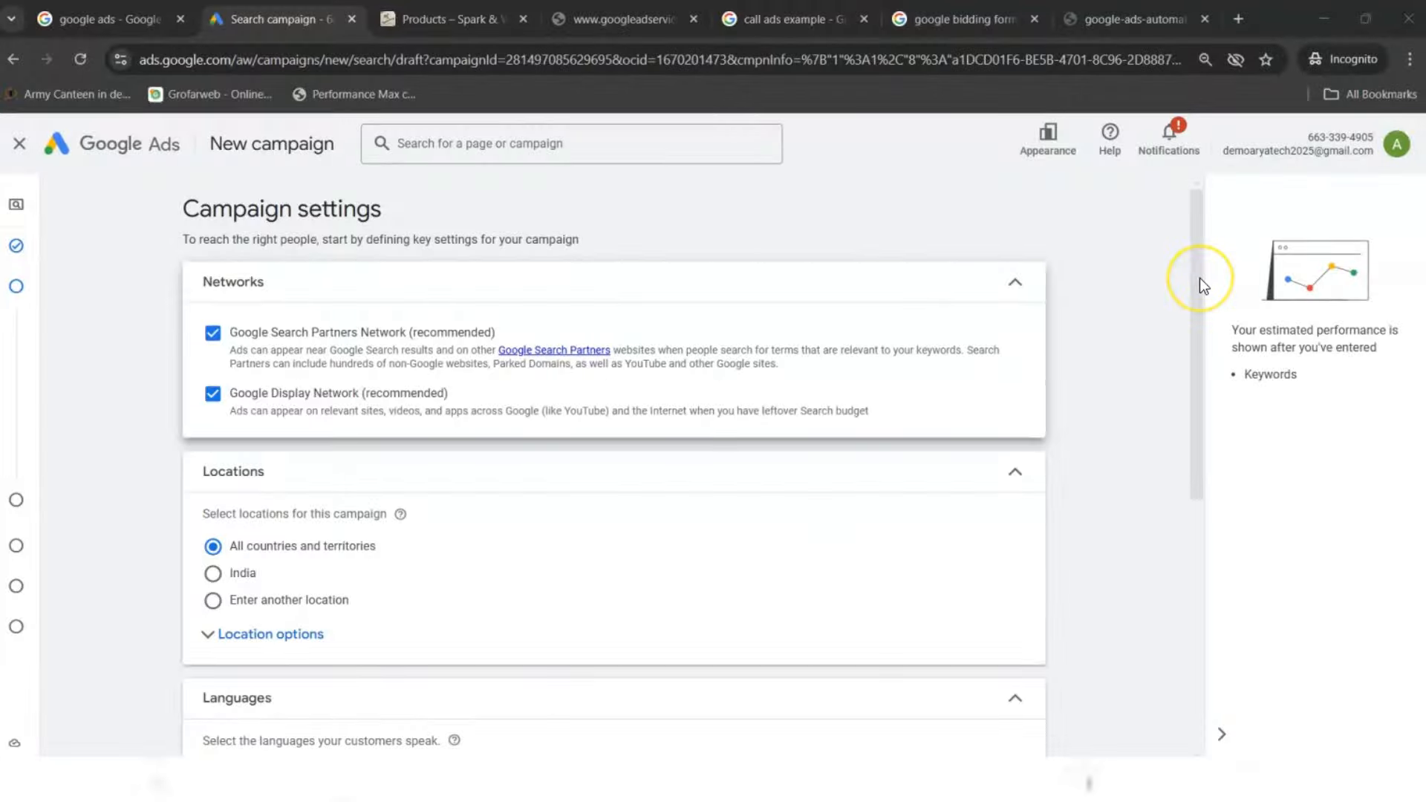
- Untick Google Search Partners Network and Google Display Network under Networks
{"action": "mouse_move", "coordinate": [1200, 278]}
{"action": "left_mouse_down"}
{"action": "mouse_move", "coordinate": [1181, 462]}
{"action": "mouse_move", "coordinate": [1181, 274]}
{"action": "left_mouse_up"}
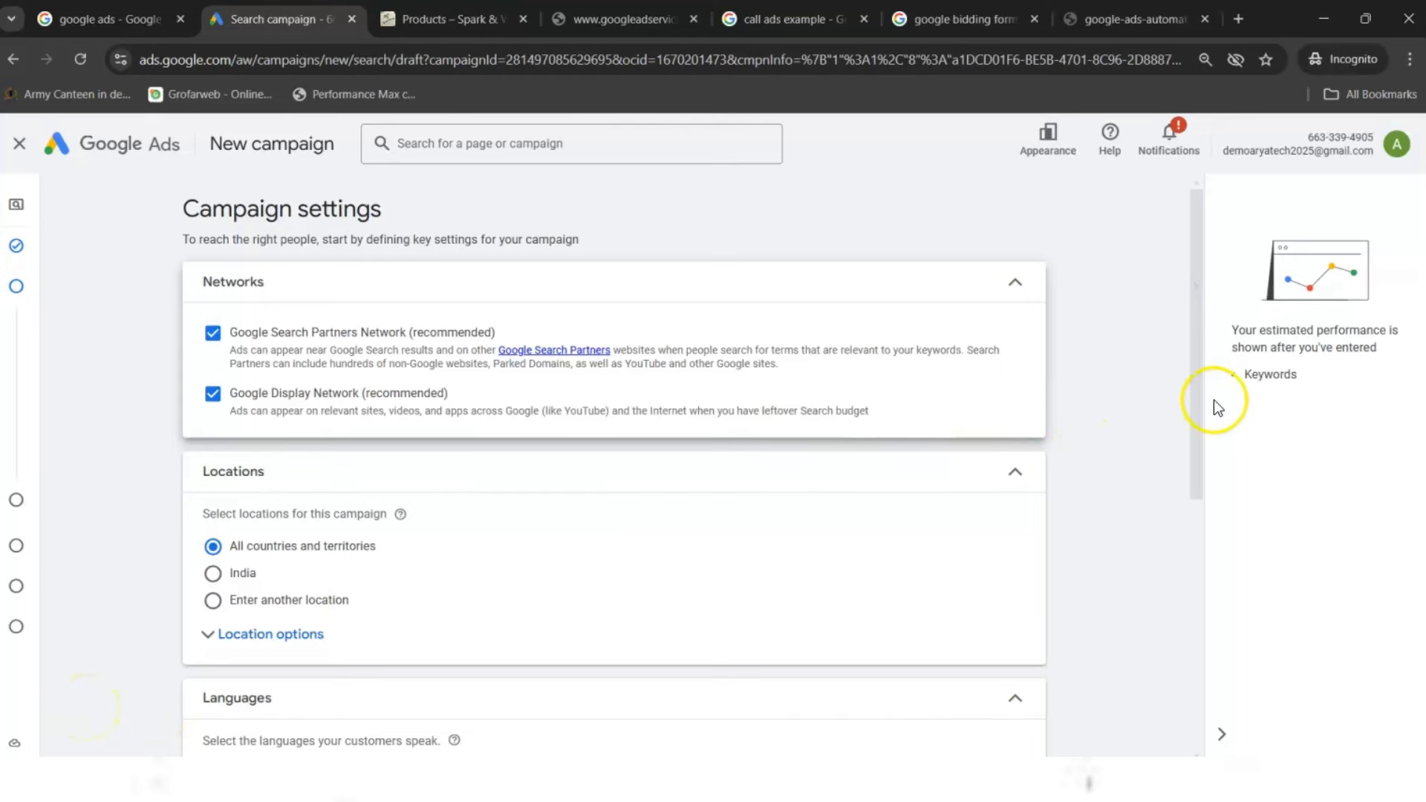
{"action": "left_click_drag", "start_coordinate": [1200, 398], "coordinate": [1178, 350]}
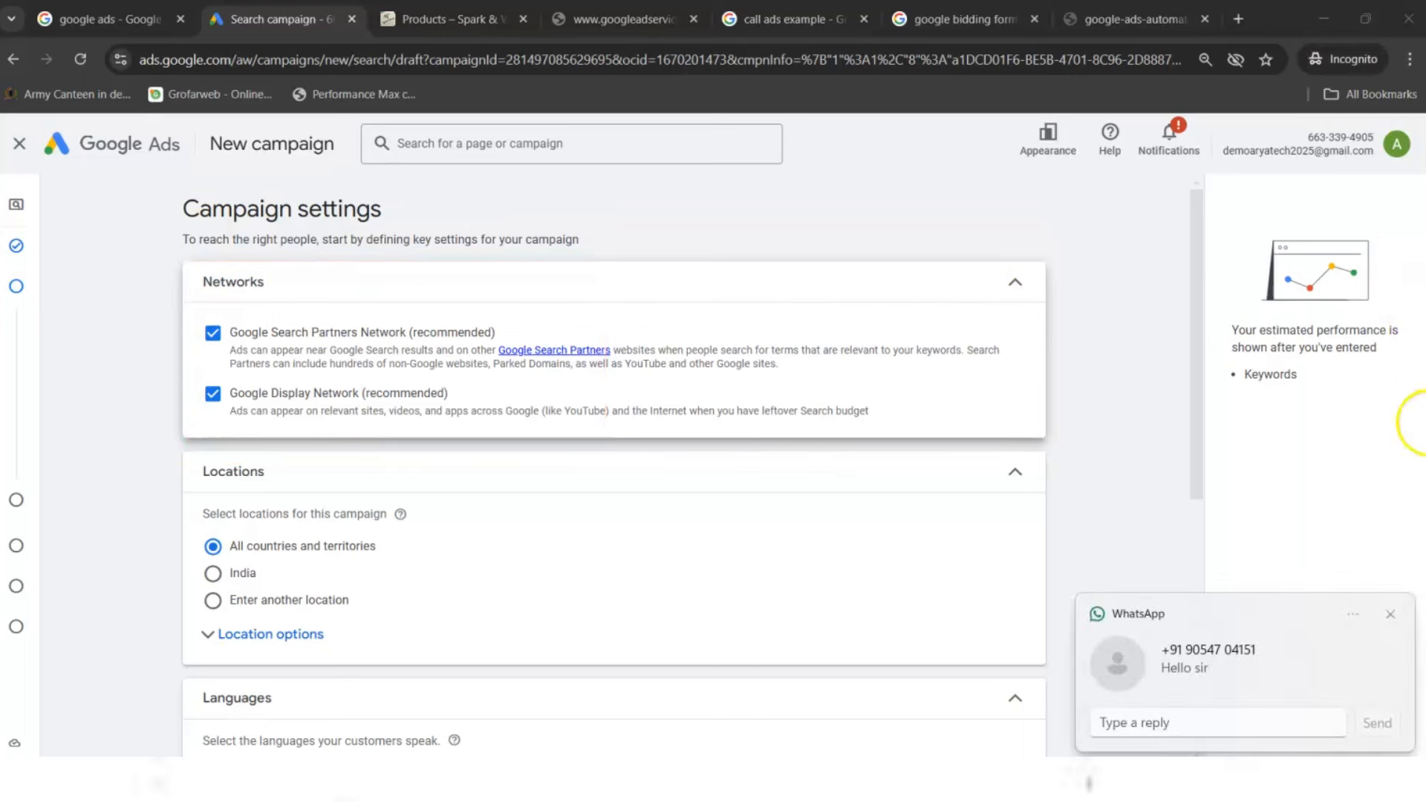
{"action": "left_click", "coordinate": [1391, 613]}
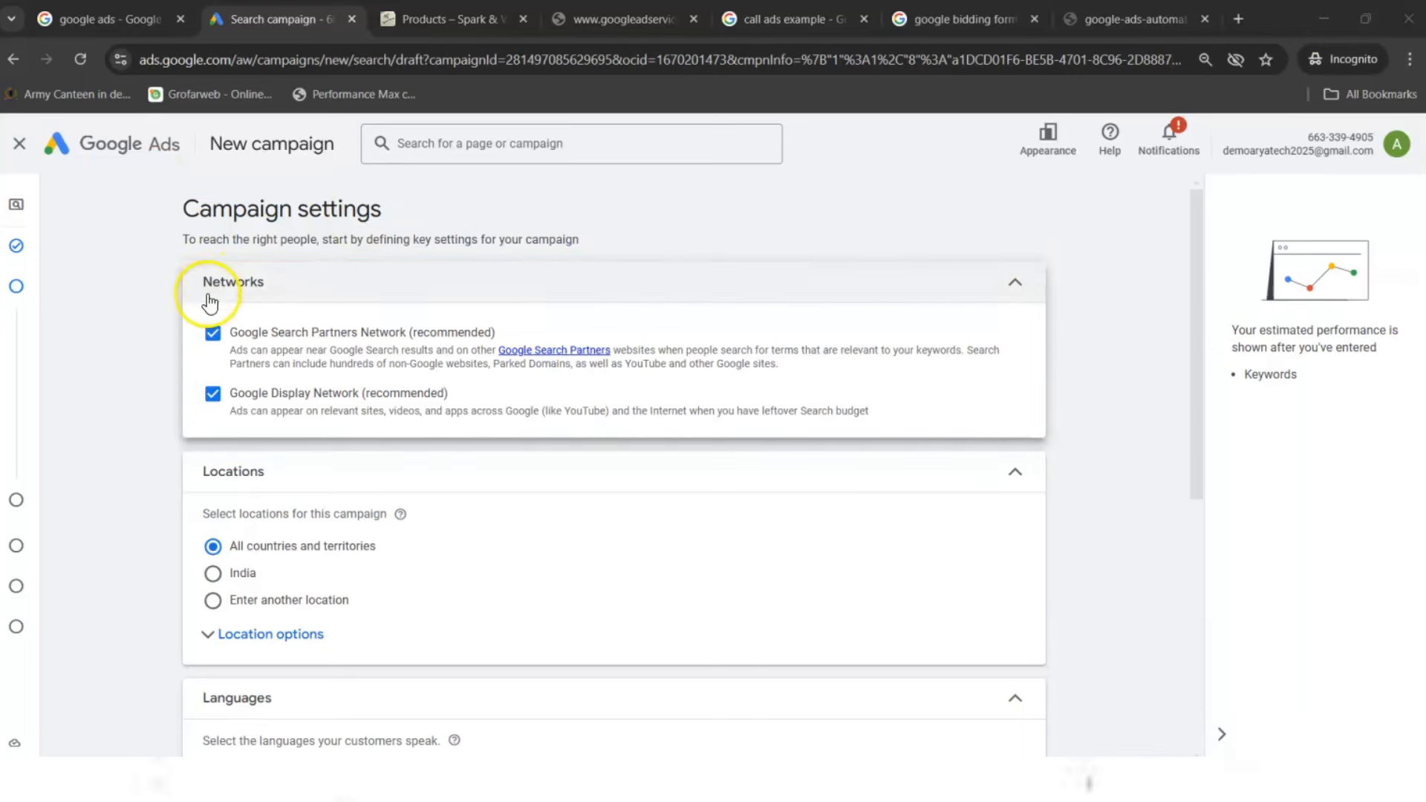
{"action": "left_click", "coordinate": [213, 333]}
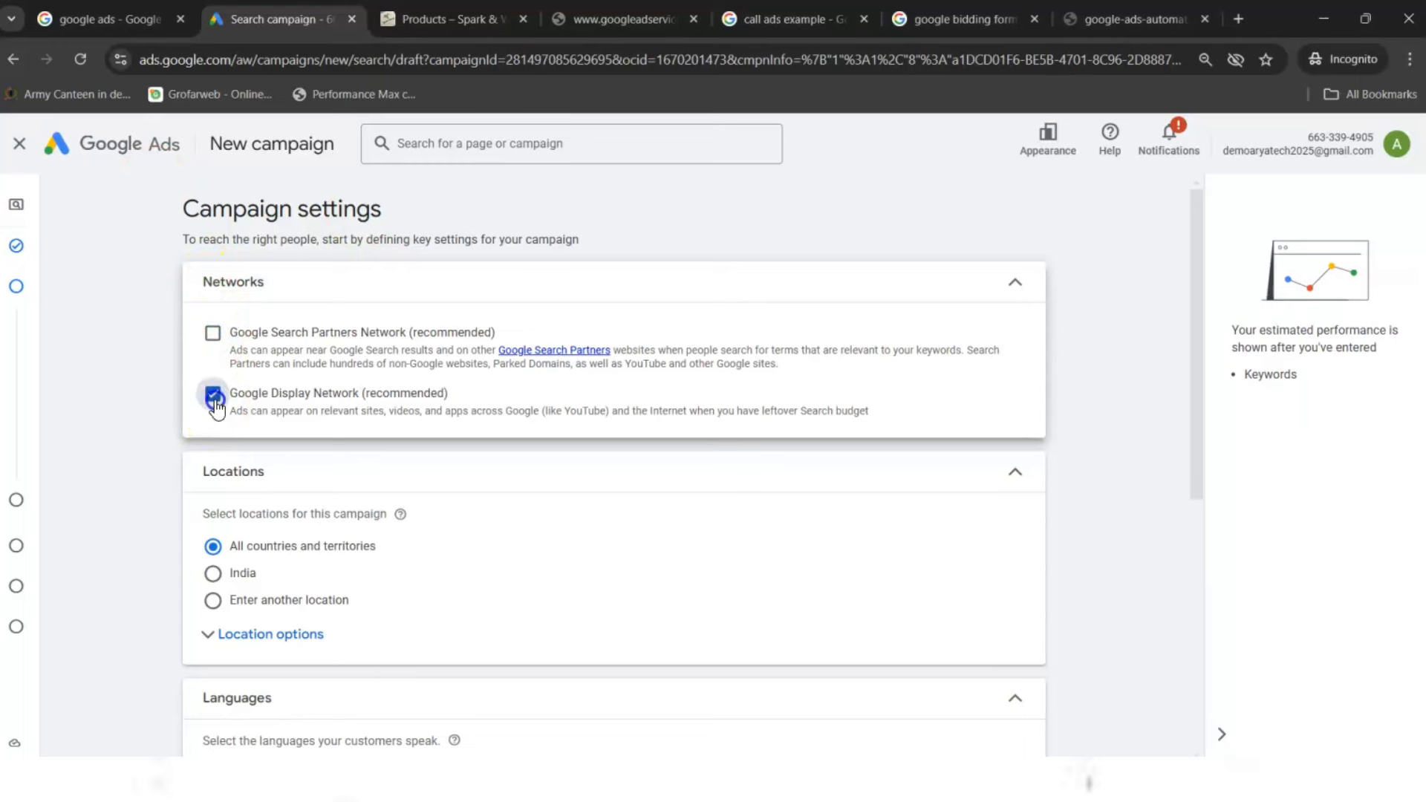
{"action": "left_click", "coordinate": [213, 397]}
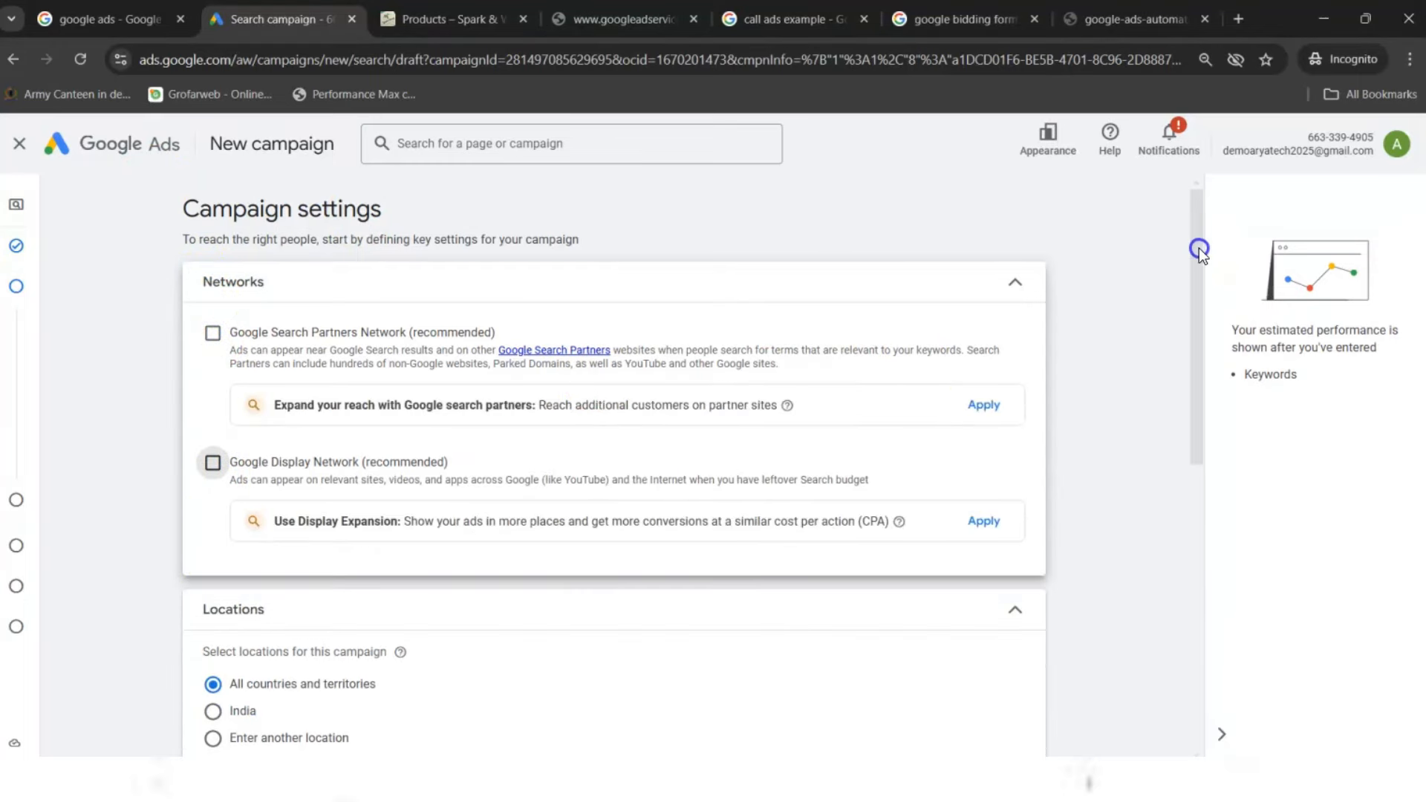
{"action": "left_click_drag", "start_coordinate": [1199, 249], "coordinate": [1181, 421]}
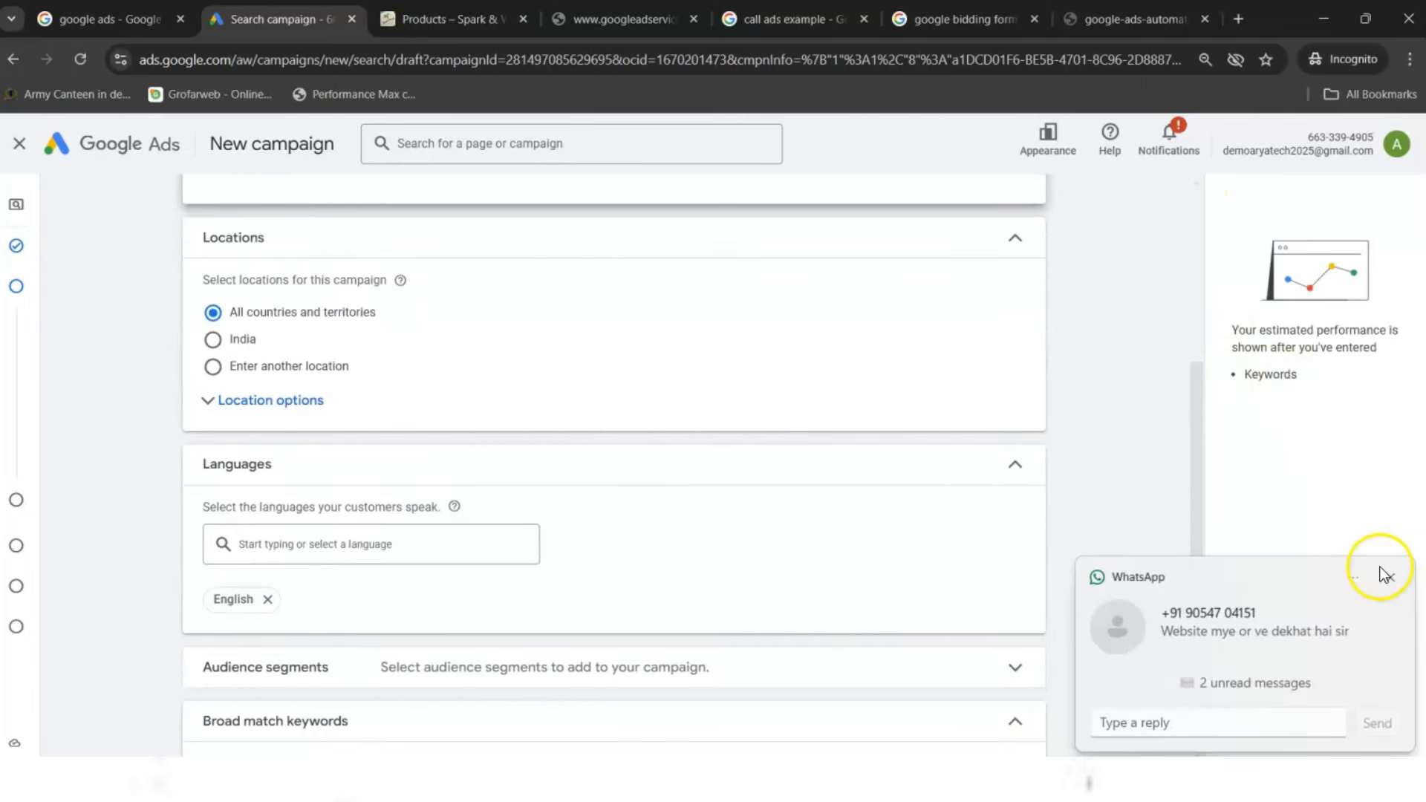
- Set the campaign location to India, replacing the briefly included Delhi union territory
{"action": "left_click", "coordinate": [1392, 574]}
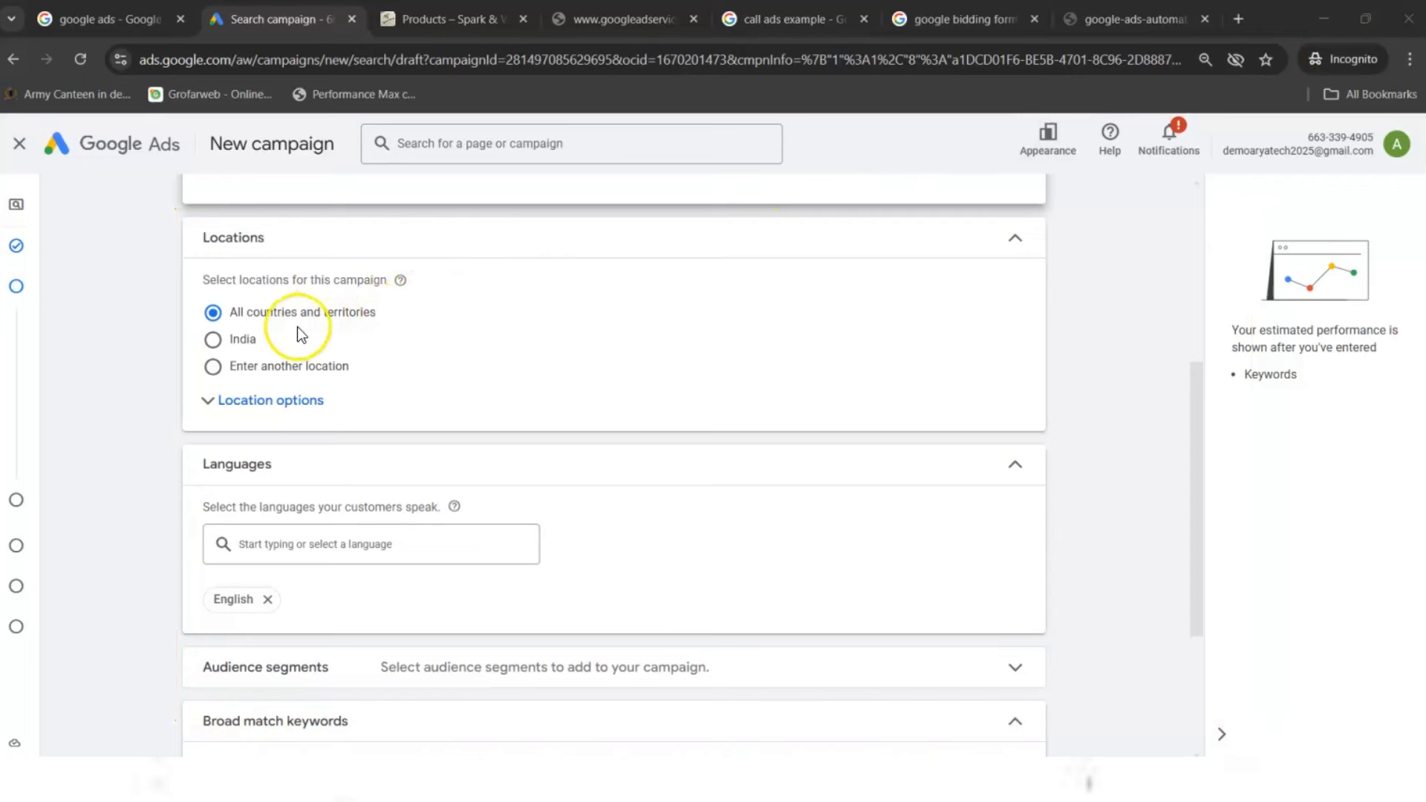
{"action": "left_click", "coordinate": [236, 339]}
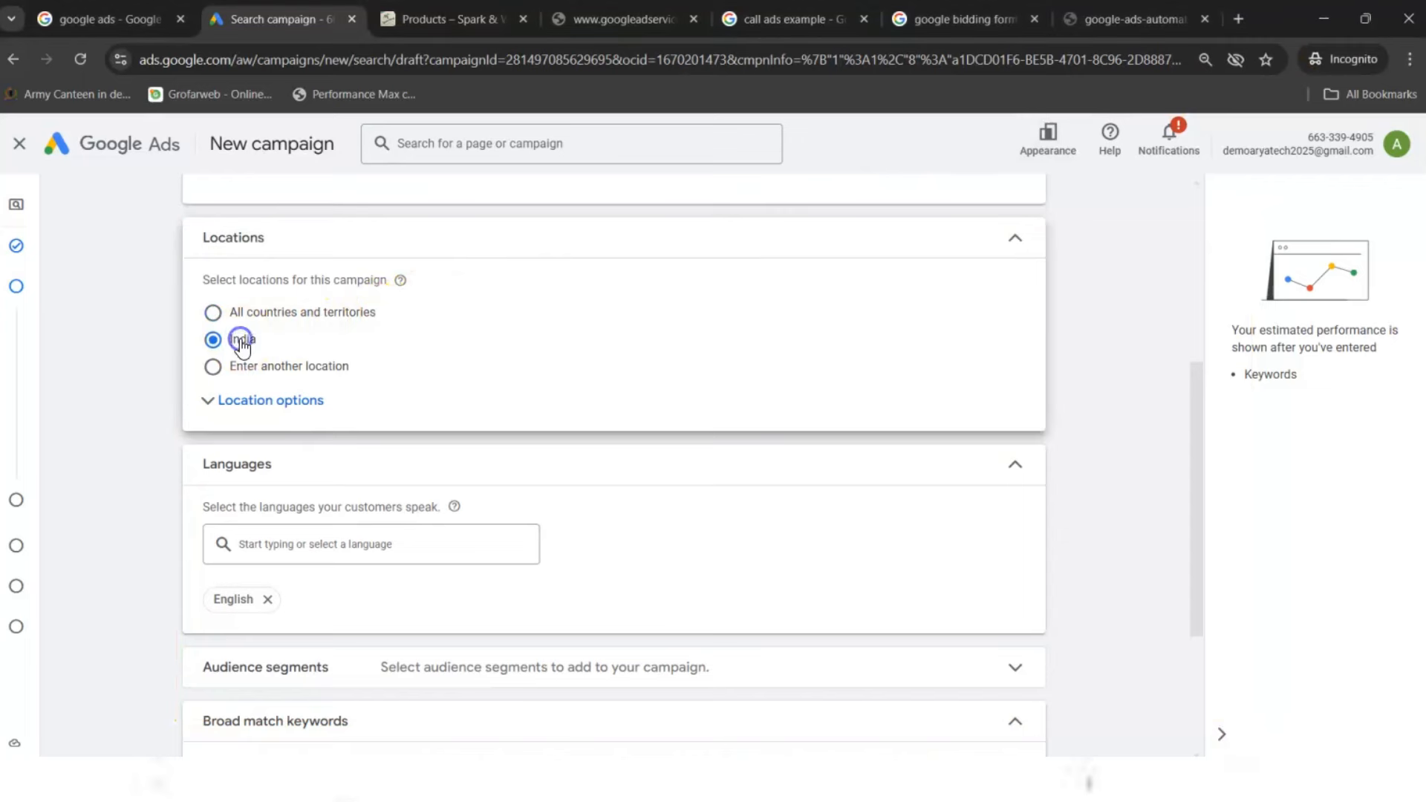
{"action": "left_click", "coordinate": [278, 370]}
{"action": "left_click", "coordinate": [297, 420]}
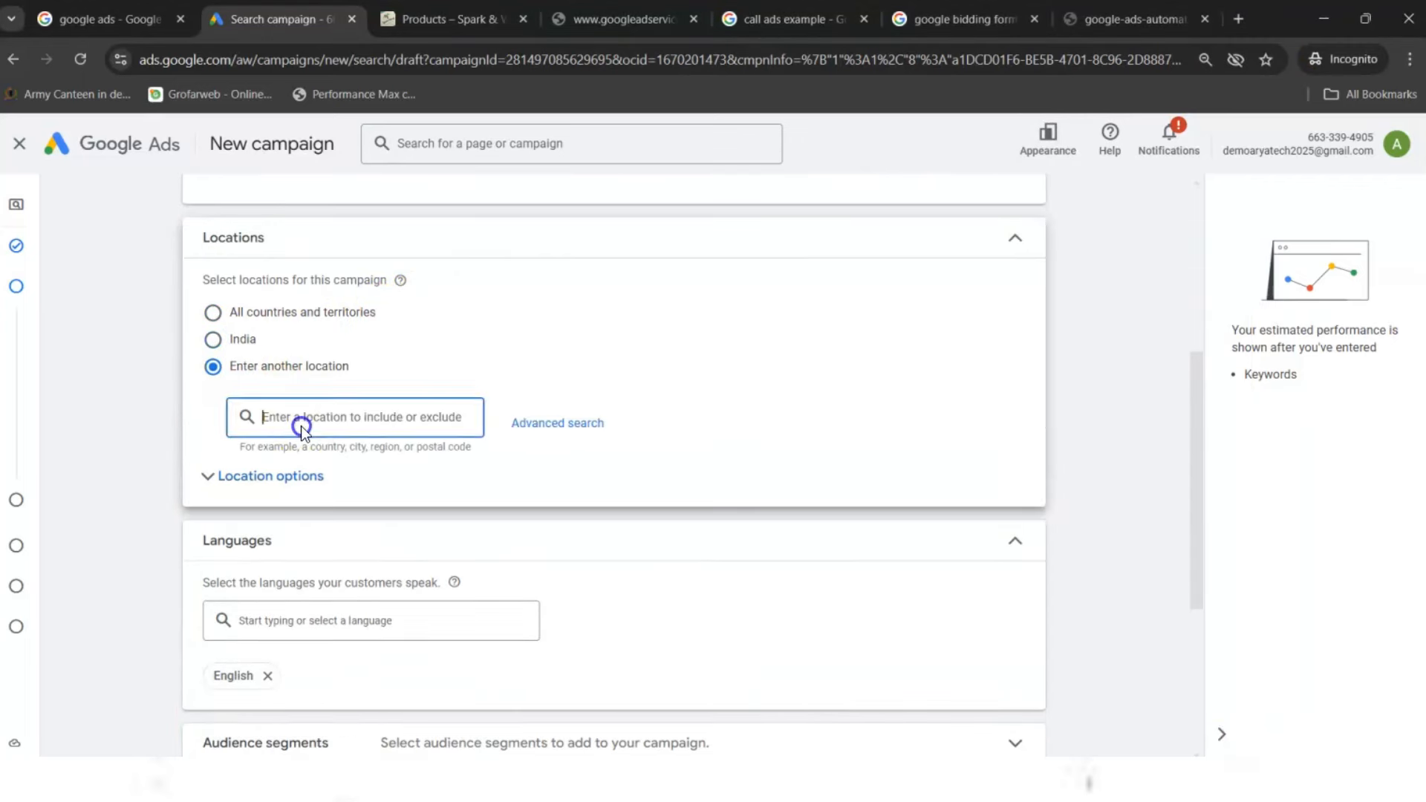
{"action": "type", "text": "delhi"}
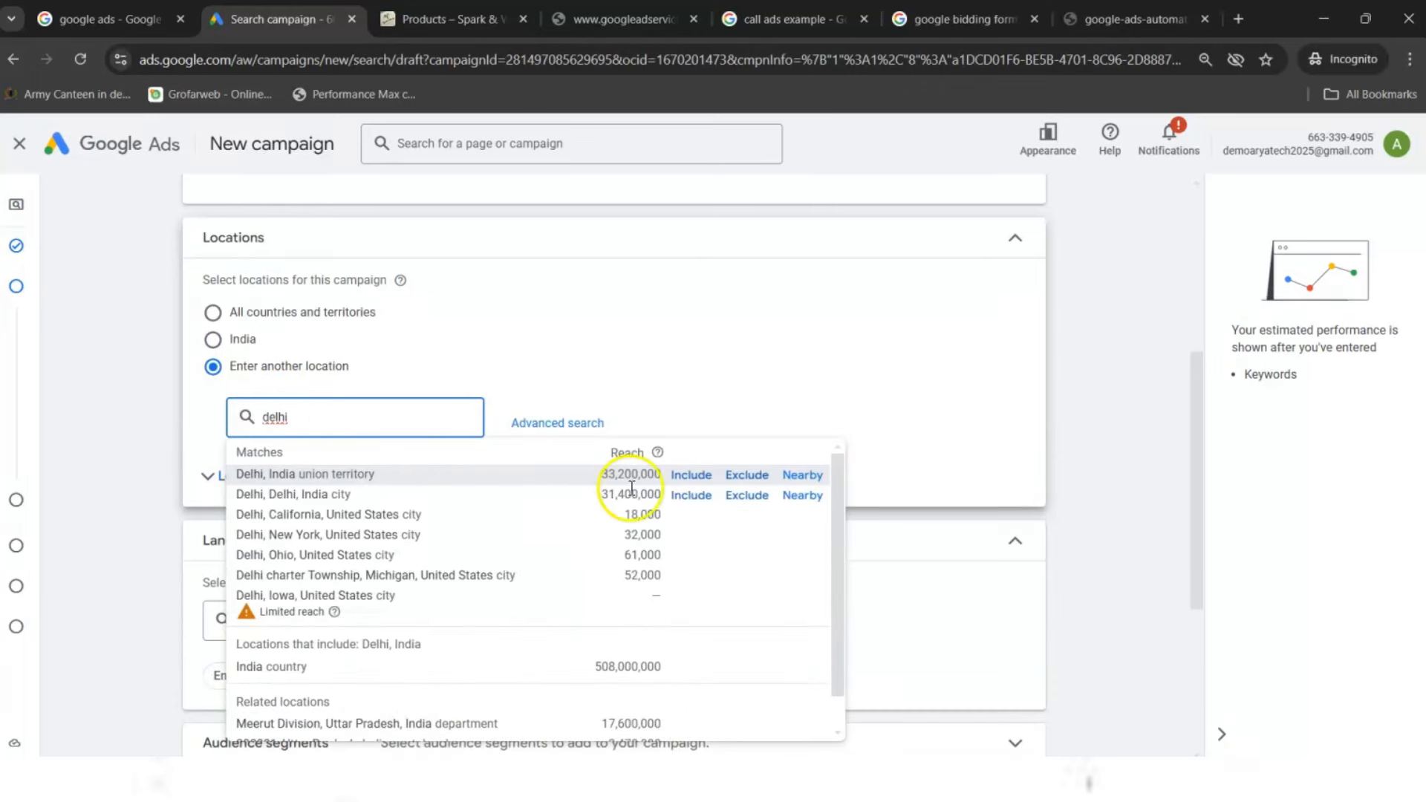
{"action": "left_click", "coordinate": [690, 479]}
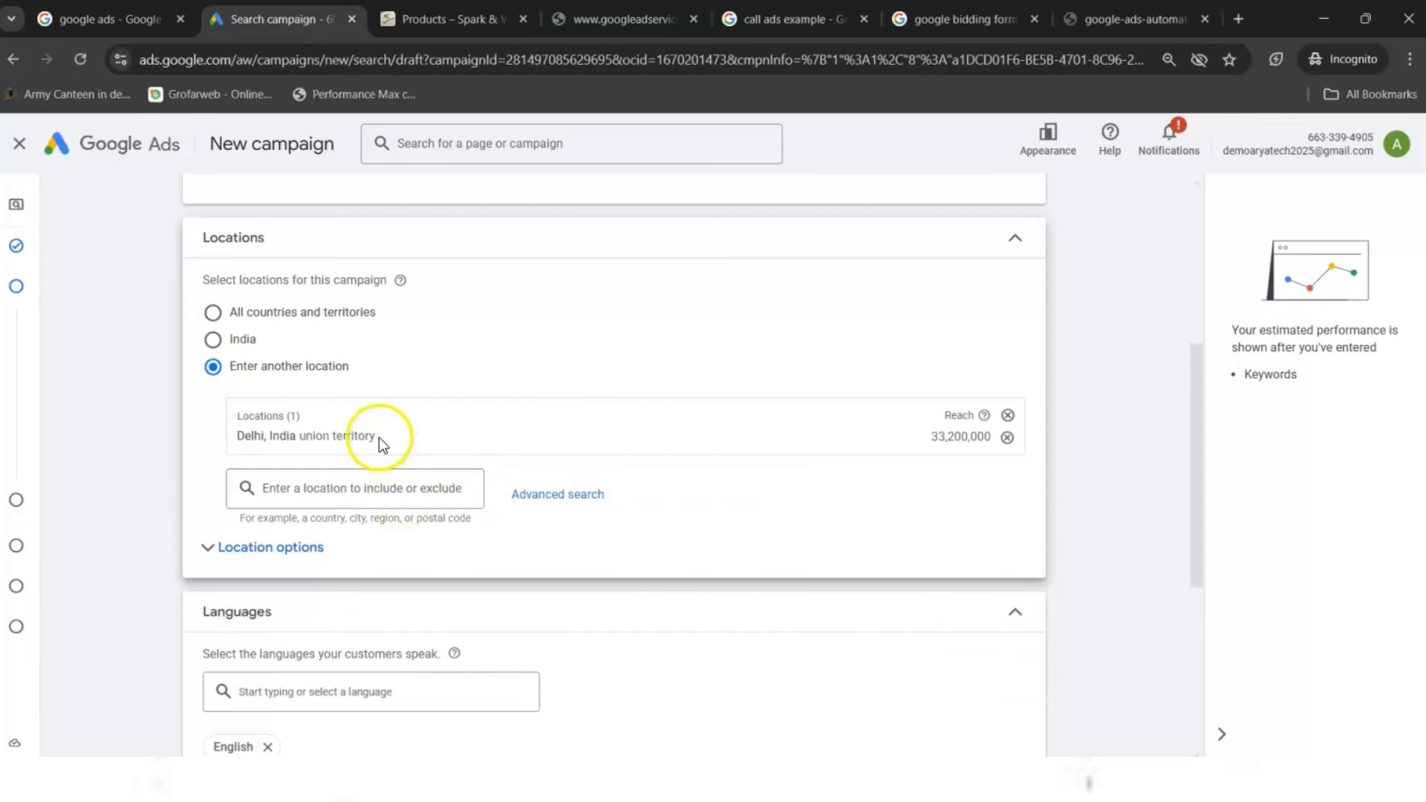
{"action": "left_click_drag", "start_coordinate": [376, 435], "coordinate": [300, 440]}
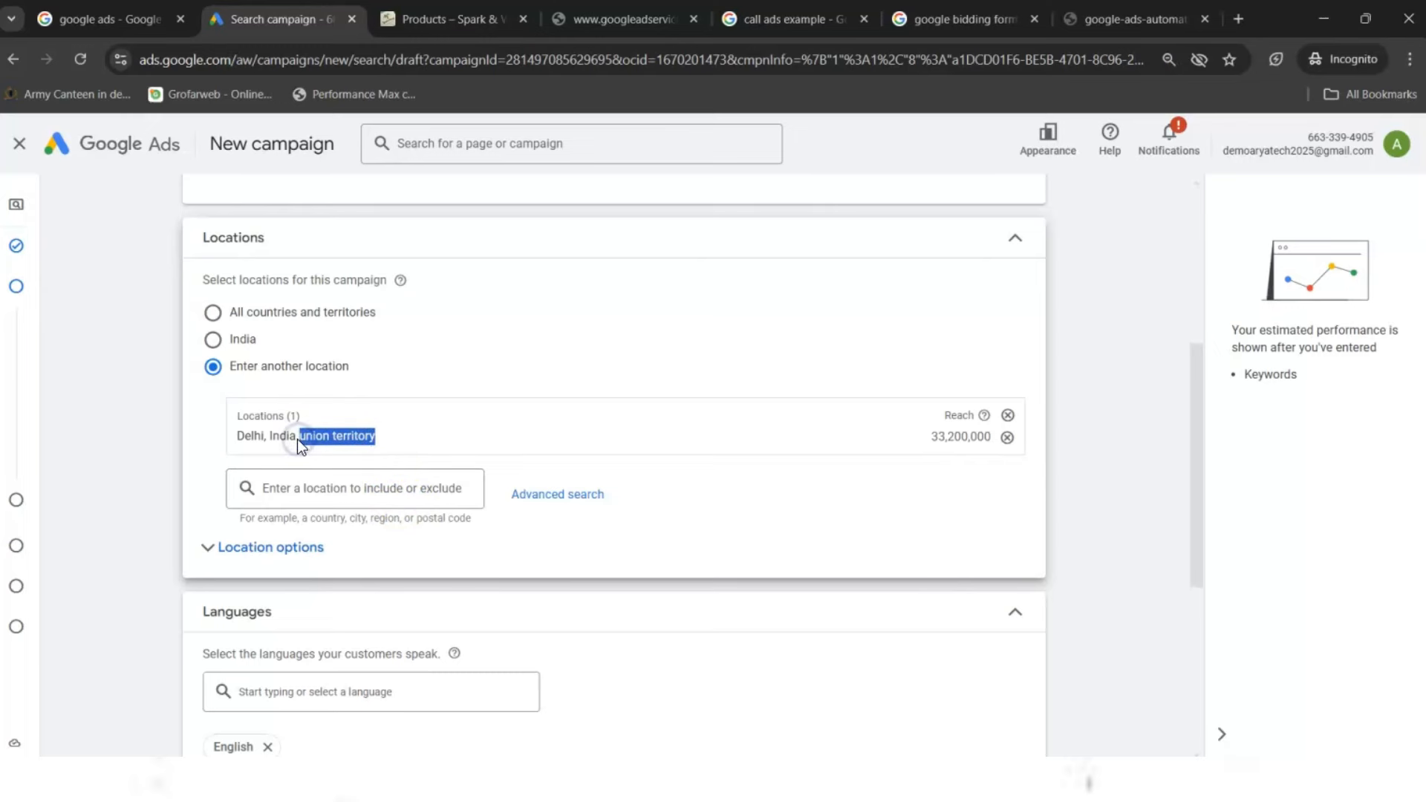
{"action": "left_click", "coordinate": [234, 341]}
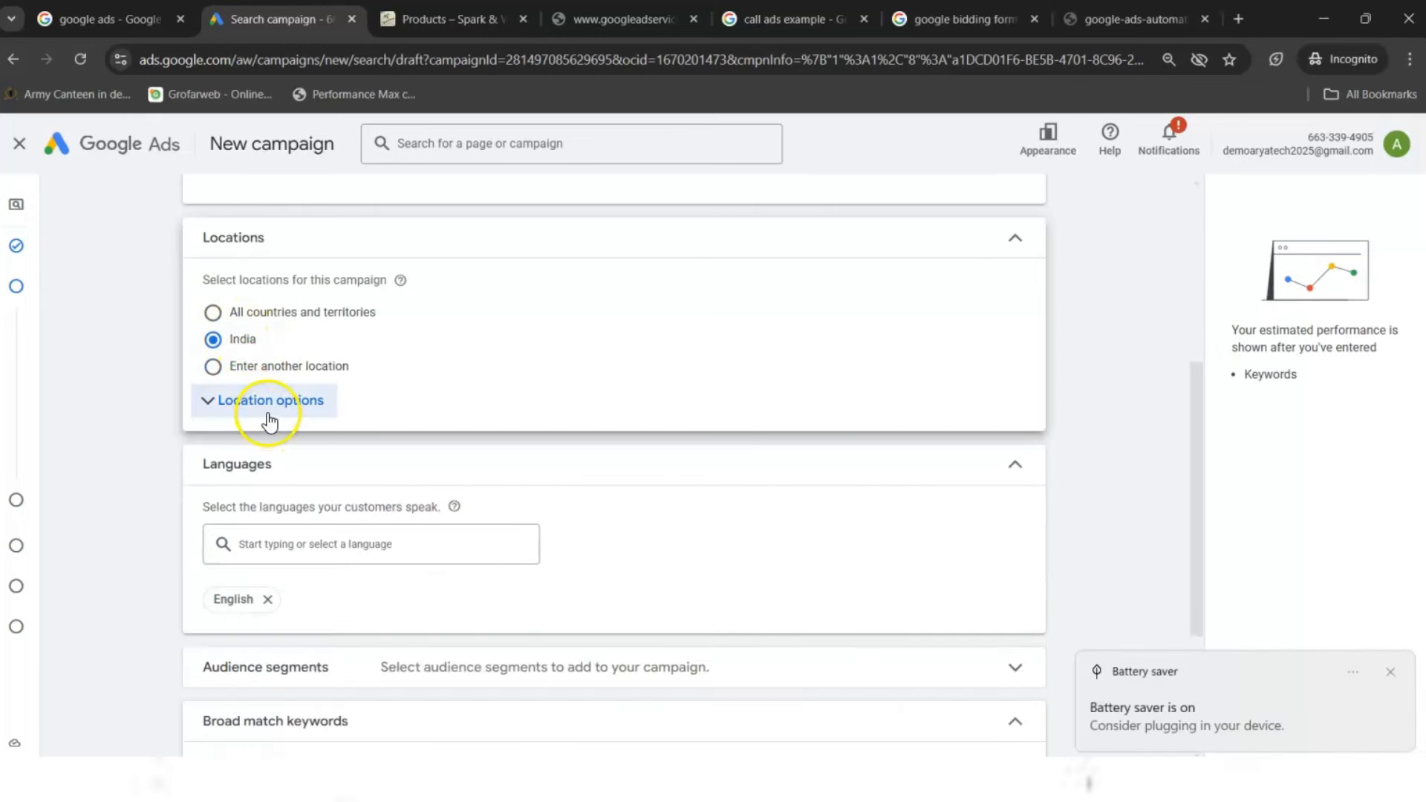
- Set the location option to Presence: people in or regularly in the included locations
{"action": "left_click", "coordinate": [269, 420]}
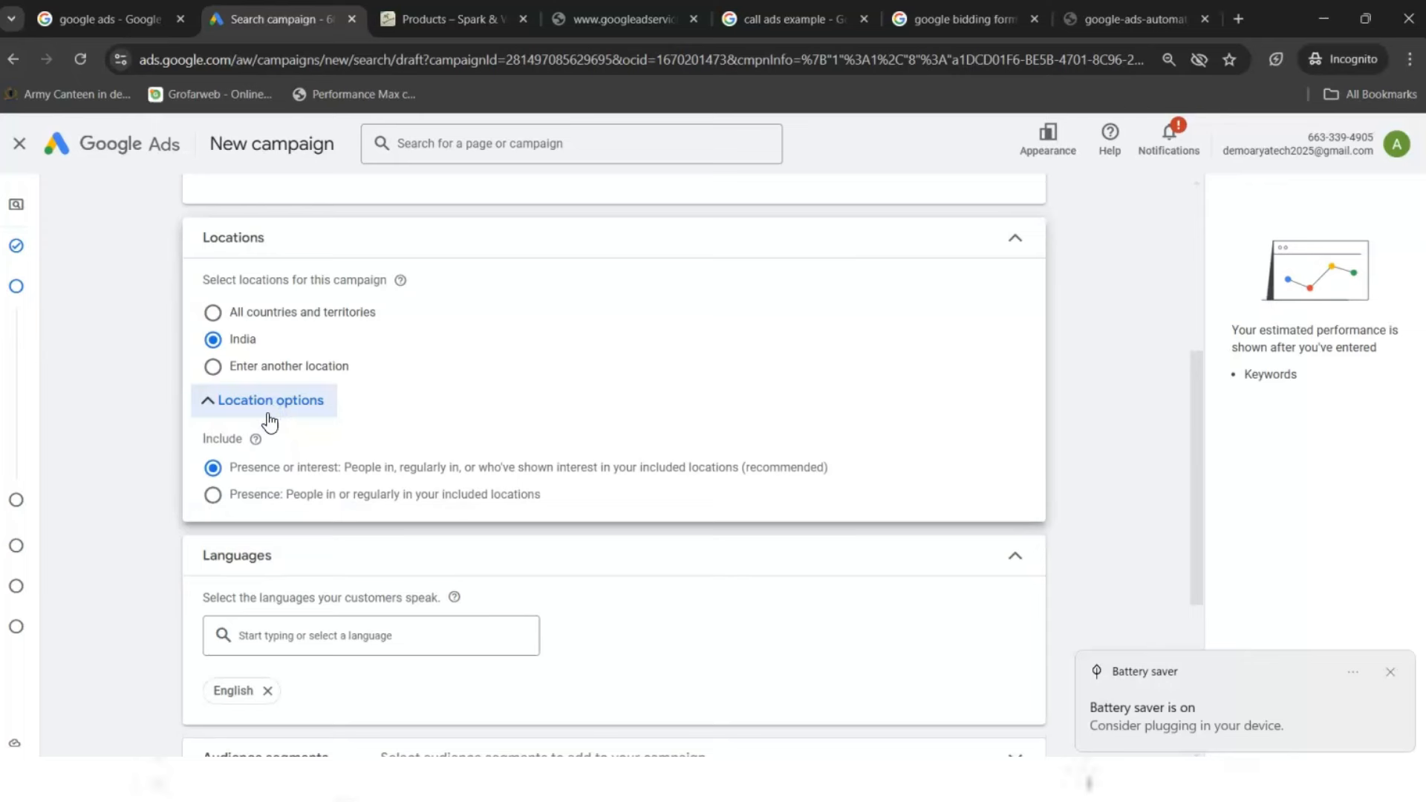
{"action": "left_click", "coordinate": [545, 505]}
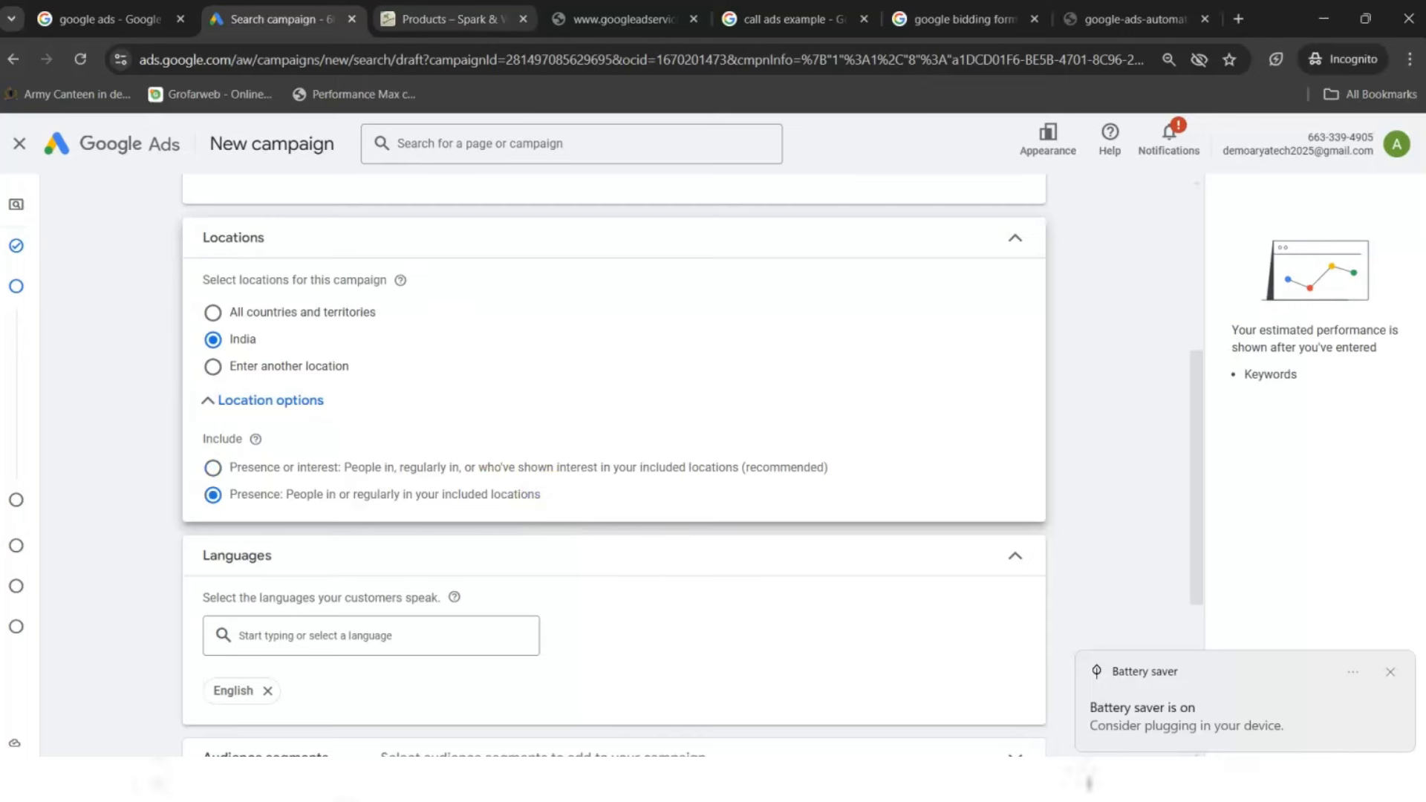
{"action": "left_click", "coordinate": [445, 18]}
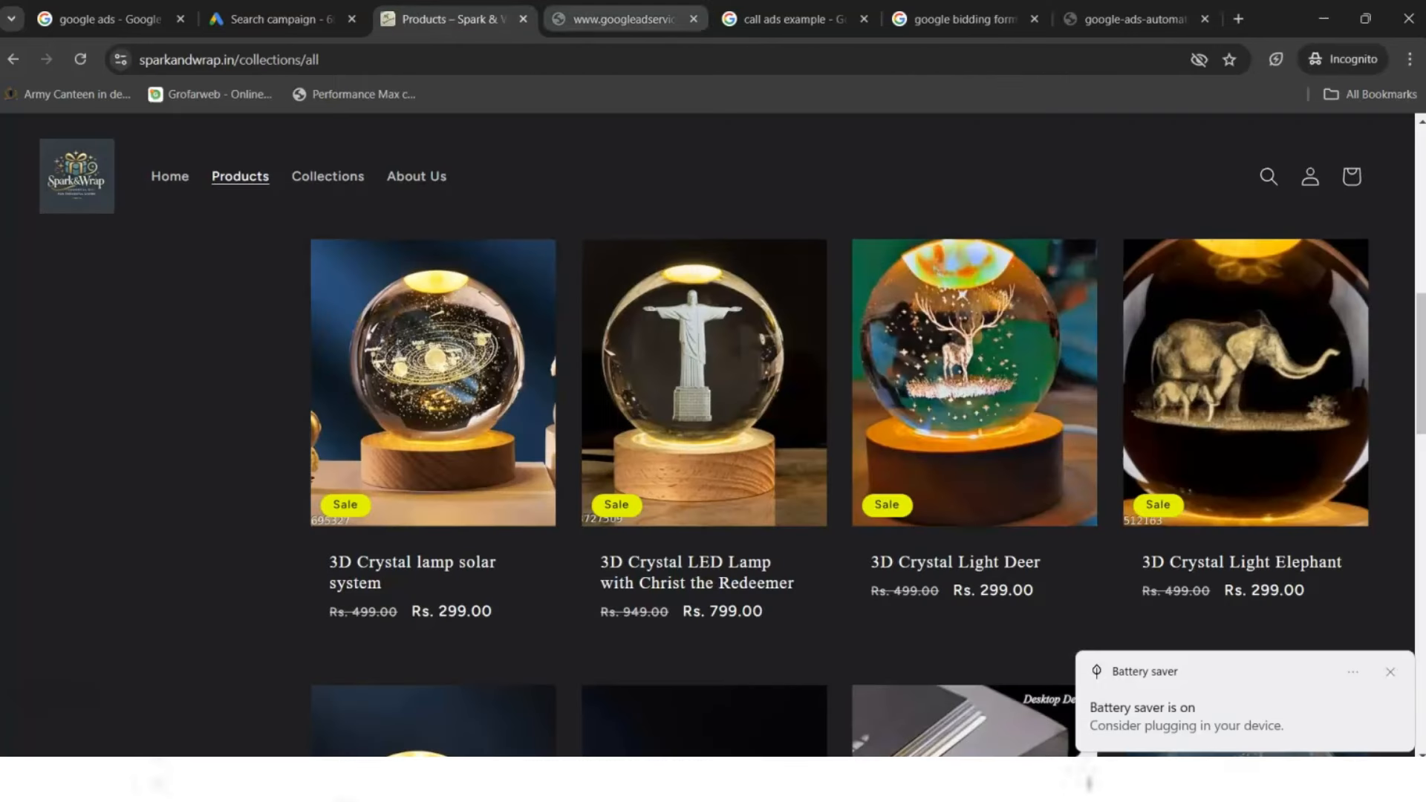
{"action": "key", "text": "ctrl+Tab"}
{"action": "key", "text": "ctrl+shift+Tab"}
{"action": "key", "text": "ctrl+shift+Tab"}
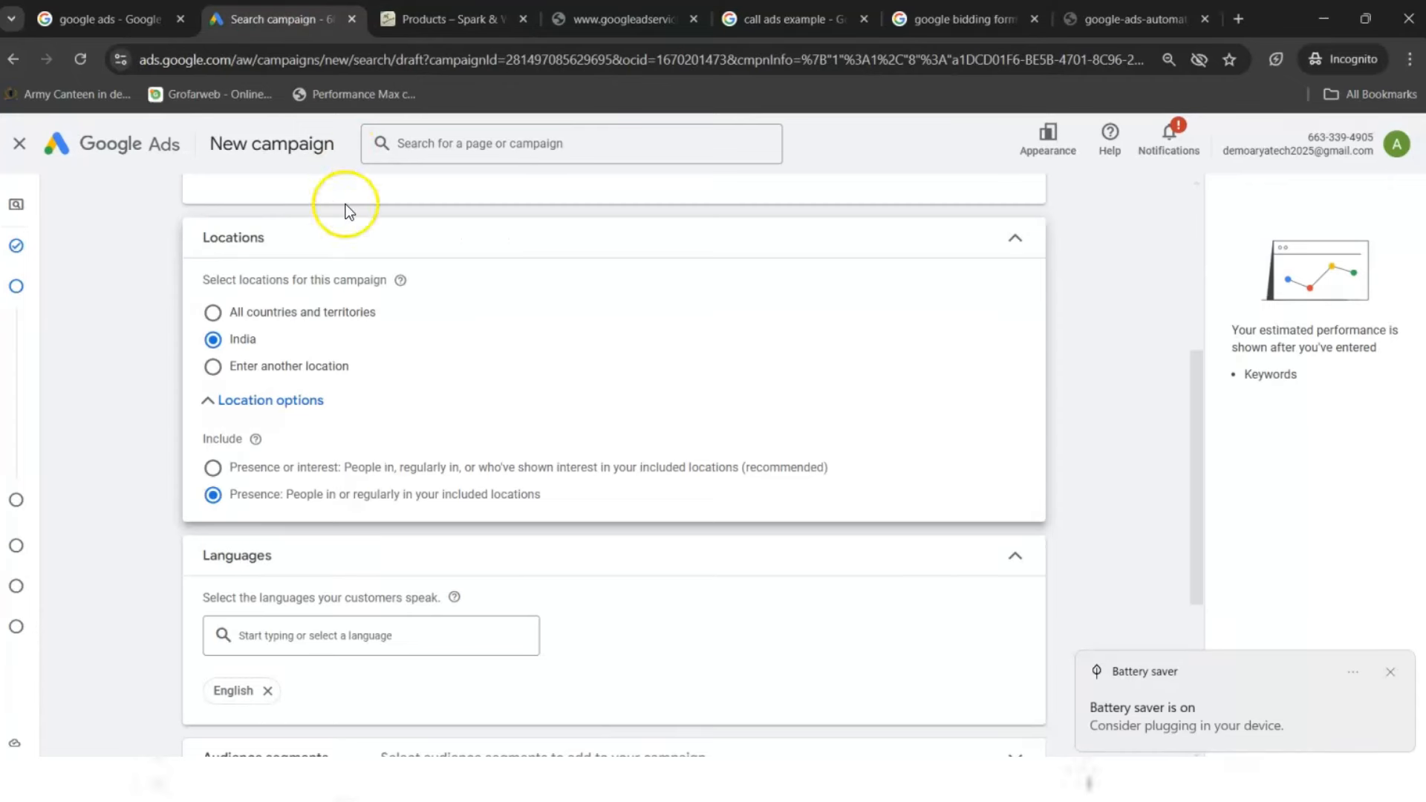
{"action": "left_click", "coordinate": [254, 476]}
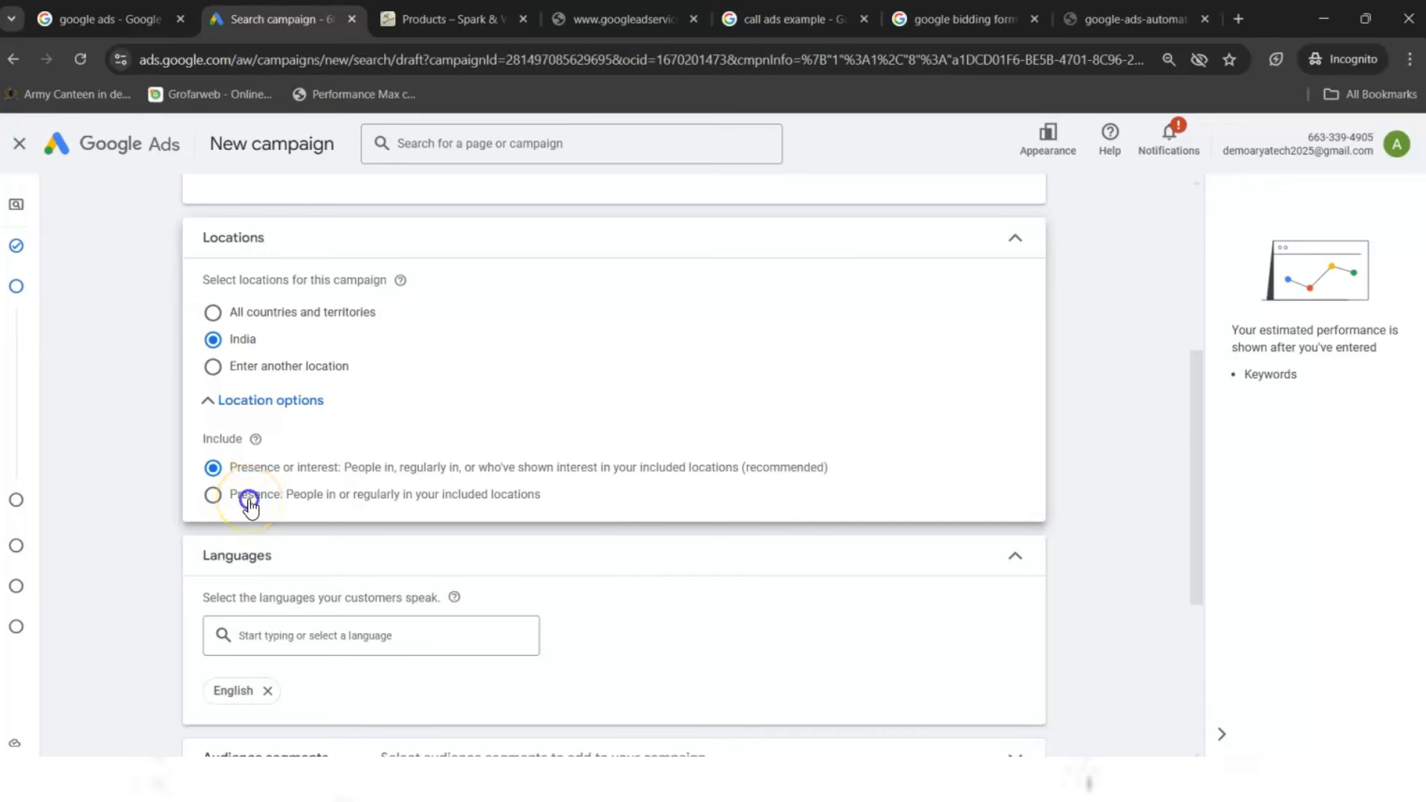
{"action": "left_click", "coordinate": [251, 506]}
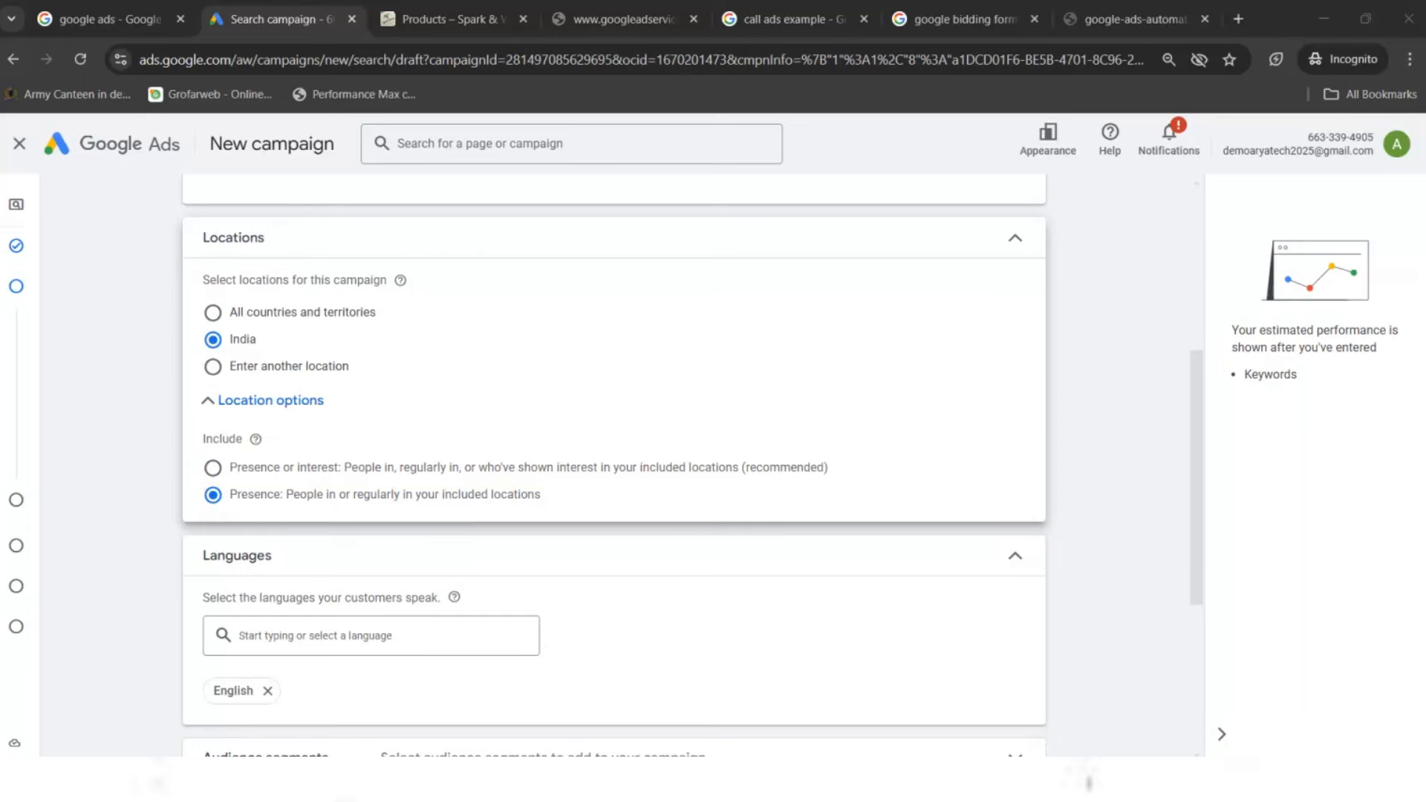
{"action": "left_click_drag", "start_coordinate": [1193, 411], "coordinate": [1189, 519]}
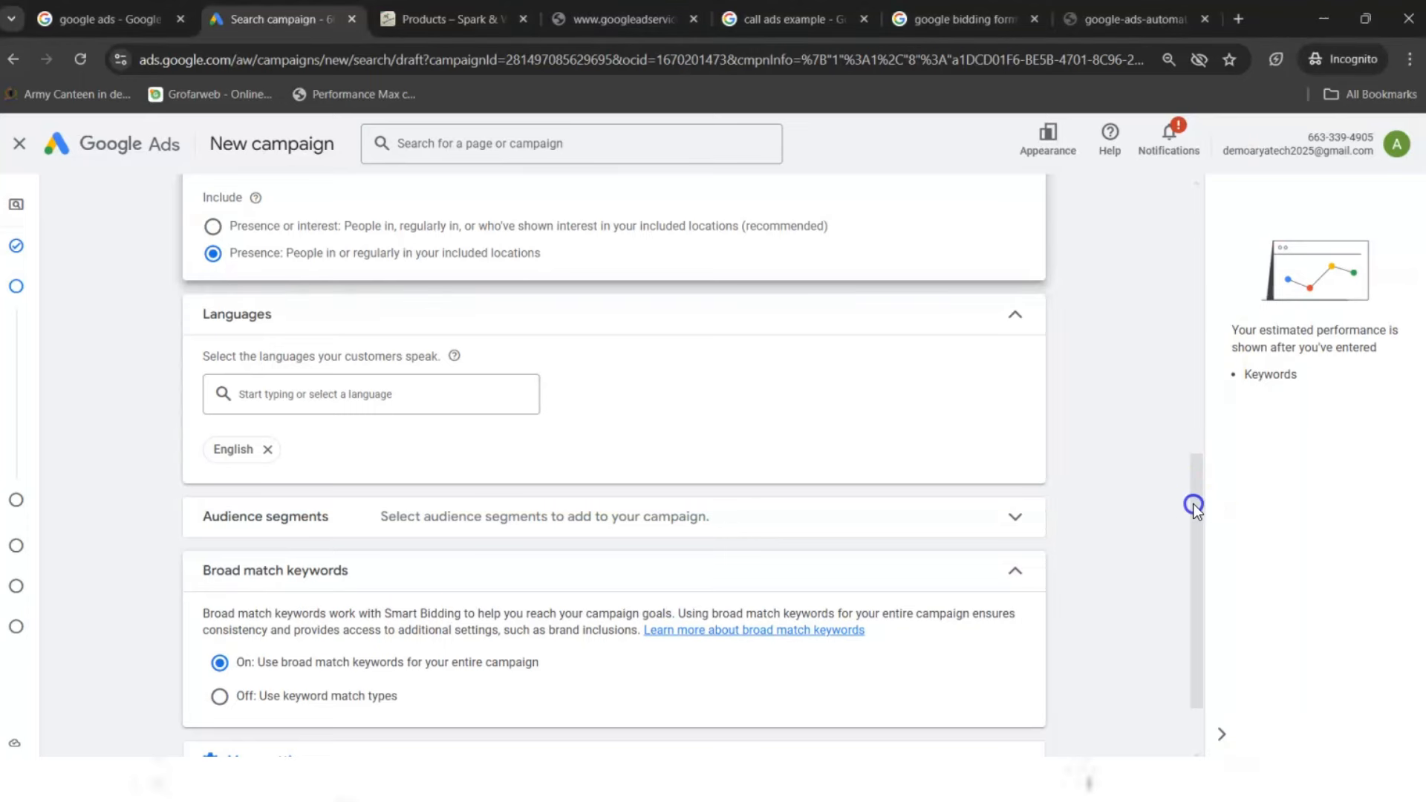
- Add Hindi alongside English via a 'hin' language search, then go to the store's products page
{"action": "left_click_drag", "start_coordinate": [1193, 502], "coordinate": [1190, 536]}
{"action": "left_click", "coordinate": [255, 310]}
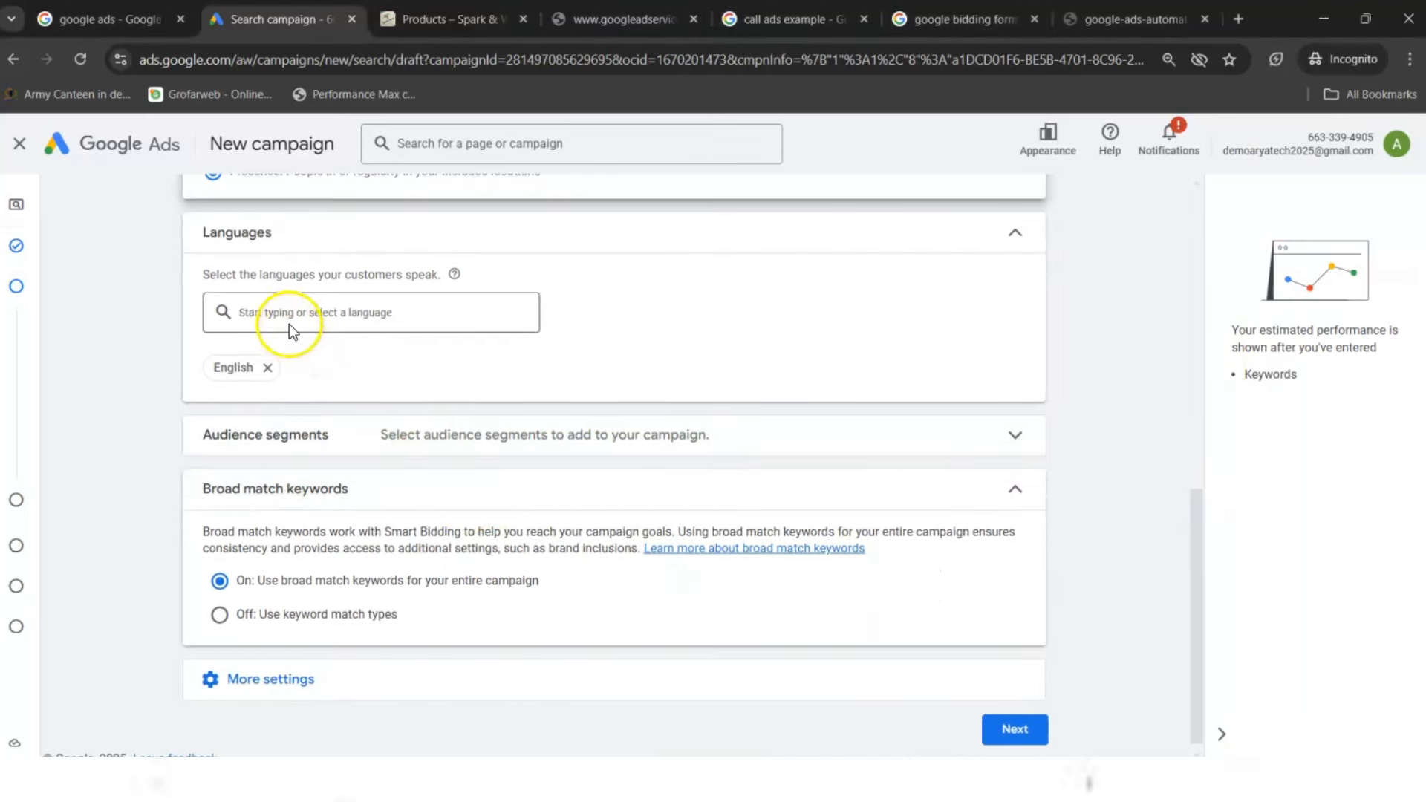
{"action": "type", "text": "hin"}
{"action": "key", "text": "Down"}
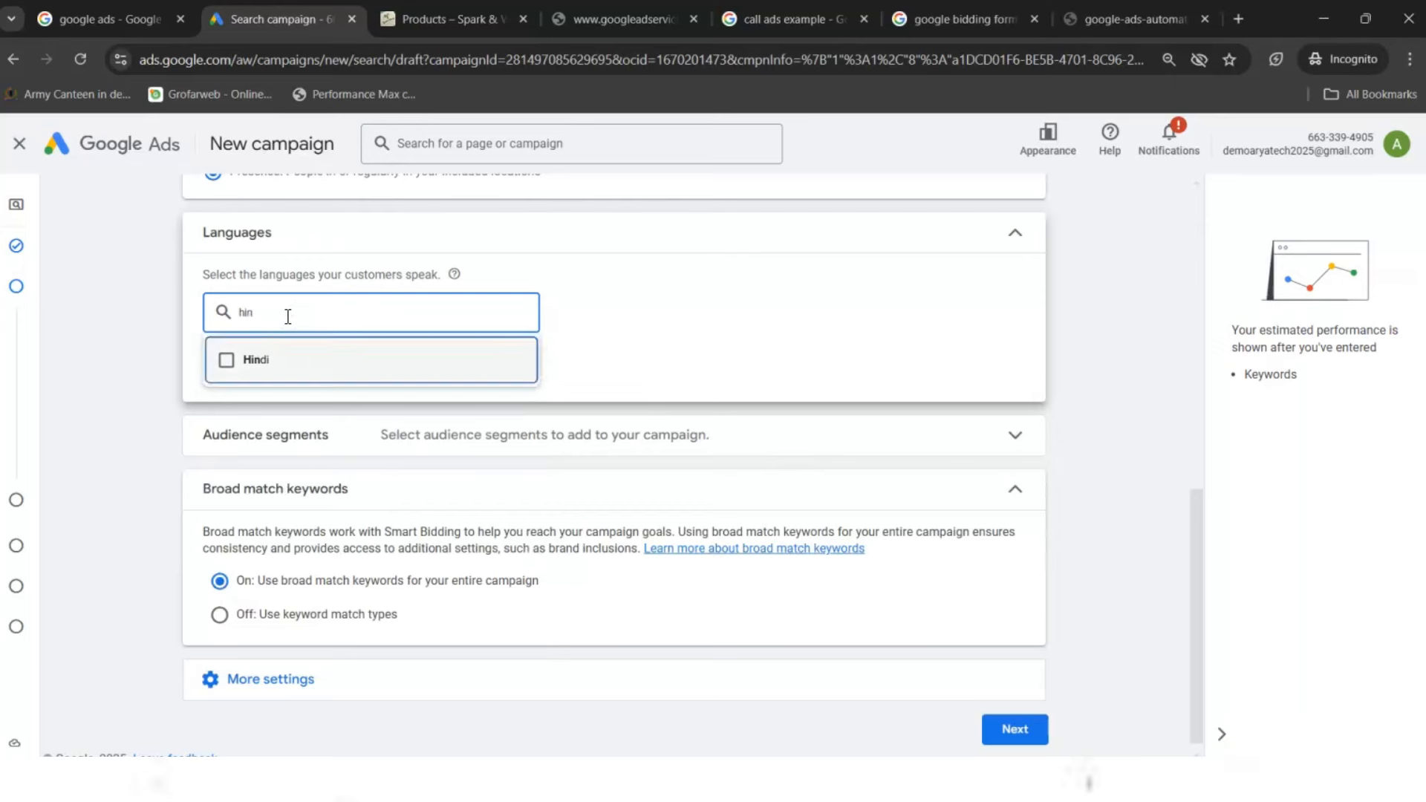
{"action": "key", "text": "Return"}
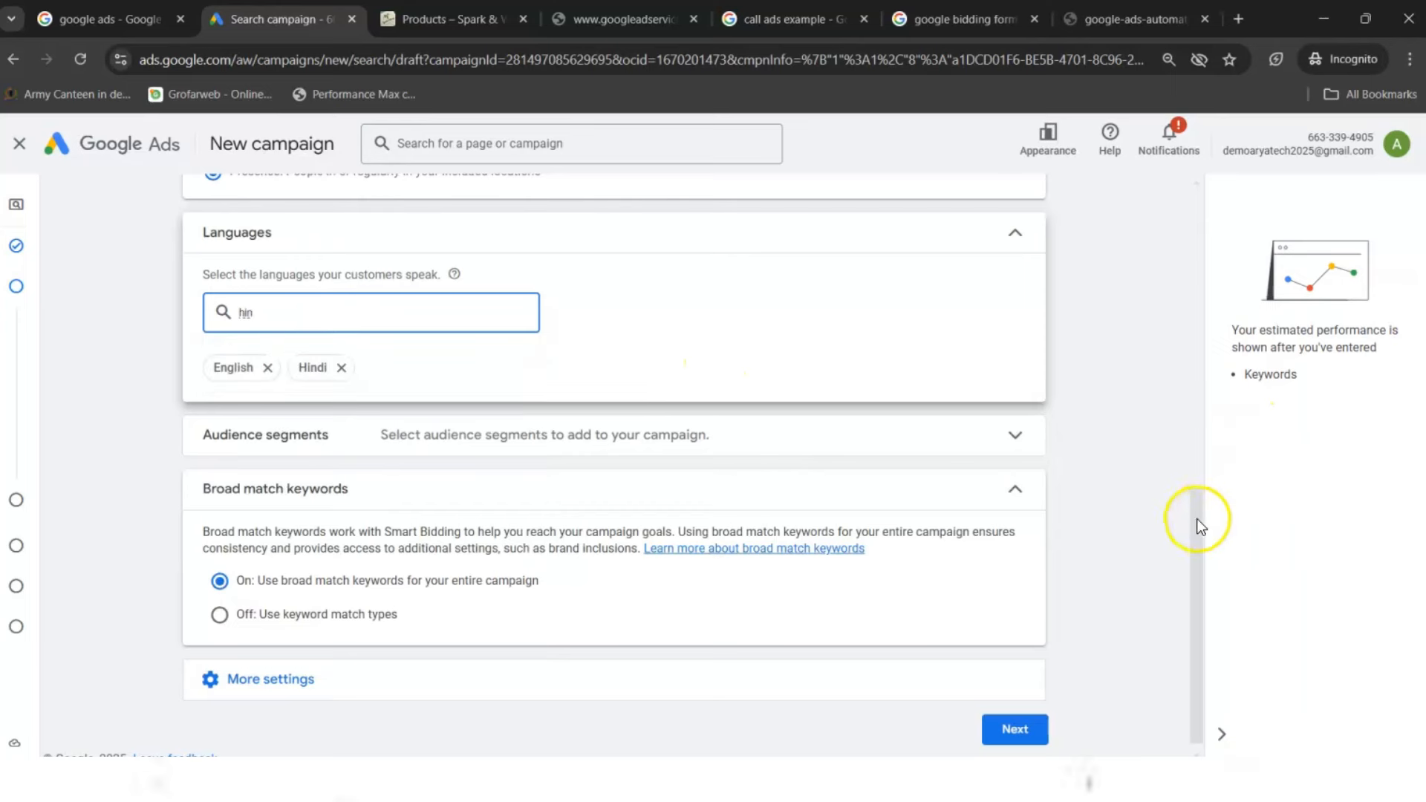
{"action": "left_click_drag", "start_coordinate": [1197, 518], "coordinate": [1193, 551]}
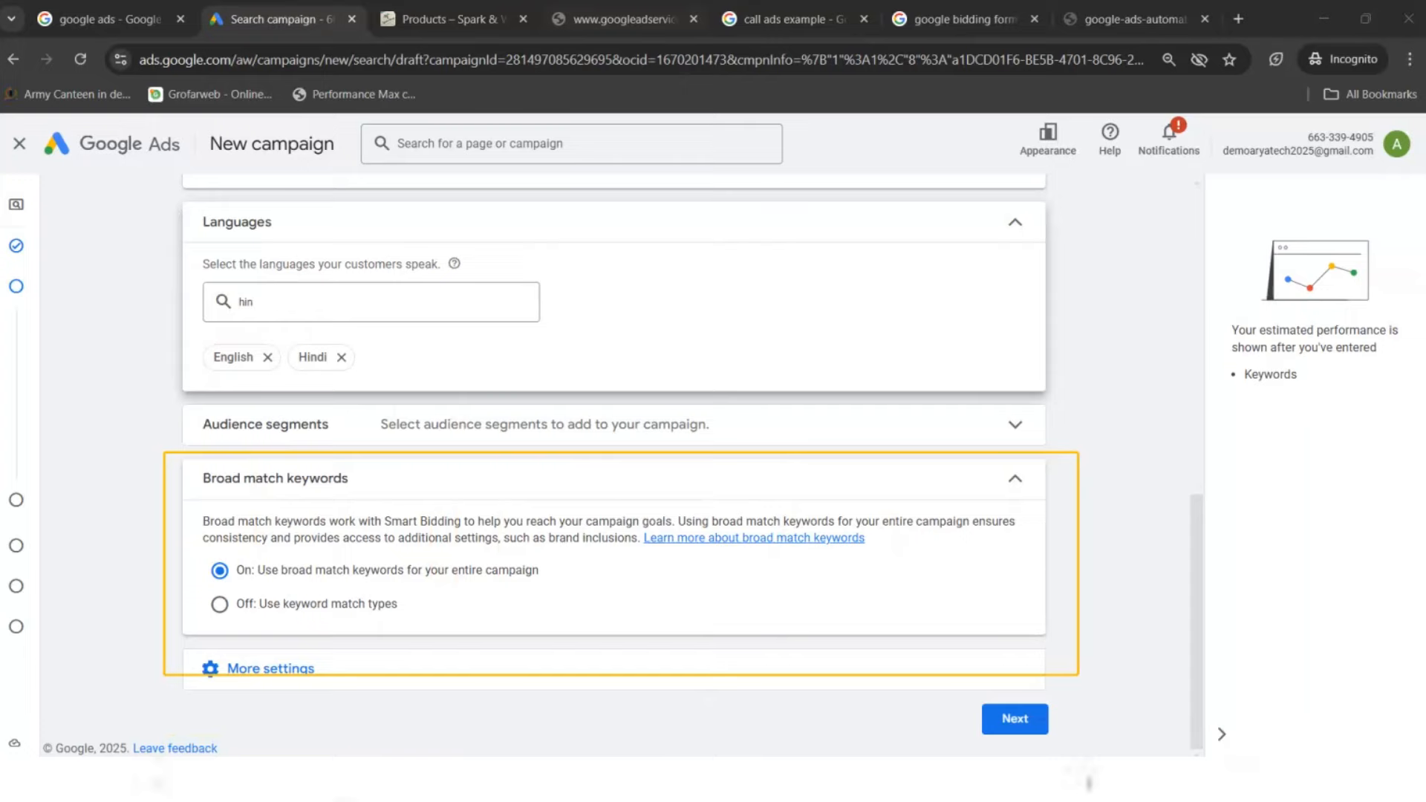
{"action": "left_click", "coordinate": [444, 18]}
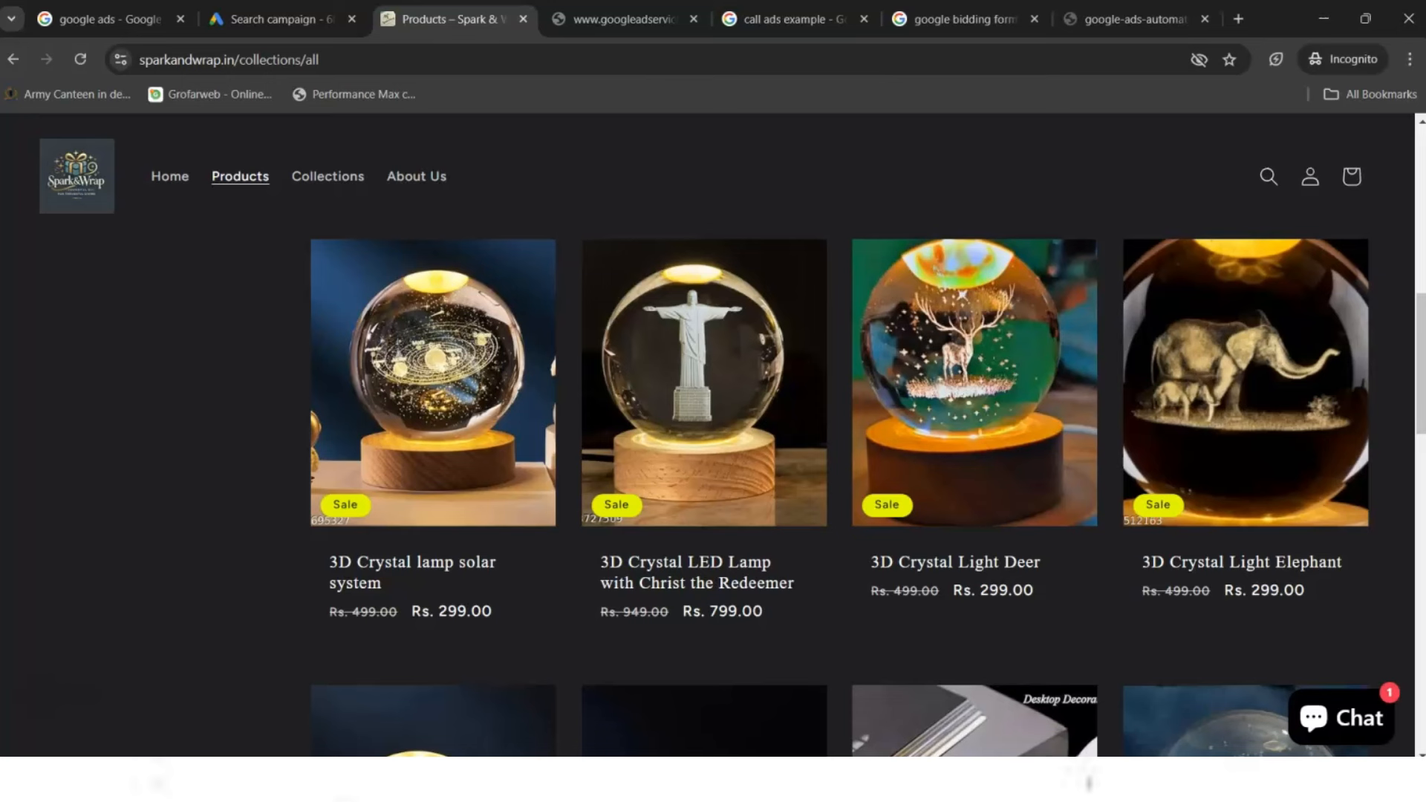
- Run a web search for 'sho' from the address bar, then revise the query
{"action": "left_click", "coordinate": [337, 55]}
{"action": "type", "text": "she"}
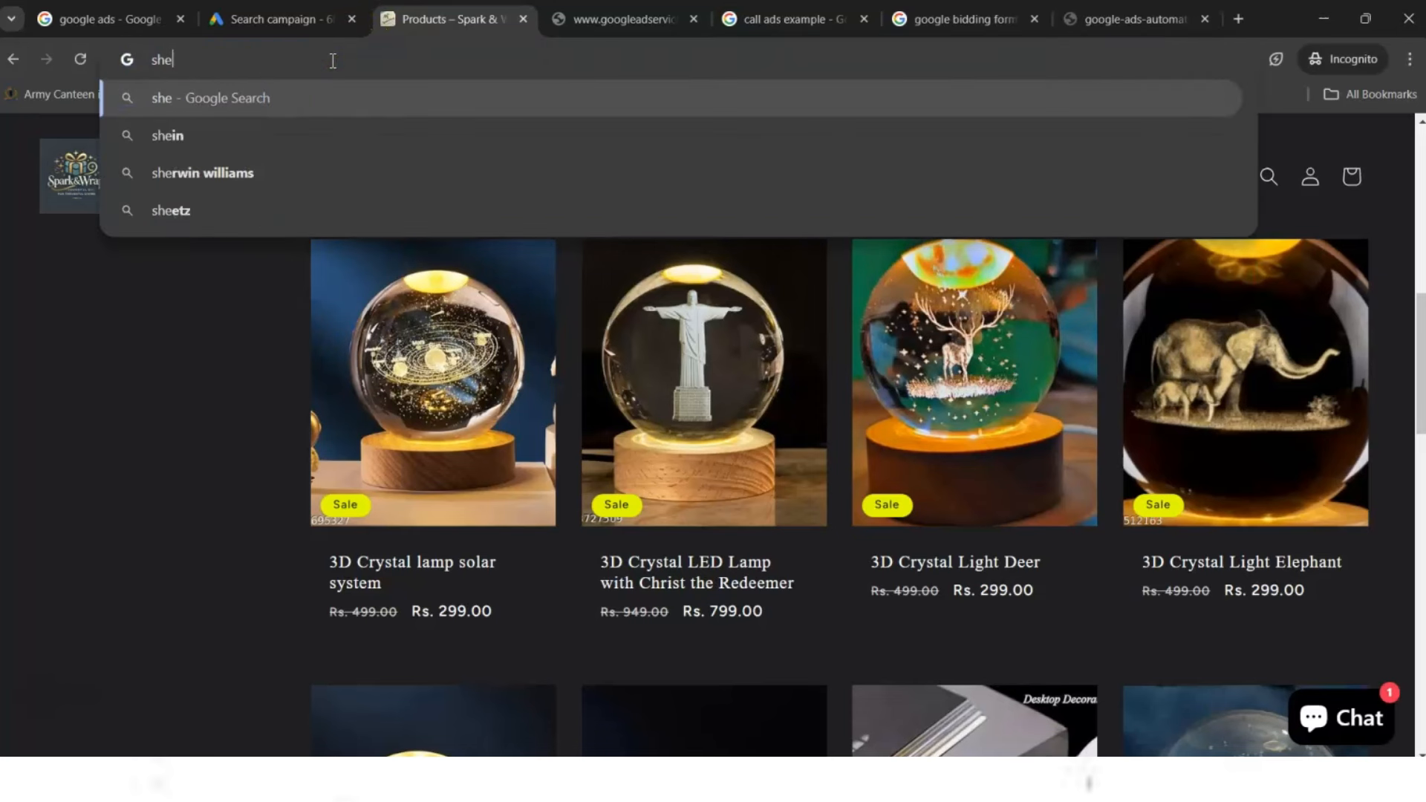
{"action": "key", "text": "BackSpace"}
{"action": "type", "text": "o"}
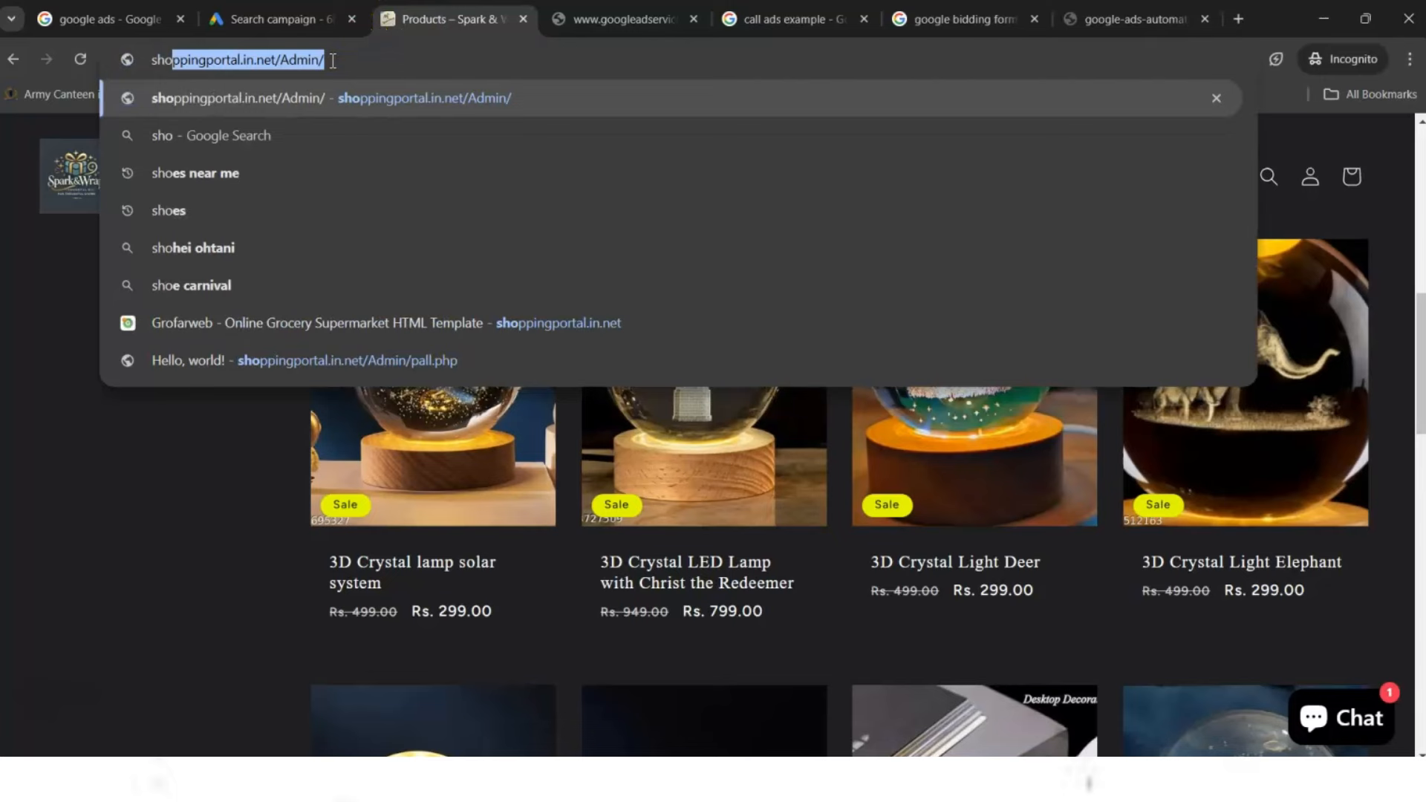
{"action": "key", "text": "Delete"}
{"action": "key", "text": "Return"}
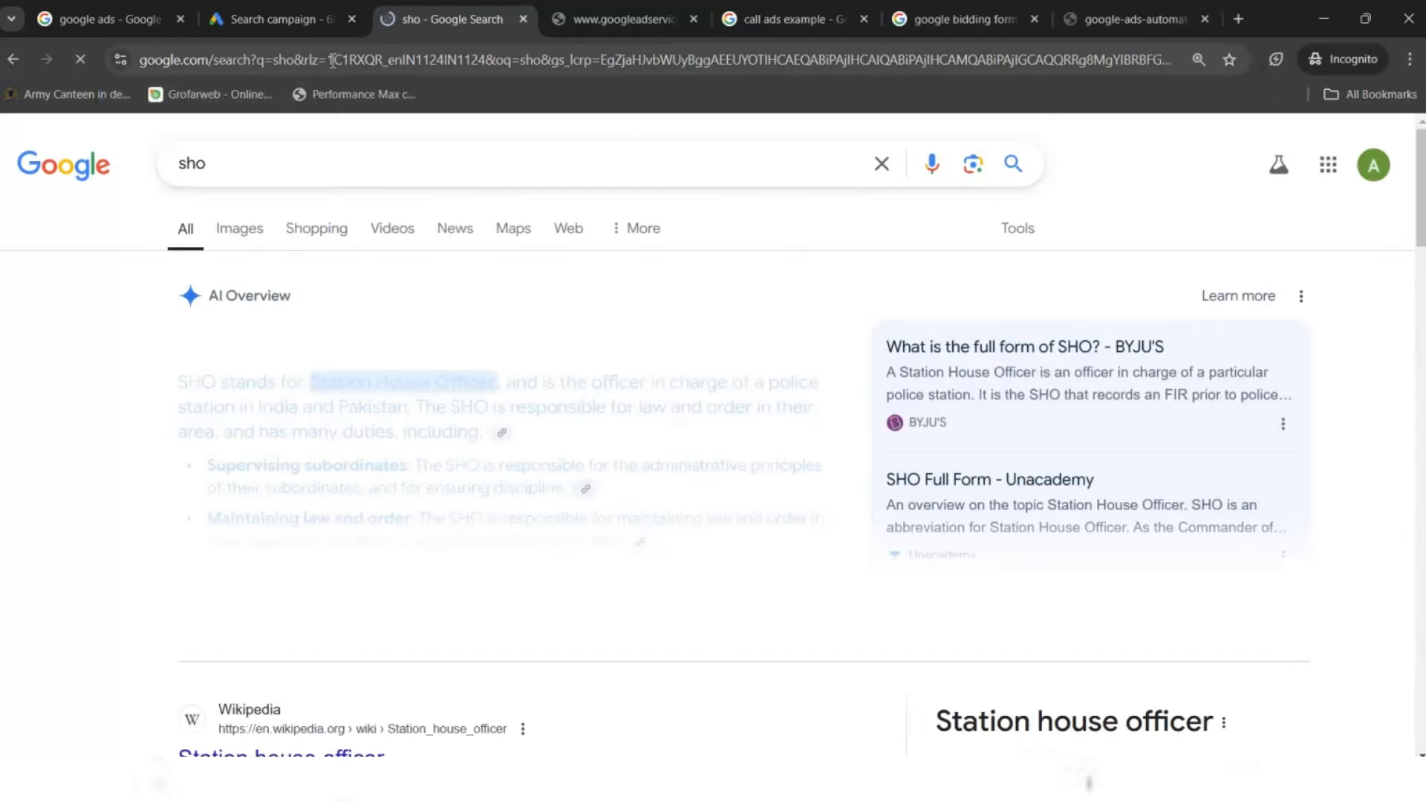
{"action": "left_click", "coordinate": [295, 173]}
{"action": "key", "text": "BackSpace"}
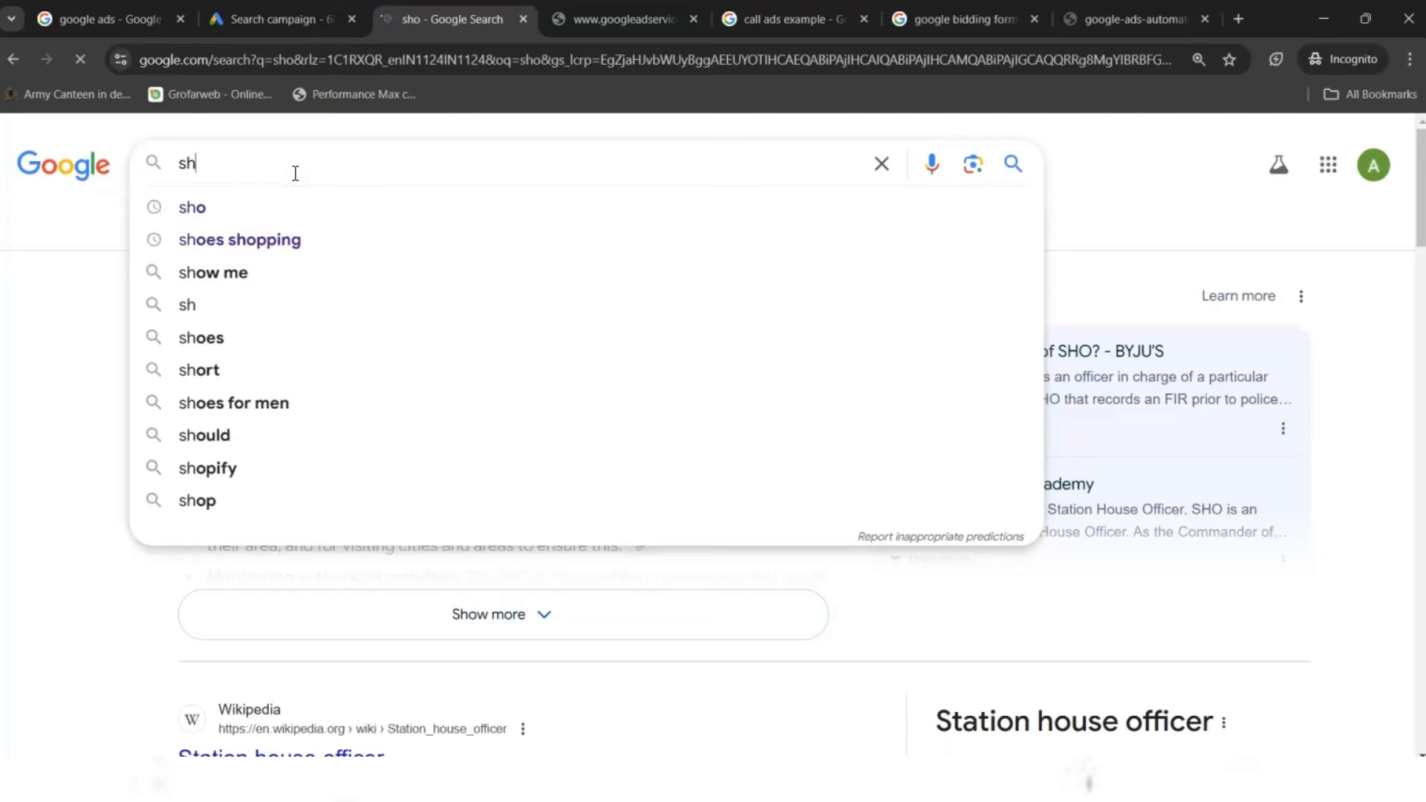
{"action": "type", "text": "s"}
{"action": "key", "text": "Return"}
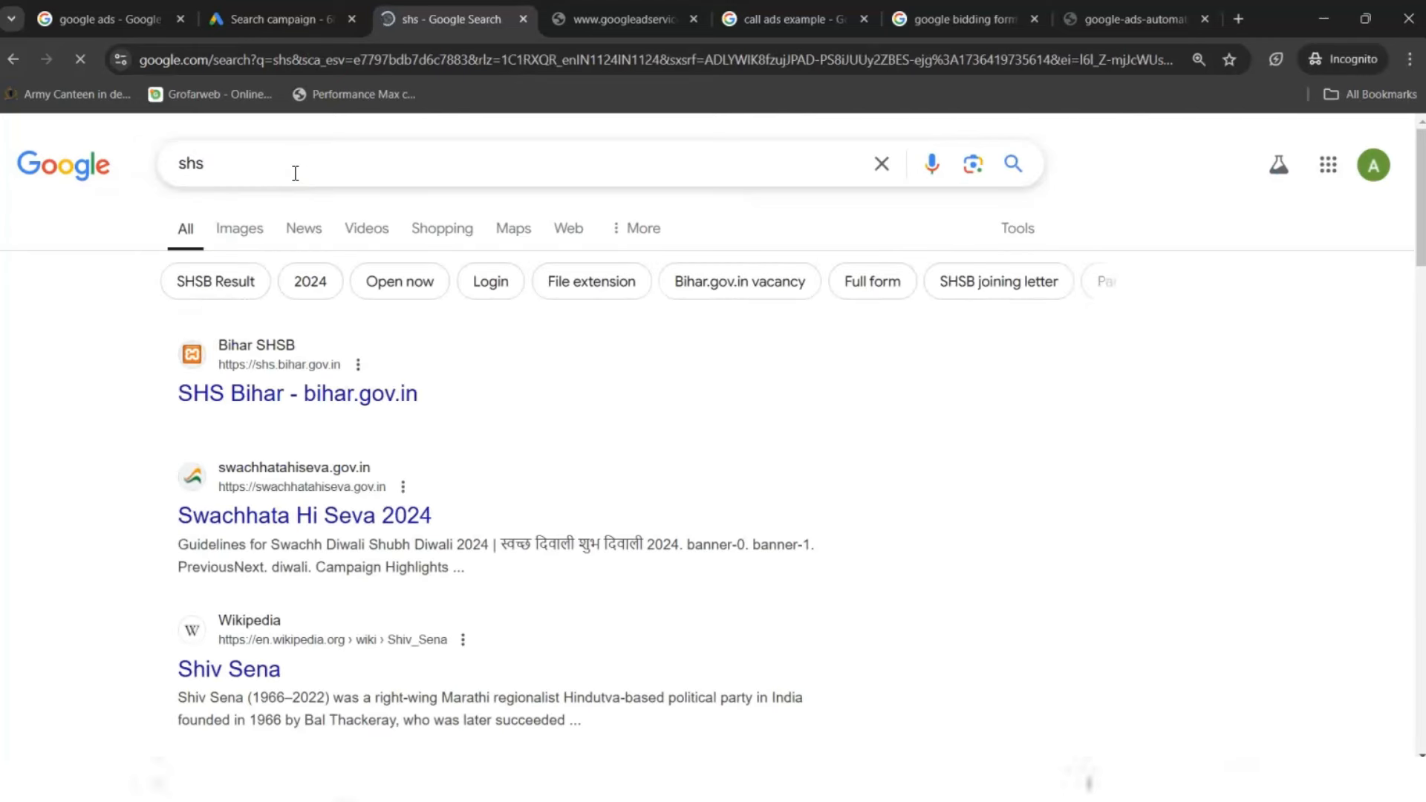
- Search 'shoess' from the address bar, getting results corrected to shoes
{"action": "double_click", "coordinate": [293, 174]}
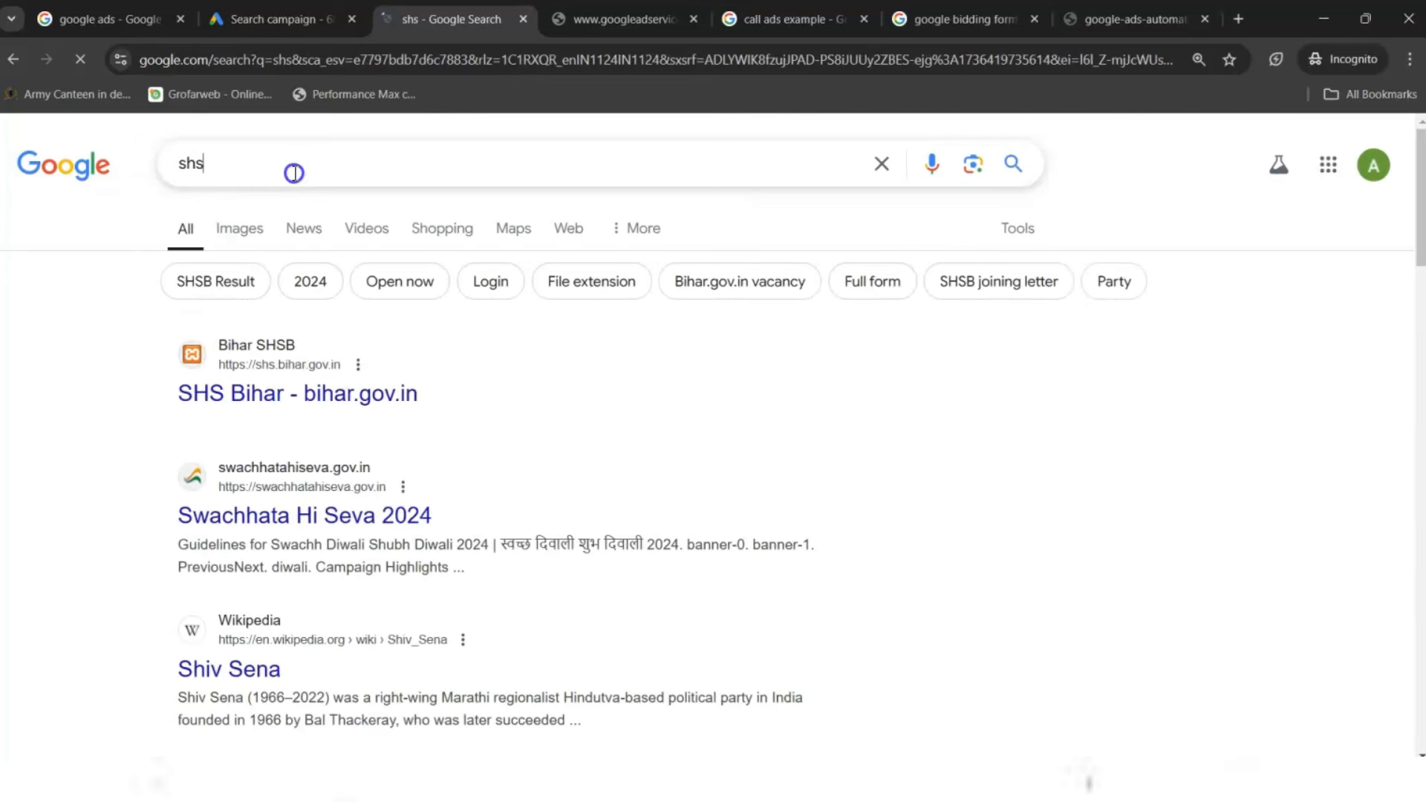
{"action": "left_click", "coordinate": [234, 66]}
{"action": "type", "text": "eshks"}
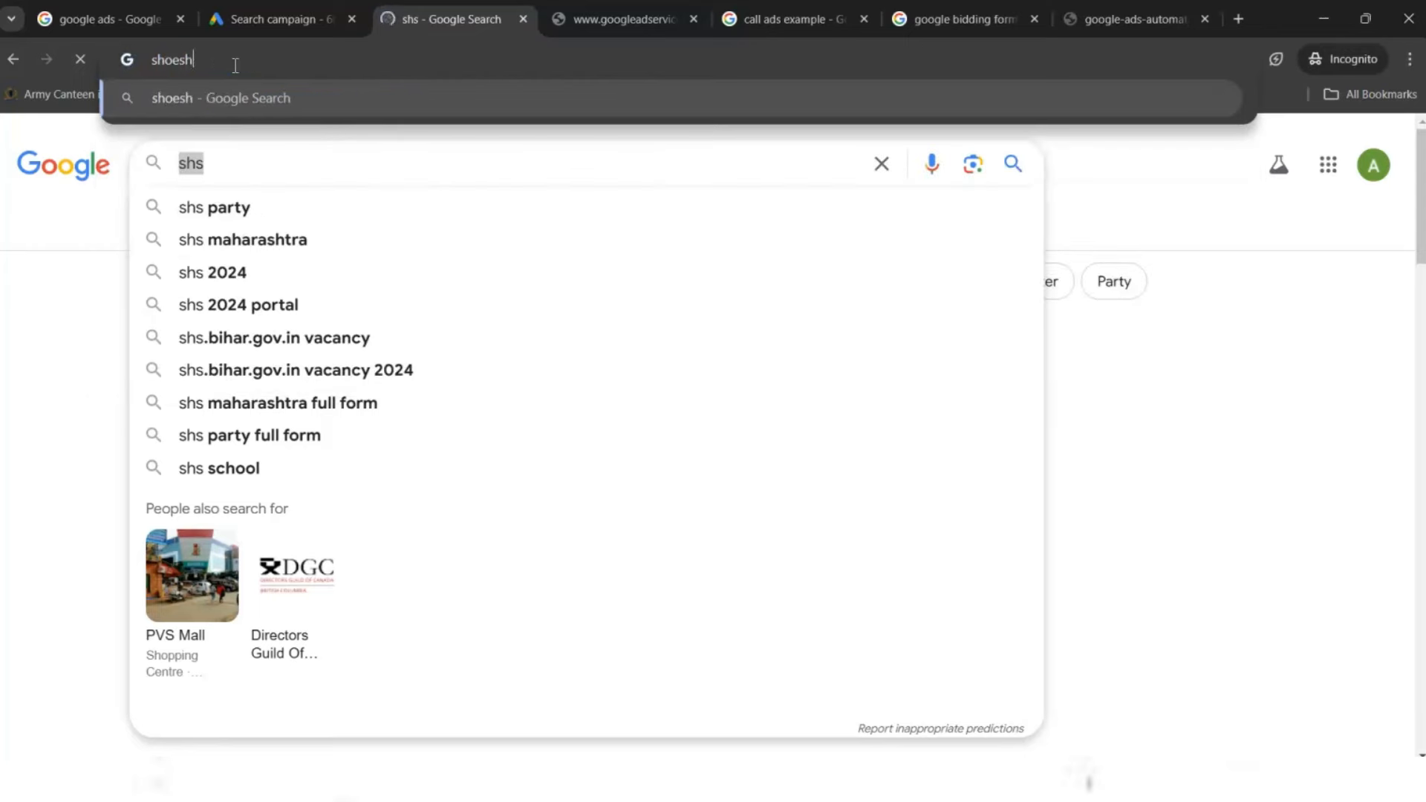
{"action": "key", "text": "BackSpace"}
{"action": "key", "text": "BackSpace"}
{"action": "key", "text": "BackSpace"}
{"action": "type", "text": "s"}
{"action": "key", "text": "Return"}
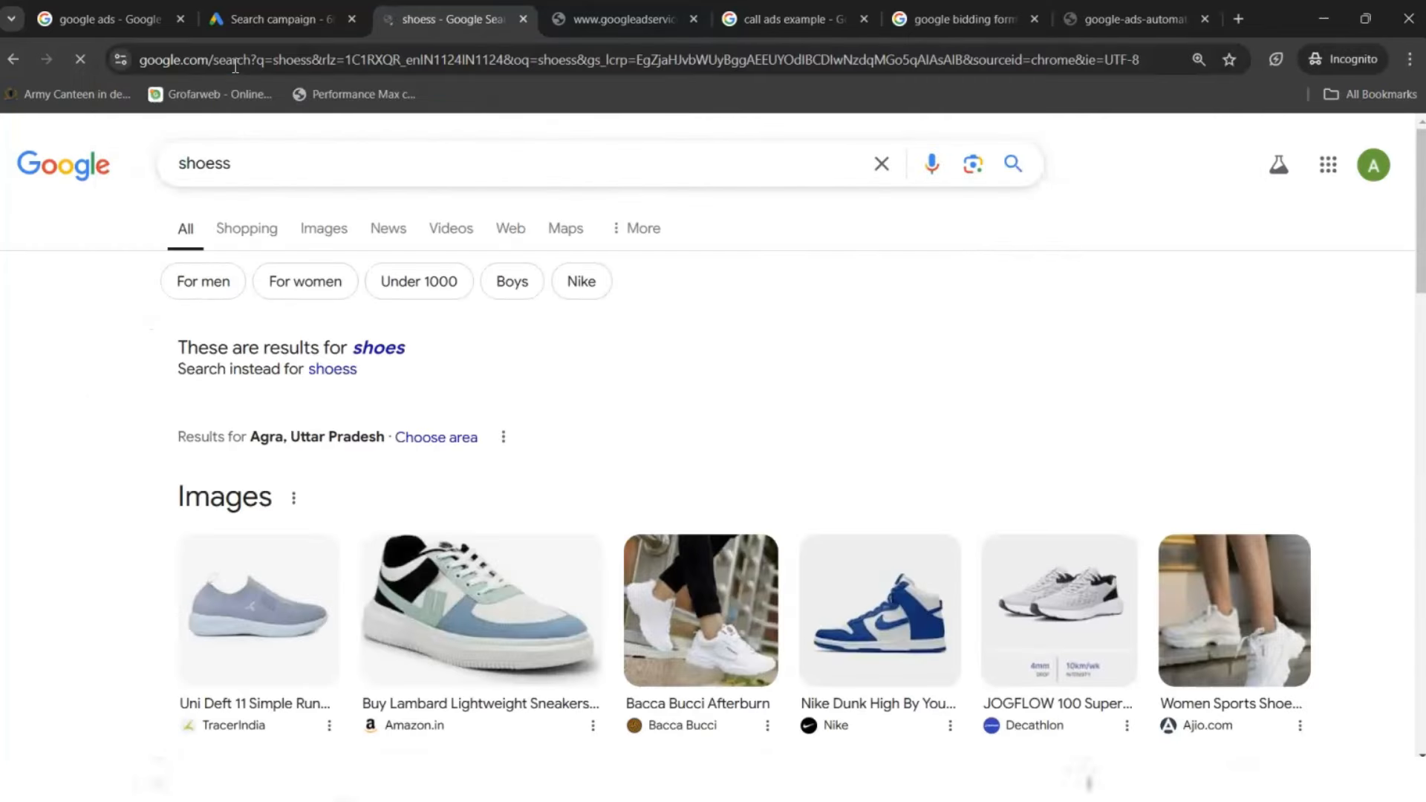
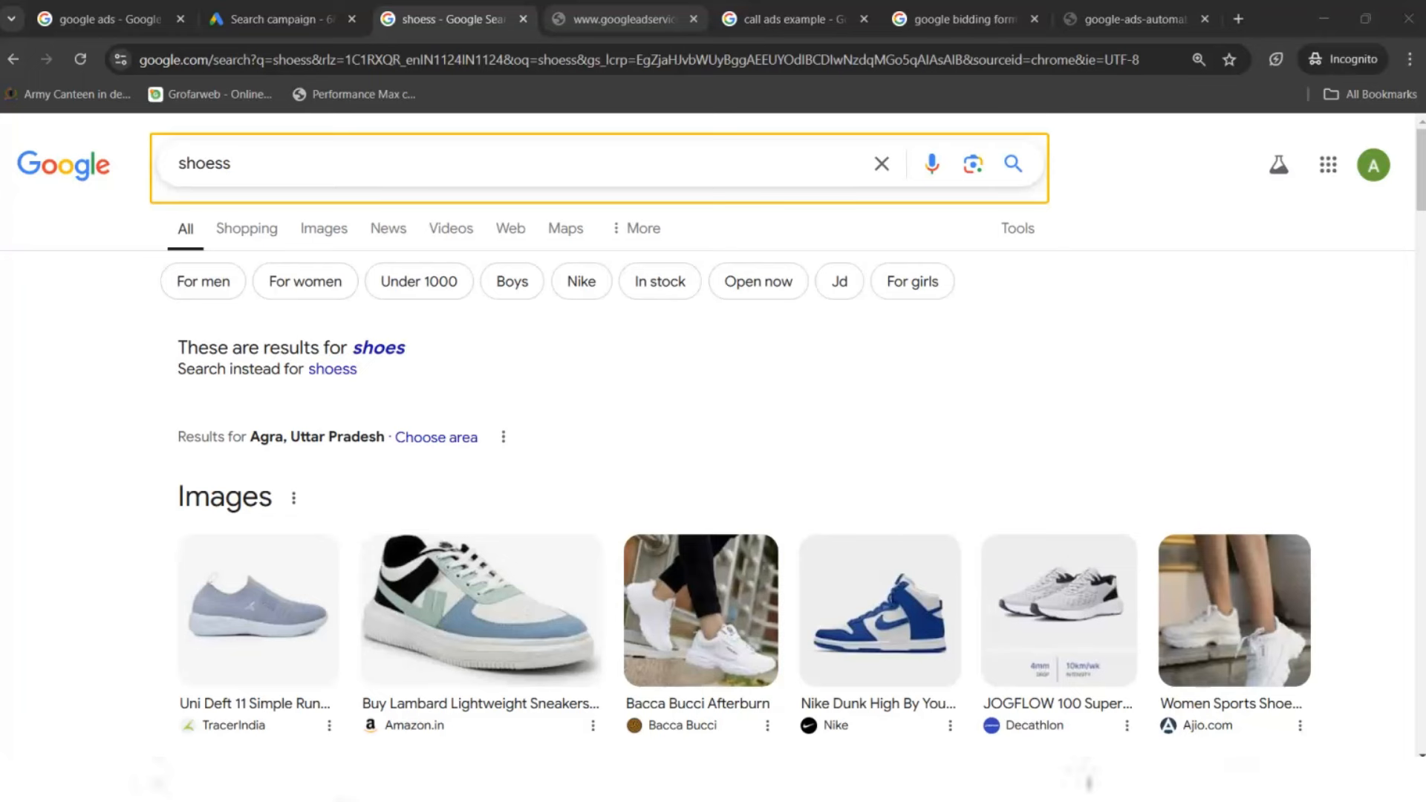
- Return to the Google Ads campaign draft, which now shows Hindi as a customer language
{"action": "left_click", "coordinate": [282, 18]}
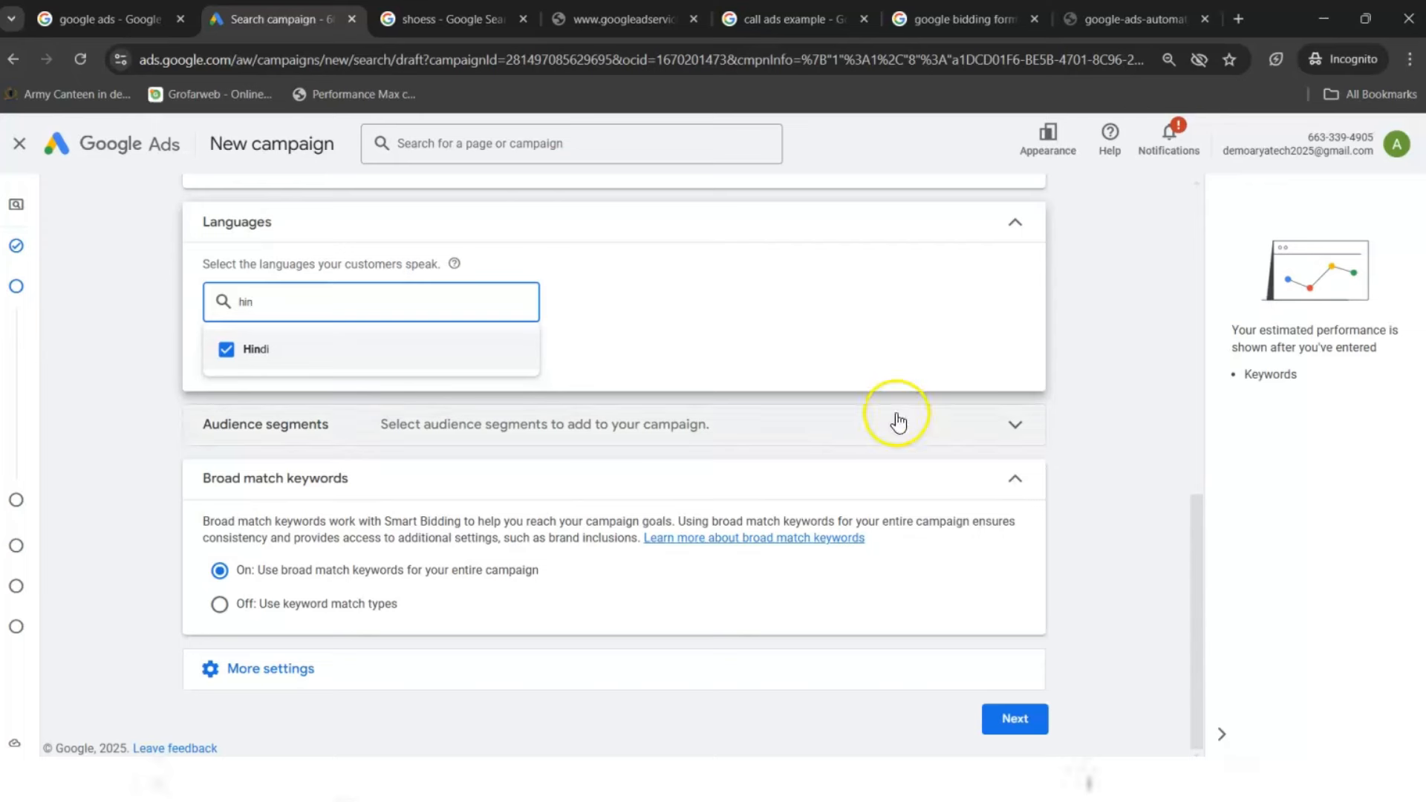
- Keep English and Hindi as languages, turn broad match off, and continue to the next setup step
{"action": "left_click", "coordinate": [1186, 655]}
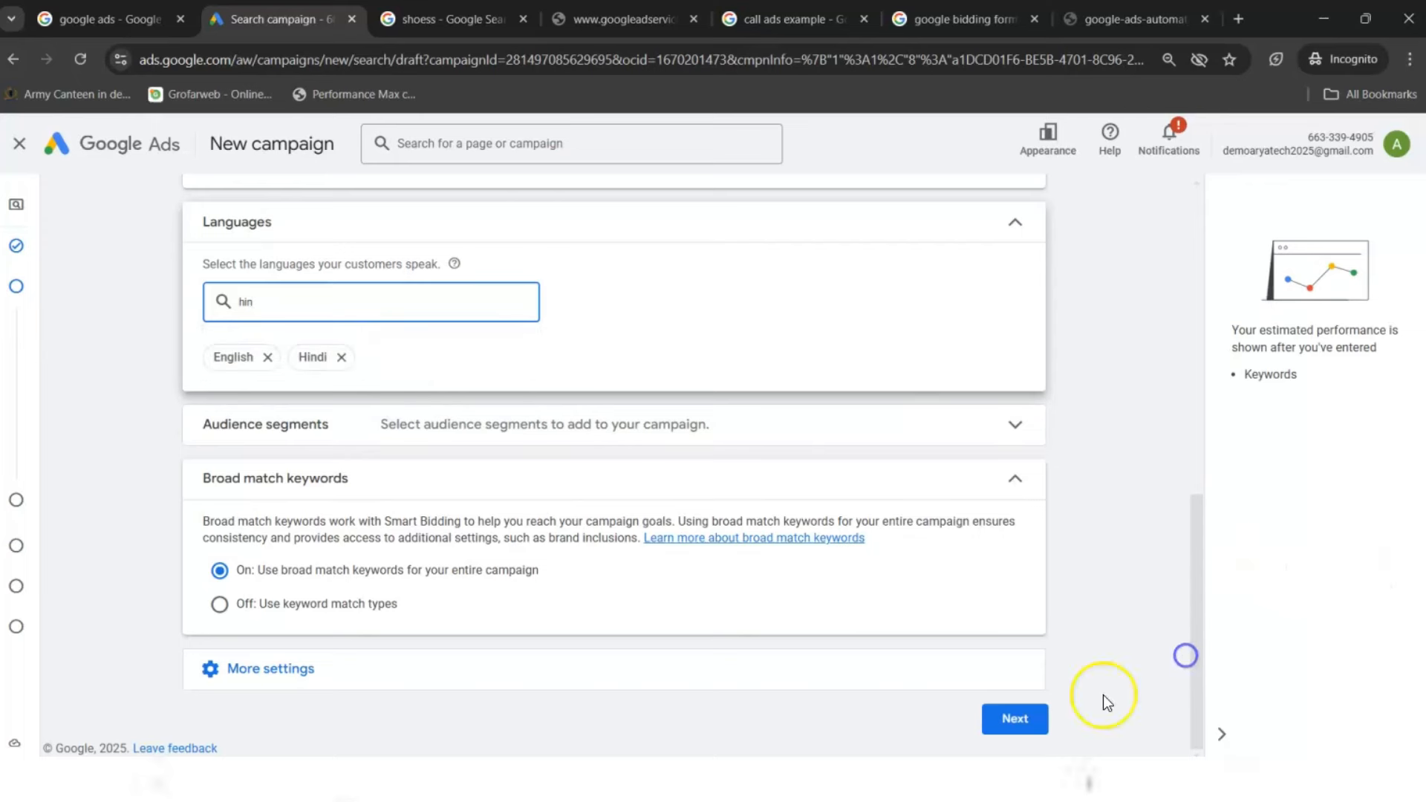
{"action": "left_click", "coordinate": [335, 605]}
{"action": "left_click", "coordinate": [1015, 719]}
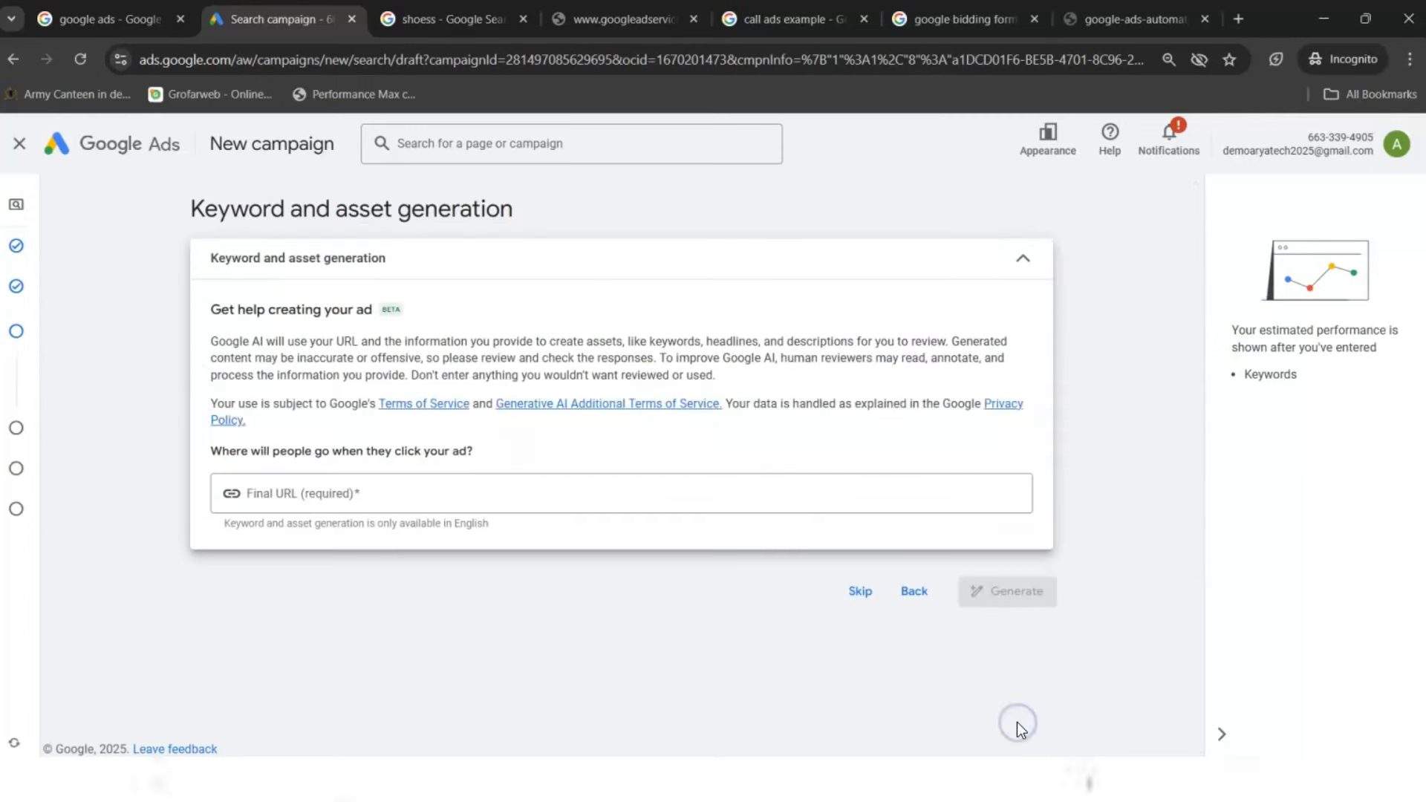
- Skip AI keyword and asset generation and leave the new keywords guide for the empty Keywords and ads step
{"action": "left_click", "coordinate": [861, 592]}
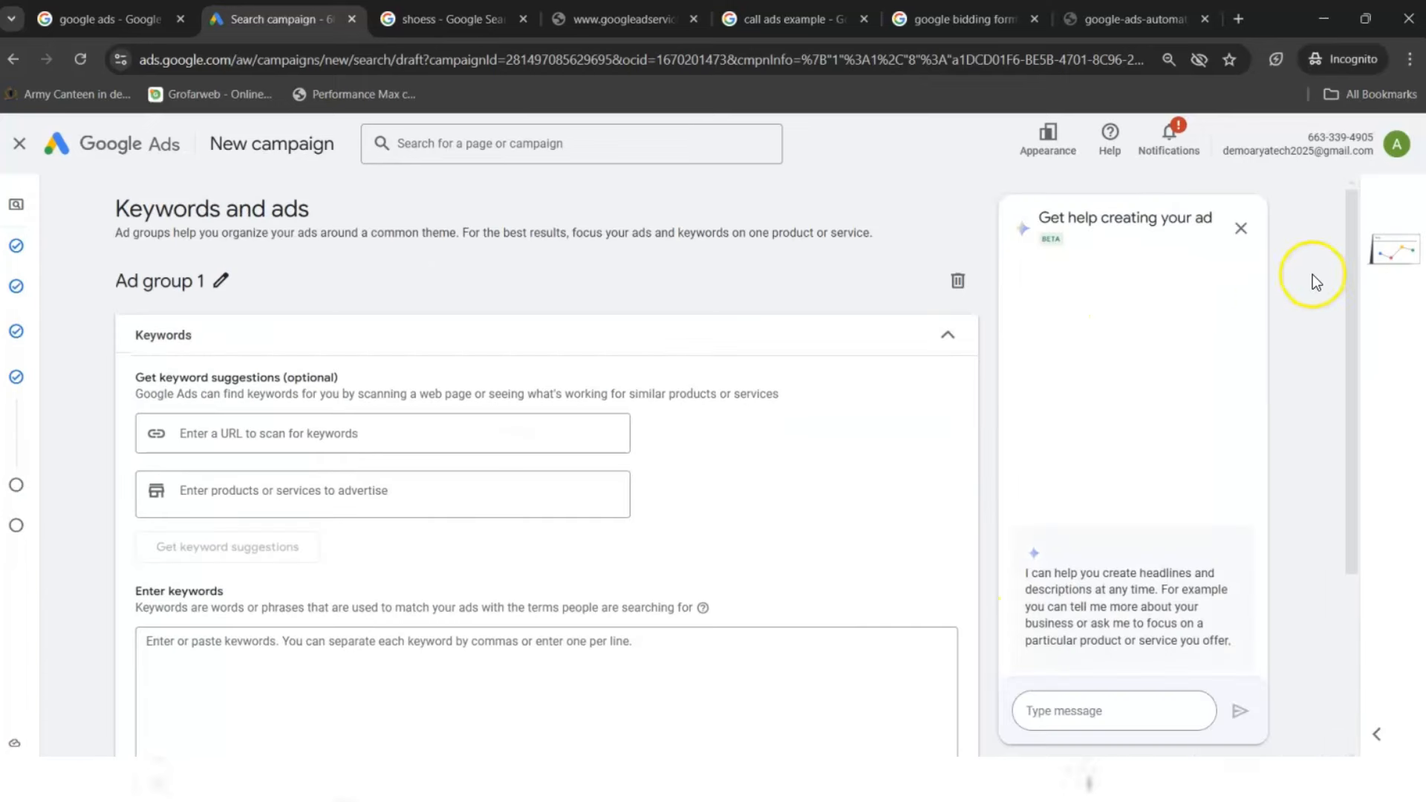
{"action": "left_click_drag", "start_coordinate": [1349, 306], "coordinate": [1349, 306]}
{"action": "left_click_drag", "start_coordinate": [1343, 382], "coordinate": [1343, 386]}
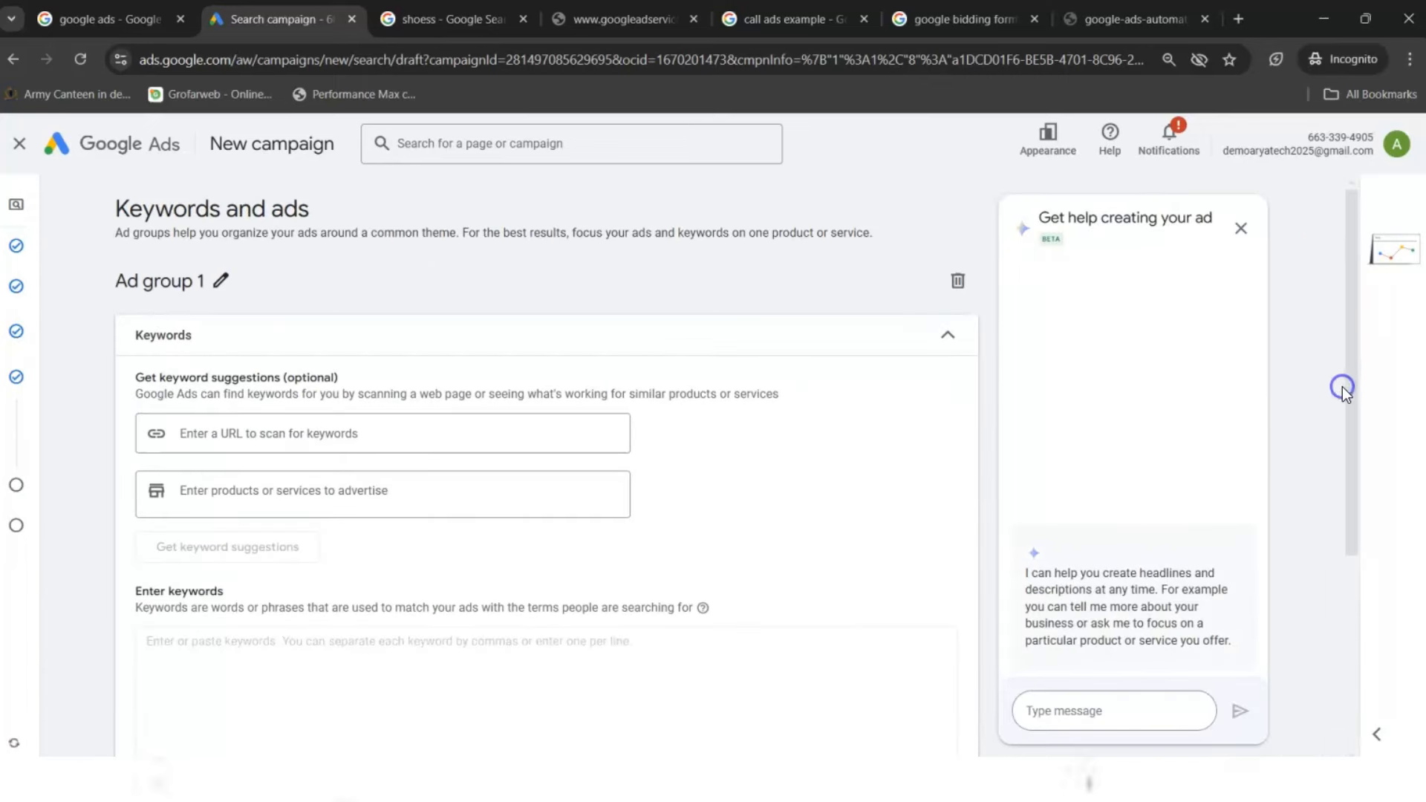
{"action": "scroll", "coordinate": [1346, 388], "scroll_direction": "down", "scroll_amount": 3}
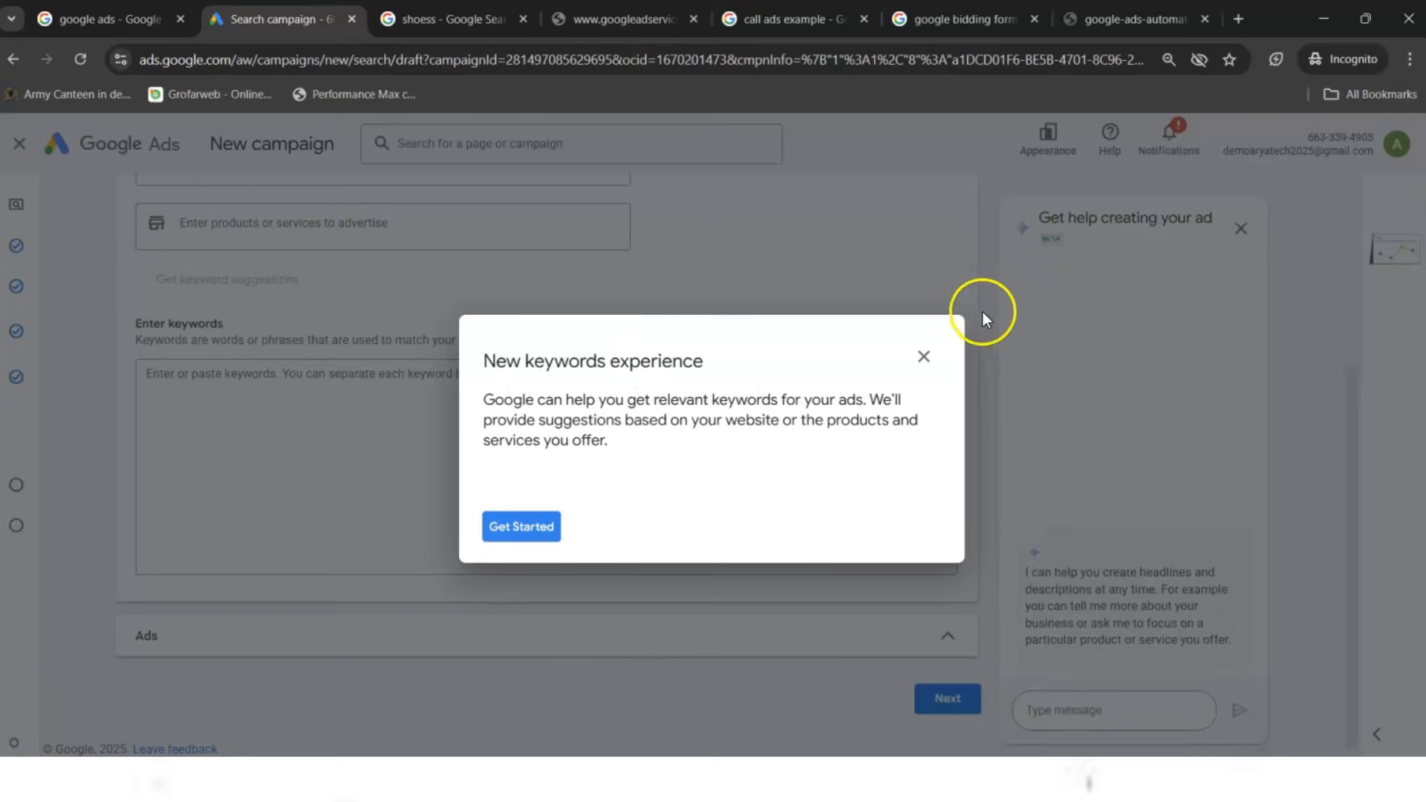
{"action": "left_click", "coordinate": [924, 358]}
{"action": "left_click", "coordinate": [799, 473]}
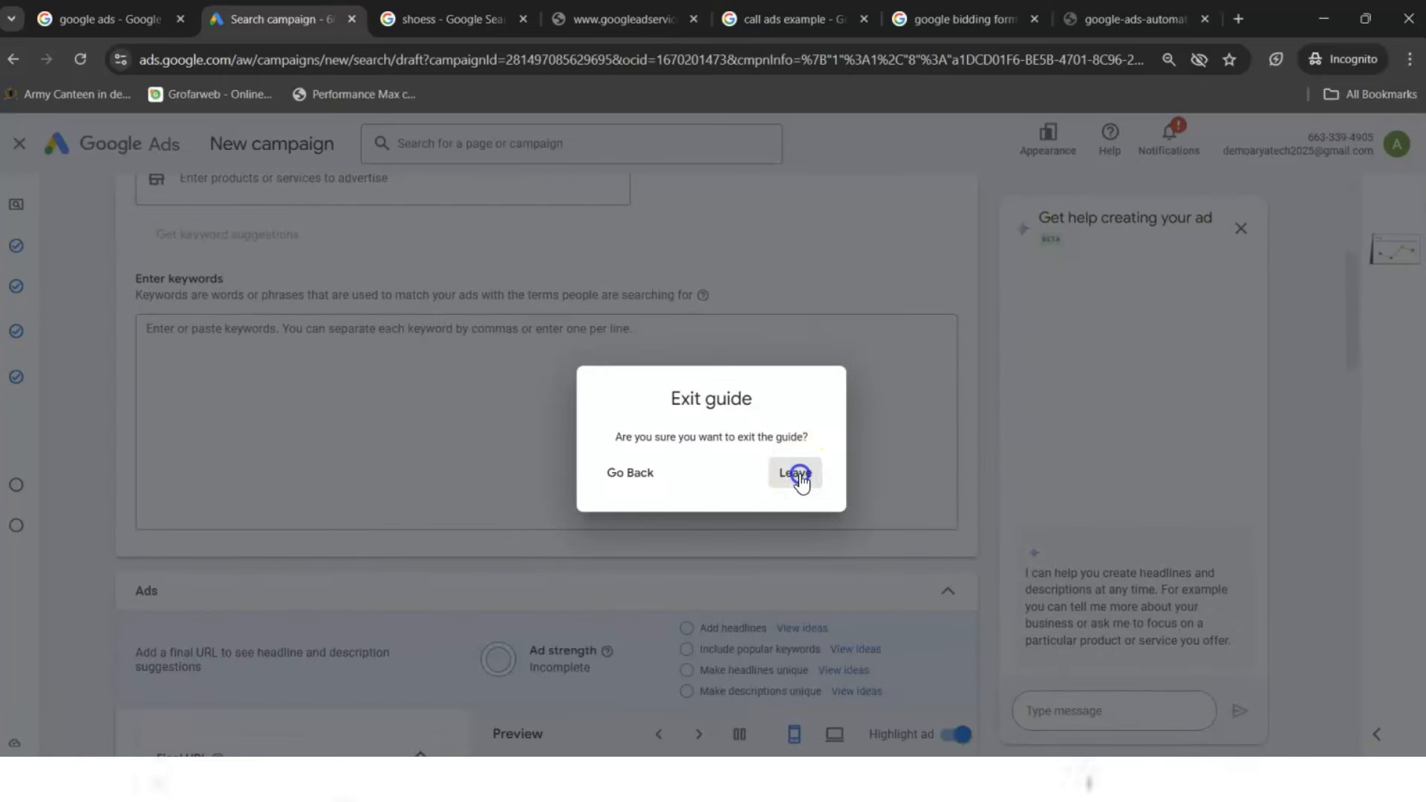
{"action": "left_click_drag", "start_coordinate": [1352, 314], "coordinate": [1344, 275]}
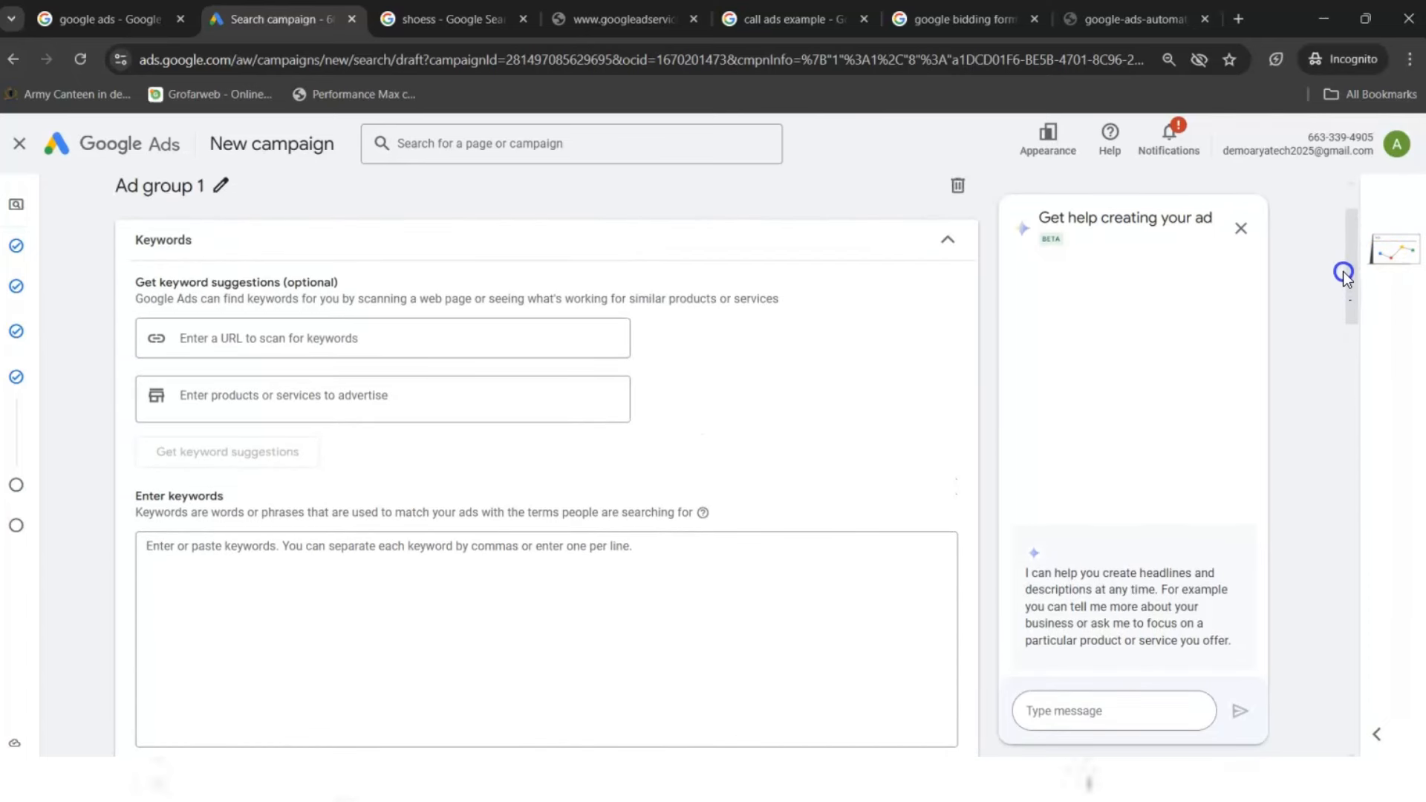
{"action": "left_click_drag", "start_coordinate": [1344, 275], "coordinate": [1320, 257]}
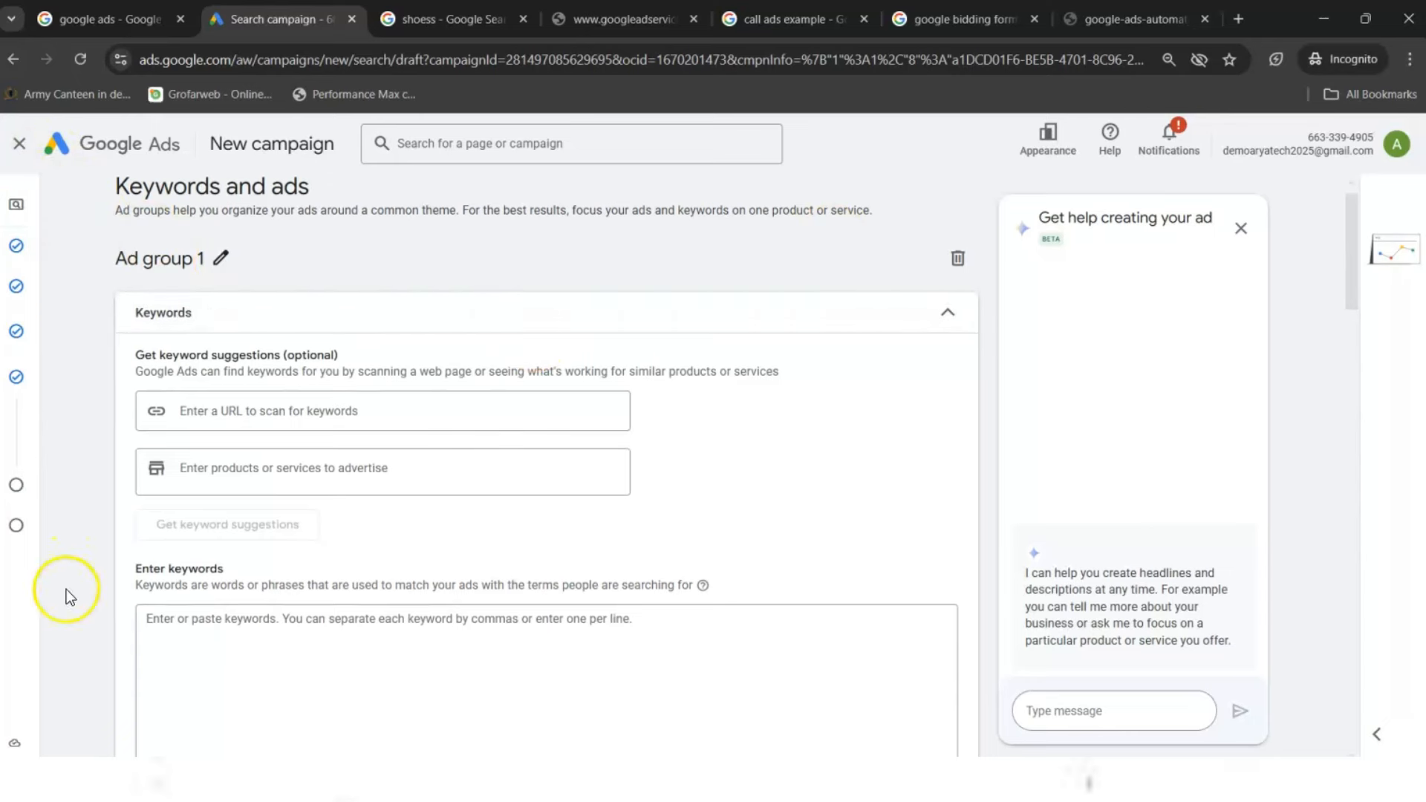
{"action": "left_click", "coordinate": [24, 781]}
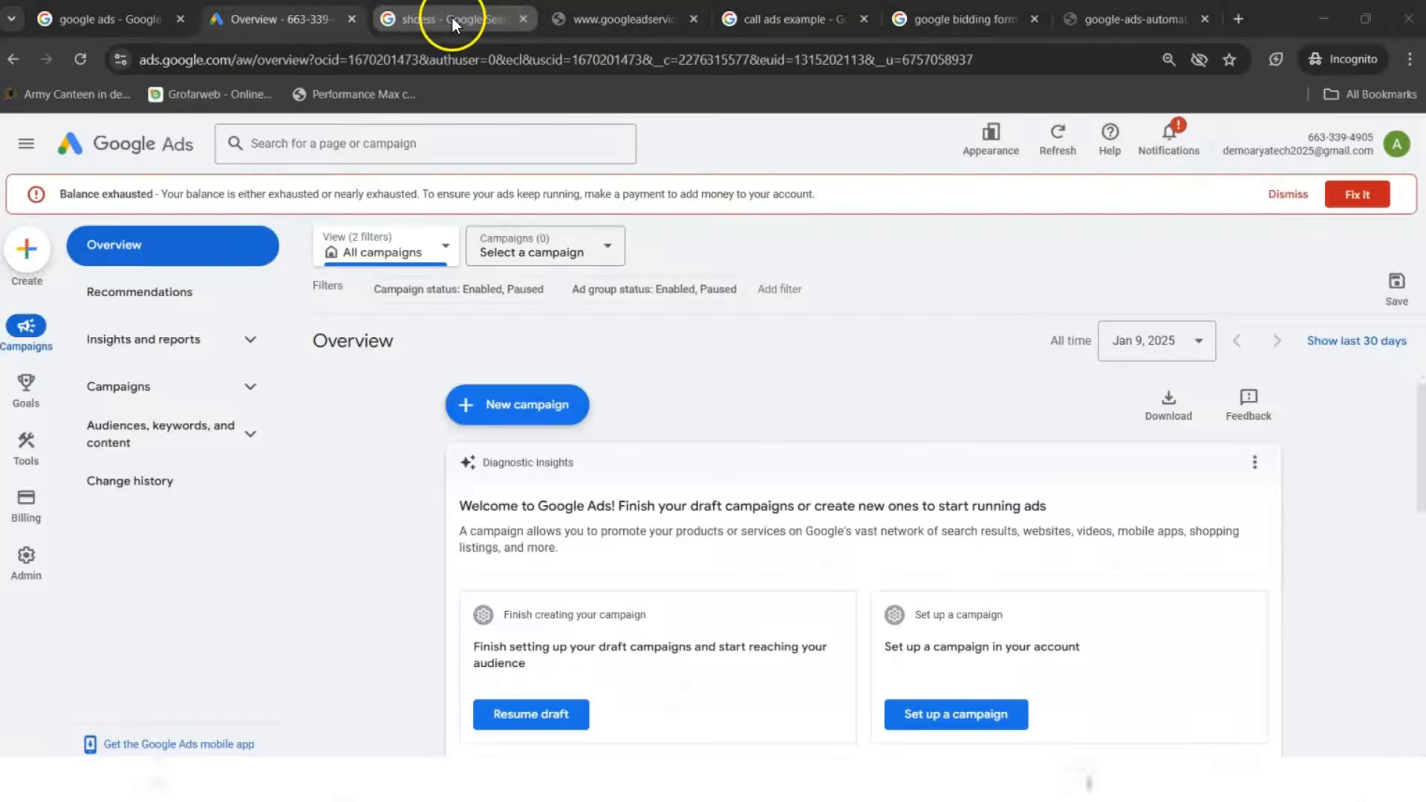
- On the shoes results tab, search the web for 'keyword reserch'
{"action": "left_click", "coordinate": [455, 20]}
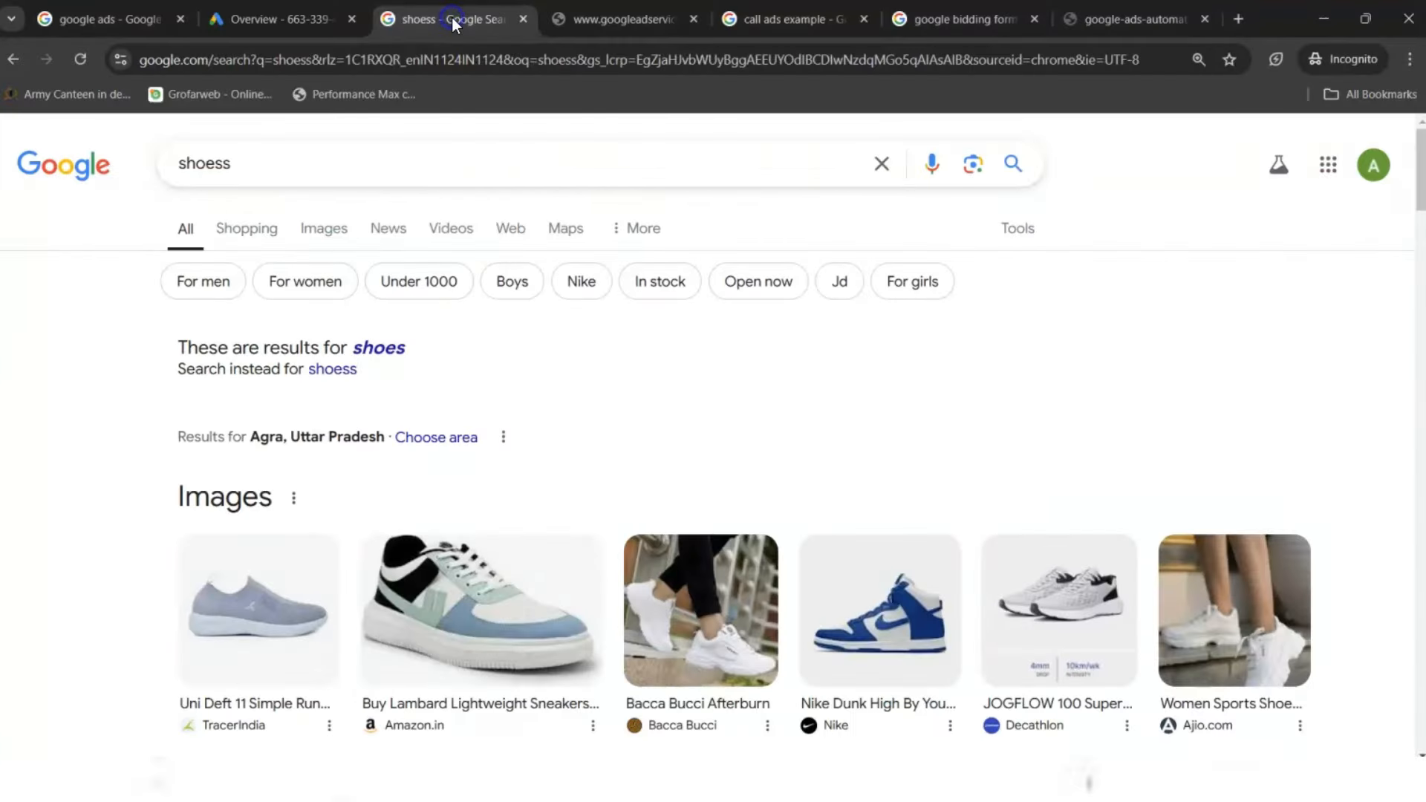
{"action": "left_click", "coordinate": [338, 64]}
{"action": "left_click", "coordinate": [340, 64]}
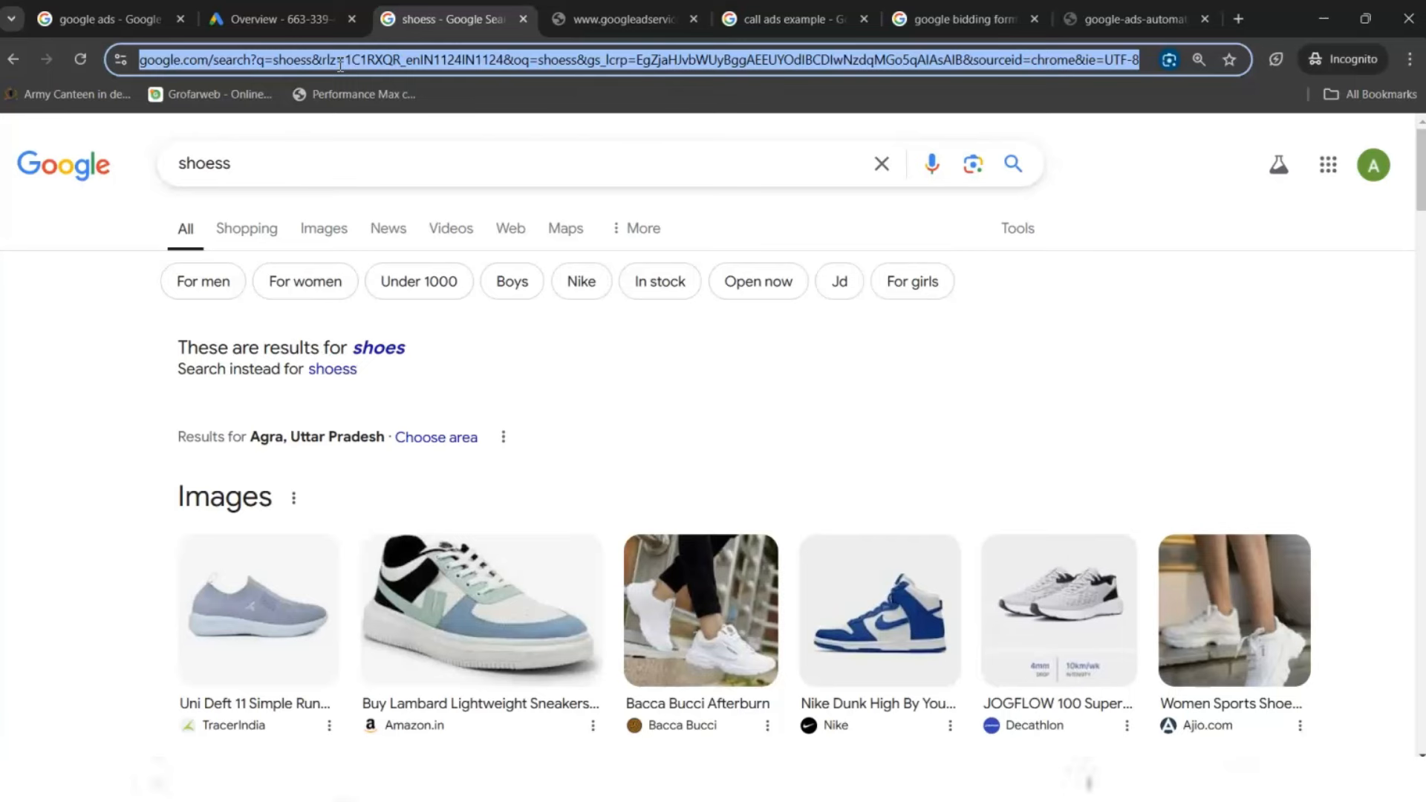
{"action": "type", "text": "keywo"}
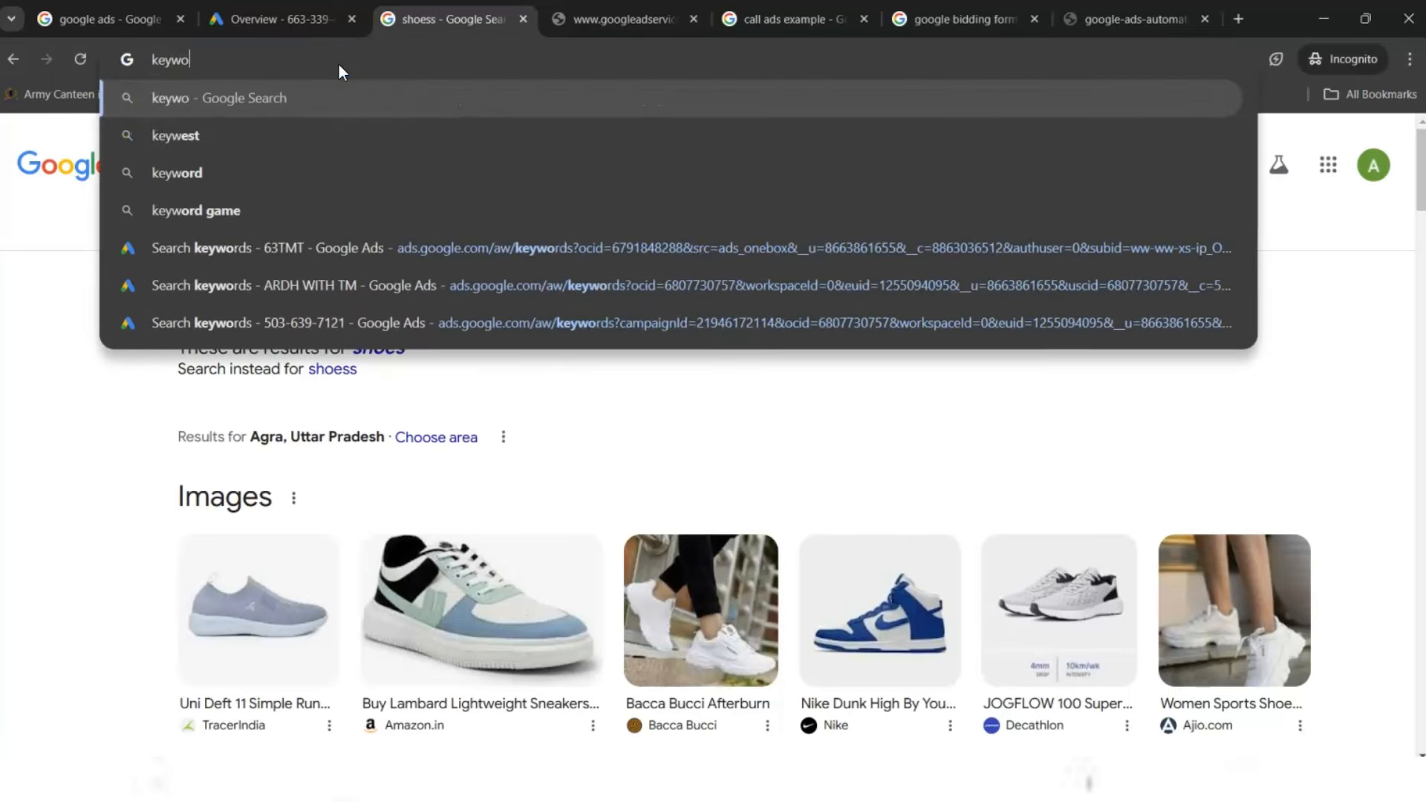
{"action": "type", "text": "rd reserch"}
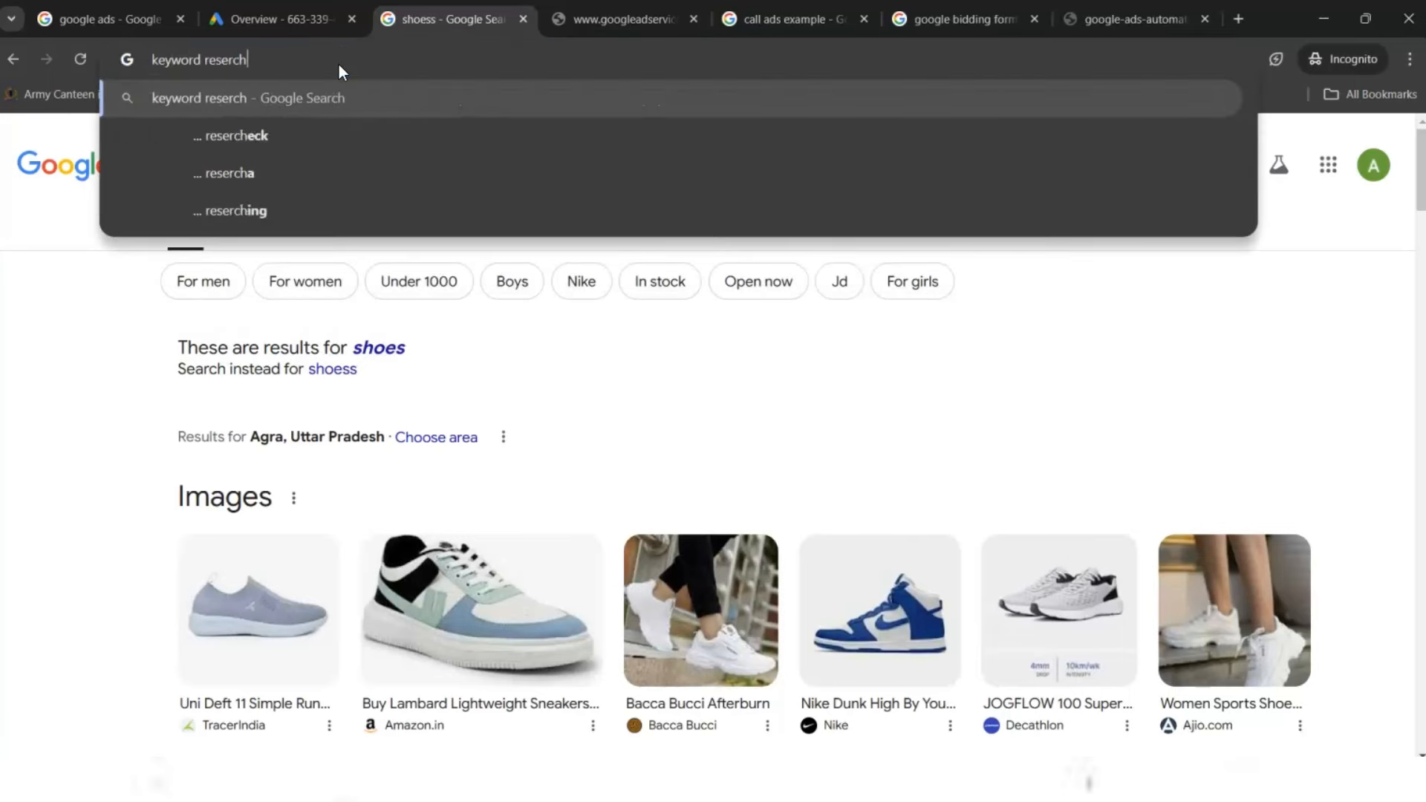
{"action": "key", "text": "Return"}
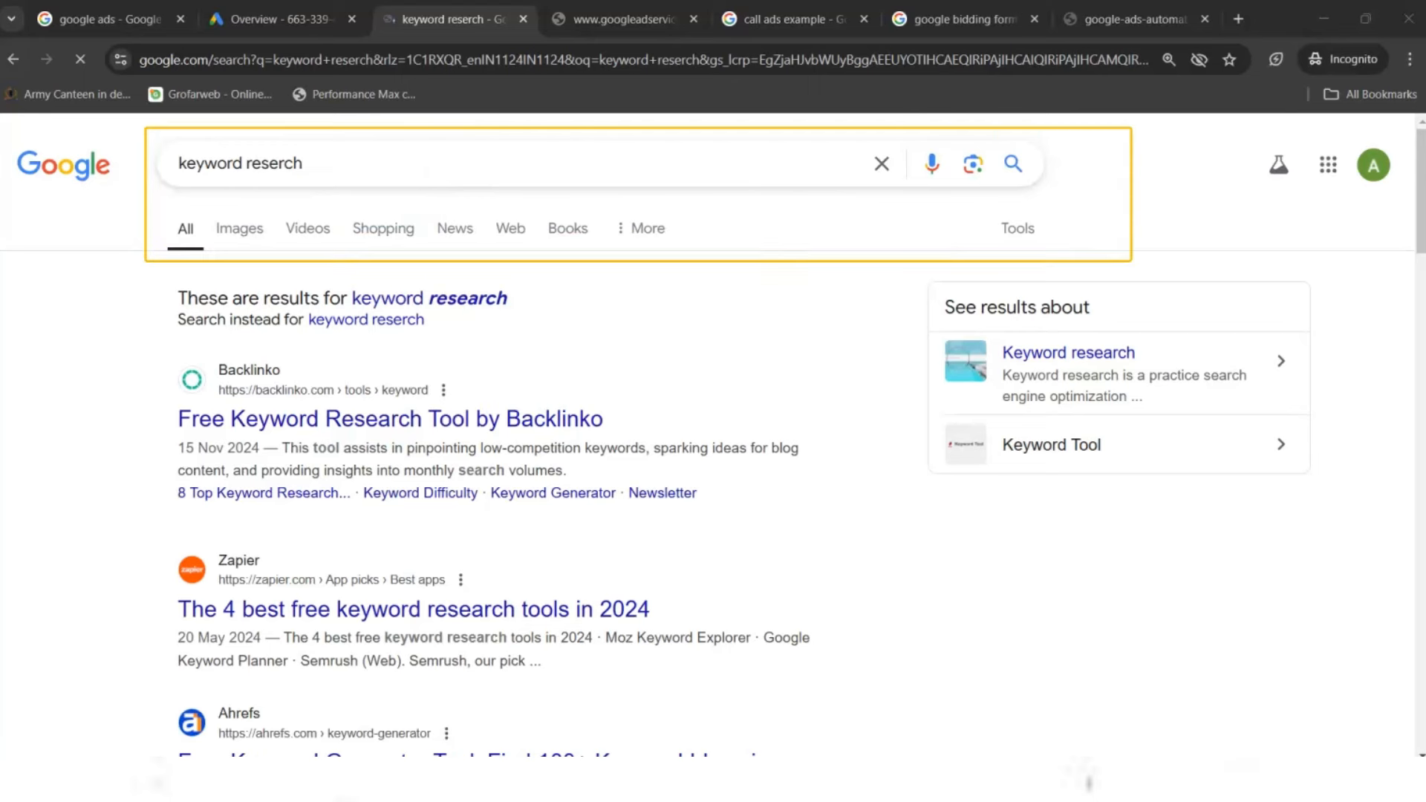
- Replace the query with 'furniture' and run the search to see its product results
{"action": "double_click", "coordinate": [327, 167]}
{"action": "key", "text": "ctrl+a"}
{"action": "type", "text": "hoes"}
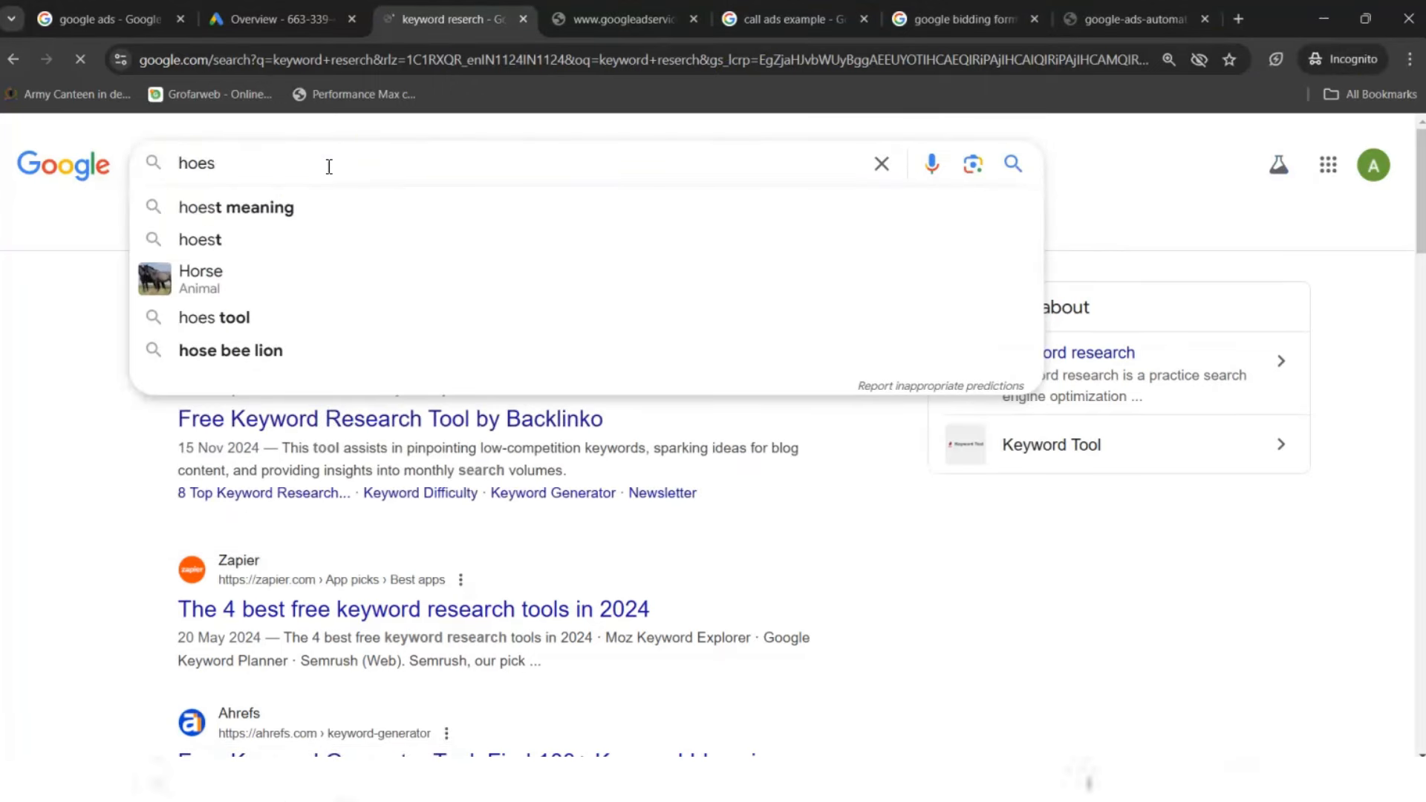
{"action": "key", "text": "BackSpace"}
{"action": "key", "text": "BackSpace"}
{"action": "key", "text": "BackSpace"}
{"action": "key", "text": "BackSpace"}
{"action": "type", "text": "furniture"}
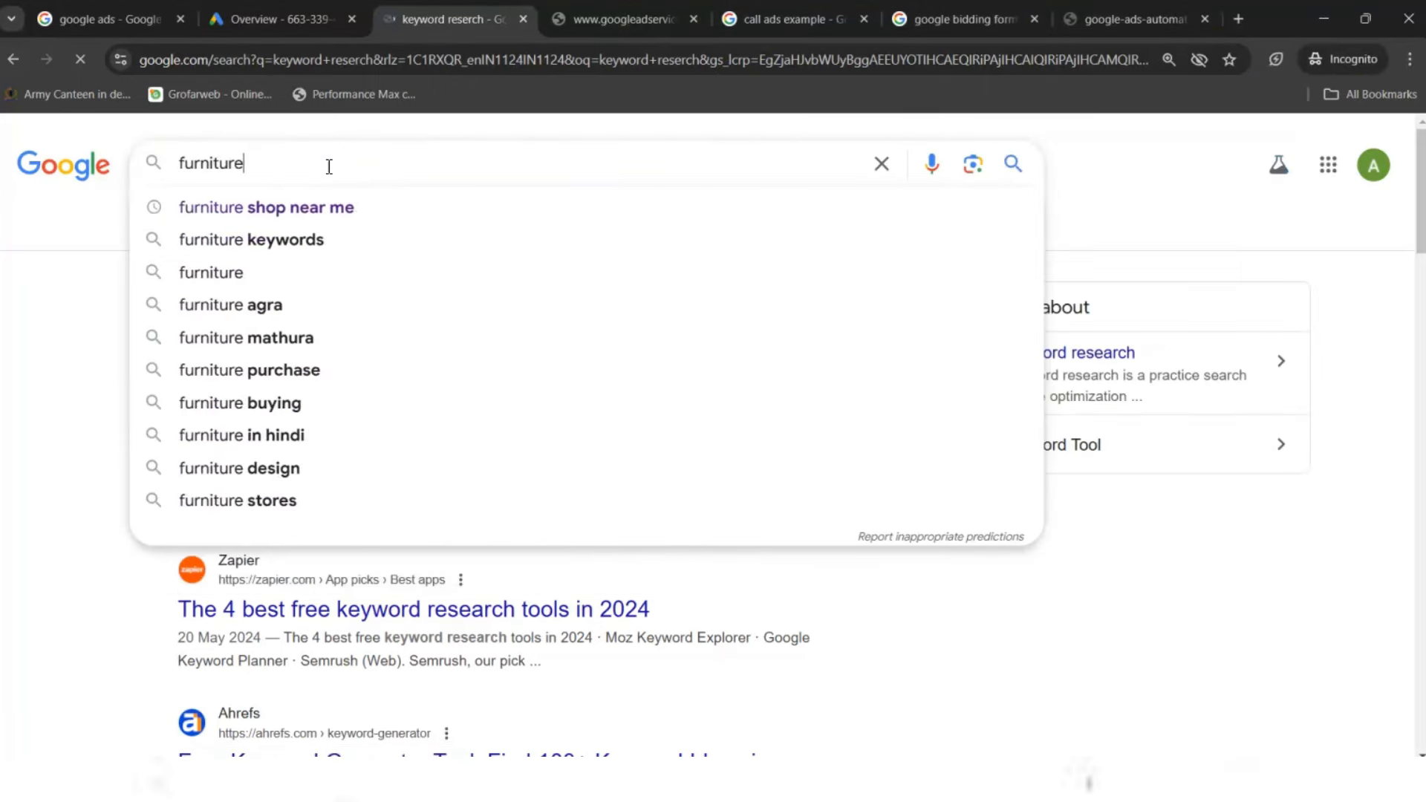
{"action": "key", "text": "Return"}
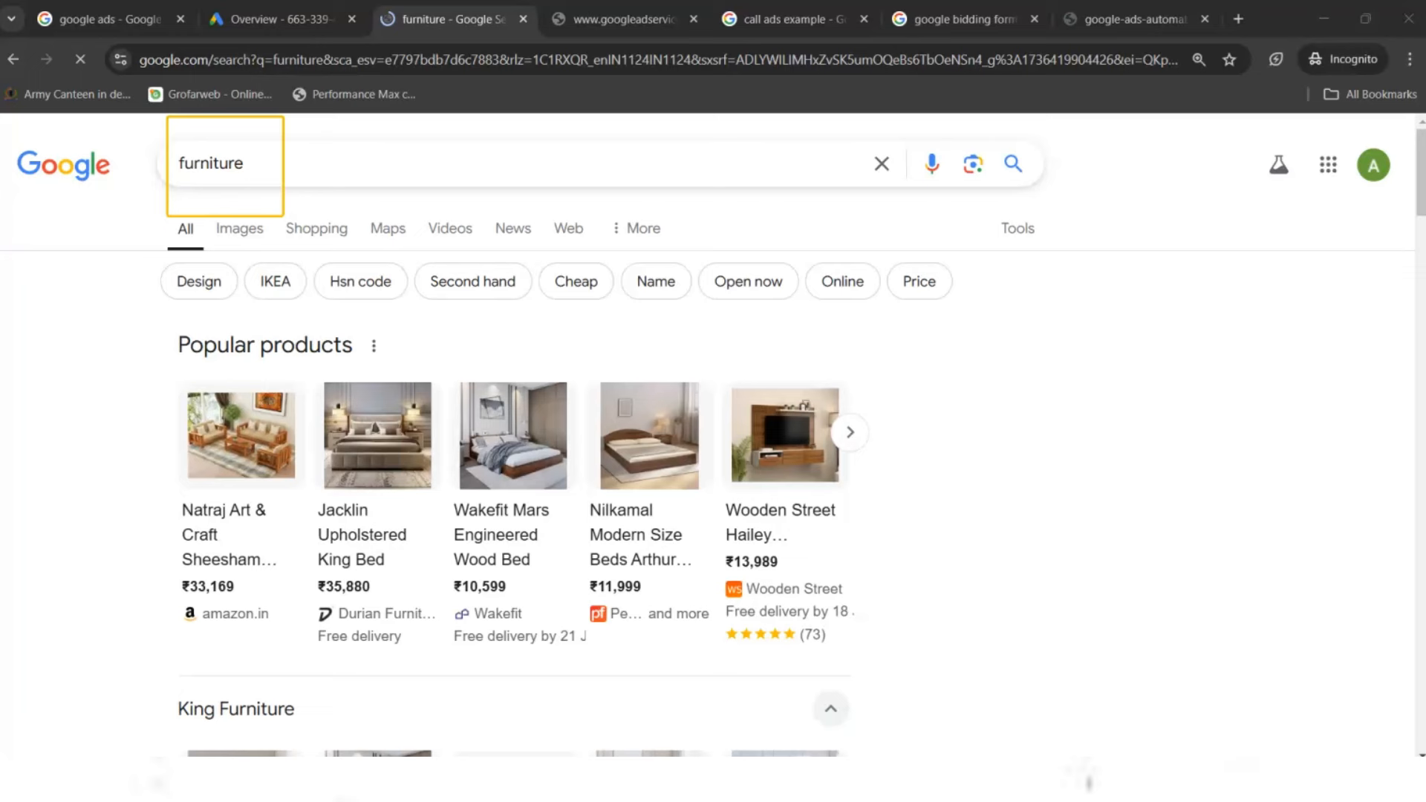
- On the failed ad-services tab, enter 'chat' in the address bar to try reaching ChatGPT
{"action": "left_click", "coordinate": [587, 19]}
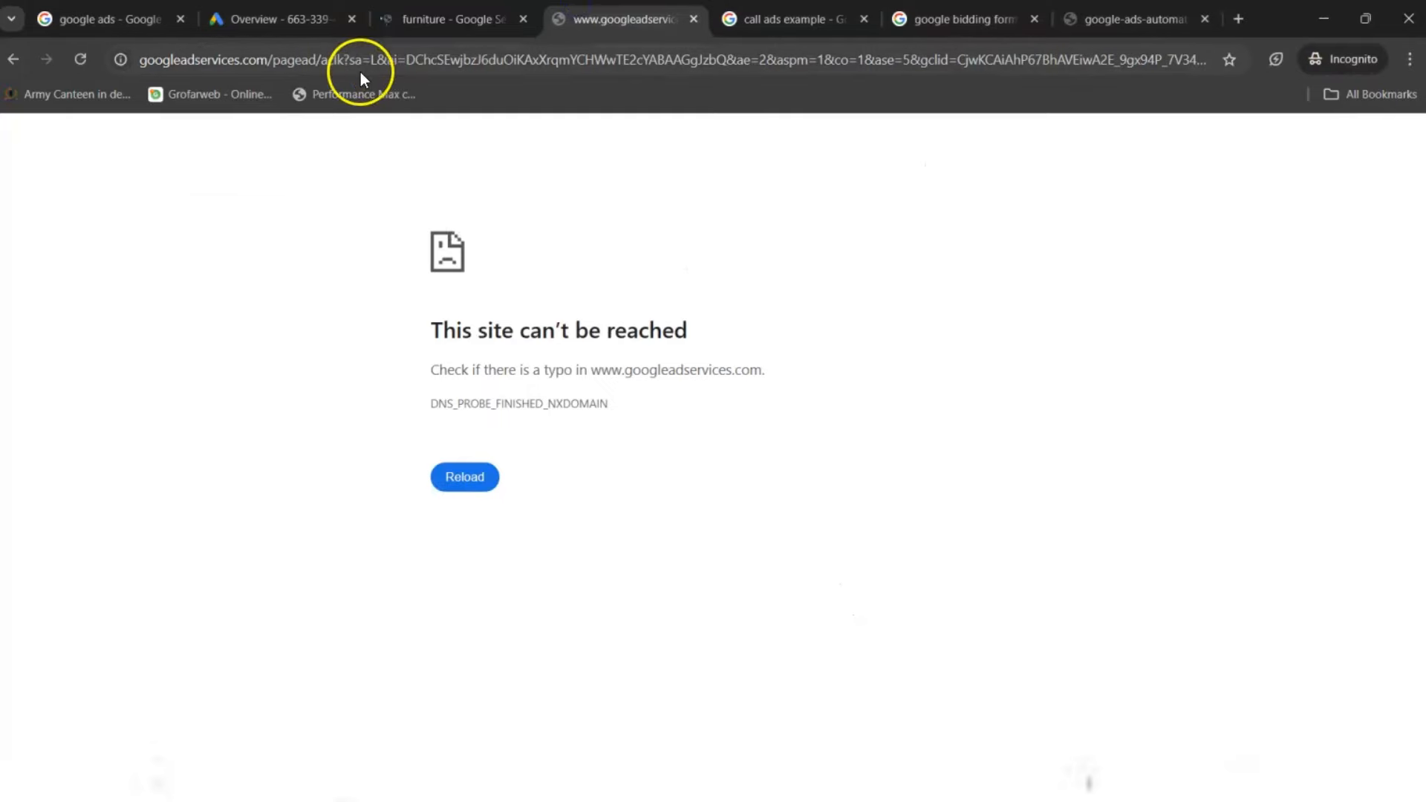
{"action": "left_click", "coordinate": [343, 58]}
{"action": "type", "text": "chat"}
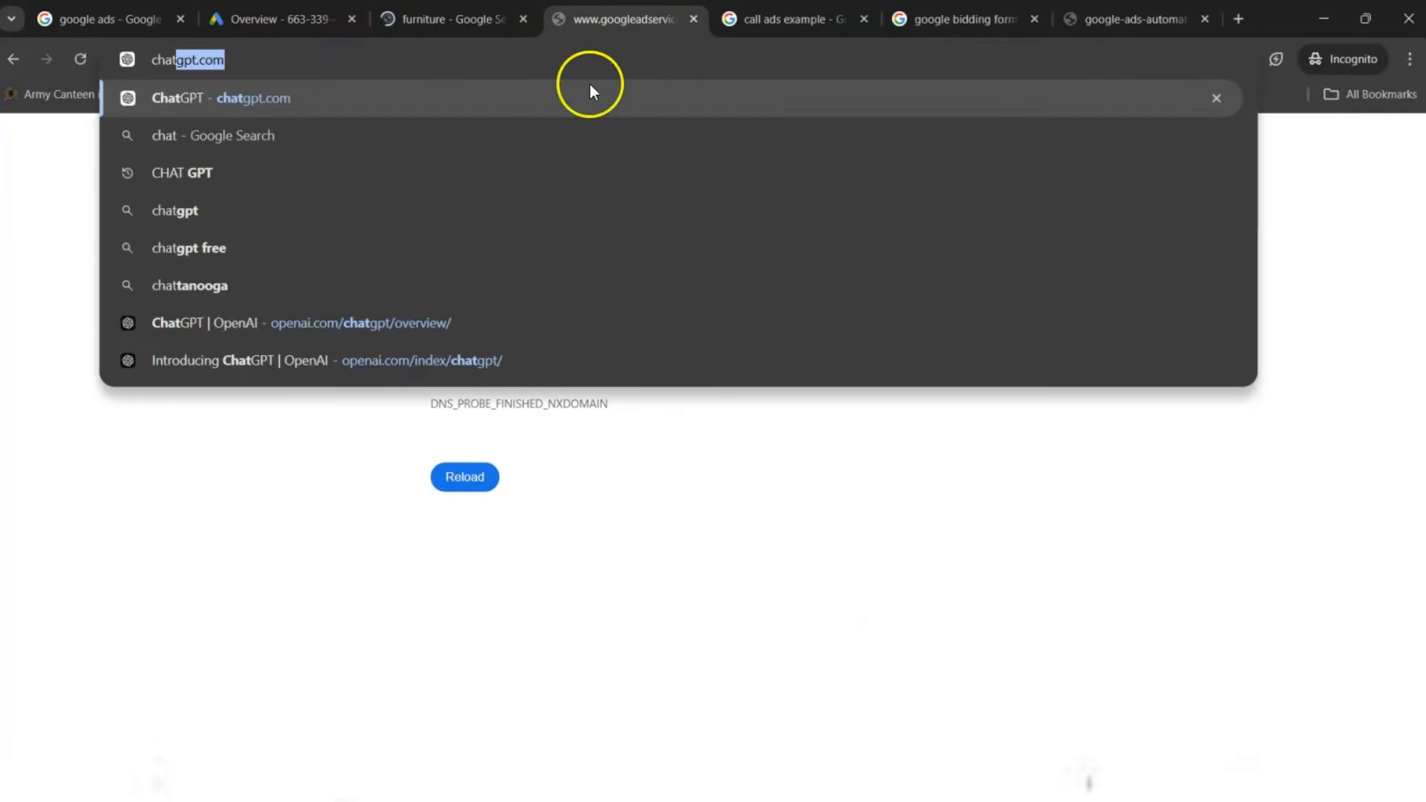
{"action": "key", "text": "Return"}
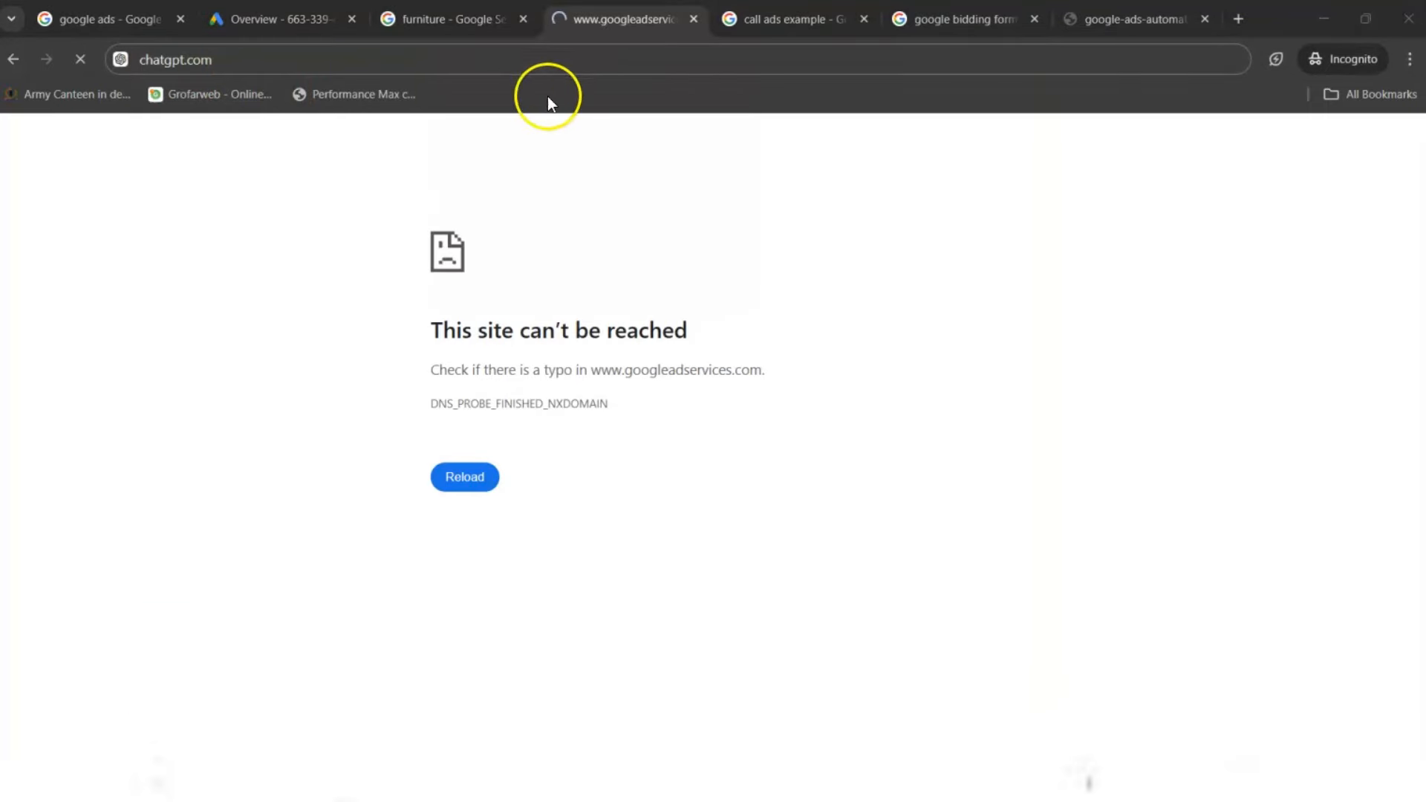
- Search the web for 'chat gpt' and open the ChatGPT result at chatgpt.com
{"action": "left_click", "coordinate": [377, 59]}
{"action": "type", "text": "chat"}
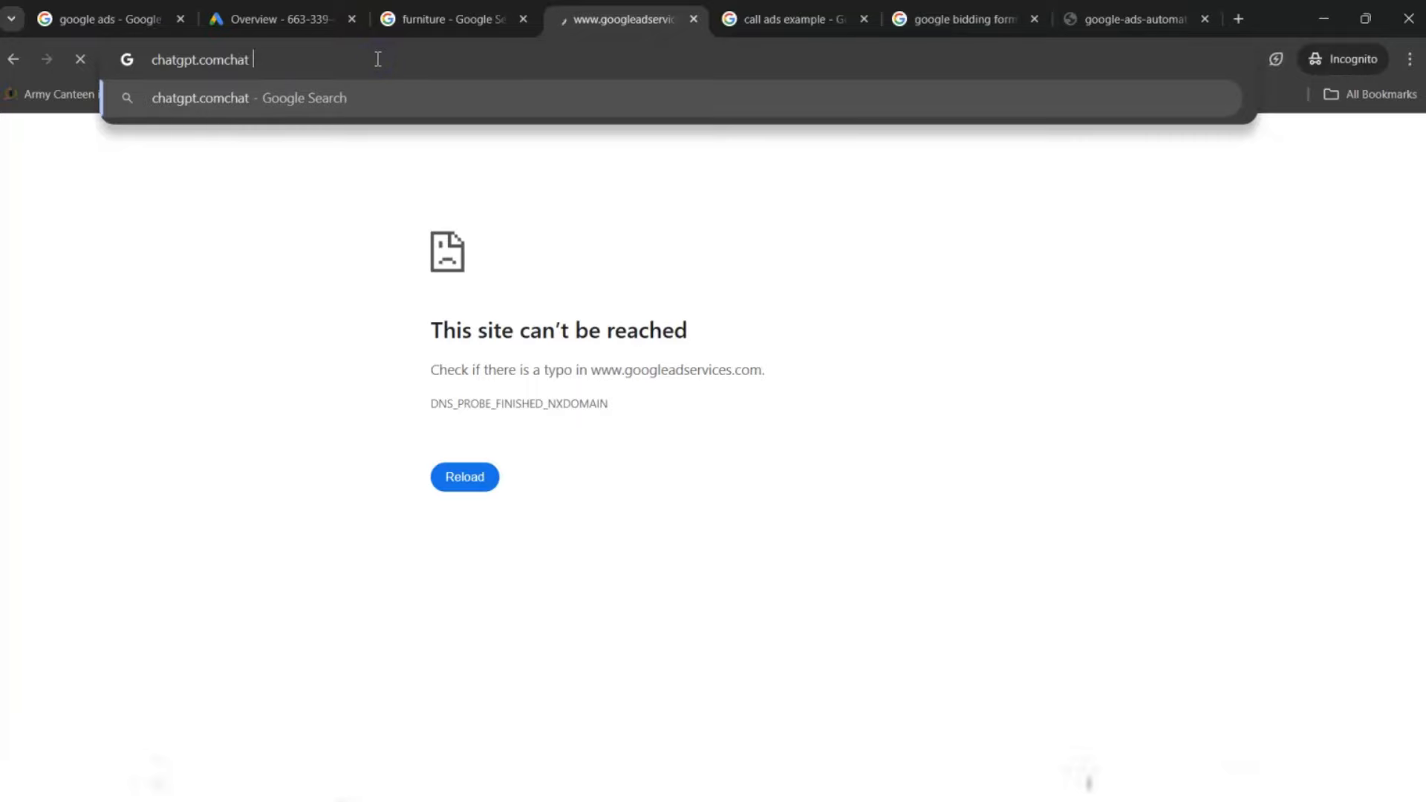
{"action": "key", "text": "ctrl+a"}
{"action": "key", "text": "BackSpace"}
{"action": "type", "text": "hc"}
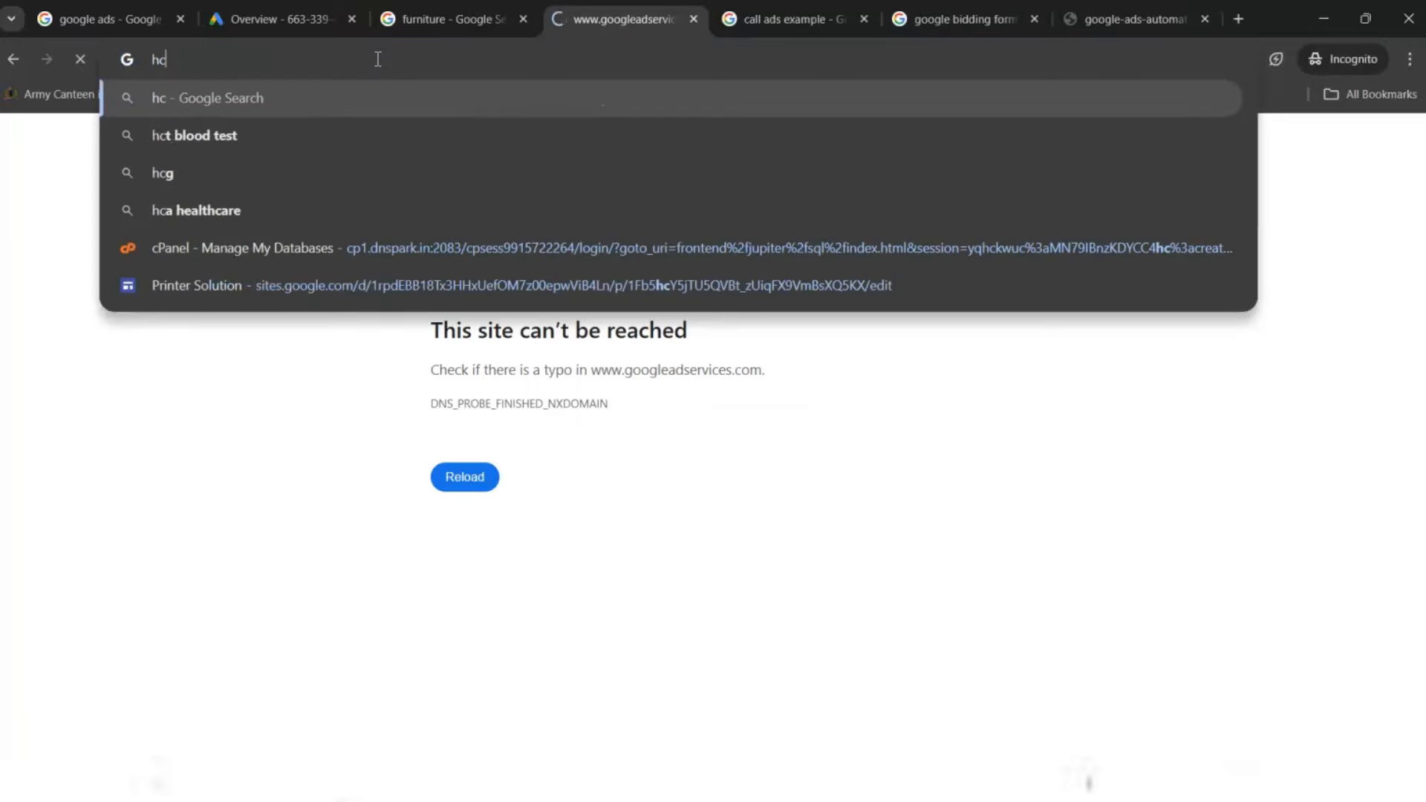
{"action": "key", "text": "BackSpace"}
{"action": "key", "text": "BackSpace"}
{"action": "type", "text": "c"}
{"action": "key", "text": "BackSpace"}
{"action": "key", "text": "BackSpace"}
{"action": "type", "text": "chat gpt"}
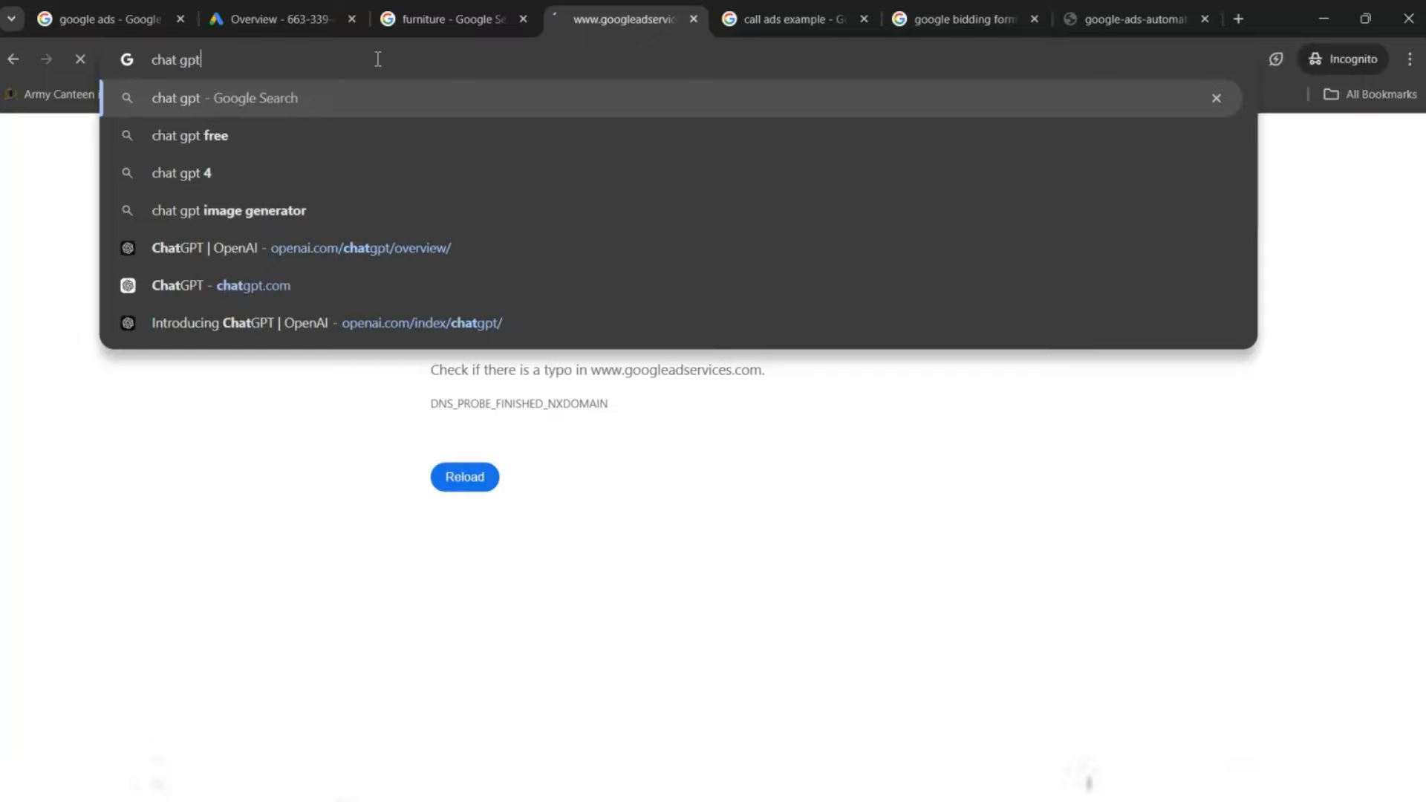
{"action": "key", "text": "Return"}
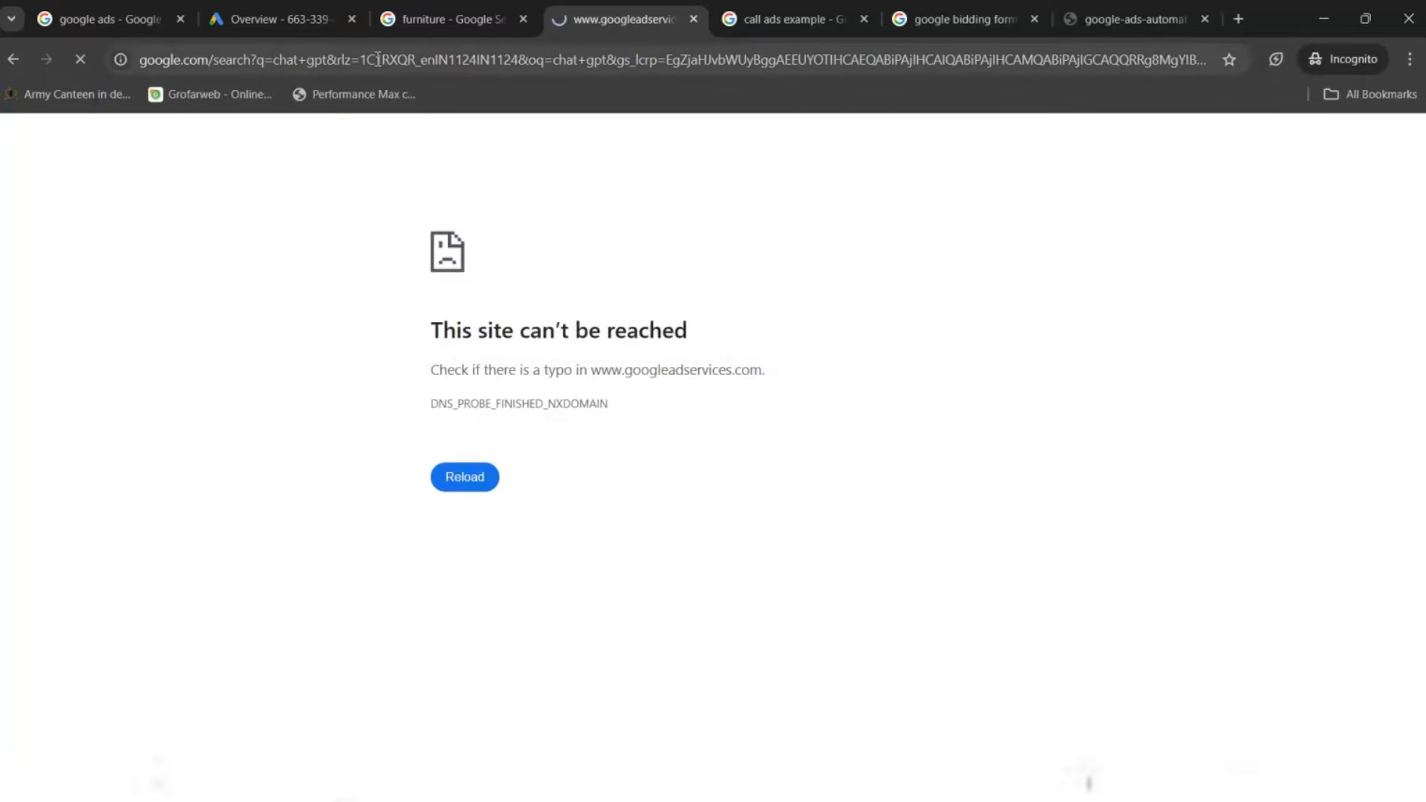
{"action": "left_click", "coordinate": [234, 380]}
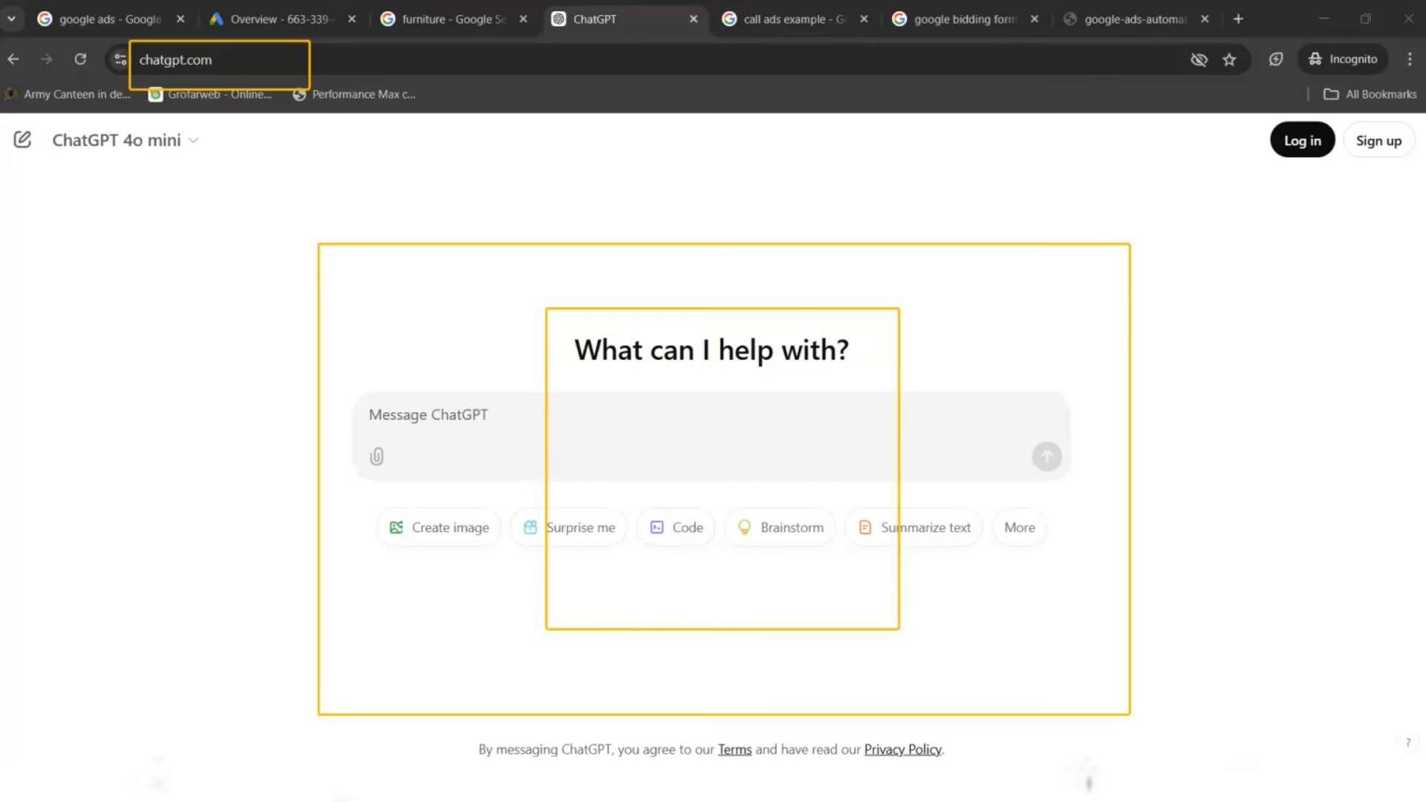
- Ask ChatGPT to 'genrate top 10 keyword for google ads related to shoes services'
{"action": "left_click", "coordinate": [526, 437]}
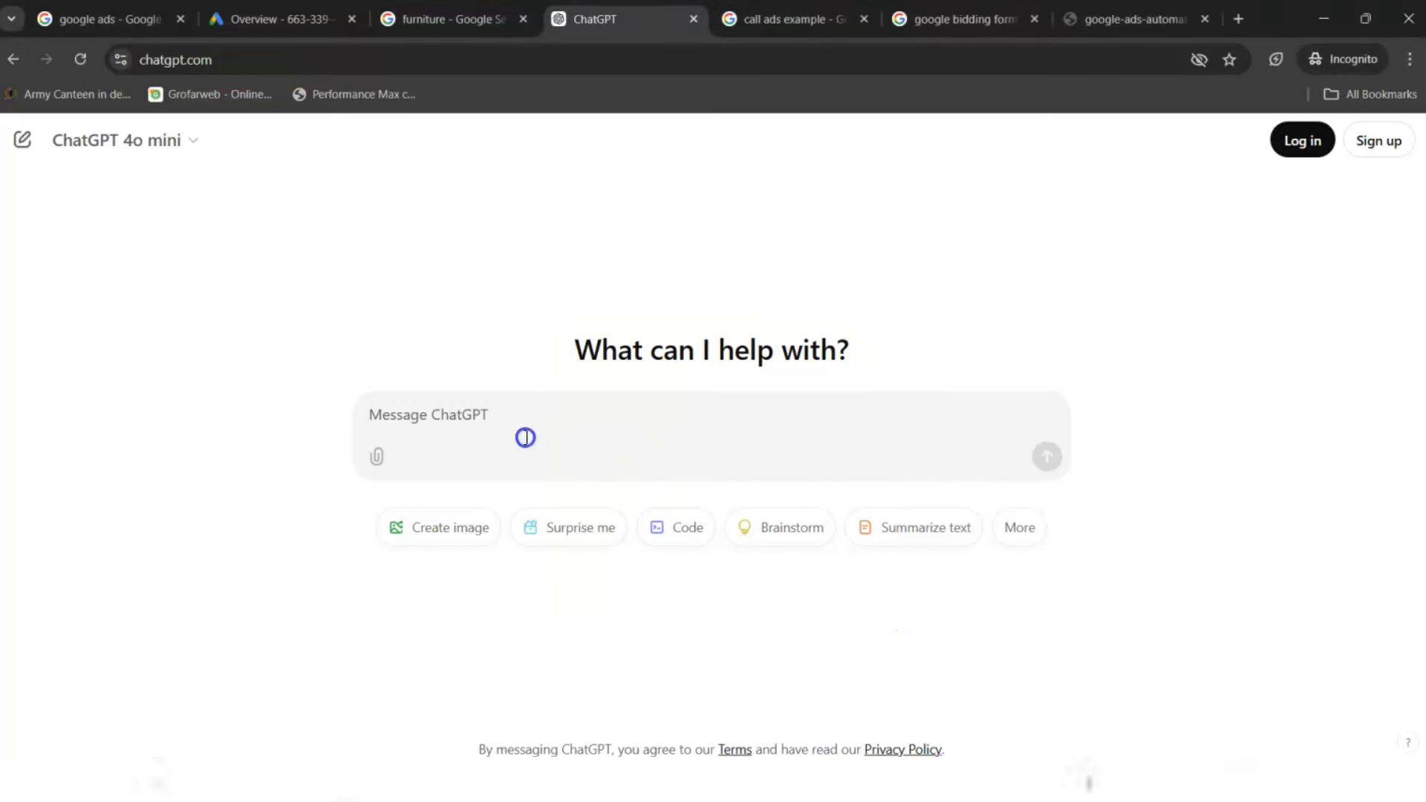
{"action": "type", "text": "shoes"}
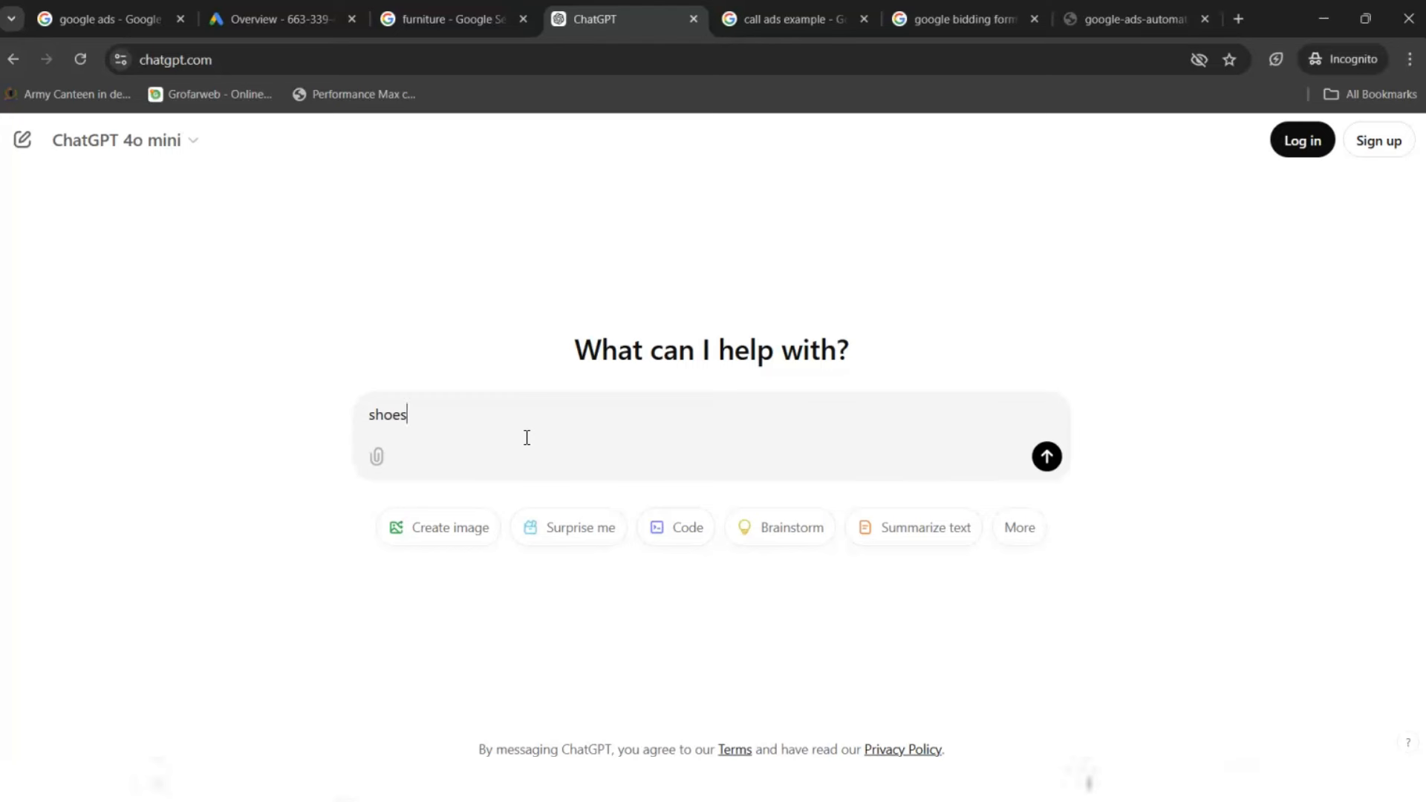
{"action": "key", "text": "BackSpace"}
{"action": "key", "text": "BackSpace"}
{"action": "key", "text": "BackSpace"}
{"action": "key", "text": "BackSpace"}
{"action": "key", "text": "BackSpace"}
{"action": "type", "text": "b"}
{"action": "key", "text": "BackSpace"}
{"action": "type", "text": "genrate top 10 keyword for"}
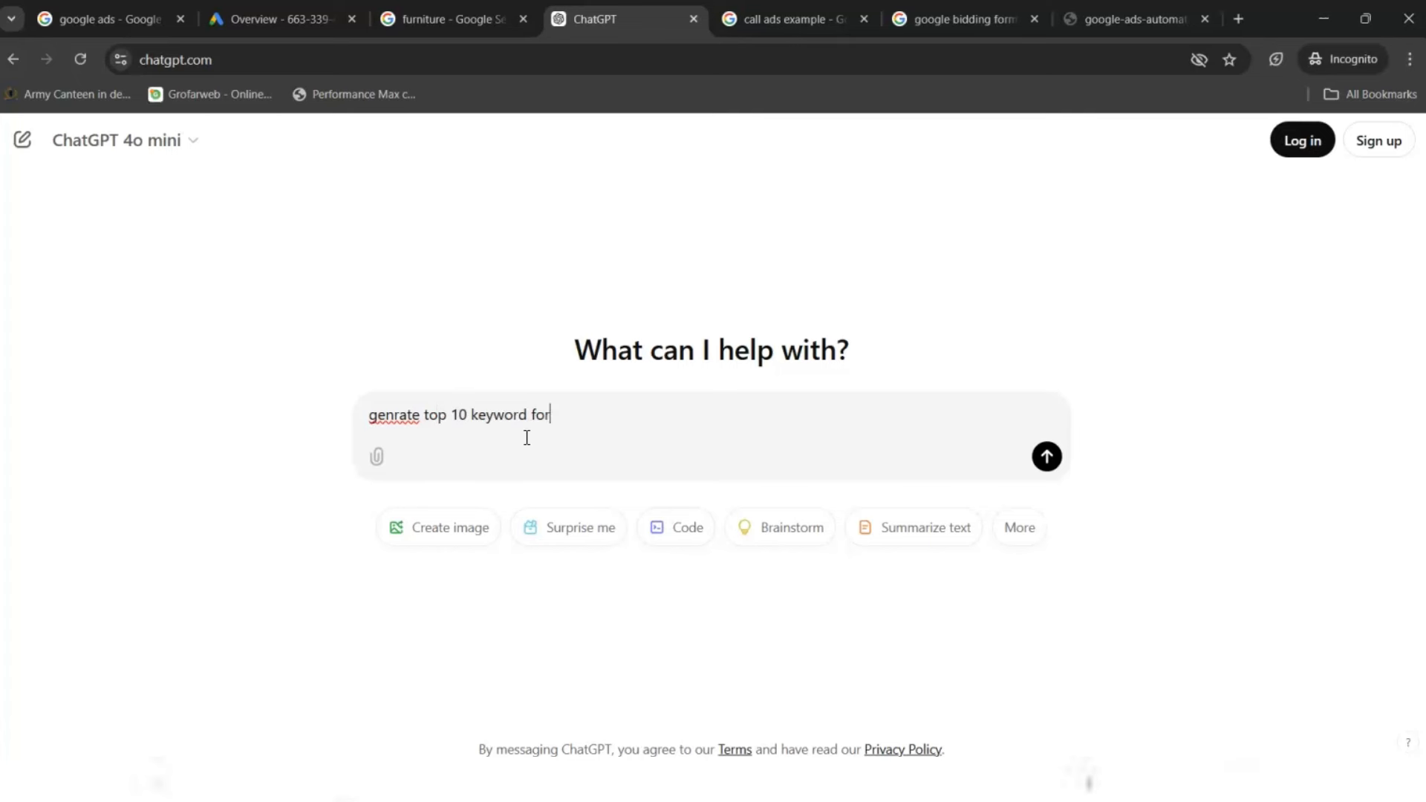
{"action": "type", "text": " google ads related to s"}
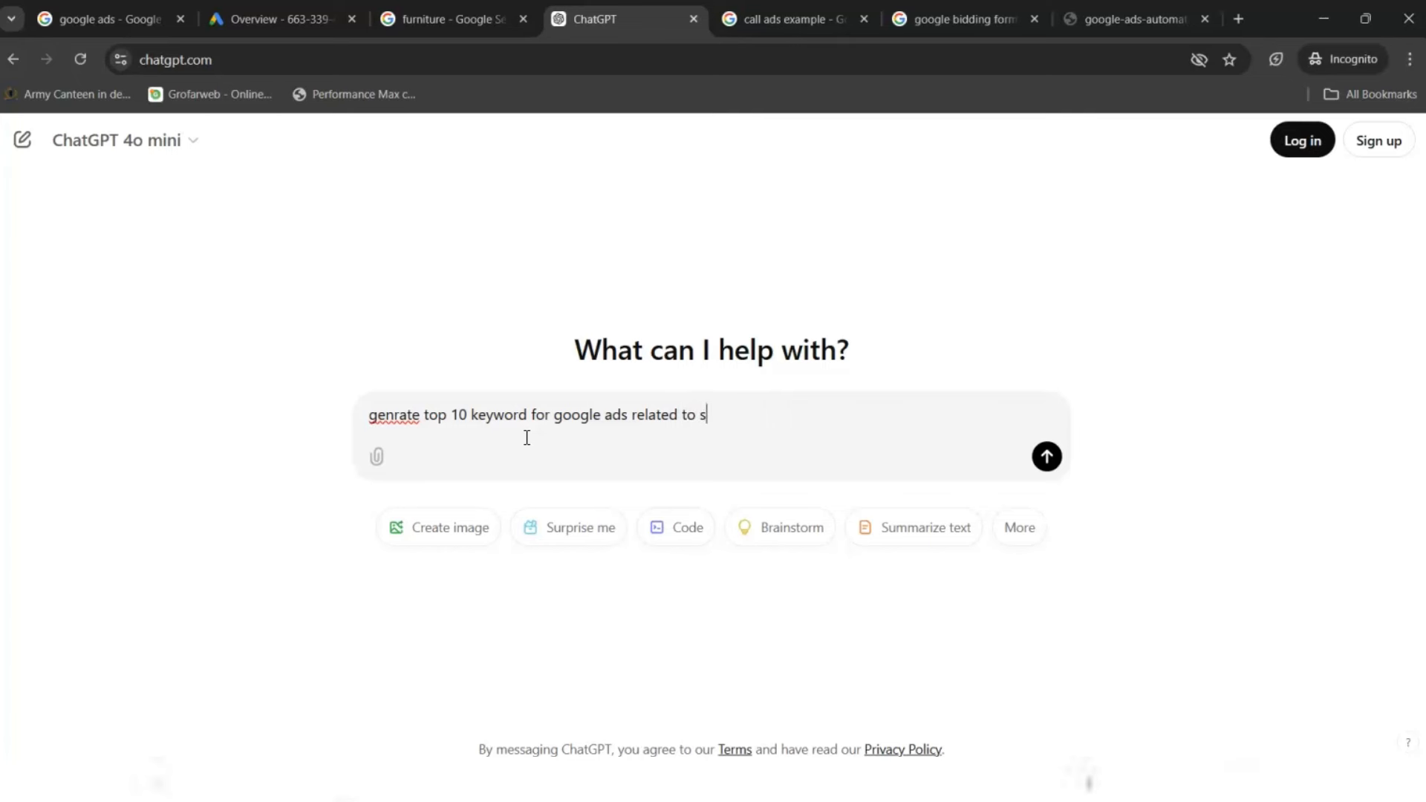
{"action": "type", "text": "hoes services"}
{"action": "mouse_move", "coordinate": [342, 343]}
{"action": "left_mouse_down"}
{"action": "mouse_move", "coordinate": [490, 390]}
{"action": "mouse_move", "coordinate": [1033, 502]}
{"action": "left_mouse_up"}
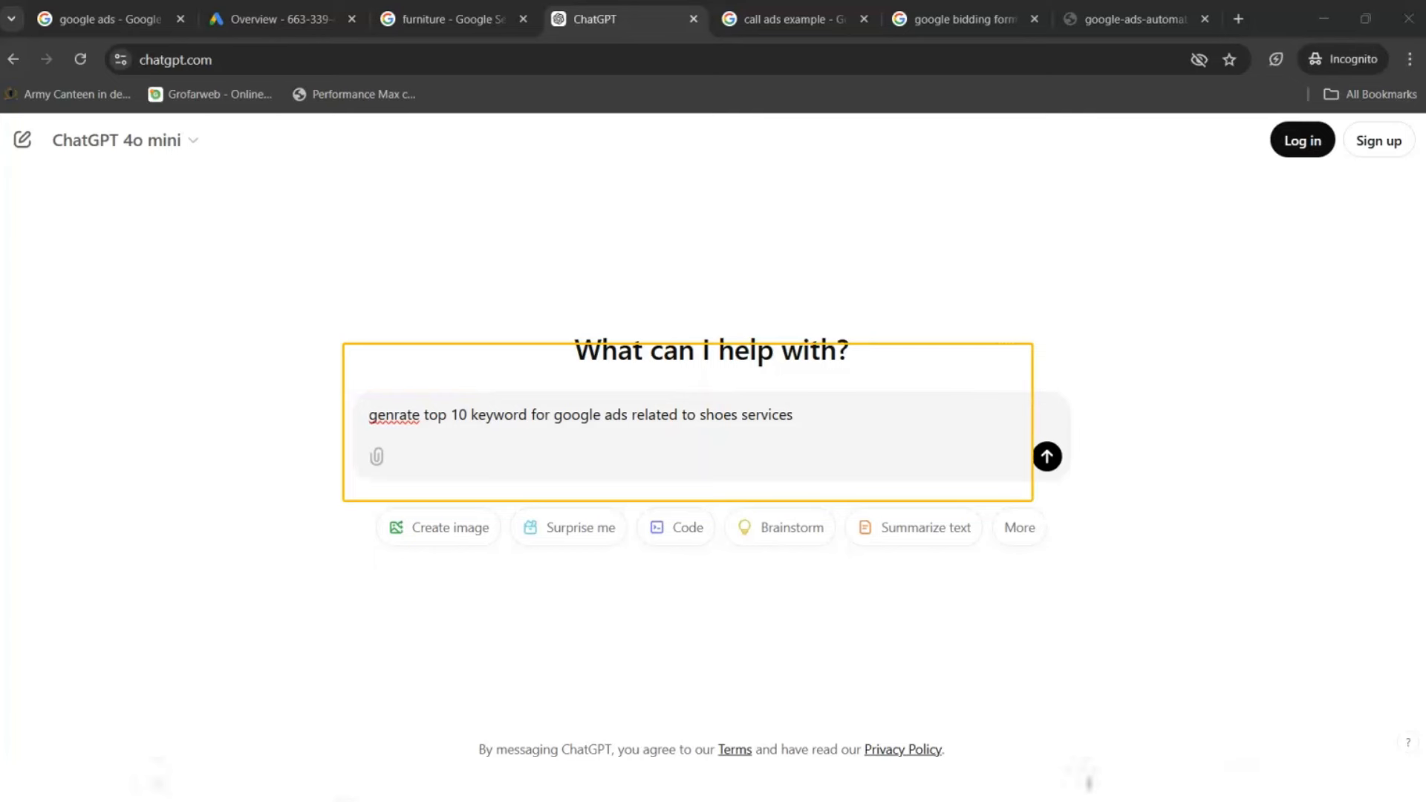
{"action": "key", "text": "Escape"}
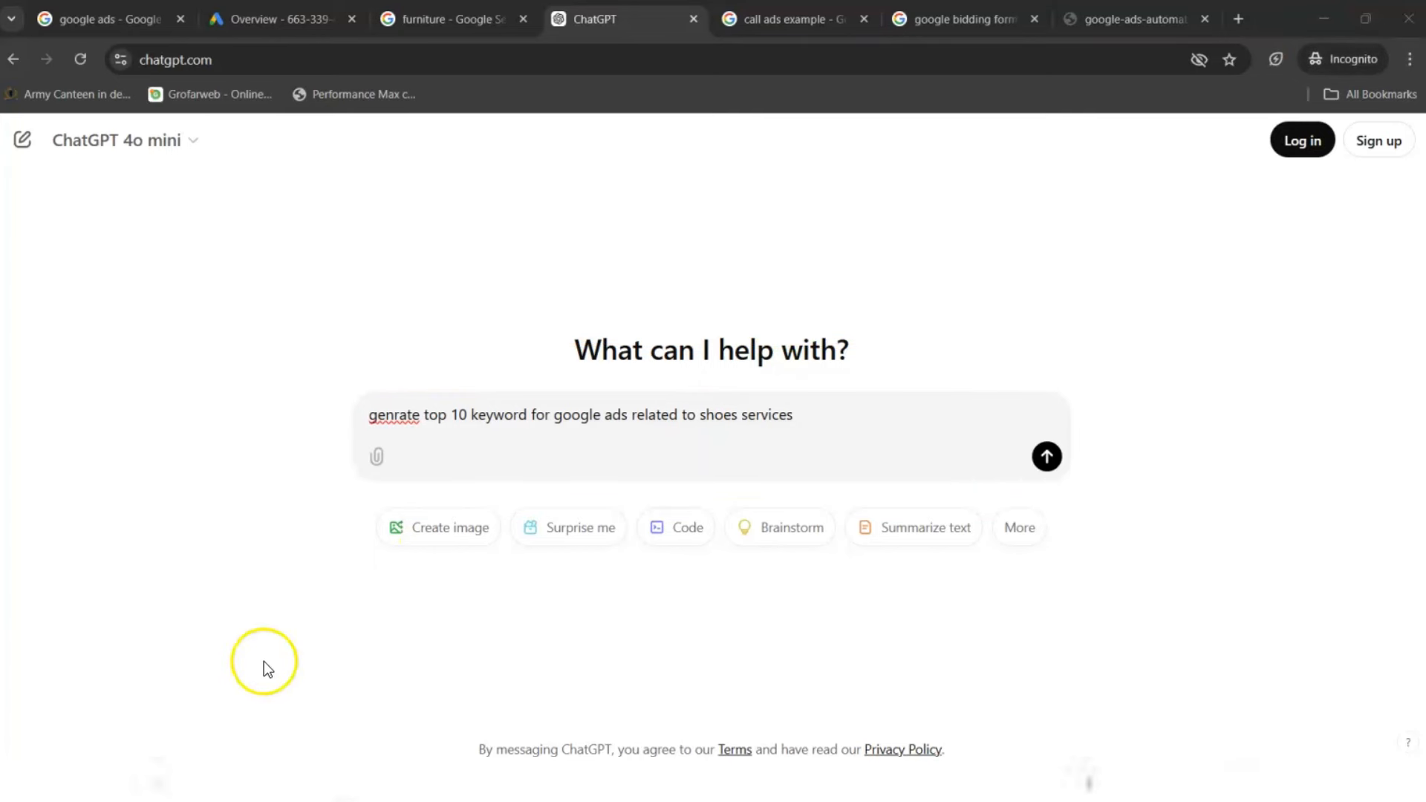
{"action": "left_click", "coordinate": [839, 436]}
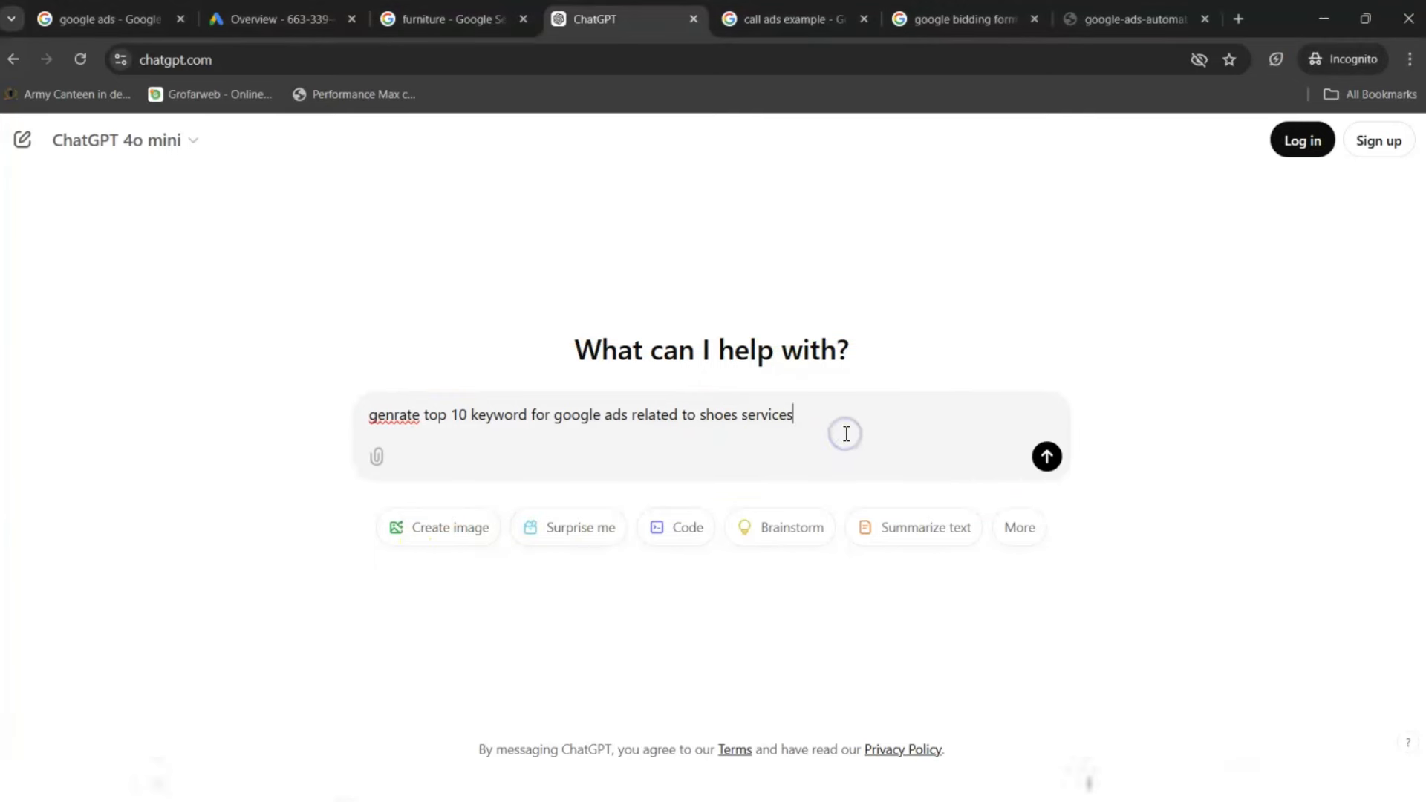
{"action": "key", "text": "Return"}
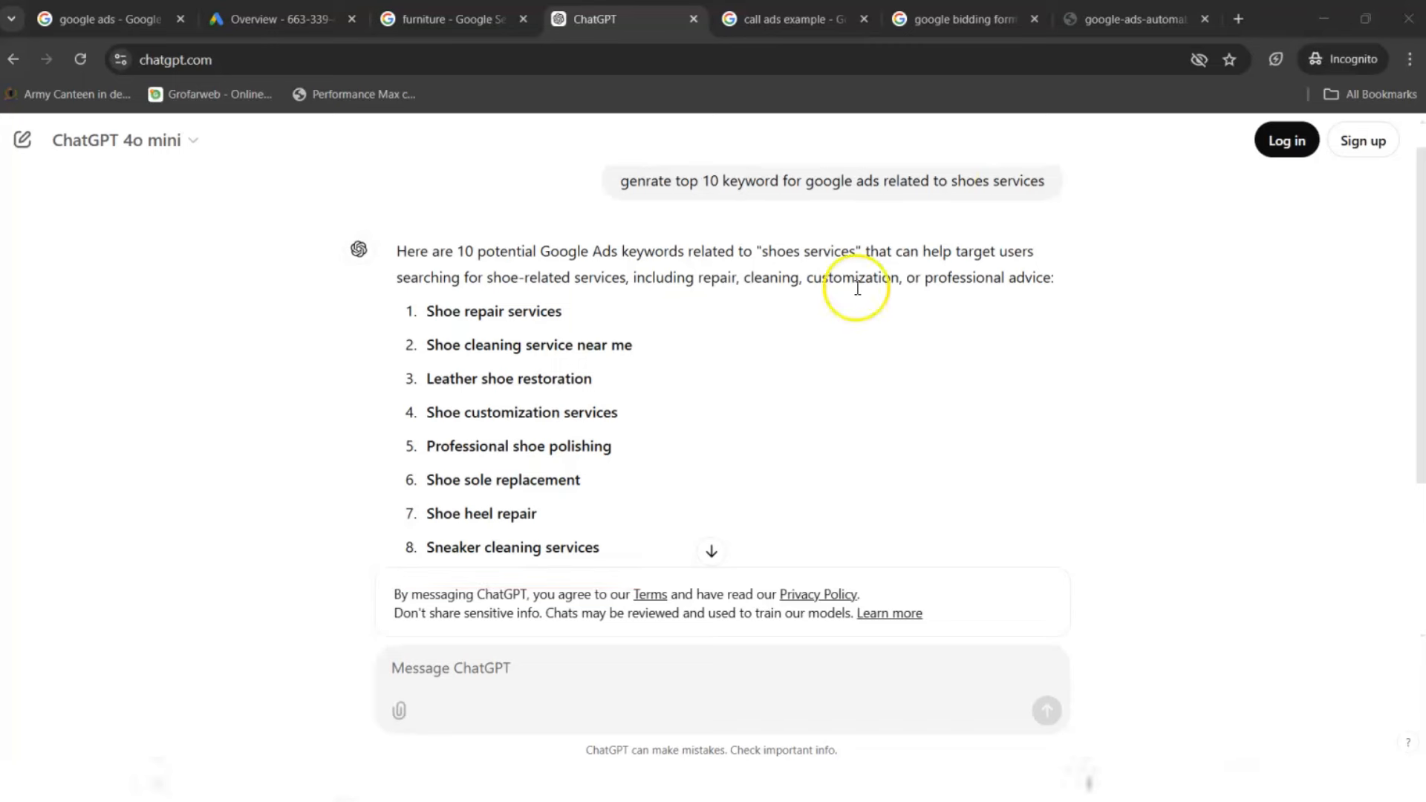
- Select the returned list of shoe-service keywords, from Shoe repair services to Sneaker cleaning services
{"action": "left_click", "coordinate": [605, 547]}
{"action": "left_click_drag", "start_coordinate": [605, 547], "coordinate": [545, 522]}
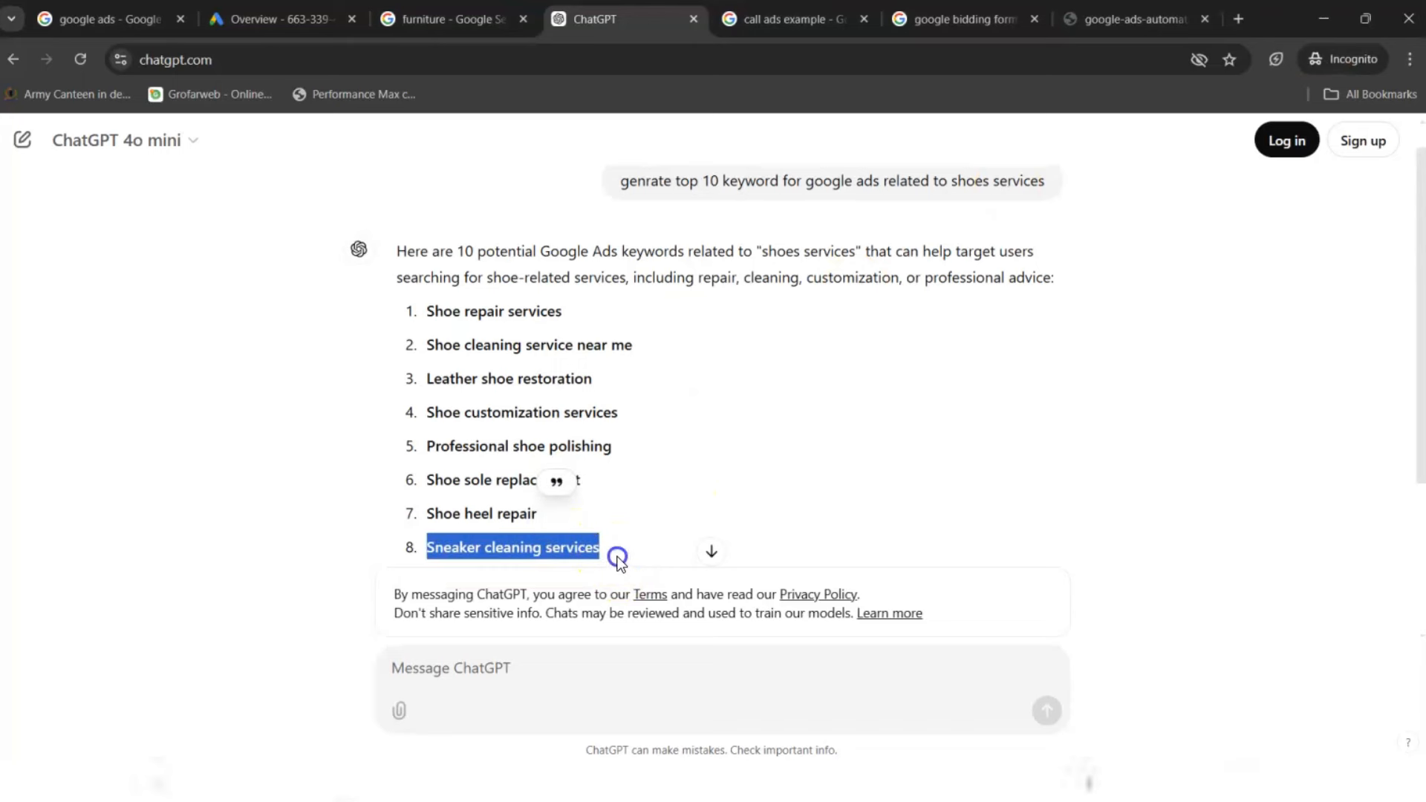
{"action": "left_click_drag", "start_coordinate": [615, 550], "coordinate": [417, 306]}
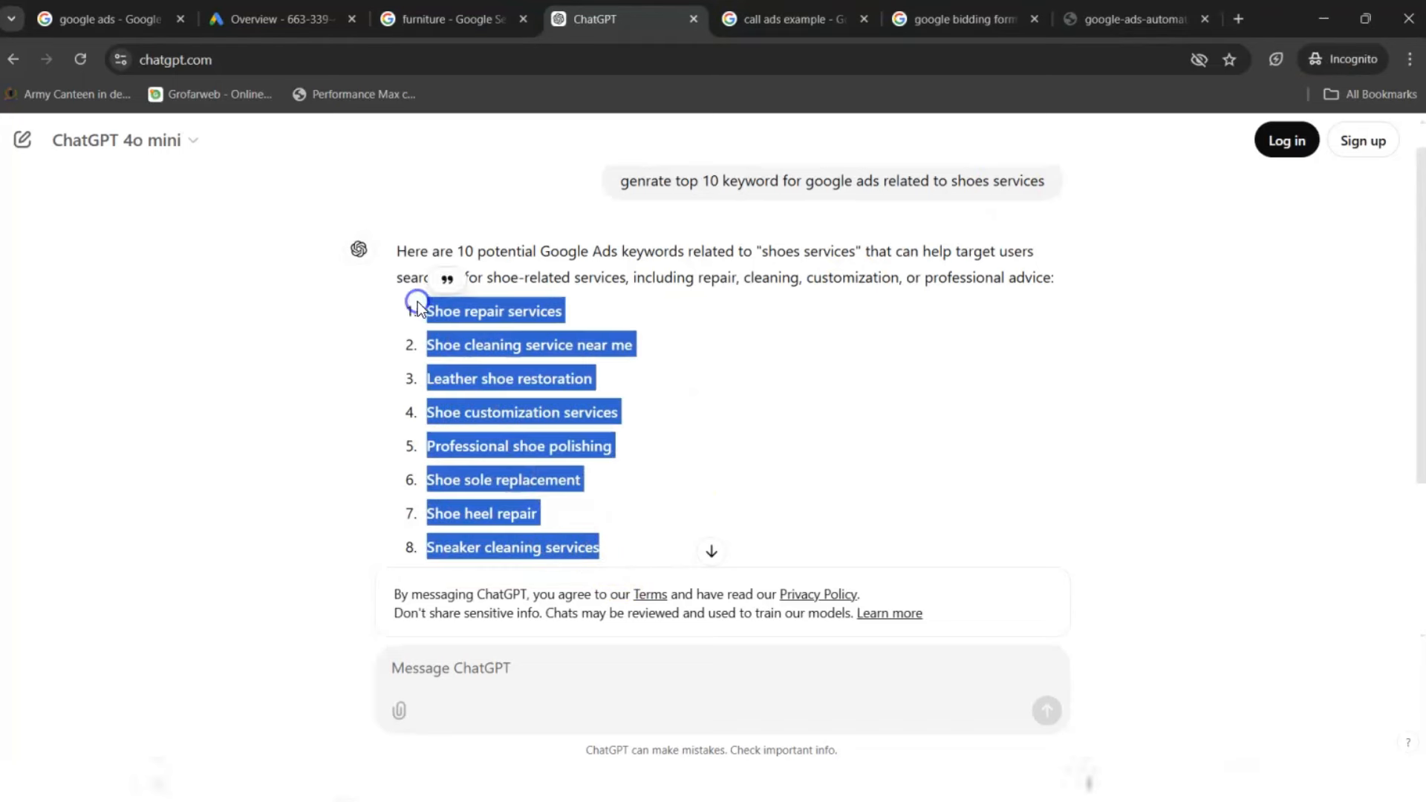
{"action": "left_click", "coordinate": [287, 15]}
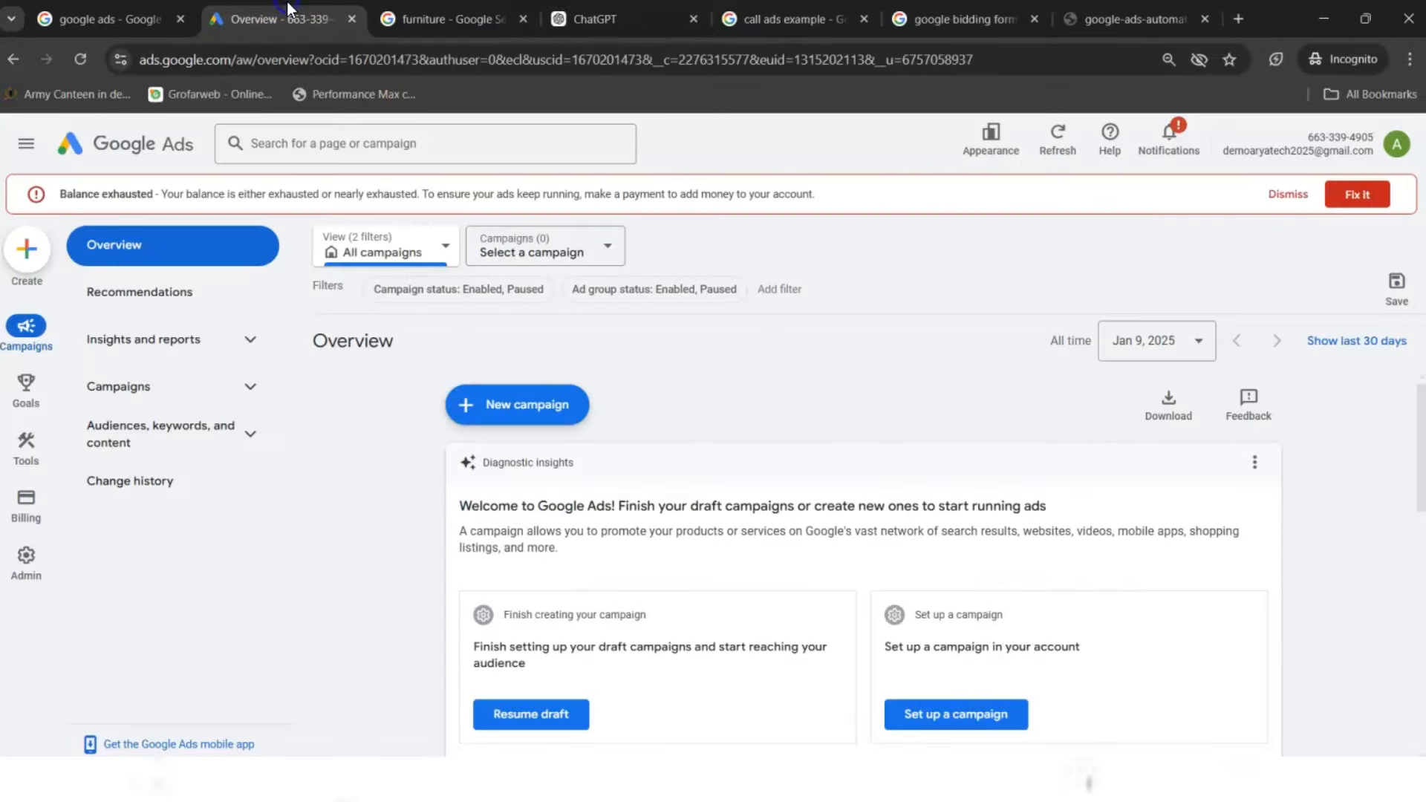
{"action": "left_click", "coordinate": [512, 405]}
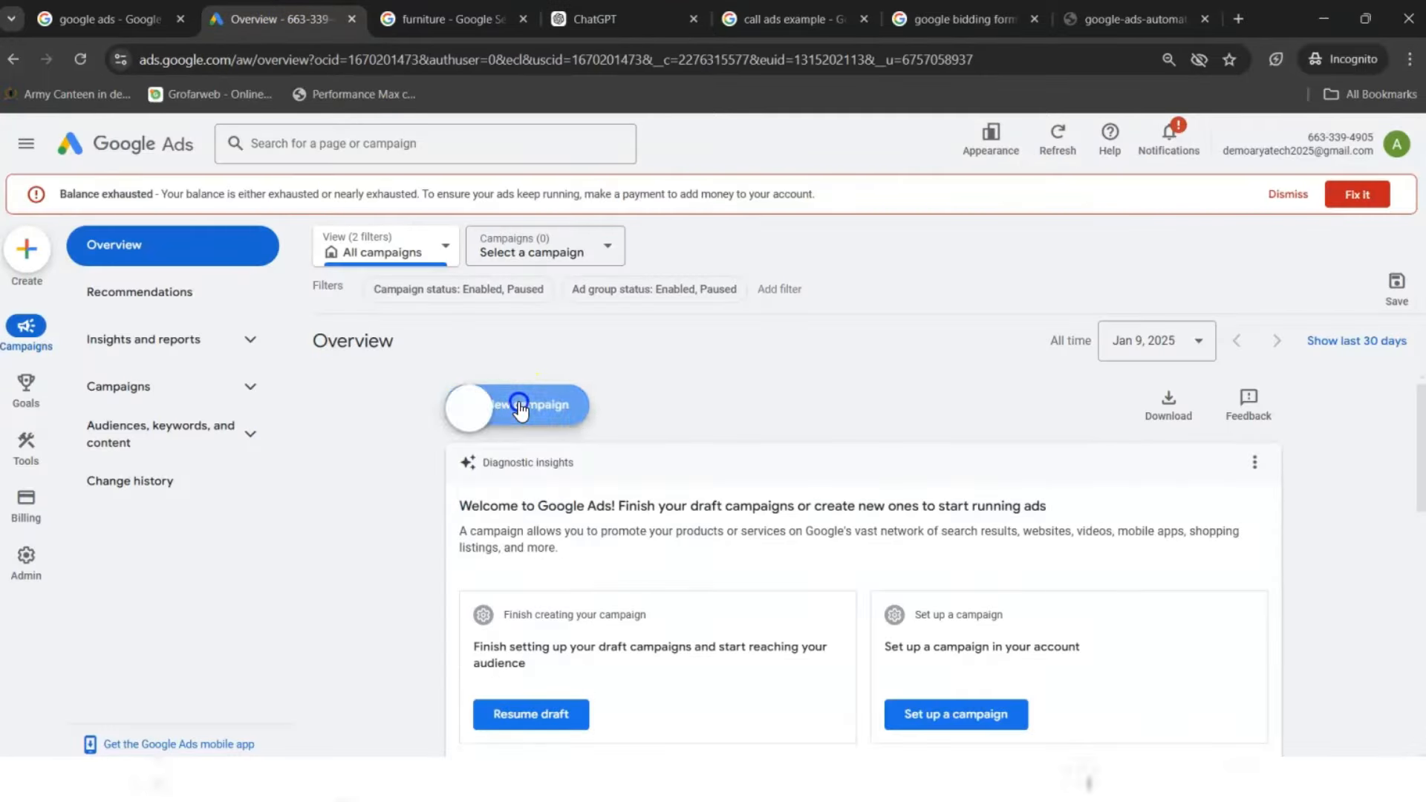
{"action": "left_click", "coordinate": [518, 407]}
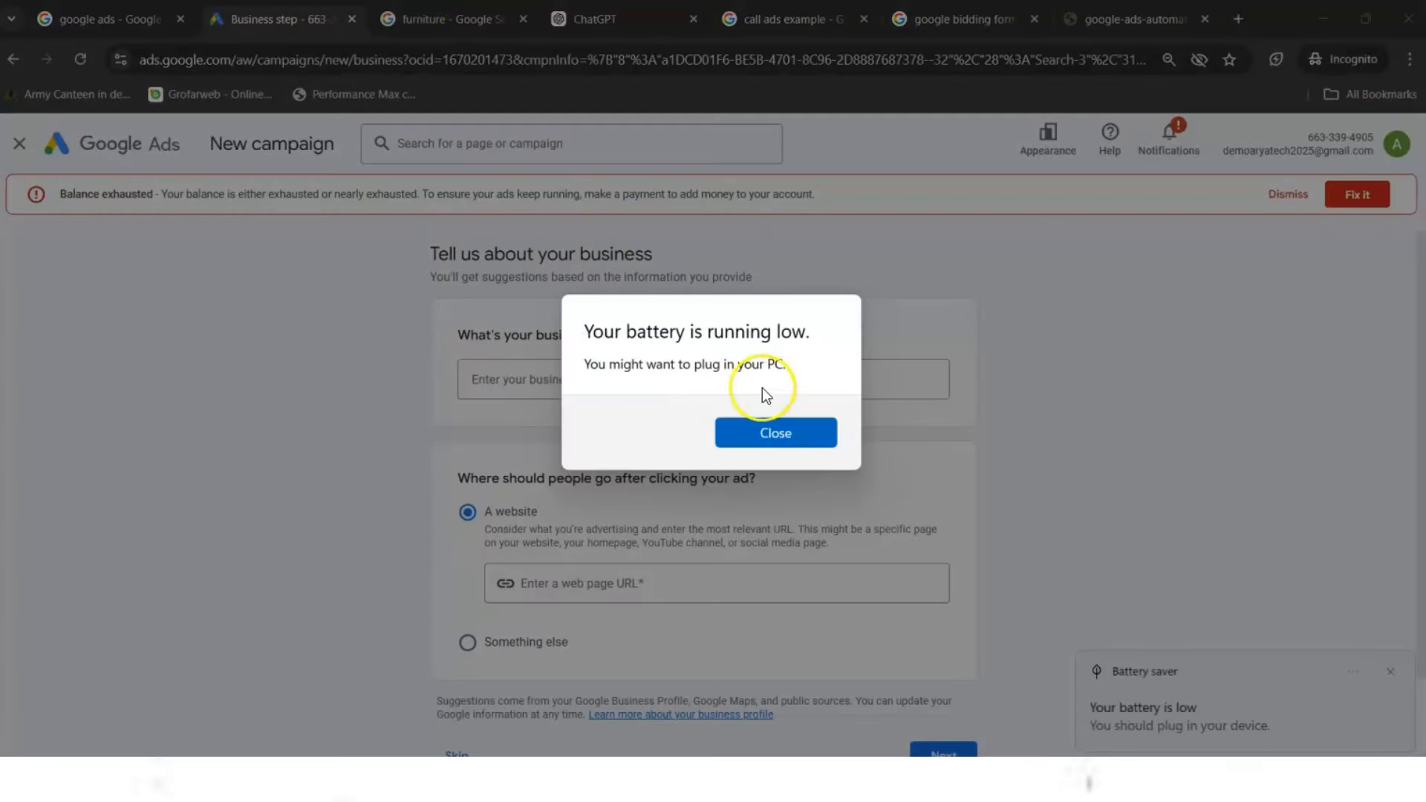
{"action": "left_click", "coordinate": [759, 431]}
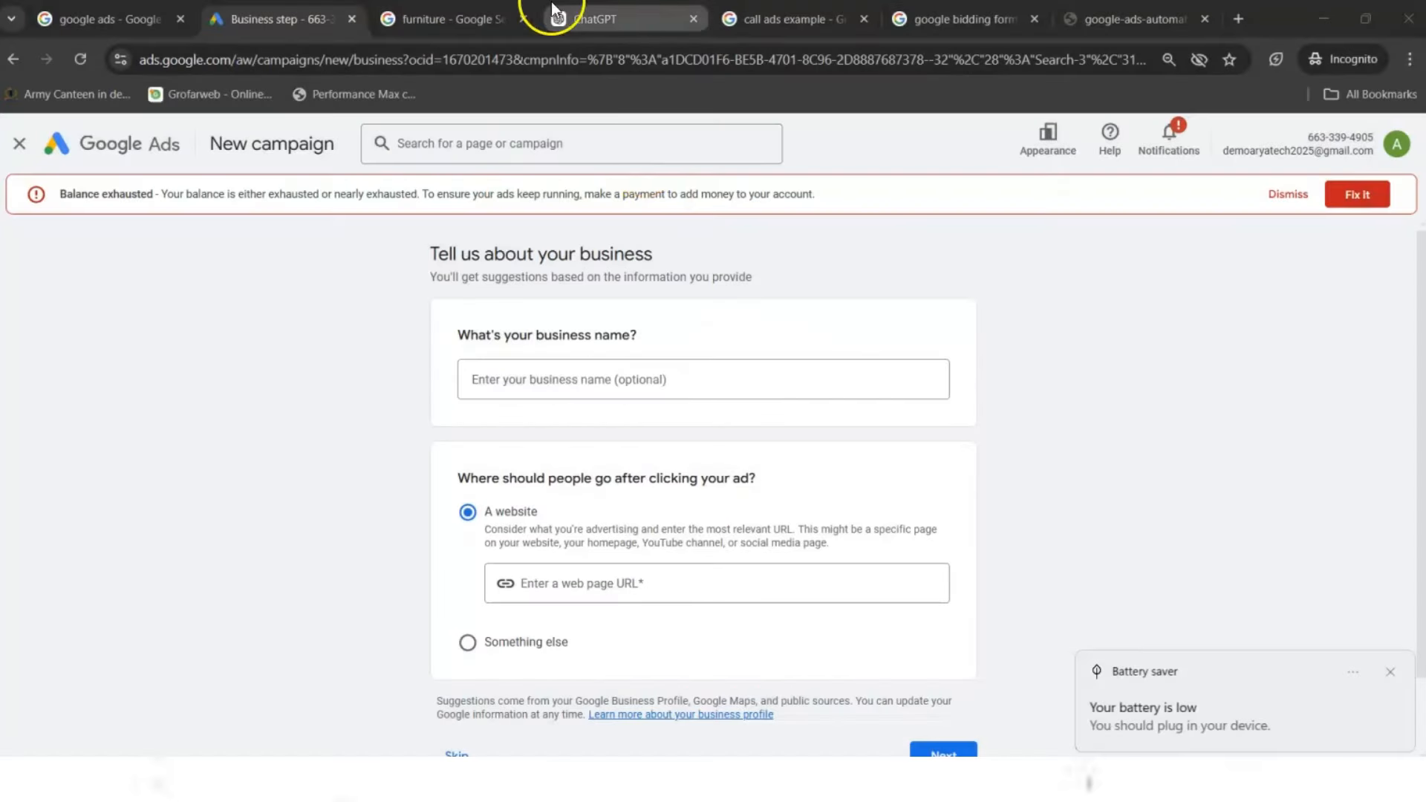
{"action": "left_click", "coordinate": [446, 19]}
{"action": "left_click", "coordinate": [594, 18]}
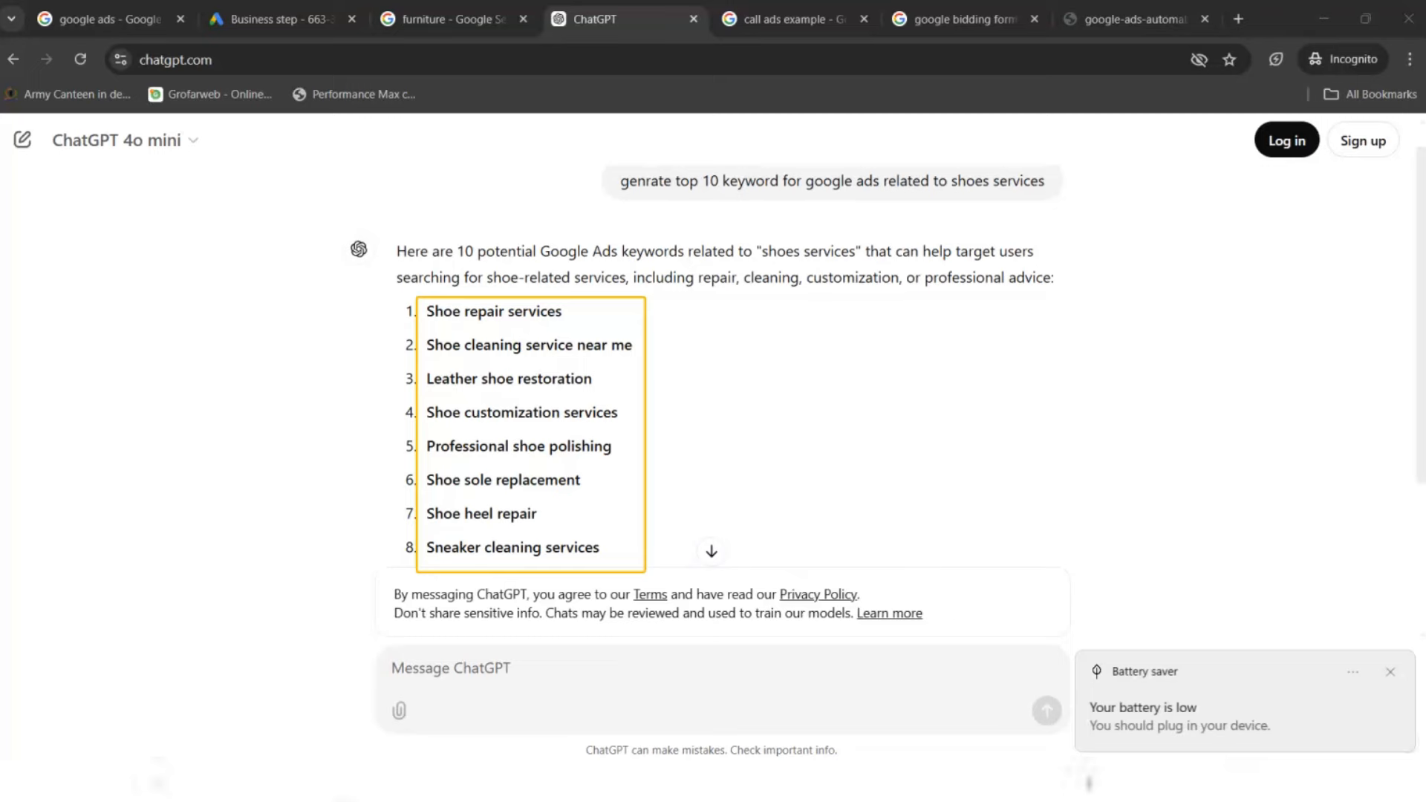
{"action": "left_click", "coordinate": [282, 18]}
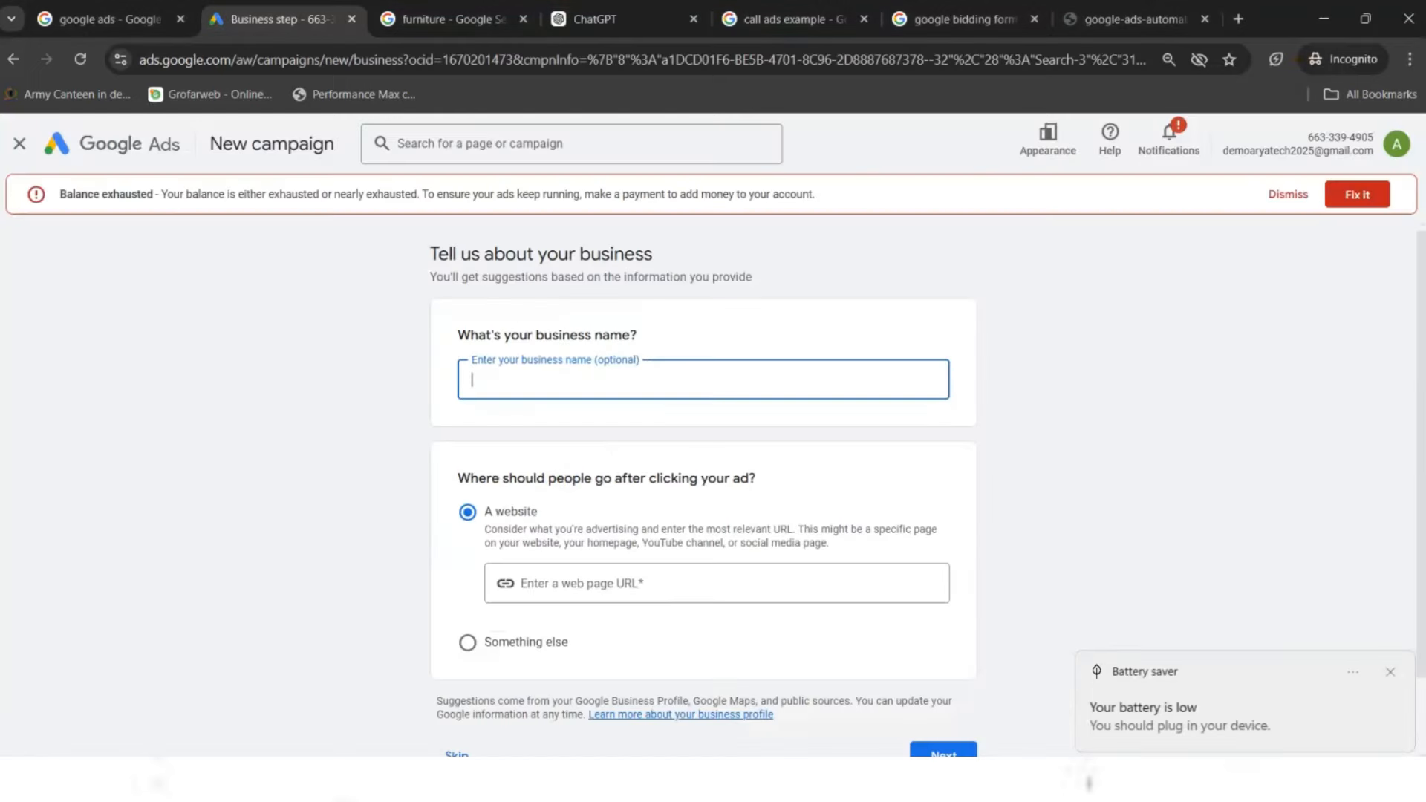
{"action": "left_click", "coordinate": [19, 144]}
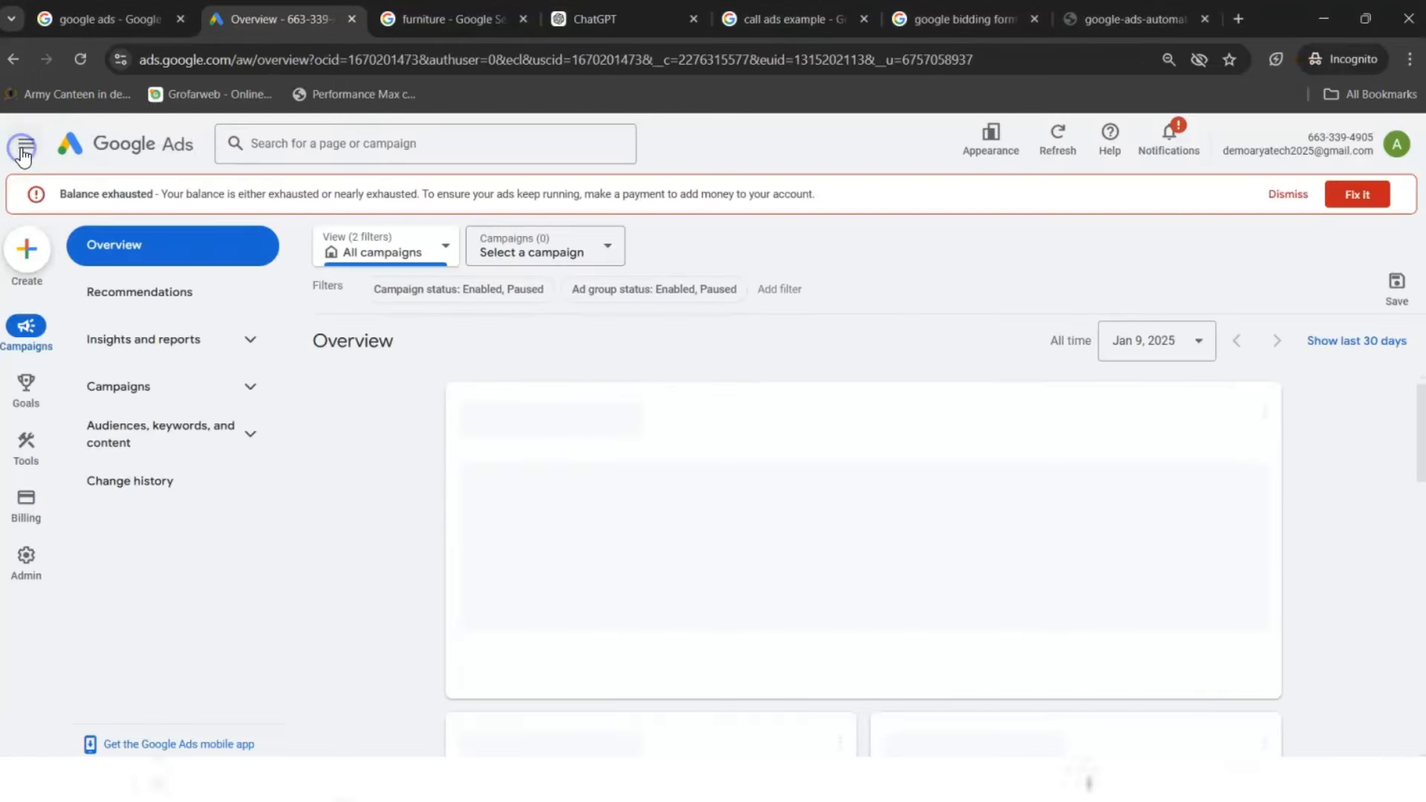
- Open the Keyword Planner from the navigation menu and dismiss its recent-updates notice
{"action": "left_click", "coordinate": [24, 154]}
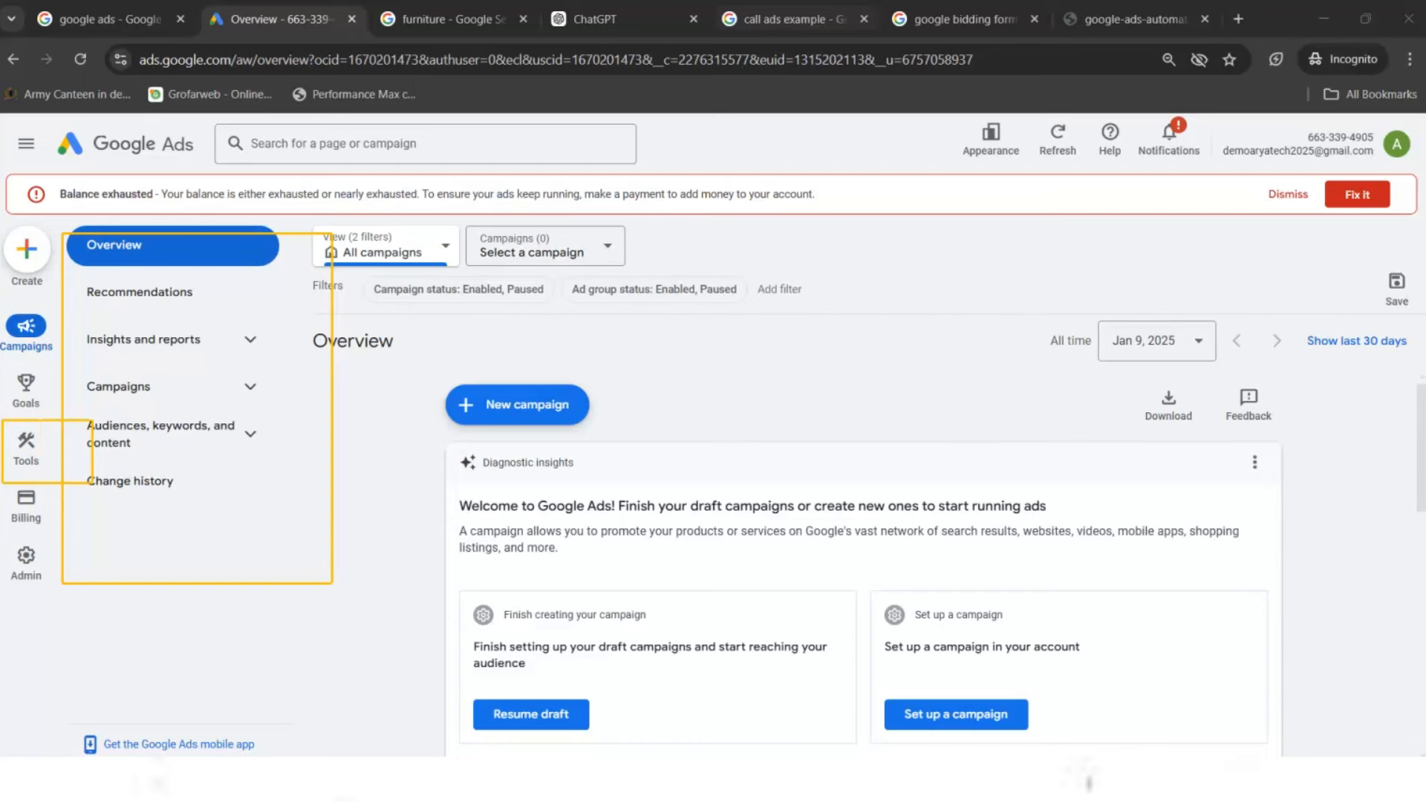
{"action": "left_click", "coordinate": [25, 438]}
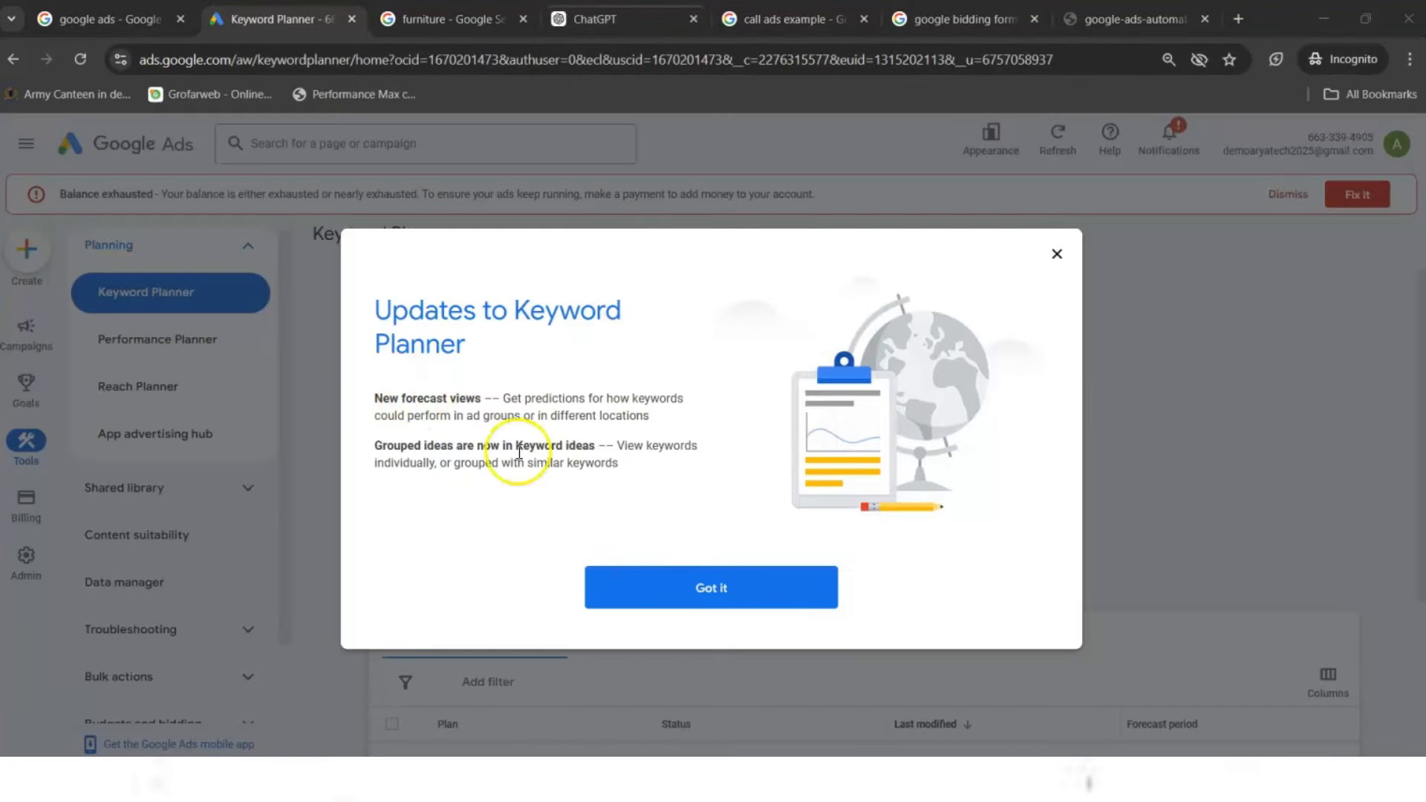
{"action": "left_click", "coordinate": [1057, 254]}
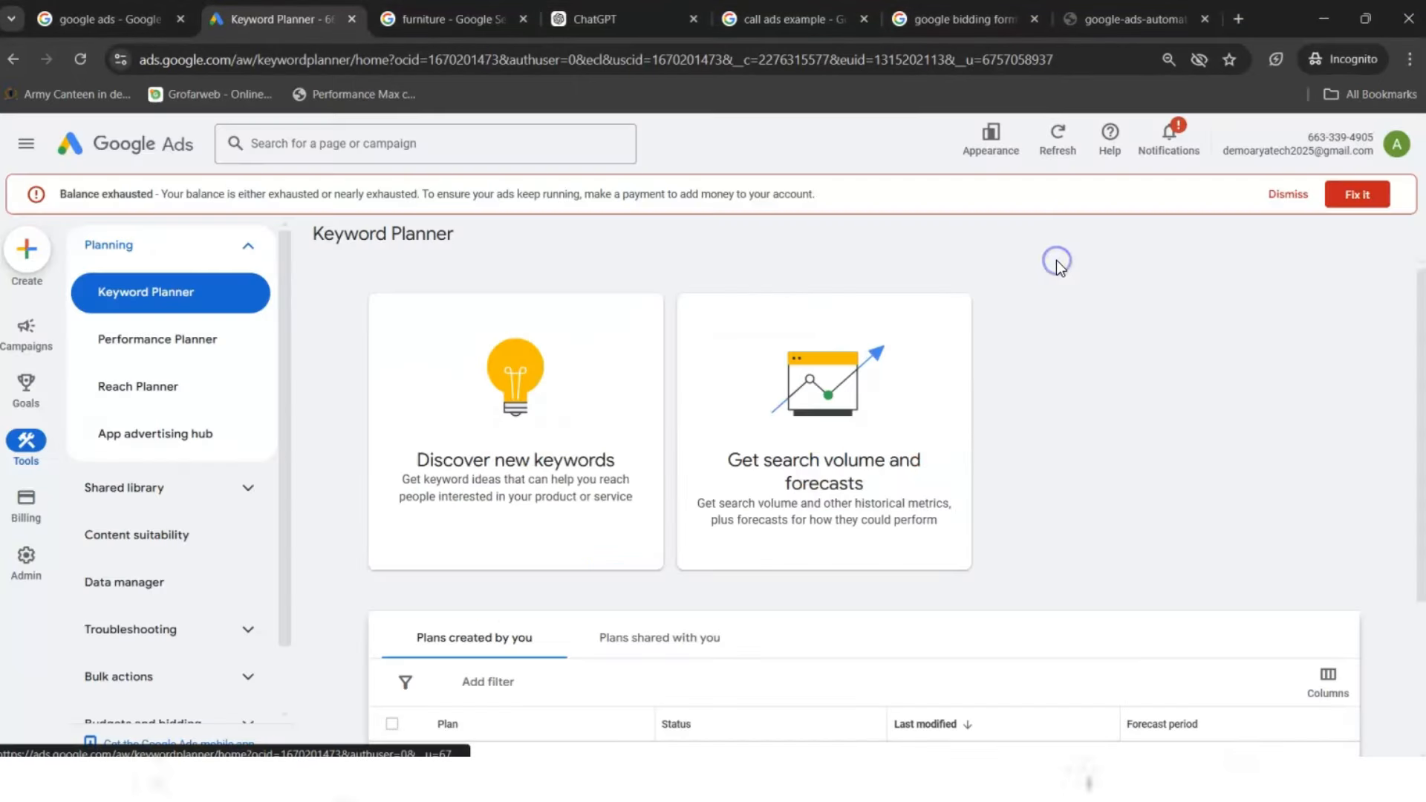
{"action": "scroll", "coordinate": [1411, 297], "scroll_direction": "down", "scroll_amount": 1}
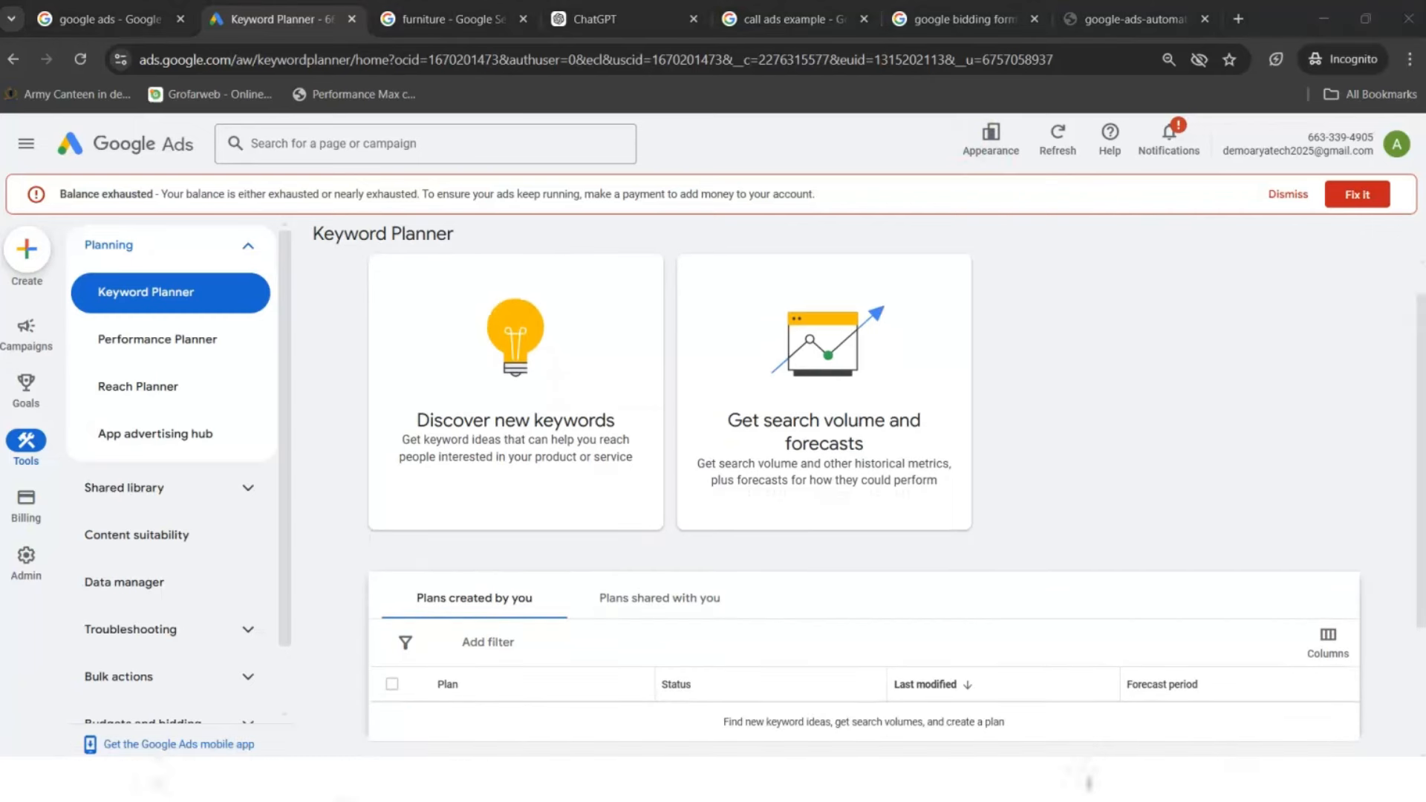
{"action": "mouse_move", "coordinate": [358, 243]}
{"action": "left_mouse_down"}
{"action": "mouse_move", "coordinate": [589, 475]}
{"action": "mouse_move", "coordinate": [656, 498]}
{"action": "left_mouse_up"}
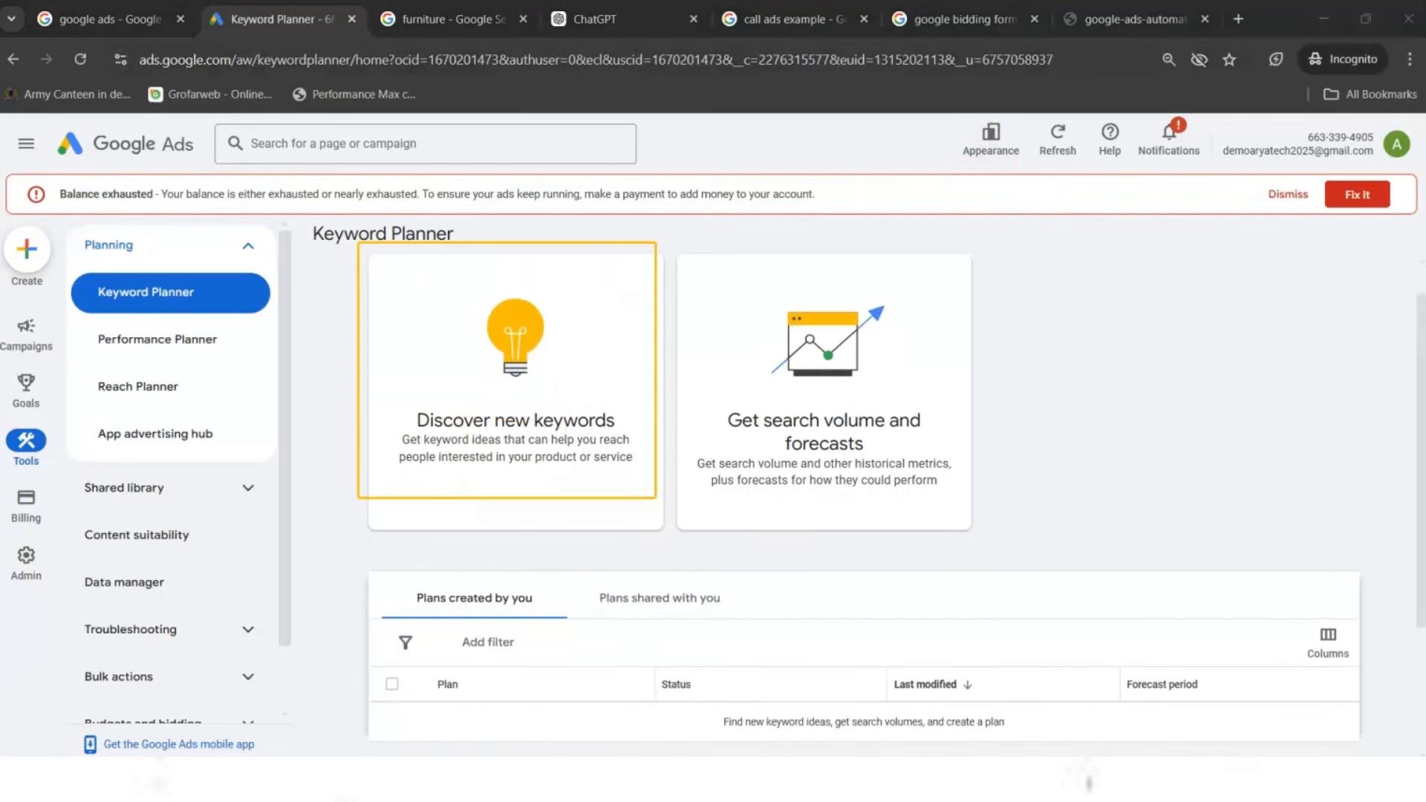
{"action": "mouse_move", "coordinate": [675, 243]}
{"action": "left_mouse_down"}
{"action": "mouse_move", "coordinate": [906, 510]}
{"action": "mouse_move", "coordinate": [1025, 543]}
{"action": "left_mouse_up"}
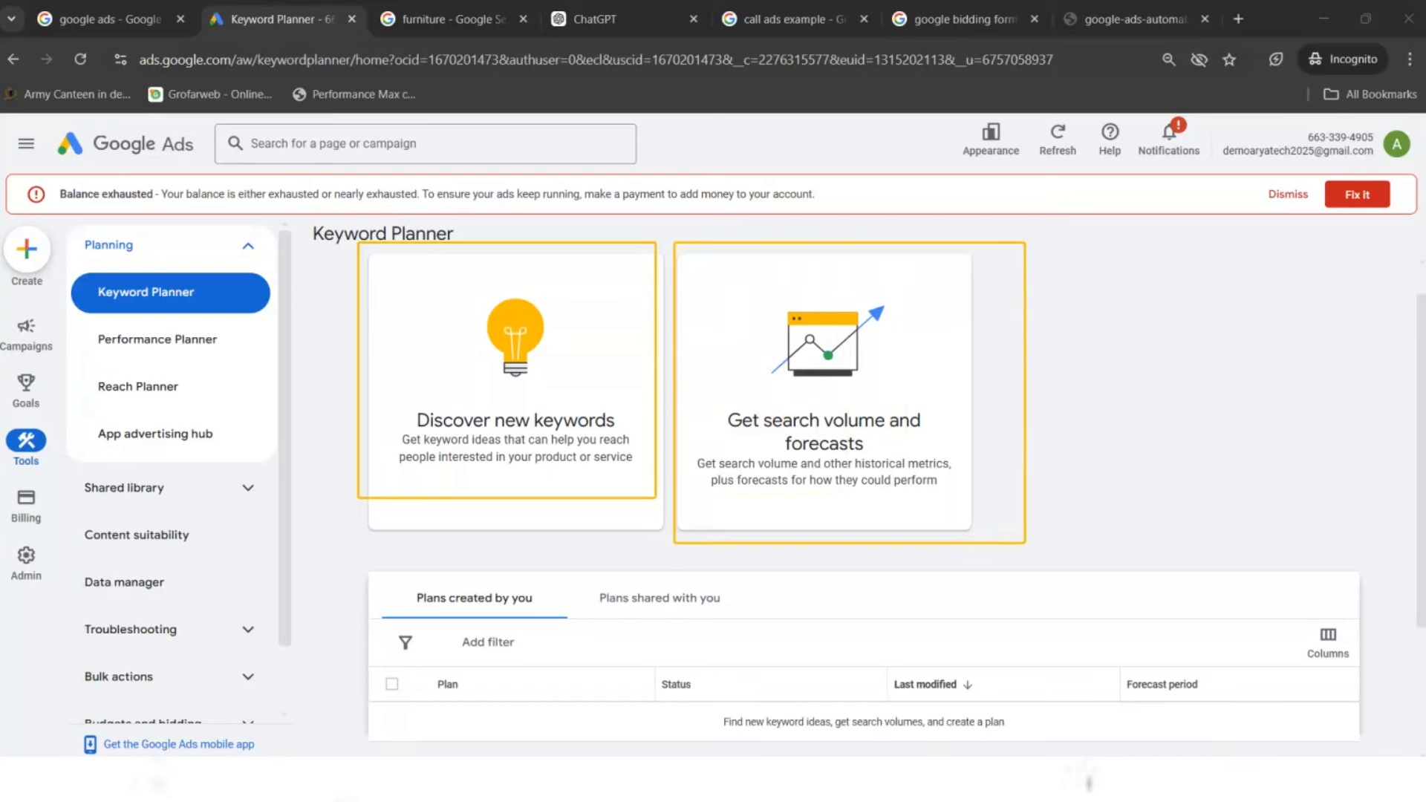
{"action": "key", "text": "Escape"}
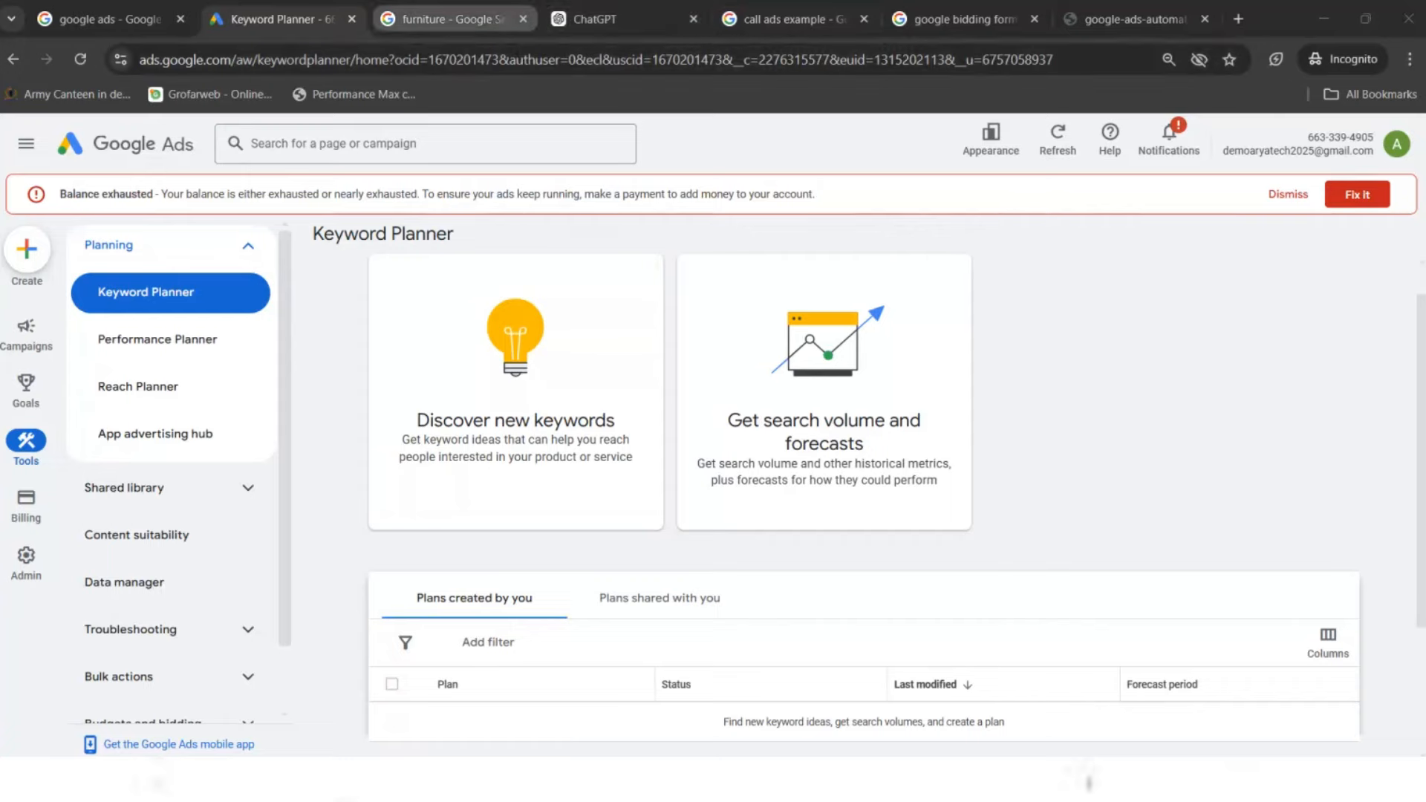
- Check the ChatGPT keyword list again, then open Keyword Planner's Discover new keywords form
{"action": "left_click", "coordinate": [455, 20]}
{"action": "left_click", "coordinate": [594, 19]}
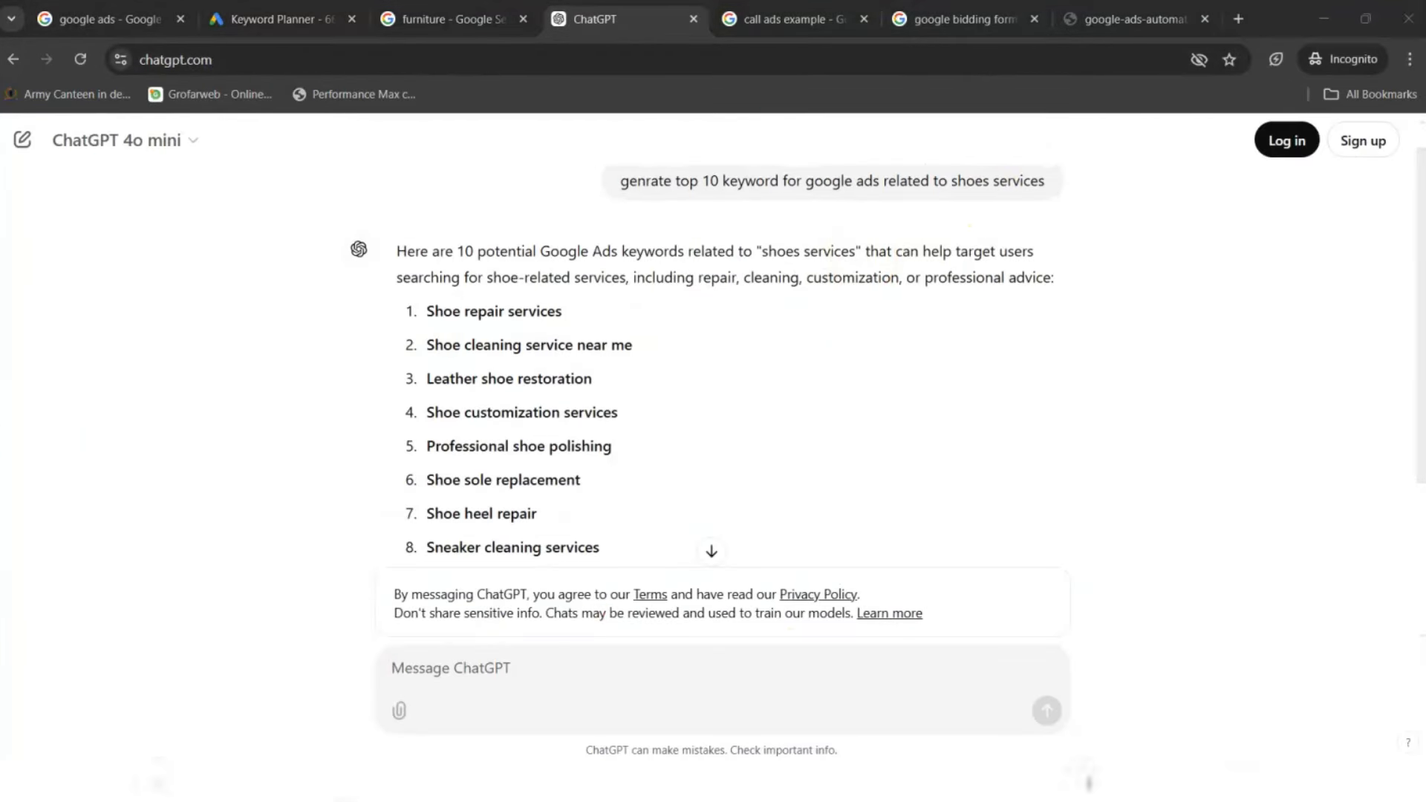
{"action": "left_click_drag", "start_coordinate": [423, 293], "coordinate": [674, 576]}
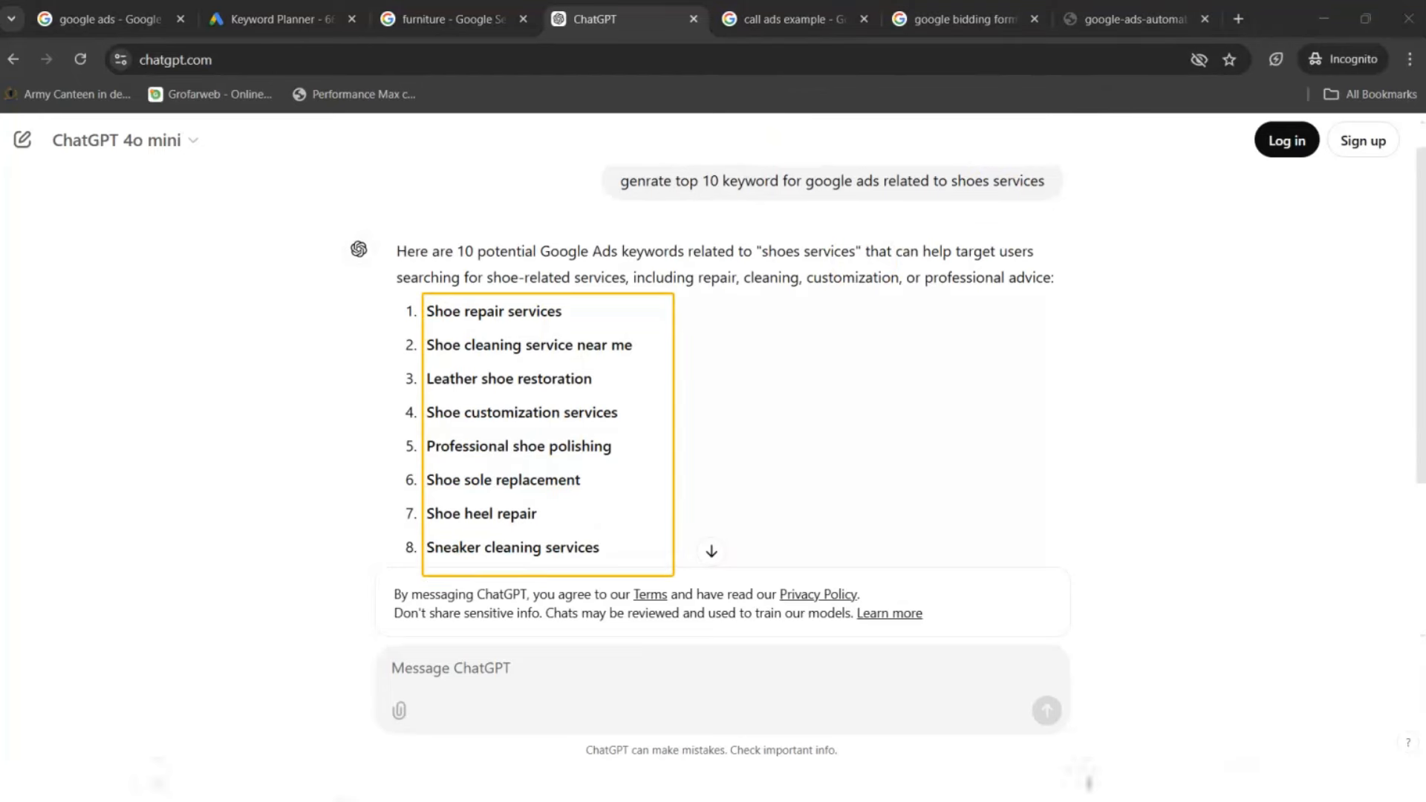
{"action": "left_click", "coordinate": [282, 19]}
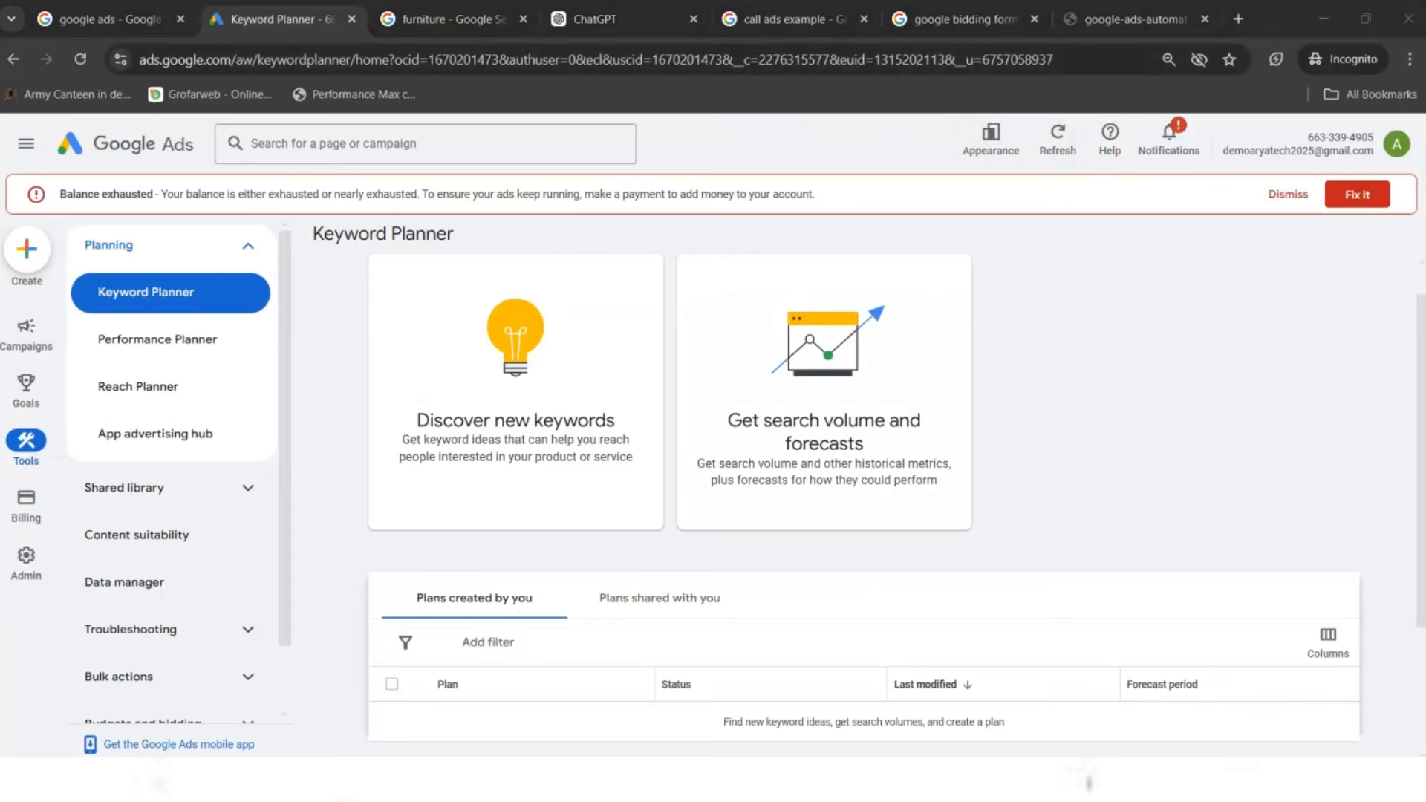
{"action": "left_click_drag", "start_coordinate": [356, 285], "coordinate": [677, 585]}
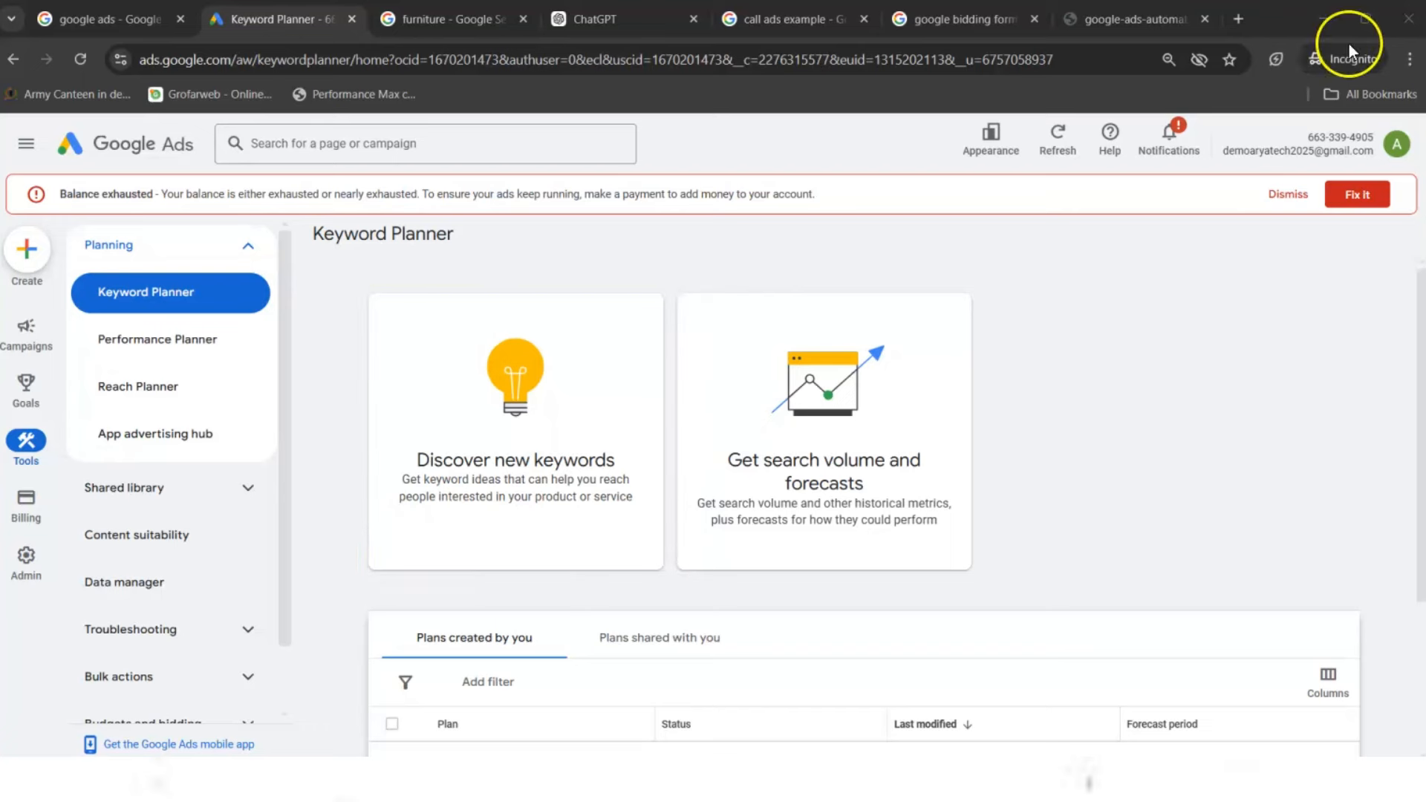
{"action": "left_click", "coordinate": [558, 438]}
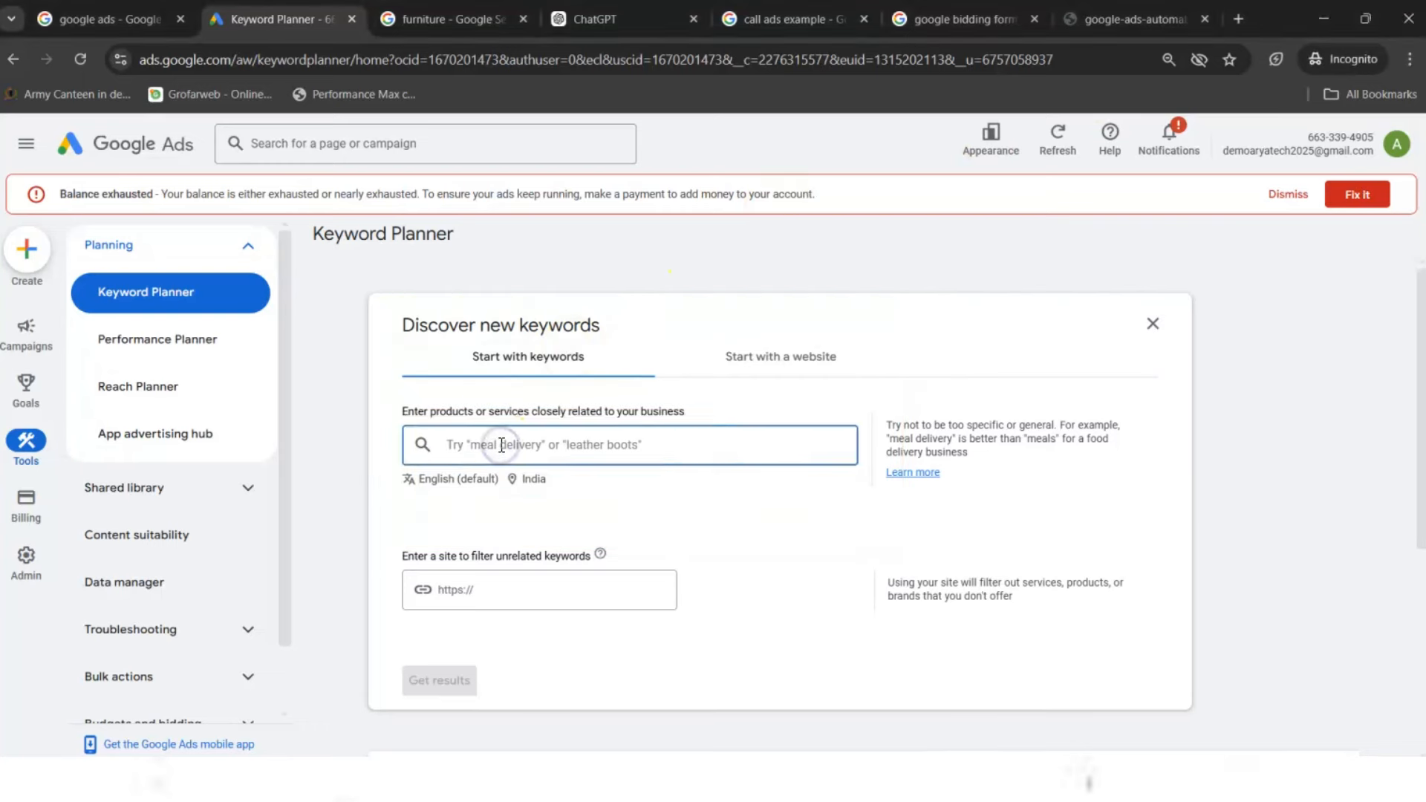
- Enter 'shoes' as the product or service and get keyword ideas
{"action": "type", "text": "shoes"}
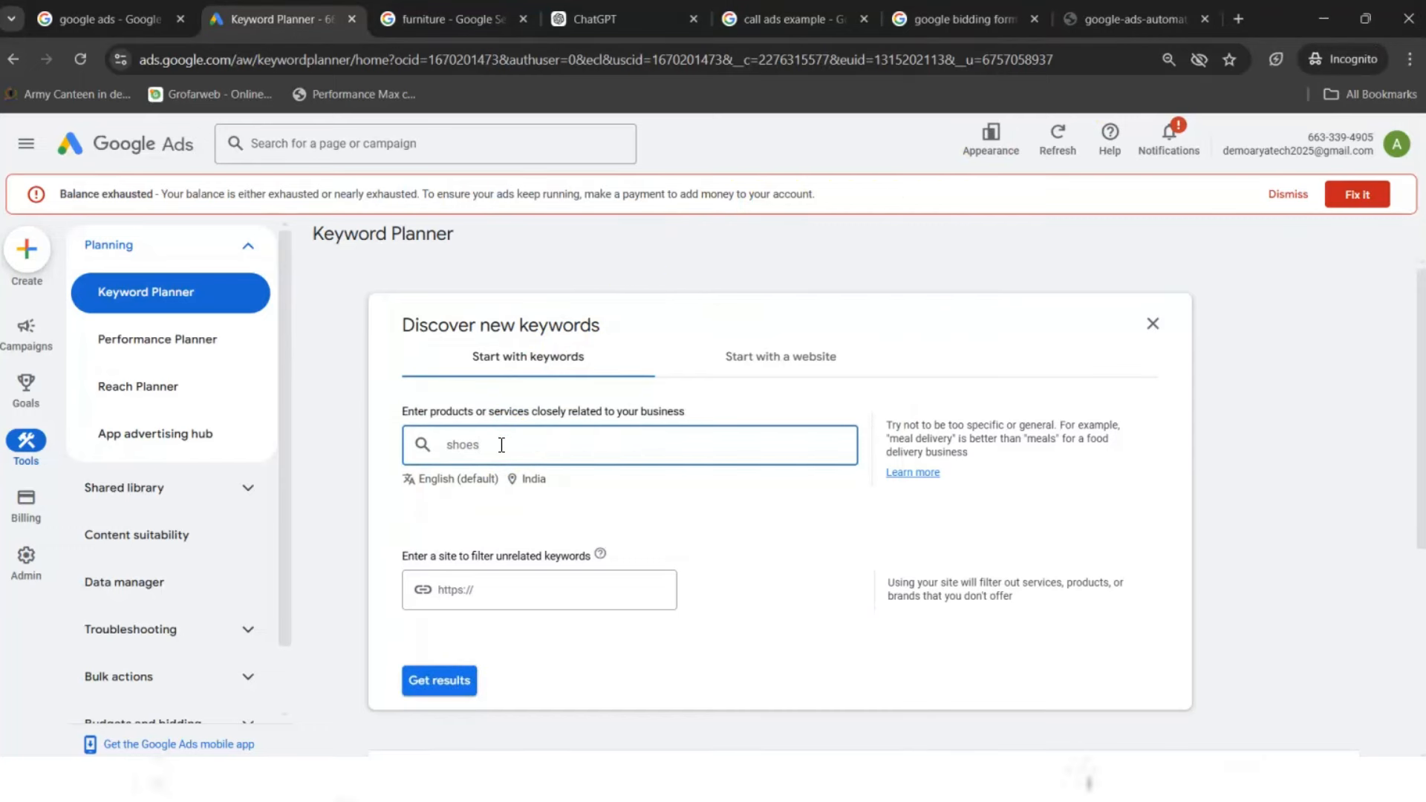
{"action": "left_click", "coordinate": [432, 592]}
{"action": "left_click", "coordinate": [438, 685]}
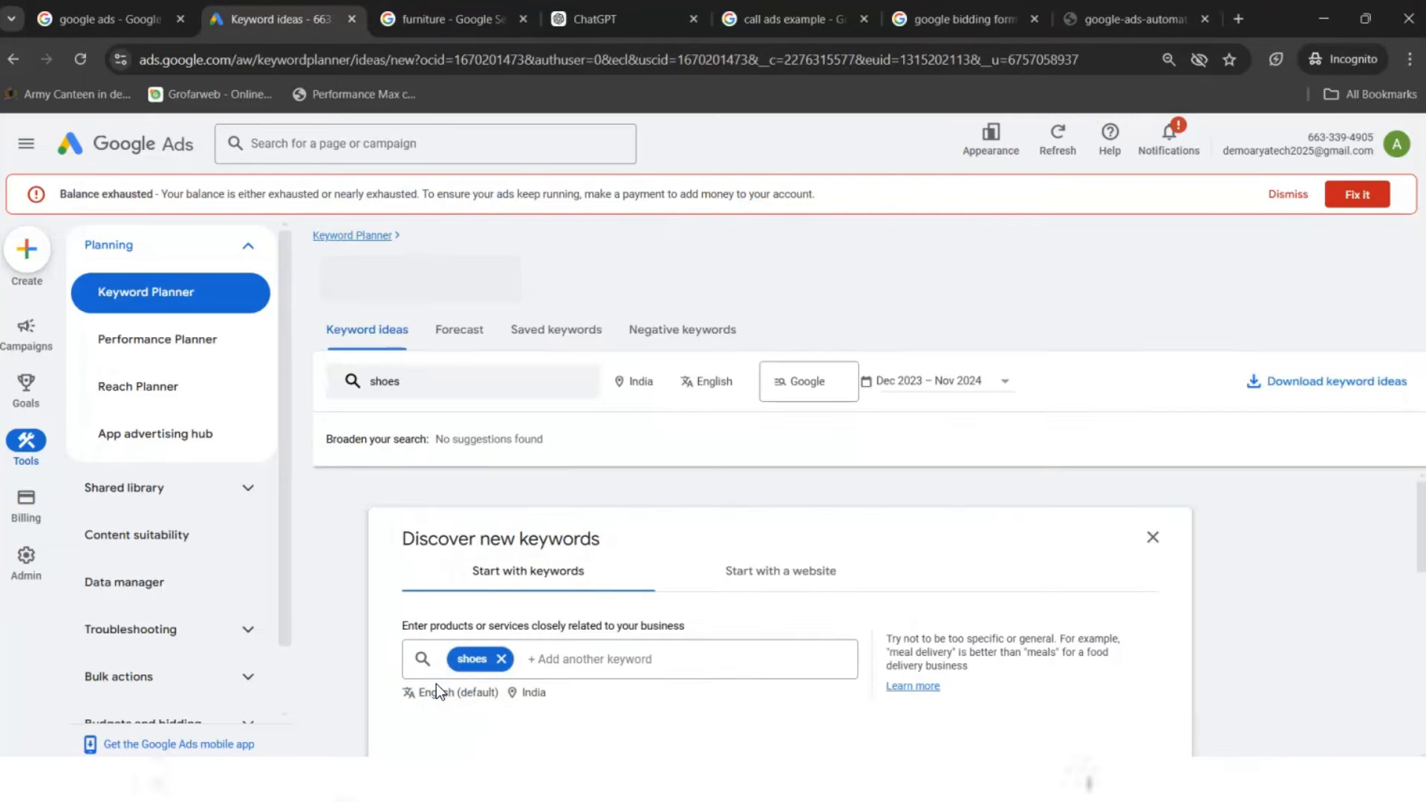
- Select all 100 shoe keyword ideas in the table and copy them to the clipboard
{"action": "left_click", "coordinate": [652, 640]}
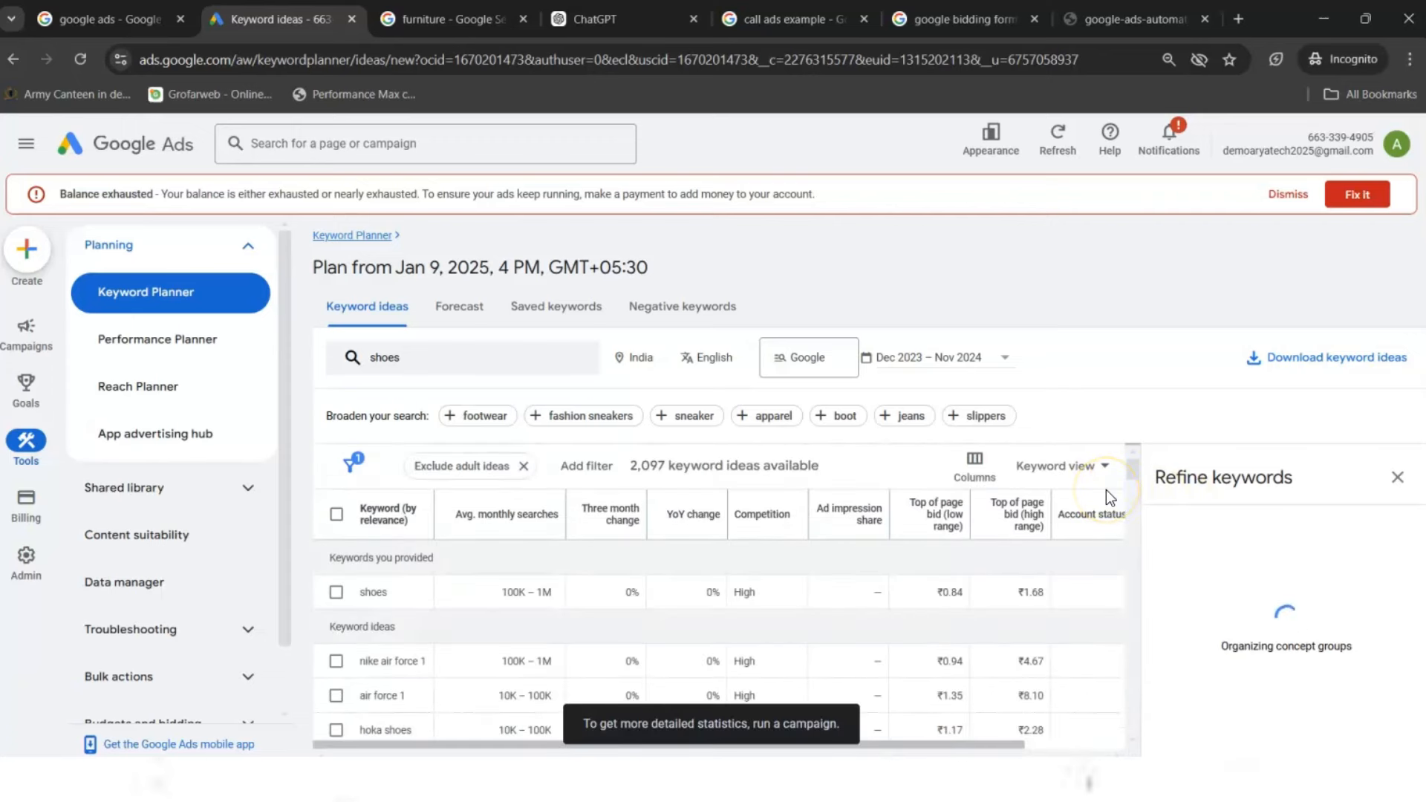
{"action": "left_click_drag", "start_coordinate": [1136, 475], "coordinate": [1135, 470]}
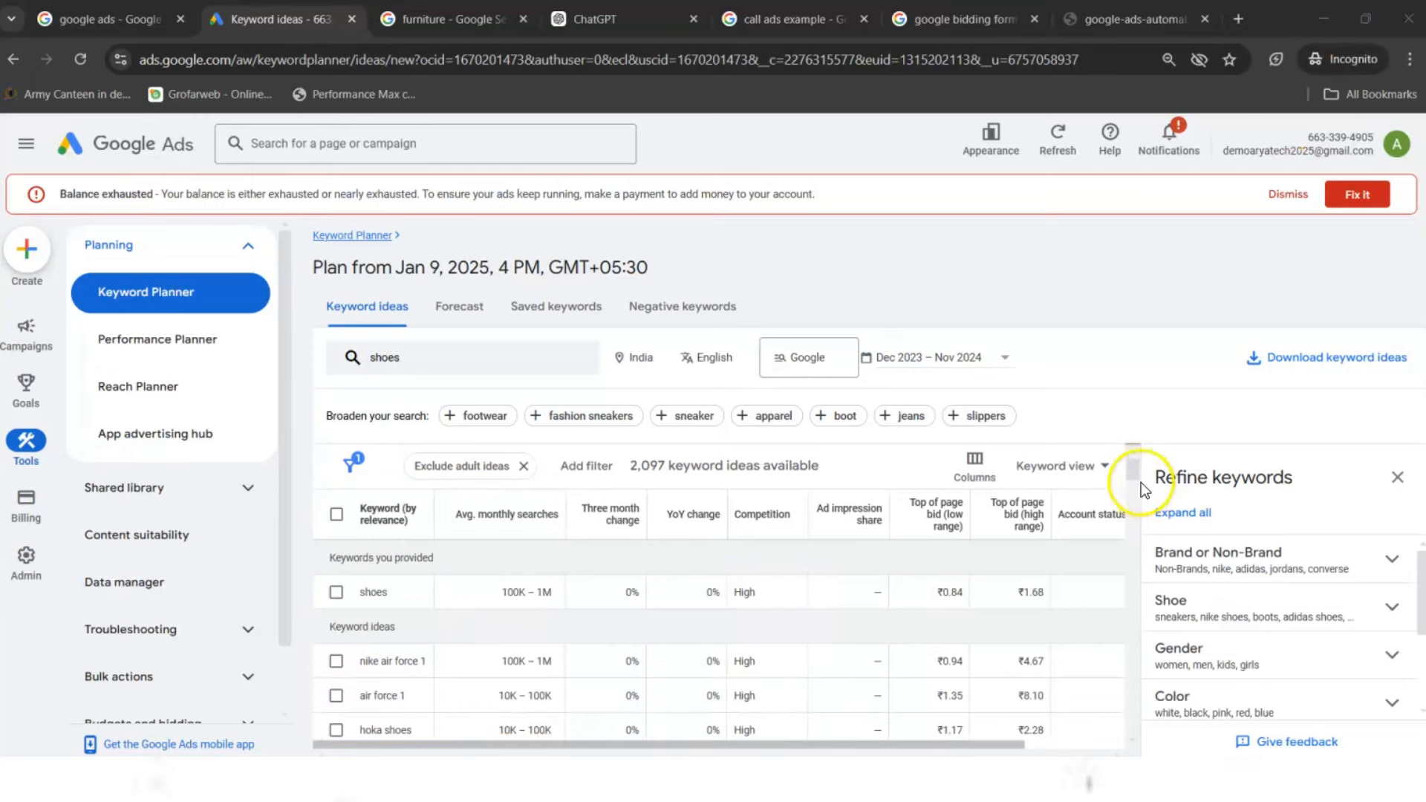
{"action": "left_click_drag", "start_coordinate": [1133, 470], "coordinate": [1133, 470]}
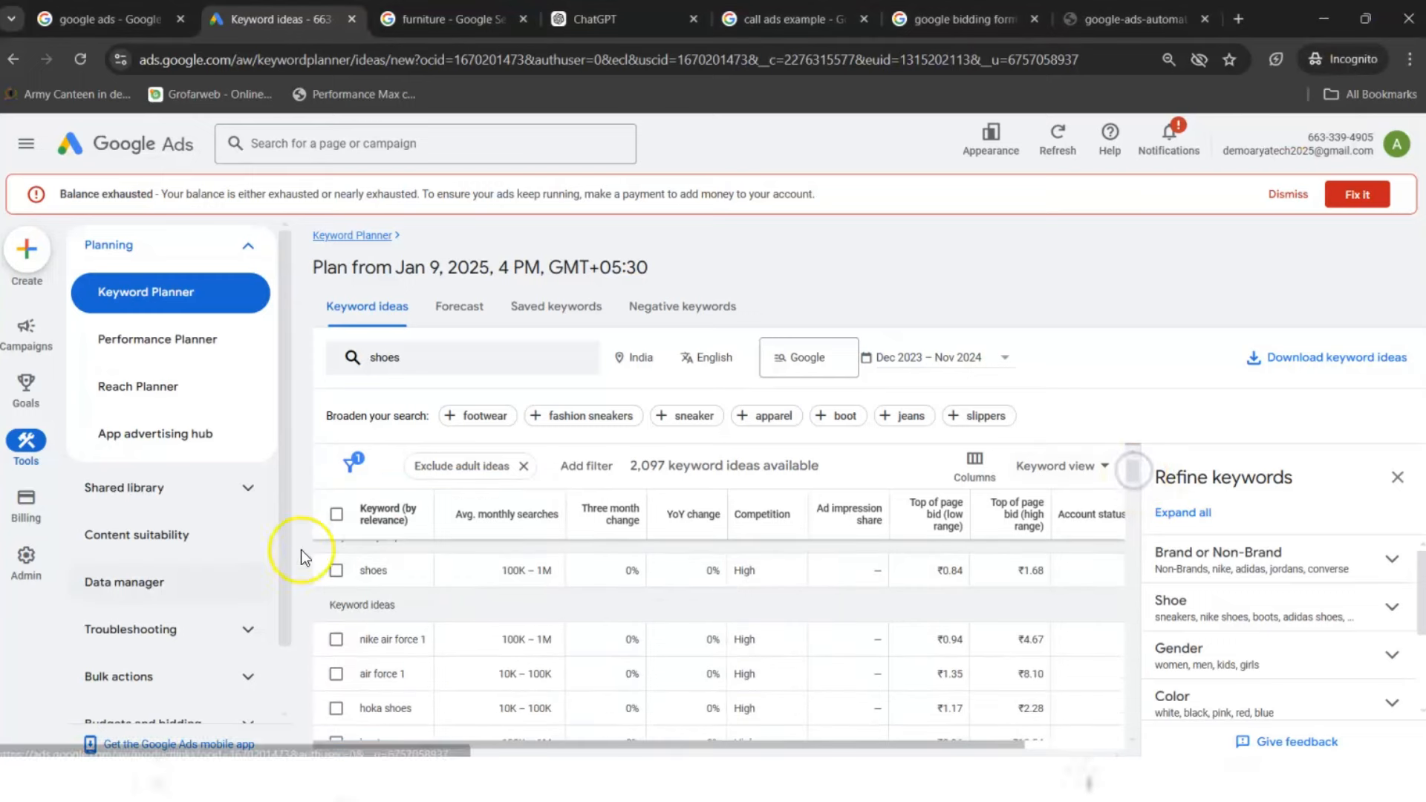
{"action": "left_click", "coordinate": [337, 514]}
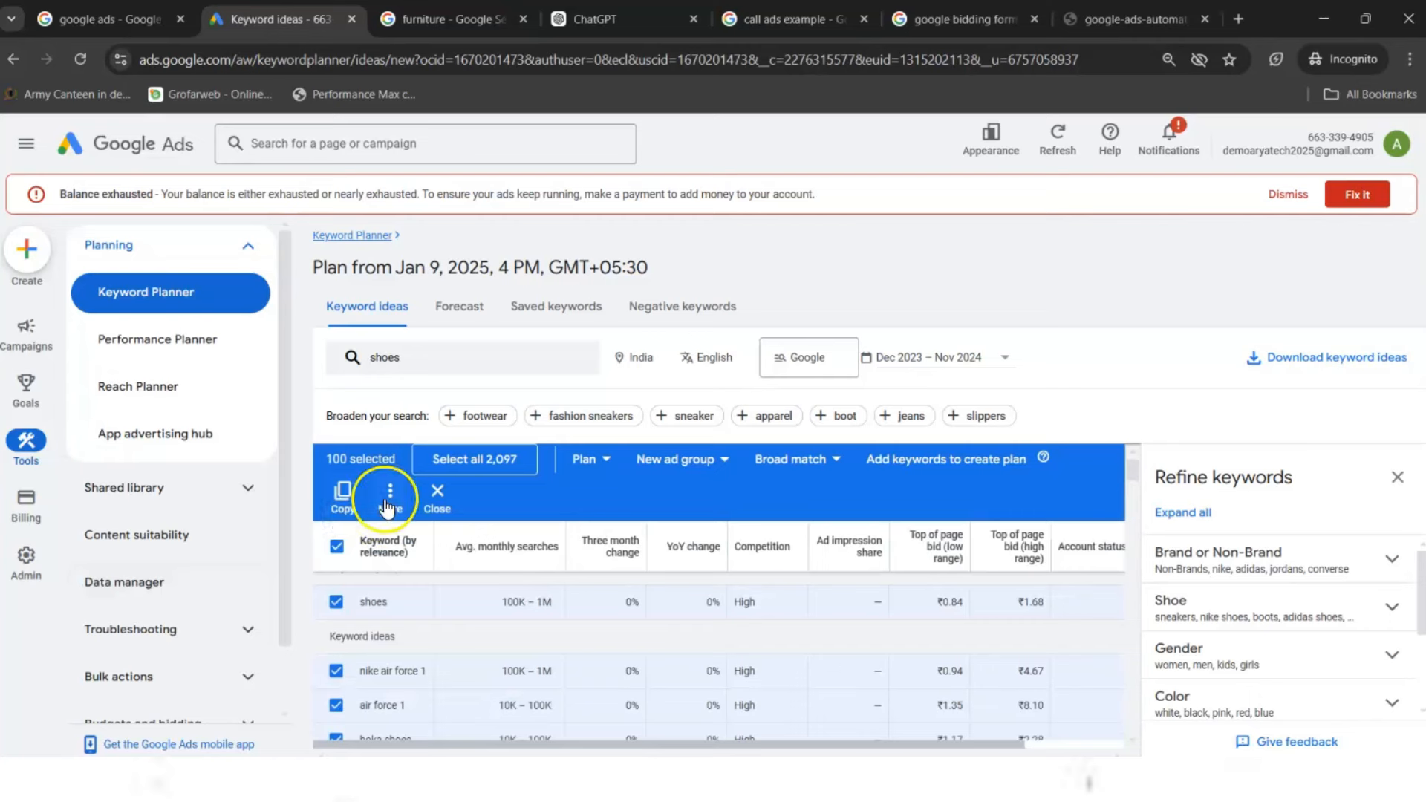
{"action": "left_click", "coordinate": [343, 497]}
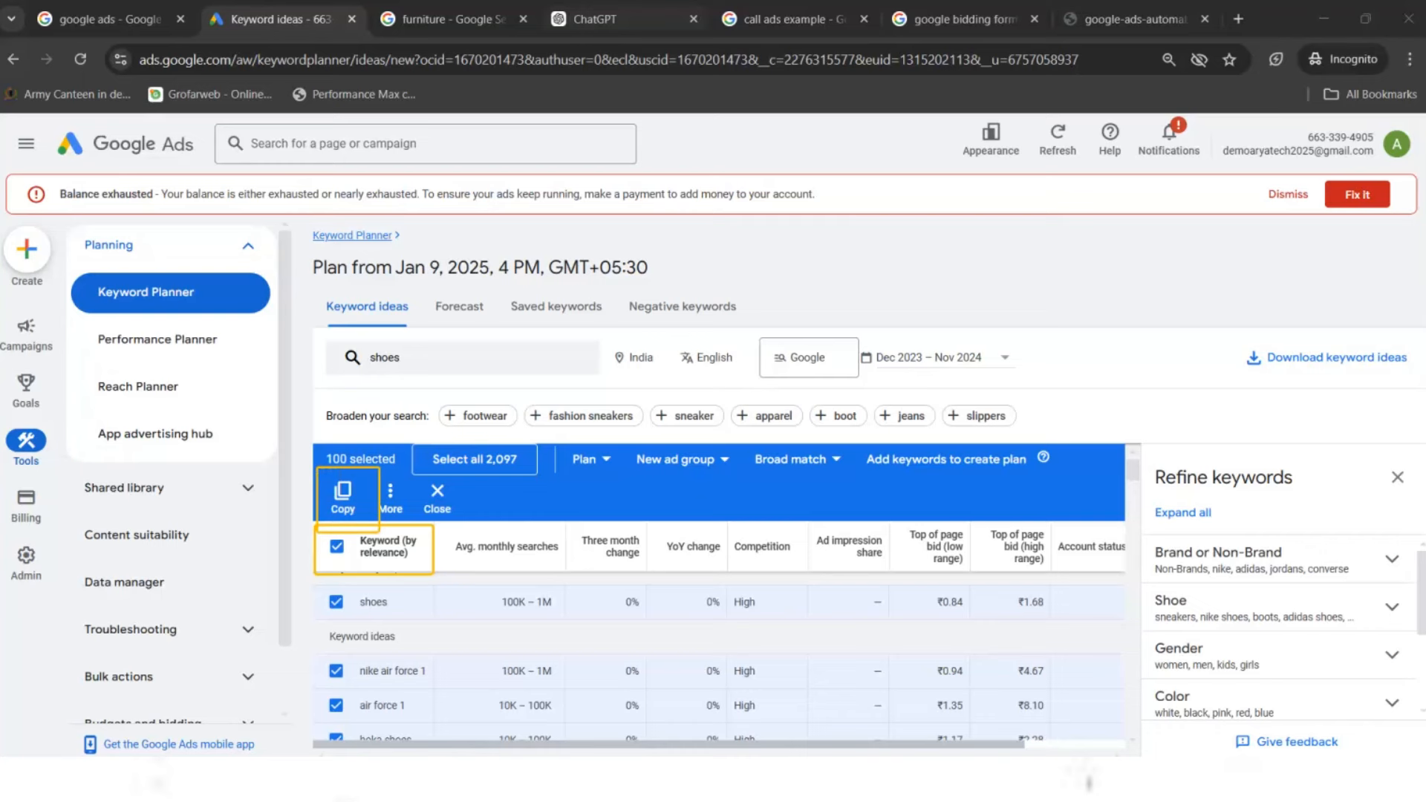
{"action": "left_click", "coordinate": [341, 498]}
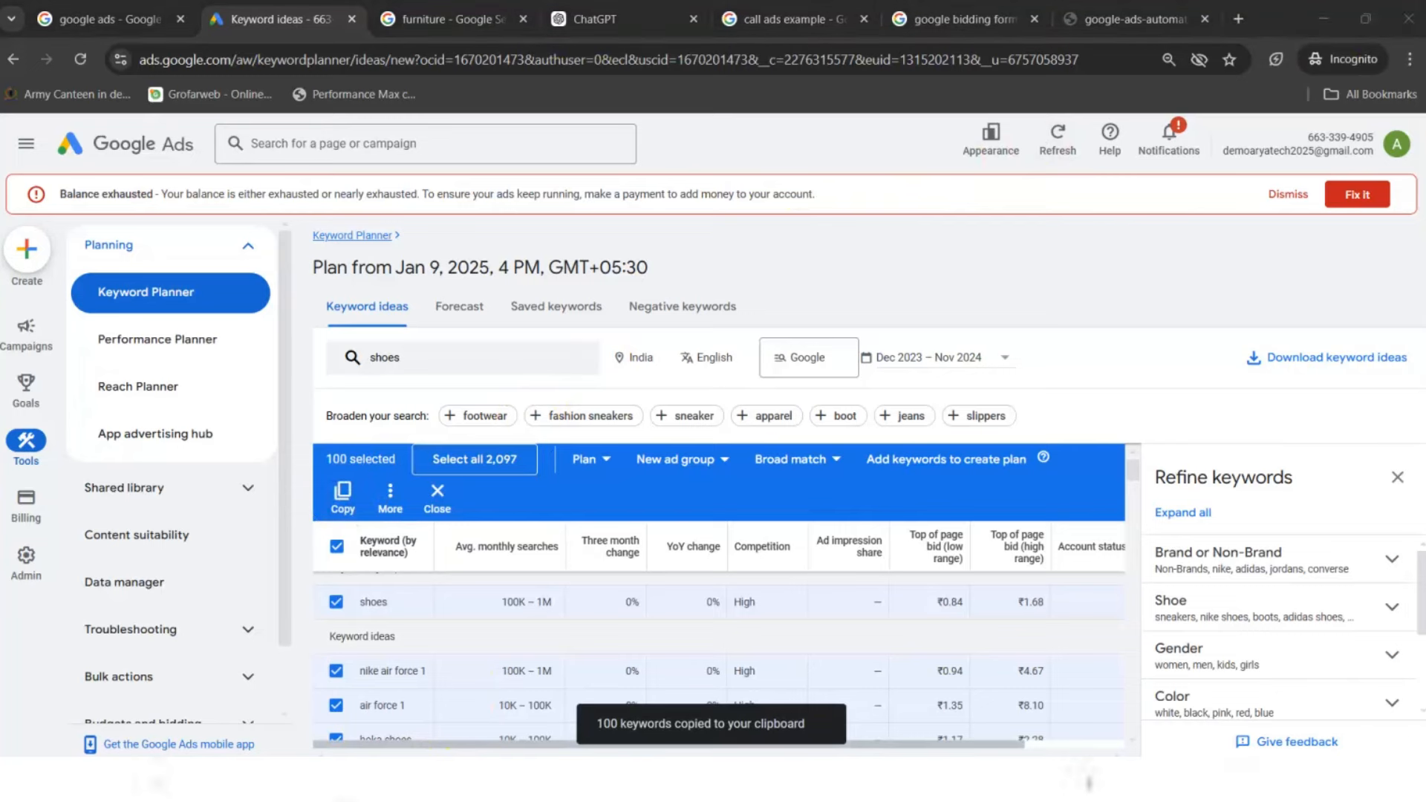
{"action": "key", "text": "super"}
- Open Notepad via a 'note' search and paste the 100 shoe keywords into a new tab
{"action": "type", "text": "note"}
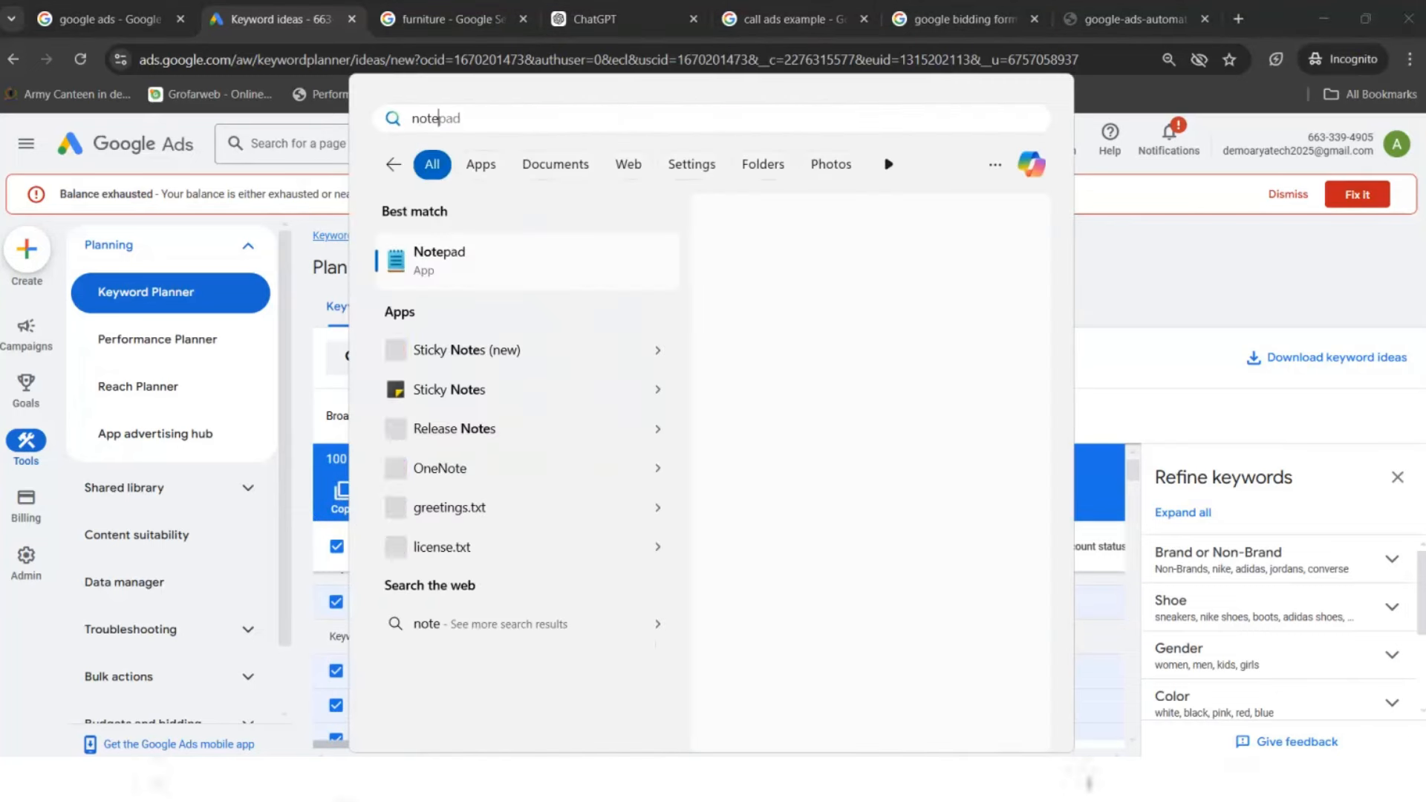
{"action": "key", "text": "Return"}
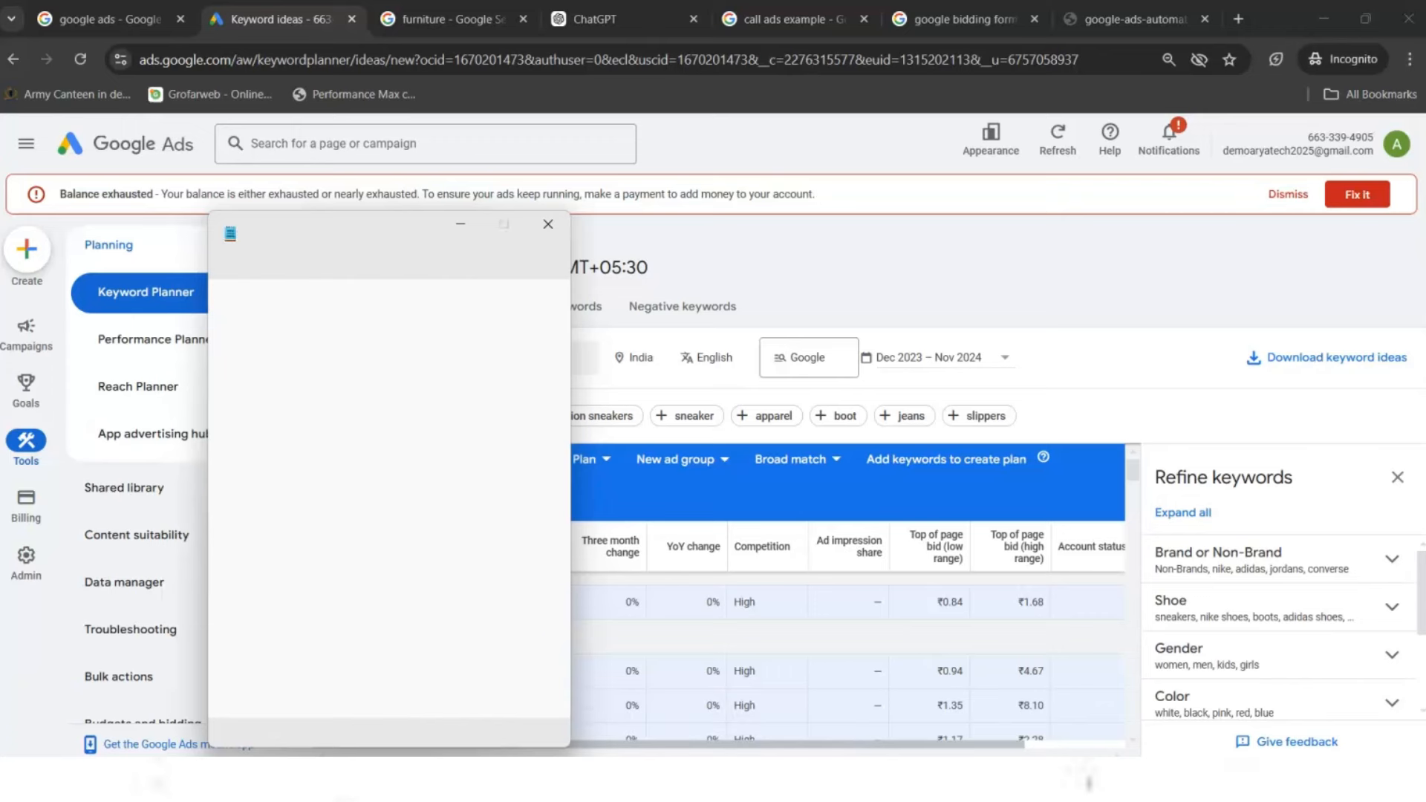
{"action": "key", "text": "Return"}
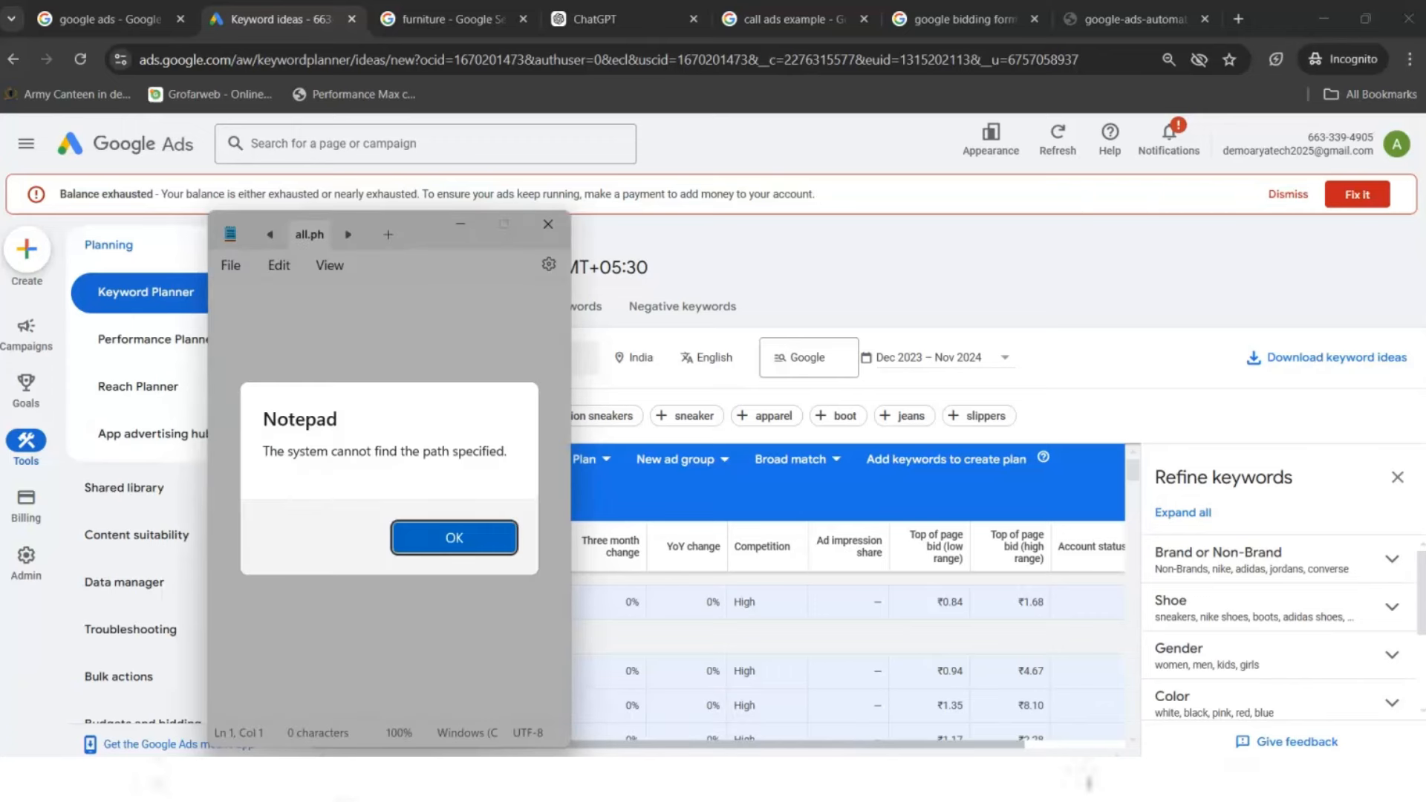
{"action": "key", "text": "Return"}
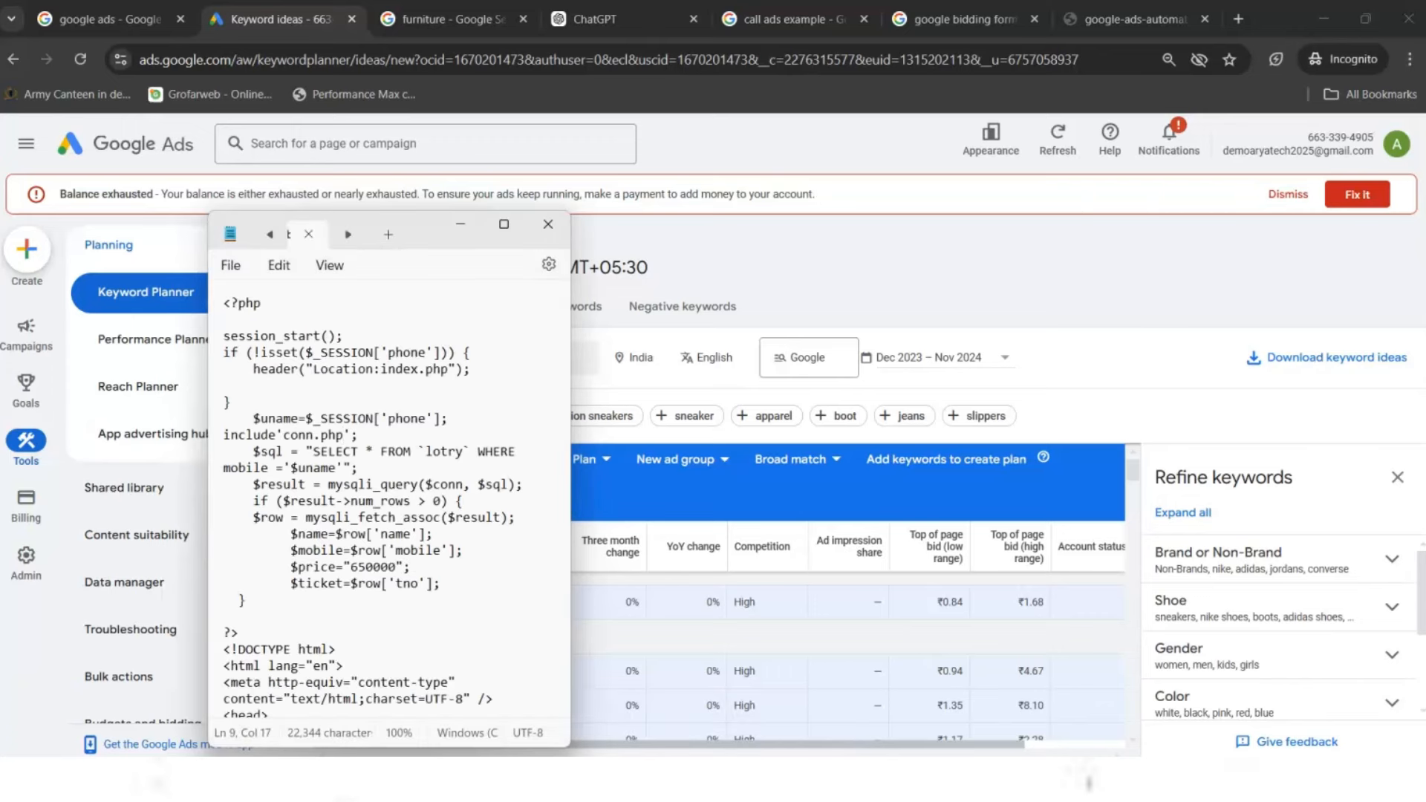
{"action": "key", "text": "ctrl+v"}
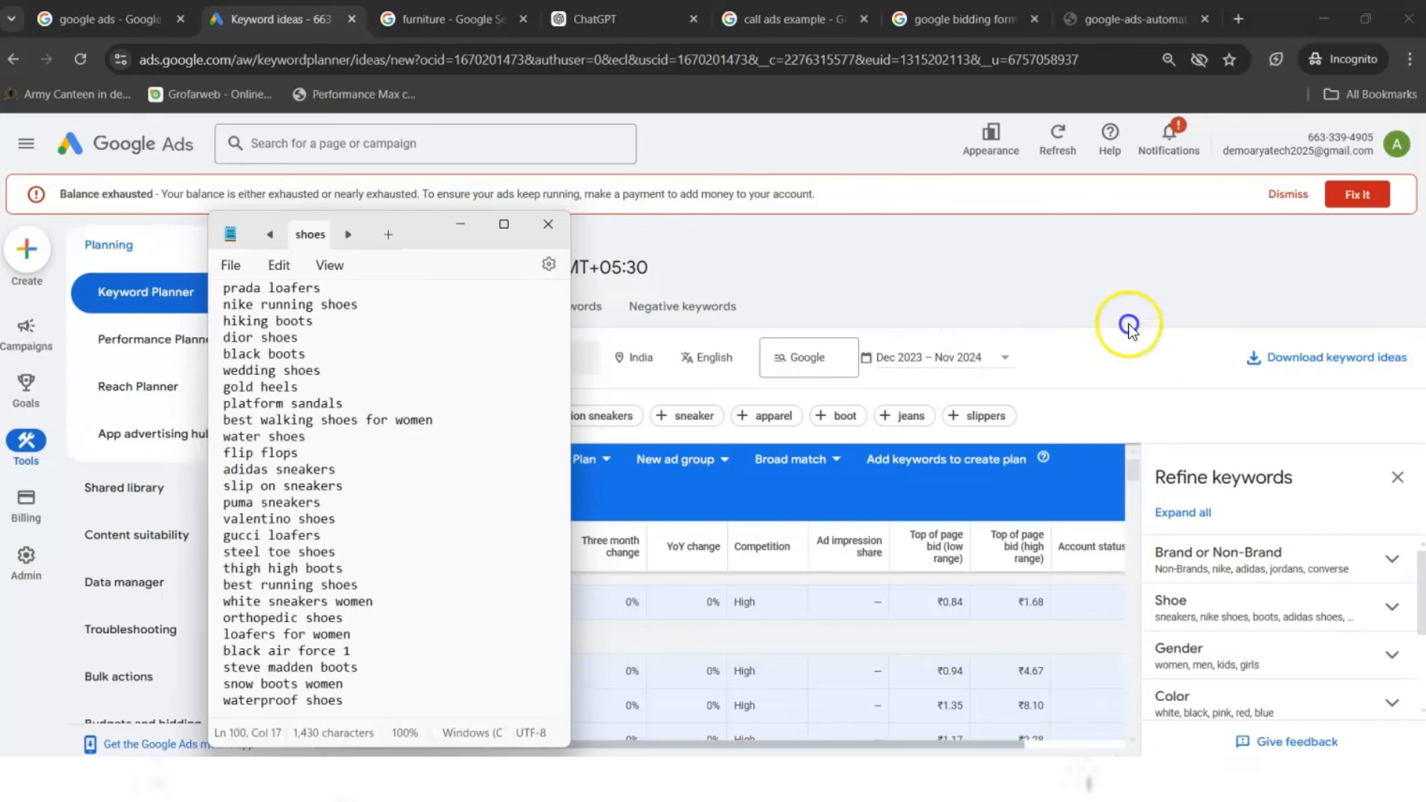
{"action": "left_click", "coordinate": [1194, 290]}
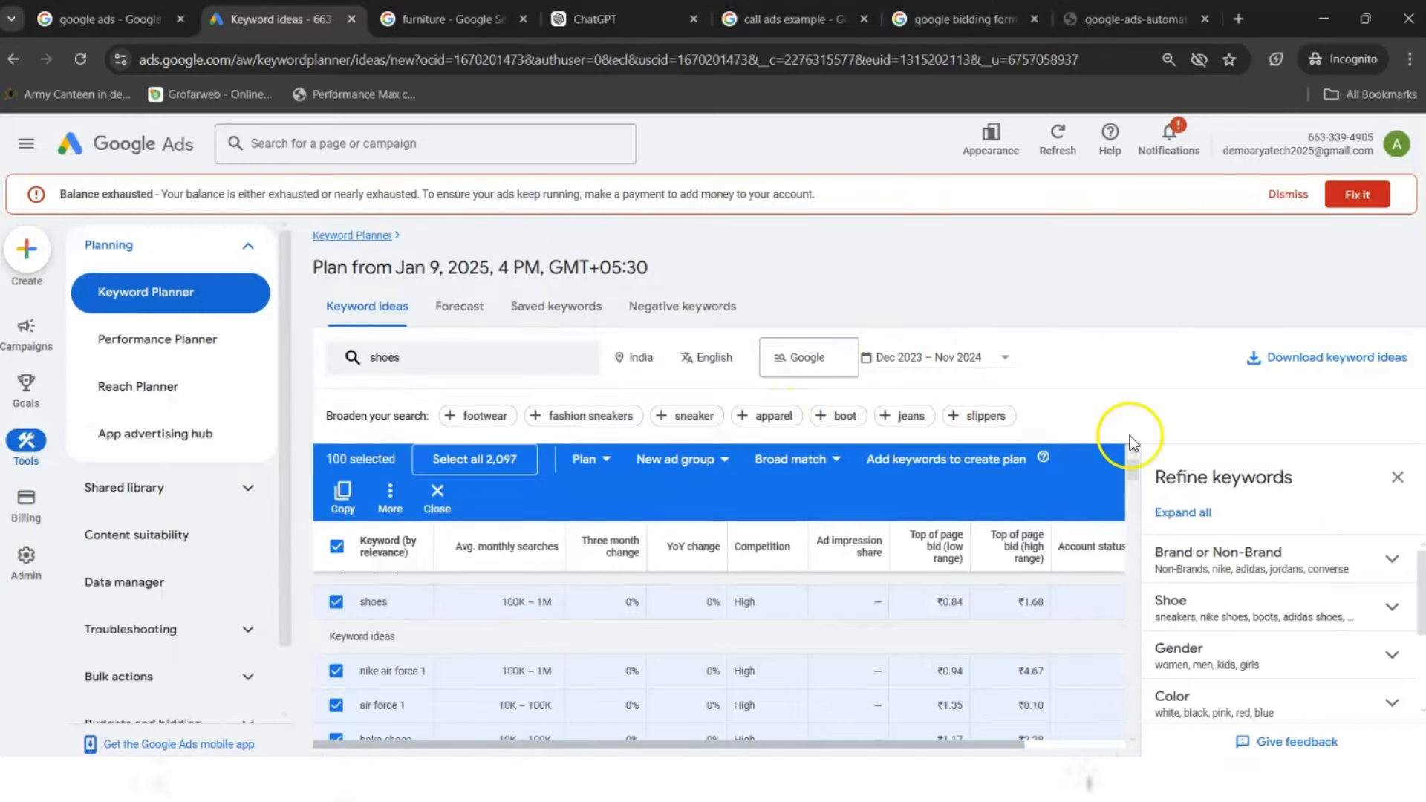
- Scroll the Refine keywords panel, then switch to the Google Ads account Overview tab
{"action": "left_click_drag", "start_coordinate": [1421, 594], "coordinate": [1422, 635]}
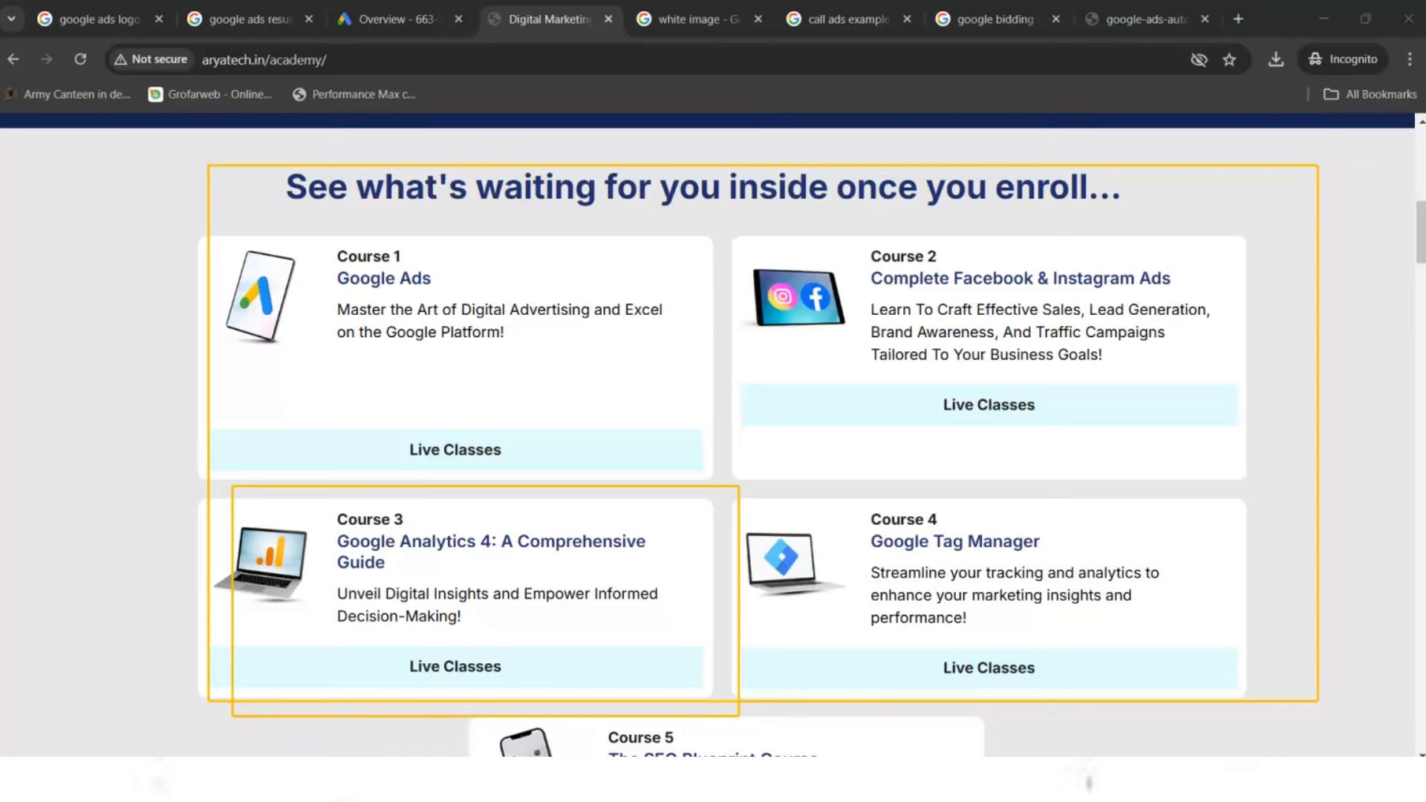
{"action": "left_click", "coordinate": [1040, 61]}
{"action": "left_click", "coordinate": [401, 19]}
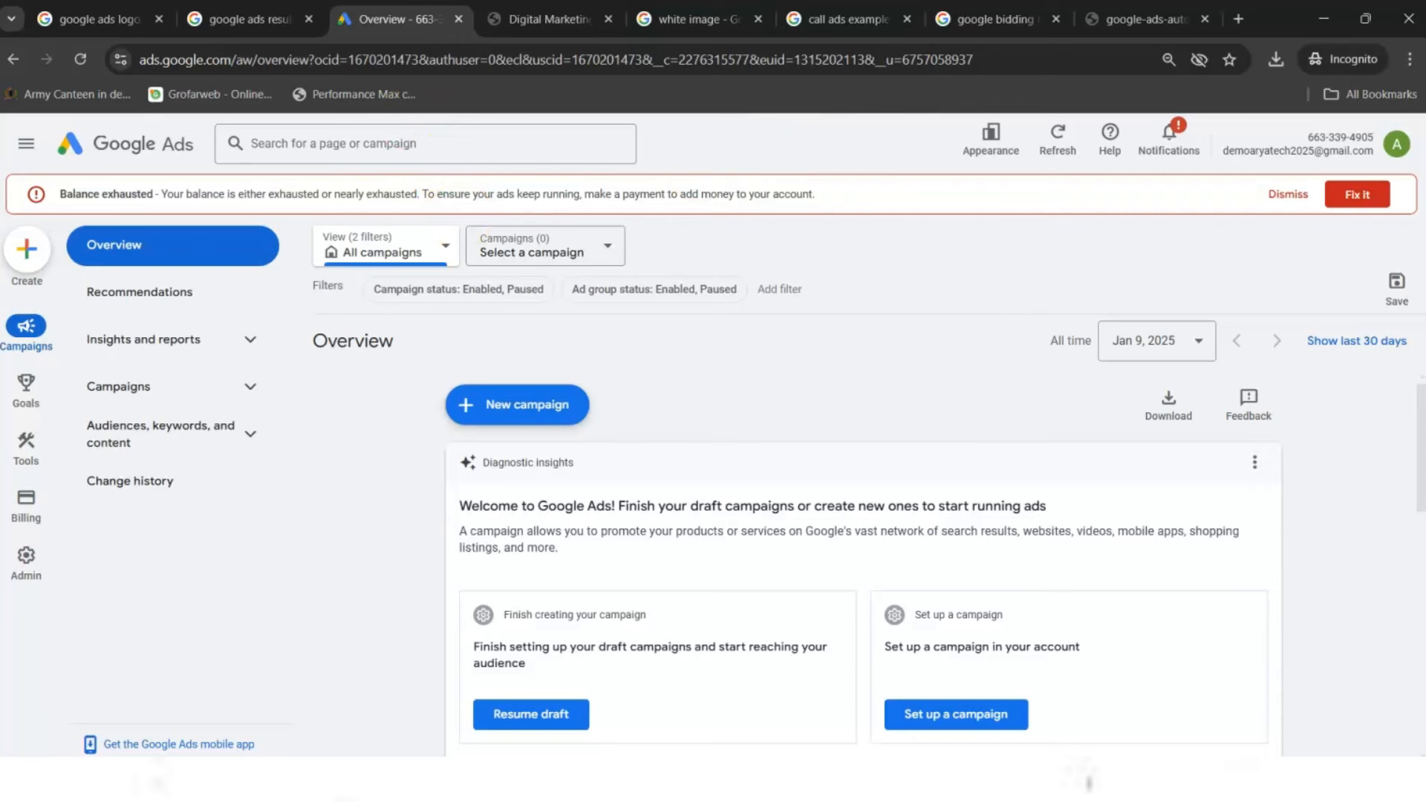
- Choose New campaign from the + New campaign menu and scroll through the business details form
{"action": "left_click_drag", "start_coordinate": [427, 367], "coordinate": [710, 451]}
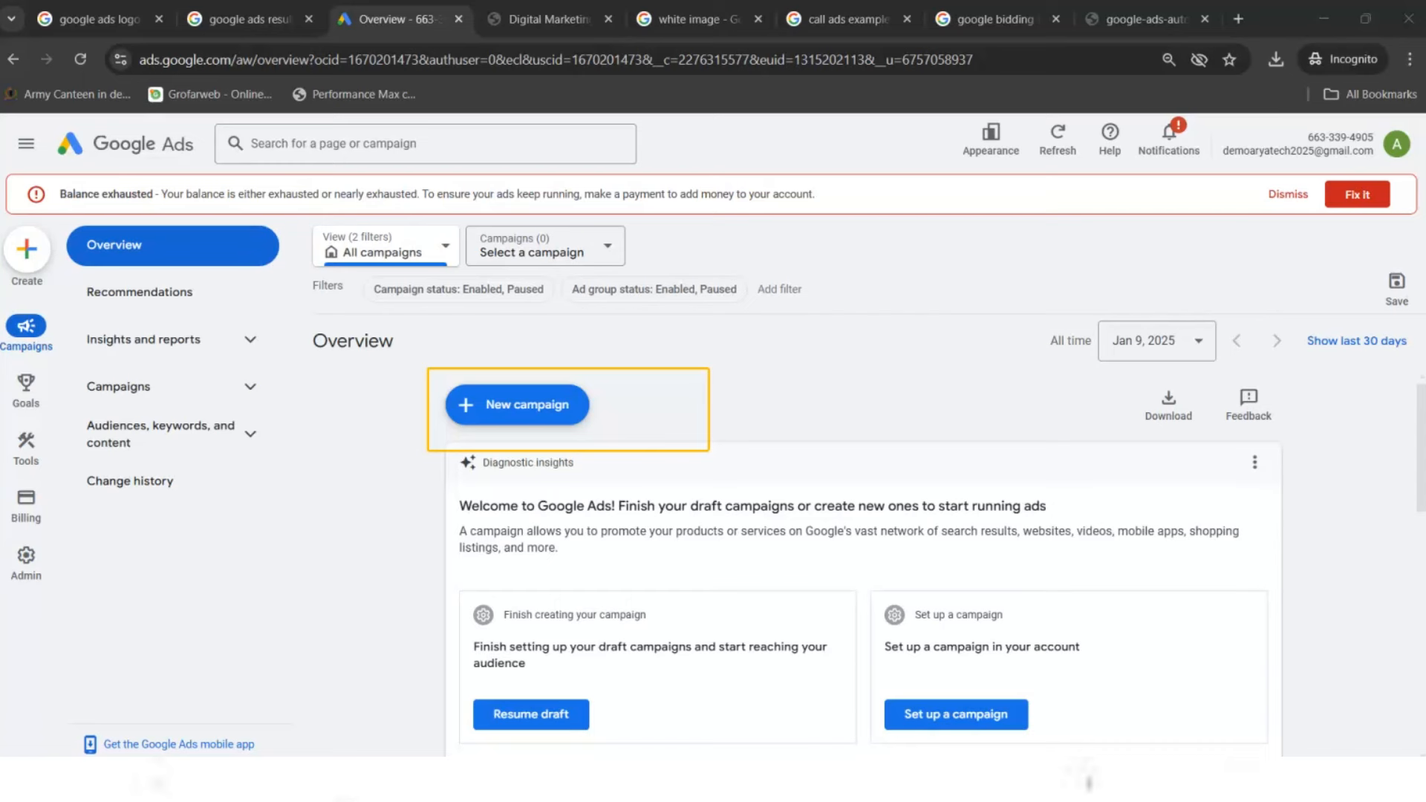
{"action": "left_click", "coordinate": [548, 398]}
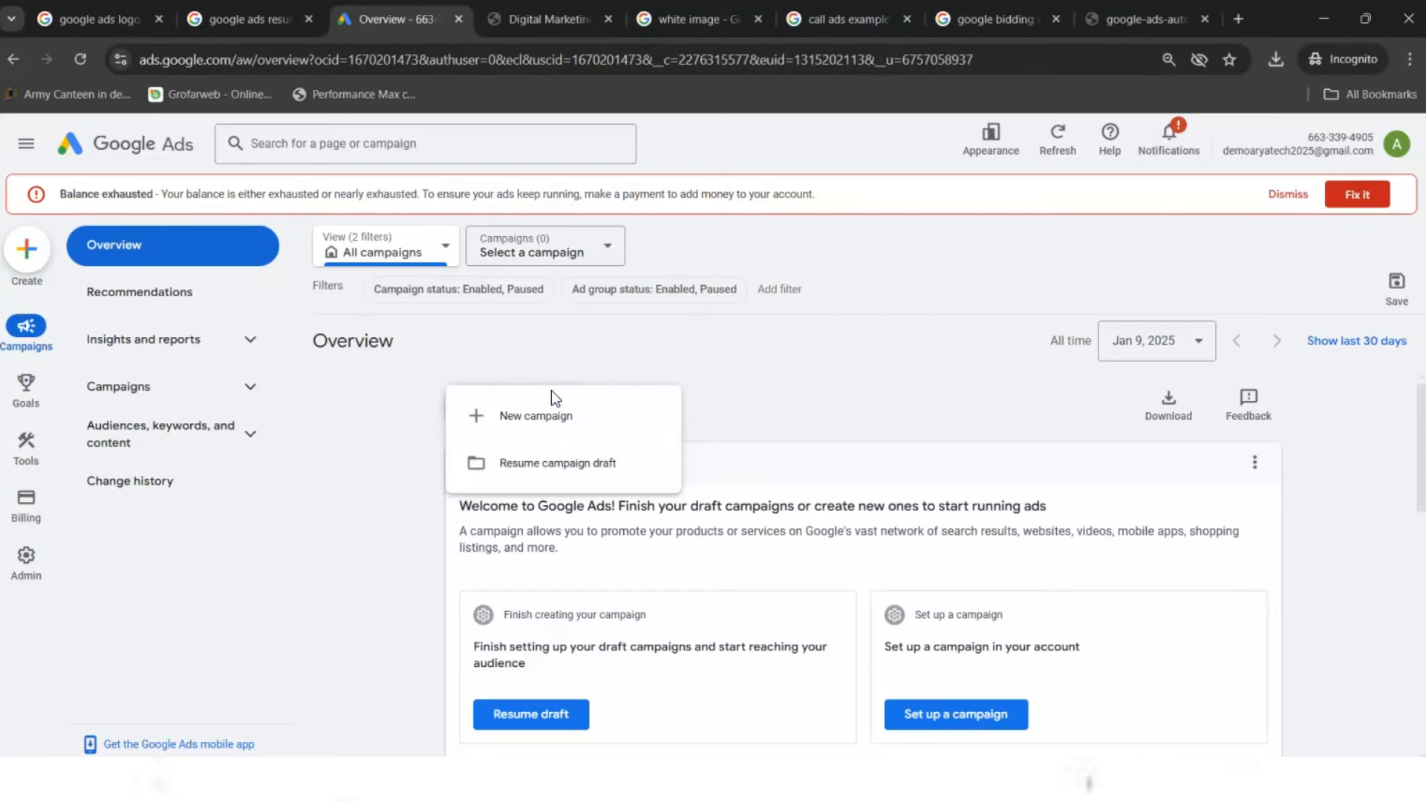
{"action": "left_click", "coordinate": [527, 420]}
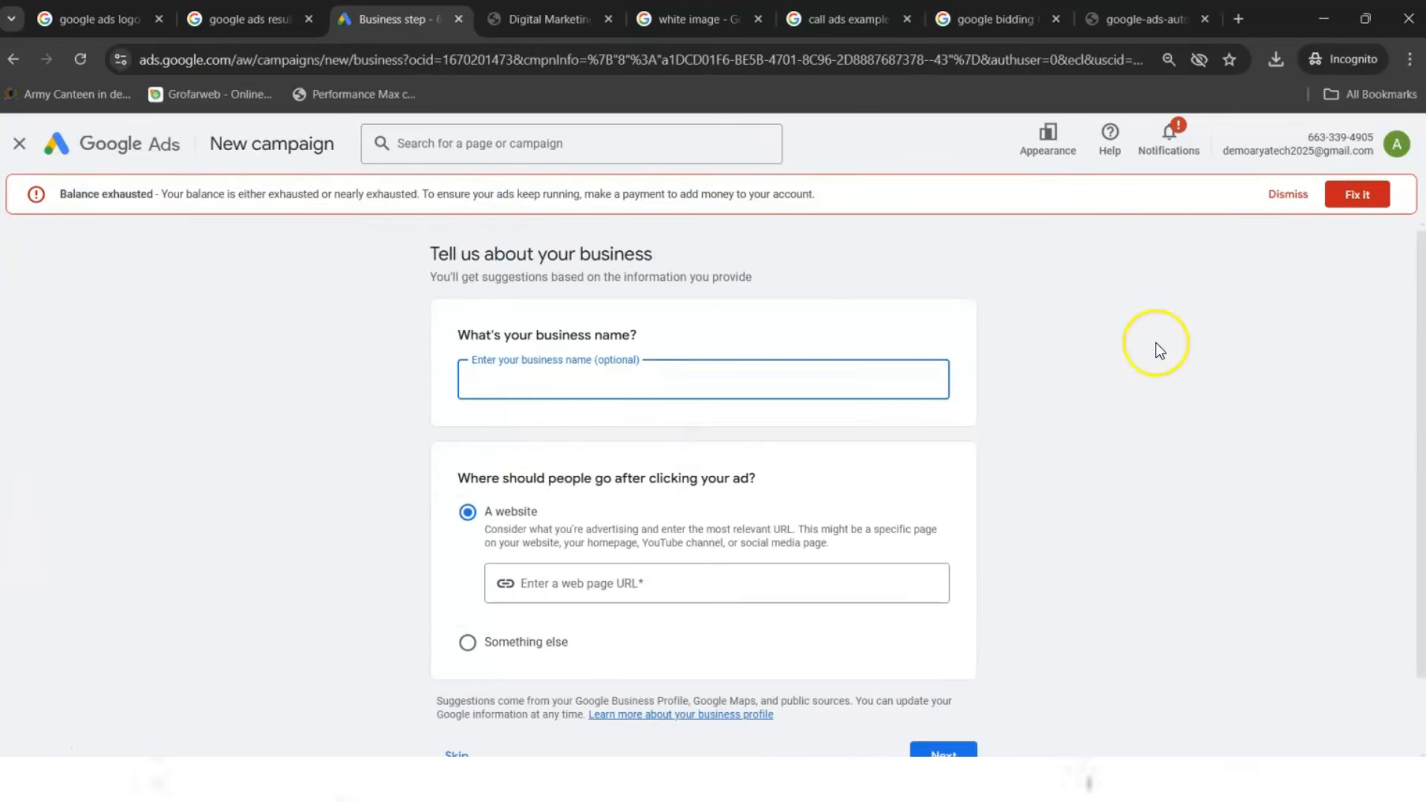
{"action": "left_click_drag", "start_coordinate": [1423, 372], "coordinate": [1391, 503]}
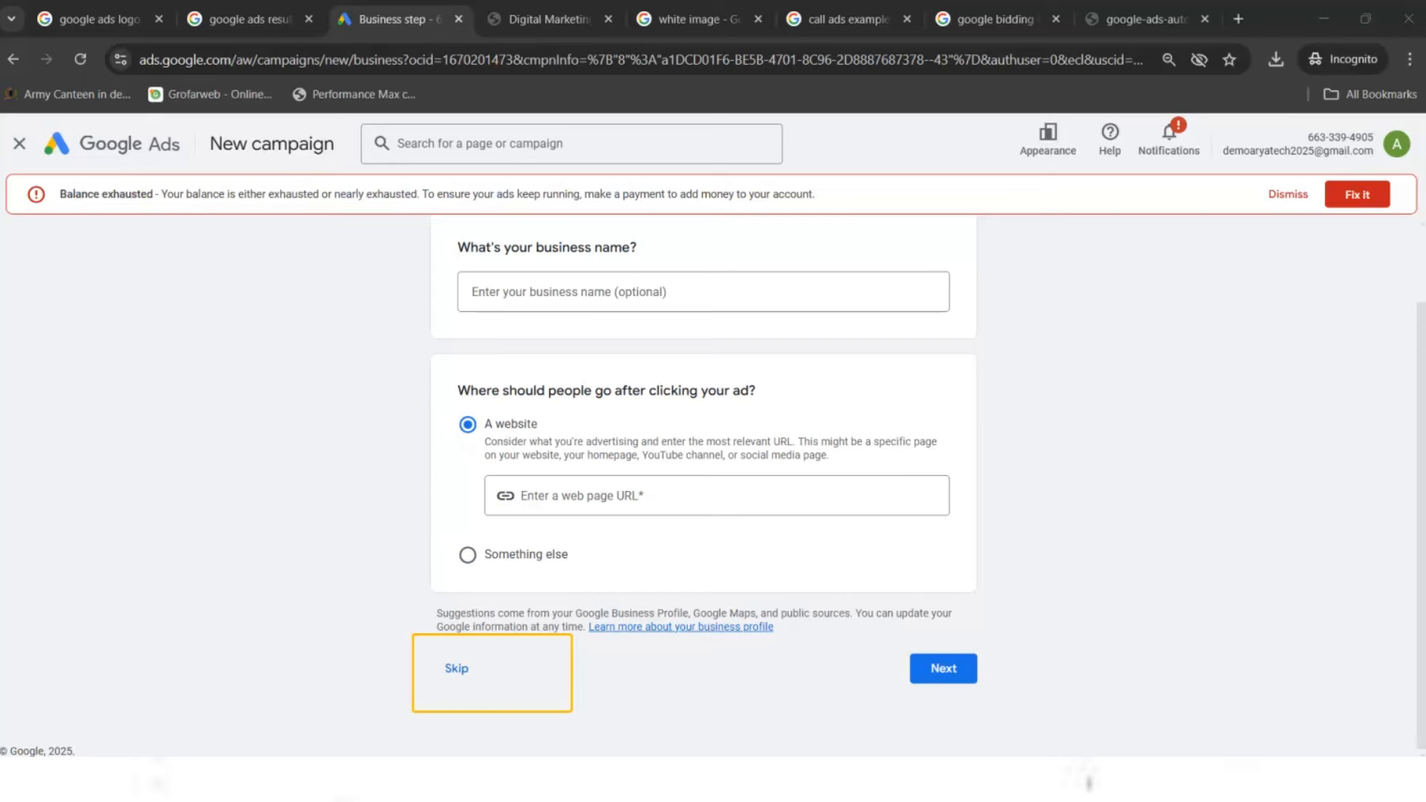
- Skip the business details, pick Leads as the campaign objective and continue
{"action": "left_click", "coordinate": [947, 674]}
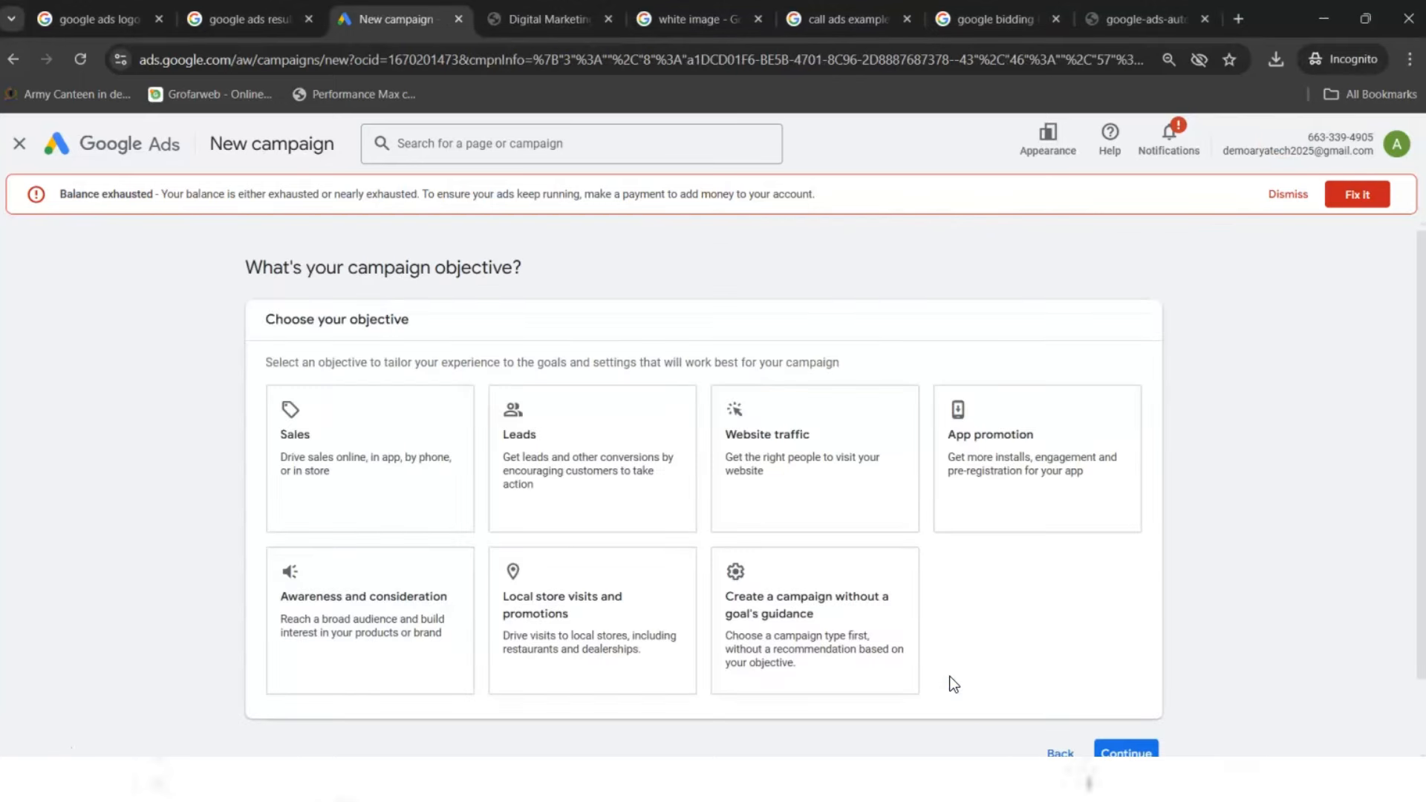
{"action": "left_click_drag", "start_coordinate": [1418, 280], "coordinate": [1423, 356]}
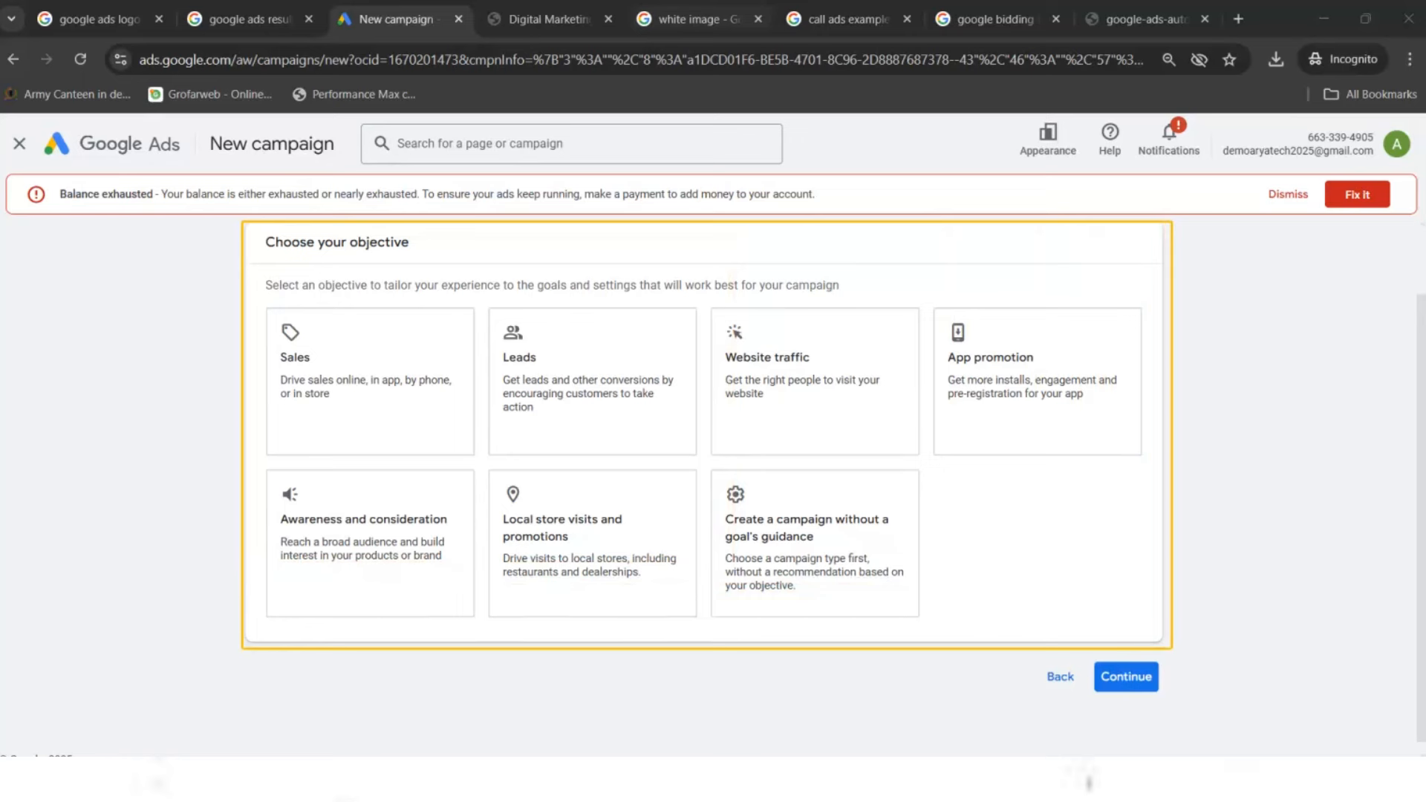
{"action": "left_click", "coordinate": [647, 365]}
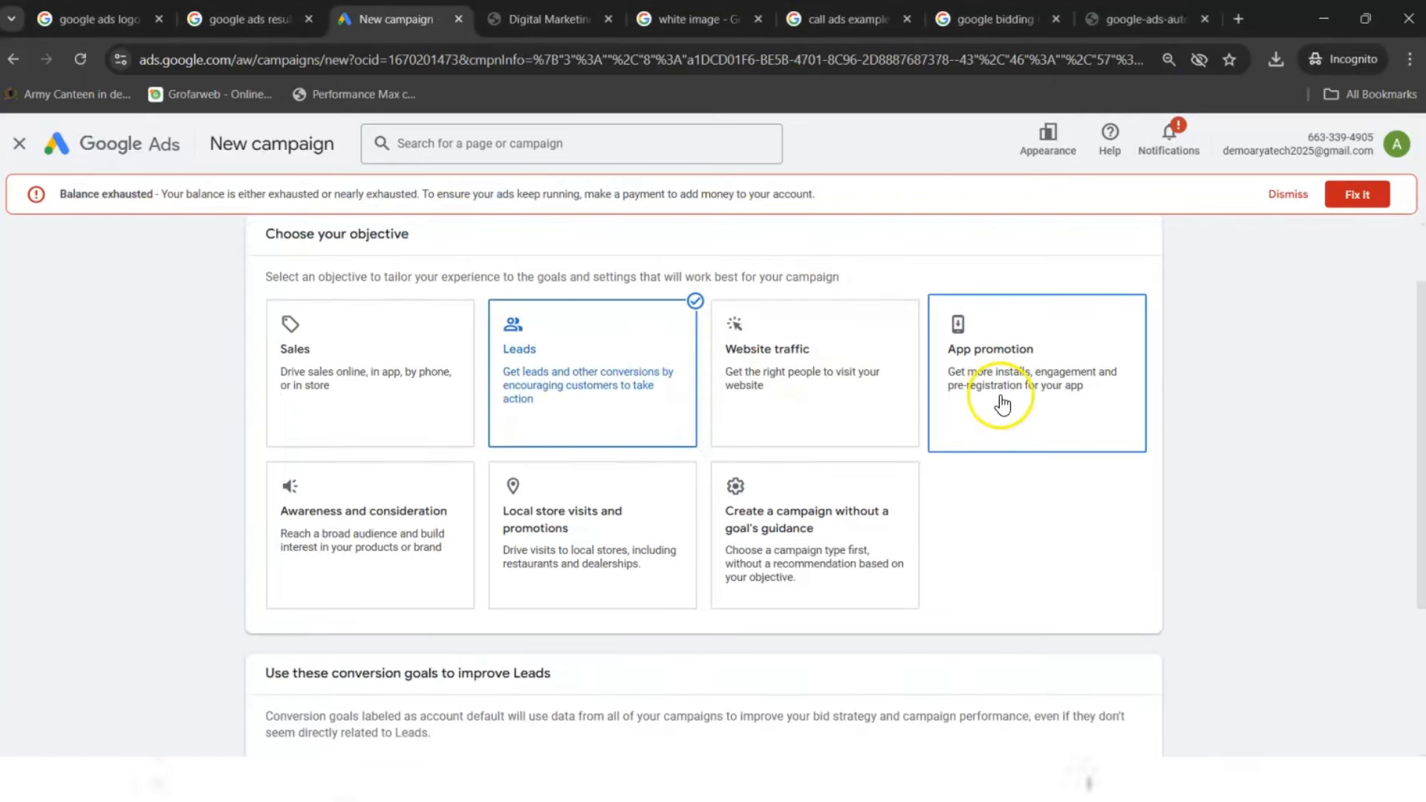
{"action": "left_click_drag", "start_coordinate": [1422, 380], "coordinate": [1398, 565]}
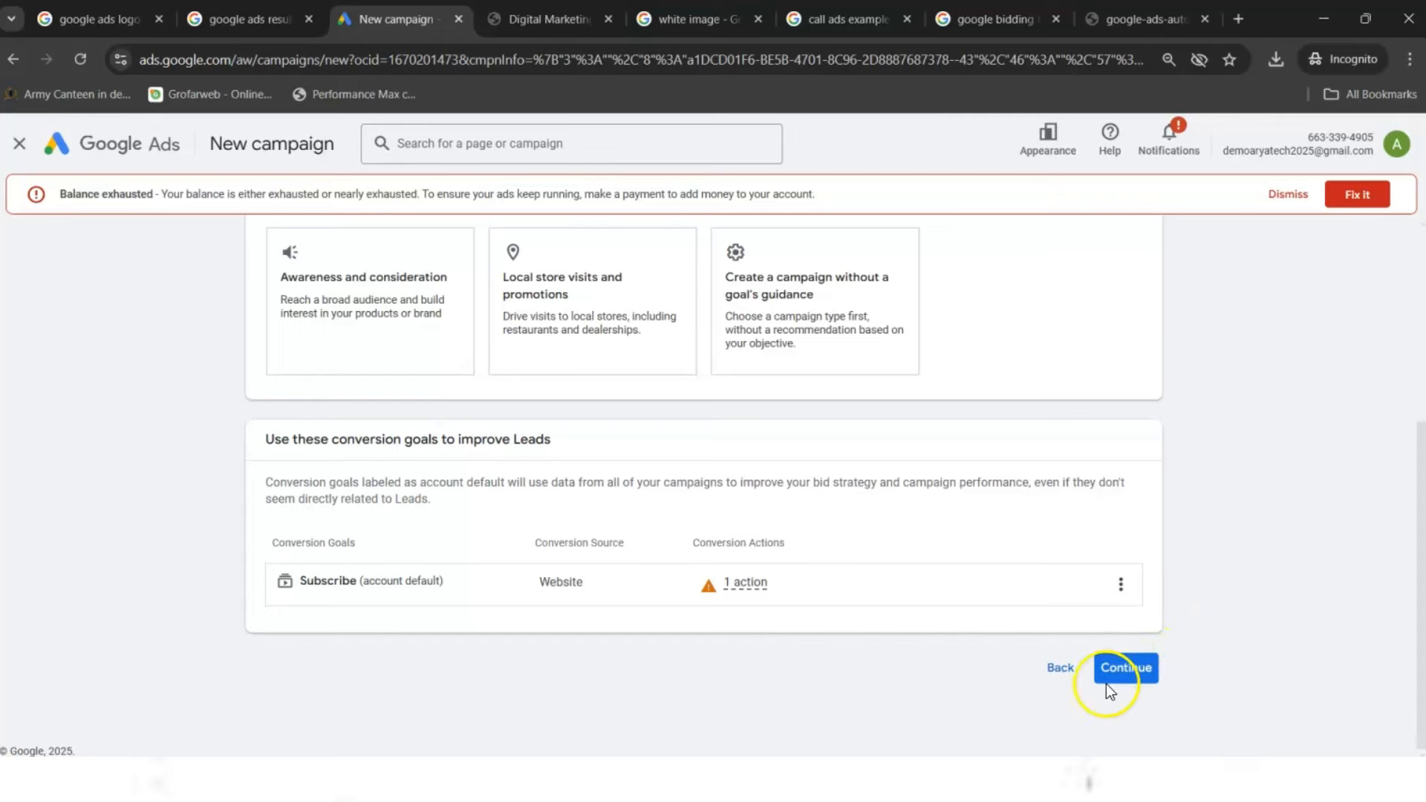
{"action": "left_click", "coordinate": [1154, 673]}
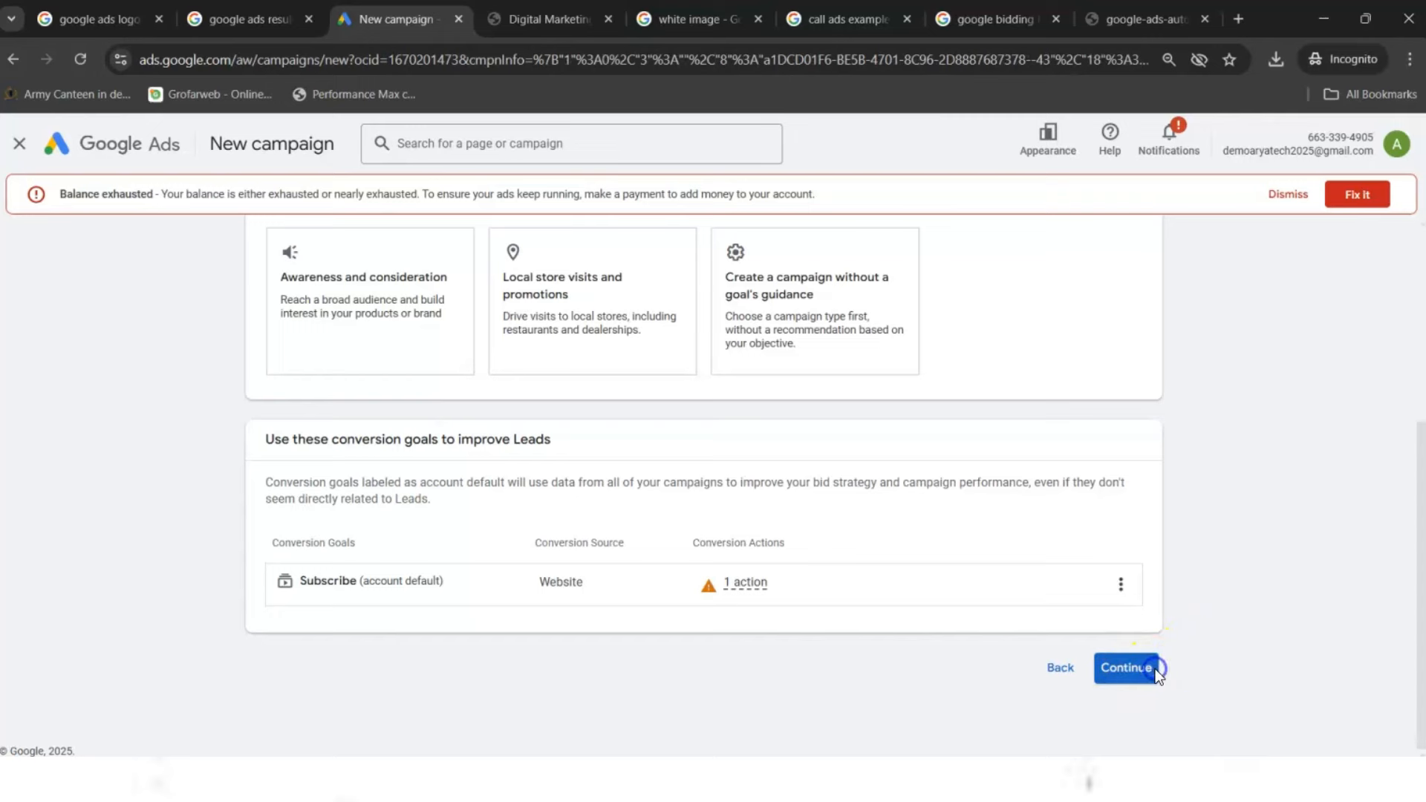
{"action": "left_click_drag", "start_coordinate": [1420, 486], "coordinate": [1414, 627]}
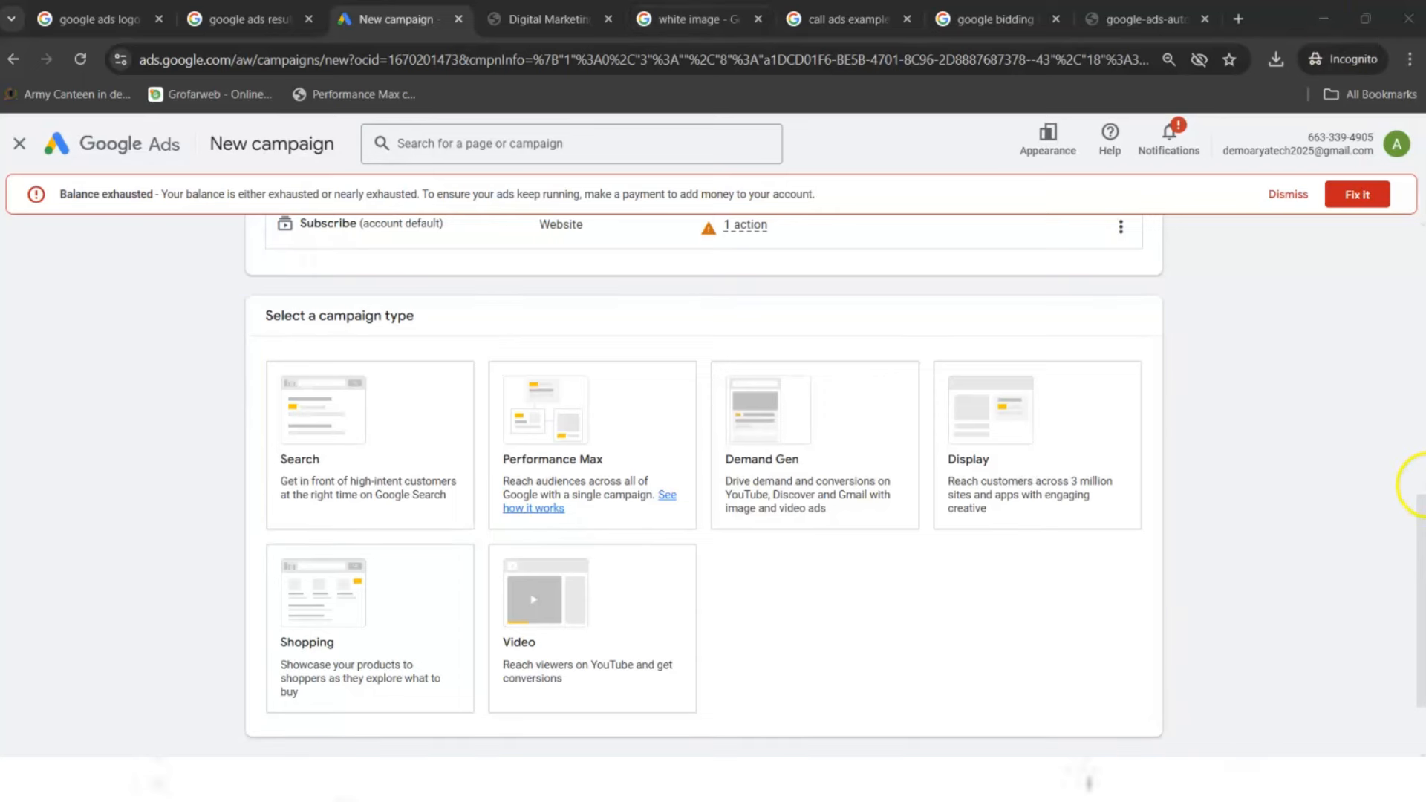
- Select Search as the campaign type, then switch to the 'call ads example' image results
{"action": "scroll", "coordinate": [1411, 528], "scroll_direction": "down", "scroll_amount": 1}
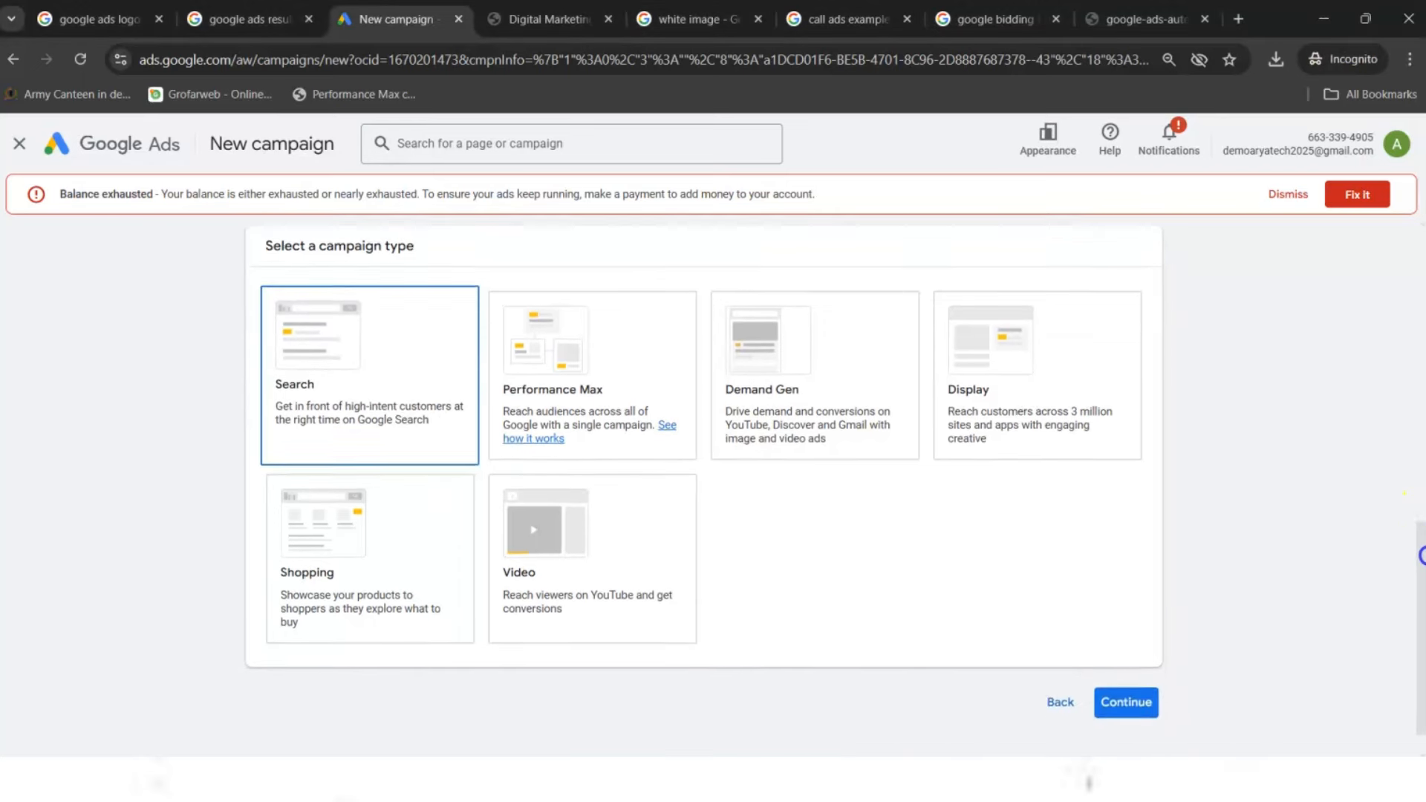
{"action": "left_click", "coordinate": [1122, 695]}
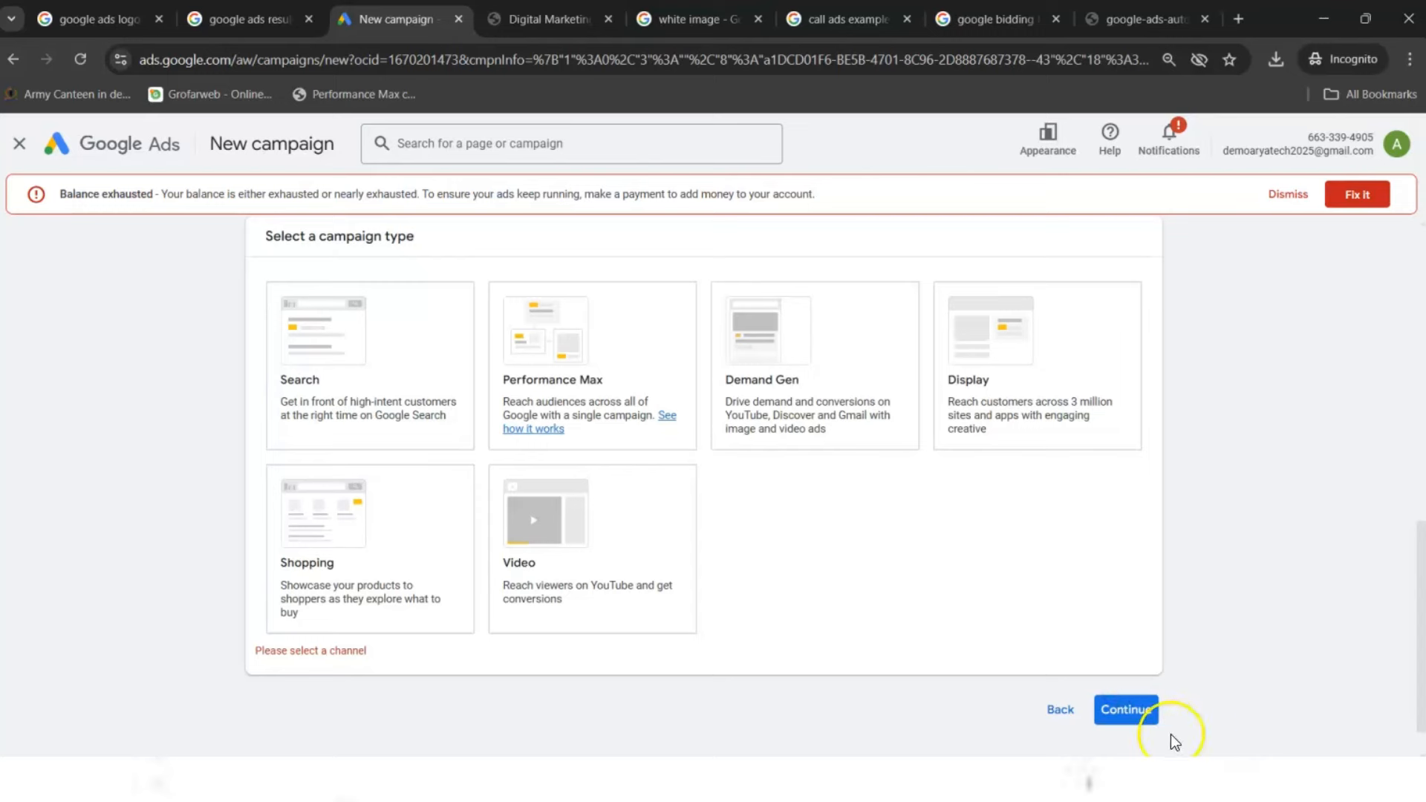
{"action": "left_click", "coordinate": [405, 430]}
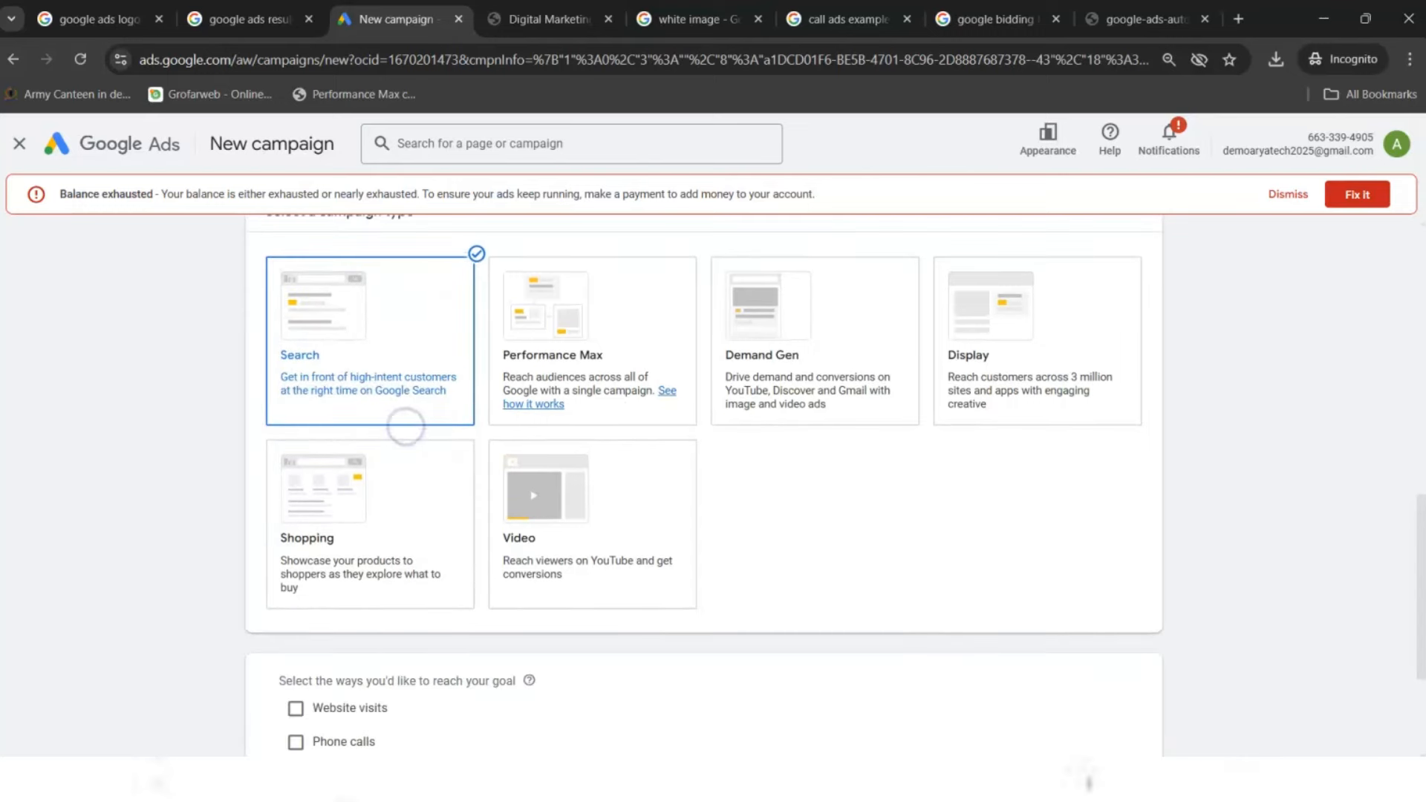
{"action": "left_click_drag", "start_coordinate": [1420, 635], "coordinate": [1417, 704]}
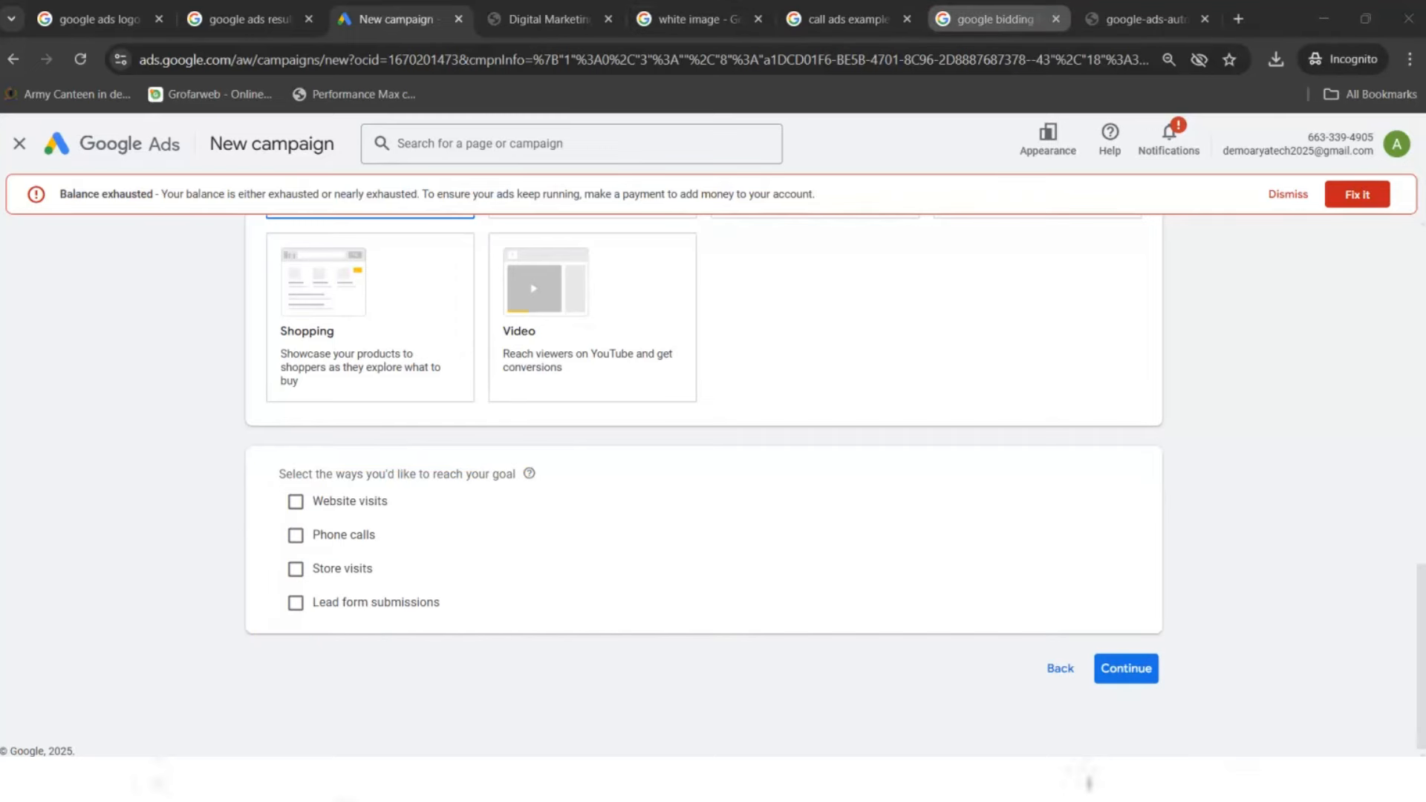
{"action": "left_click", "coordinate": [846, 19]}
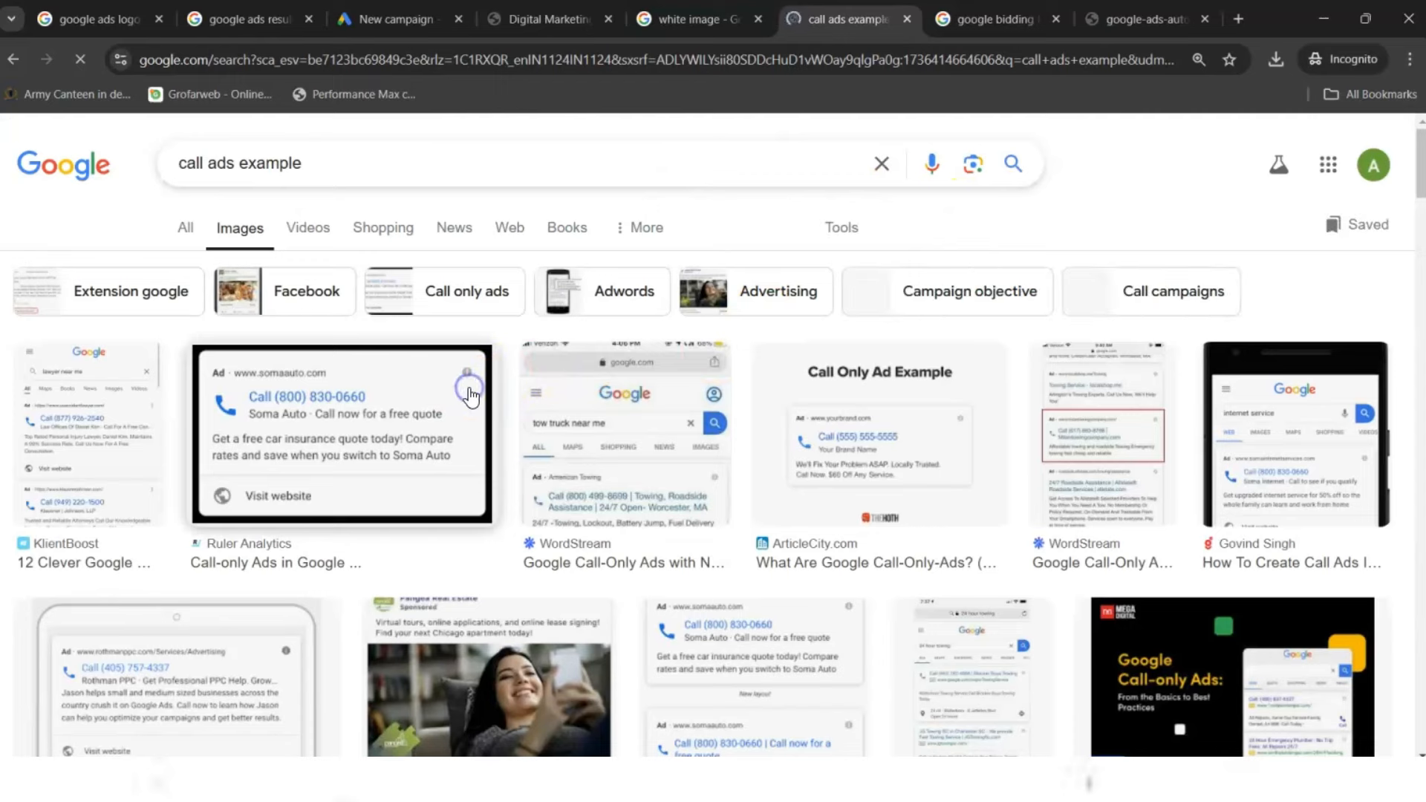
- Open the Soma Auto call-only ad example image in a new tab and view it
{"action": "right_click", "coordinate": [419, 417]}
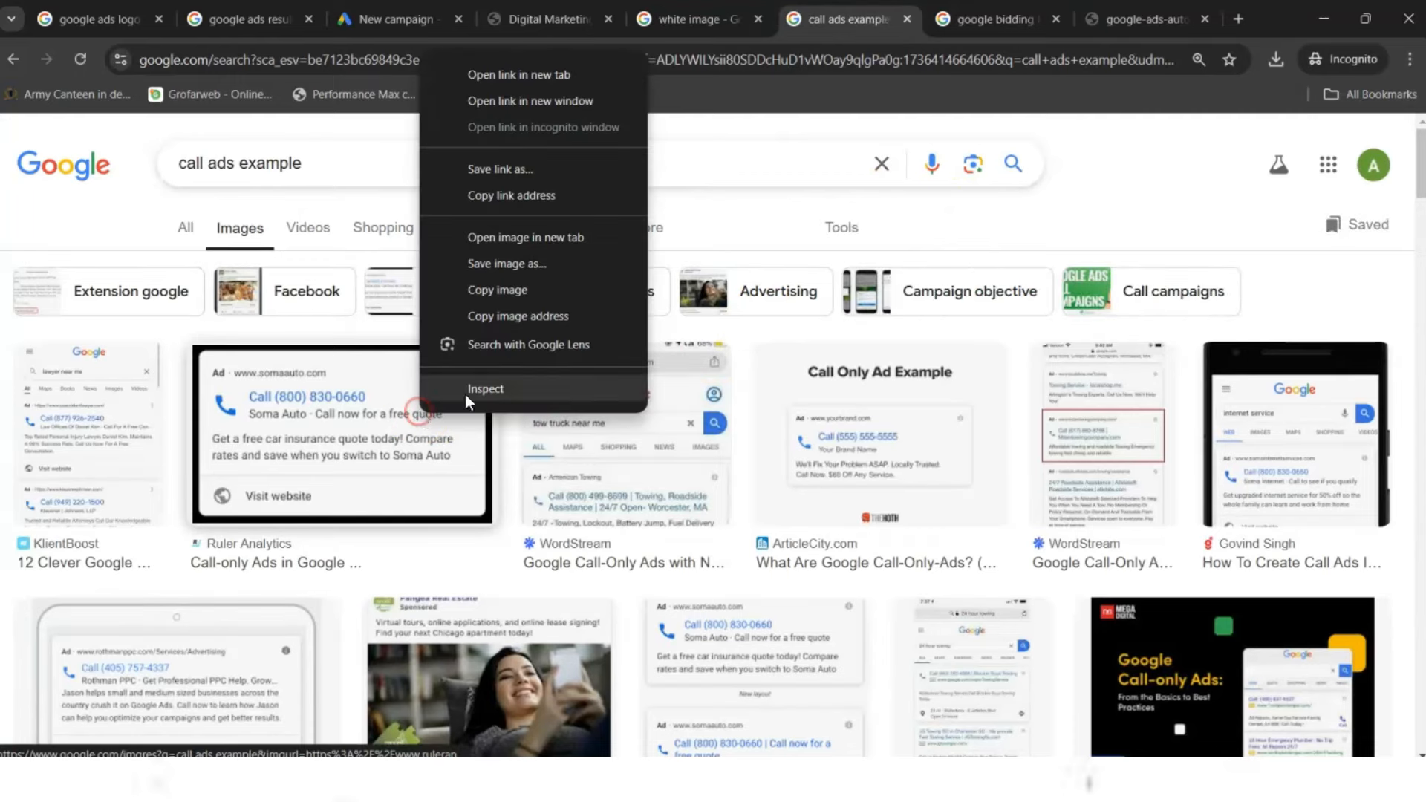
{"action": "left_click", "coordinate": [536, 240]}
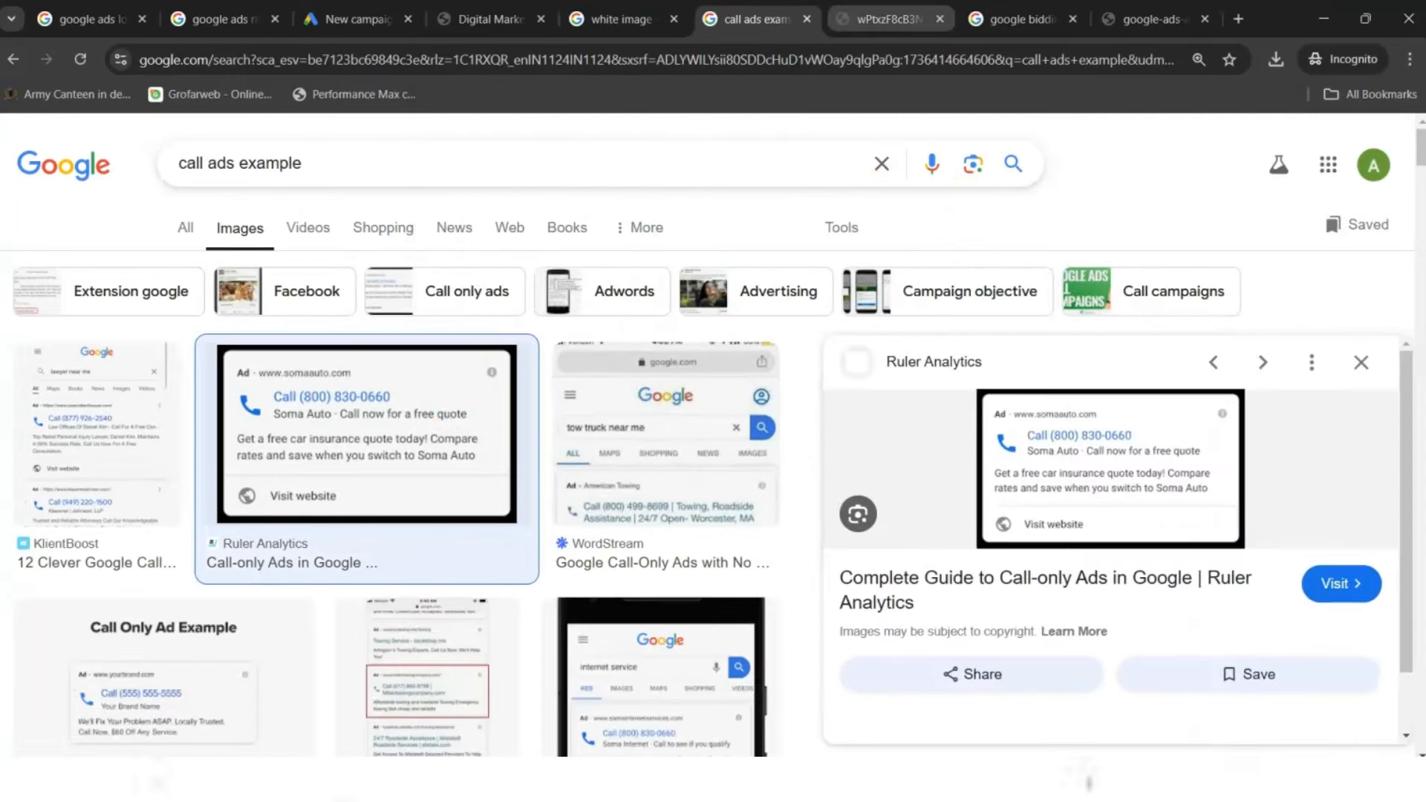
{"action": "left_click", "coordinate": [890, 20]}
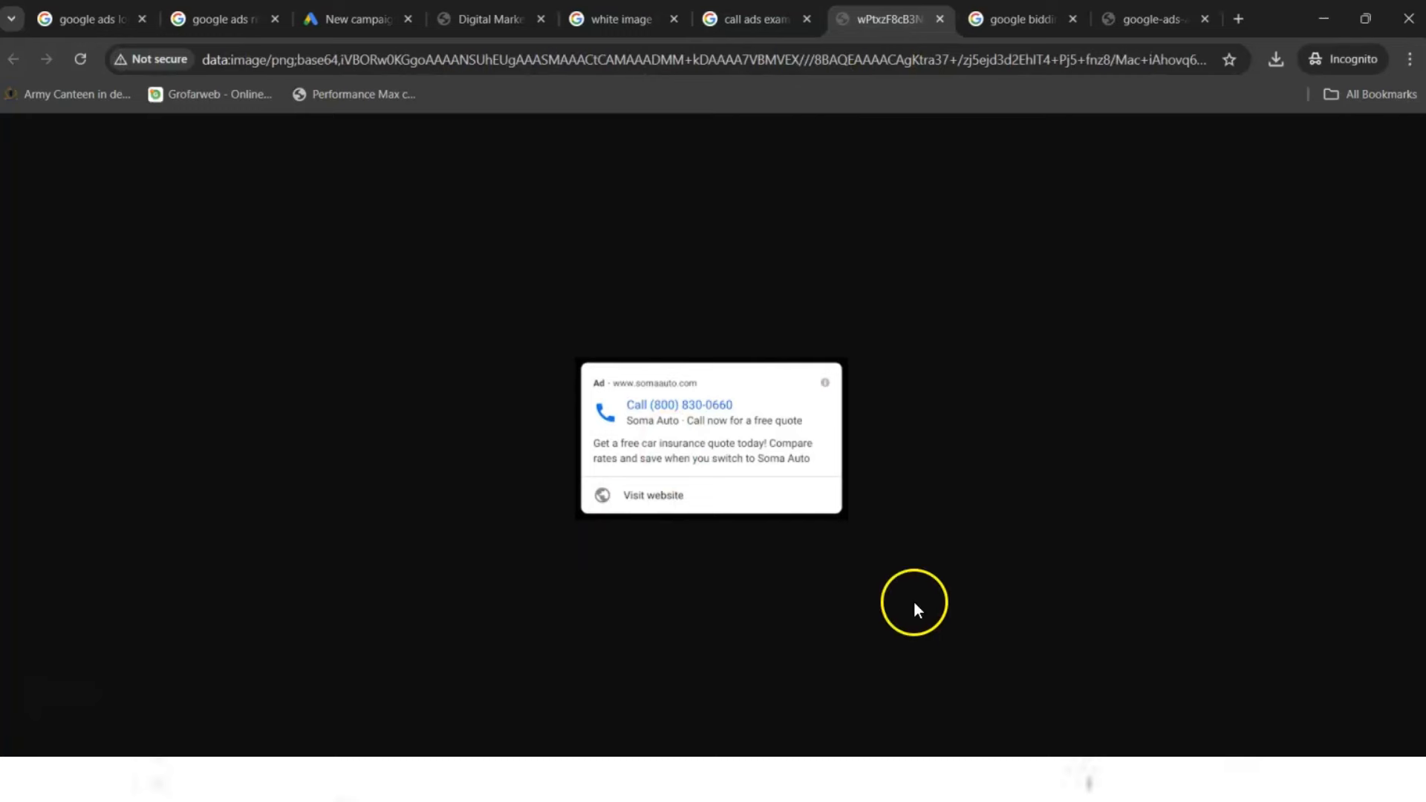
{"action": "key", "text": "alt+Tab"}
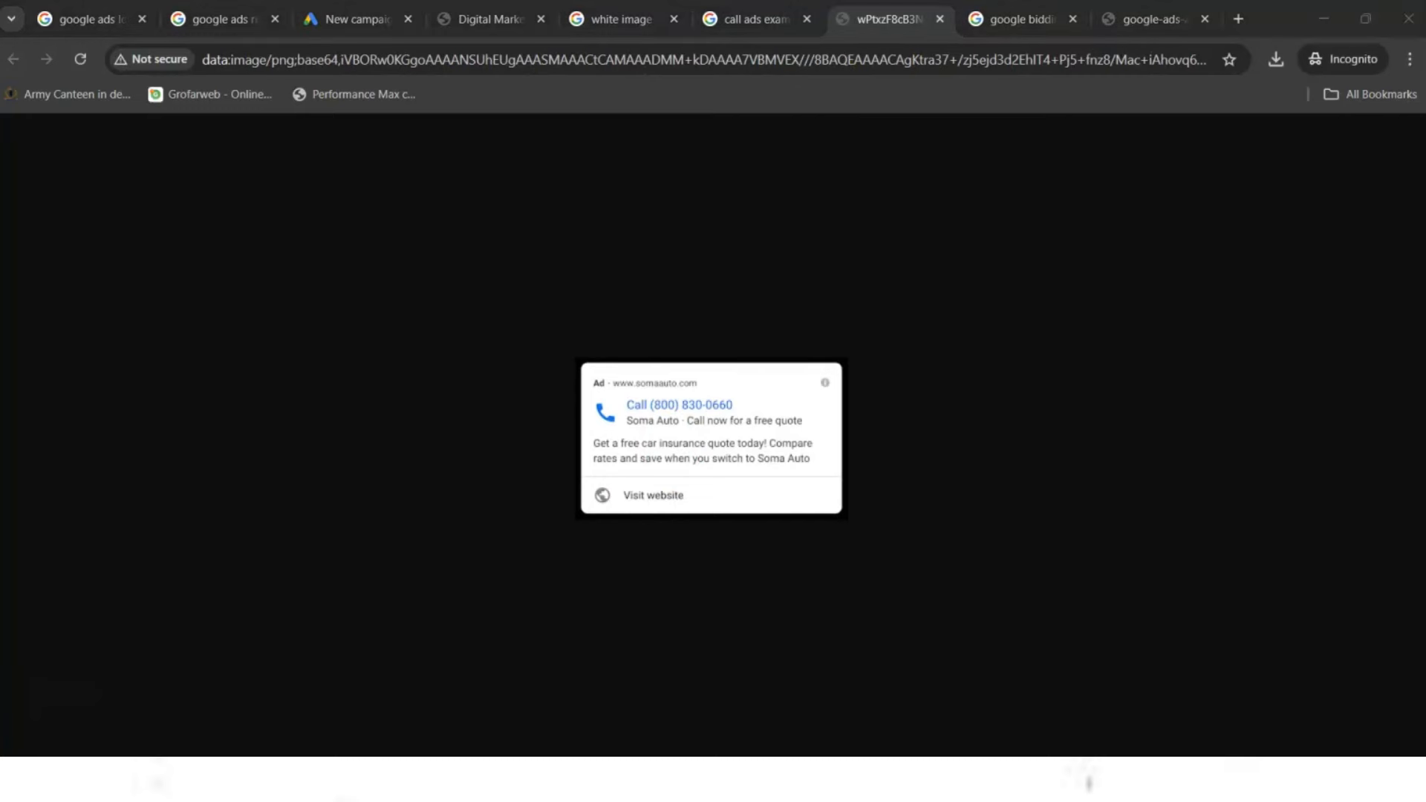
{"action": "mouse_move", "coordinate": [555, 331]}
{"action": "left_mouse_down"}
{"action": "mouse_move", "coordinate": [910, 517]}
{"action": "mouse_move", "coordinate": [900, 566]}
{"action": "left_mouse_up"}
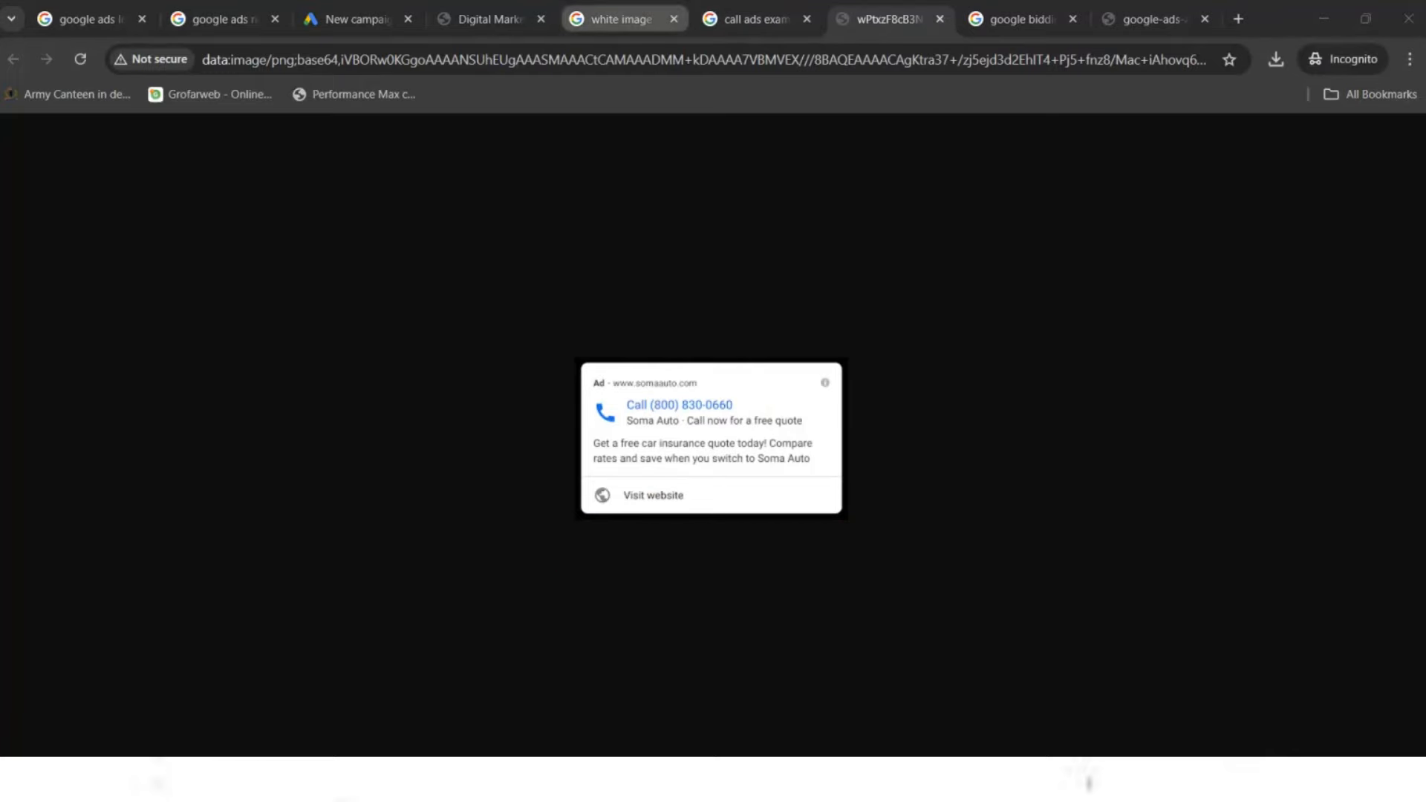
- Add Phone calls as a way to reach the goal, with India as the country
{"action": "left_click", "coordinate": [356, 19]}
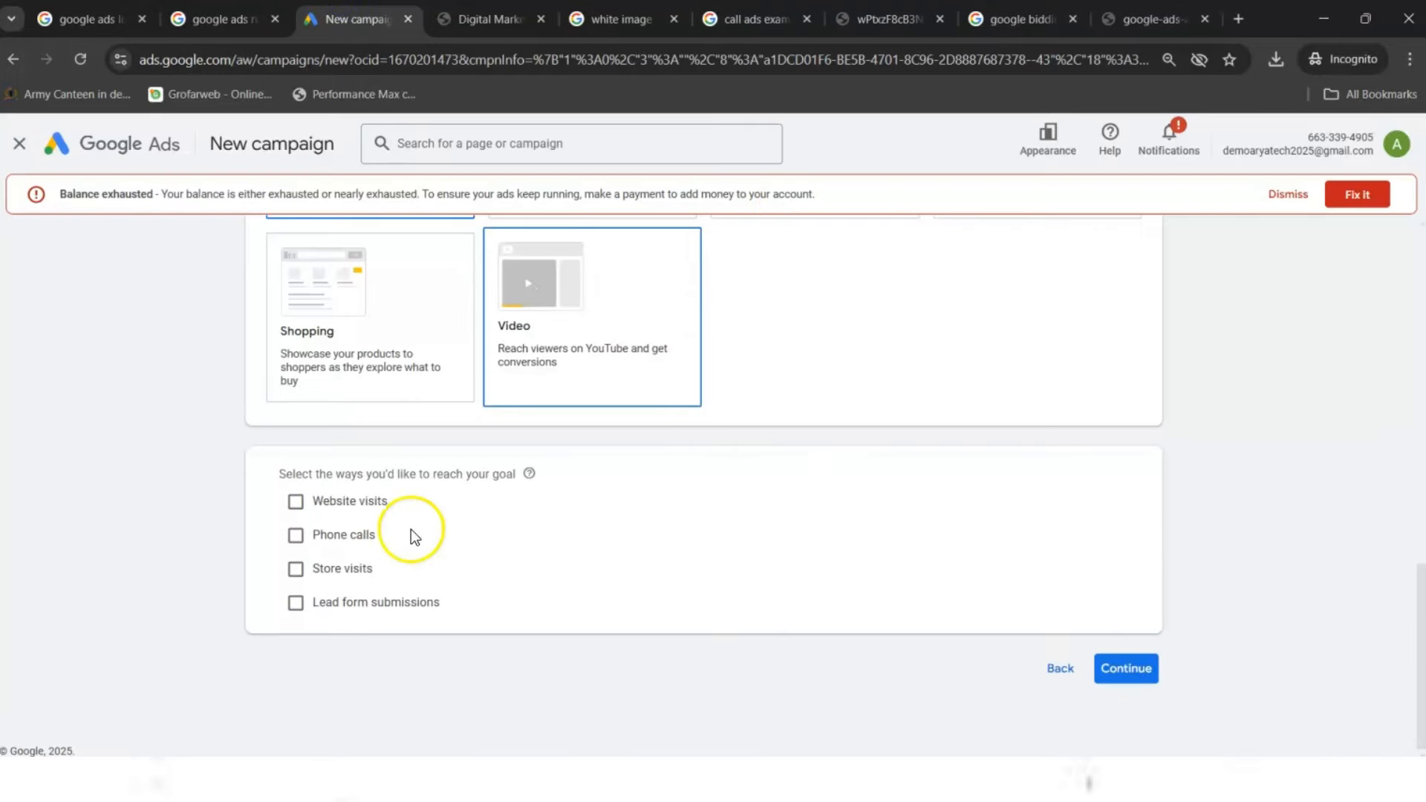
{"action": "left_click", "coordinate": [354, 537]}
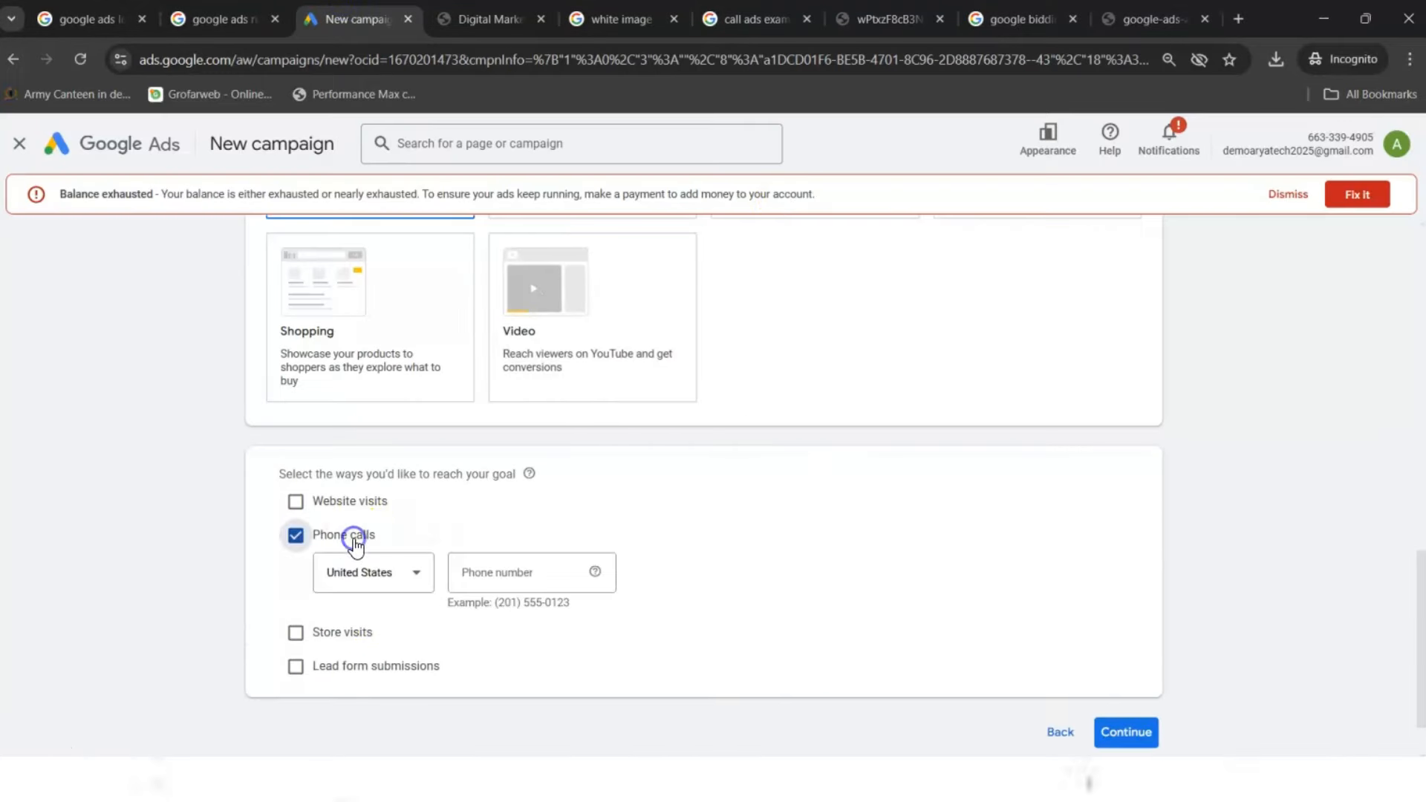
{"action": "left_click", "coordinate": [410, 583]}
{"action": "scroll", "coordinate": [412, 586], "scroll_direction": "down", "scroll_amount": 5}
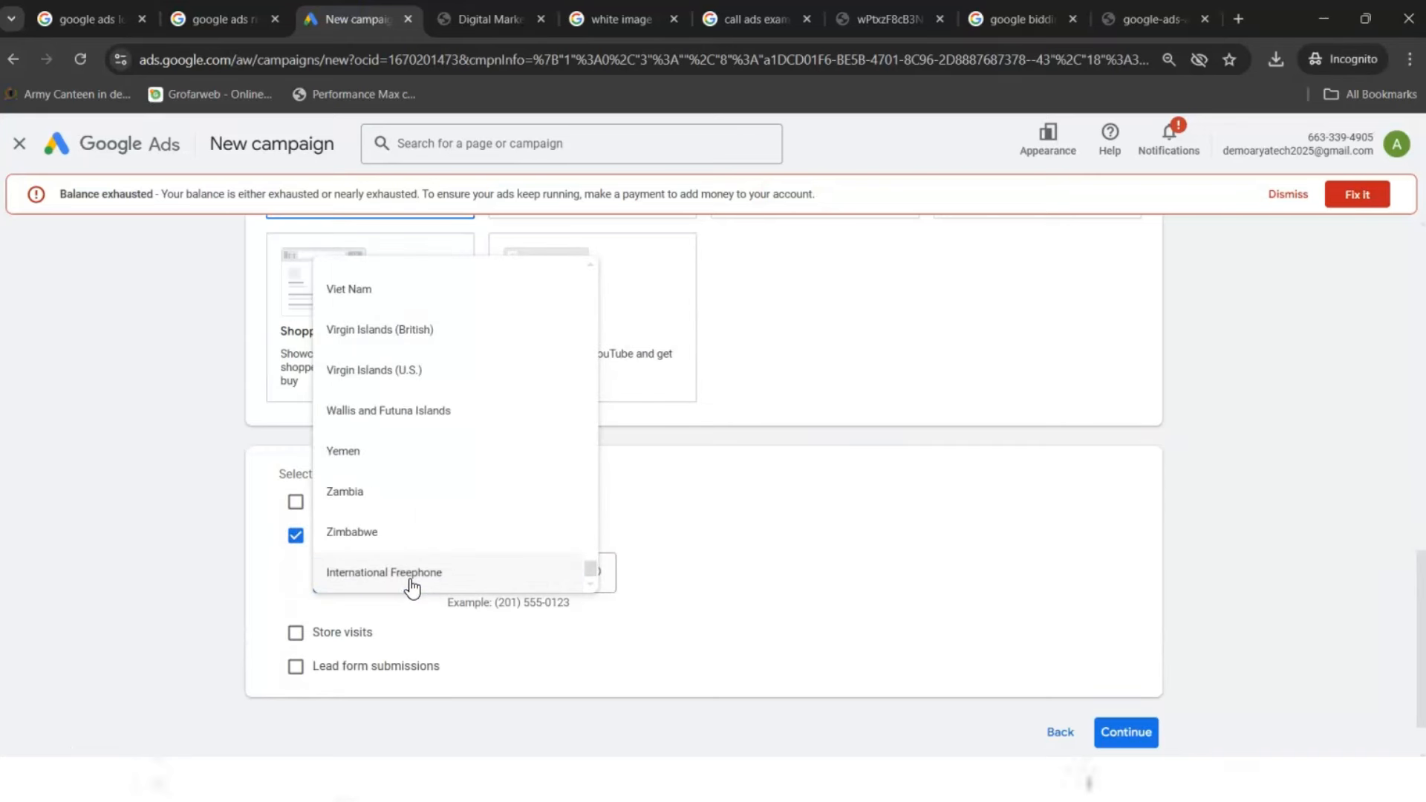
{"action": "scroll", "coordinate": [412, 587], "scroll_direction": "up", "scroll_amount": 15}
{"action": "key", "text": "Up"}
{"action": "key", "text": "Up"}
{"action": "key", "text": "Up"}
{"action": "key", "text": "Up"}
{"action": "key", "text": "Up"}
{"action": "key", "text": "Up"}
{"action": "key", "text": "Up"}
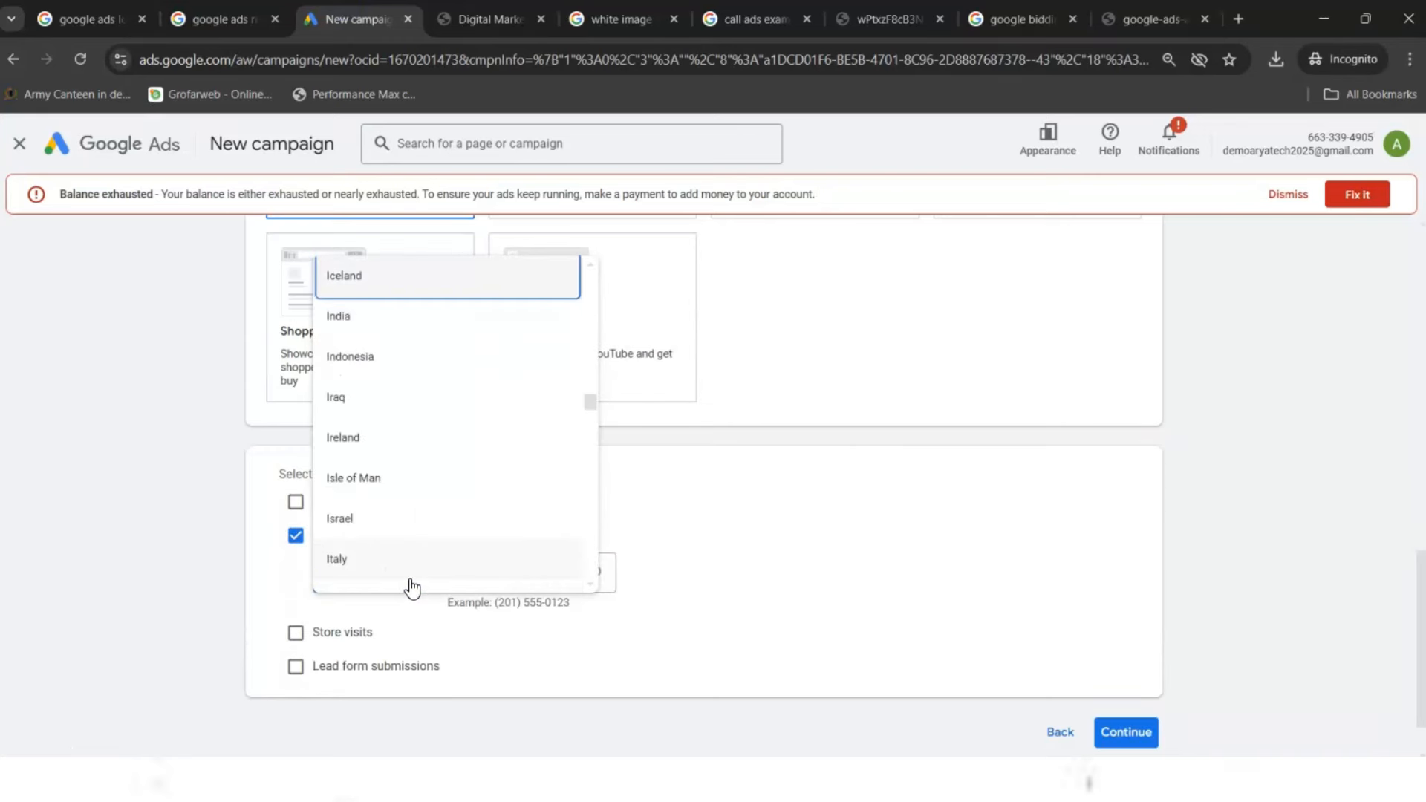
{"action": "key", "text": "Down"}
{"action": "key", "text": "Return"}
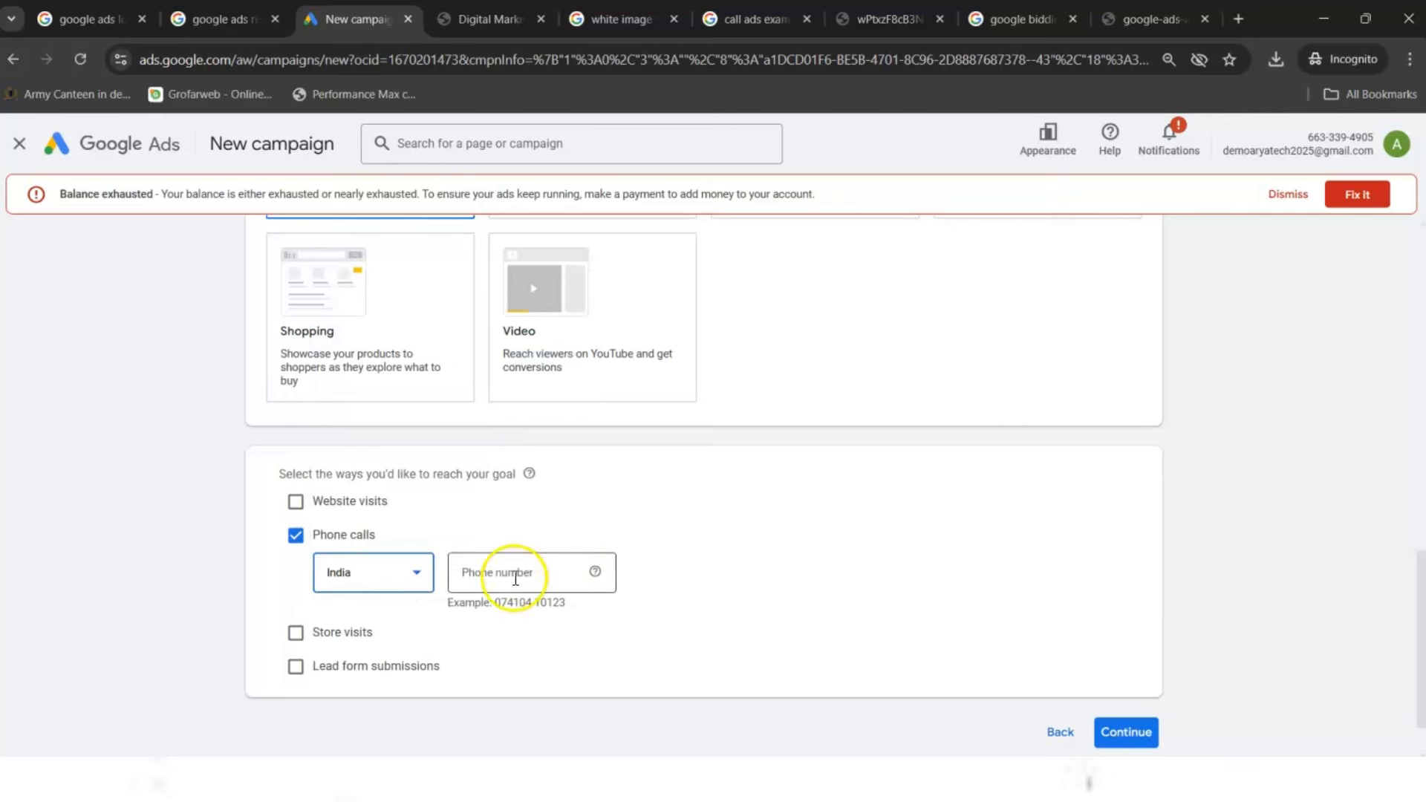
{"action": "left_click", "coordinate": [1125, 732]}
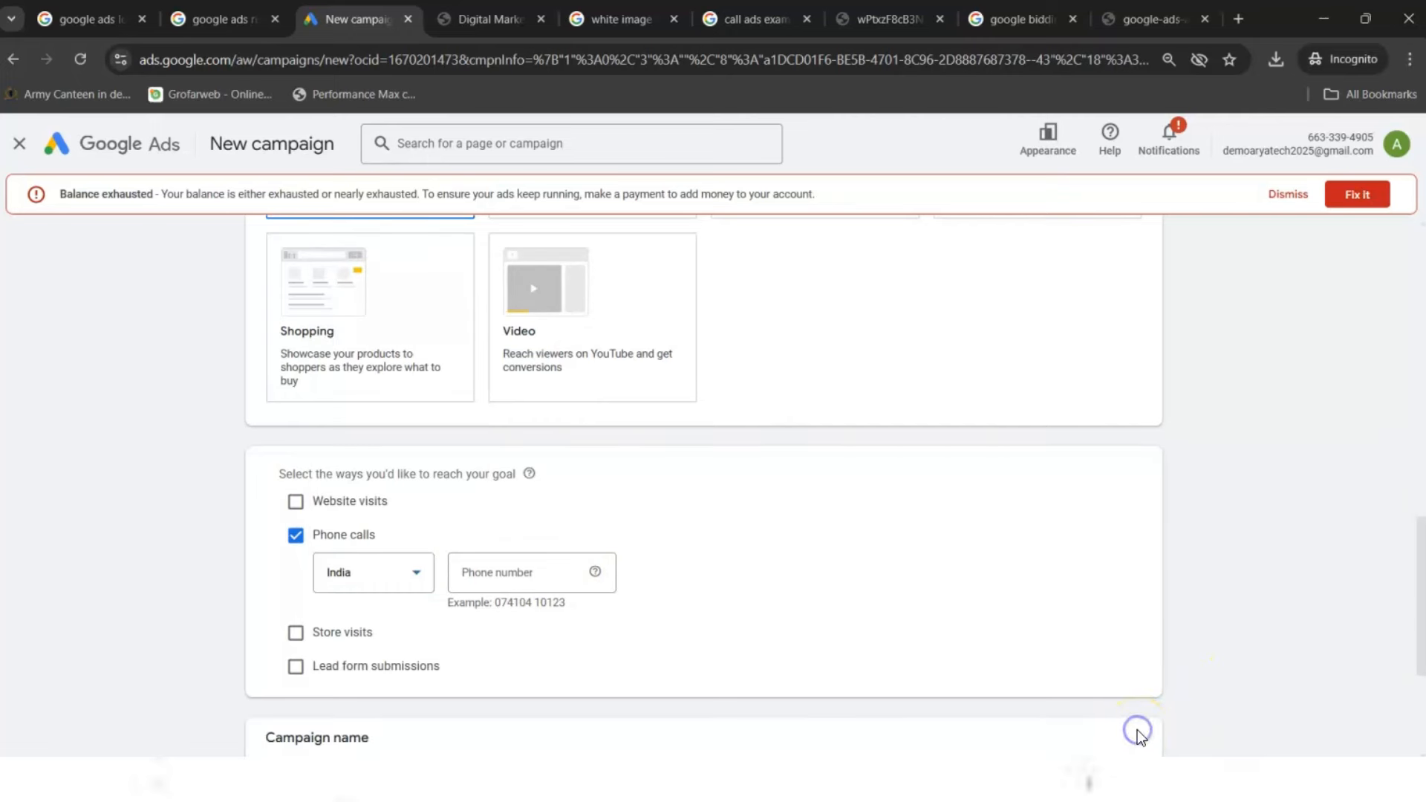
- Rename the campaign from Leads-Search-4 to 'aryatech call ads' and continue
{"action": "left_click_drag", "start_coordinate": [1420, 550], "coordinate": [1410, 636]}
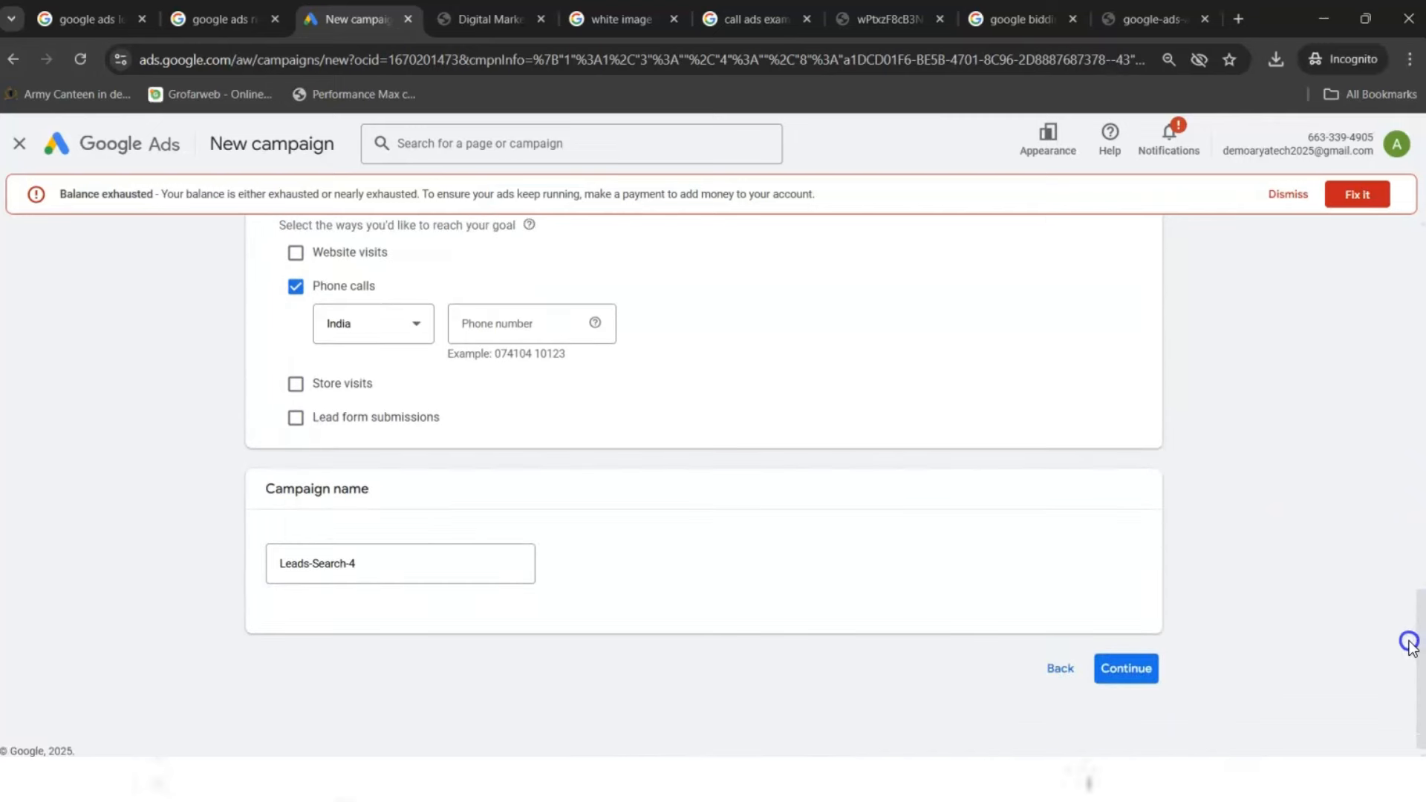
{"action": "left_click", "coordinate": [379, 563]}
{"action": "triple_click", "coordinate": [379, 565]}
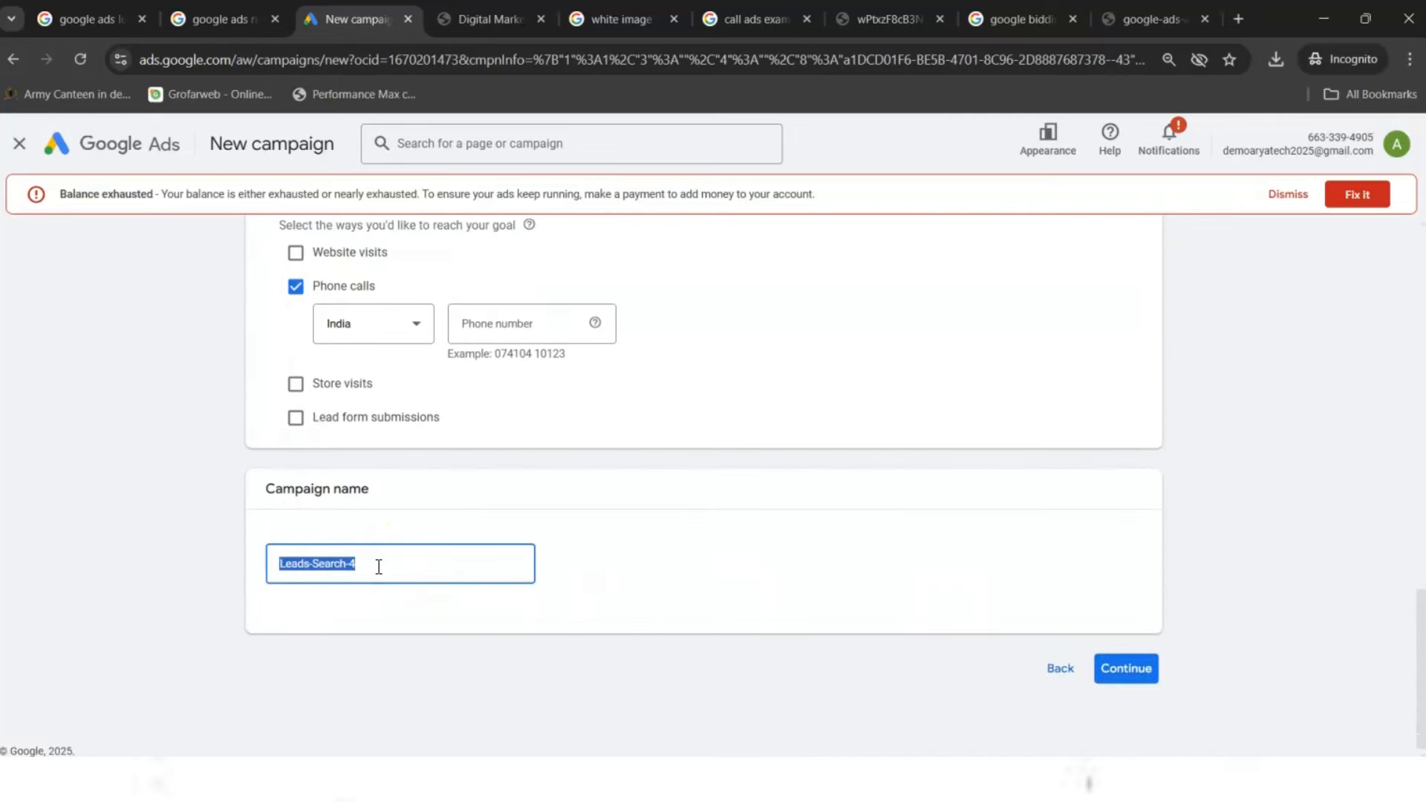
{"action": "type", "text": "aryatech"}
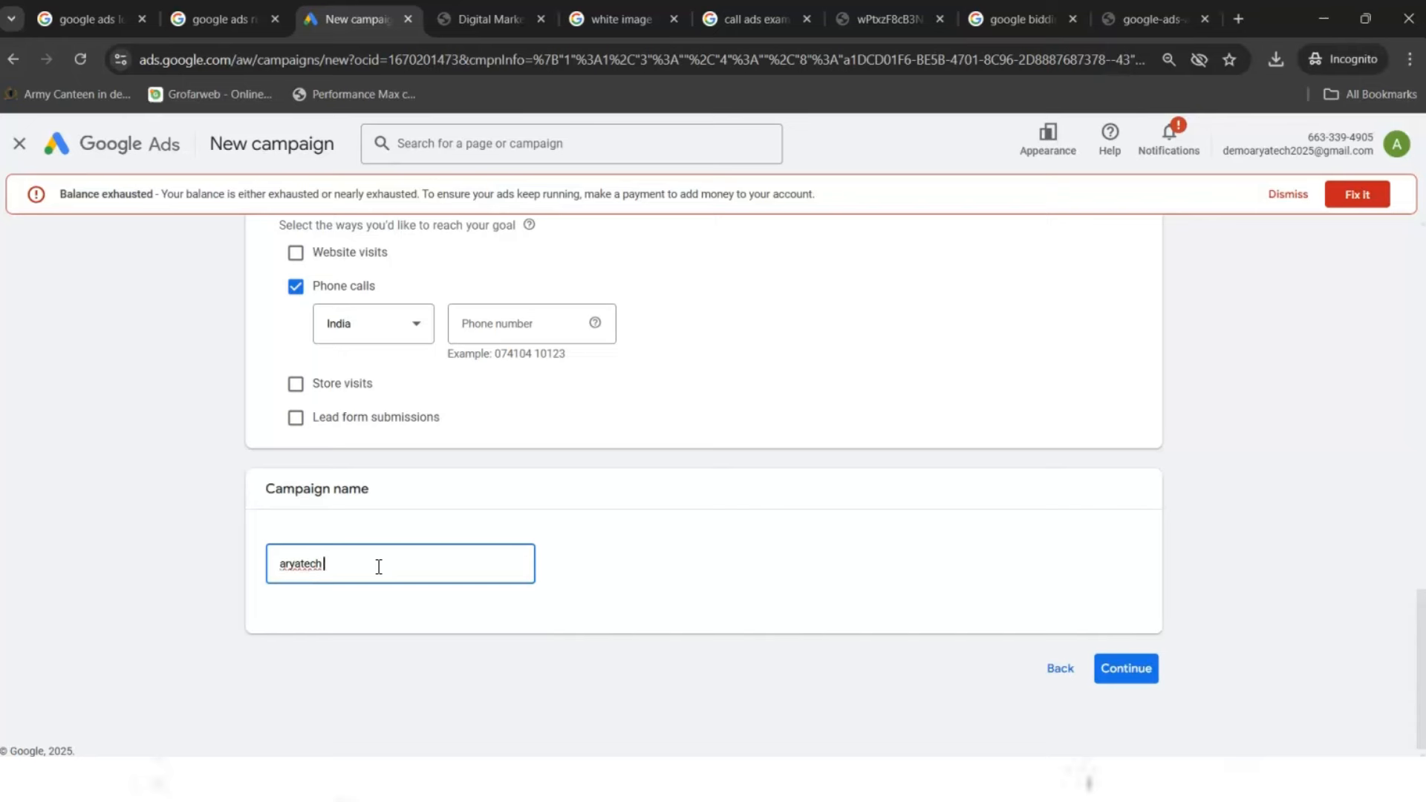
{"action": "type", "text": " call ads"}
{"action": "left_click", "coordinate": [1148, 668]}
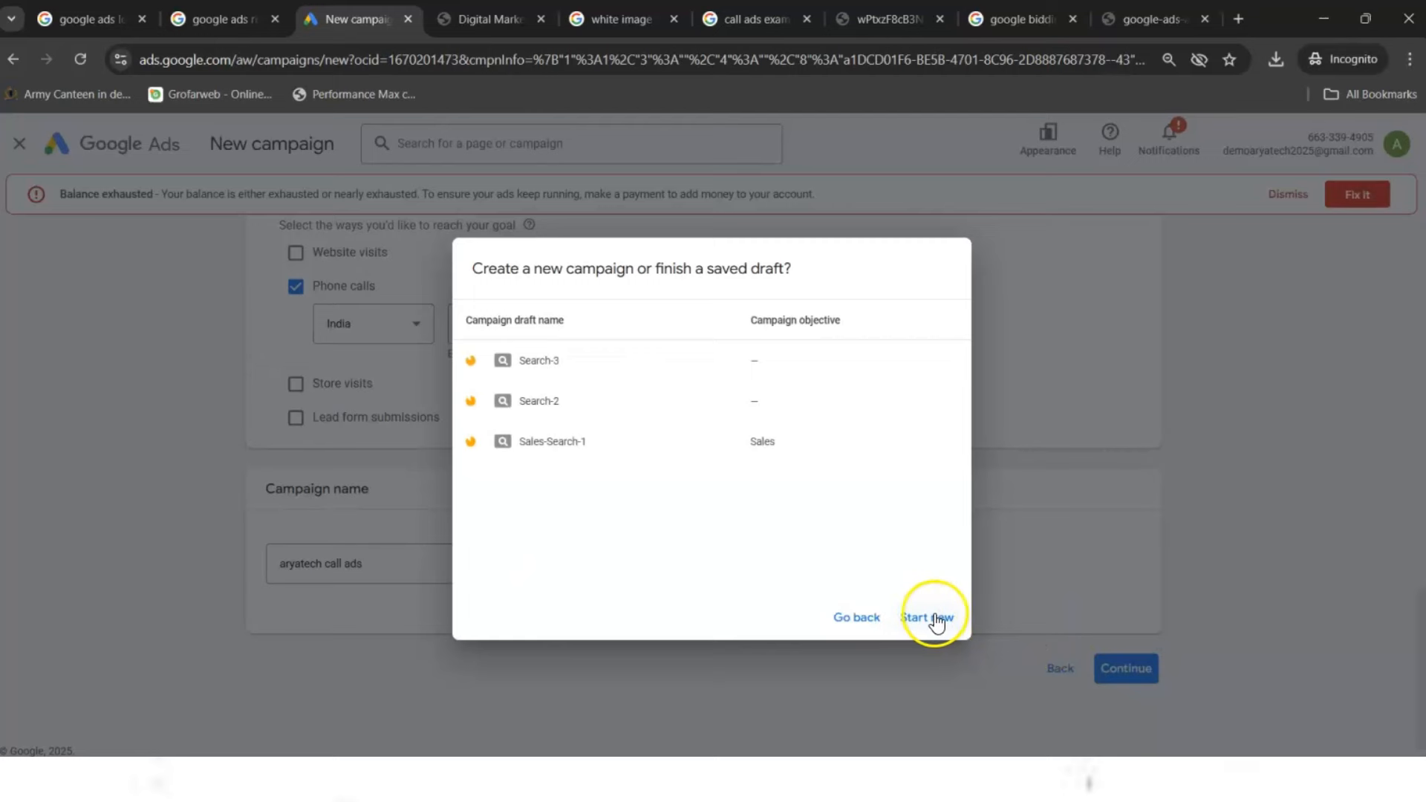
- Start new instead of a saved draft, set bidding focus to Clicks, and proceed
{"action": "left_click", "coordinate": [937, 621]}
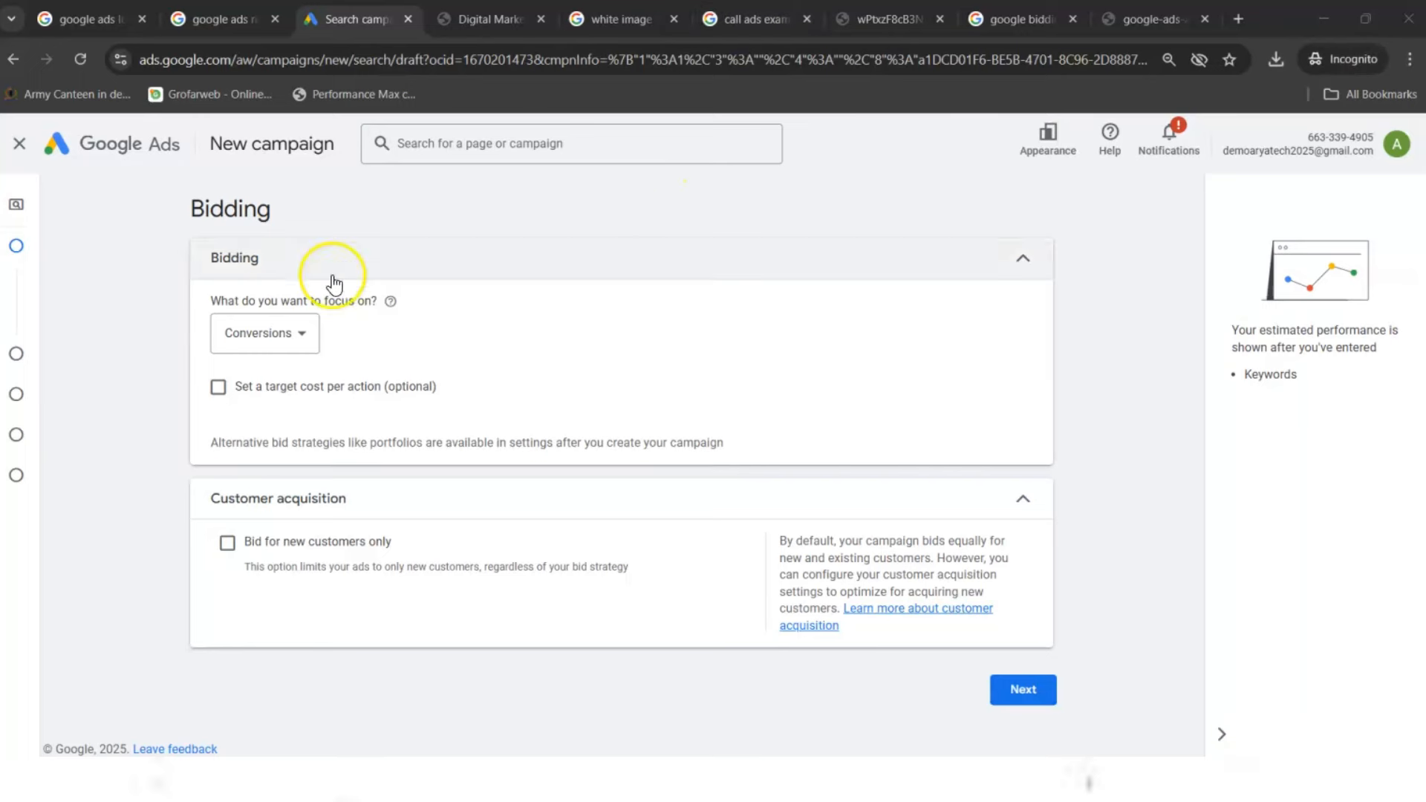
{"action": "left_click", "coordinate": [257, 331]}
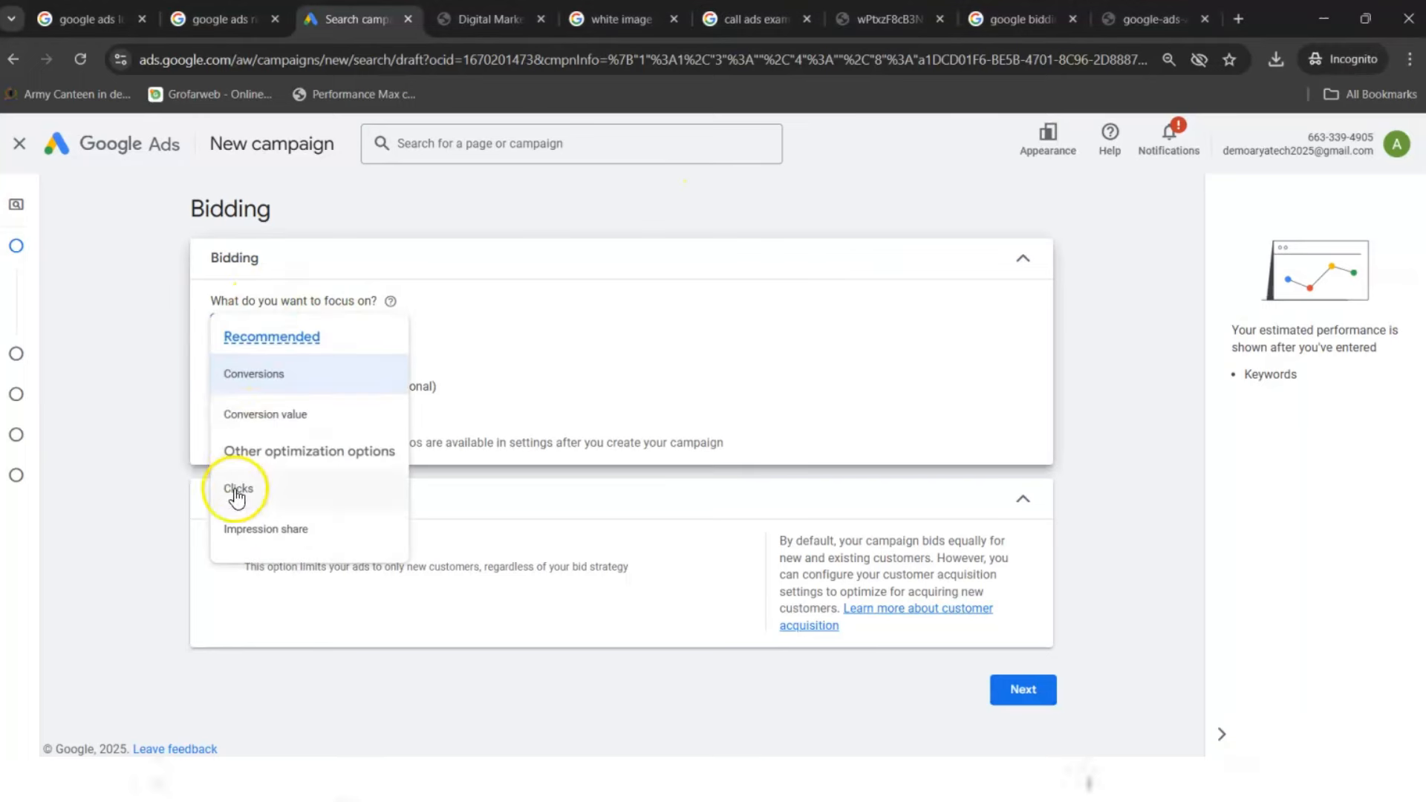
{"action": "left_click", "coordinate": [229, 490]}
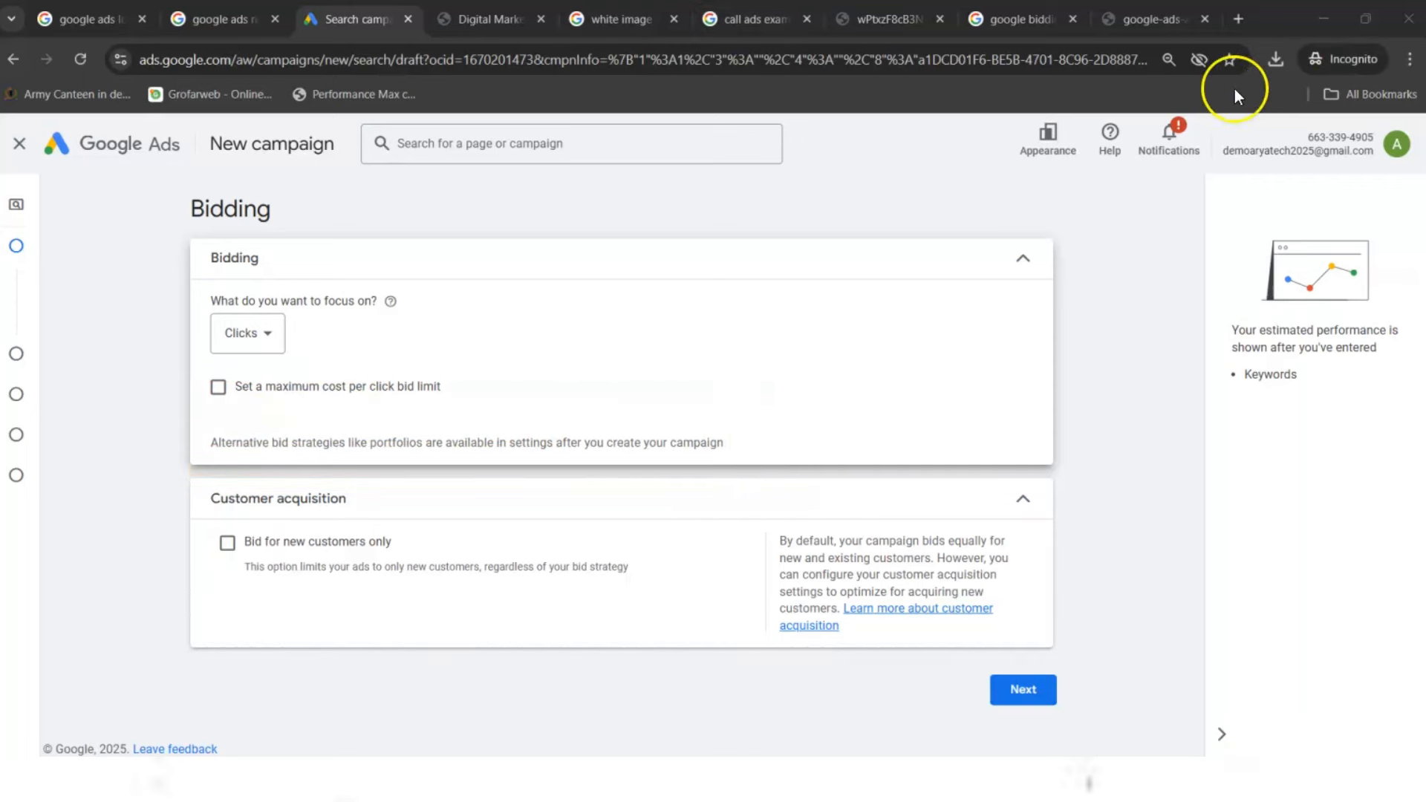
{"action": "left_click", "coordinate": [1025, 697]}
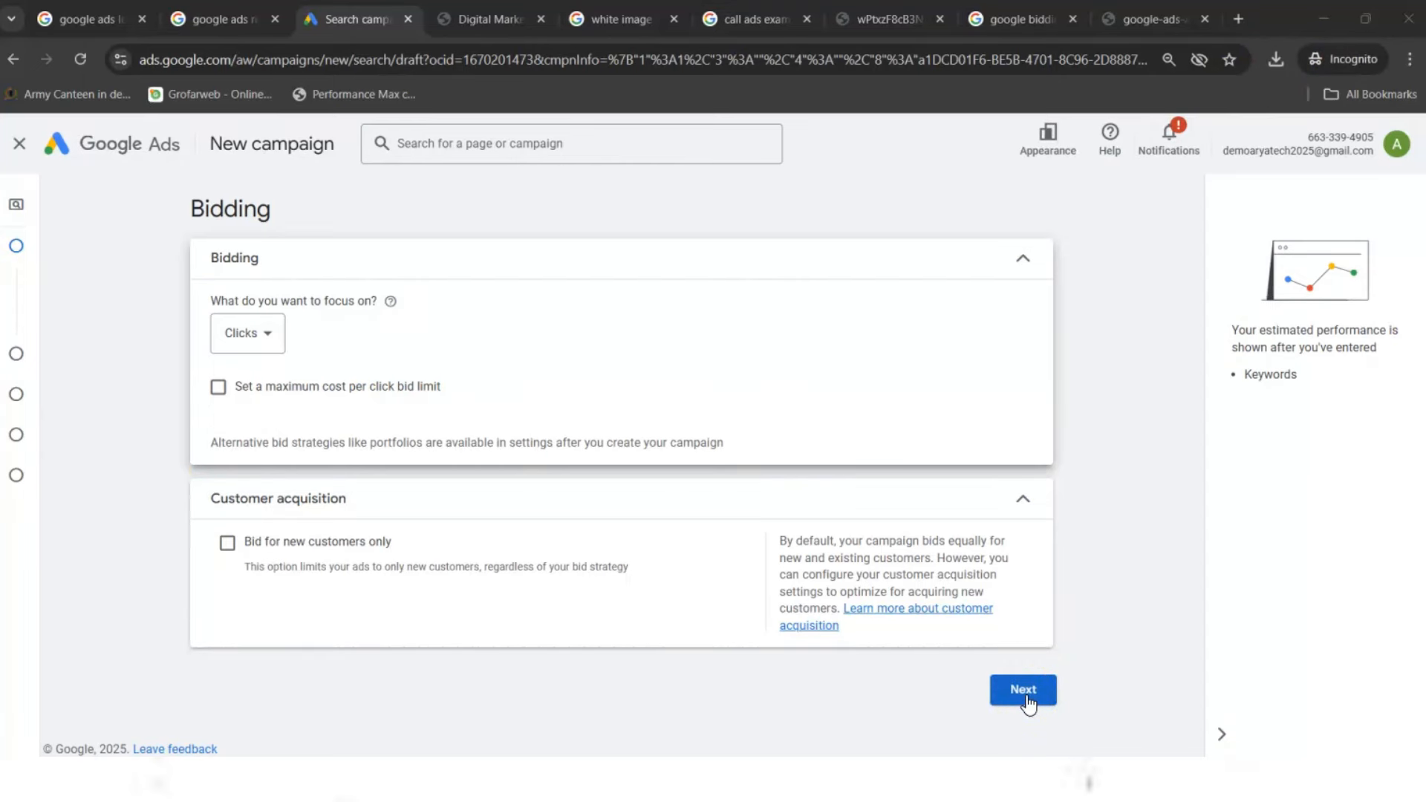
{"action": "left_click", "coordinate": [1025, 695]}
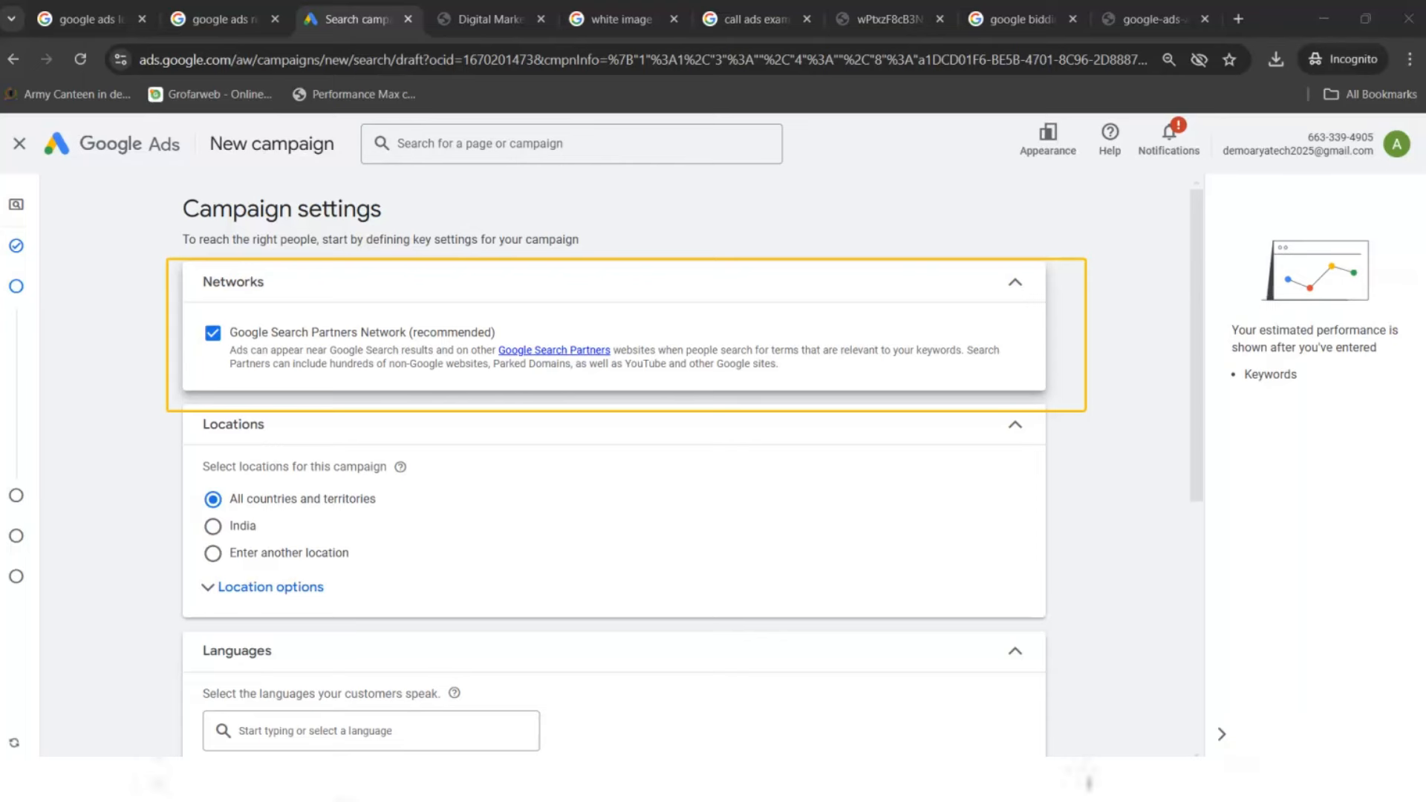
- Exclude the Google Search Partners Network and target Delhi, India as the location
{"action": "left_click", "coordinate": [213, 333]}
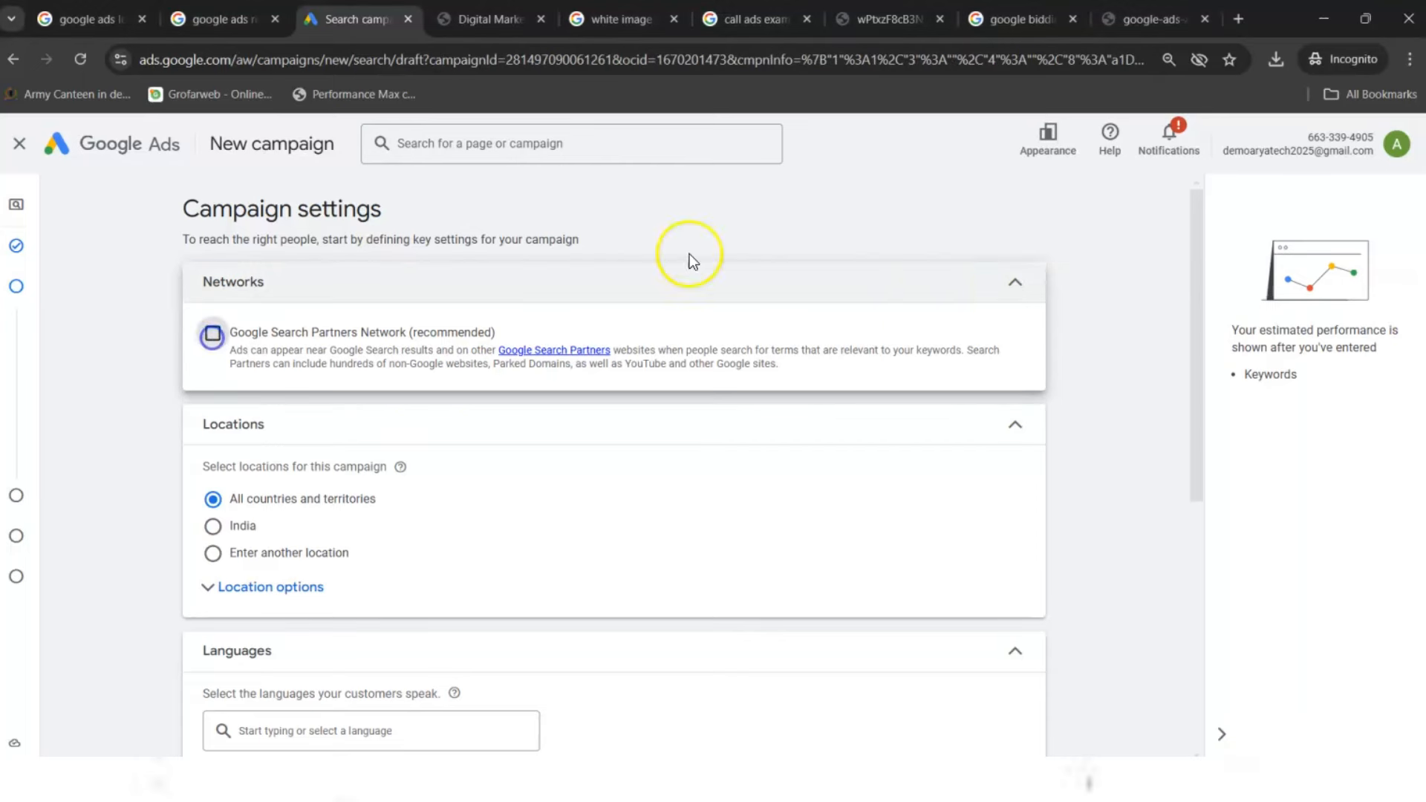
{"action": "left_click_drag", "start_coordinate": [1194, 319], "coordinate": [1198, 436]}
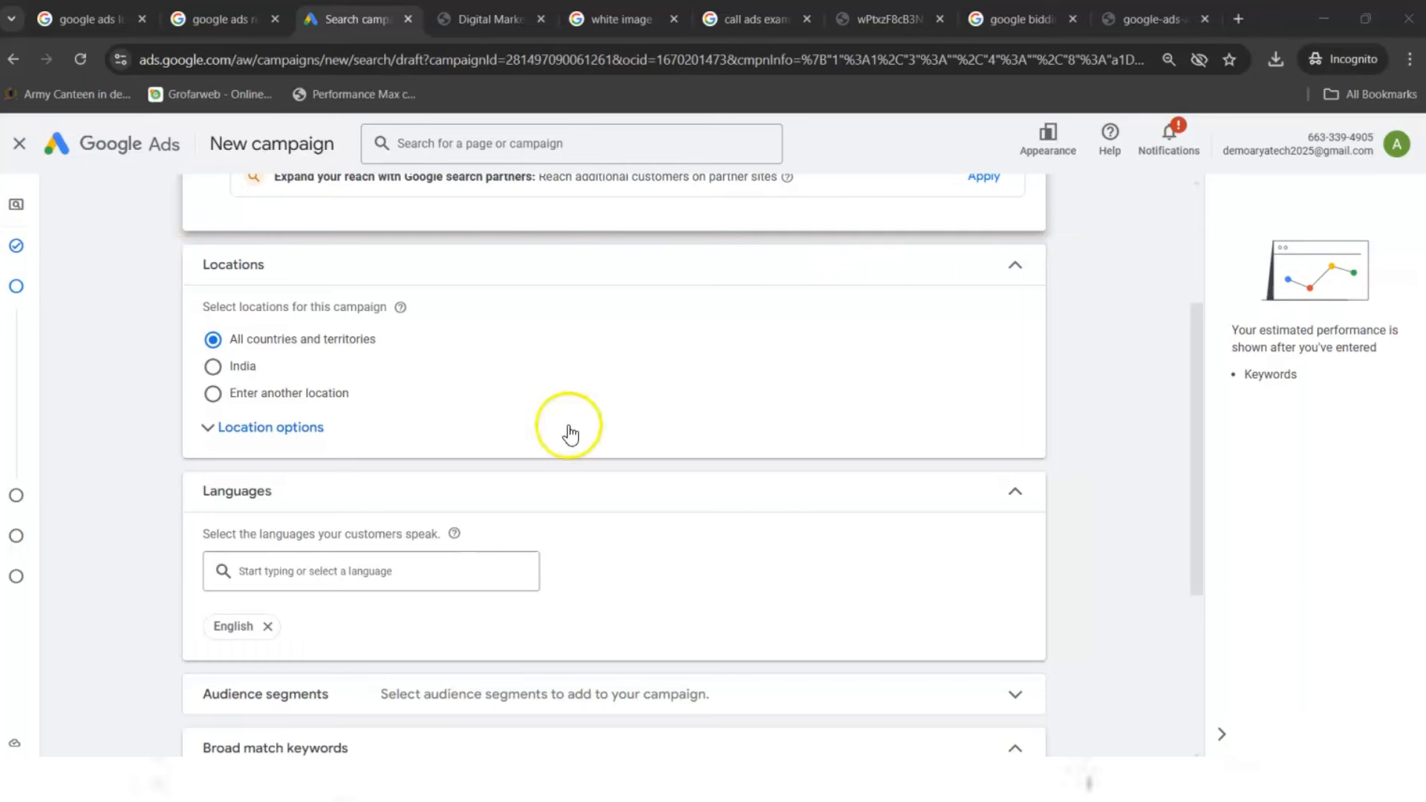
{"action": "left_click", "coordinate": [239, 393]}
{"action": "left_click", "coordinate": [280, 444]}
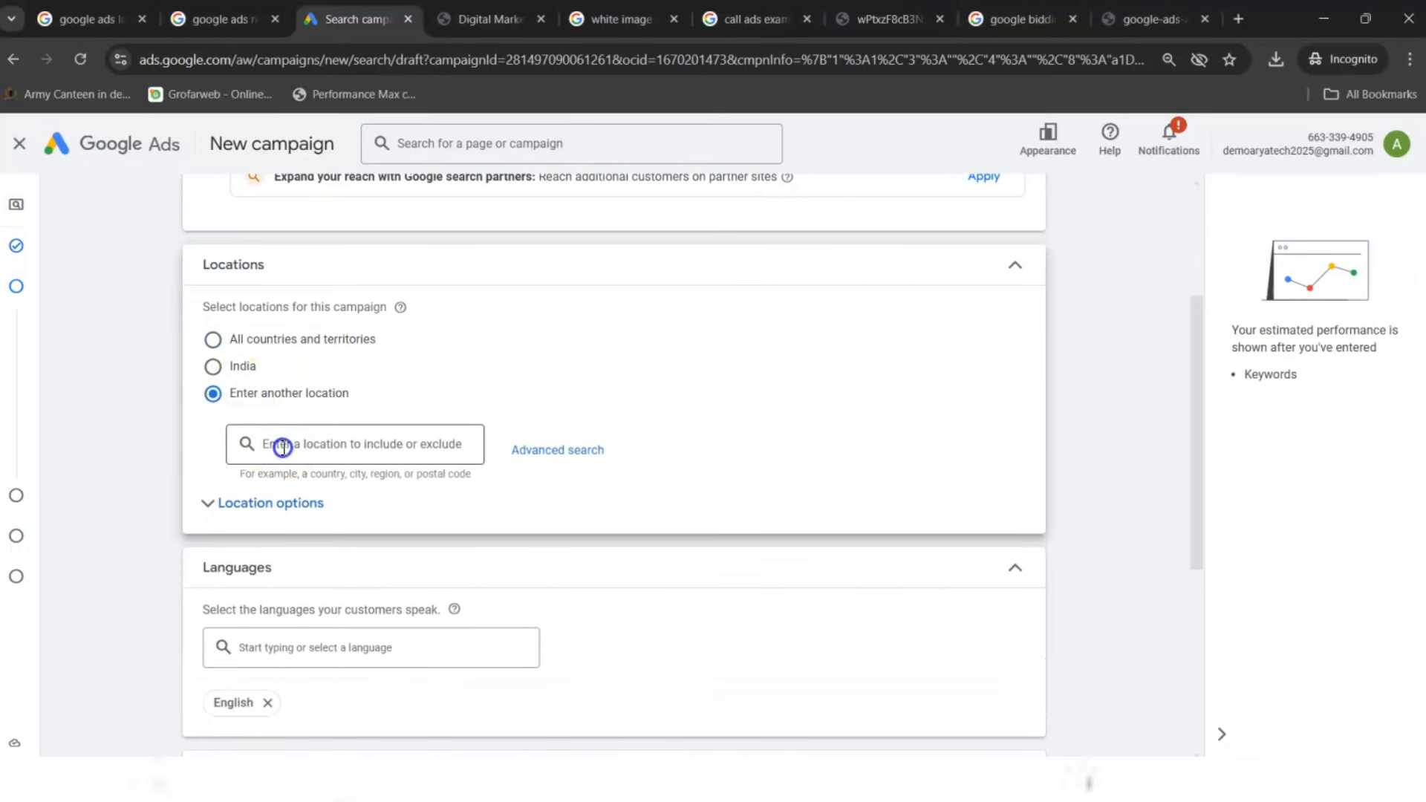
{"action": "type", "text": "delhi"}
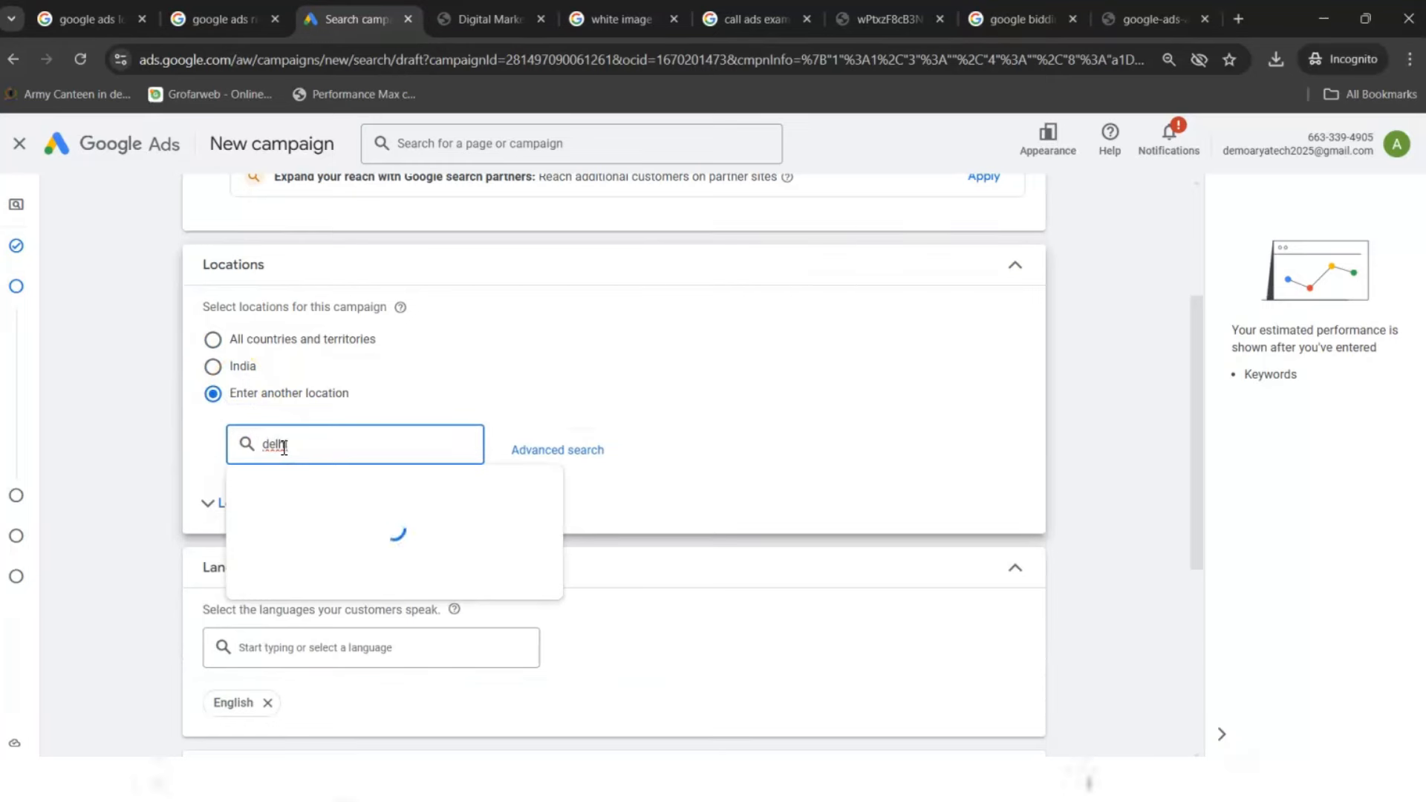
{"action": "key", "text": "Return"}
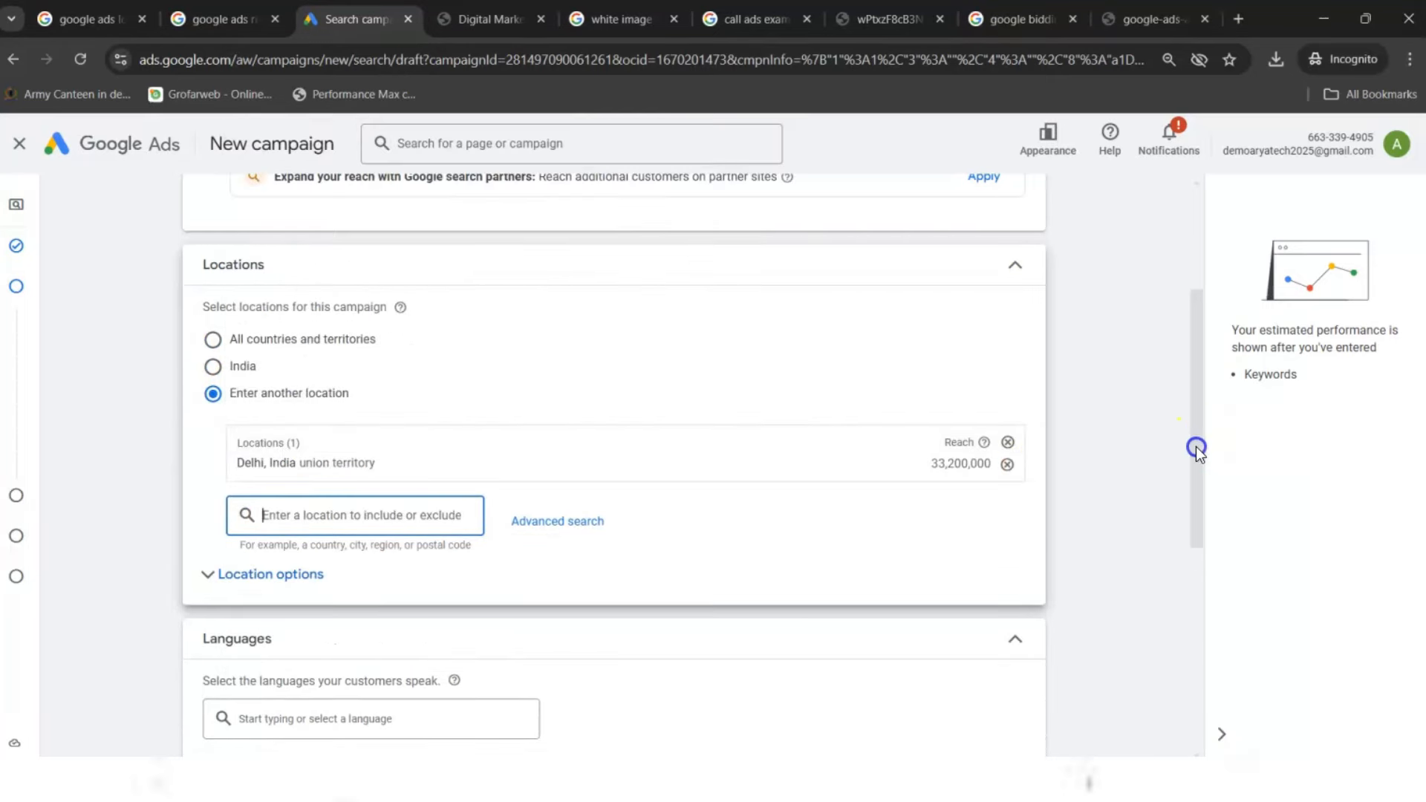
{"action": "left_click_drag", "start_coordinate": [1196, 447], "coordinate": [1170, 589]}
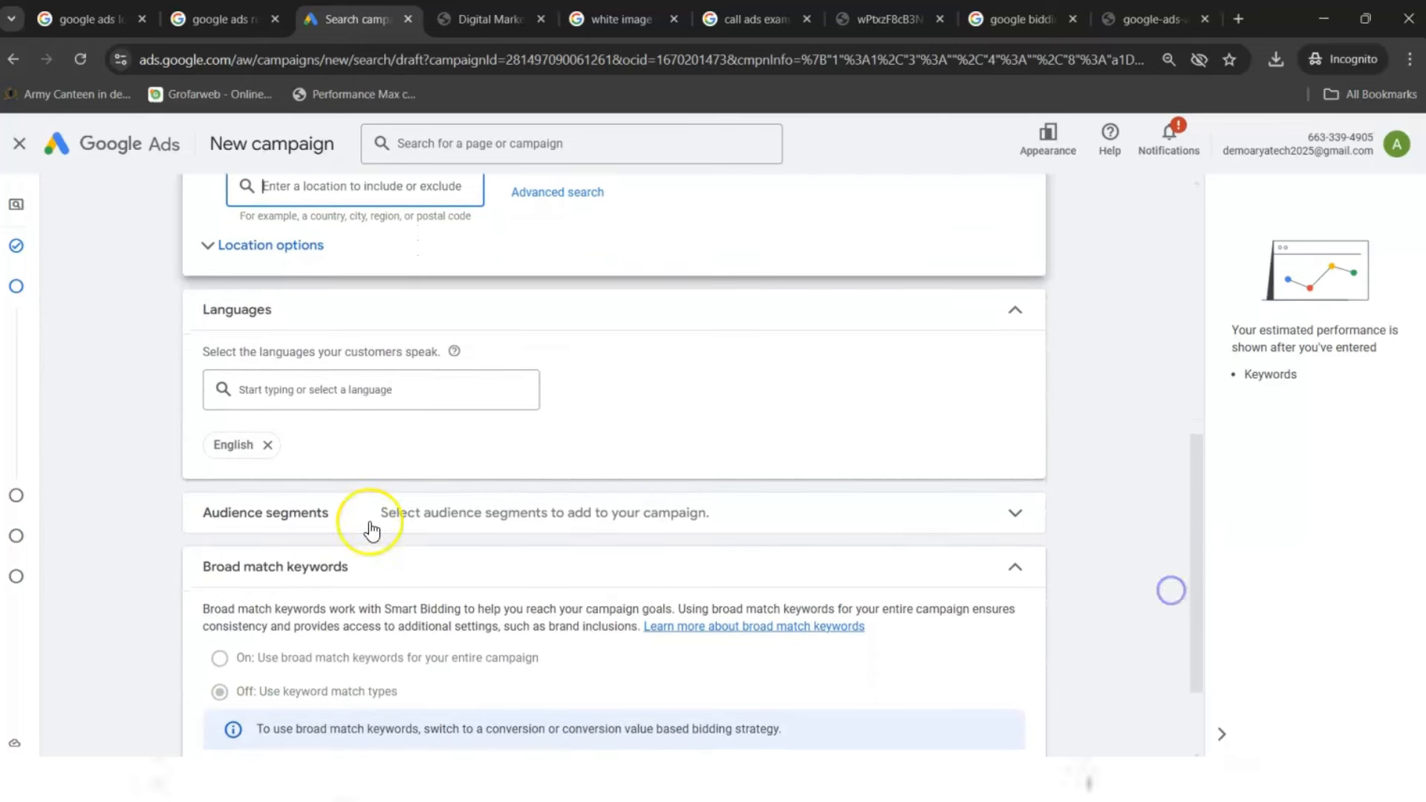
- Add Hindi as a campaign language alongside English and continue to keywords and ads
{"action": "left_click", "coordinate": [269, 392]}
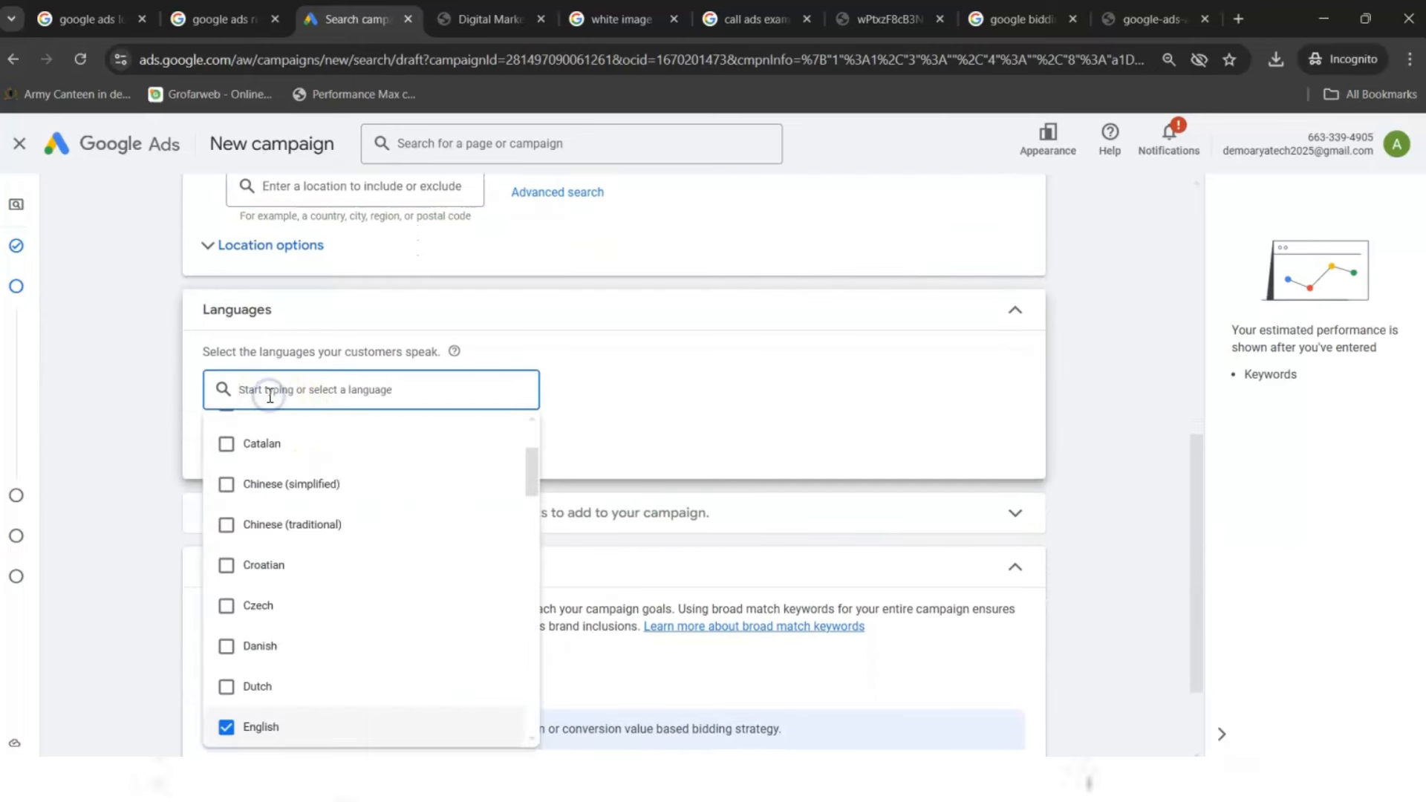
{"action": "type", "text": "hin"}
{"action": "key", "text": "Return"}
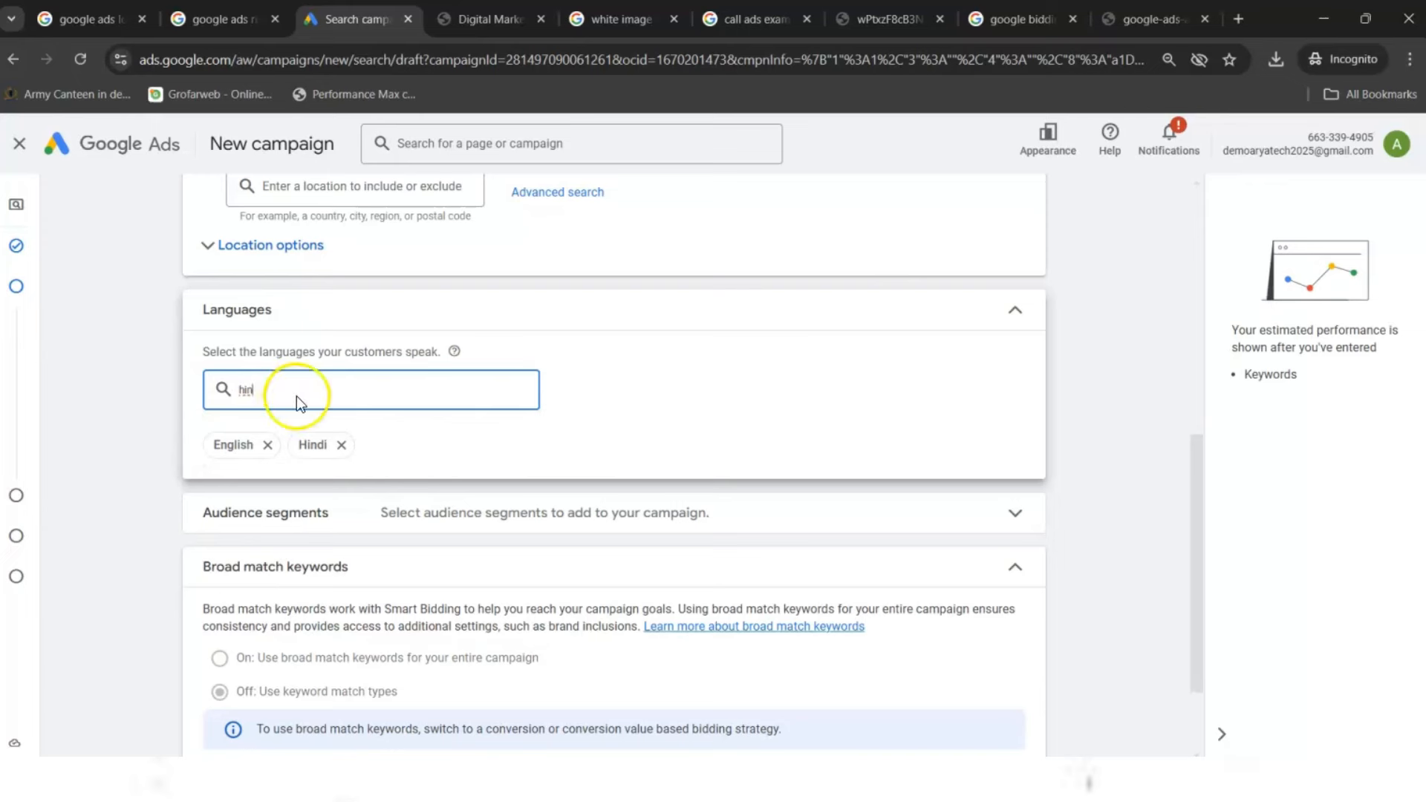
{"action": "double_click", "coordinate": [299, 397]}
{"action": "type", "text": "lll"}
{"action": "key", "text": "BackSpace"}
{"action": "key", "text": "BackSpace"}
{"action": "key", "text": "BackSpace"}
{"action": "type", "text": "a"}
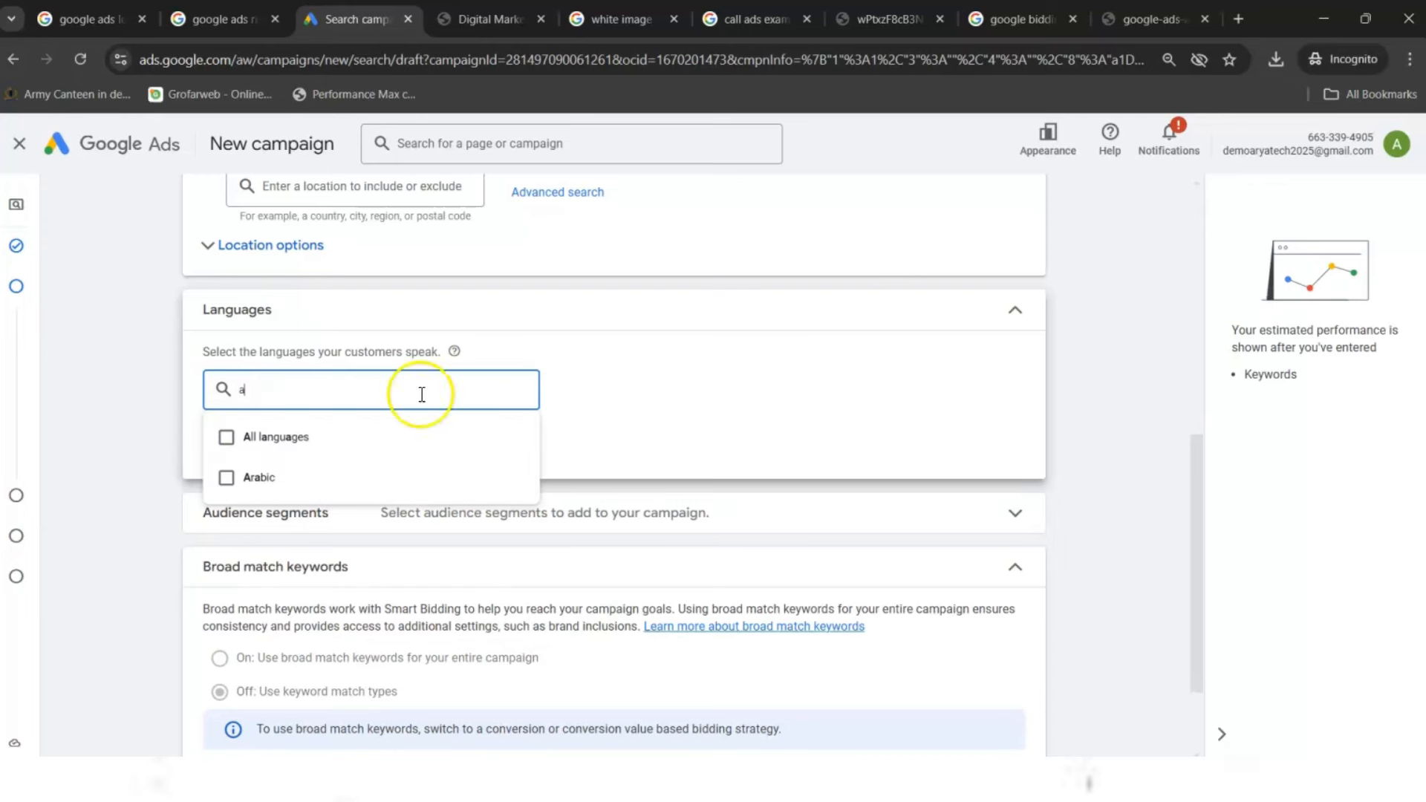
{"action": "left_click", "coordinate": [609, 430]}
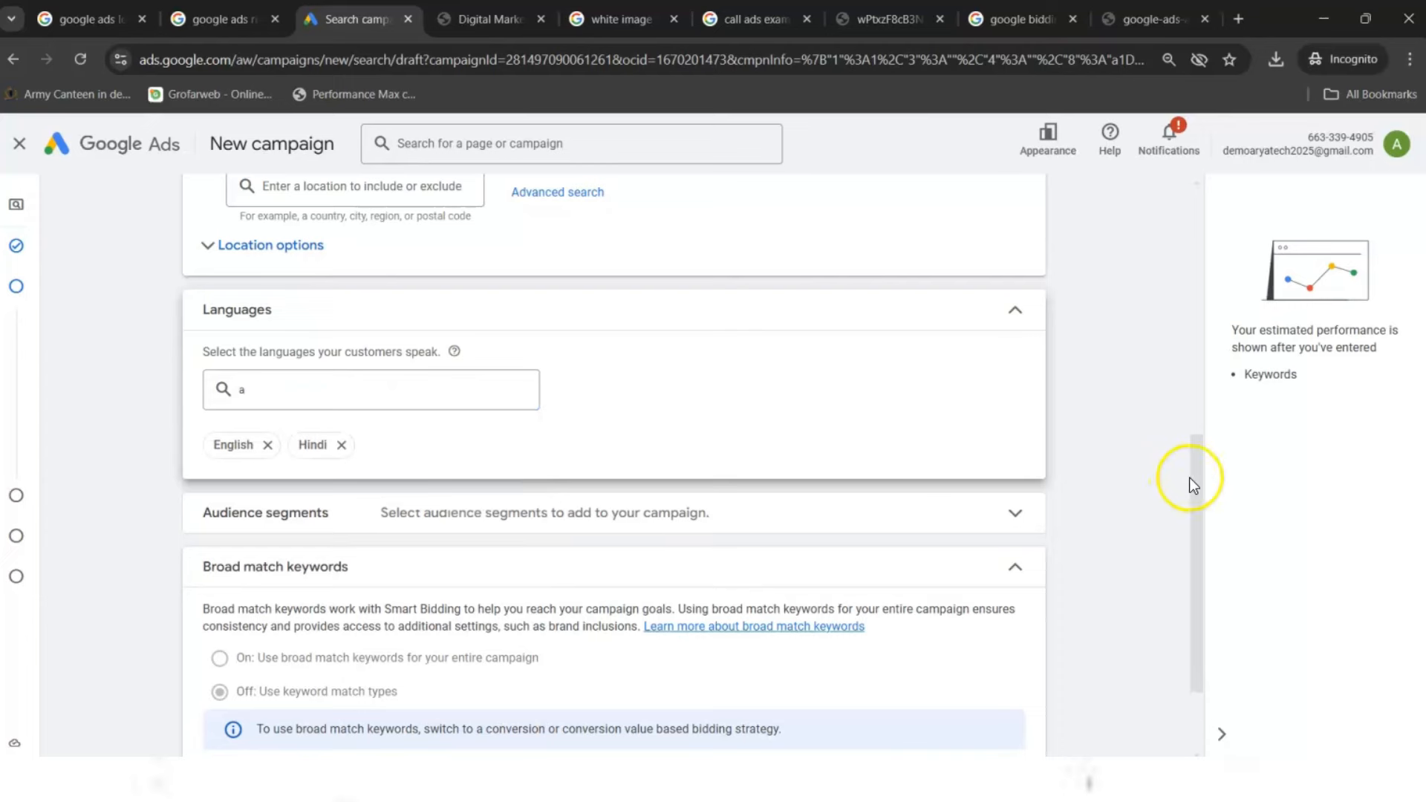
{"action": "left_click_drag", "start_coordinate": [1197, 480], "coordinate": [1188, 576]}
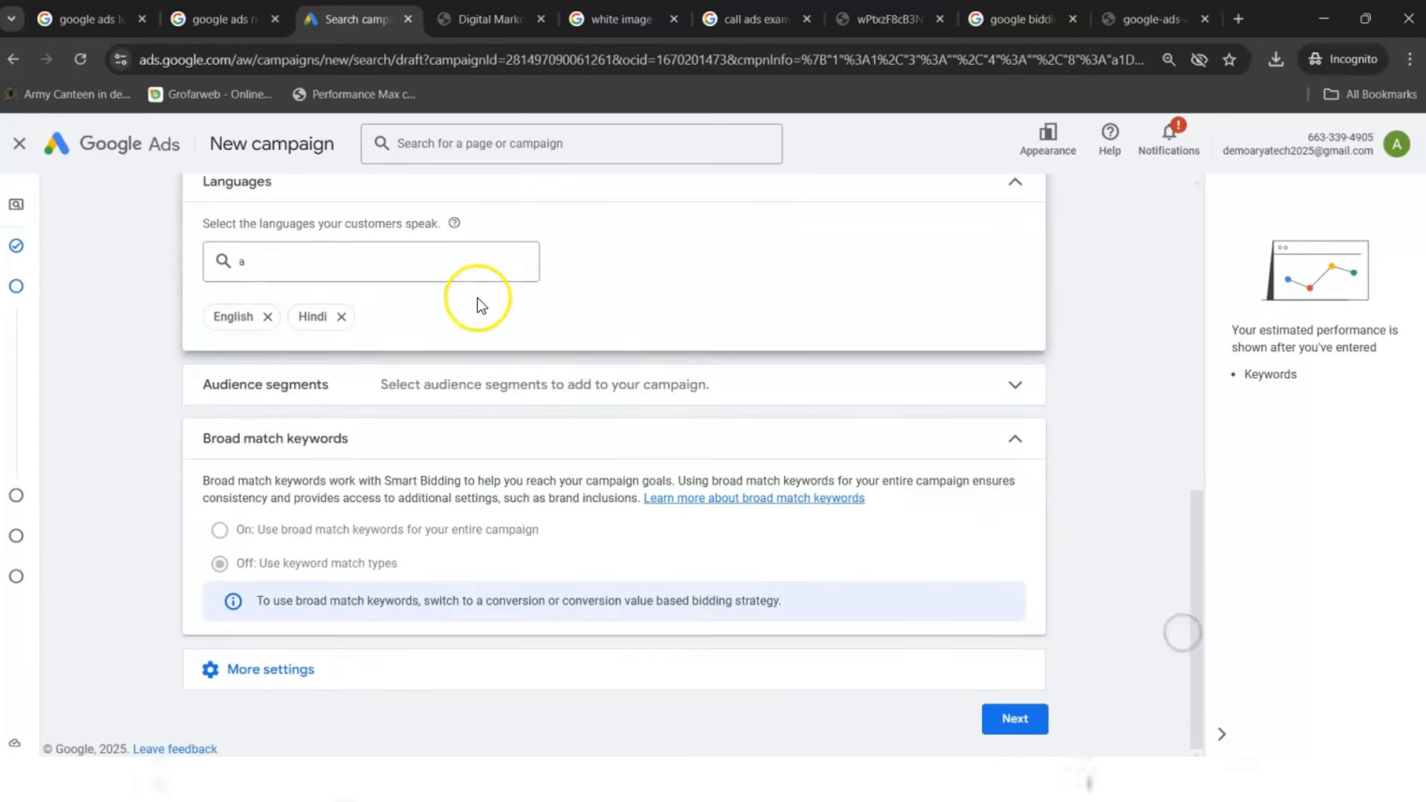
{"action": "left_click", "coordinate": [1016, 720]}
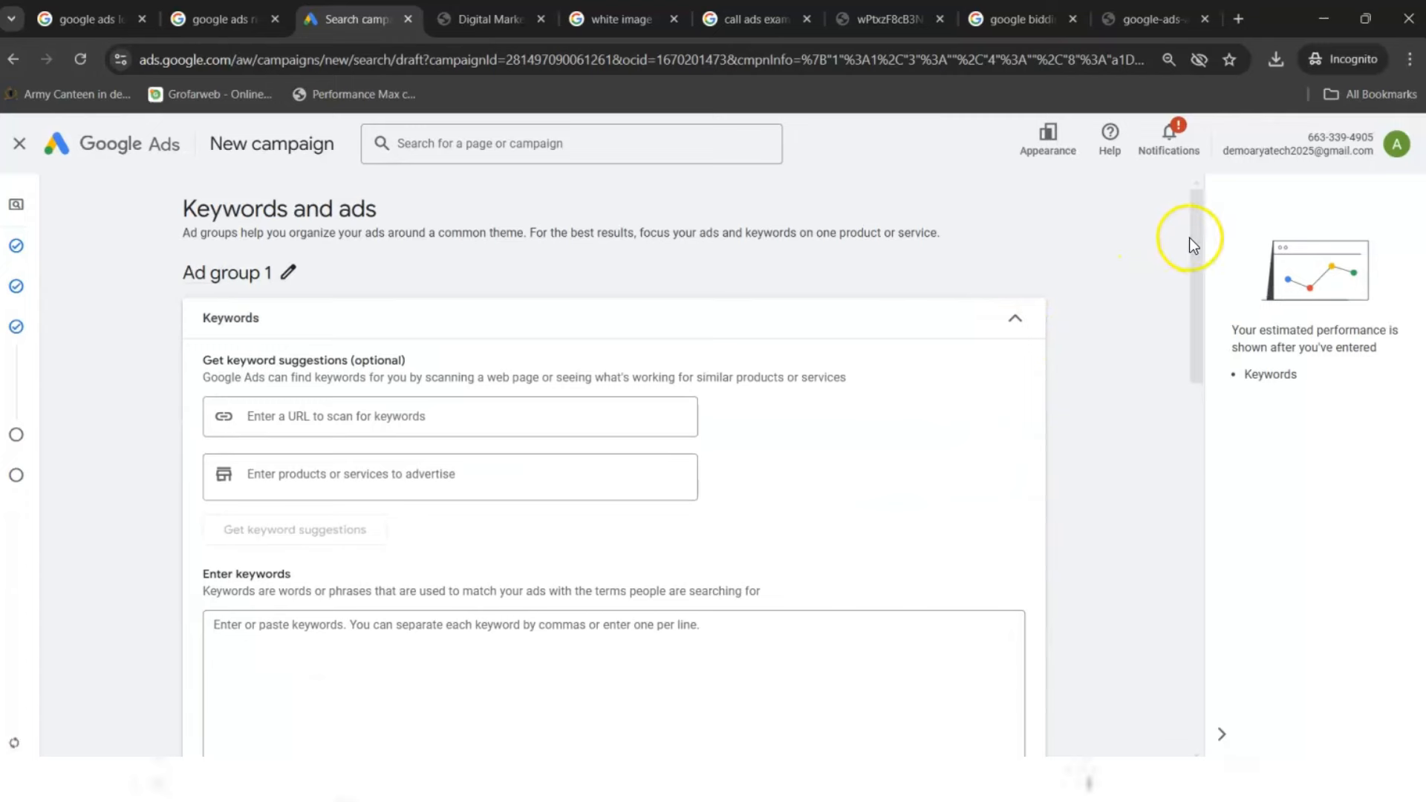
- Enter 'website development' as the product or service and generate keyword suggestions from it
{"action": "left_click_drag", "start_coordinate": [1196, 243], "coordinate": [1179, 339]}
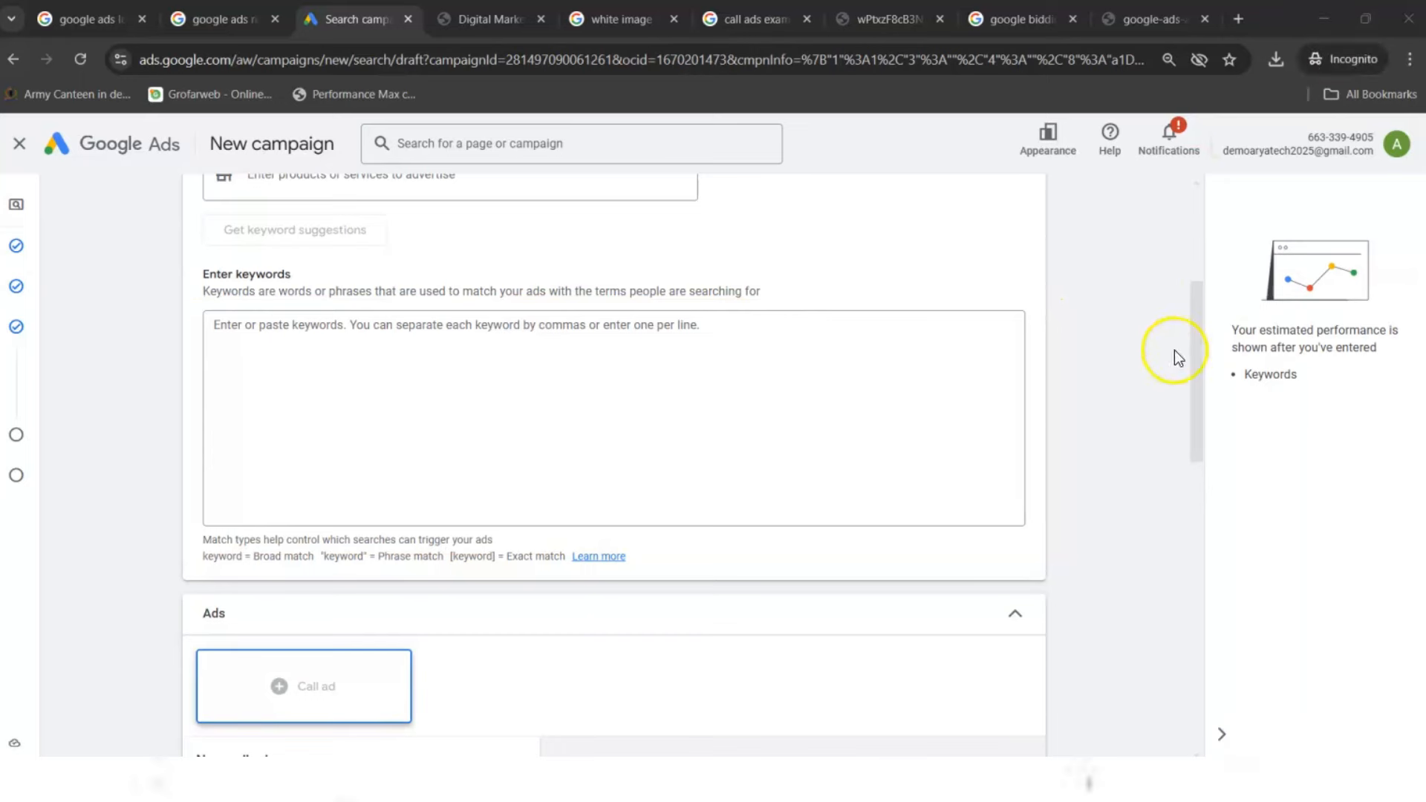
{"action": "left_click_drag", "start_coordinate": [1196, 379], "coordinate": [1191, 309]}
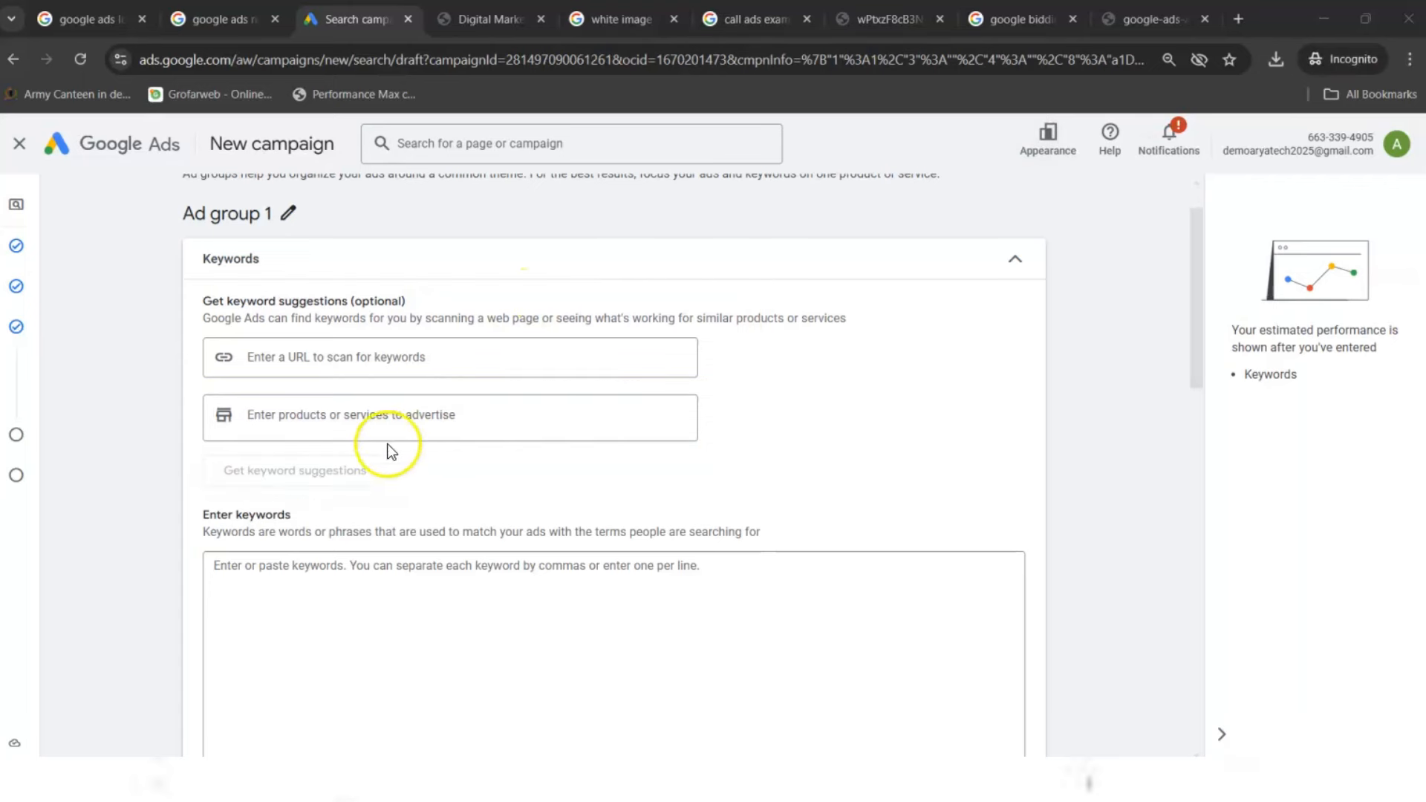
{"action": "left_click", "coordinate": [317, 417]}
{"action": "type", "text": "website"}
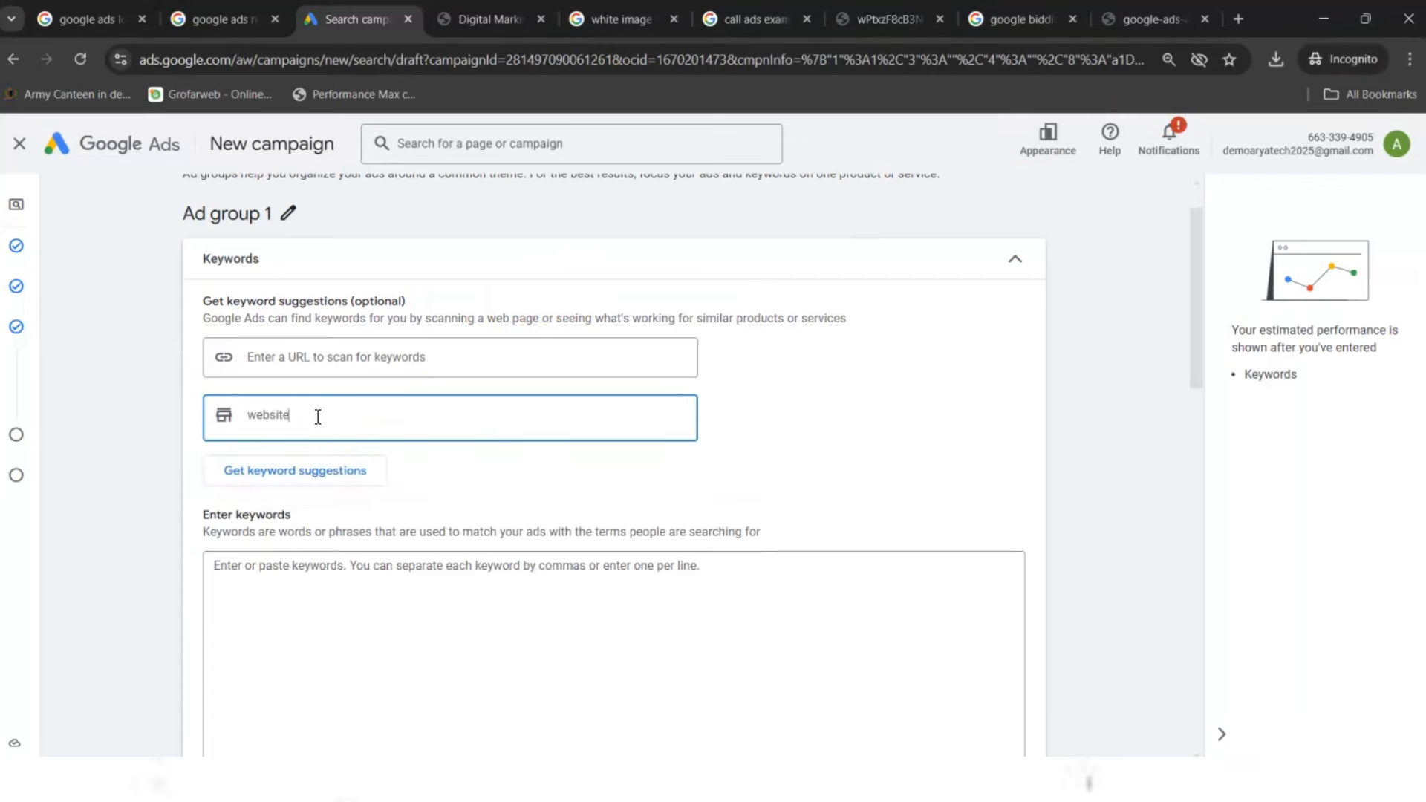
{"action": "type", "text": " development"}
{"action": "key", "text": "Return"}
{"action": "left_click", "coordinate": [309, 480]}
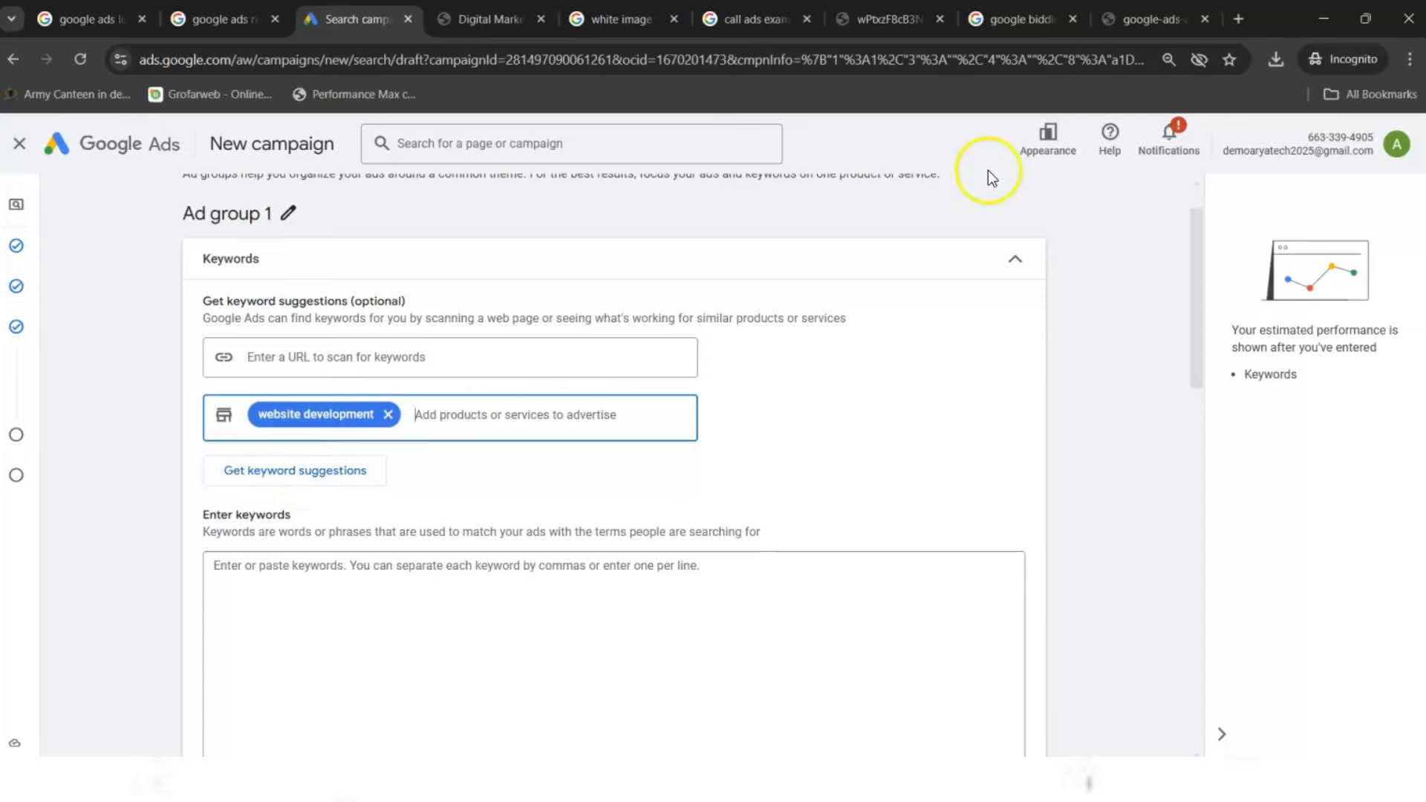
{"action": "left_click", "coordinate": [654, 9]}
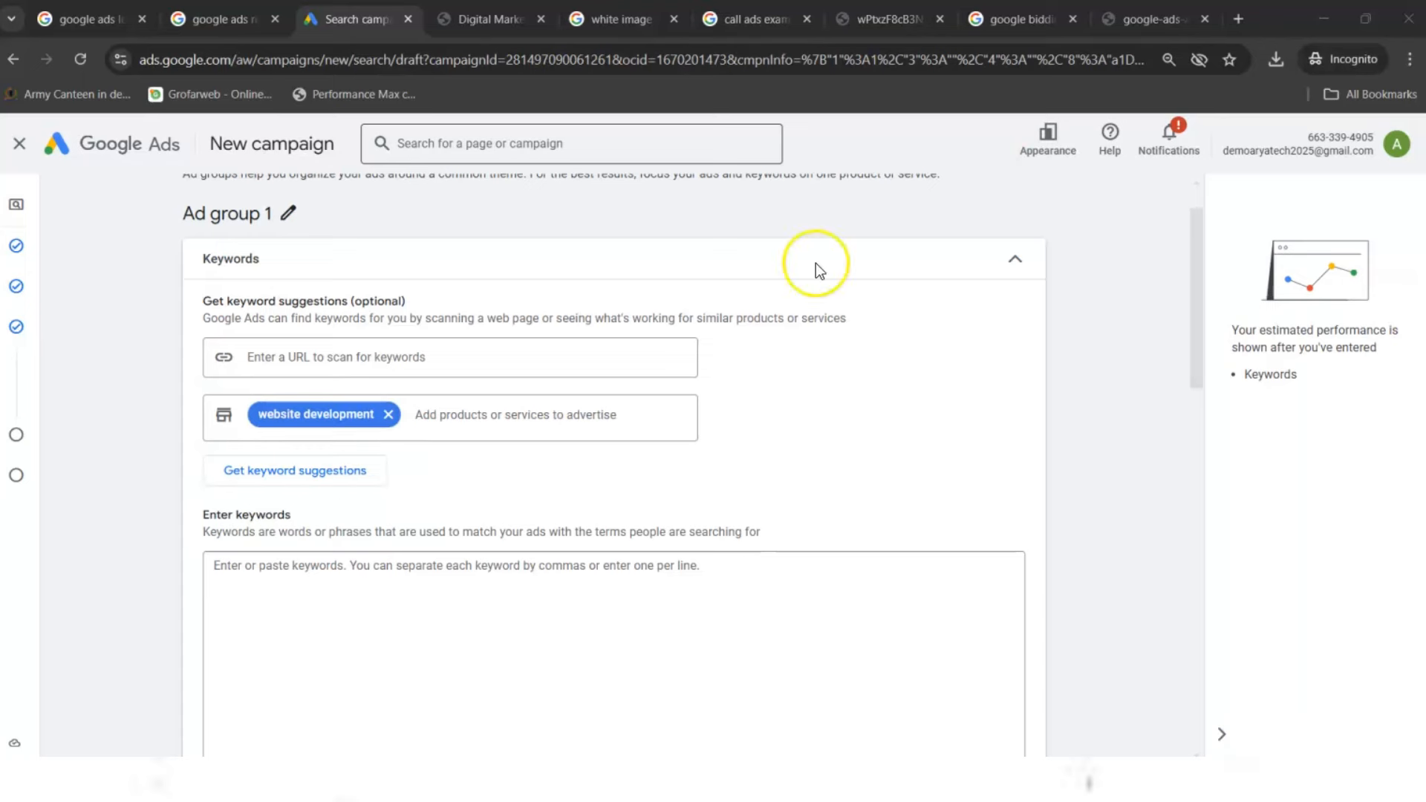
{"action": "left_click", "coordinate": [319, 470]}
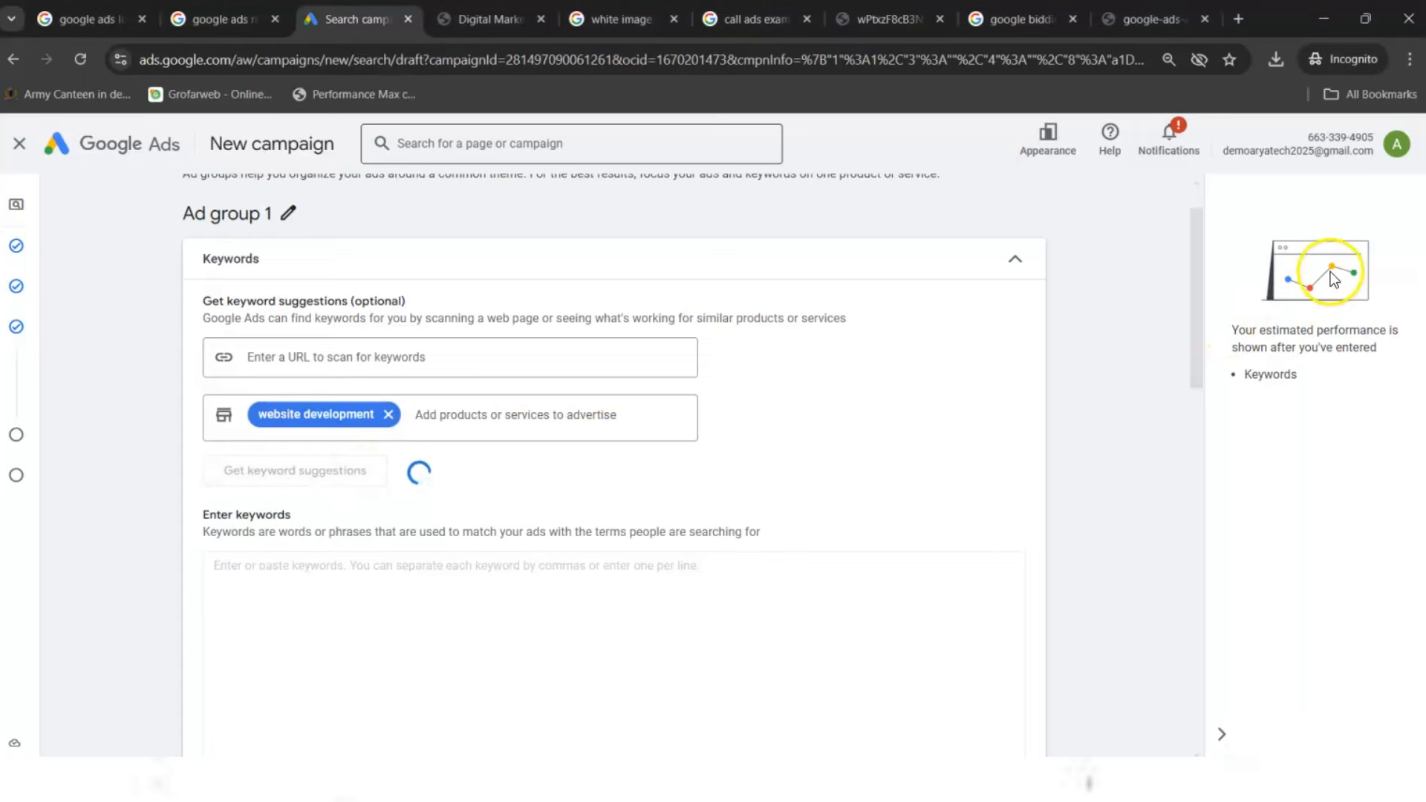
{"action": "left_click_drag", "start_coordinate": [1199, 256], "coordinate": [1163, 485]}
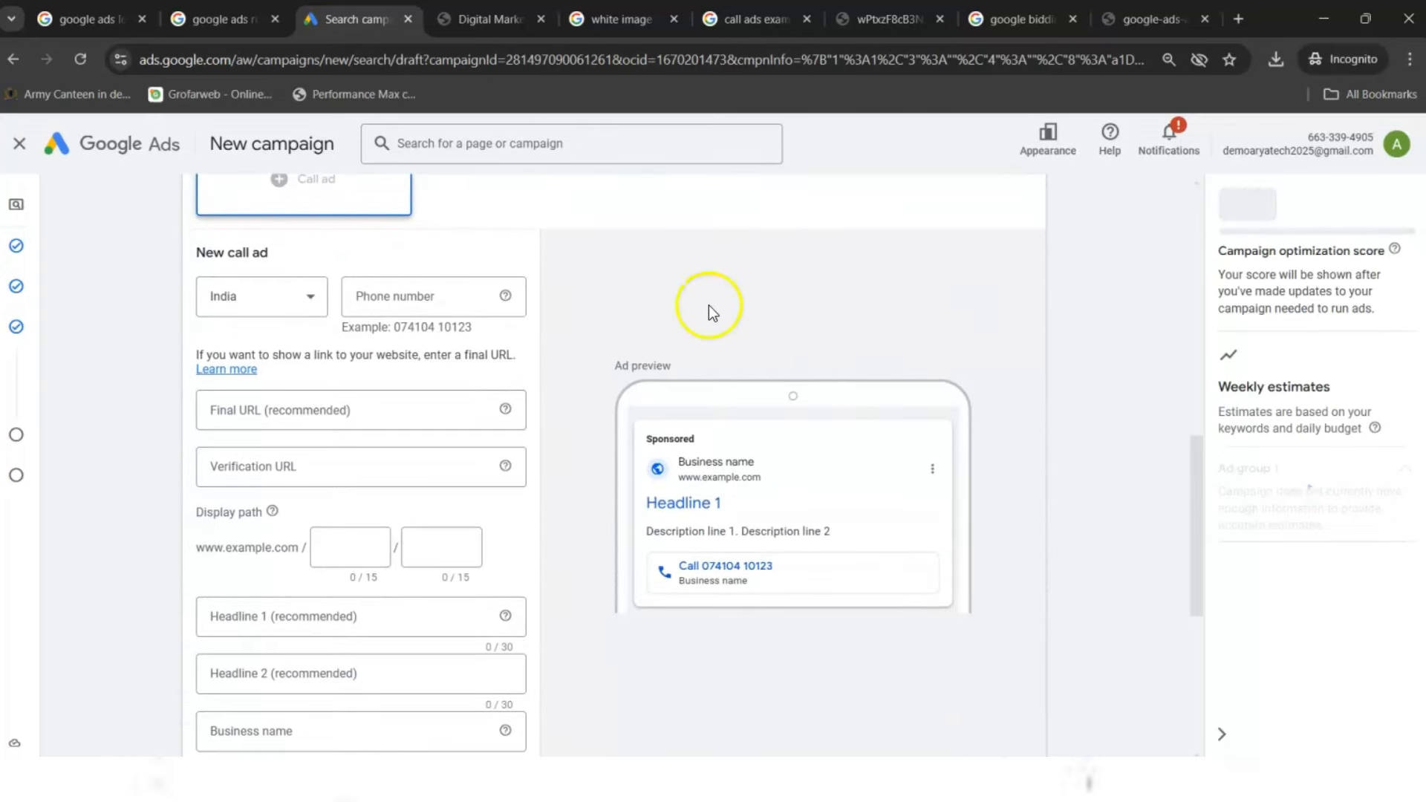
{"action": "left_click", "coordinate": [486, 19]}
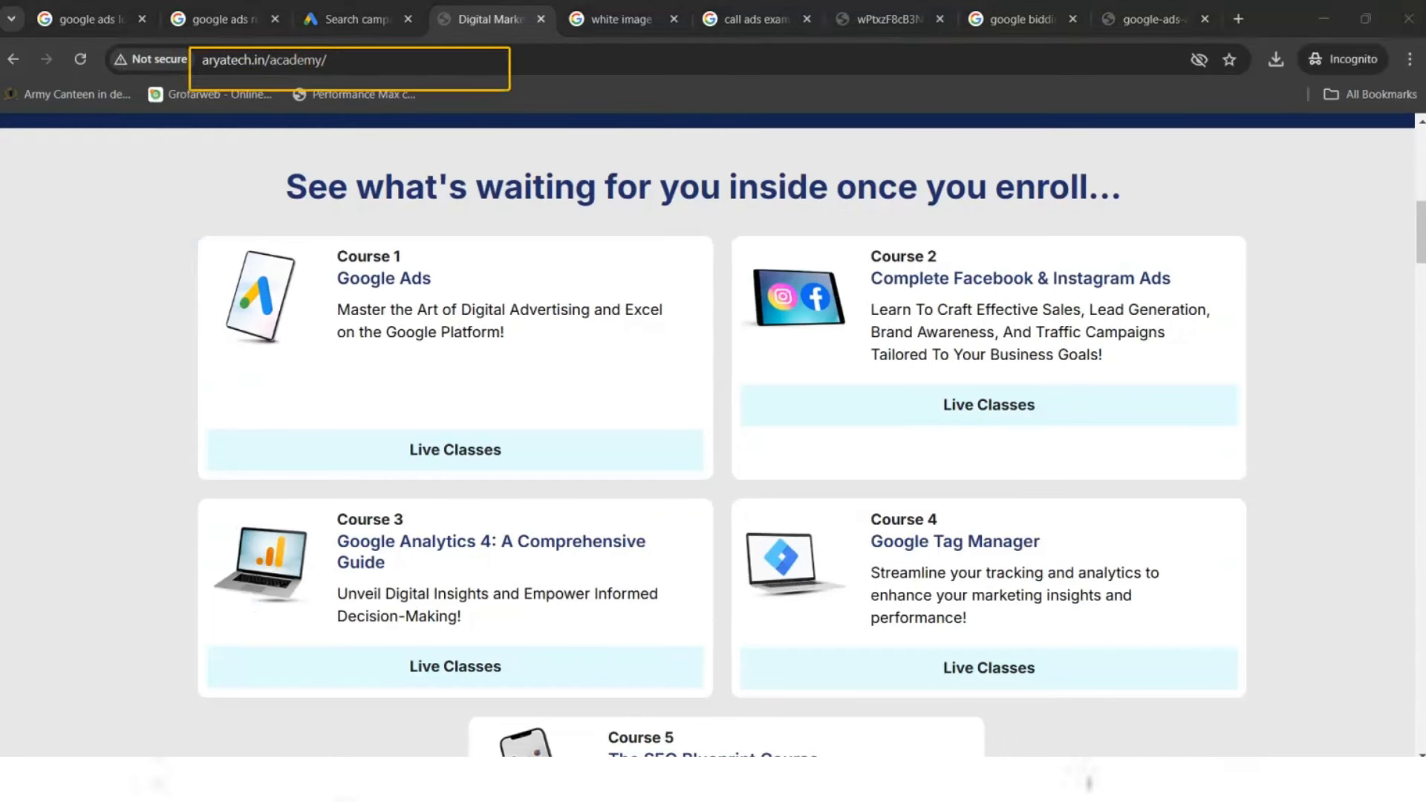
{"action": "left_click", "coordinate": [380, 51]}
{"action": "key", "text": "ctrl+c"}
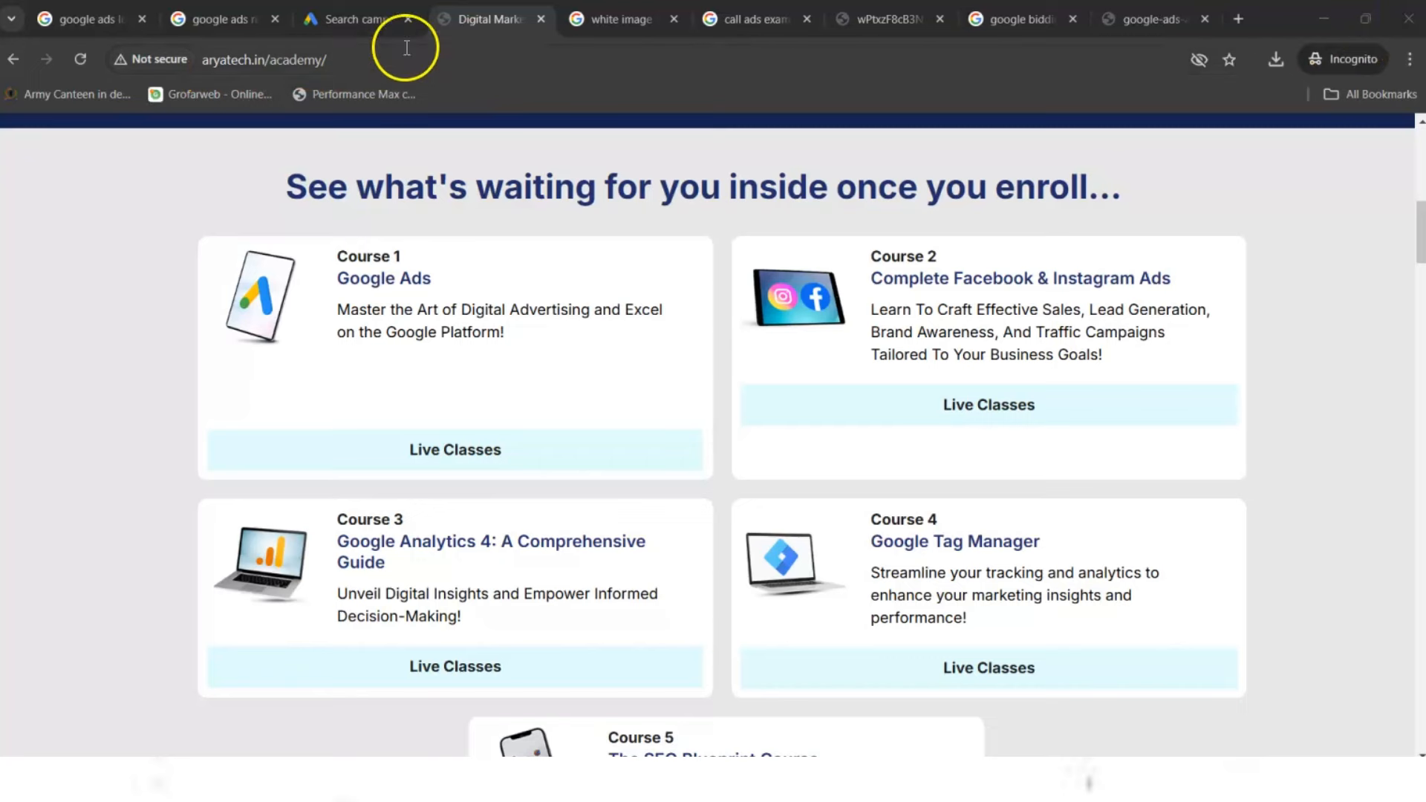
{"action": "key", "text": "BackSpace"}
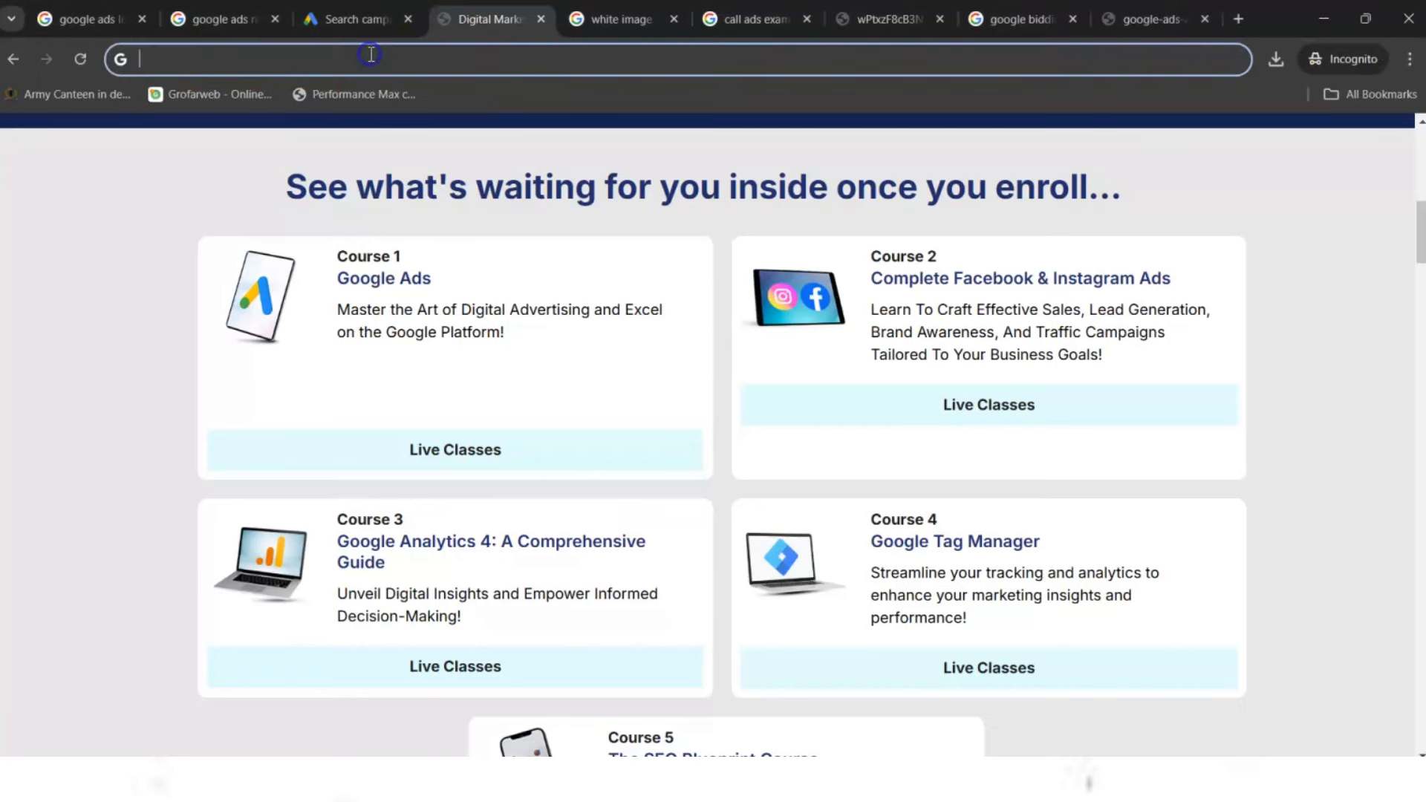
{"action": "left_click", "coordinate": [359, 16]}
{"action": "left_click", "coordinate": [277, 465]}
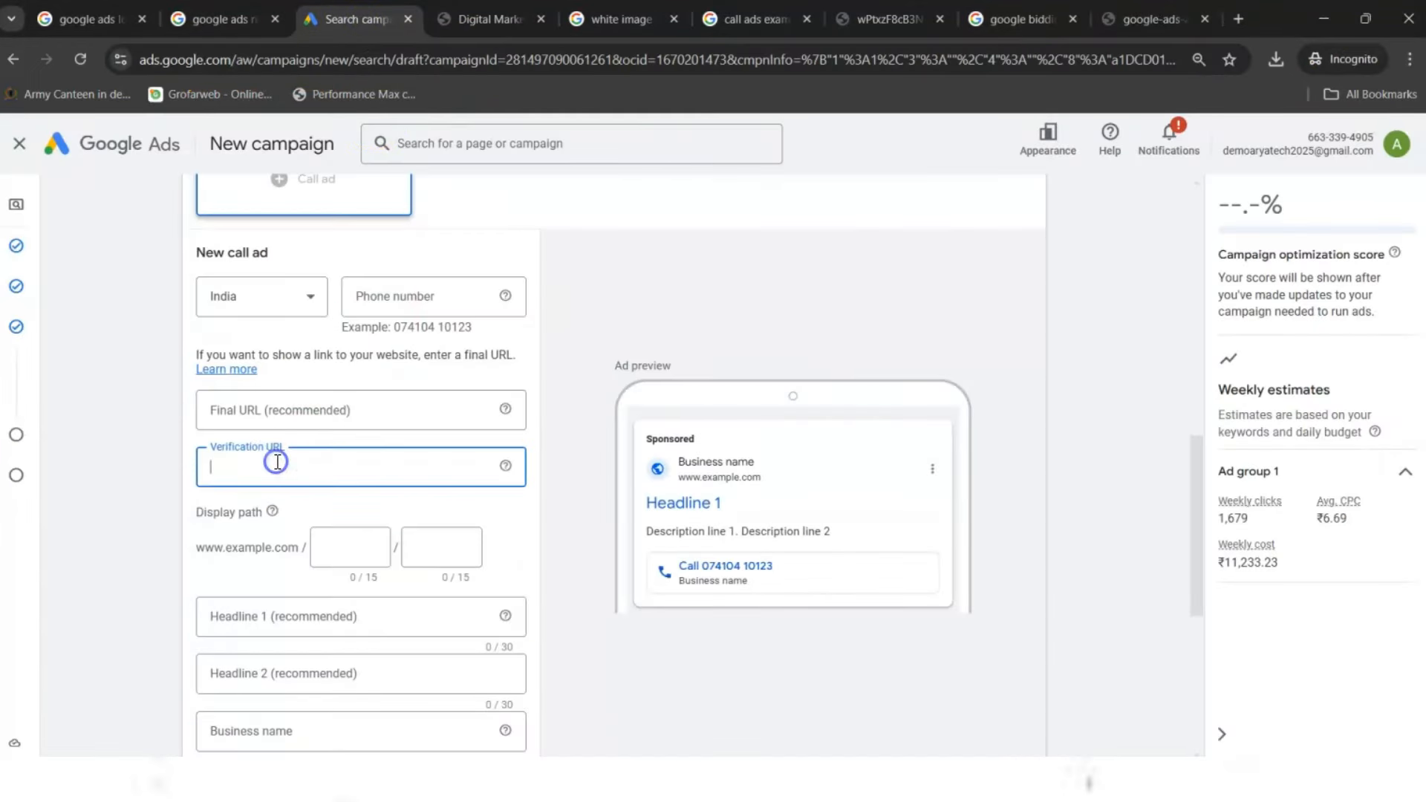
{"action": "key", "text": "ctrl+v"}
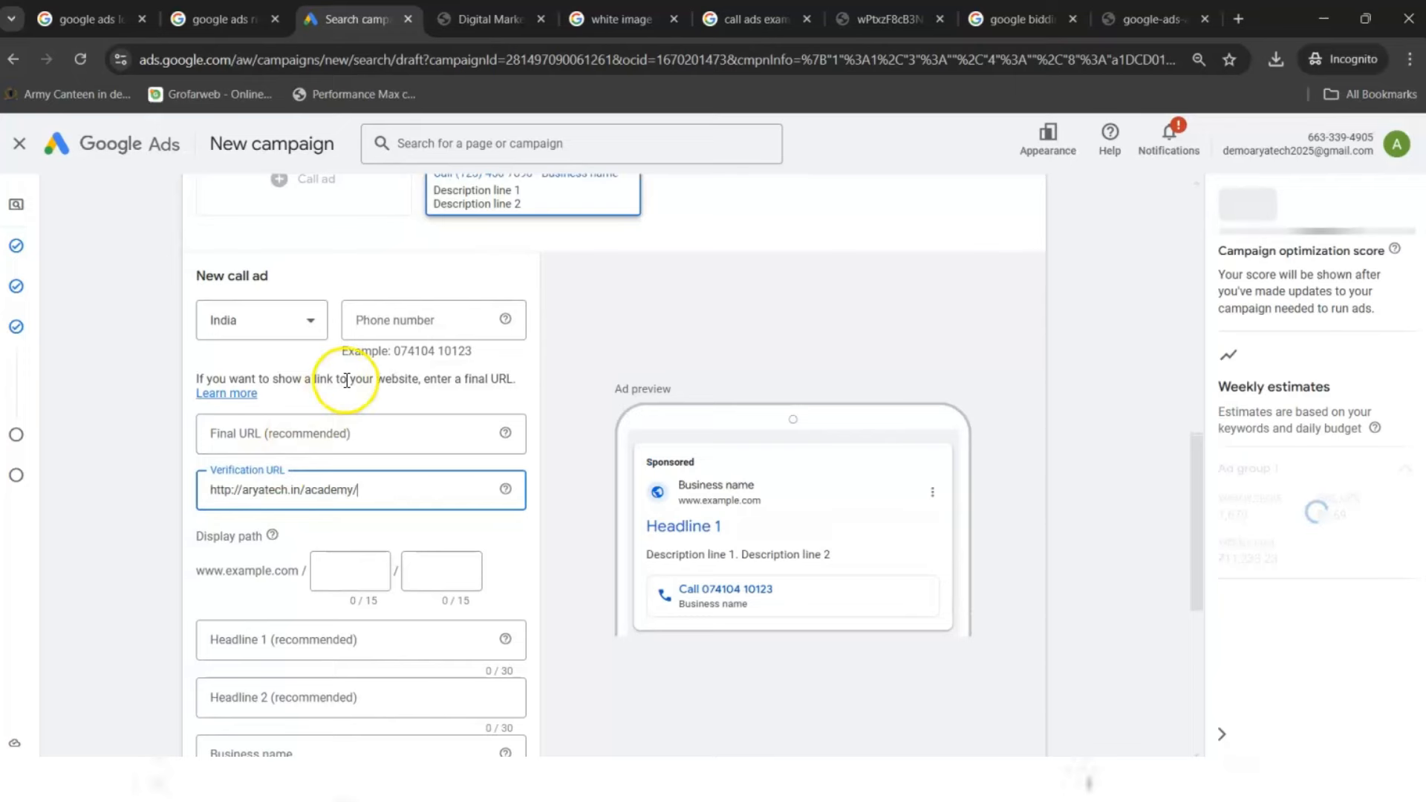
{"action": "left_click", "coordinate": [469, 4]}
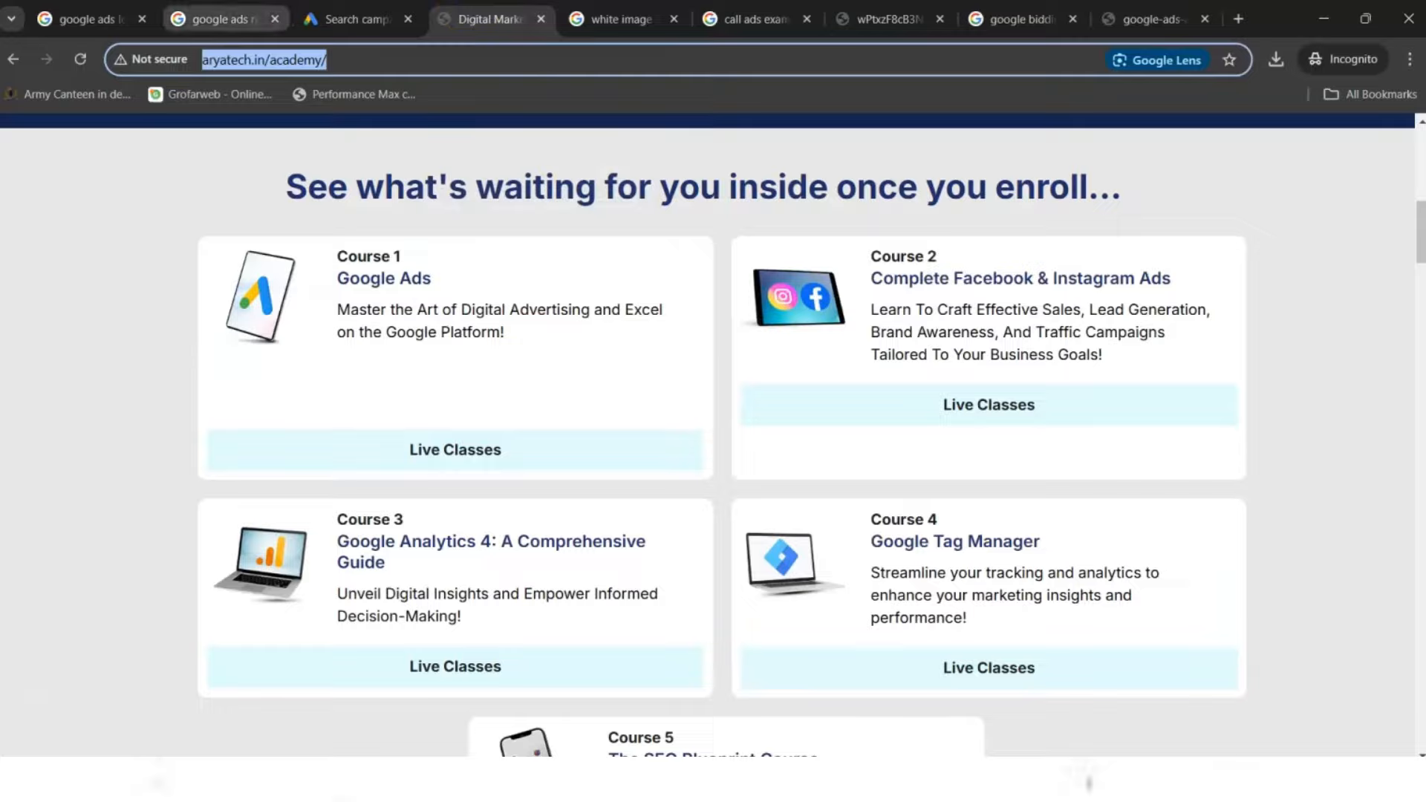
{"action": "left_click", "coordinate": [219, 19]}
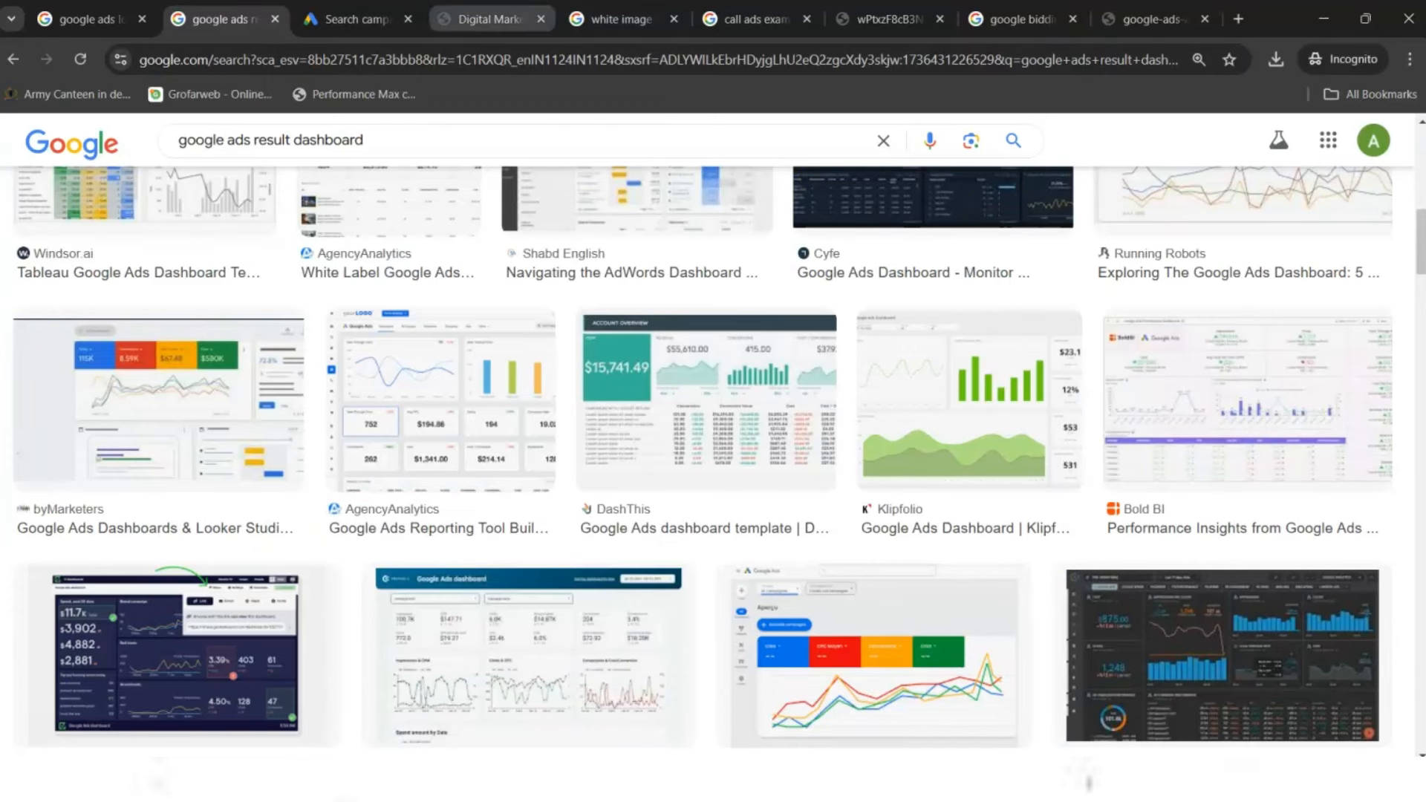
- Browse the 'call ads example' images, then go back to the New call ad form
{"action": "left_click", "coordinate": [754, 19]}
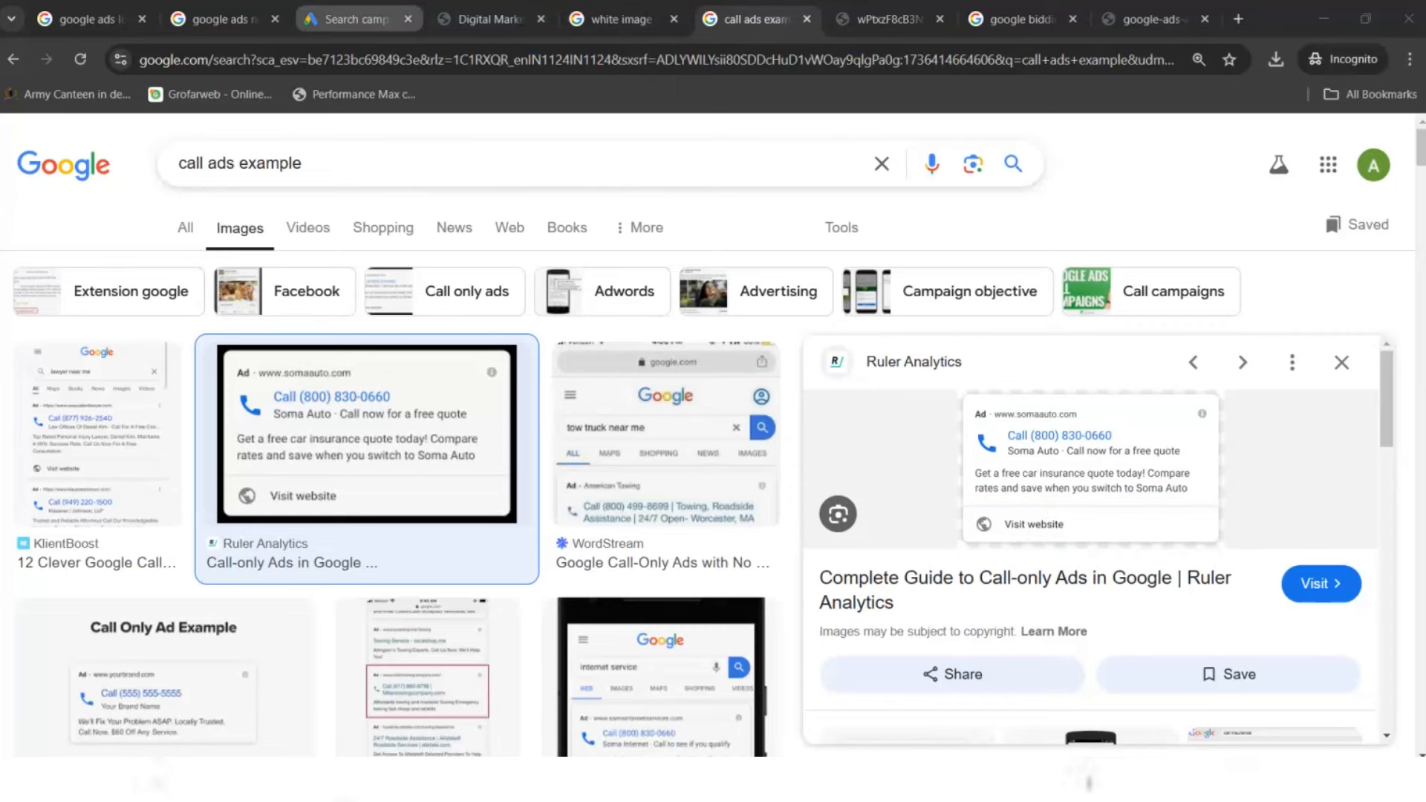
{"action": "left_click", "coordinate": [220, 19]}
{"action": "left_click", "coordinate": [349, 19]}
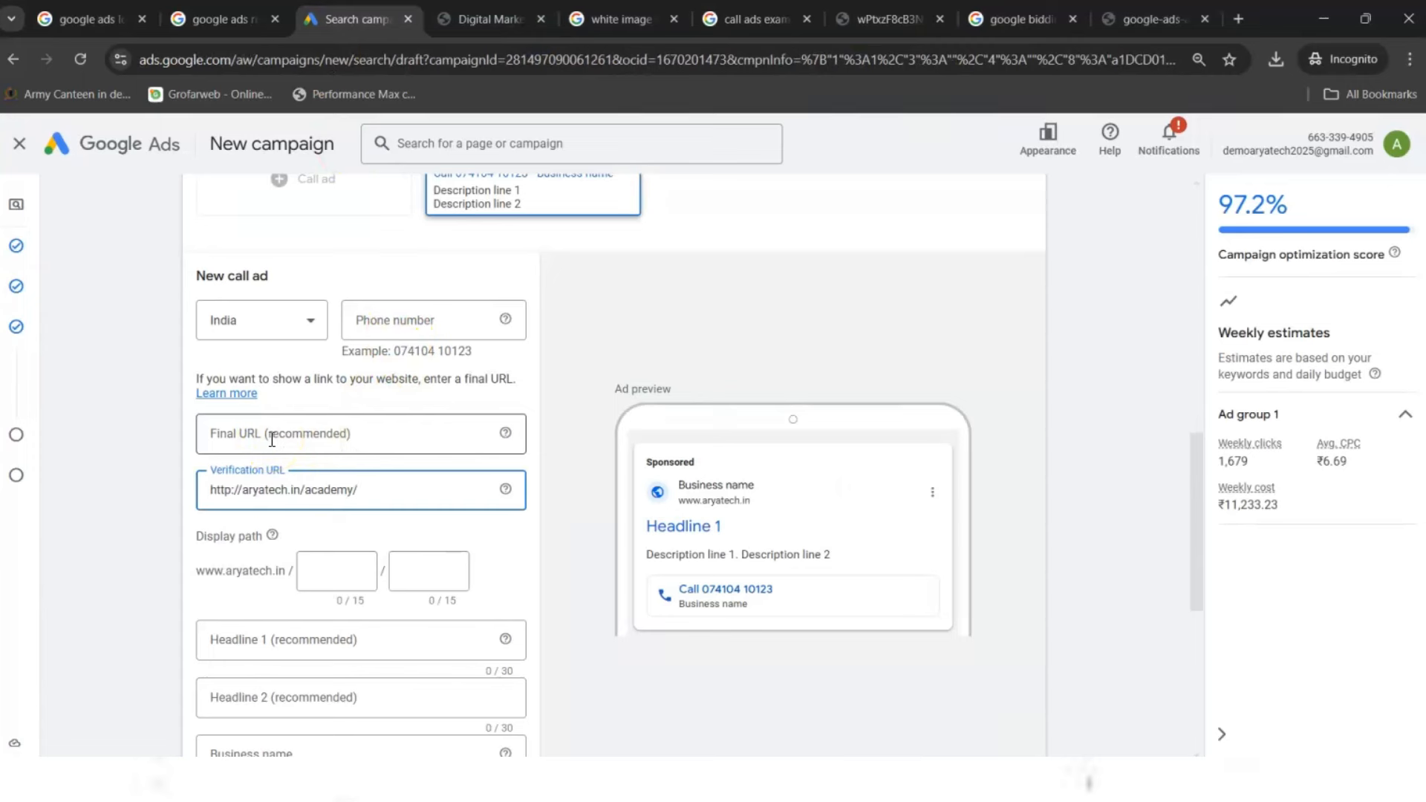
{"action": "triple_click", "coordinate": [367, 489]}
{"action": "key", "text": "ctrl+c"}
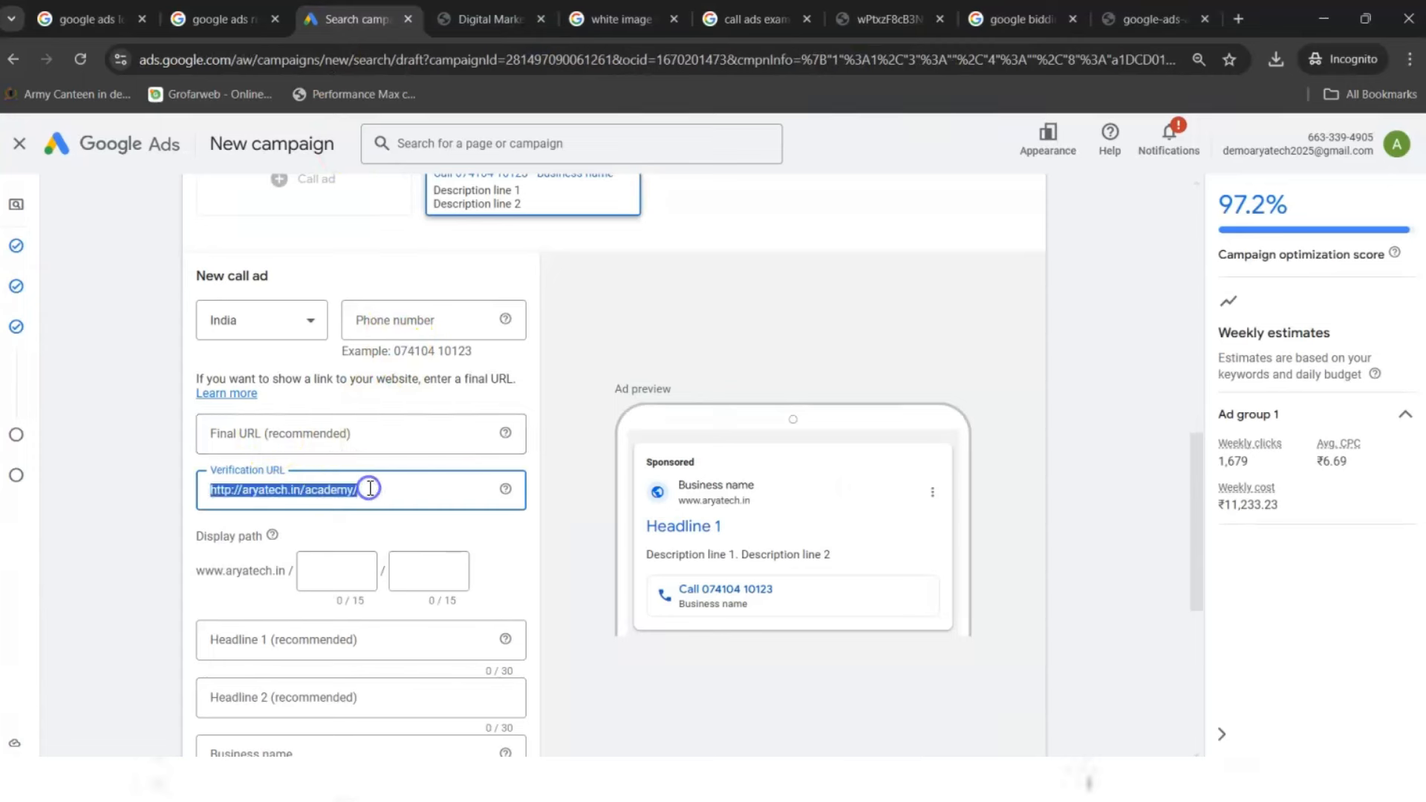
{"action": "left_click", "coordinate": [284, 429]}
{"action": "key", "text": "ctrl+v"}
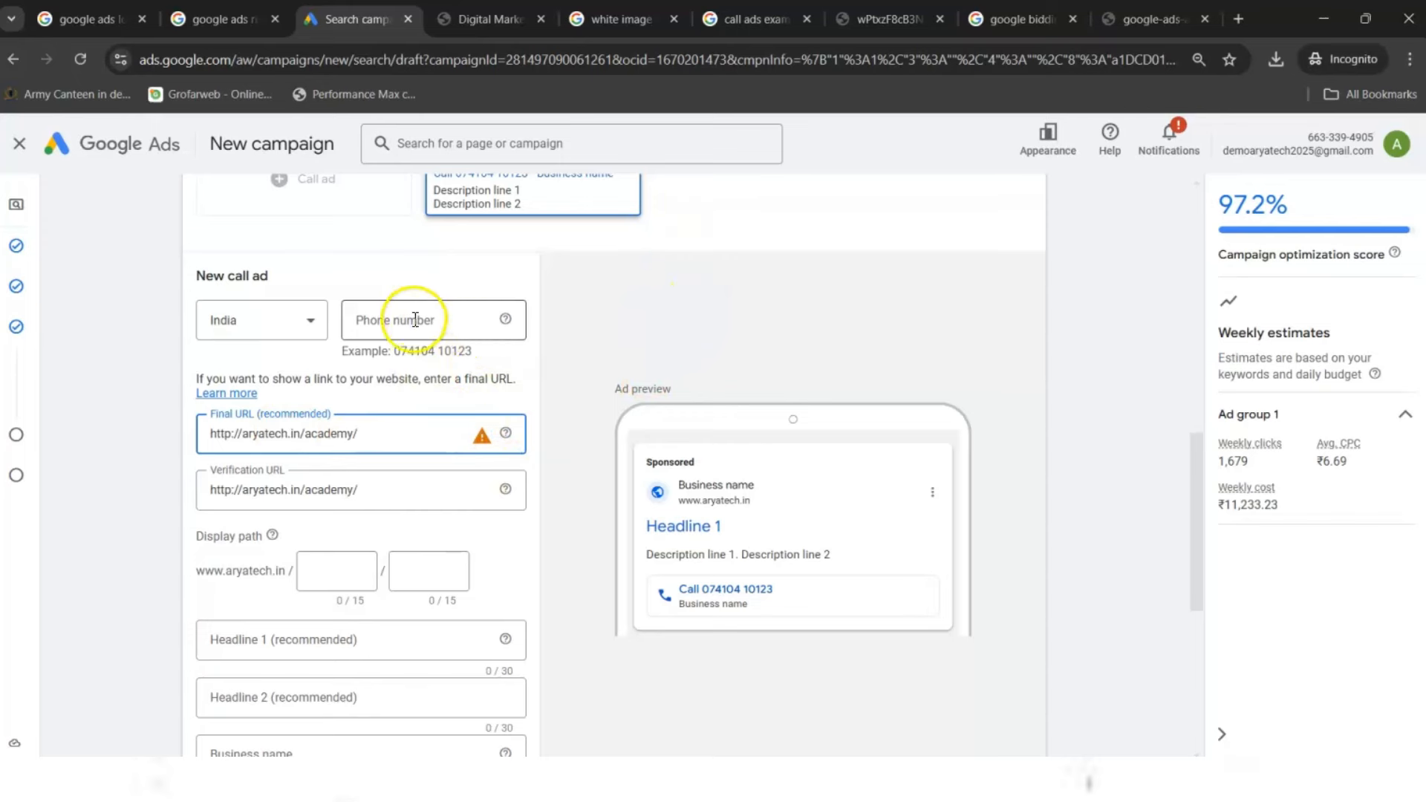
- Enter the business phone number in the call ad's Phone number field
{"action": "left_click", "coordinate": [415, 320]}
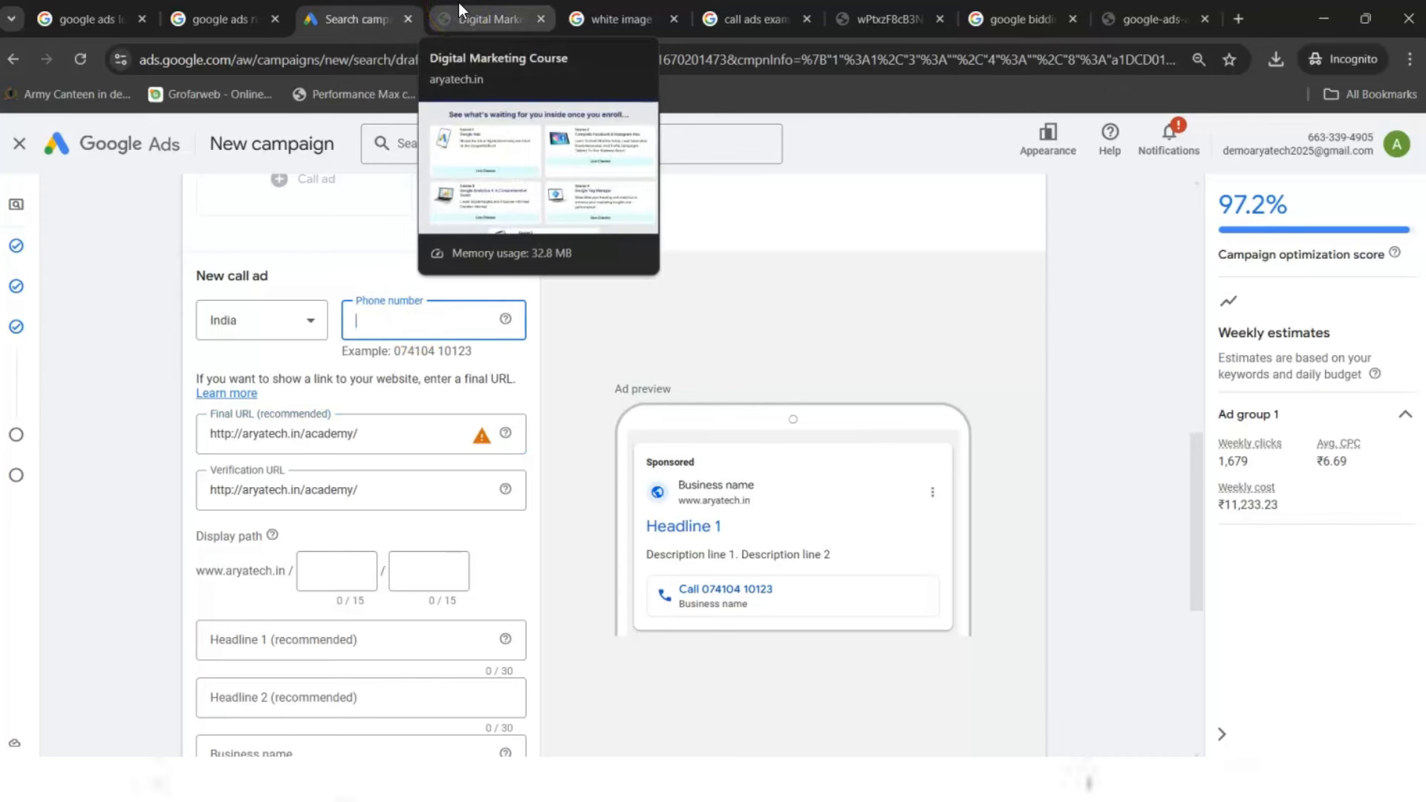
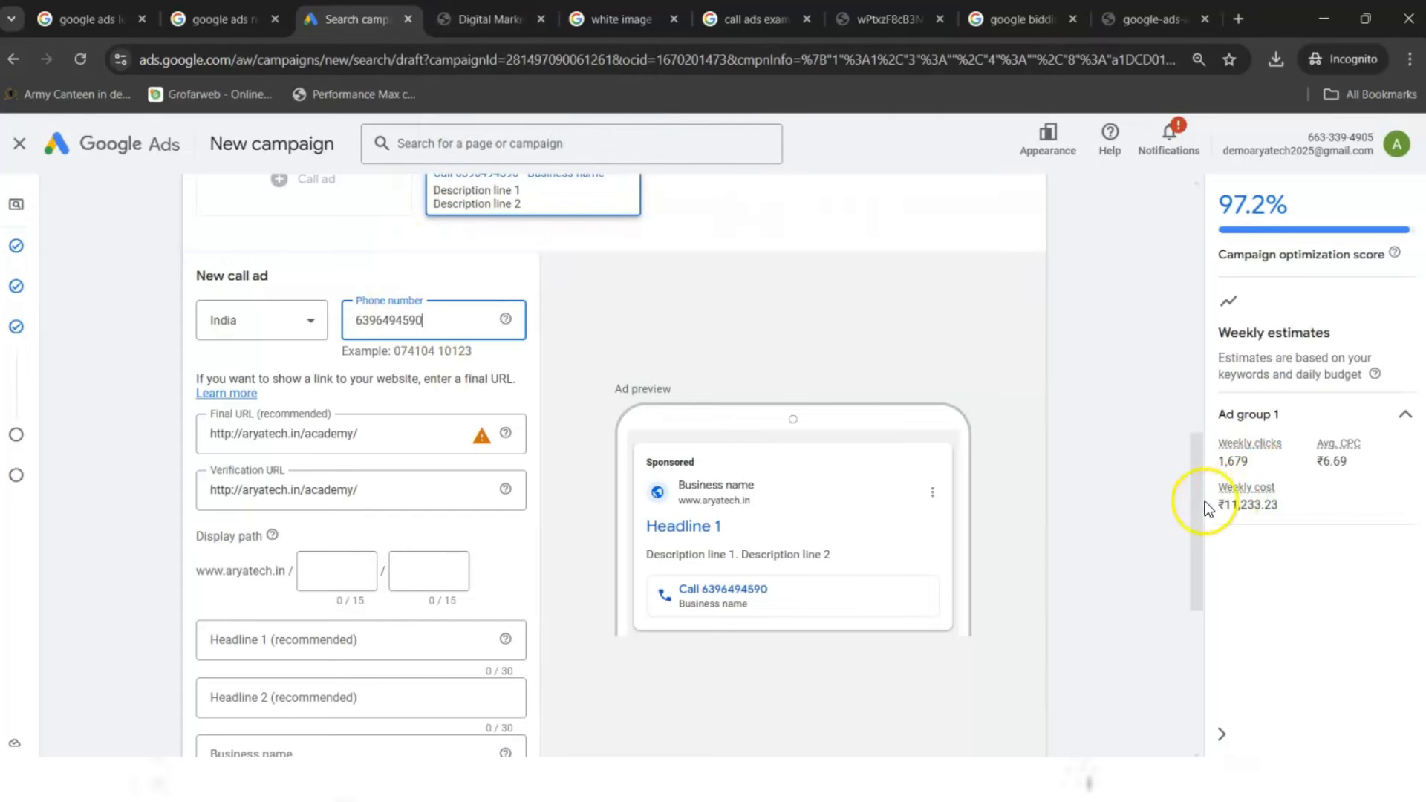
{"action": "left_click_drag", "start_coordinate": [1197, 501], "coordinate": [1184, 583]}
{"action": "left_click", "coordinate": [490, 19]}
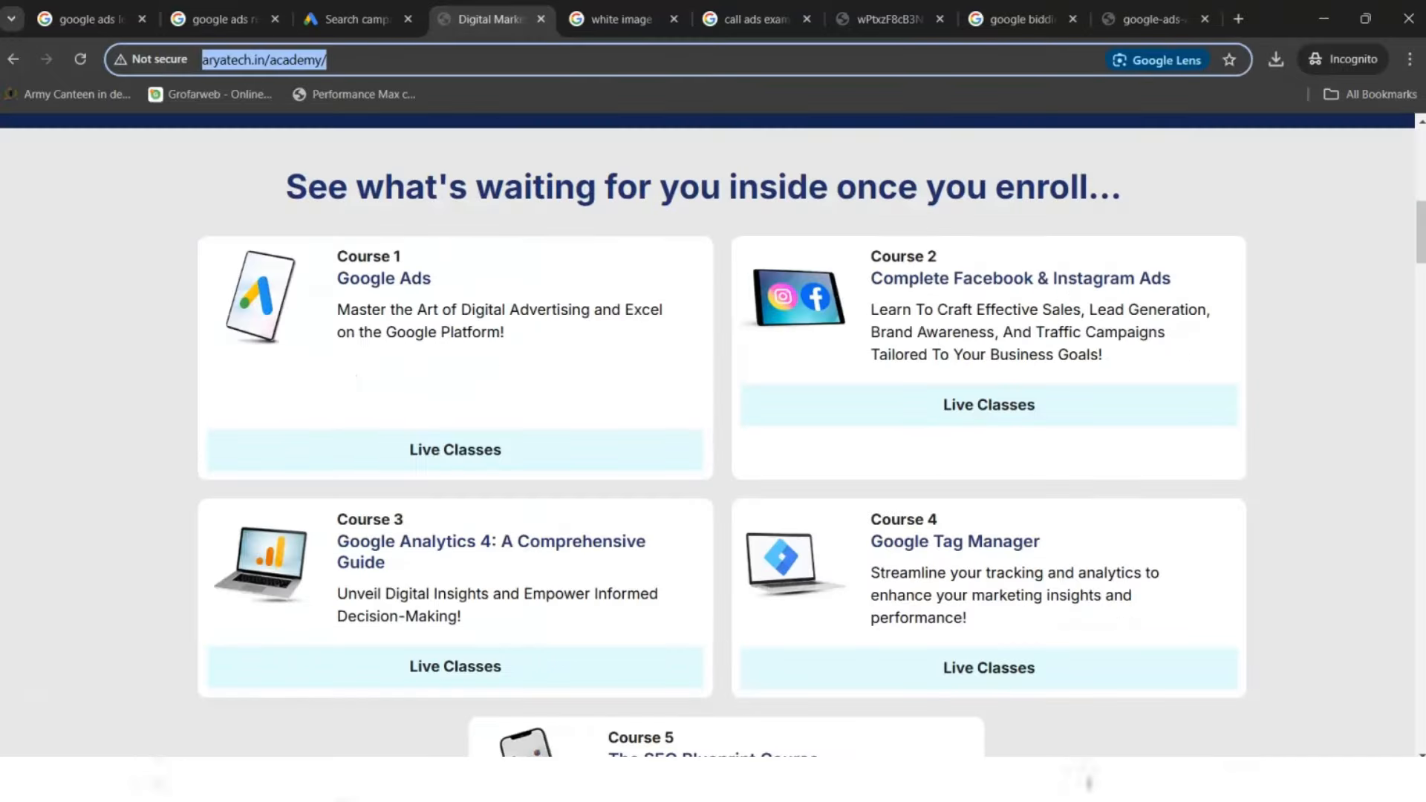
- Review the Soma Auto call-only ad sample in image results, then return to the call ad form
{"action": "left_click", "coordinate": [222, 19]}
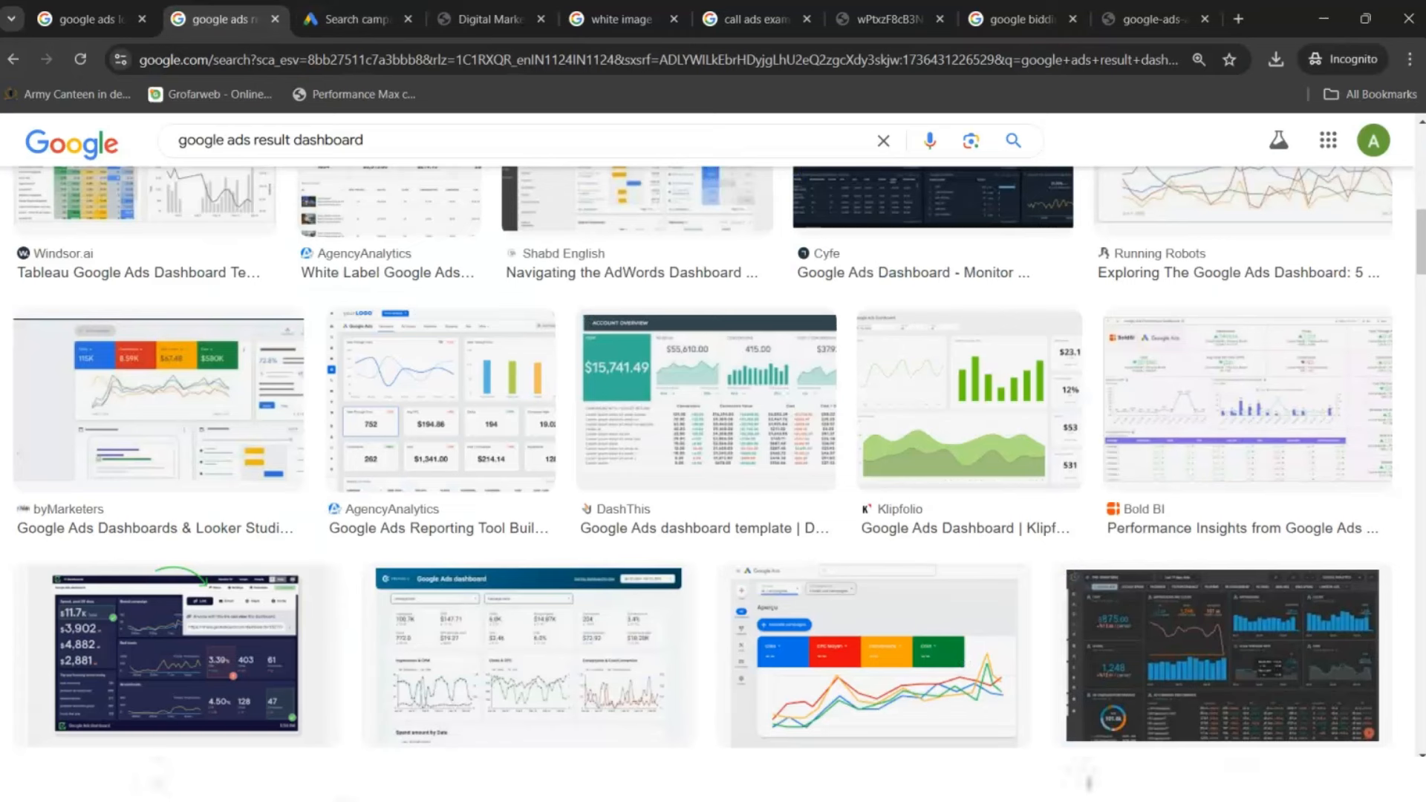
{"action": "left_click", "coordinate": [751, 19]}
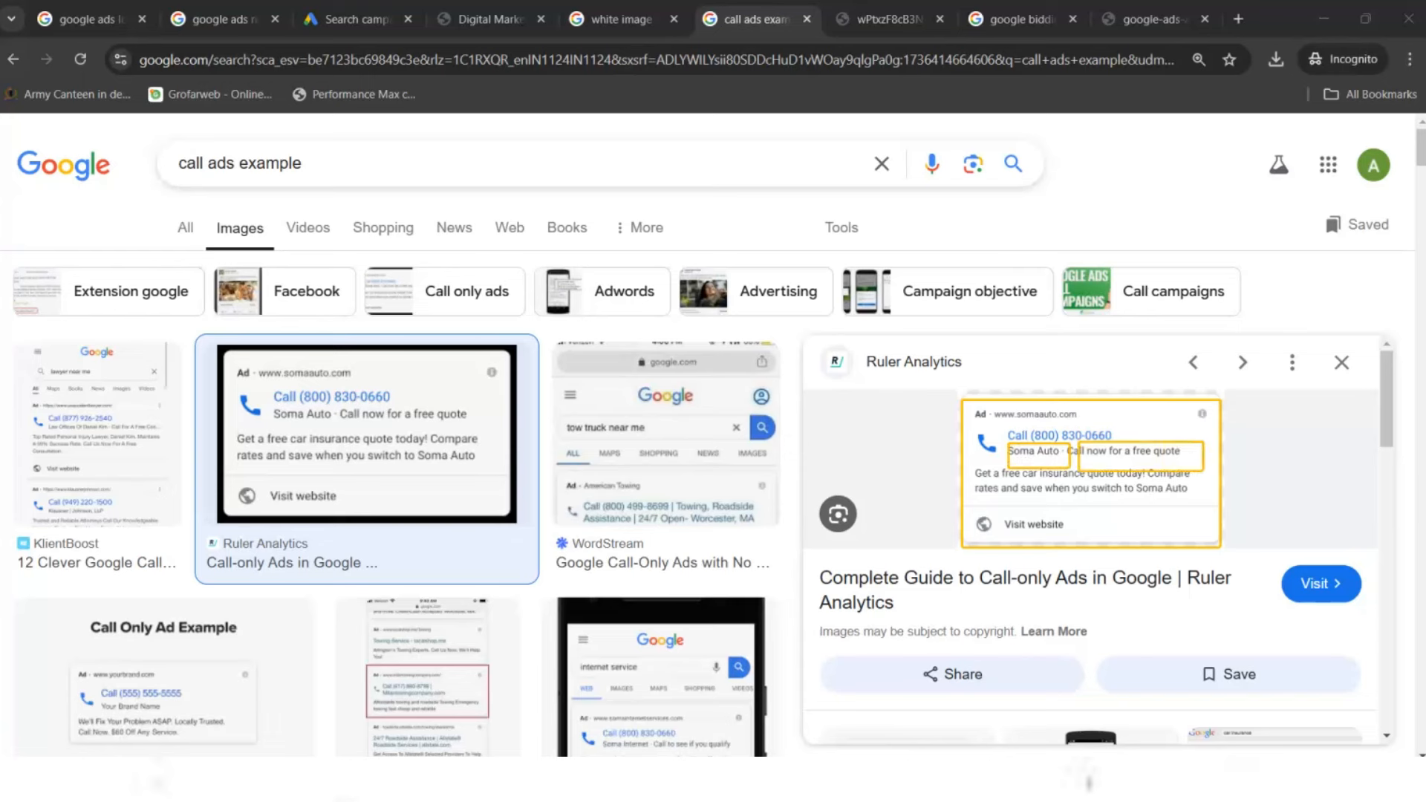
{"action": "key", "text": "Escape"}
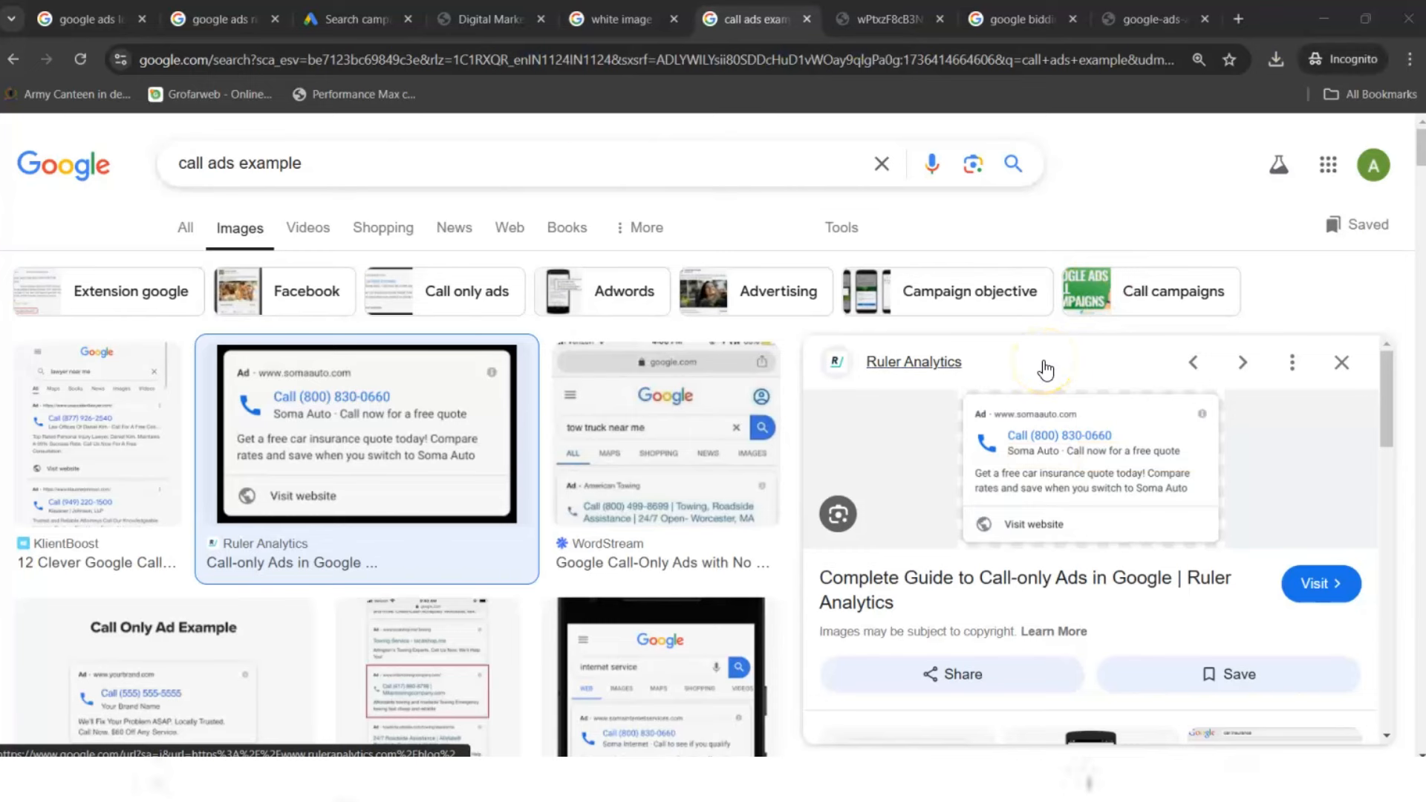
{"action": "left_click", "coordinate": [349, 19]}
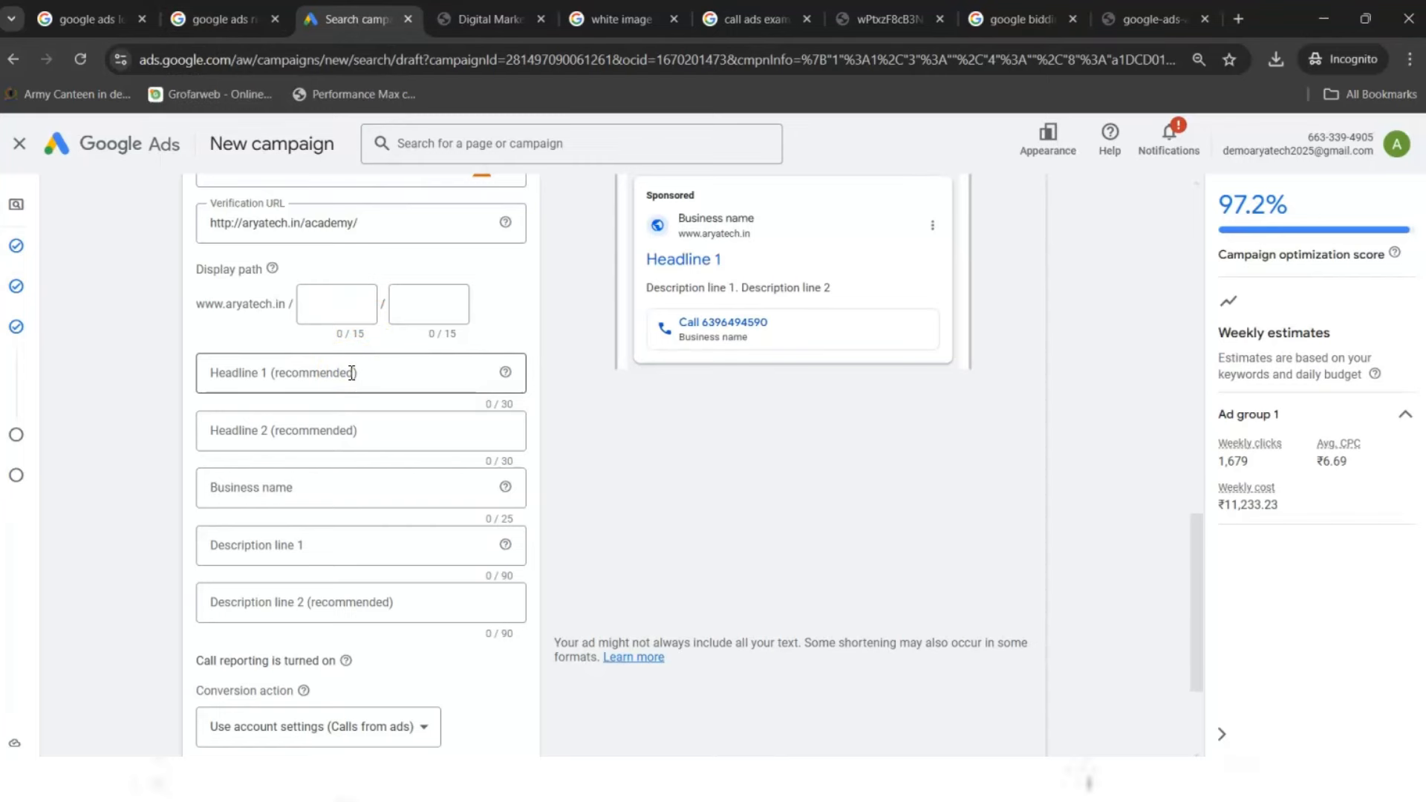
- Enter the call ad headlines 'Website developer' and 'ads developer'
{"action": "left_click_drag", "start_coordinate": [1198, 613], "coordinate": [1197, 567]}
{"action": "left_click", "coordinate": [297, 512]}
{"action": "type", "text": "Website dece"}
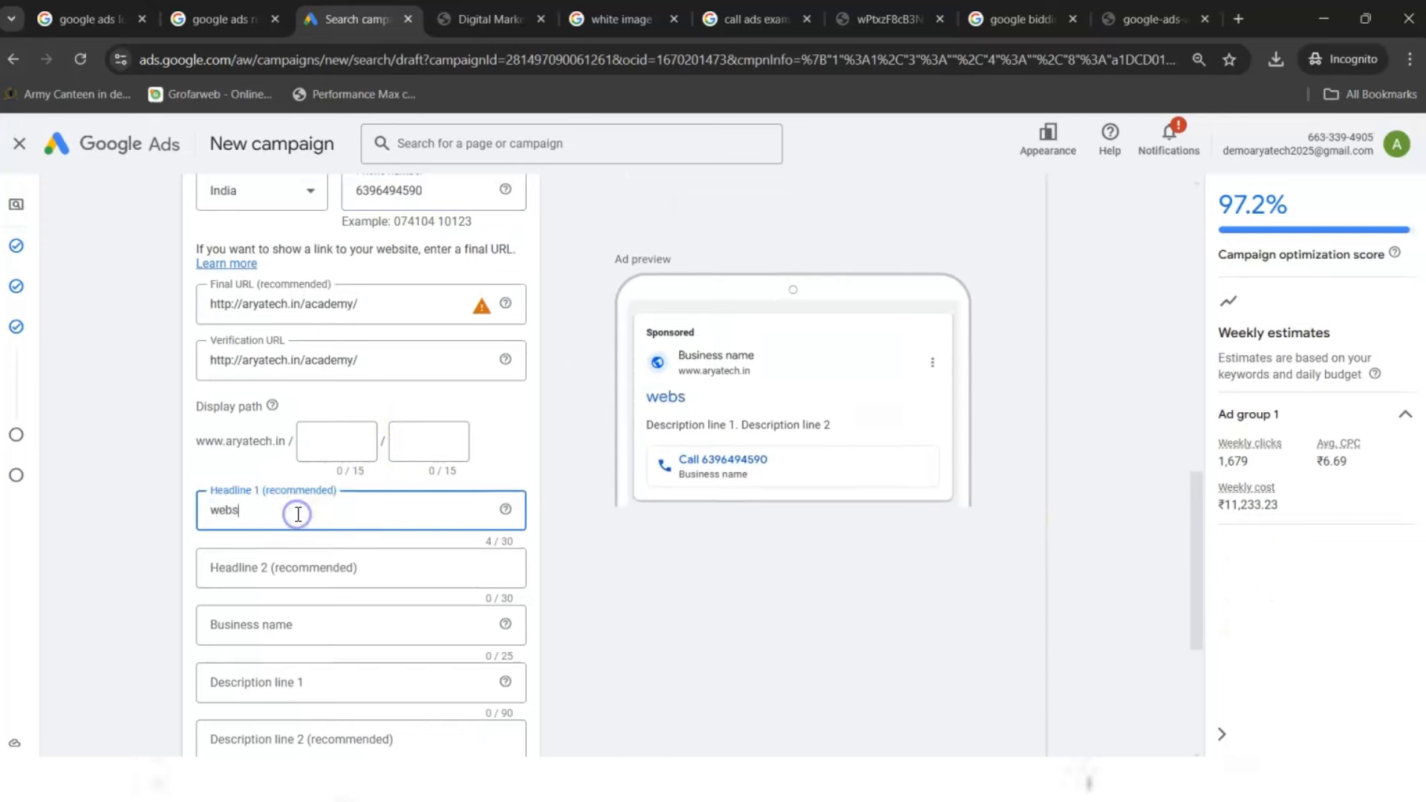
{"action": "key", "text": "BackSpace"}
{"action": "key", "text": "BackSpace"}
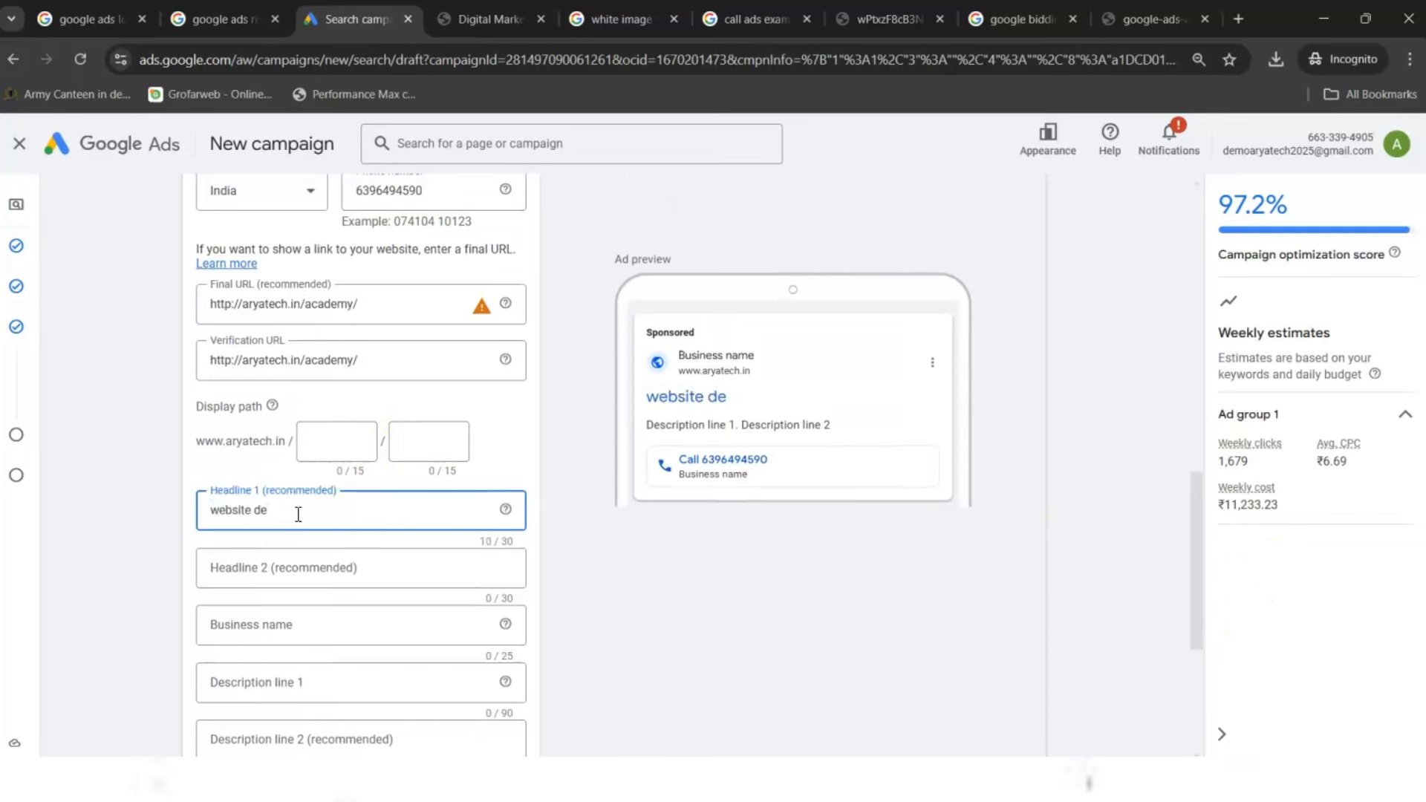
{"action": "type", "text": "veloper"}
{"action": "key", "text": "Tab"}
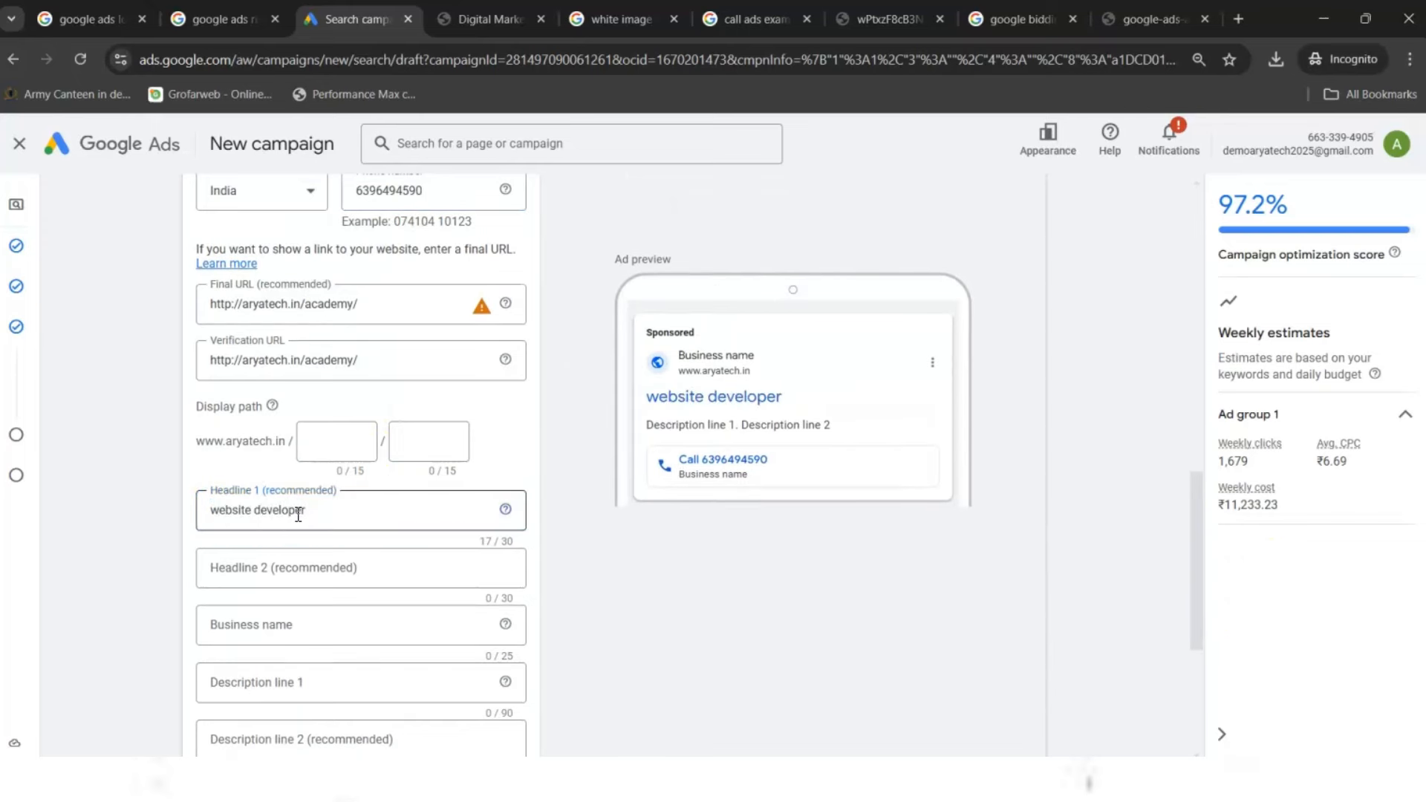
{"action": "type", "text": "ads de"}
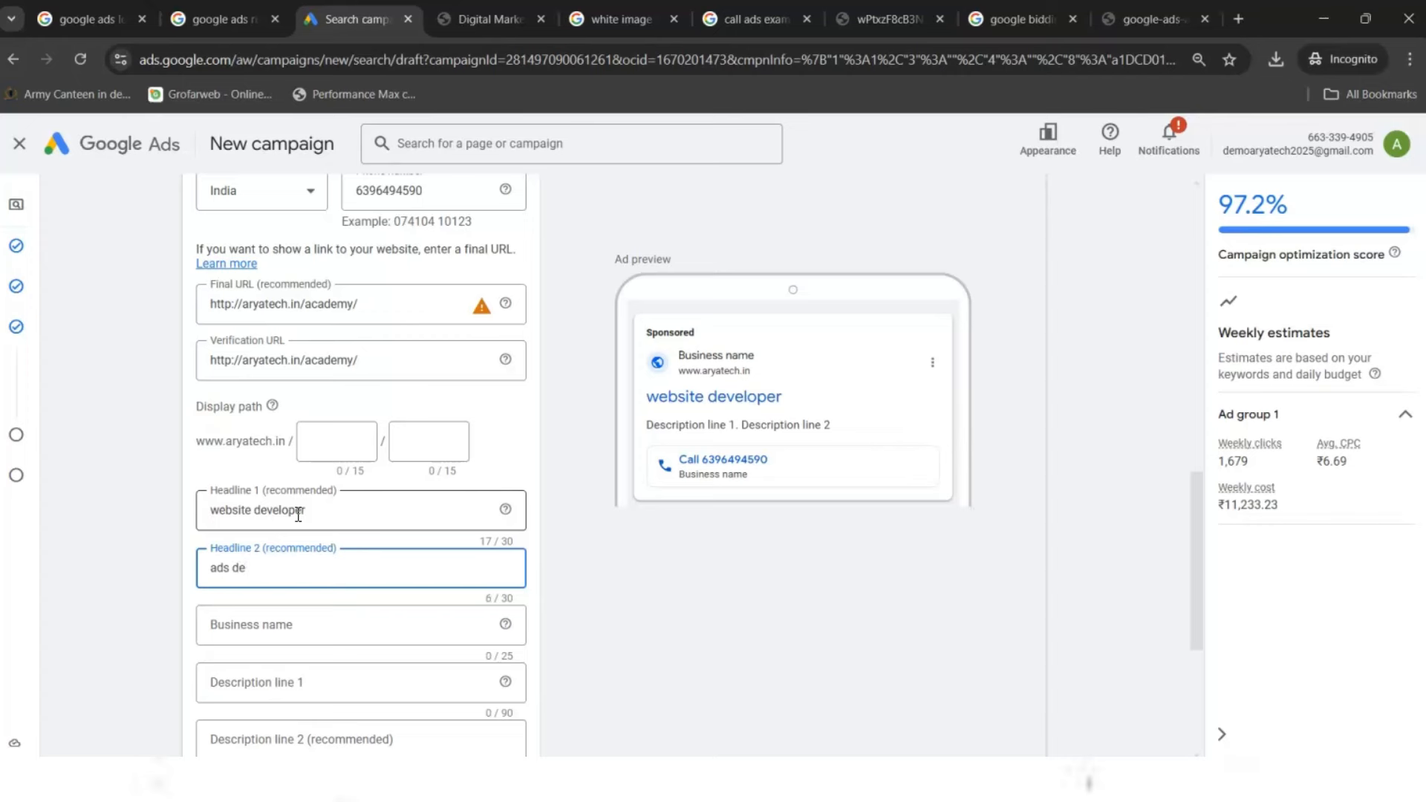
{"action": "type", "text": "veloper"}
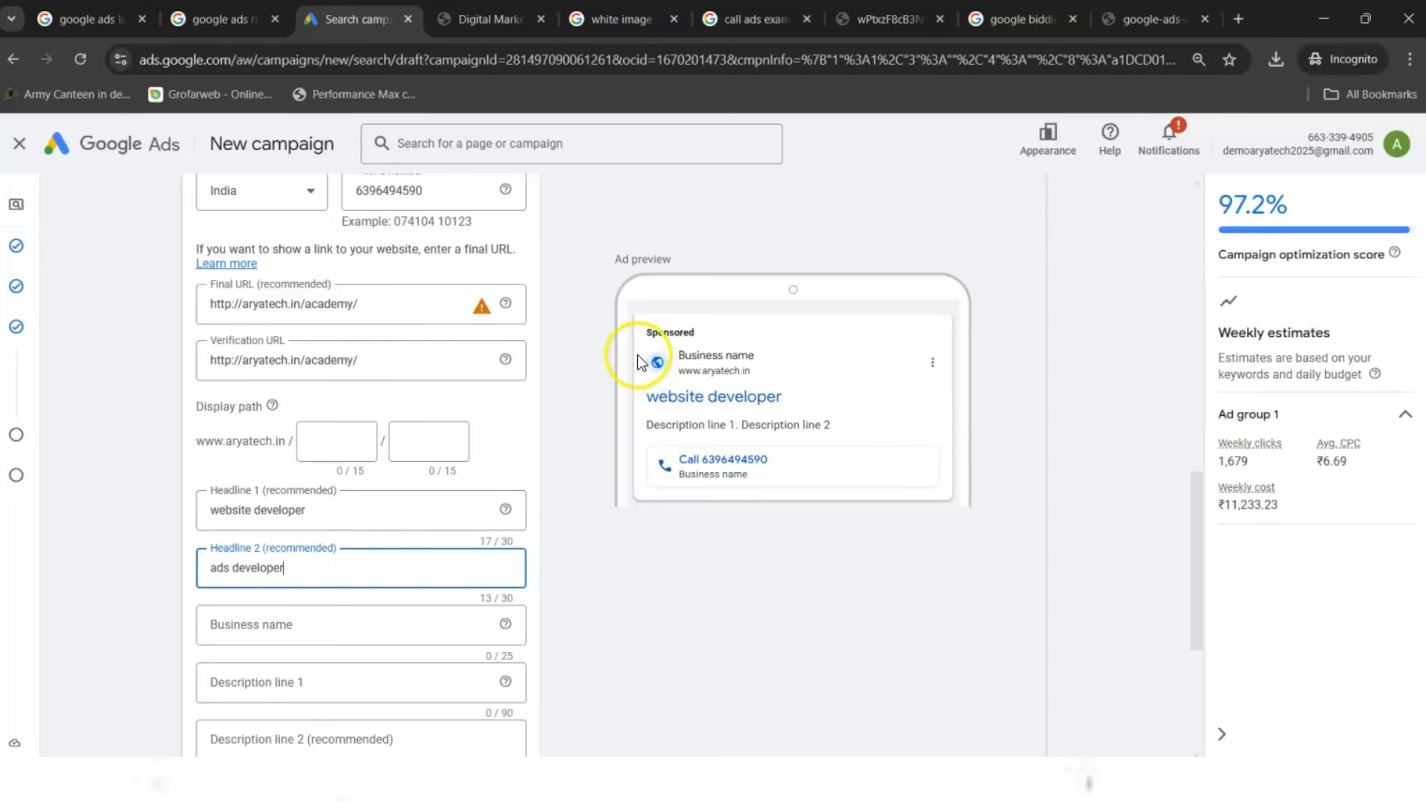
{"action": "left_click_drag", "start_coordinate": [637, 358], "coordinate": [737, 401]}
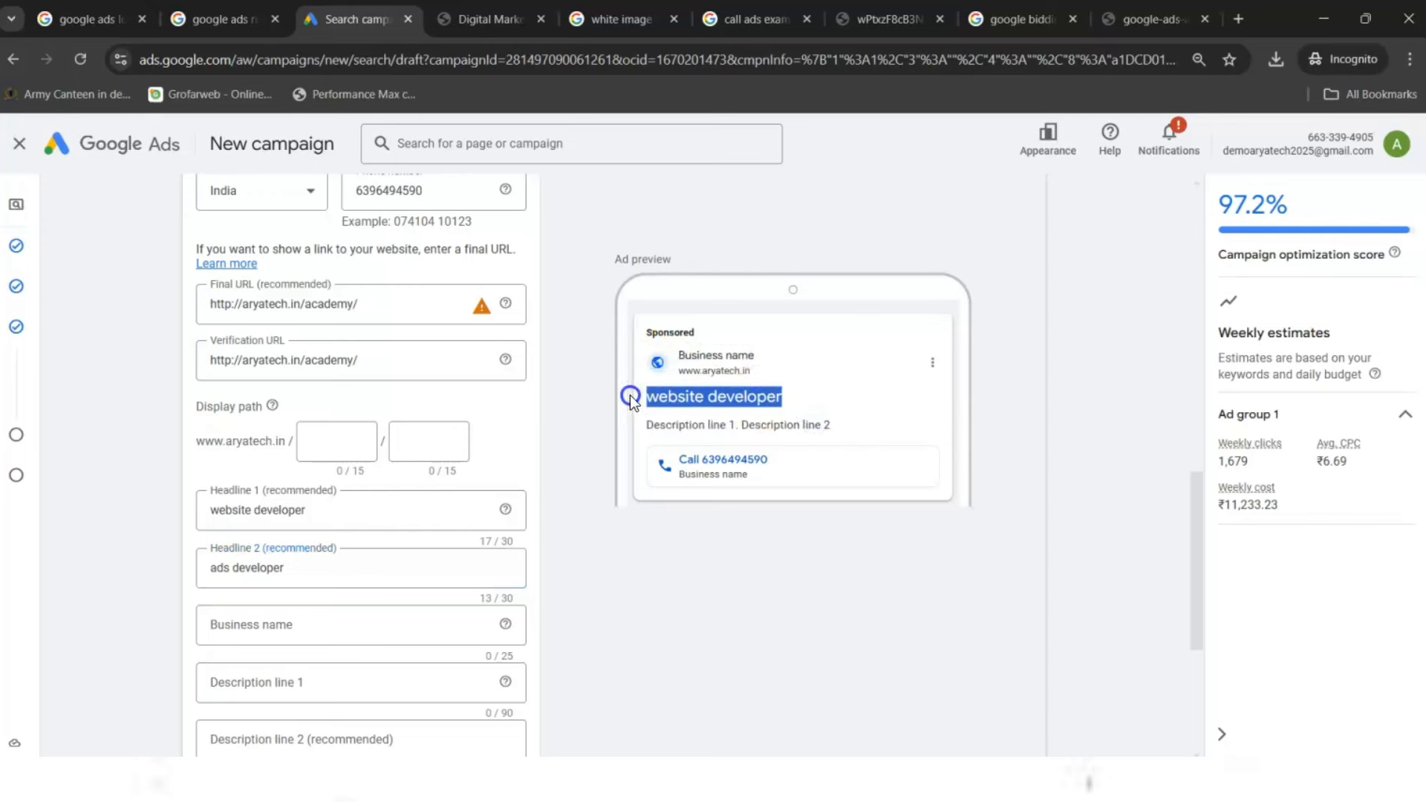
{"action": "left_click", "coordinate": [651, 437]}
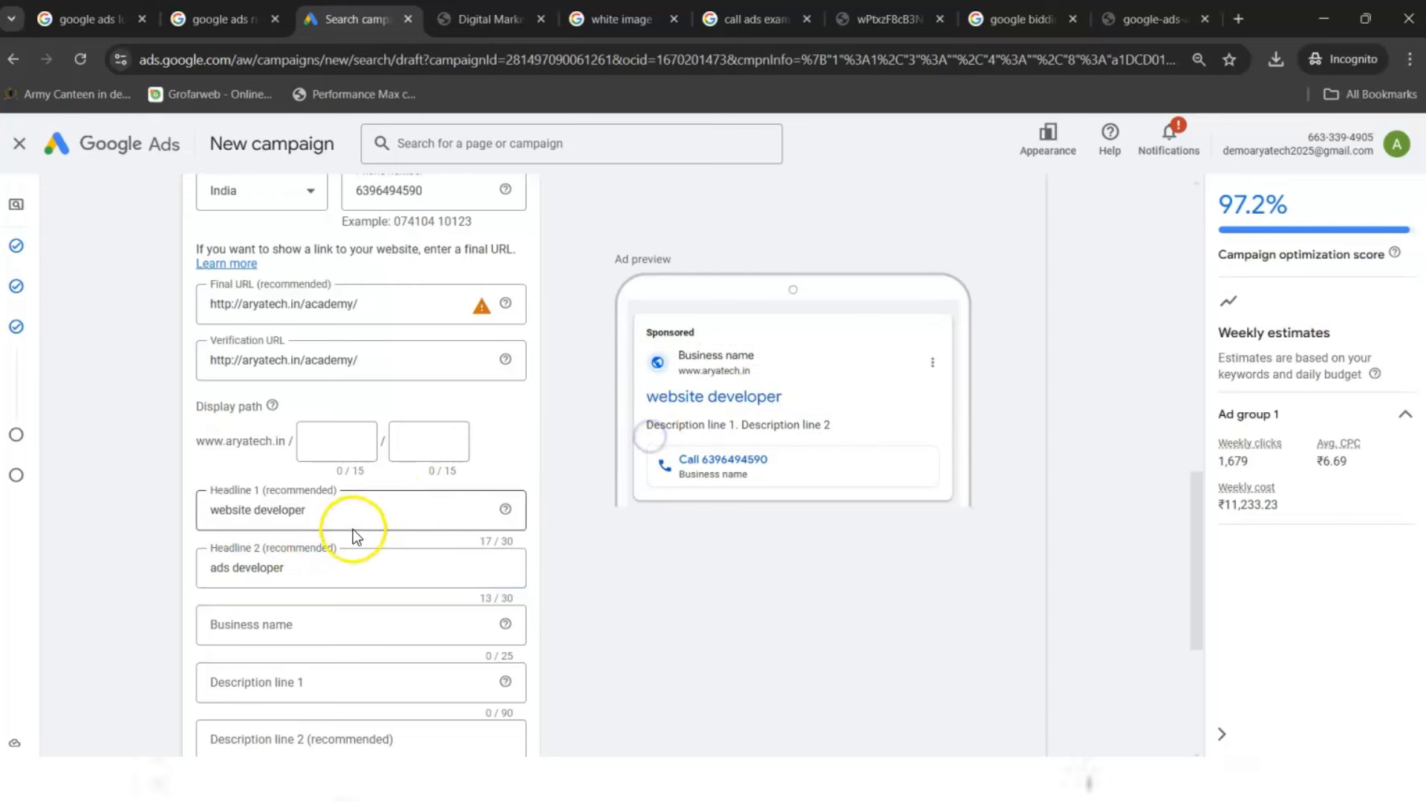
- Set the call ad's business name to 'Aryatech web sollution'
{"action": "left_click", "coordinate": [279, 618]}
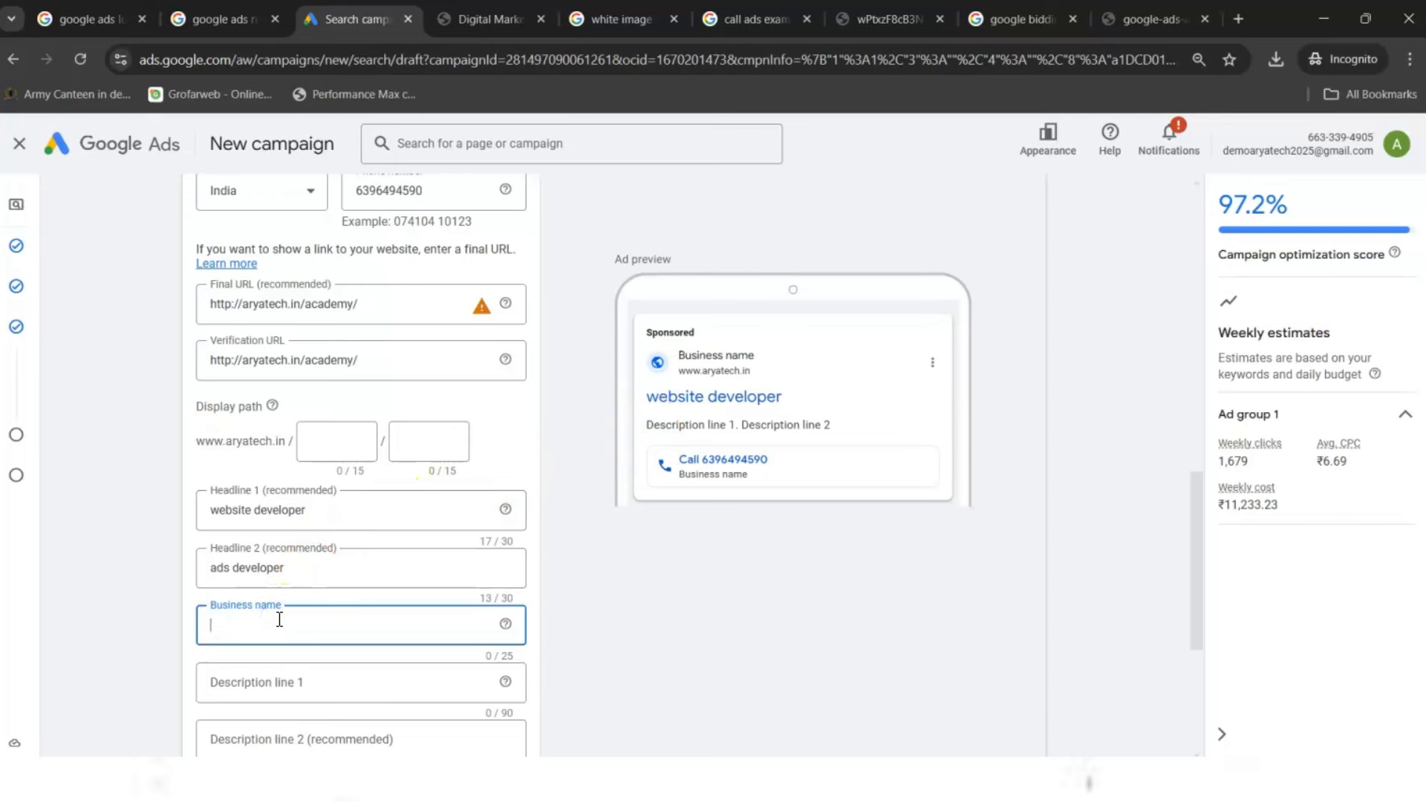
{"action": "type", "text": "A"}
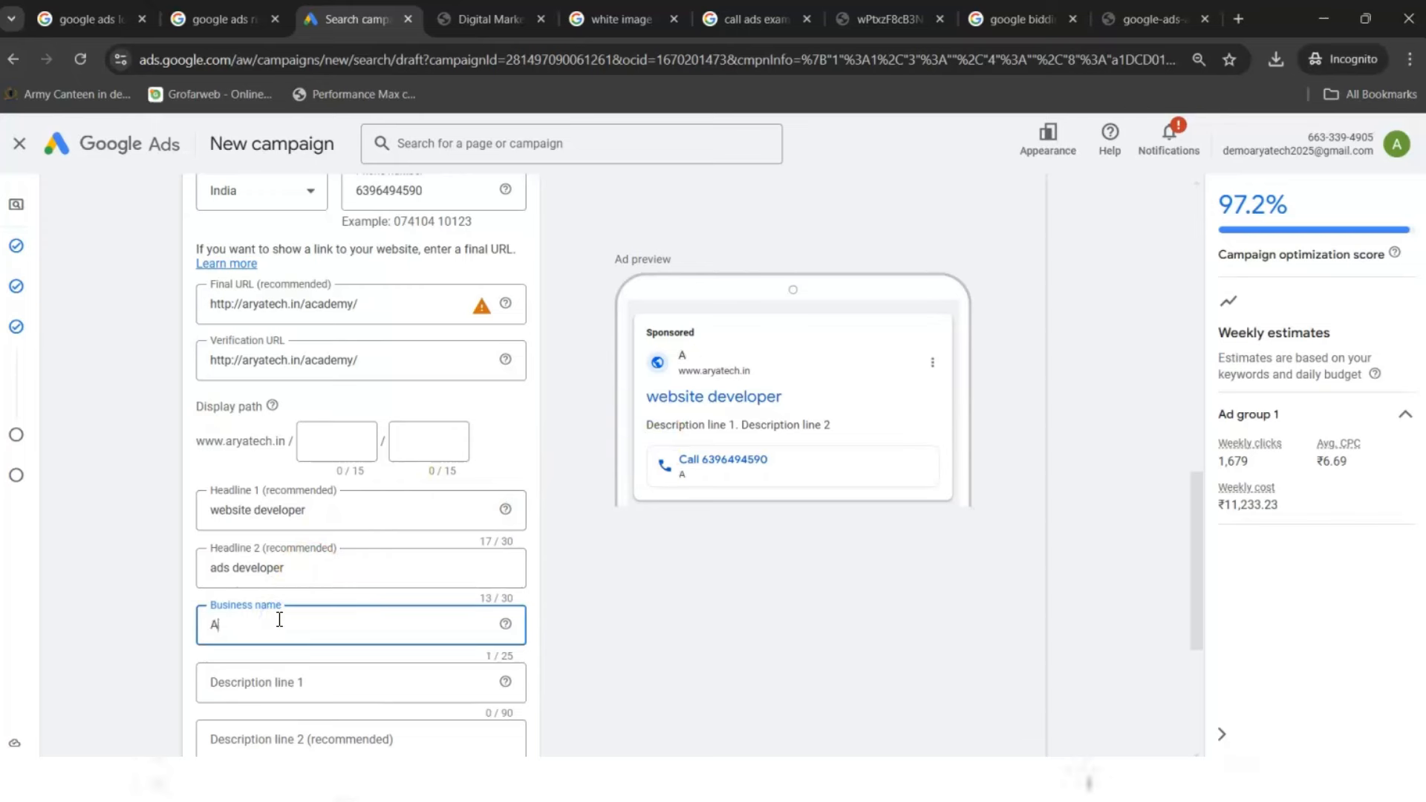
{"action": "type", "text": "ryatech web sollution"}
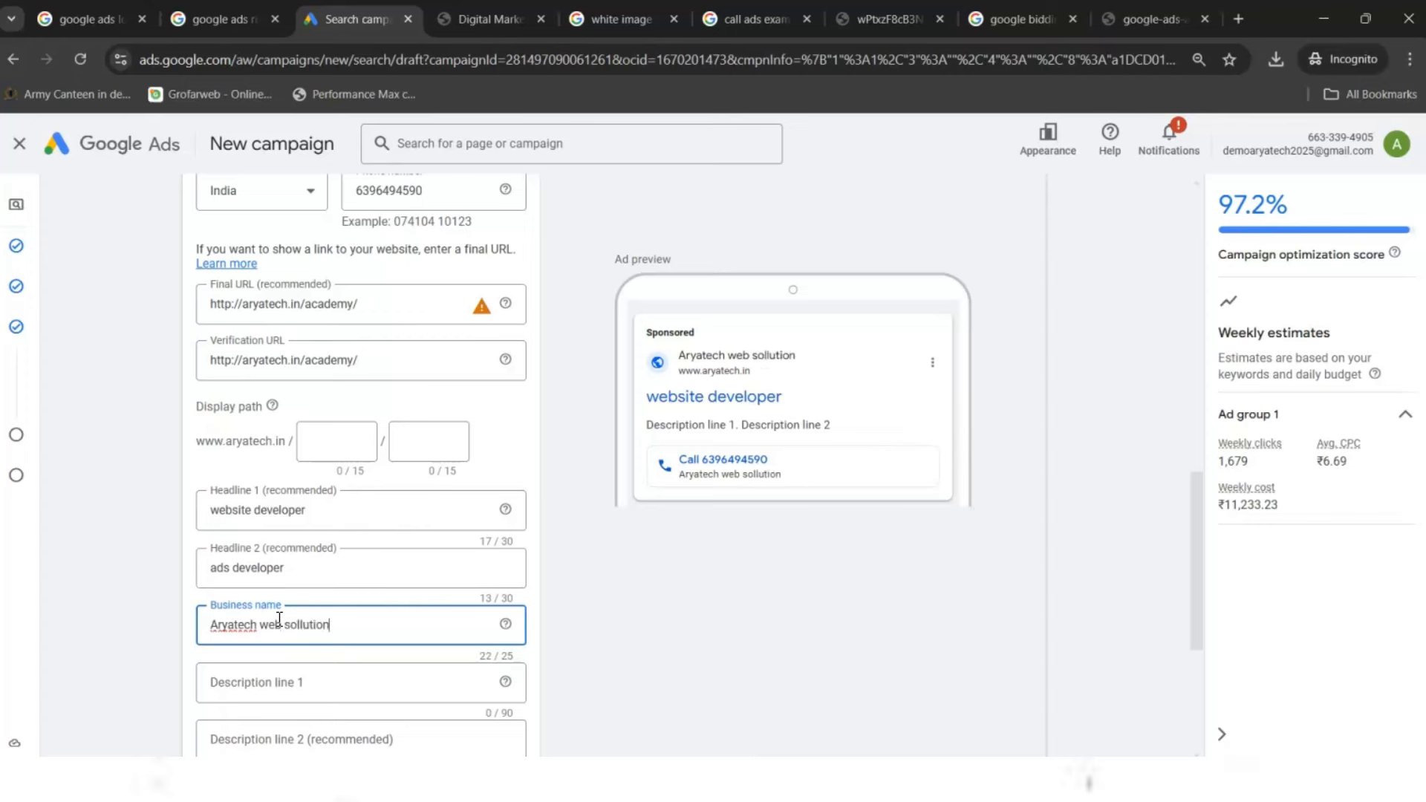
{"action": "key", "text": "Tab"}
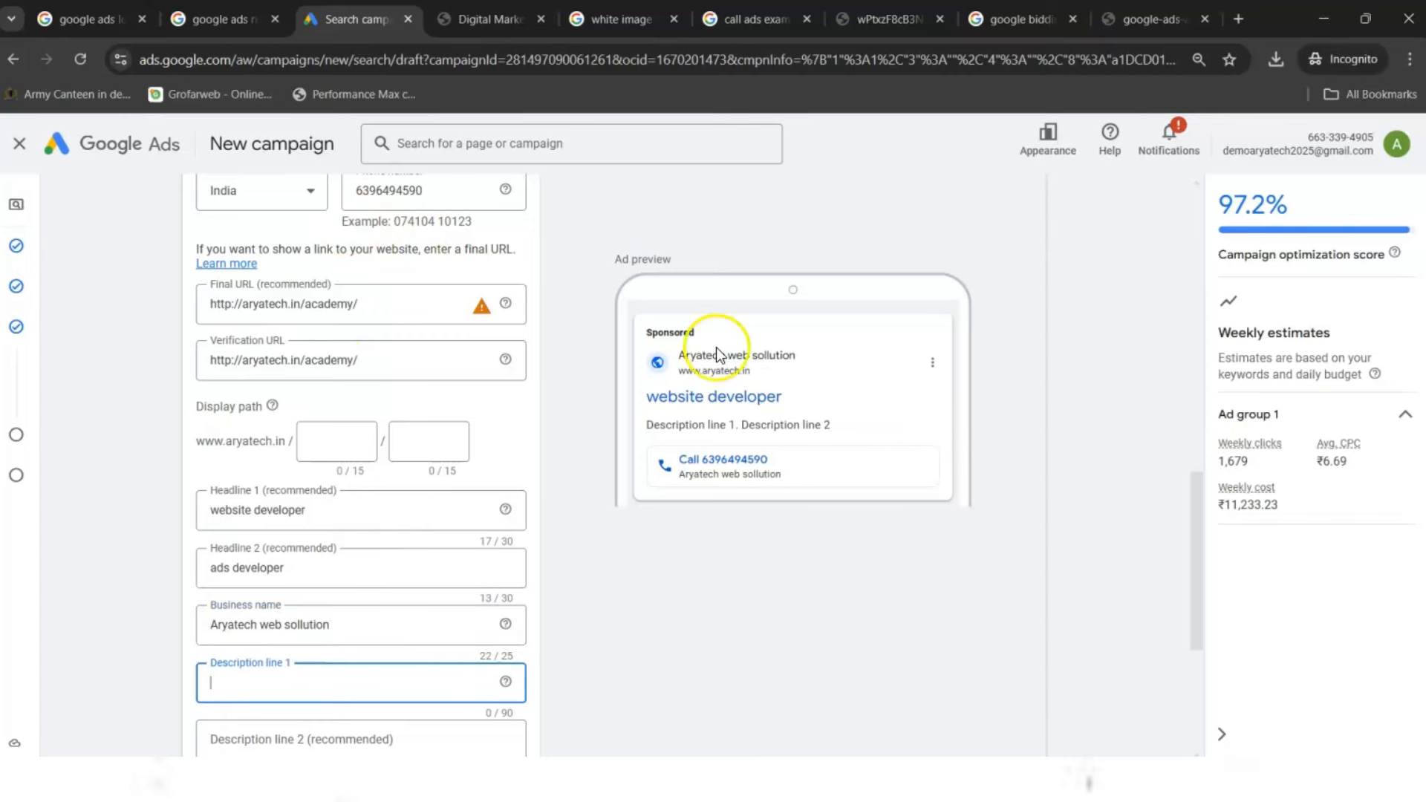
- Write descriptions 'Website developer and designer for all kinds w services available' and 'if you need services fir a google ads call now'
{"action": "left_click", "coordinate": [758, 15]}
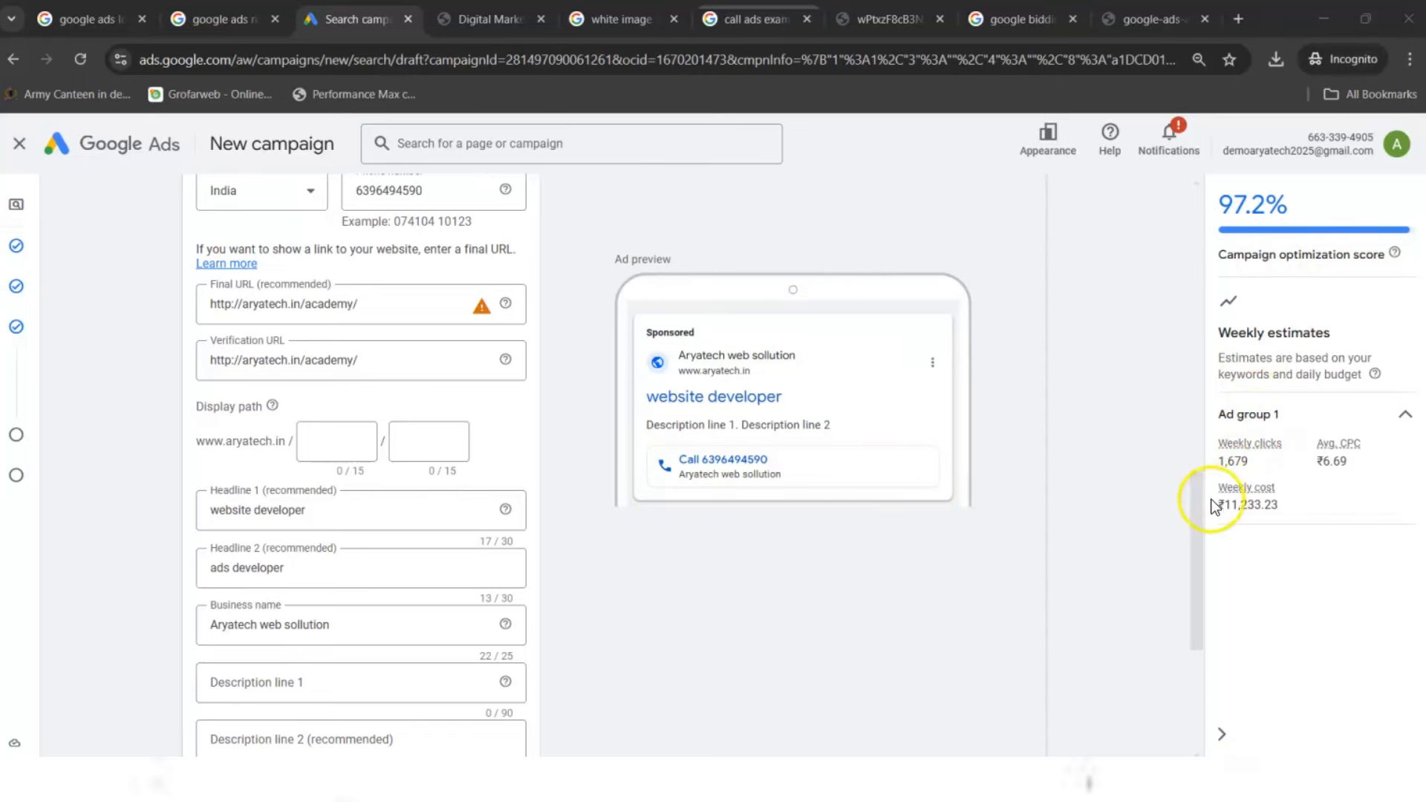
{"action": "left_click_drag", "start_coordinate": [1197, 508], "coordinate": [1178, 594]}
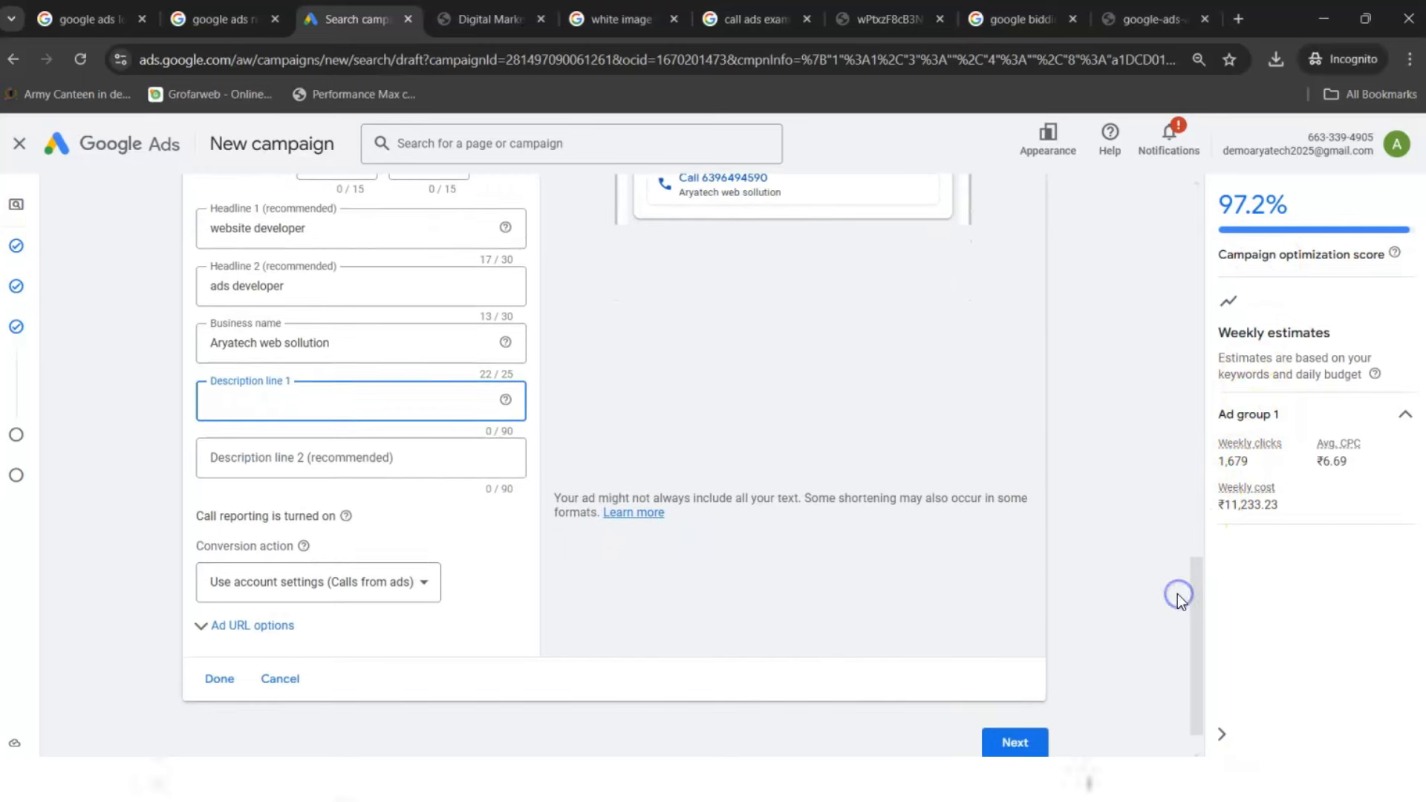
{"action": "type", "text": "ebsite deve"}
{"action": "type", "text": "per and designer"}
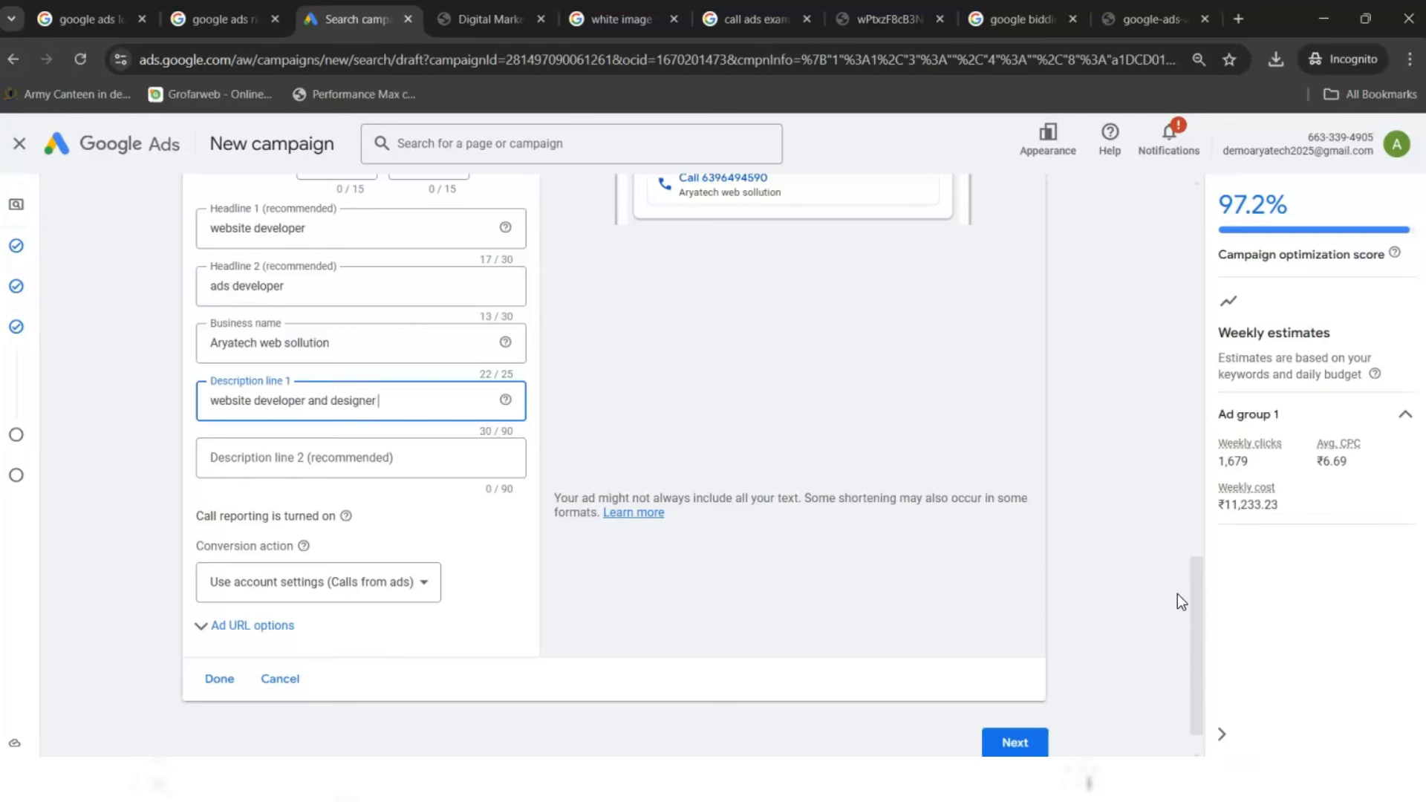
{"action": "type", "text": " for all kinds"}
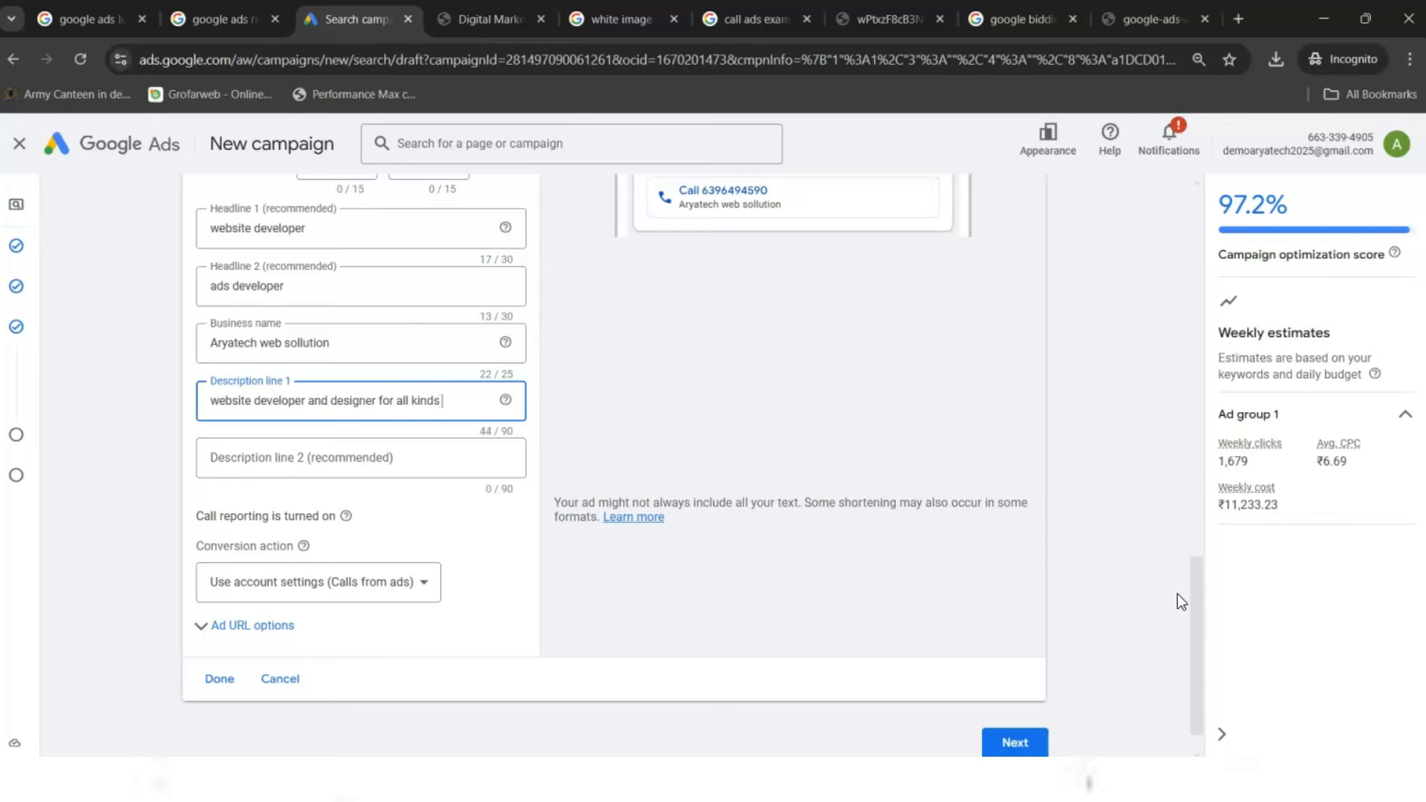
{"action": "type", "text": " w services and"}
{"action": "key", "text": "BackSpace"}
{"action": "key", "text": "BackSpace"}
{"action": "key", "text": "BackSpace"}
{"action": "type", "text": "available"}
{"action": "key", "text": "Tab"}
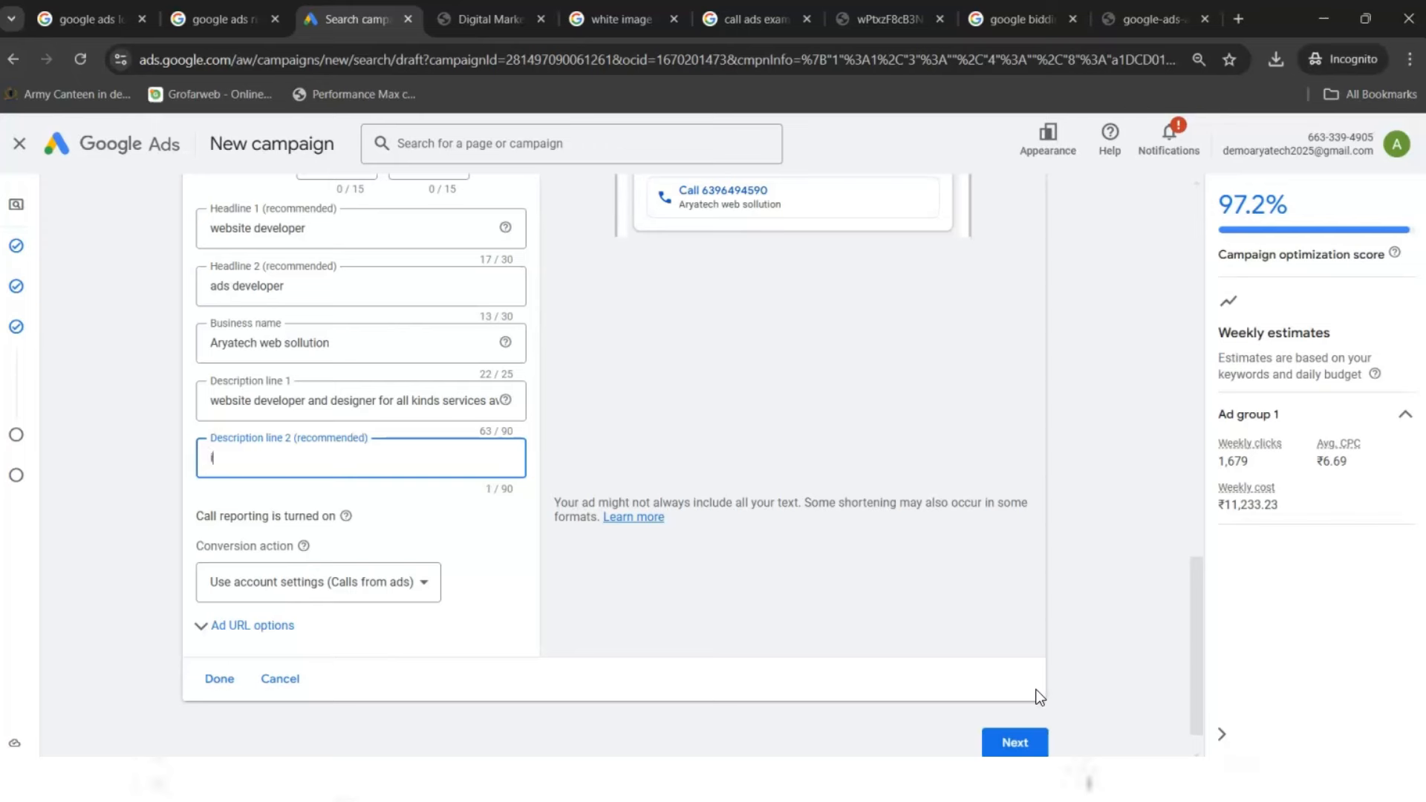
{"action": "type", "text": "f you need services fir a"}
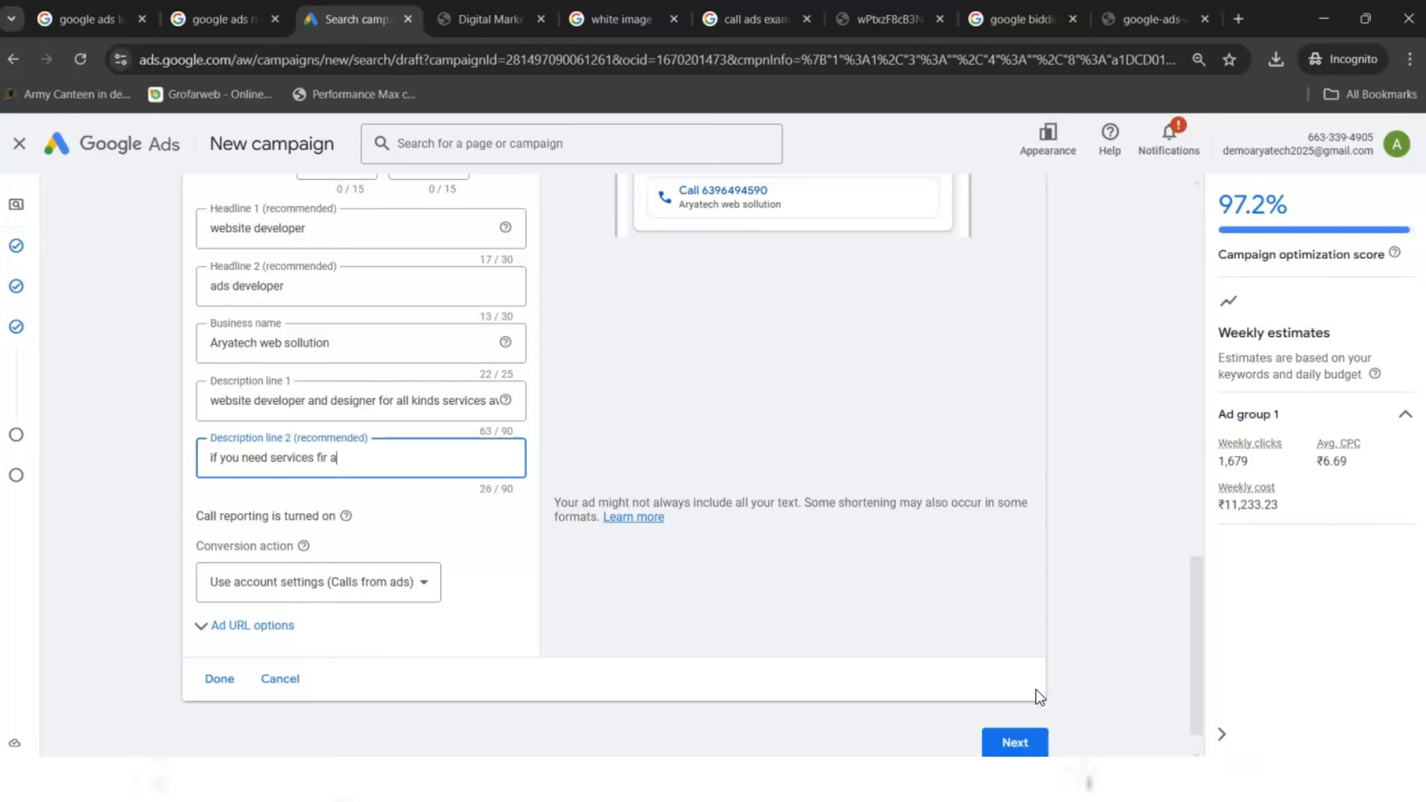
{"action": "key", "text": "BackSpace"}
{"action": "type", "text": "google ads call now"}
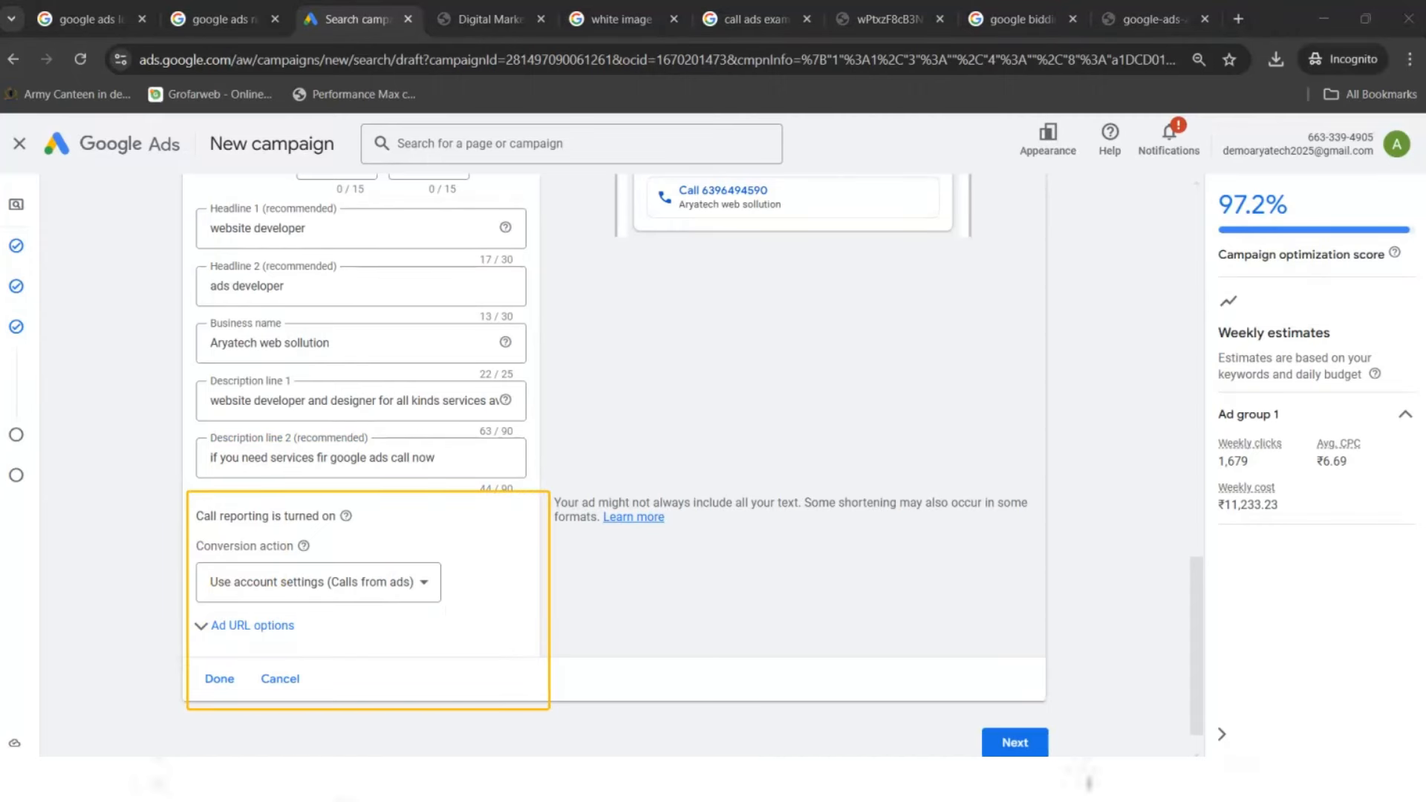
{"action": "scroll", "coordinate": [1199, 589], "scroll_direction": "down", "scroll_amount": 1}
- Advance the campaign draft past the ad and budget steps to review
{"action": "left_click", "coordinate": [1000, 700]}
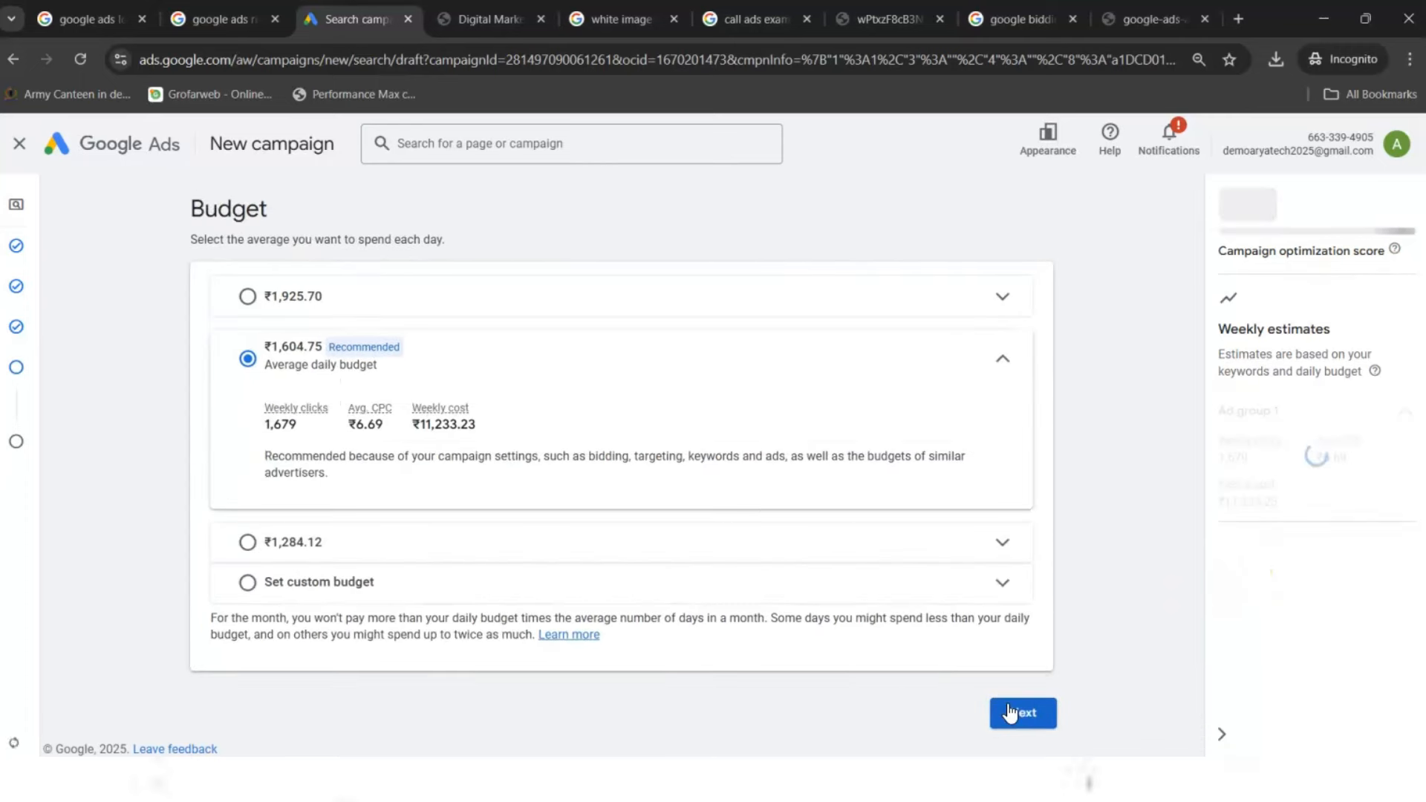
{"action": "left_click", "coordinate": [1010, 713]}
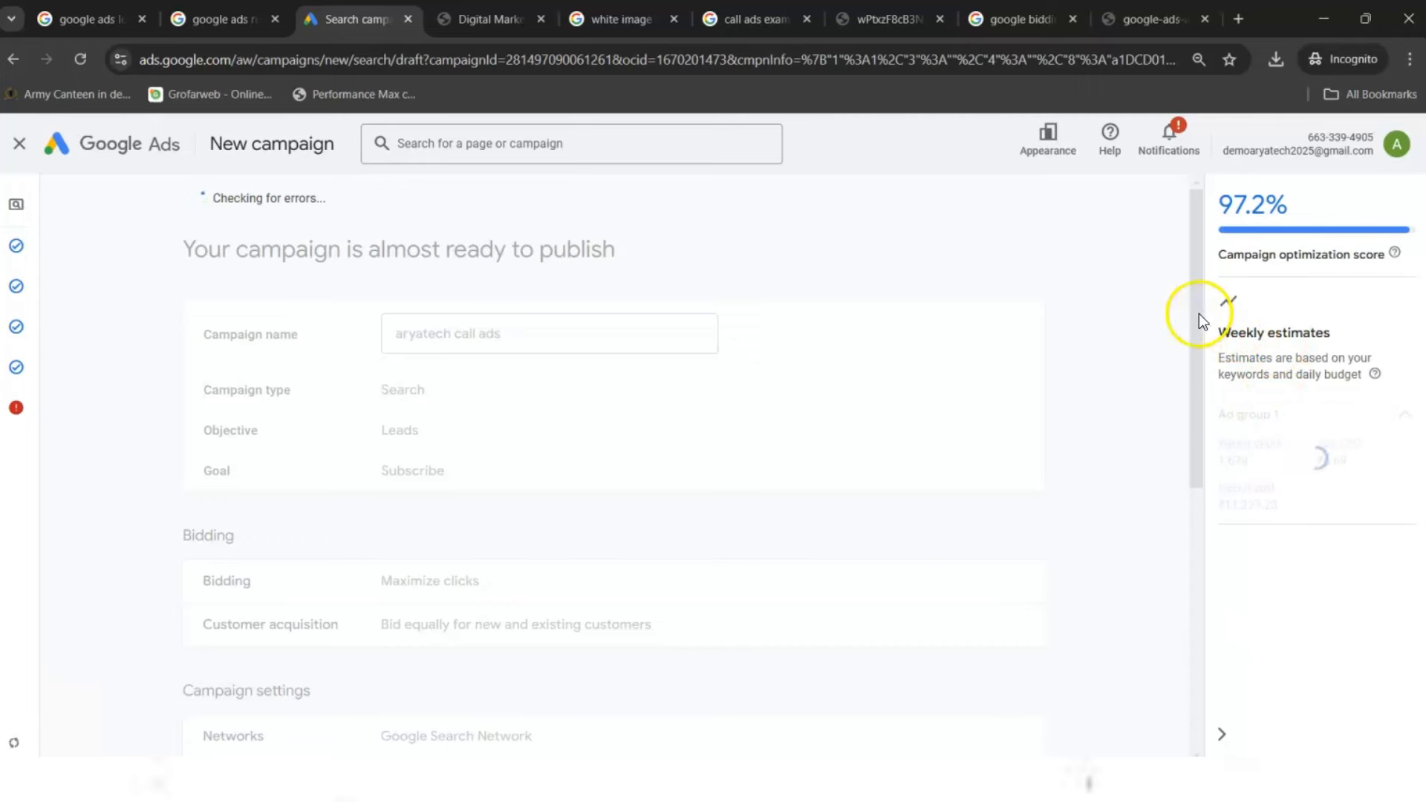
{"action": "left_click_drag", "start_coordinate": [1198, 313], "coordinate": [1165, 257]}
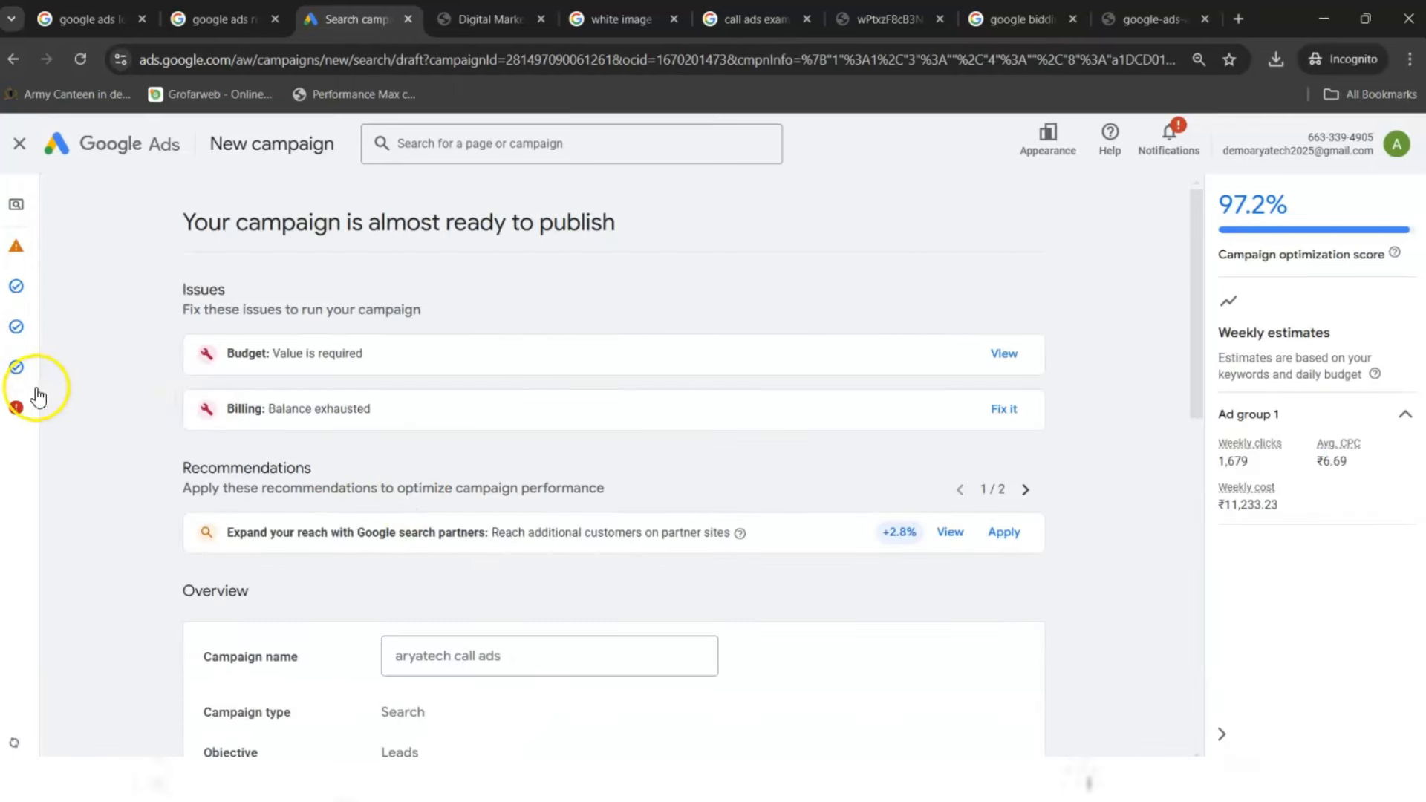
- Go back to Budget, choose the ₹1,925.70 daily budget, and return to the review page
{"action": "left_click", "coordinate": [36, 387]}
{"action": "left_click", "coordinate": [60, 379]}
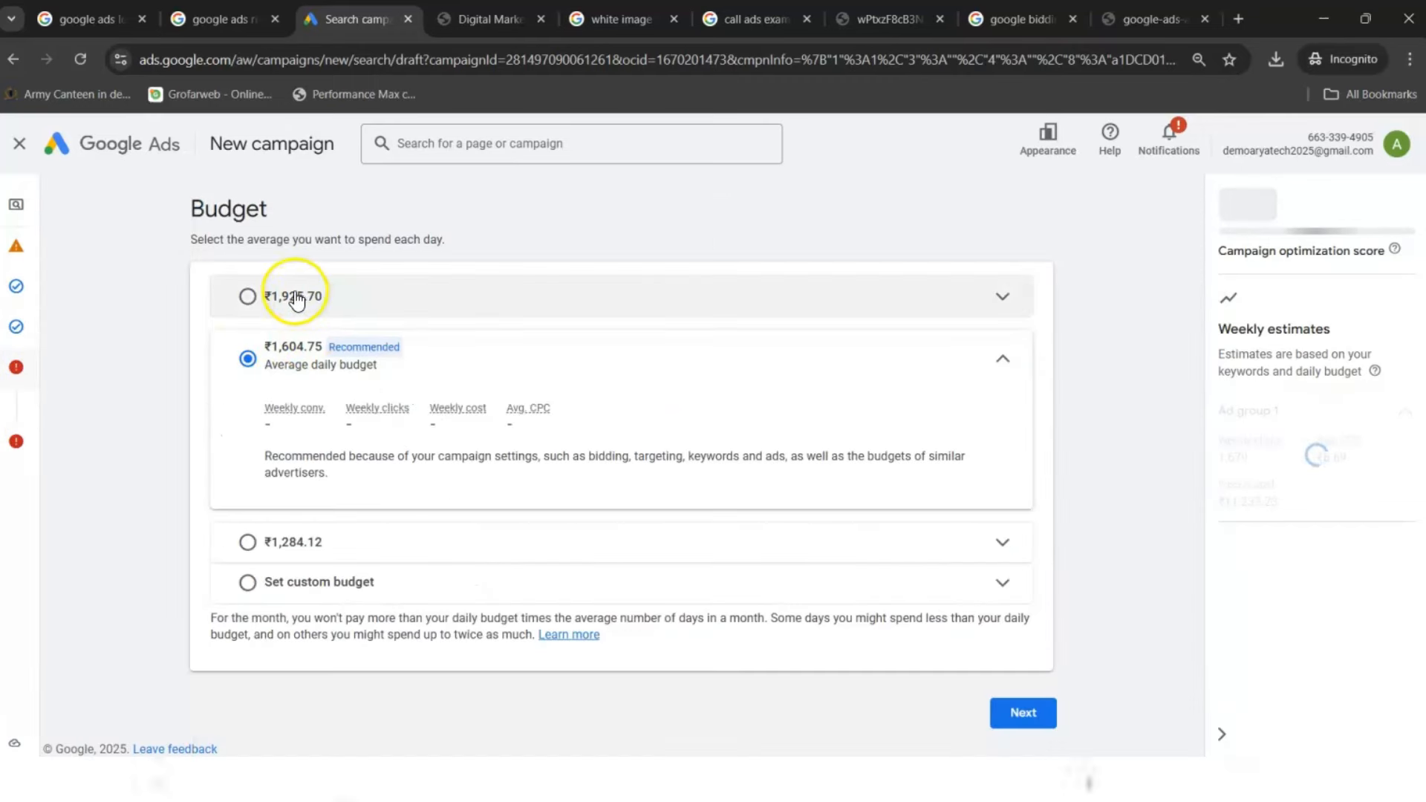
{"action": "left_click", "coordinate": [296, 296]}
{"action": "left_click", "coordinate": [1037, 674]}
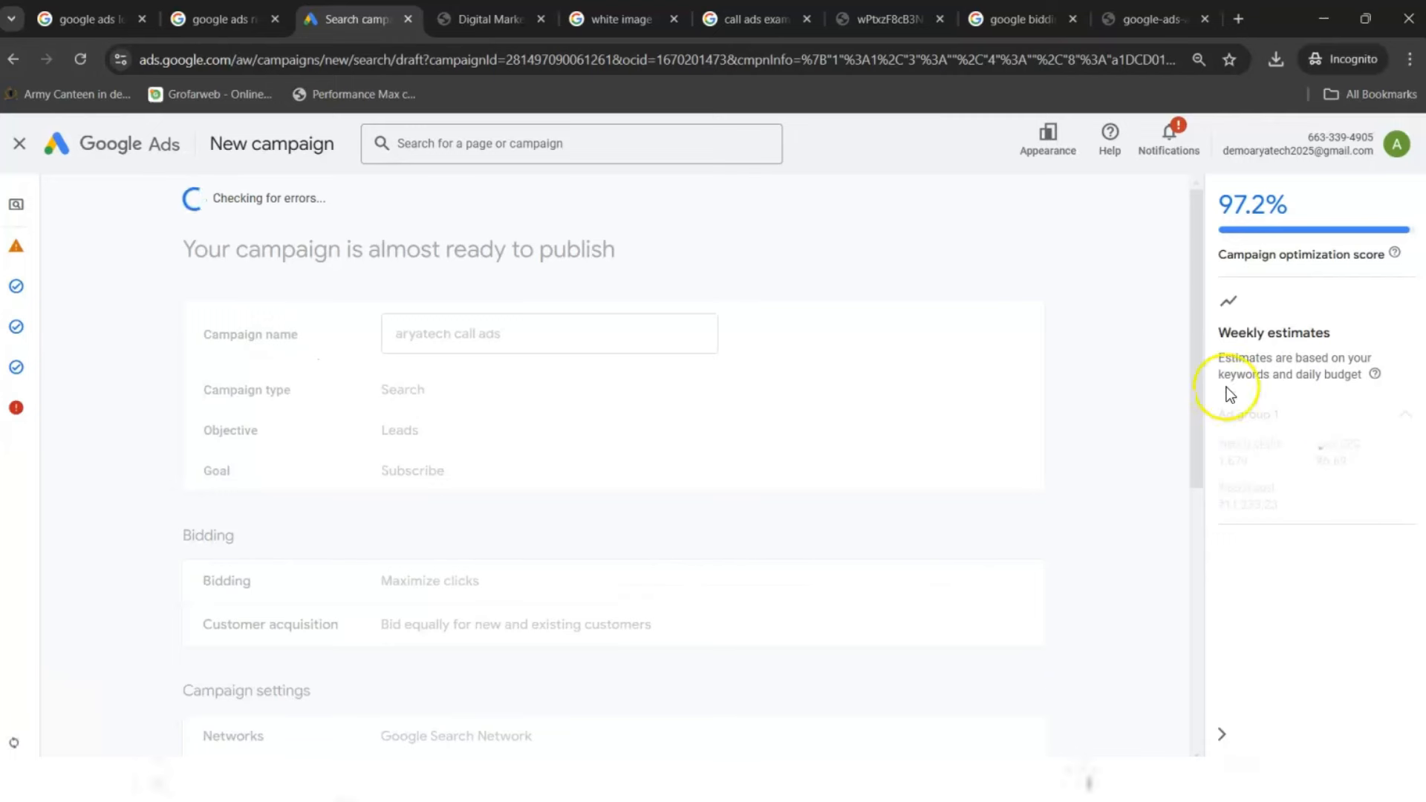
{"action": "left_click_drag", "start_coordinate": [1197, 270], "coordinate": [1135, 211]}
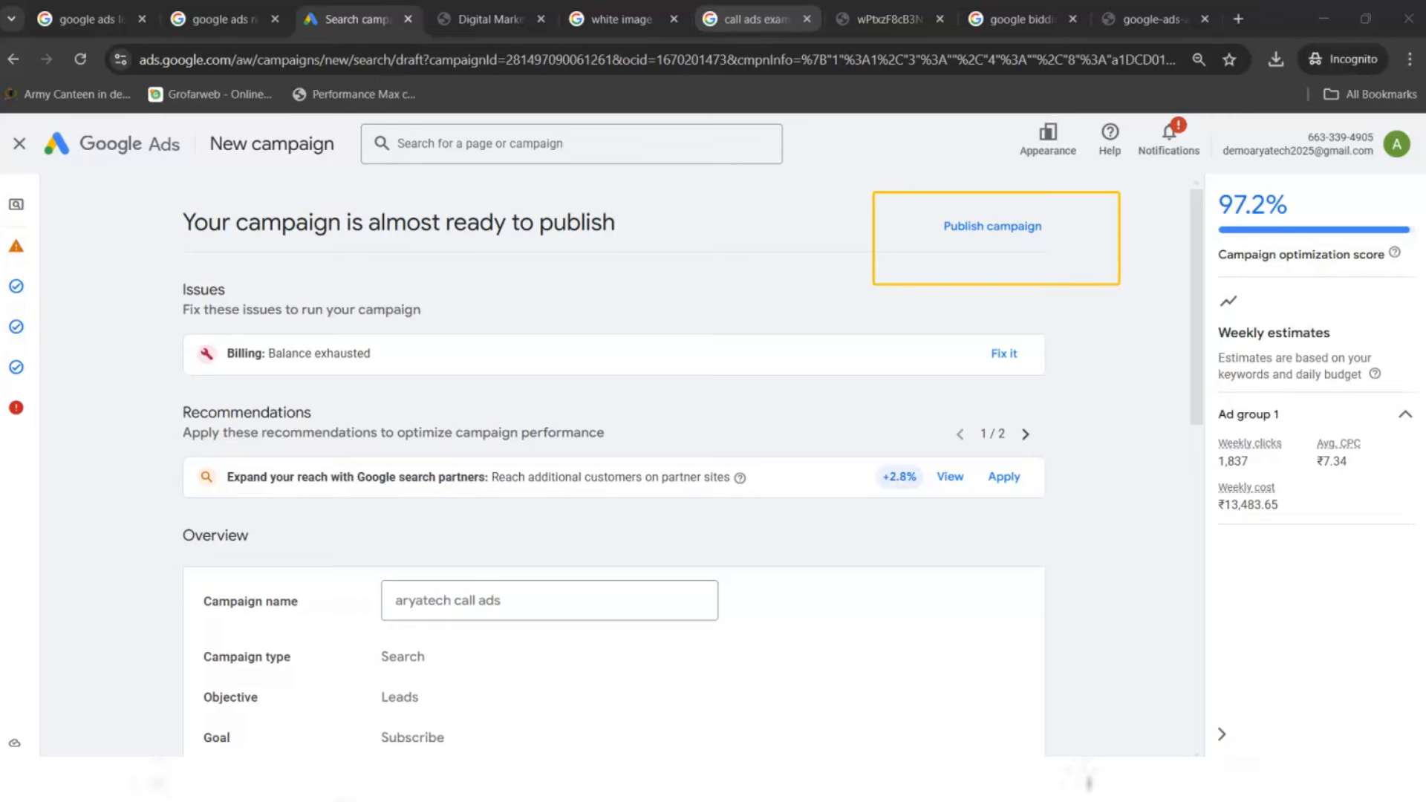
{"action": "left_click_drag", "start_coordinate": [1196, 211], "coordinate": [1201, 605]}
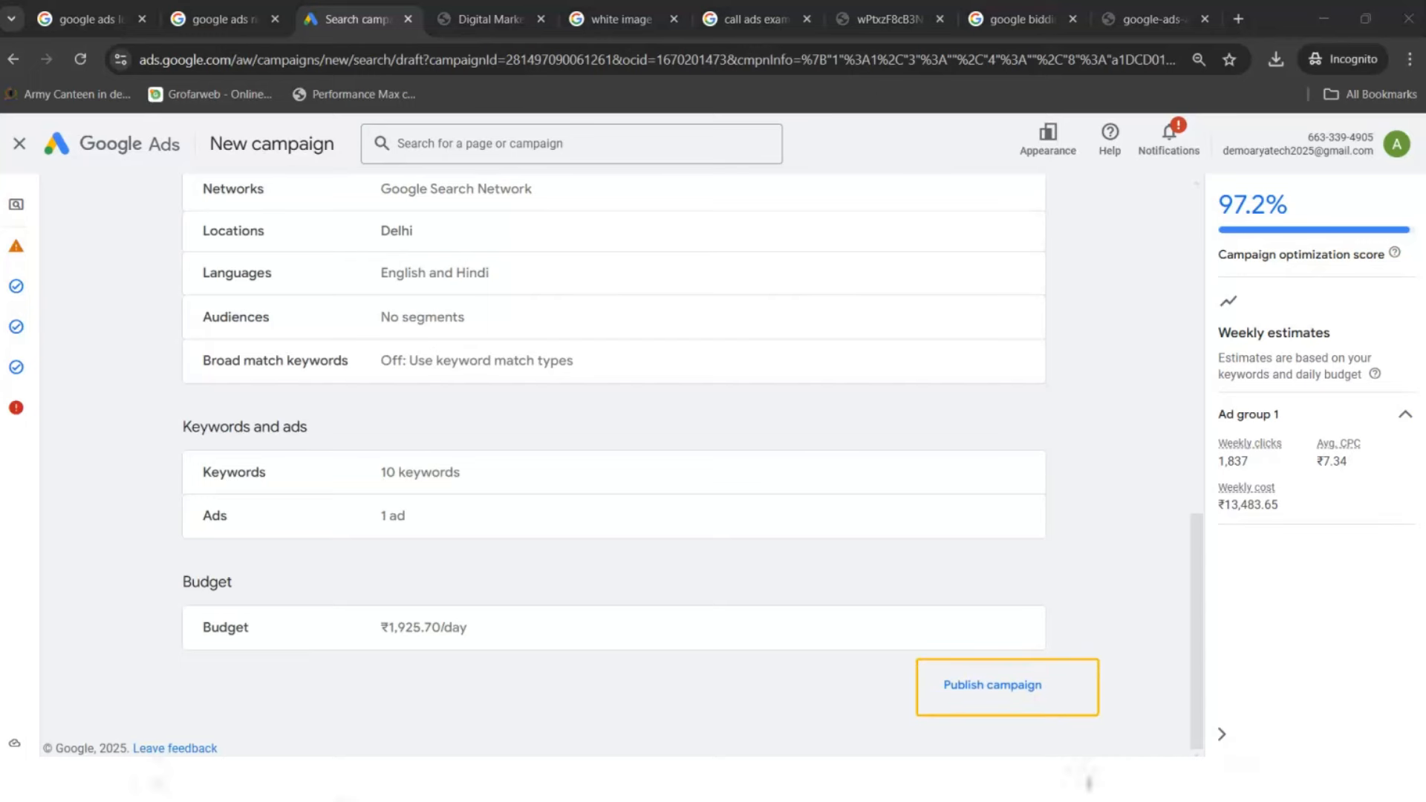
- Publish the 'aryatech call ads' campaign, confirming despite the cannot-run-ads warning
{"action": "left_click", "coordinate": [999, 689]}
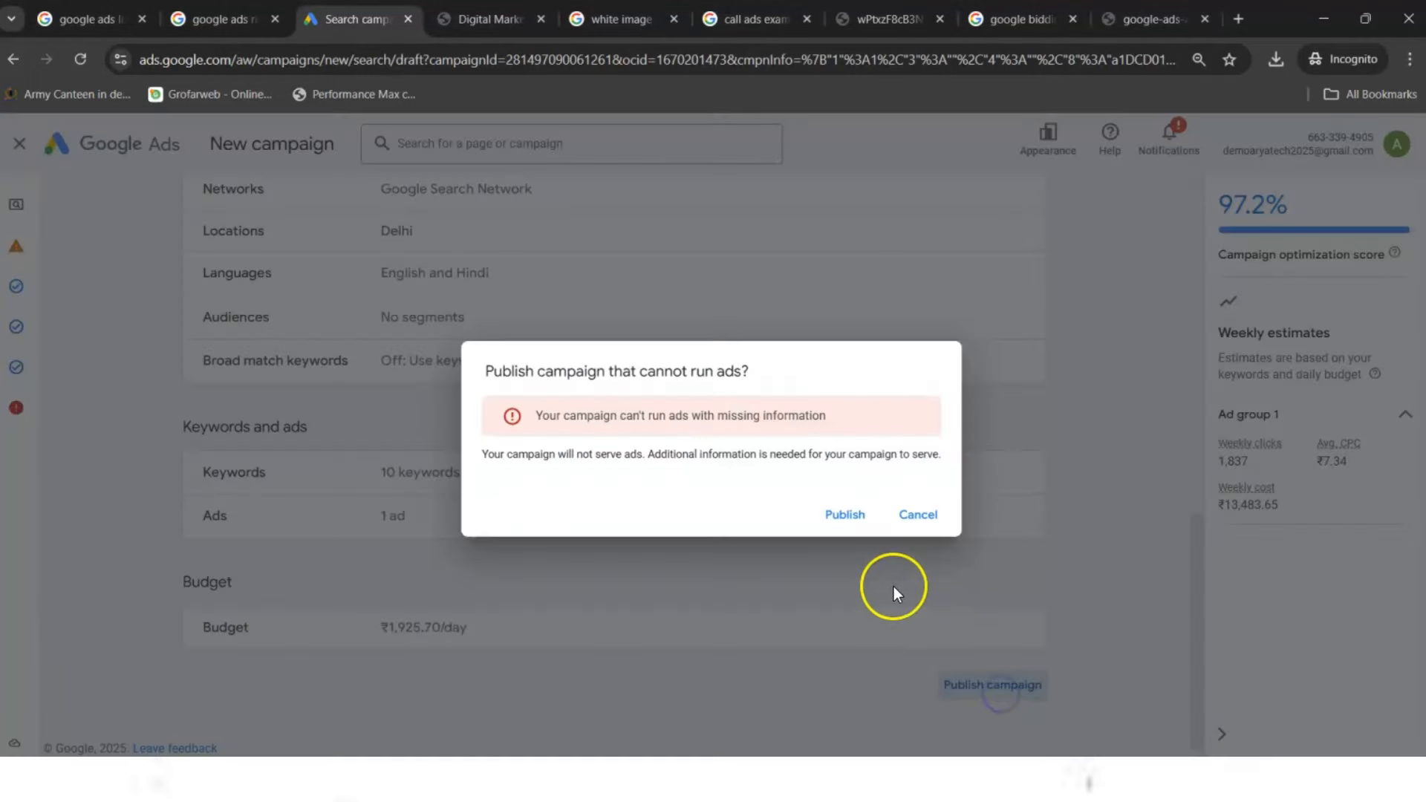
{"action": "left_click", "coordinate": [852, 514]}
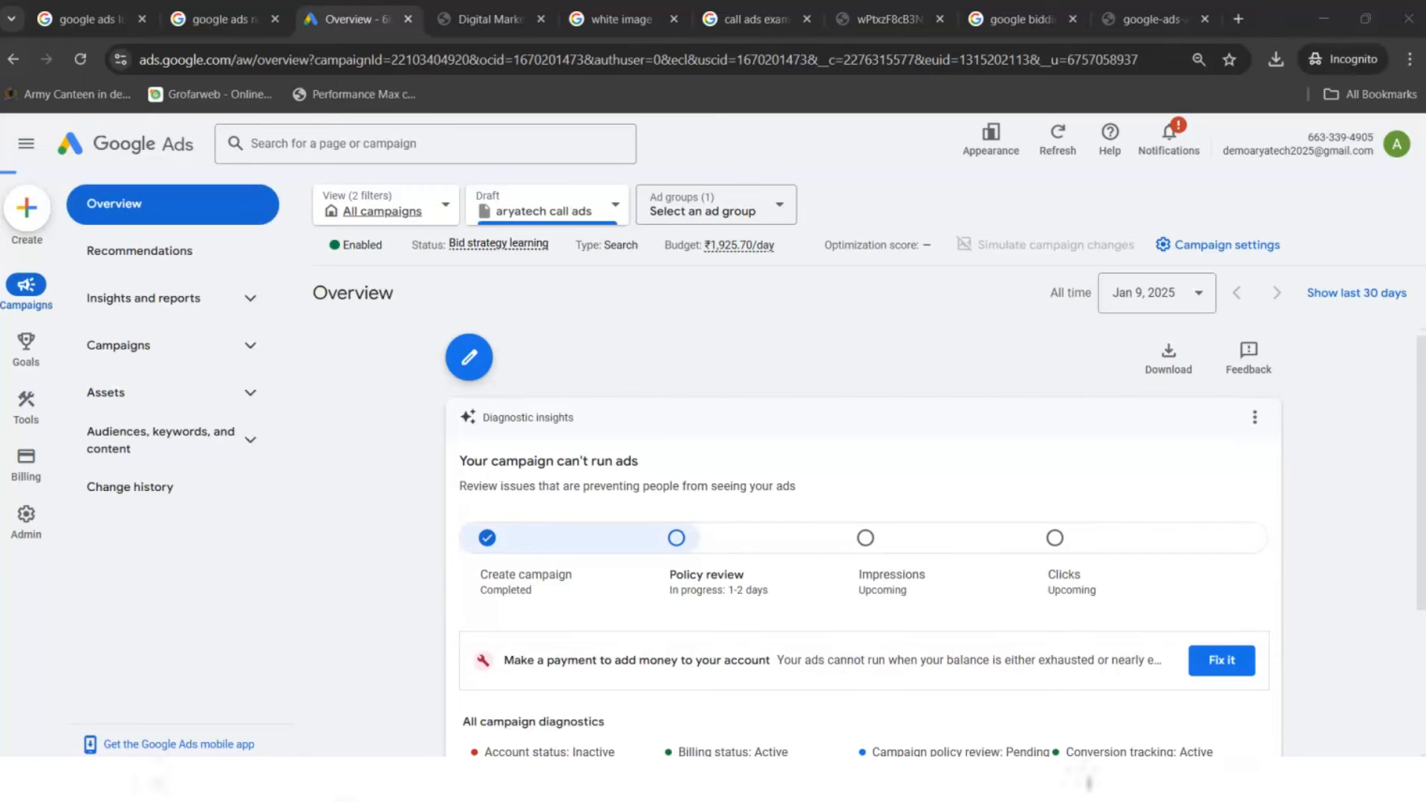
- Switch the overview to all campaigns, check the Ads list, then return to Overview
{"action": "left_click_drag", "start_coordinate": [1422, 385], "coordinate": [1424, 578]}
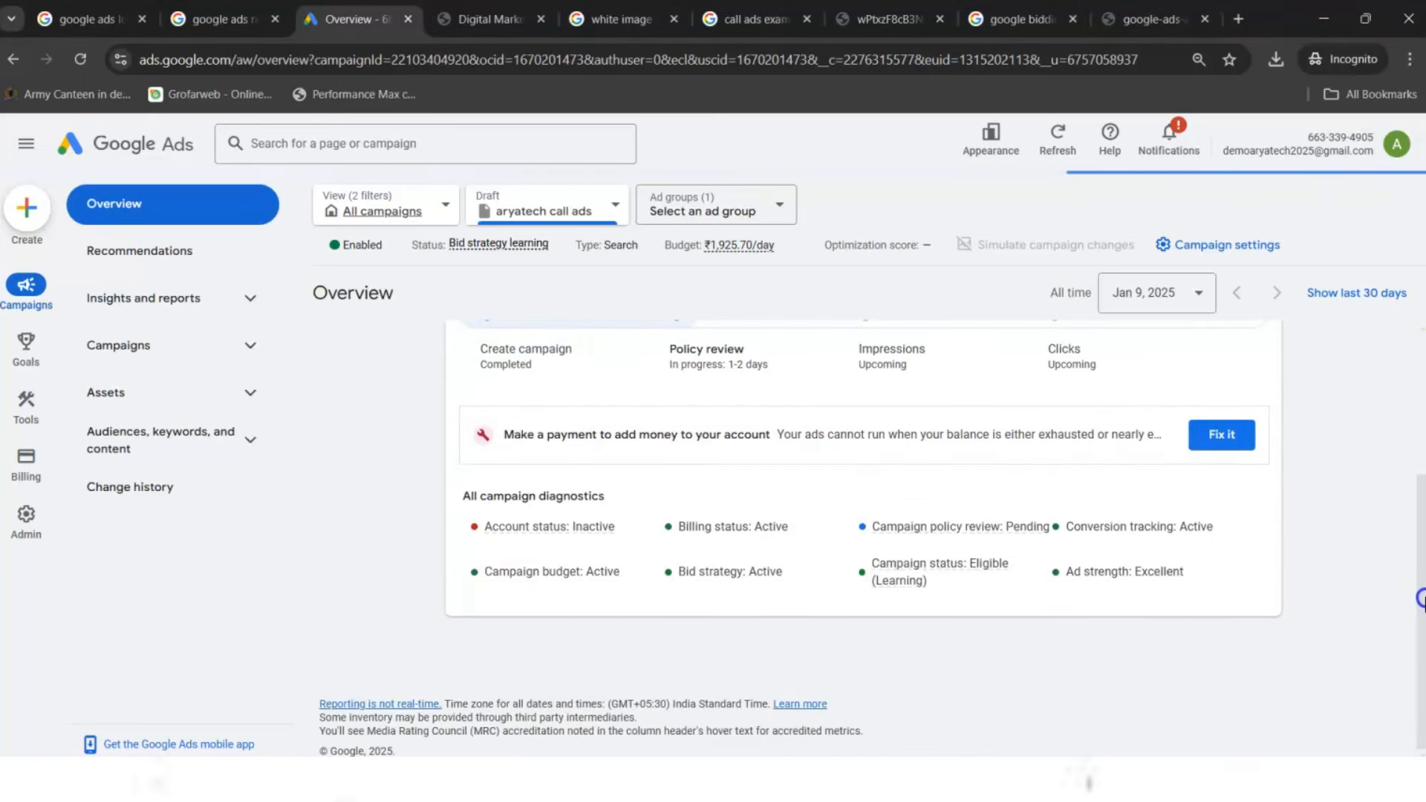
{"action": "left_click", "coordinate": [391, 211]}
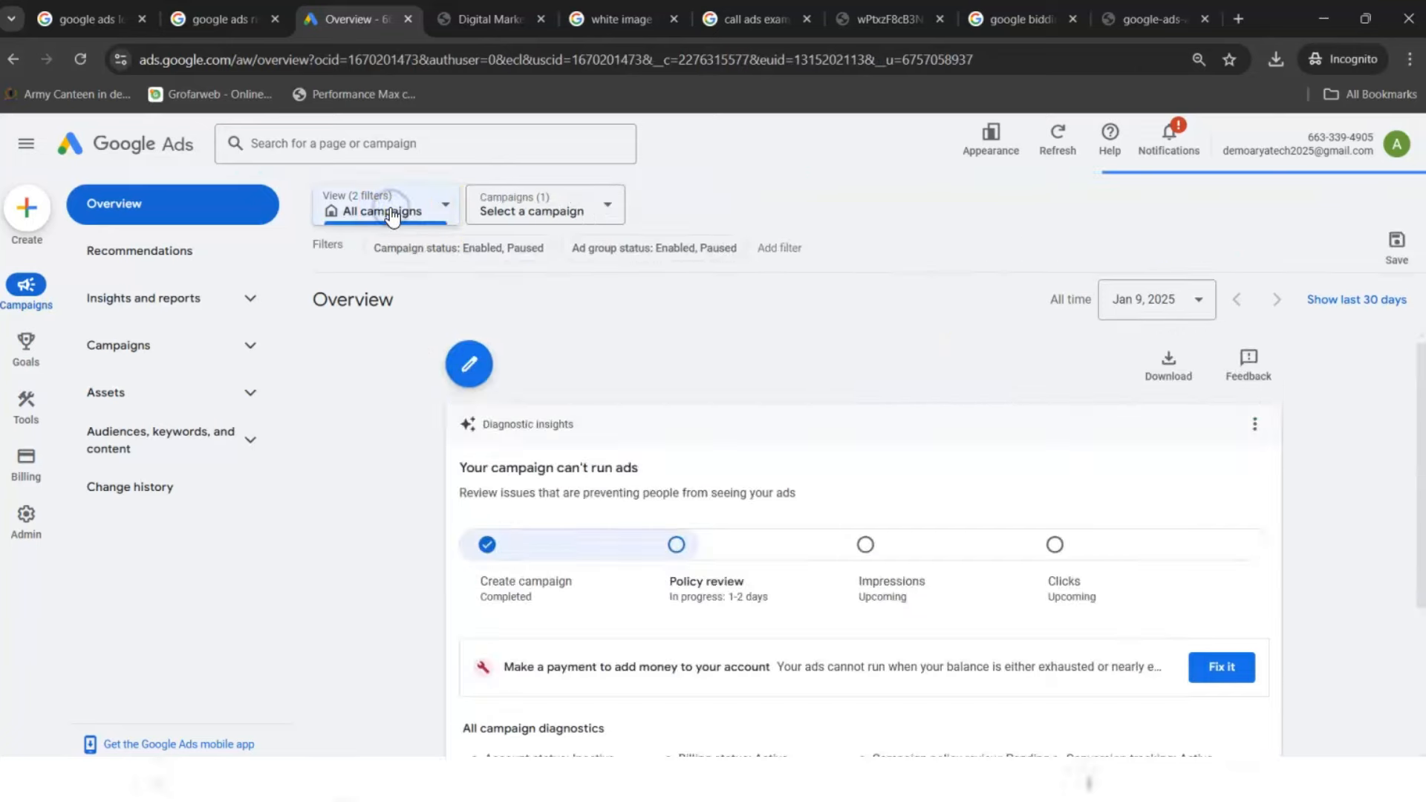
{"action": "left_click_drag", "start_coordinate": [1420, 368], "coordinate": [1411, 452]}
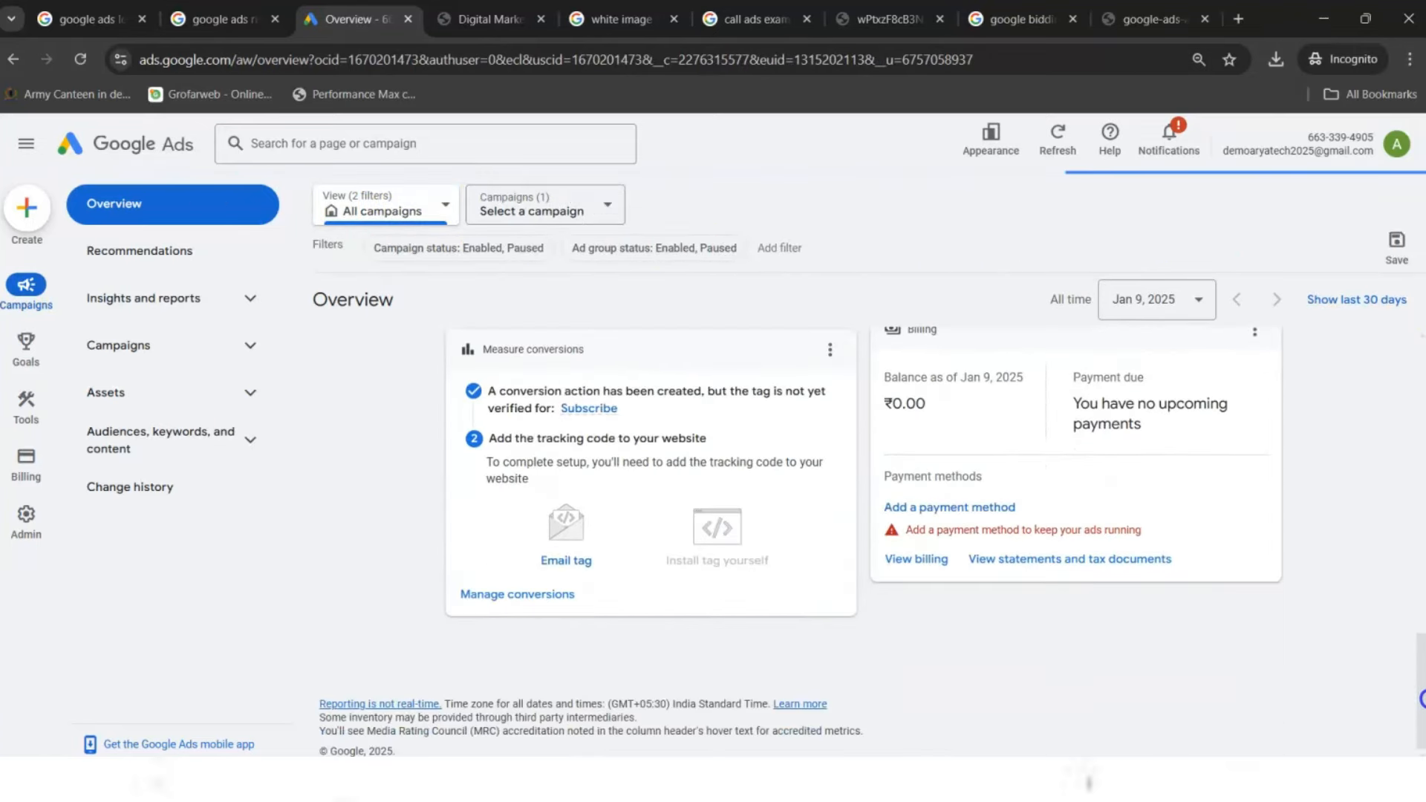
{"action": "left_click", "coordinate": [205, 346]}
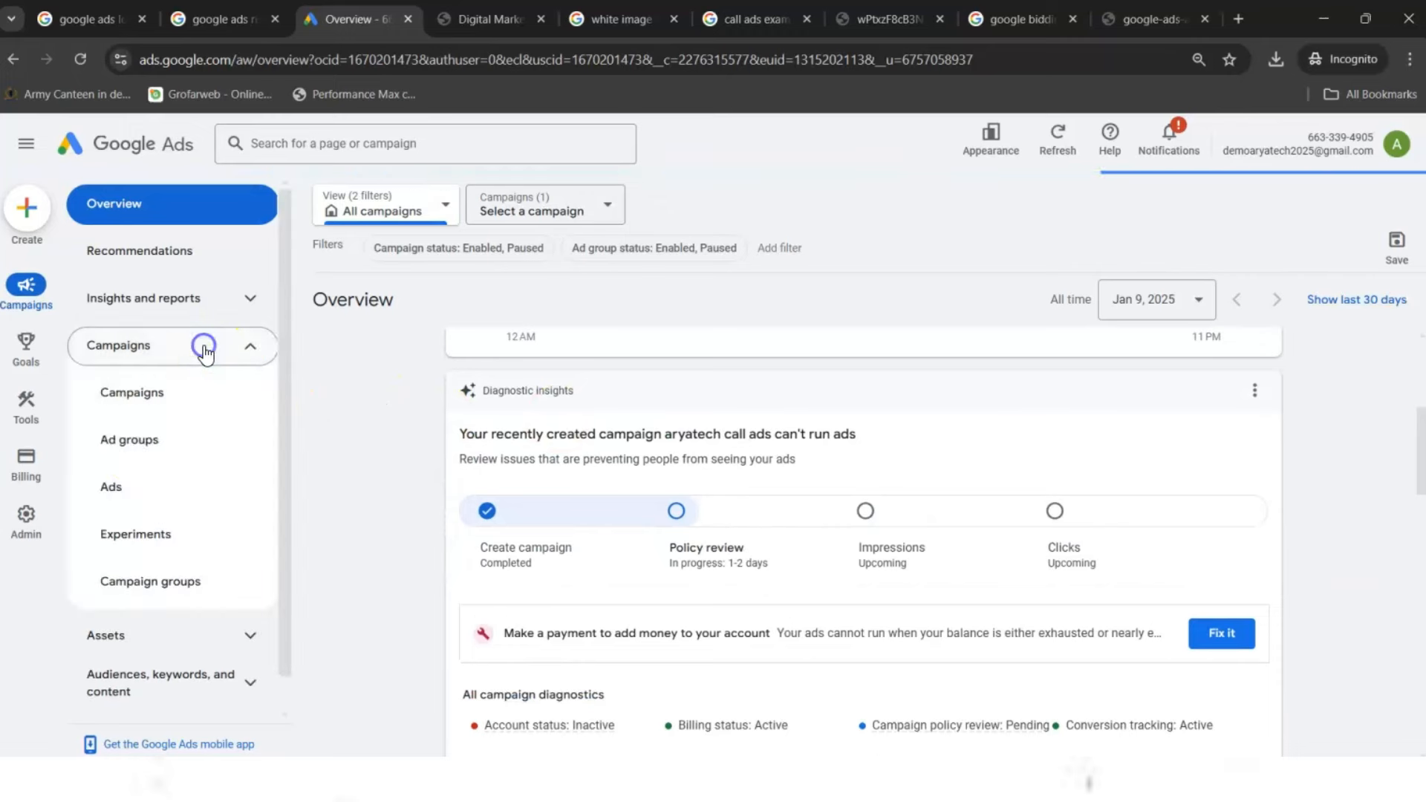
{"action": "left_click", "coordinate": [114, 484]}
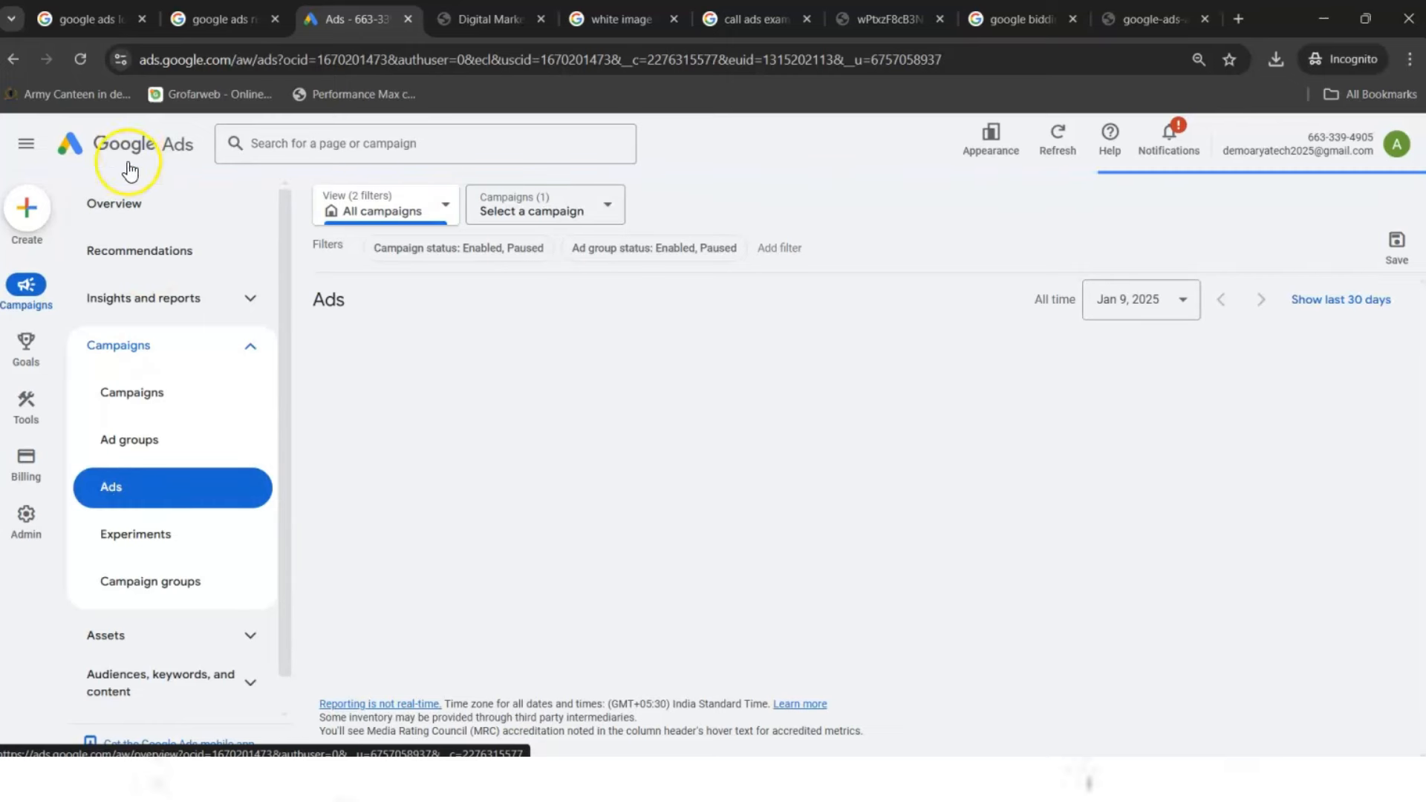
{"action": "left_click", "coordinate": [124, 205]}
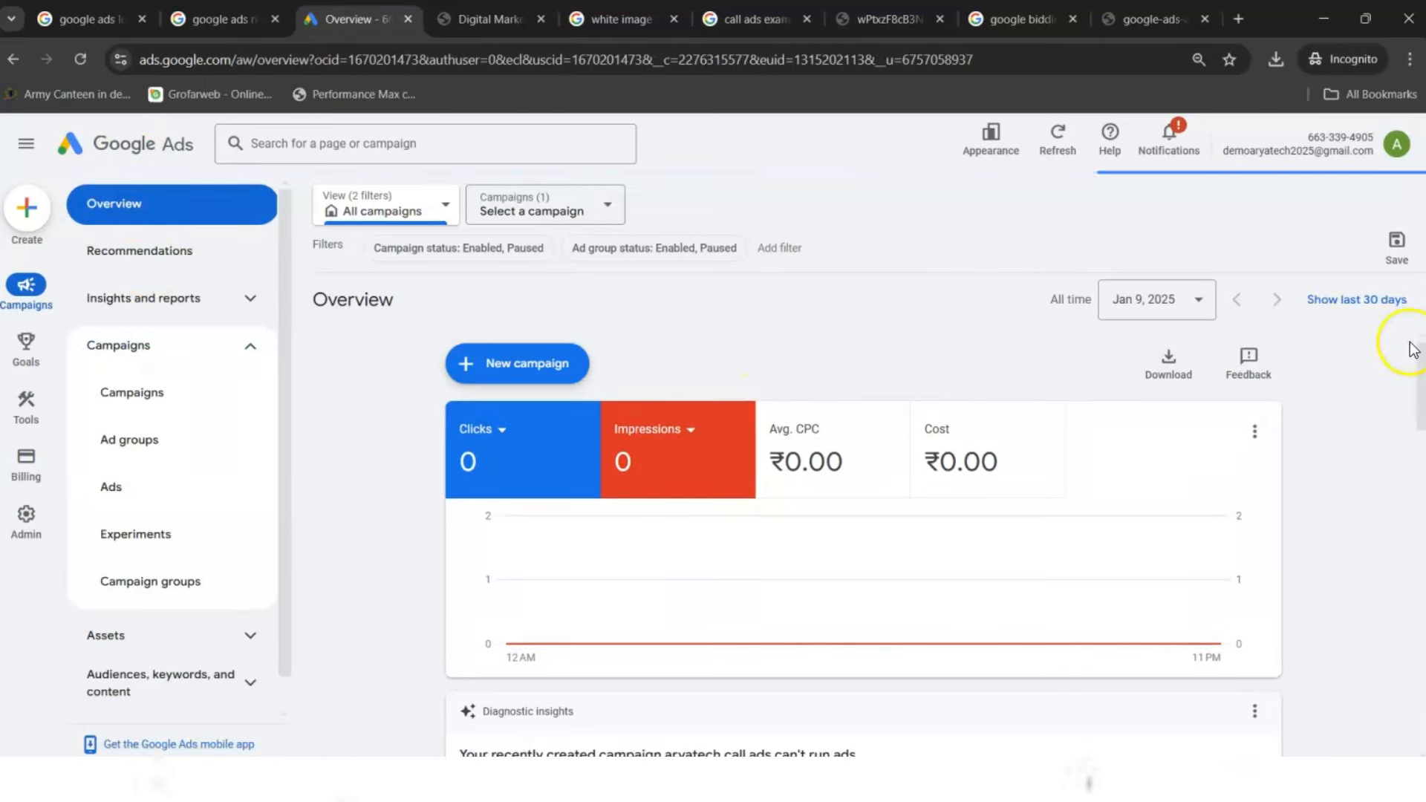
- Bring up the Soma Auto sample call ad image tab
{"action": "left_click_drag", "start_coordinate": [1421, 381], "coordinate": [1424, 696]}
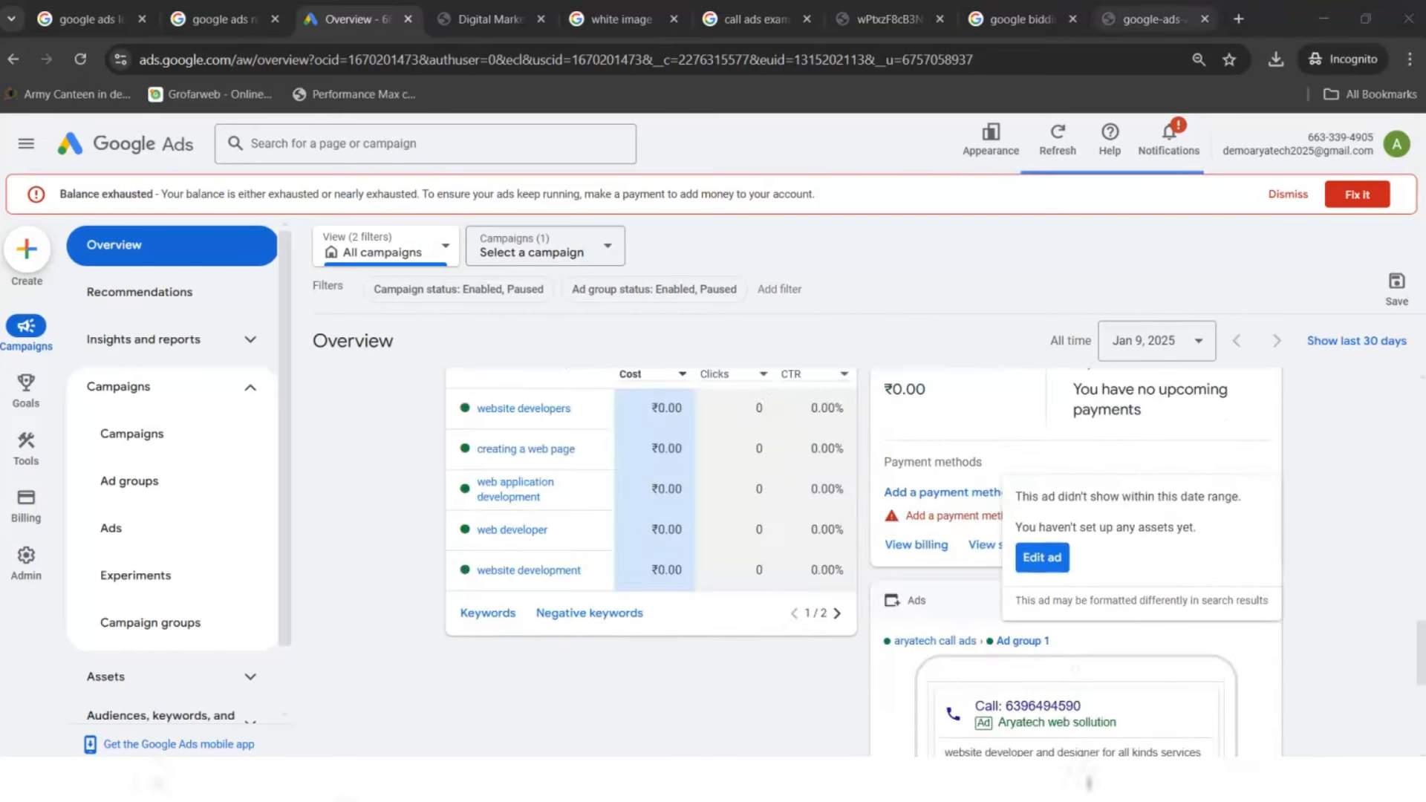
{"action": "left_click", "coordinate": [1018, 18]}
{"action": "left_click", "coordinate": [888, 19]}
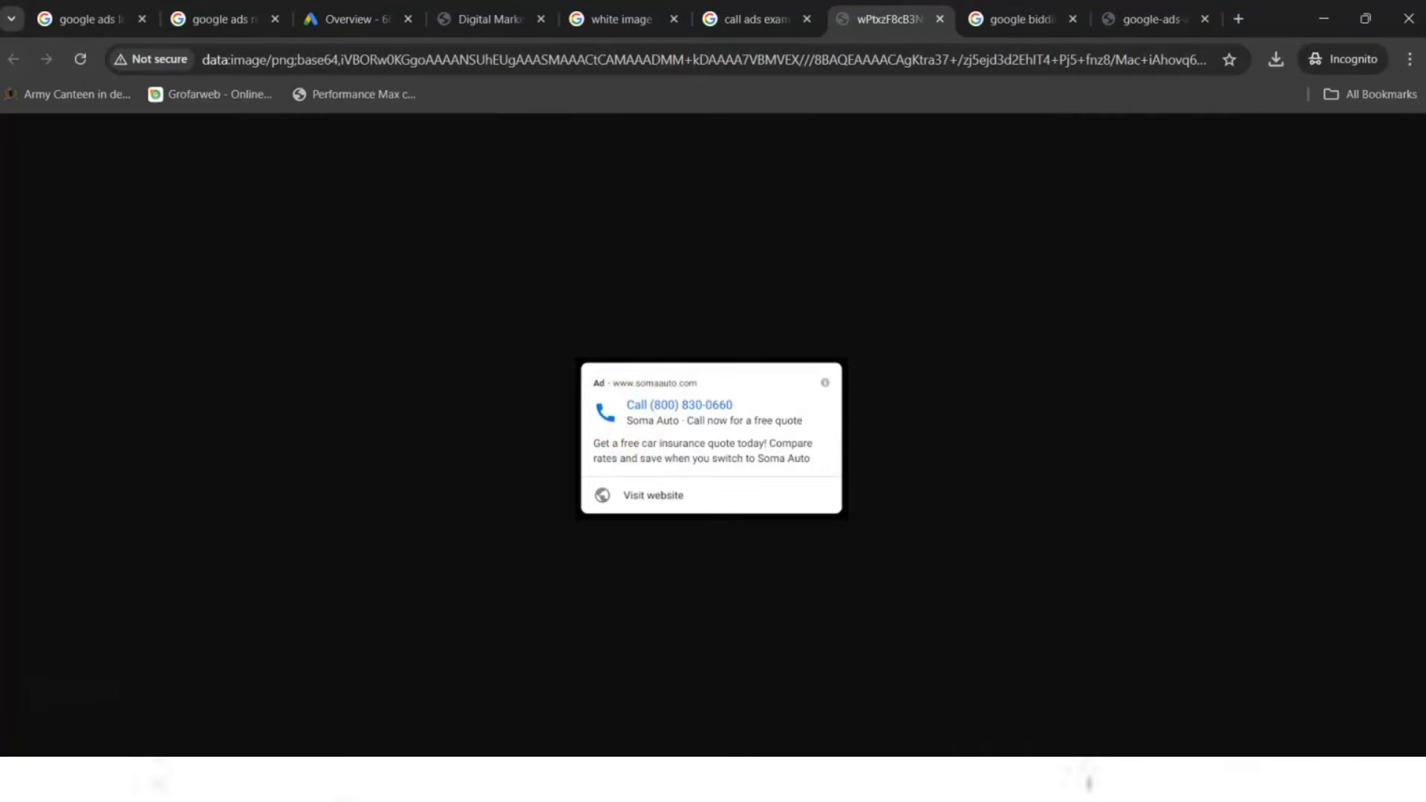
- Return from the sample ad image to the Google Ads all-campaigns Overview
{"action": "mouse_move", "coordinate": [549, 325]}
{"action": "left_mouse_down"}
{"action": "mouse_move", "coordinate": [854, 549]}
{"action": "mouse_move", "coordinate": [940, 567]}
{"action": "left_mouse_up"}
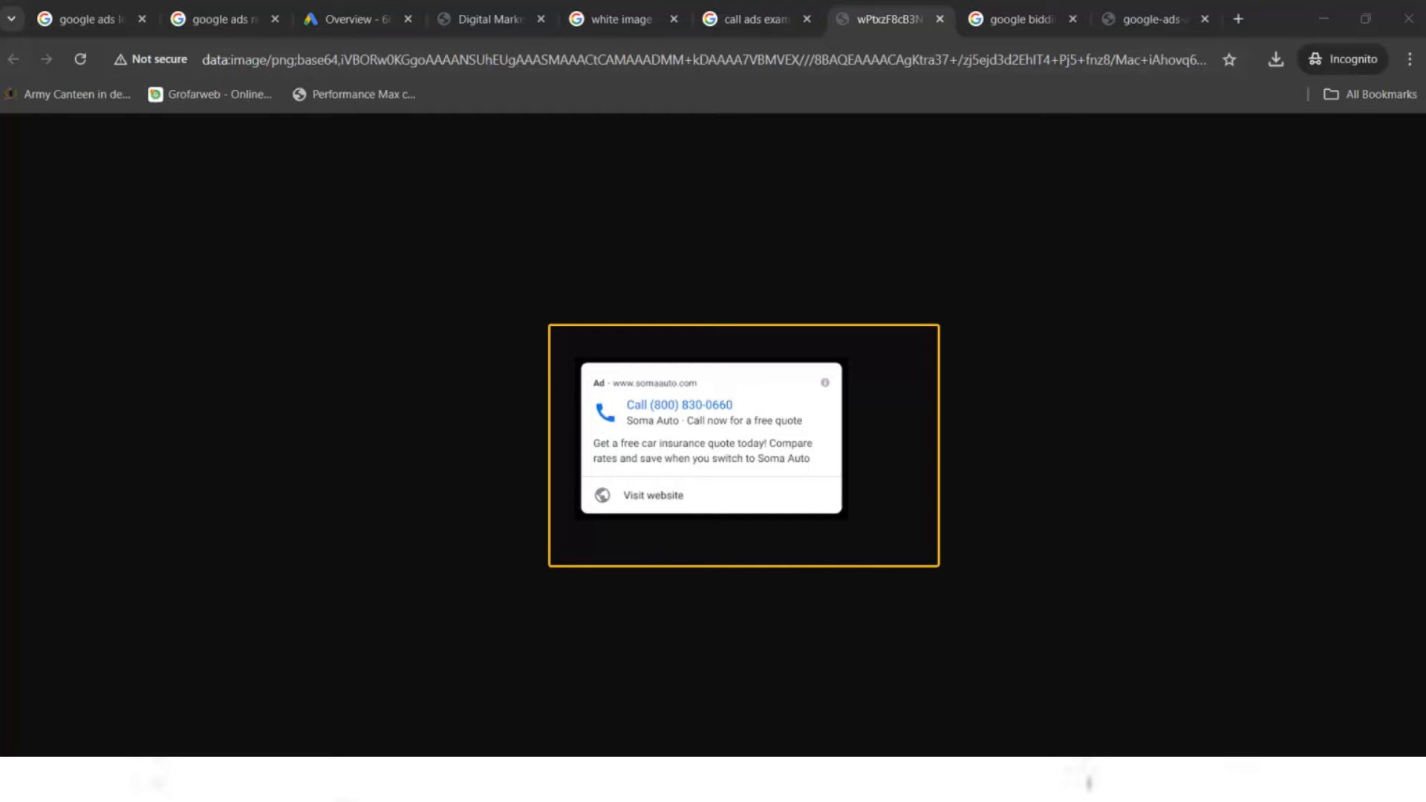
{"action": "left_click", "coordinate": [346, 18]}
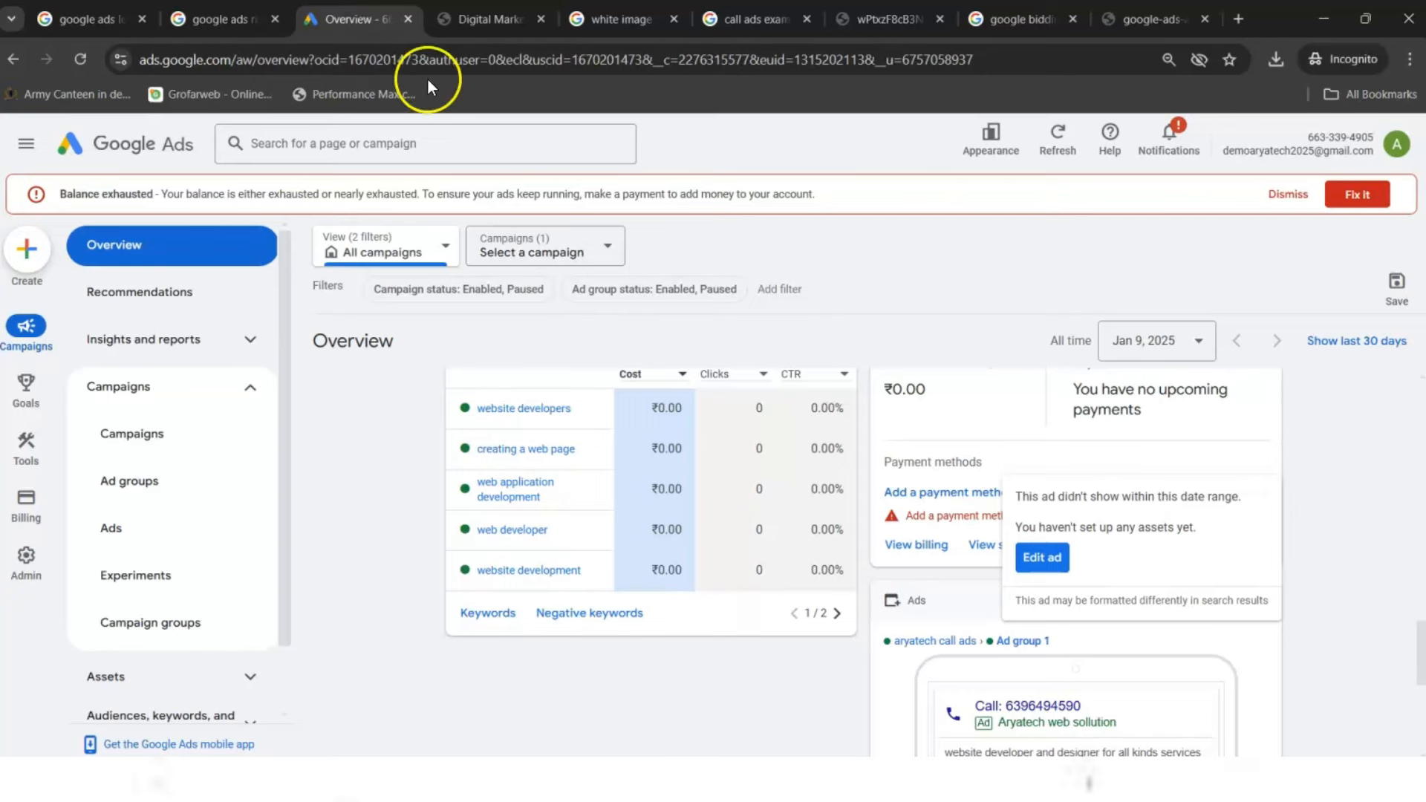
- Load aryatech.in in the current tab via the address bar
{"action": "left_click", "coordinate": [314, 62]}
{"action": "type", "text": "a"}
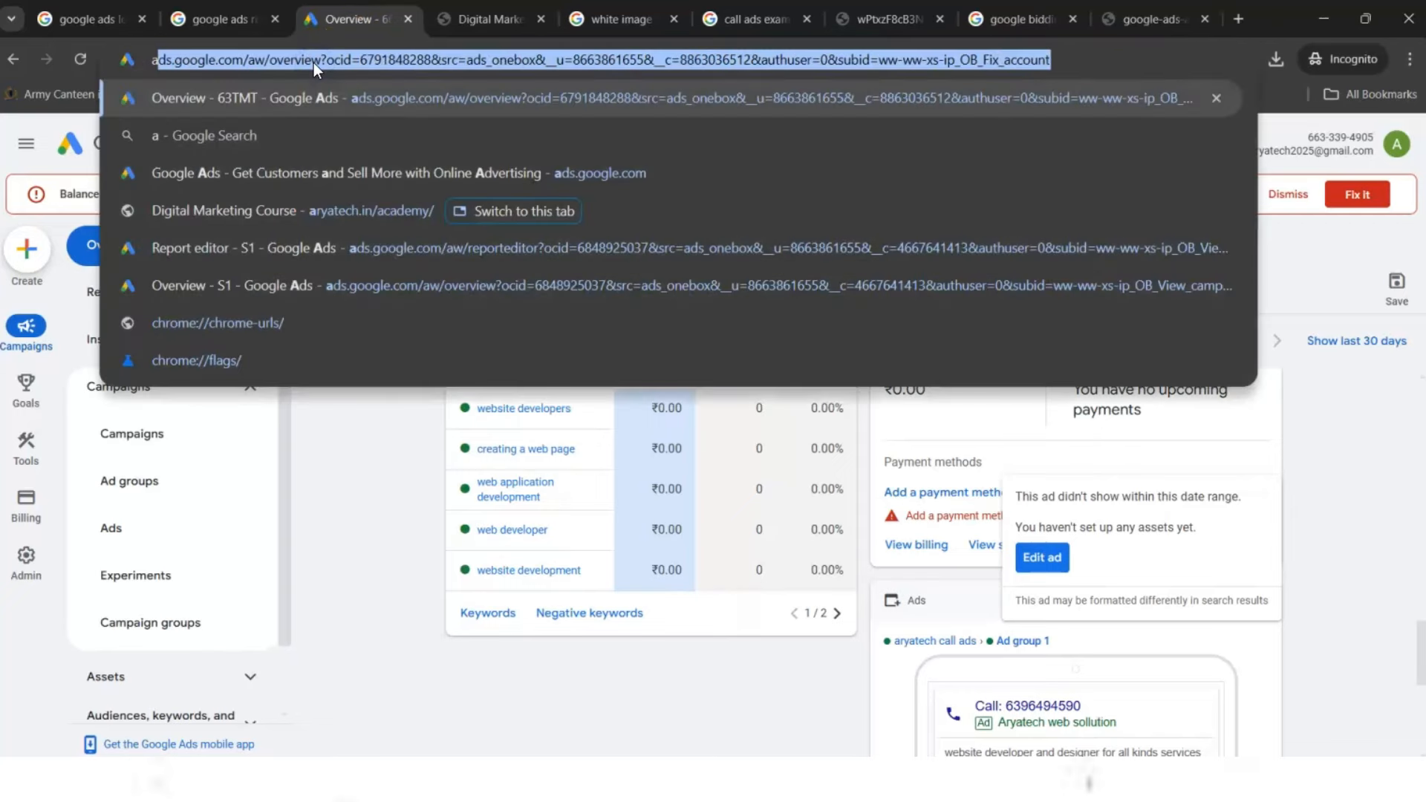
{"action": "type", "text": "rya"}
{"action": "key", "text": "BackSpace"}
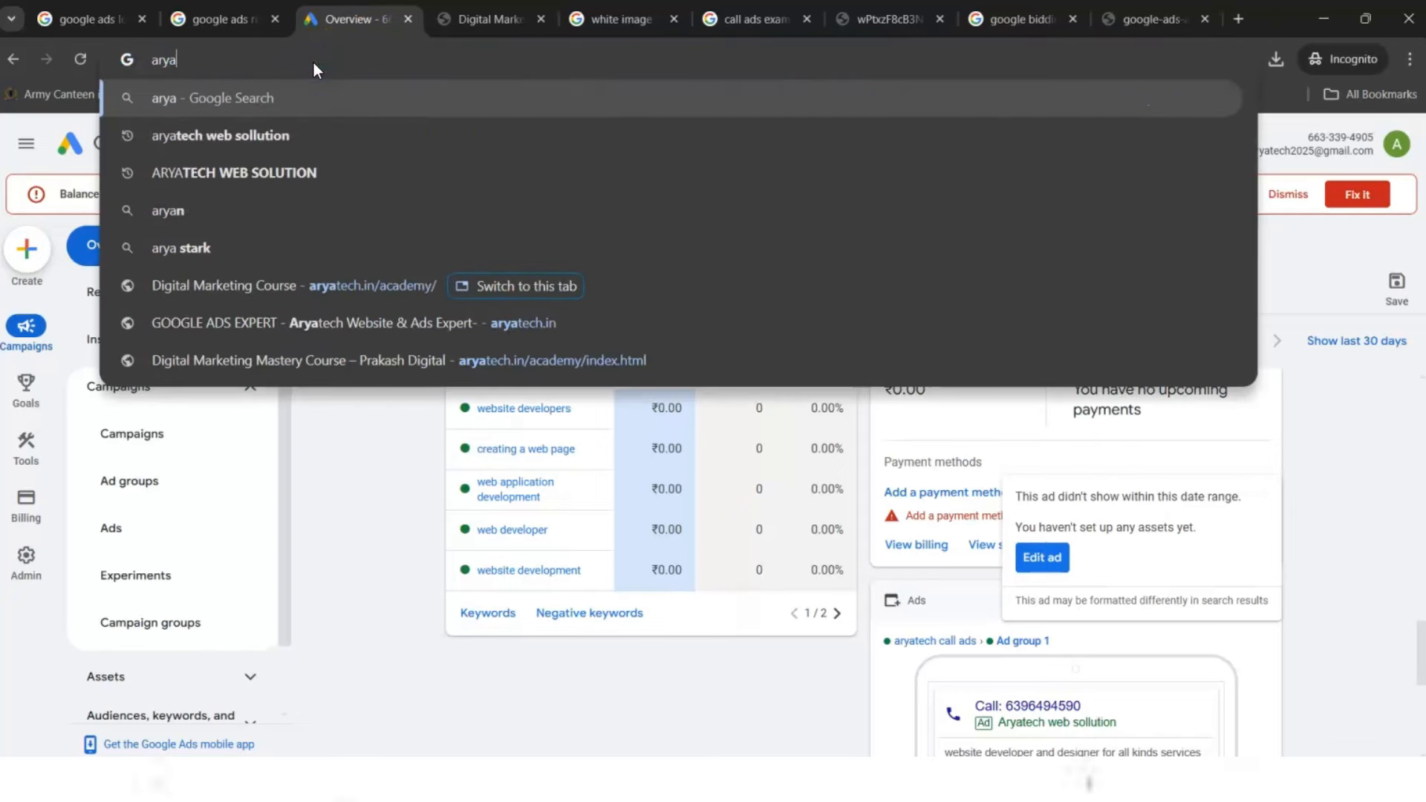
{"action": "type", "text": "tech"}
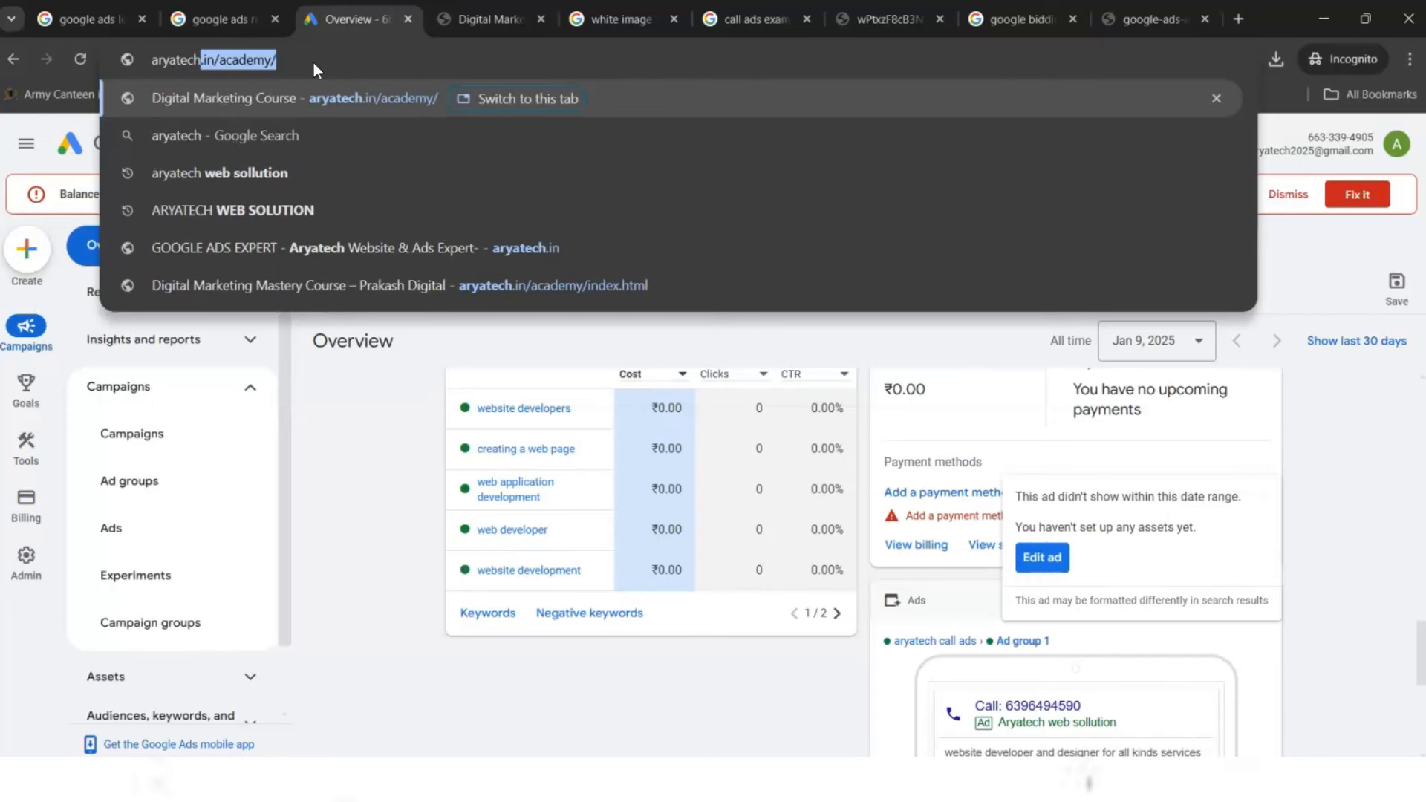
{"action": "key", "text": "Right"}
{"action": "key", "text": "BackSpace"}
{"action": "key", "text": "BackSpace"}
{"action": "key", "text": "BackSpace"}
{"action": "key", "text": "BackSpace"}
{"action": "key", "text": "BackSpace"}
{"action": "key", "text": "BackSpace"}
{"action": "key", "text": "BackSpace"}
{"action": "key", "text": "BackSpace"}
{"action": "key", "text": "Return"}
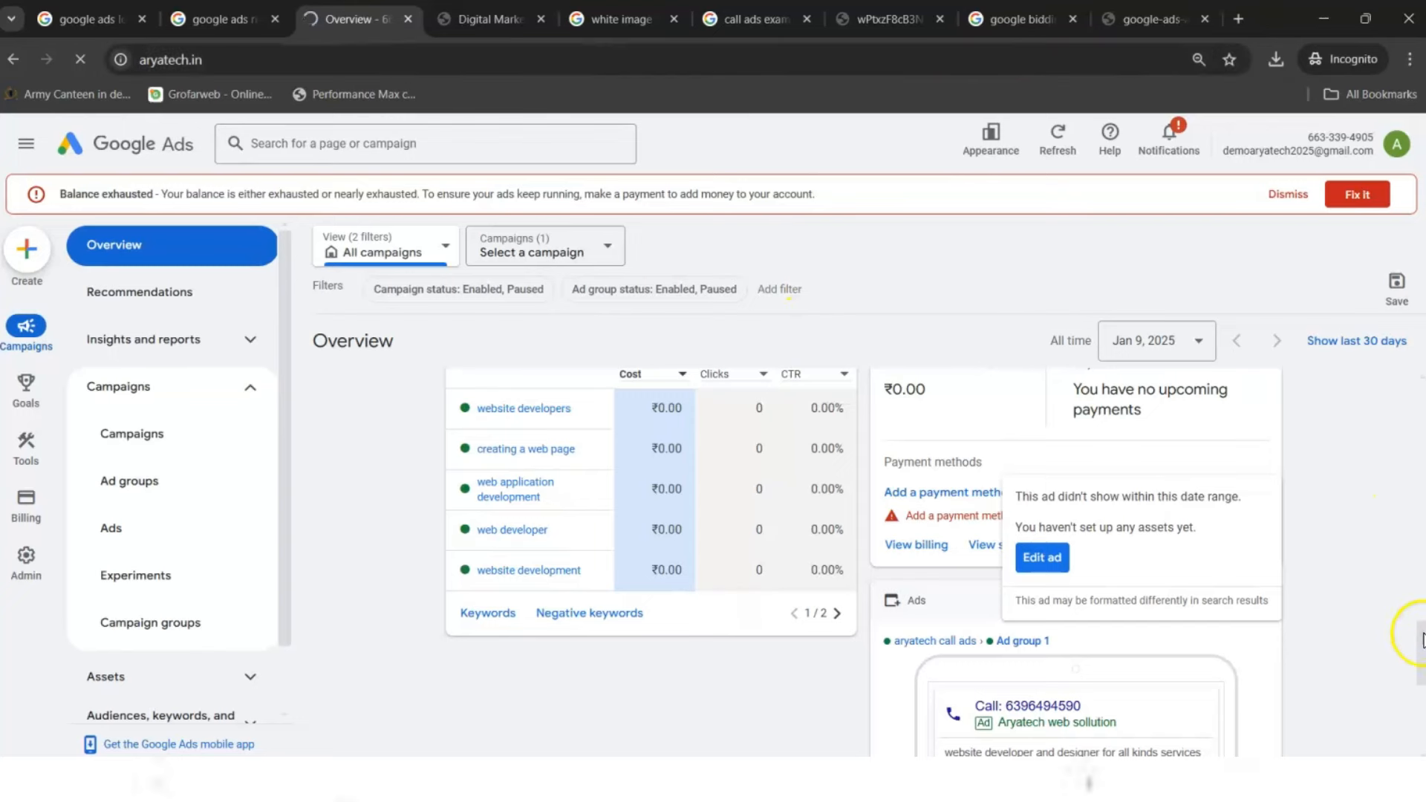
{"action": "left_click_drag", "start_coordinate": [1420, 651], "coordinate": [1406, 557]}
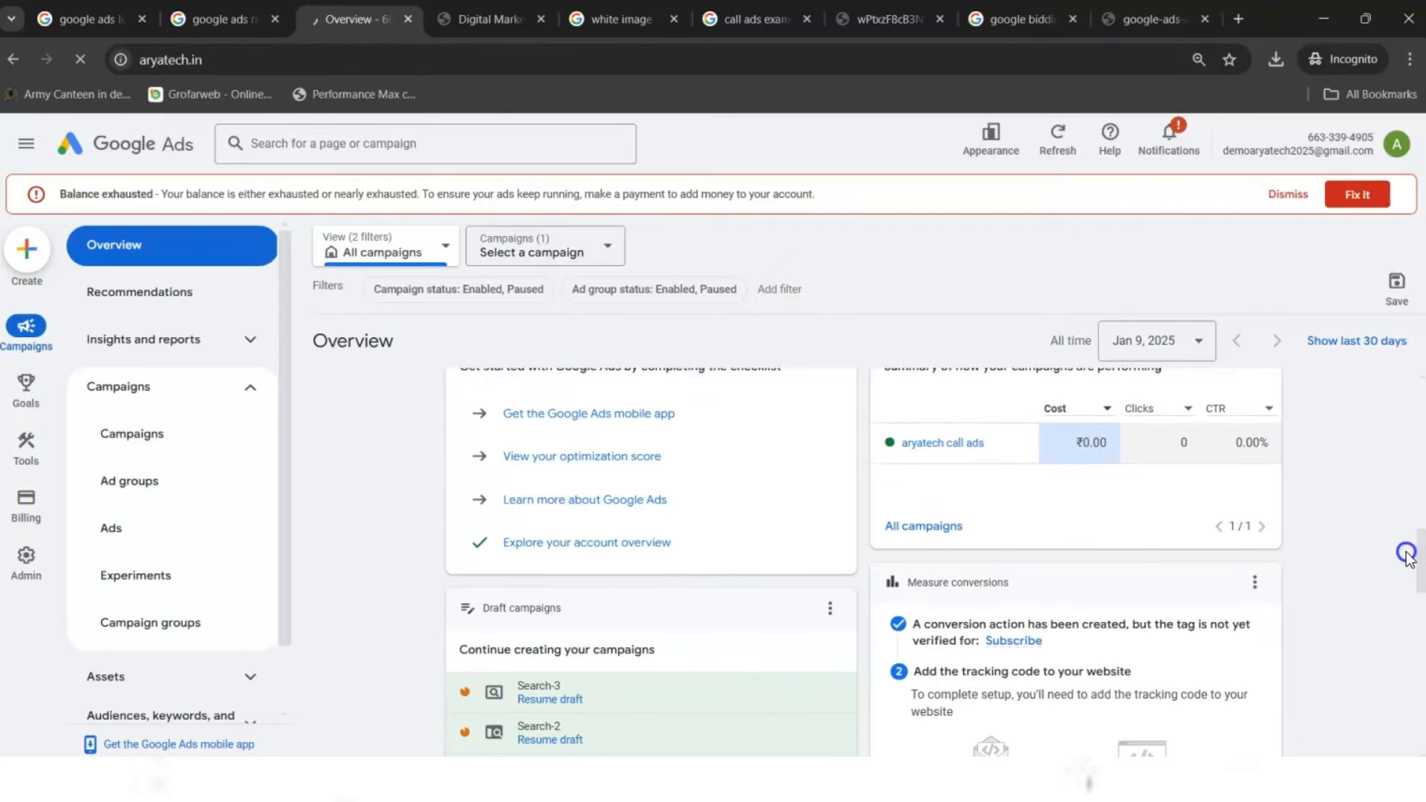
{"action": "left_click_drag", "start_coordinate": [1406, 557], "coordinate": [1369, 462]}
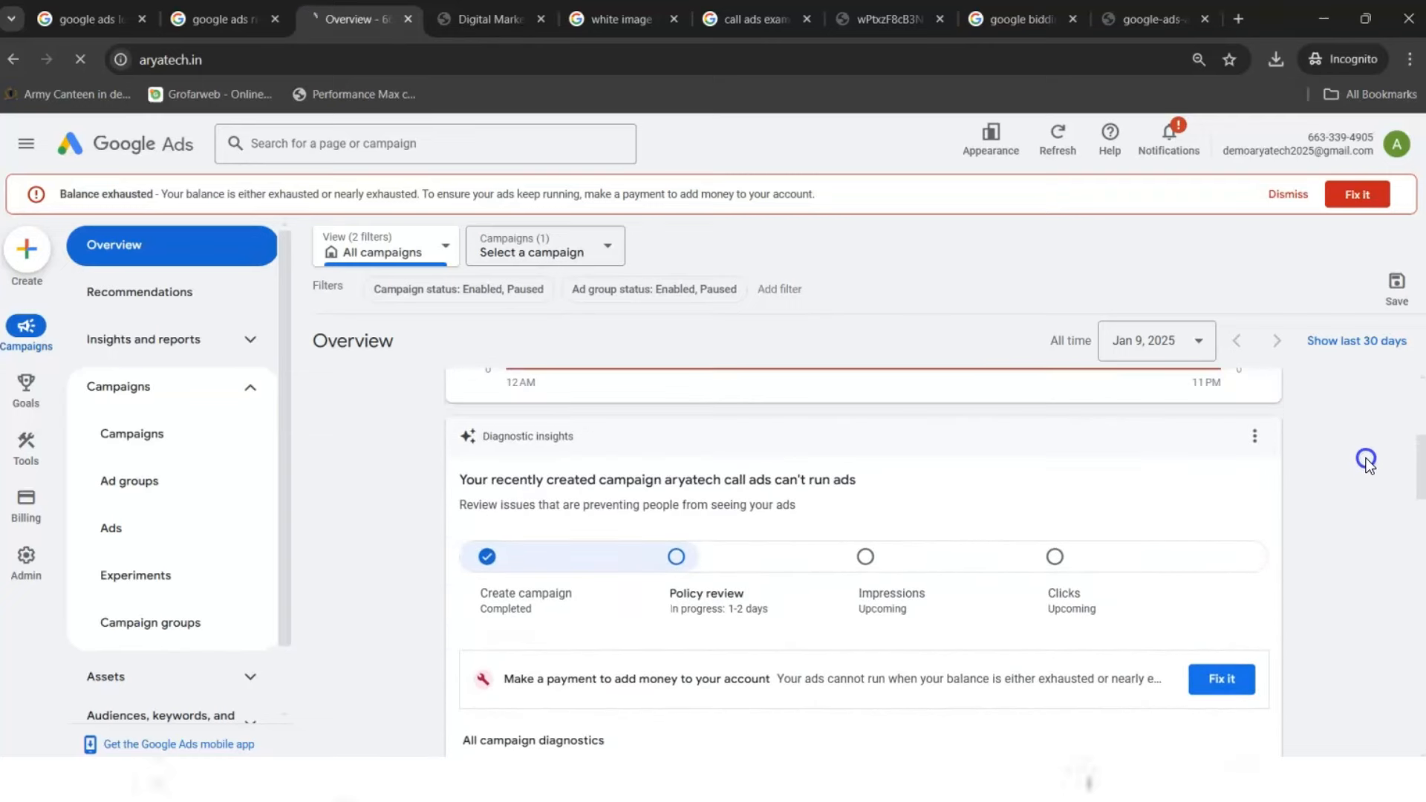